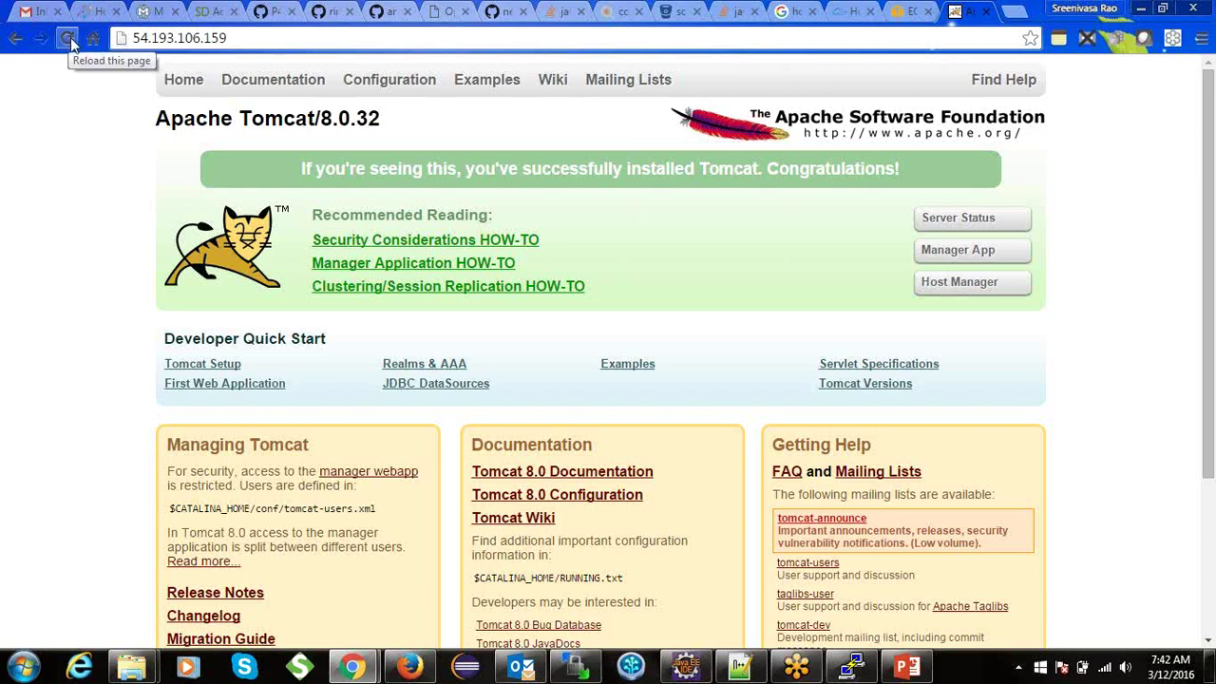
Reload the Tomcat welcome page in Chrome, briefly checking the terminal session.
{"action": "left_click", "coordinate": [70, 40]}
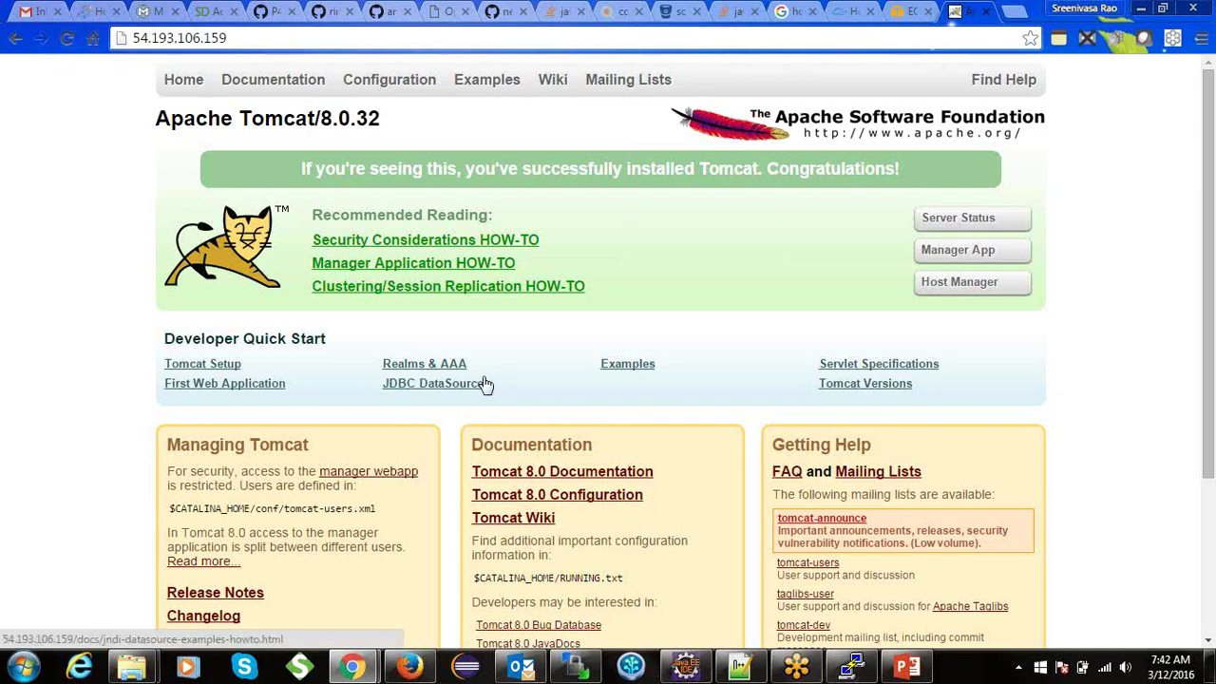
{"action": "left_click", "coordinate": [852, 669]}
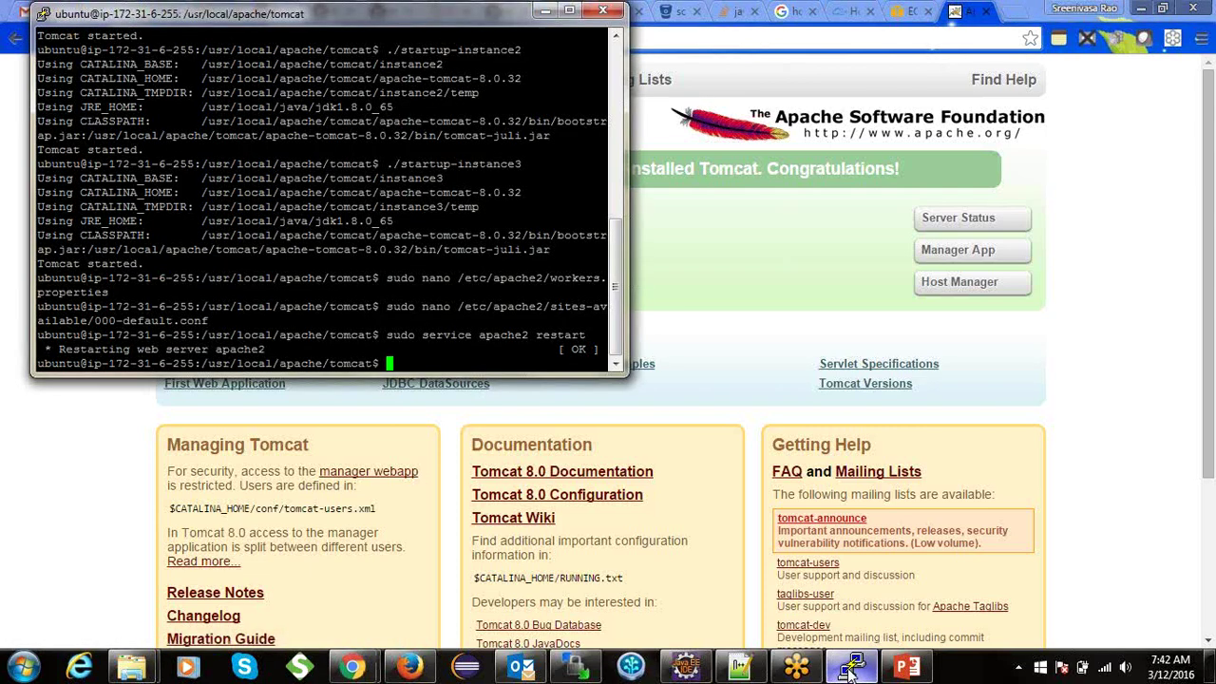
{"action": "left_click", "coordinate": [852, 669]}
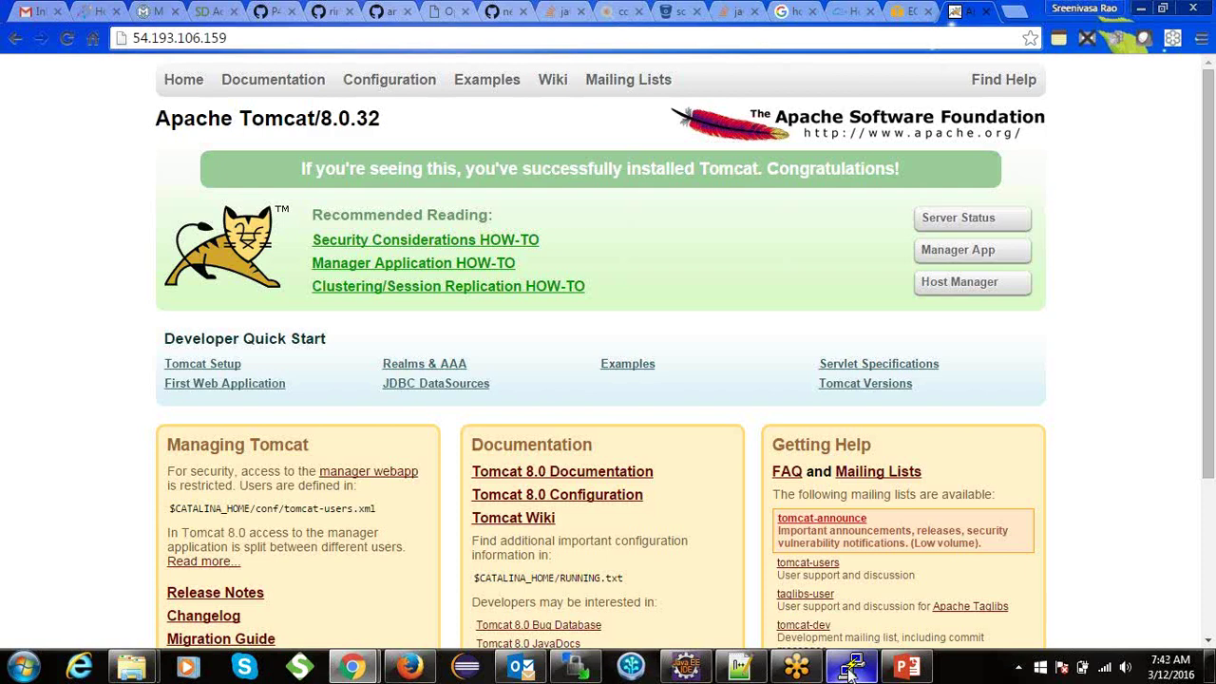
{"action": "left_click", "coordinate": [67, 39]}
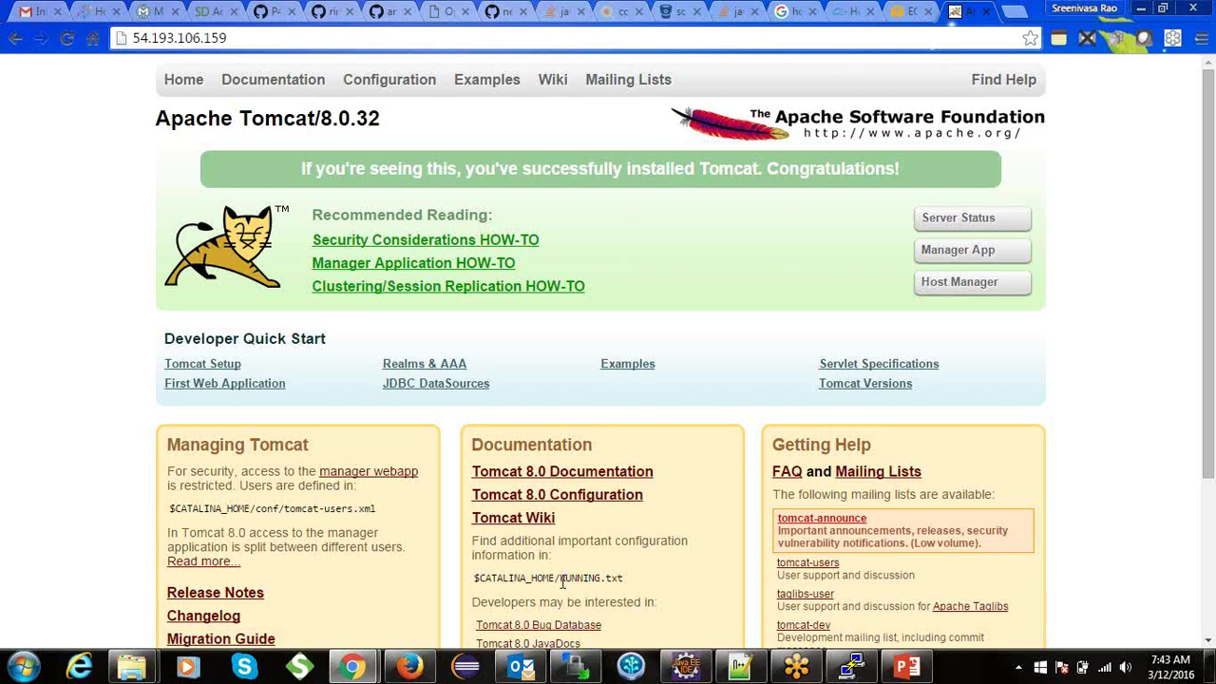
In WinSCP, browse /usr/local/apache/tomcat to apache-tomcat-8.0.32/webapps/ROOT and select index.jsp.
{"action": "left_click", "coordinate": [577, 667]}
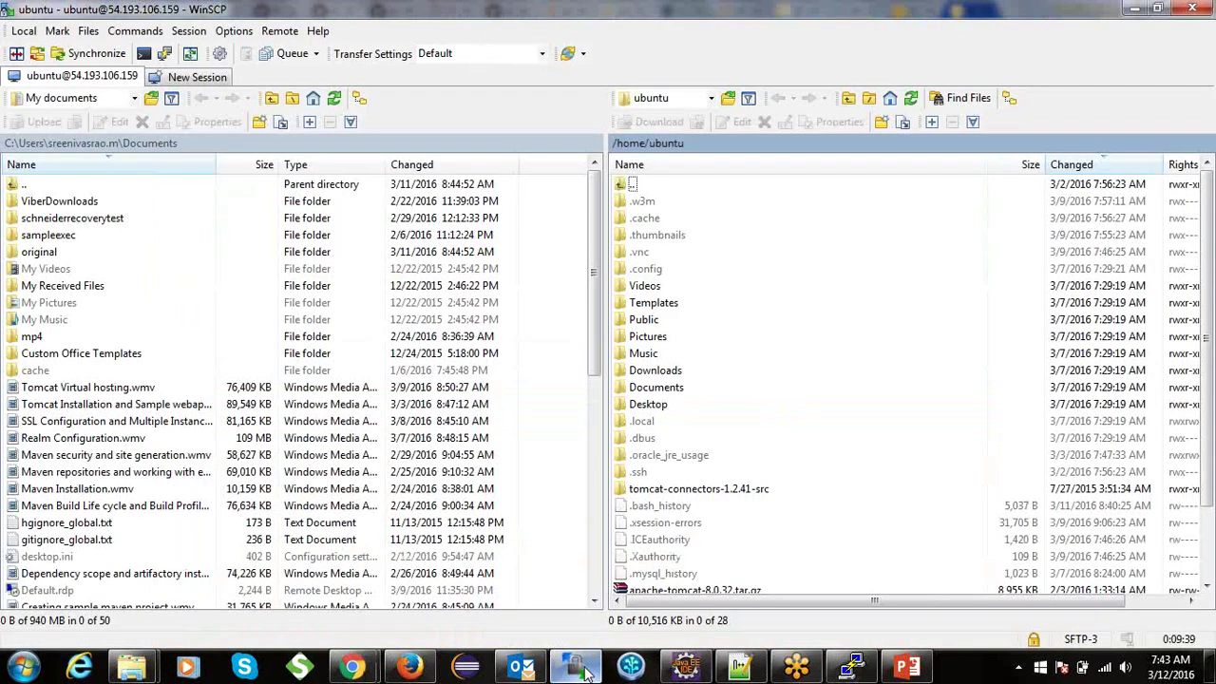
{"action": "left_click", "coordinate": [702, 152]}
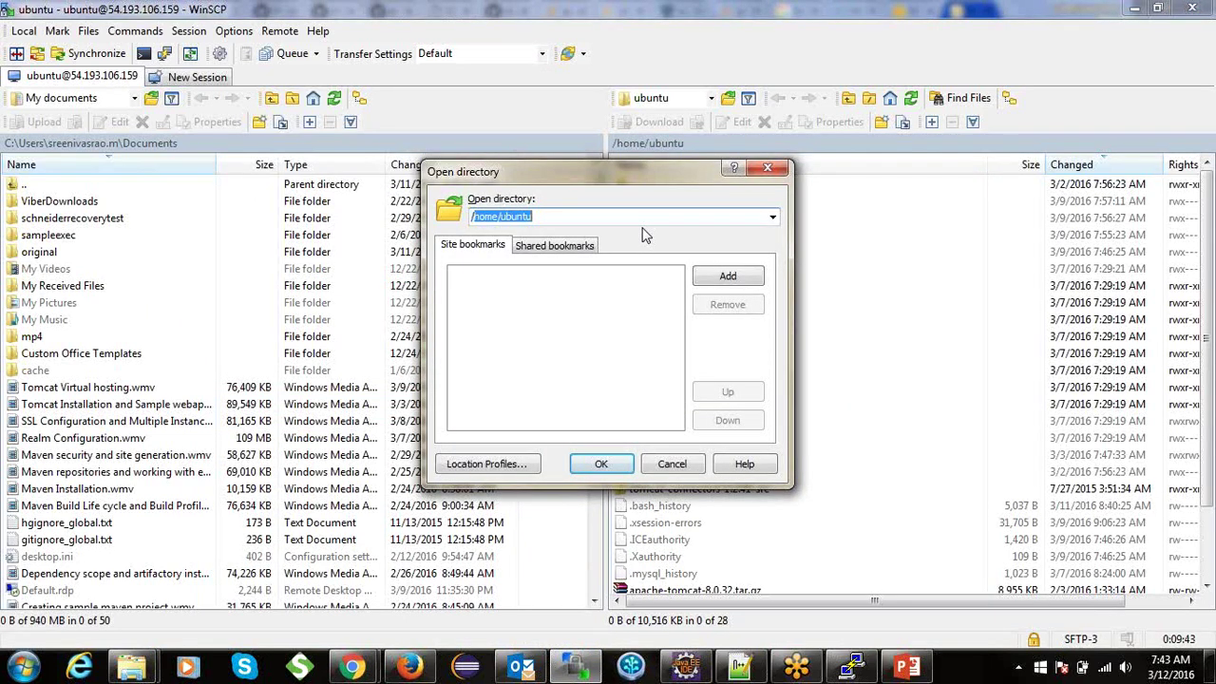
{"action": "type", "text": "/usr/local/a"}
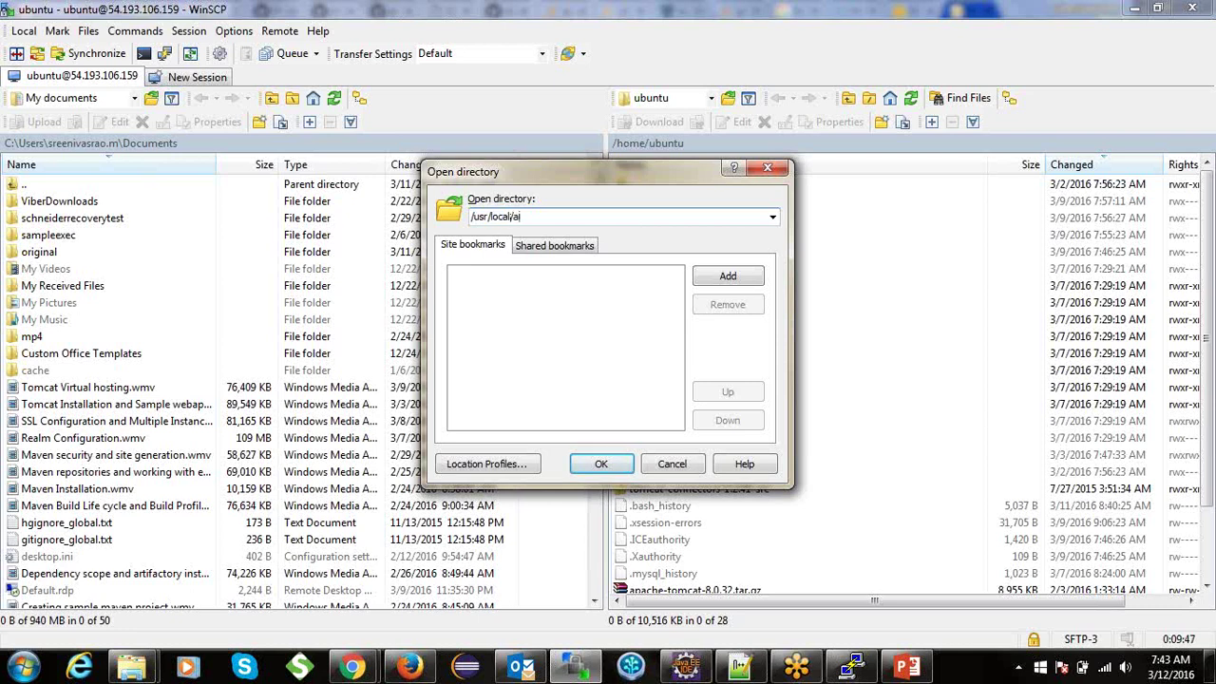
{"action": "type", "text": "pache/tomcat"}
{"action": "key", "text": "Return"}
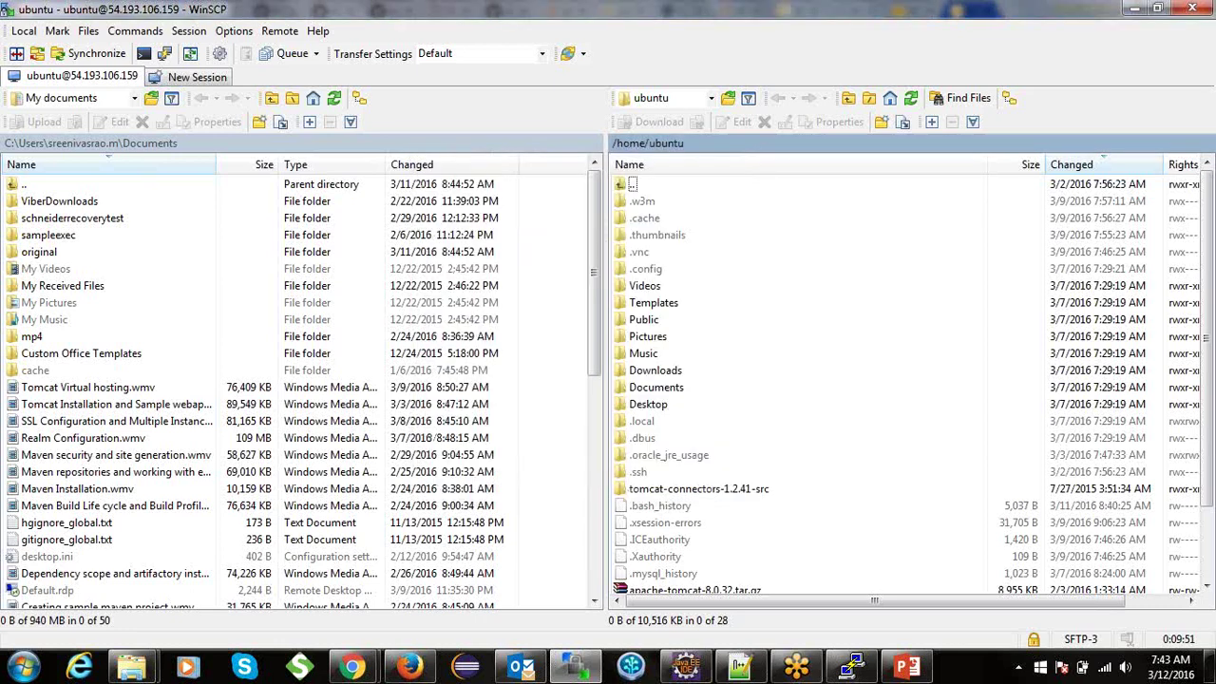
{"action": "double_click", "coordinate": [674, 197]}
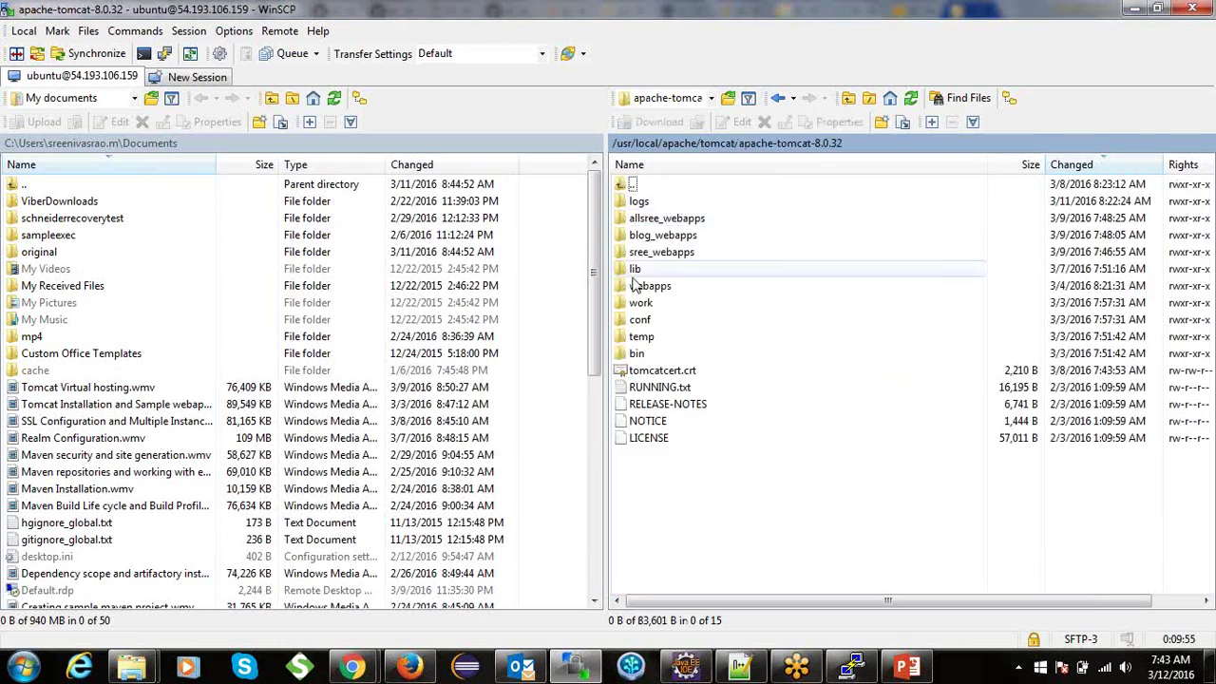
{"action": "double_click", "coordinate": [646, 285]}
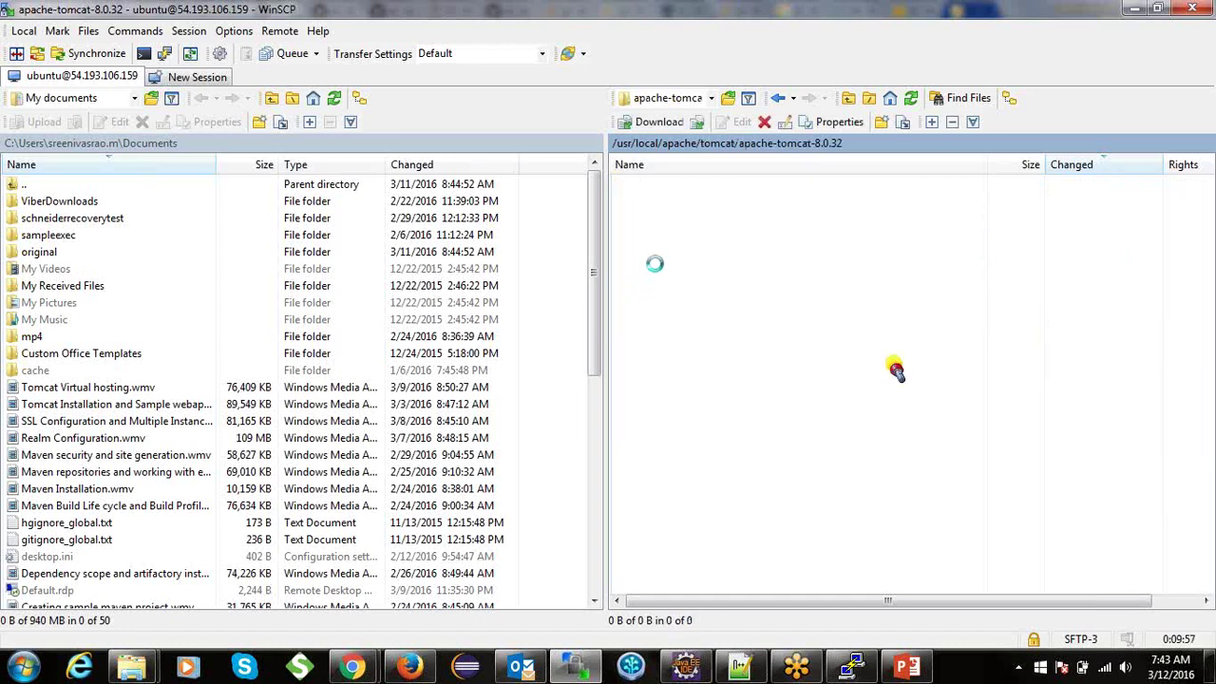
{"action": "double_click", "coordinate": [655, 203]}
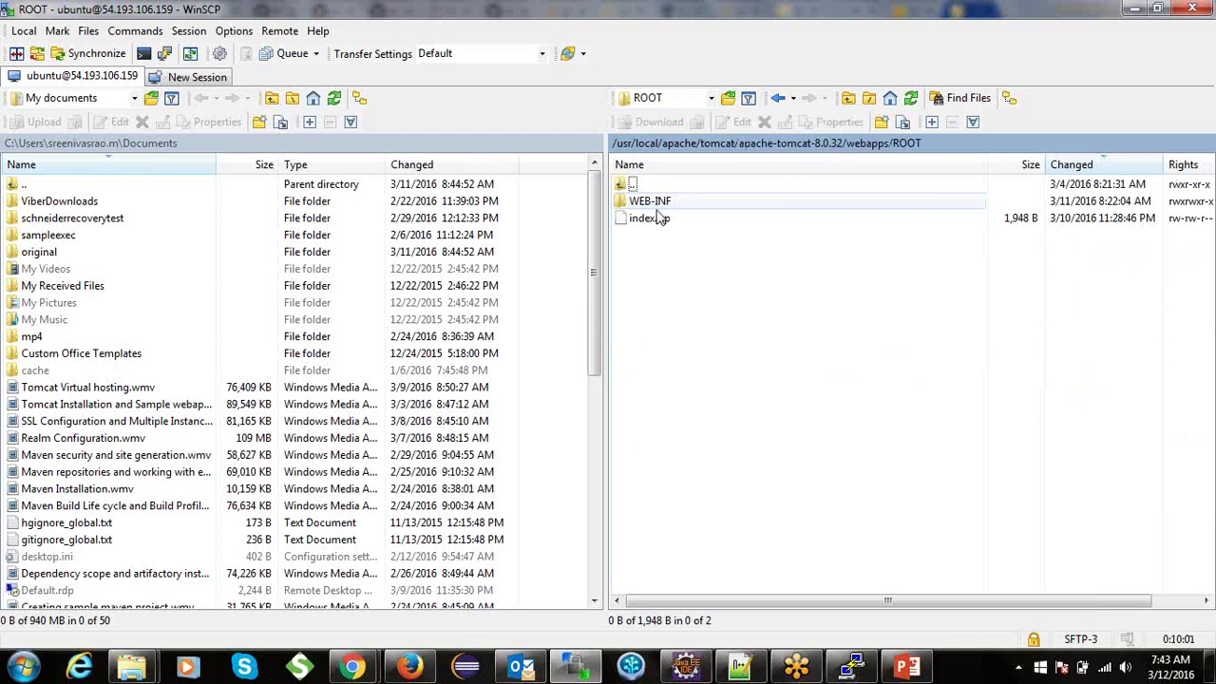
{"action": "left_click", "coordinate": [655, 219]}
{"action": "left_click", "coordinate": [655, 219]}
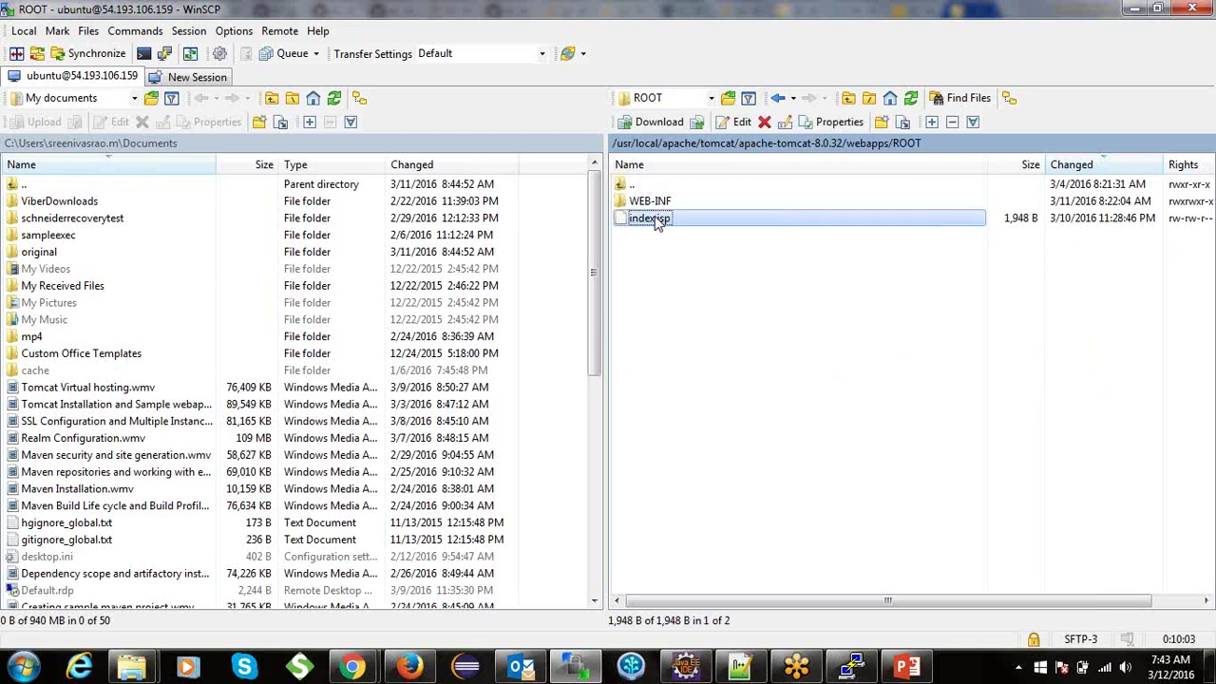
Go back up to the tomcat folder and open instance1/webapps/ROOT.
{"action": "left_click", "coordinate": [728, 143]}
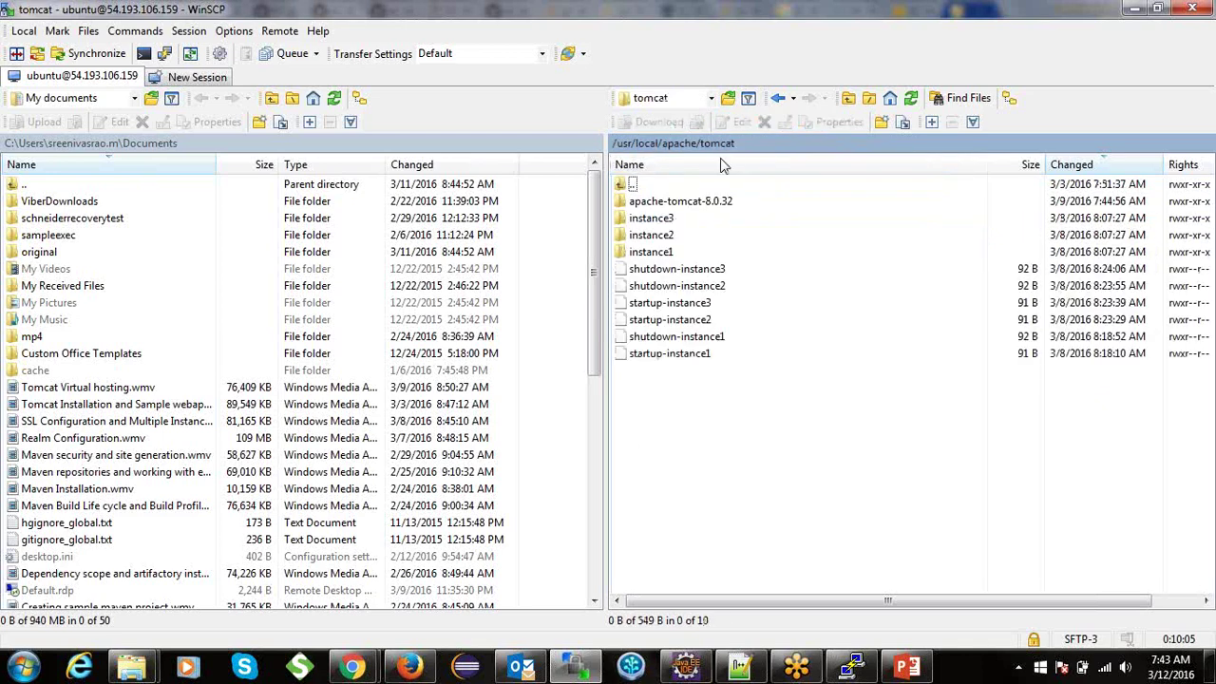
{"action": "left_click", "coordinate": [650, 253]}
{"action": "double_click", "coordinate": [650, 253]}
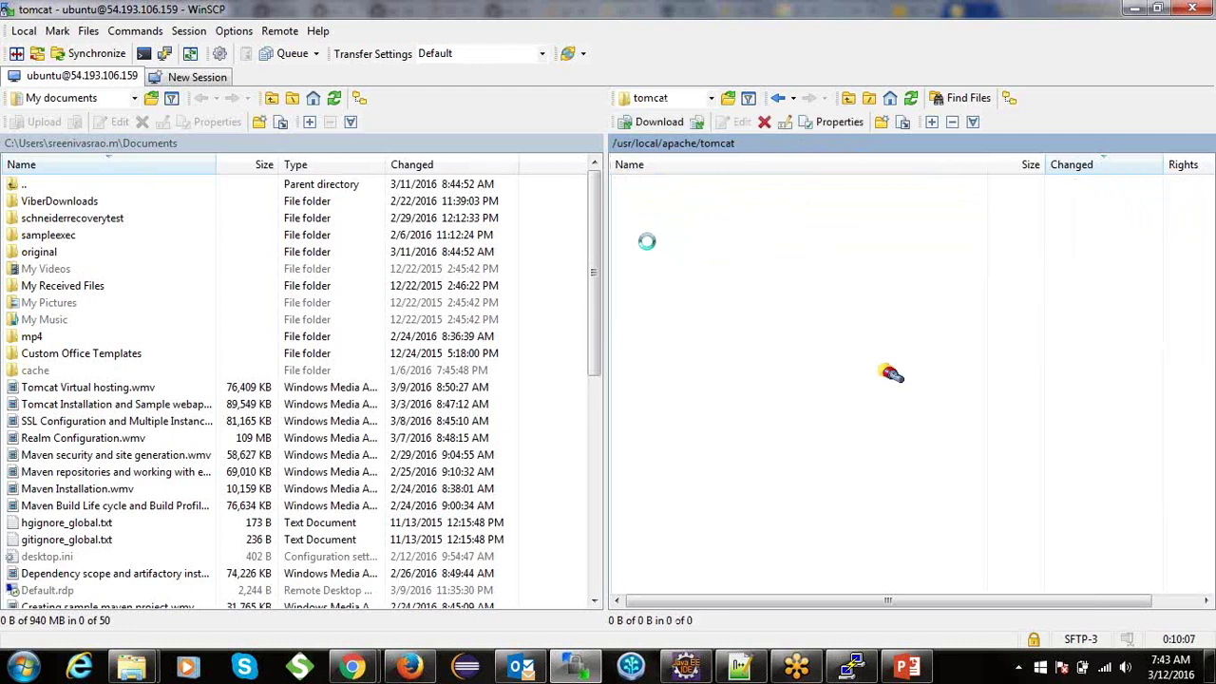
{"action": "double_click", "coordinate": [646, 219]}
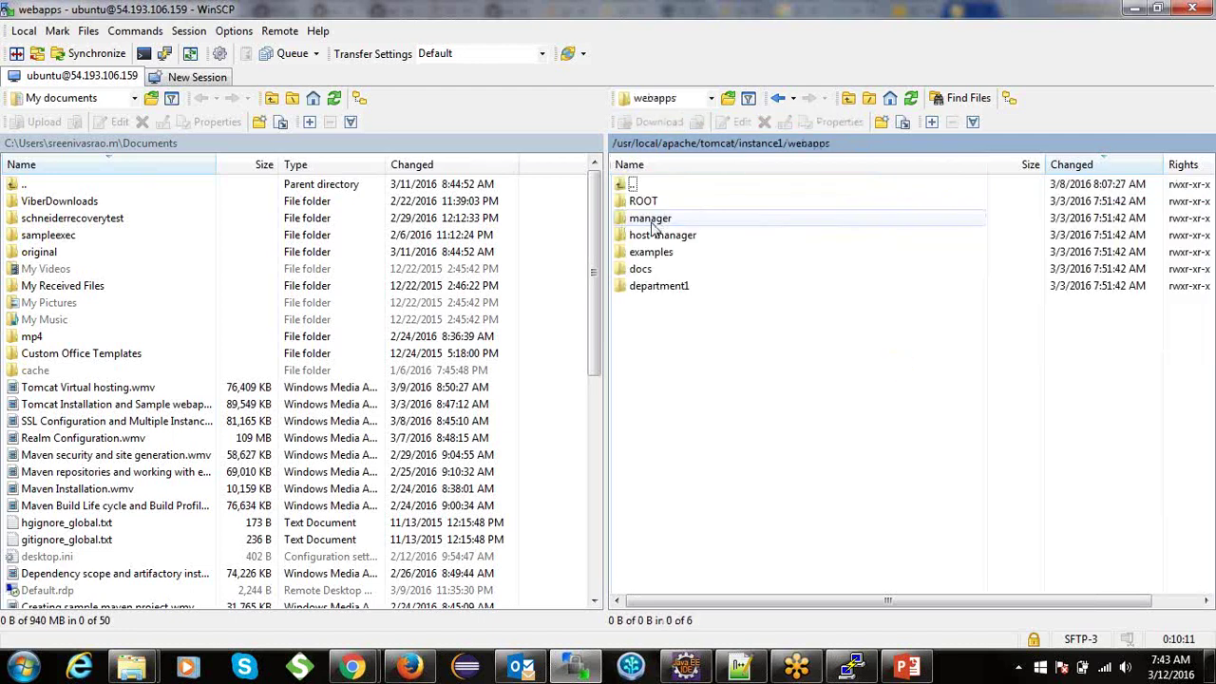
{"action": "double_click", "coordinate": [644, 202]}
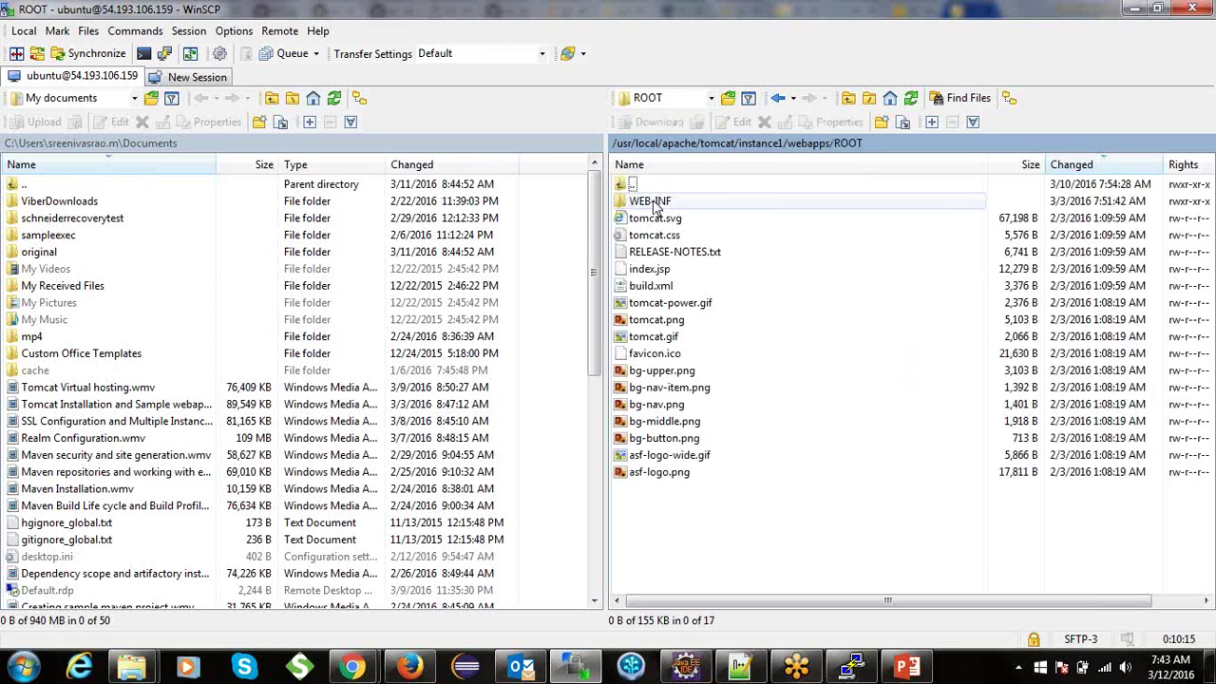
Edit instance1's index.jsp in WinSCP's editor and compare it with the Tomcat page.
{"action": "left_click", "coordinate": [649, 270]}
{"action": "right_click", "coordinate": [649, 270]}
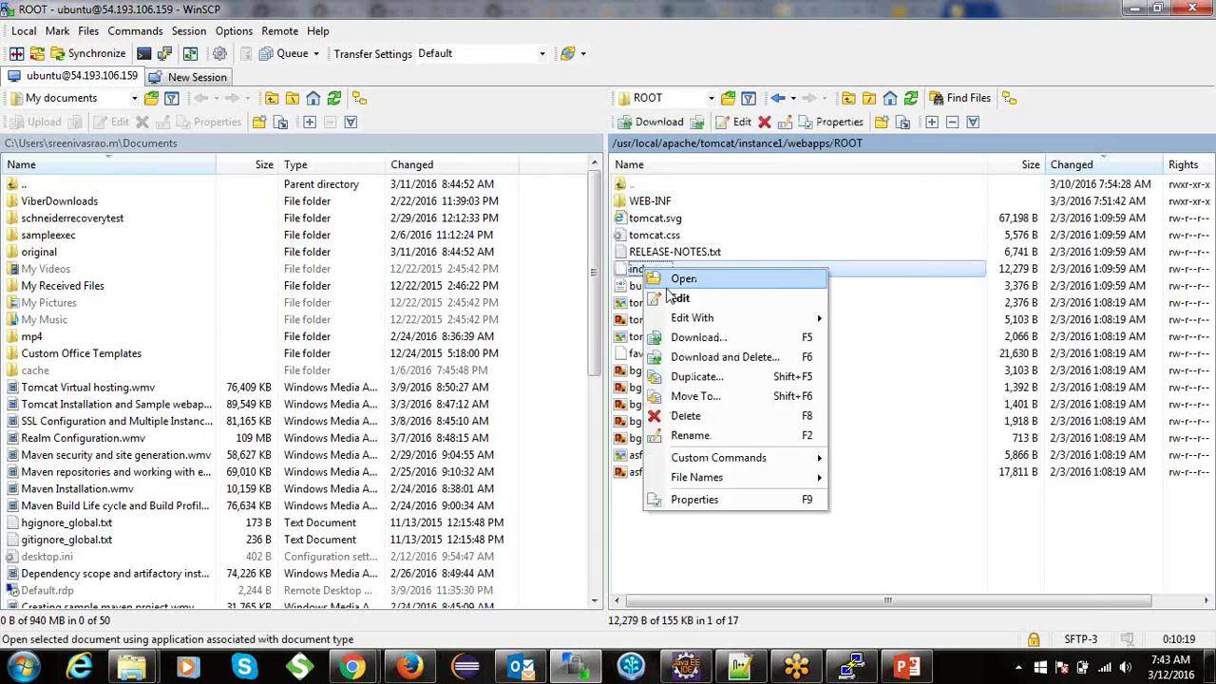
{"action": "left_click", "coordinate": [677, 302]}
{"action": "mouse_move", "coordinate": [351, 668]}
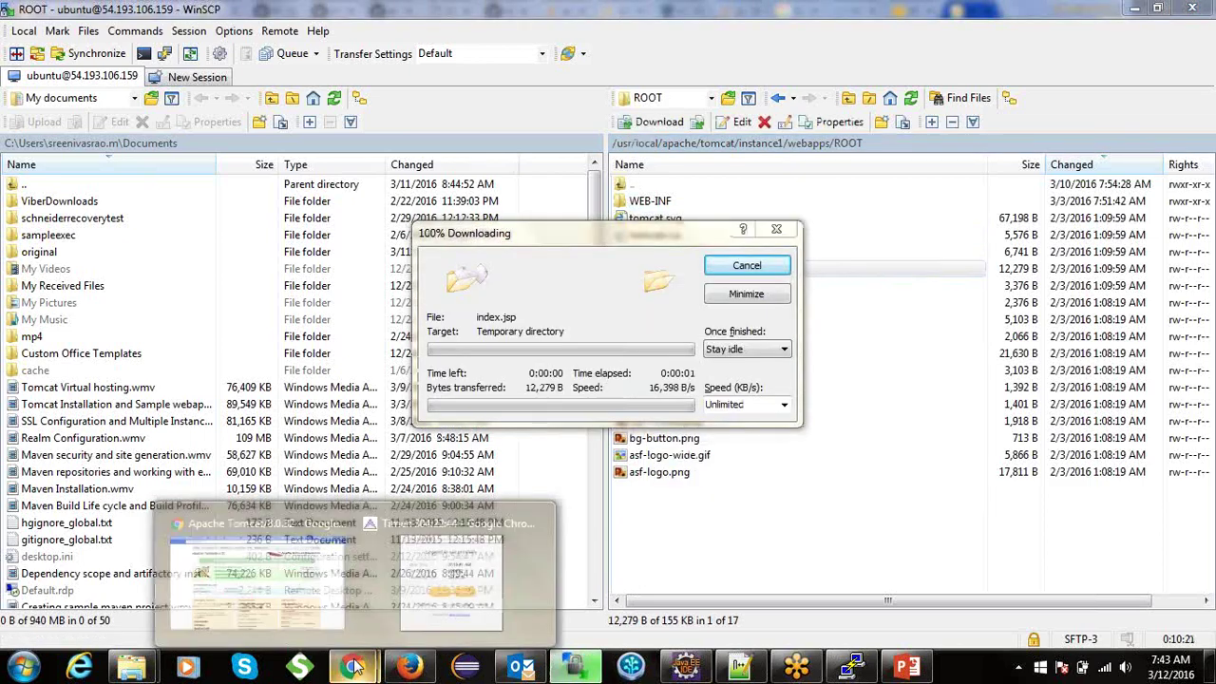
{"action": "left_click", "coordinate": [295, 581]}
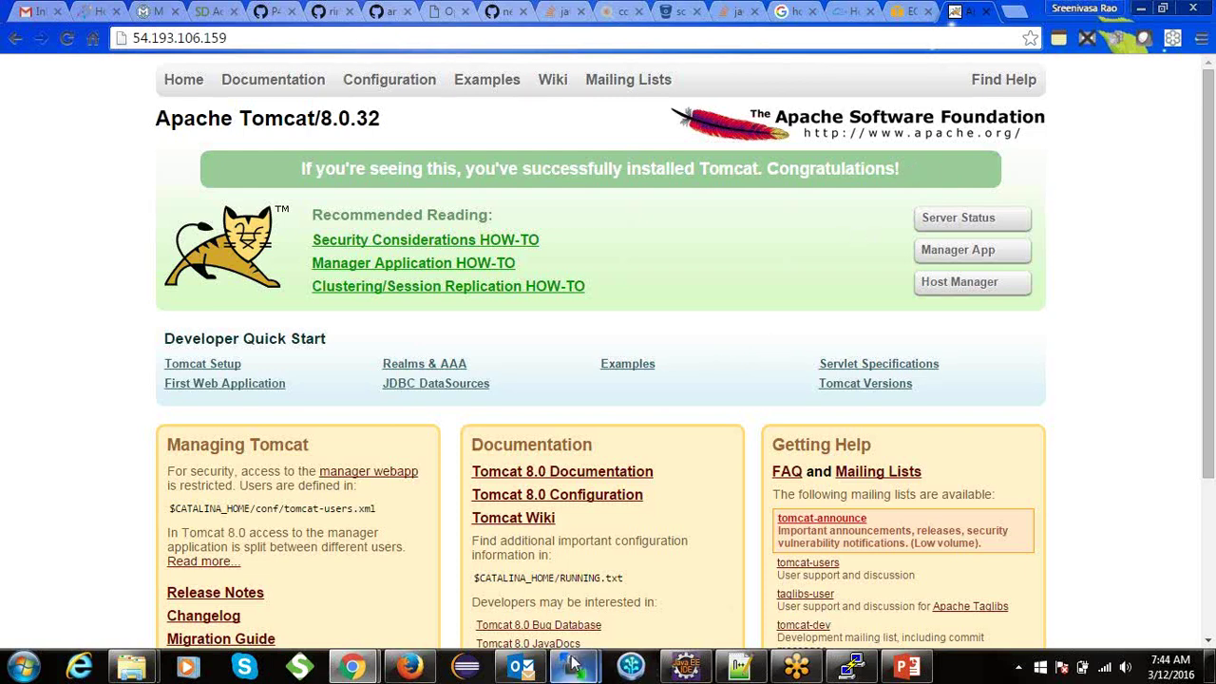
{"action": "mouse_move", "coordinate": [573, 665]}
{"action": "left_click", "coordinate": [617, 592]}
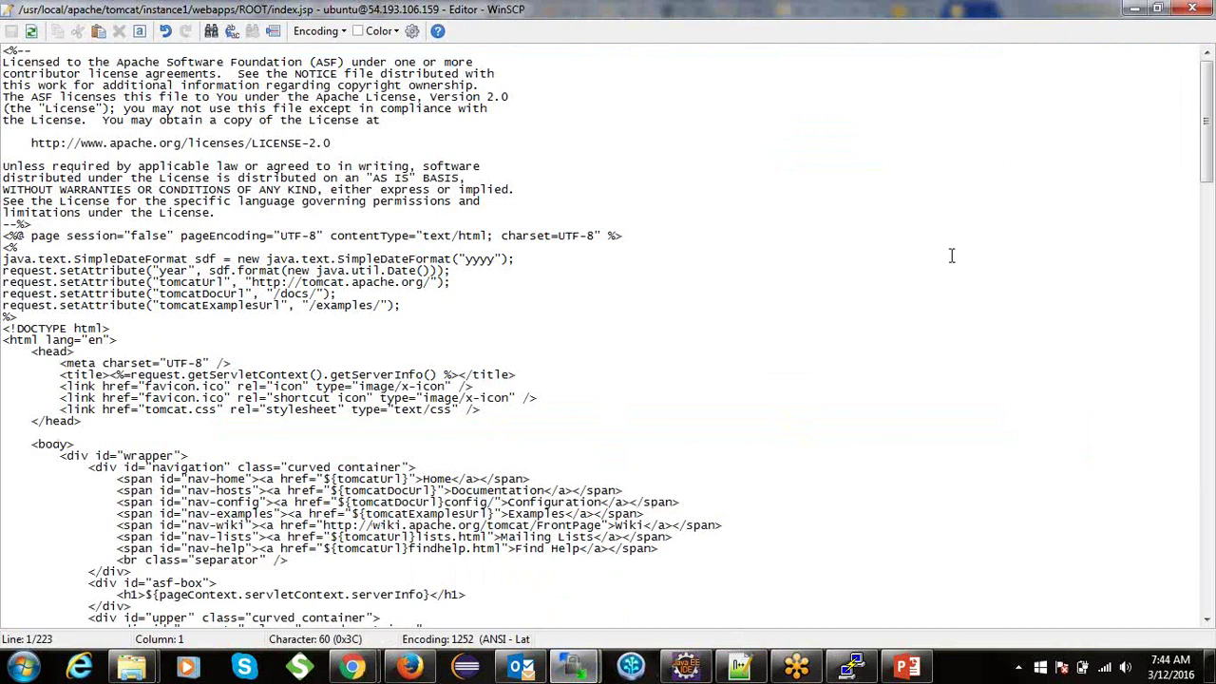
Copy 'Congratulations!' from the Chrome banner and return to the index.jsp editor.
{"action": "mouse_move", "coordinate": [353, 665]}
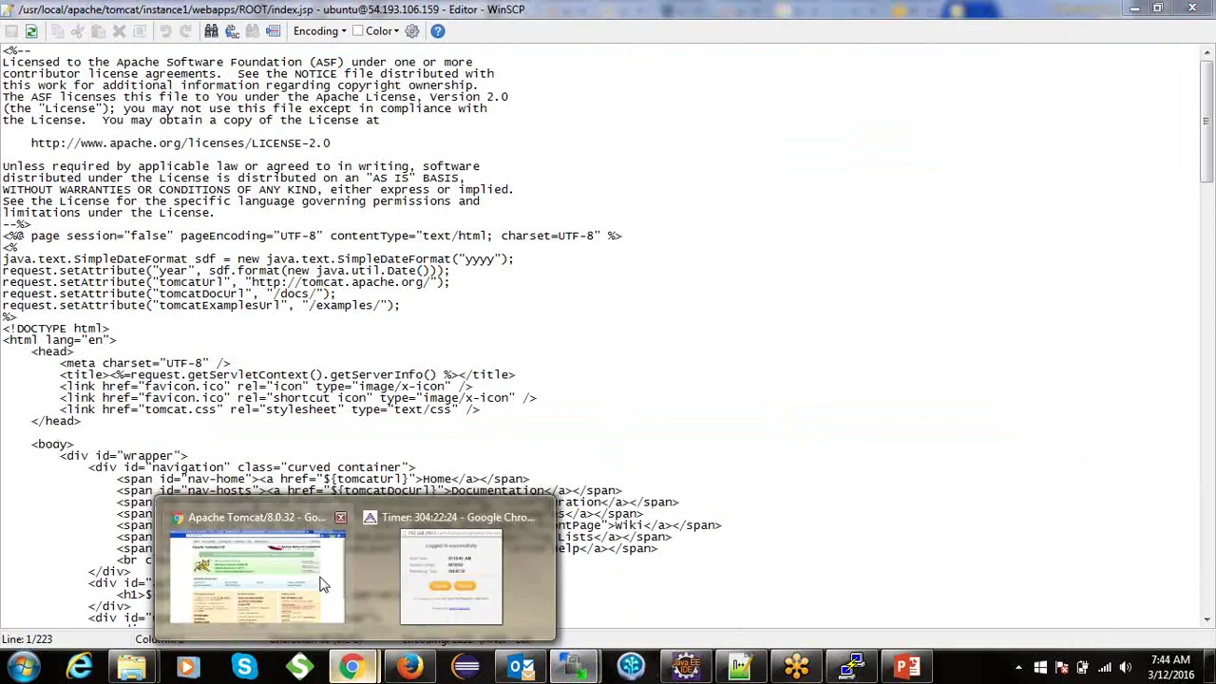
{"action": "left_click", "coordinate": [314, 512]}
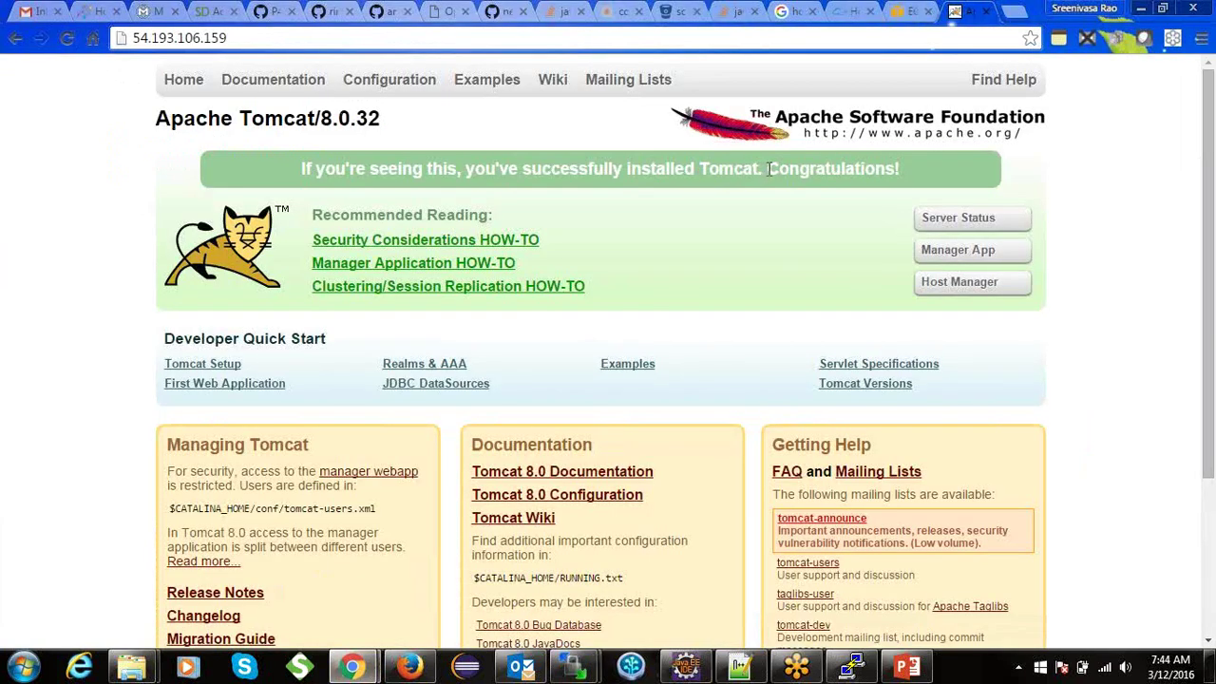
{"action": "left_click_drag", "start_coordinate": [769, 168], "coordinate": [902, 169]}
{"action": "key", "text": "ctrl+c"}
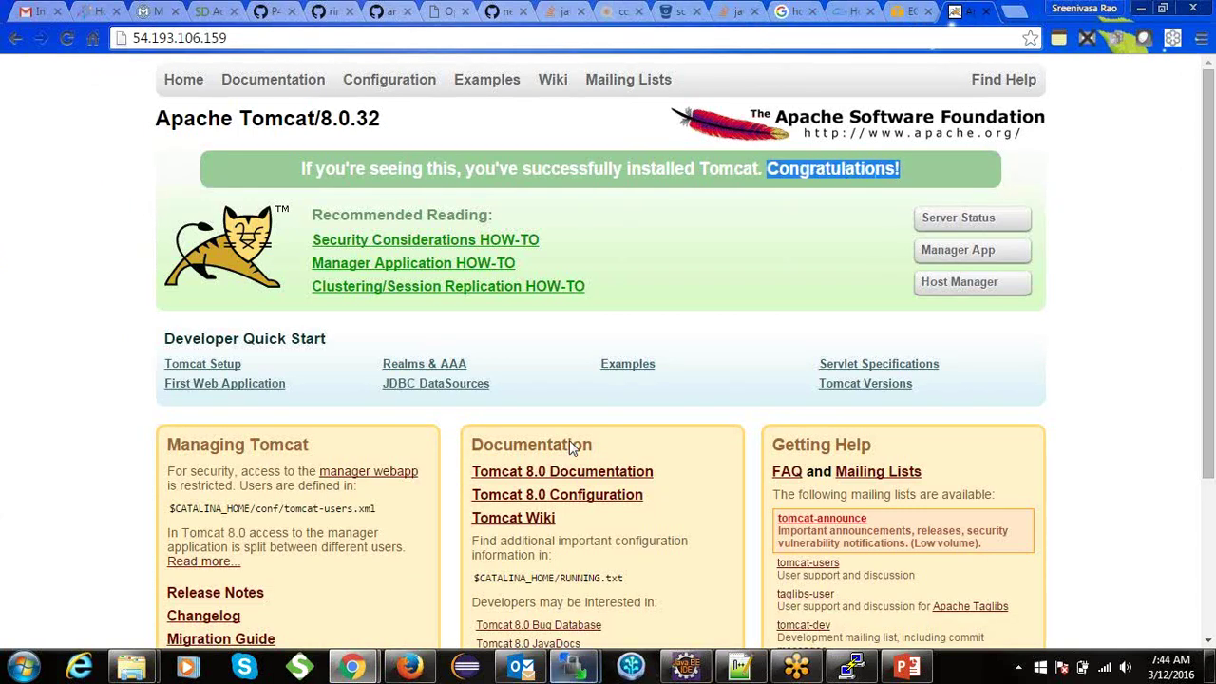
{"action": "mouse_move", "coordinate": [574, 665]}
{"action": "left_click", "coordinate": [676, 556]}
Search index.jsp for 'Congratulations!' to locate the heading text.
{"action": "left_click", "coordinate": [570, 237]}
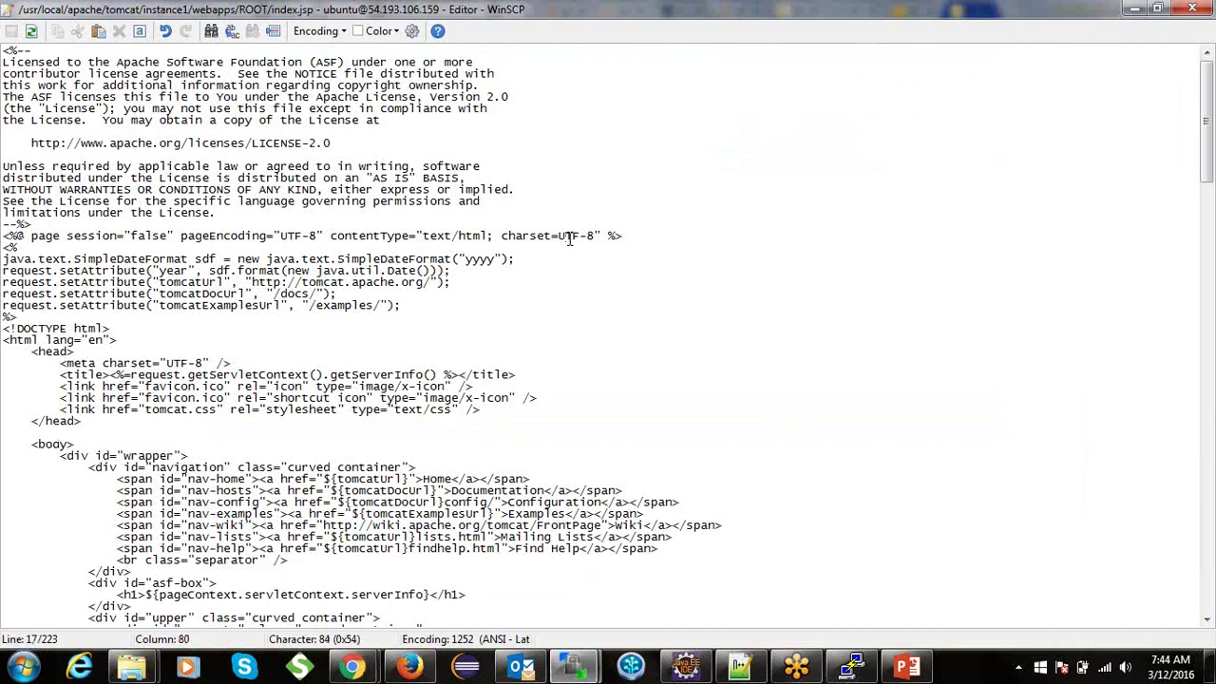
{"action": "key", "text": "ctrl+f"}
{"action": "key", "text": "ctrl+v"}
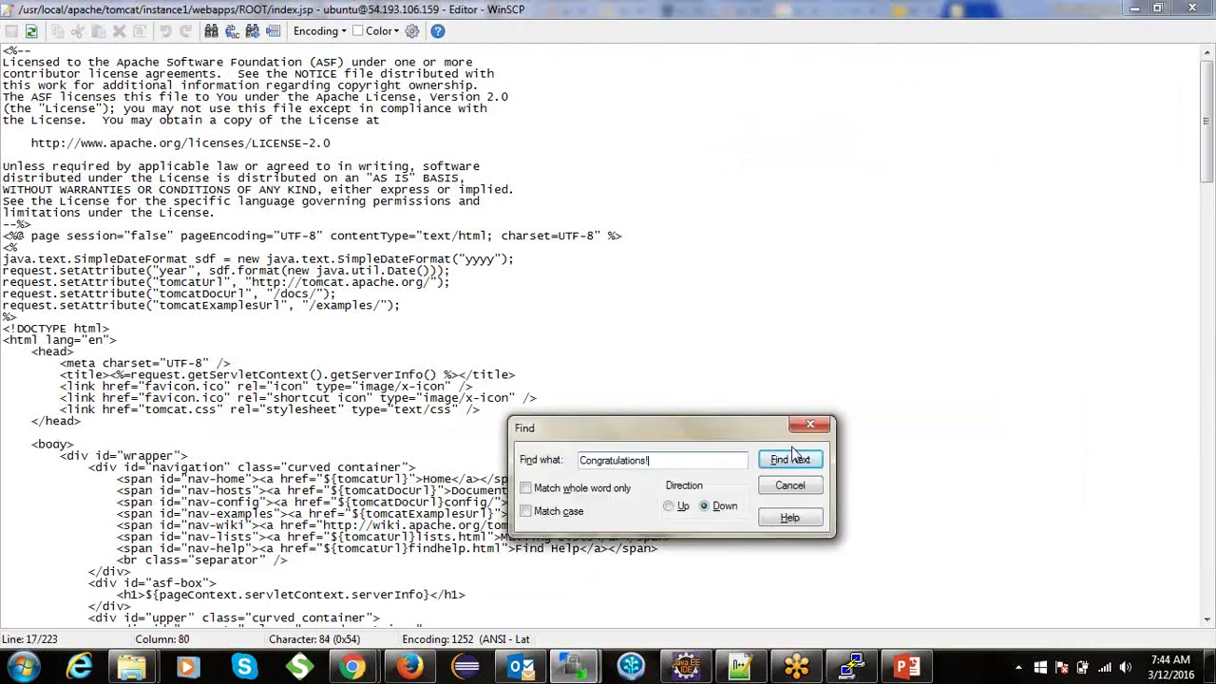
{"action": "left_click", "coordinate": [790, 460]}
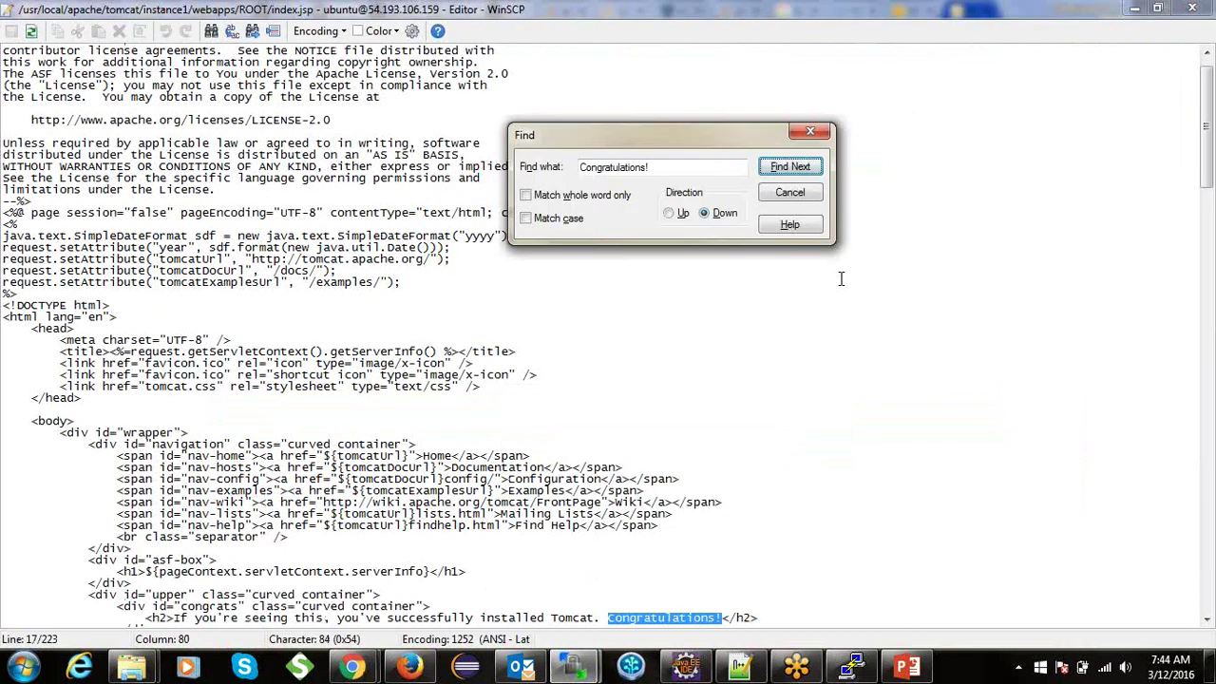
{"action": "left_click", "coordinate": [810, 132]}
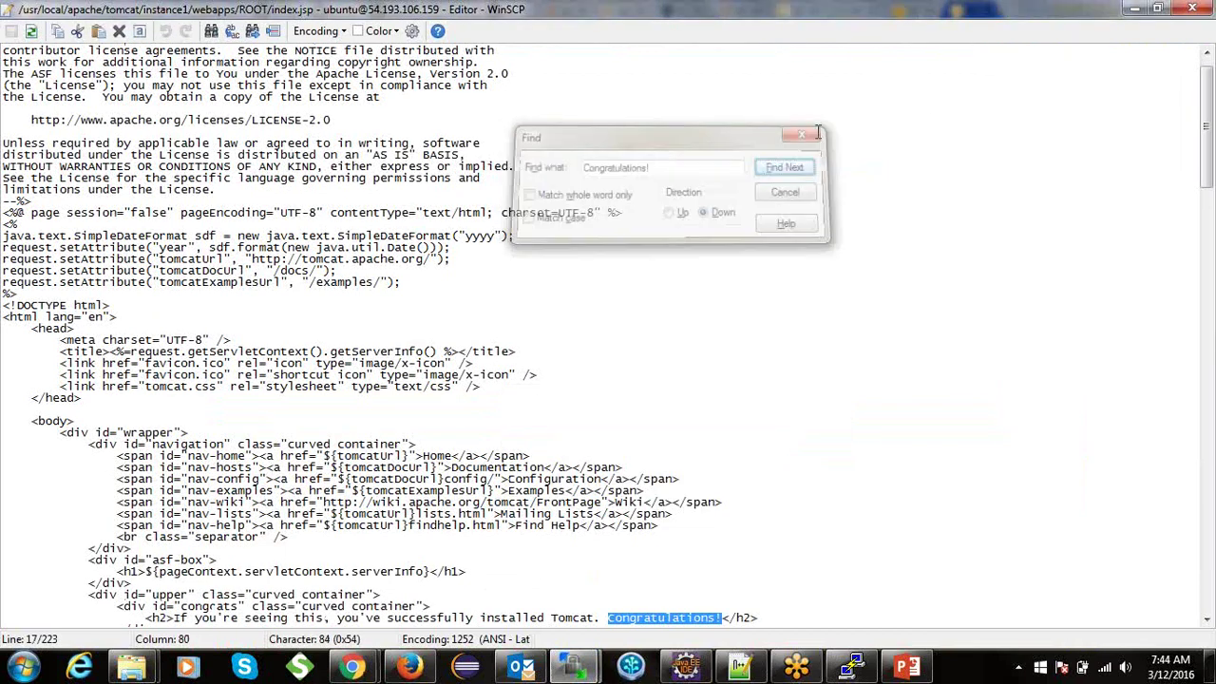
Append 'Instance1' after Tomcat in the heading, save to the server, and close the editor.
{"action": "left_click", "coordinate": [595, 617]}
{"action": "type", "text": "IN"}
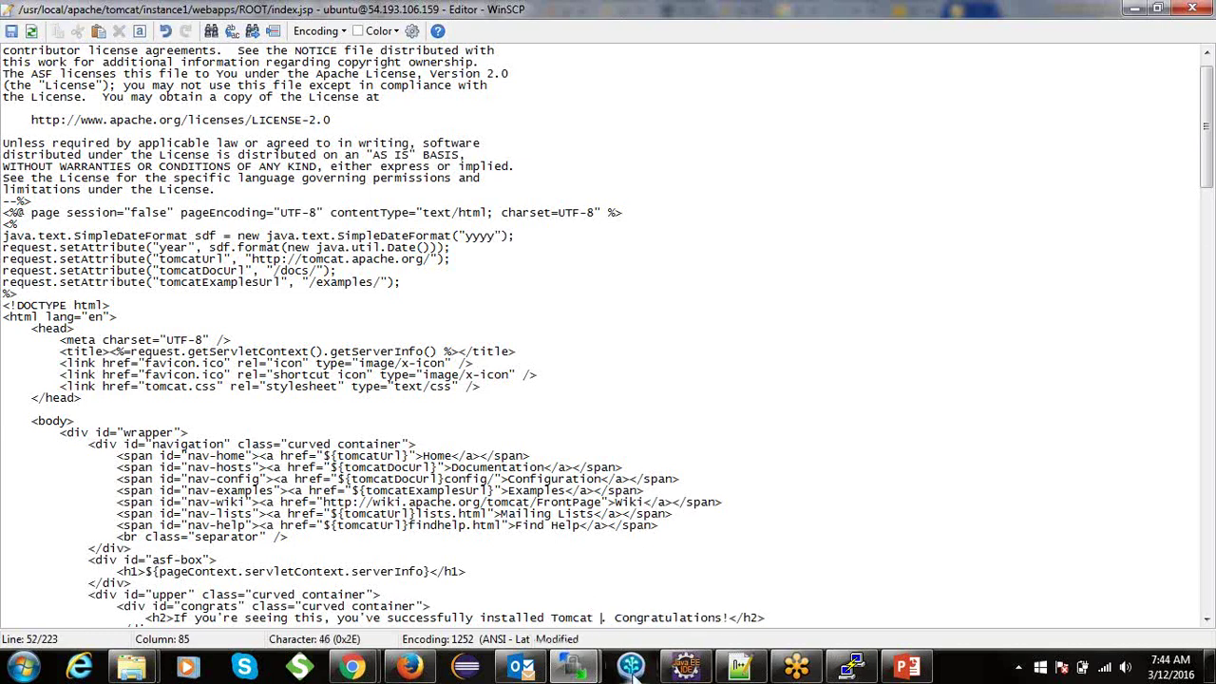
{"action": "type", "text": "stanc"}
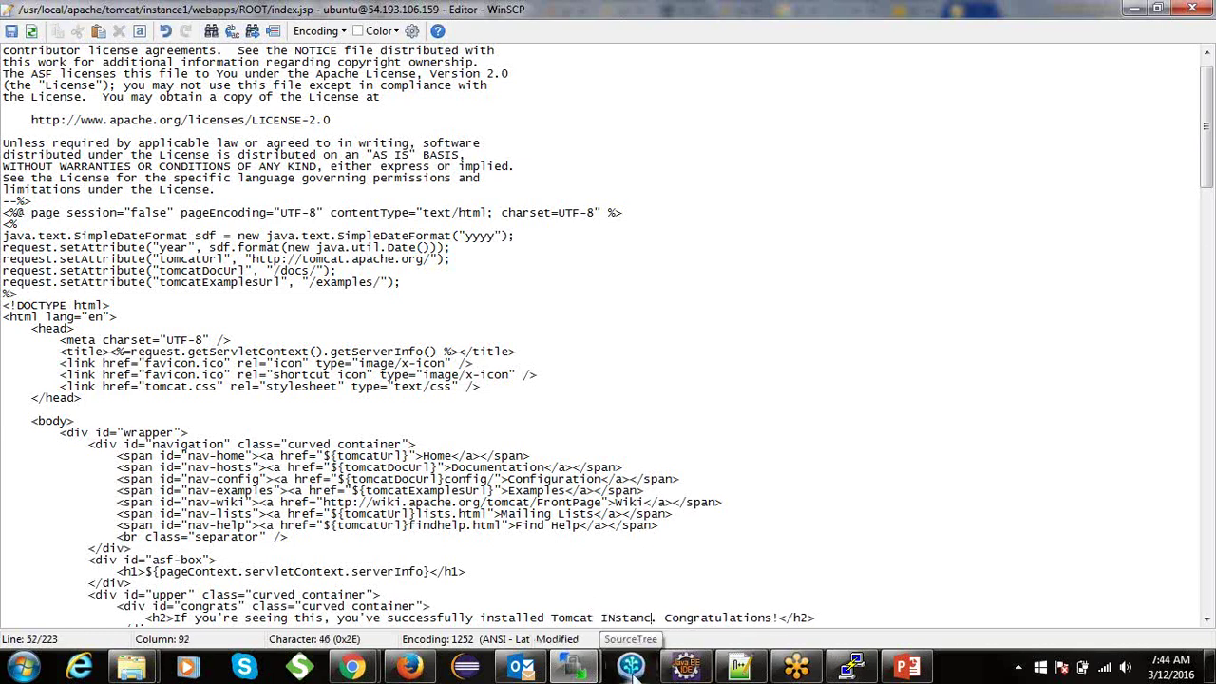
{"action": "key", "text": "BackSpace"}
{"action": "key", "text": "BackSpace"}
{"action": "key", "text": "BackSpace"}
{"action": "key", "text": "BackSpace"}
{"action": "key", "text": "BackSpace"}
{"action": "key", "text": "BackSpace"}
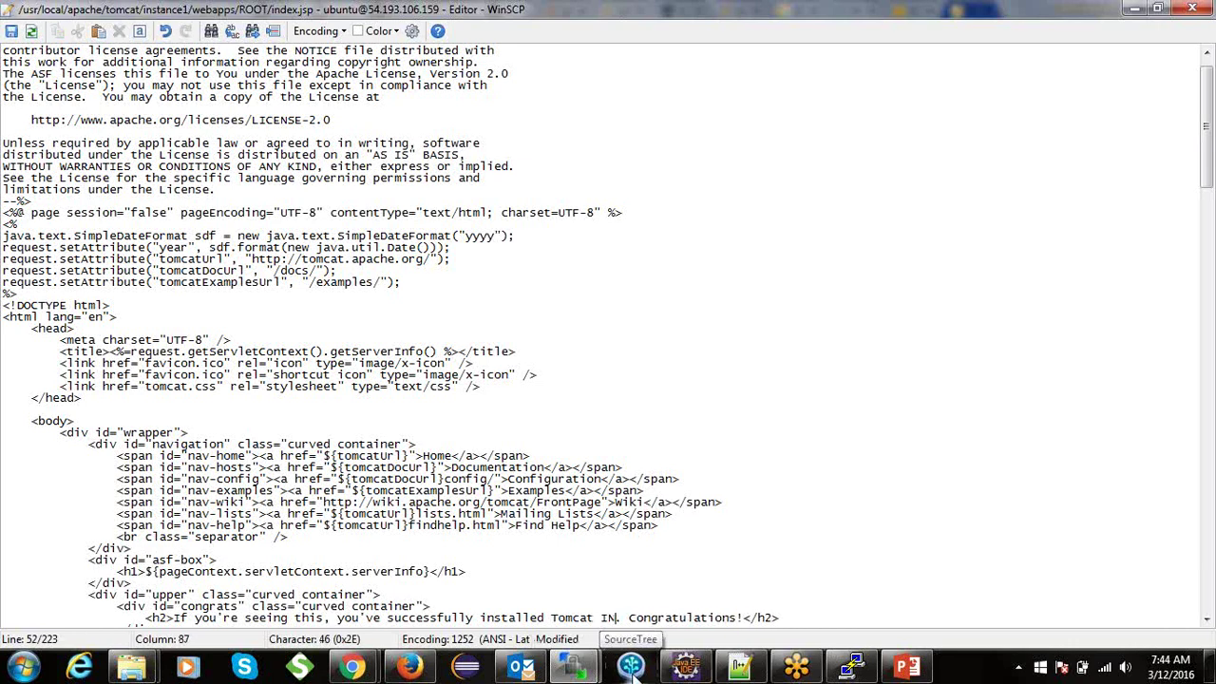
{"action": "type", "text": "nsta"}
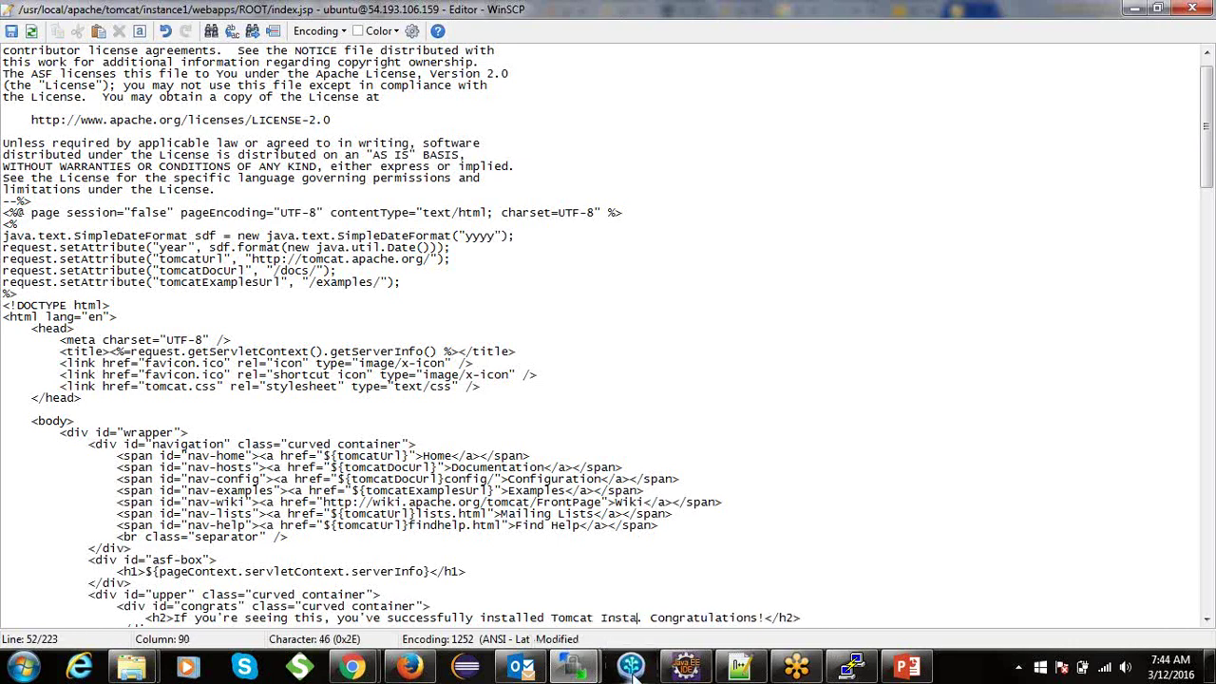
{"action": "type", "text": "nce"}
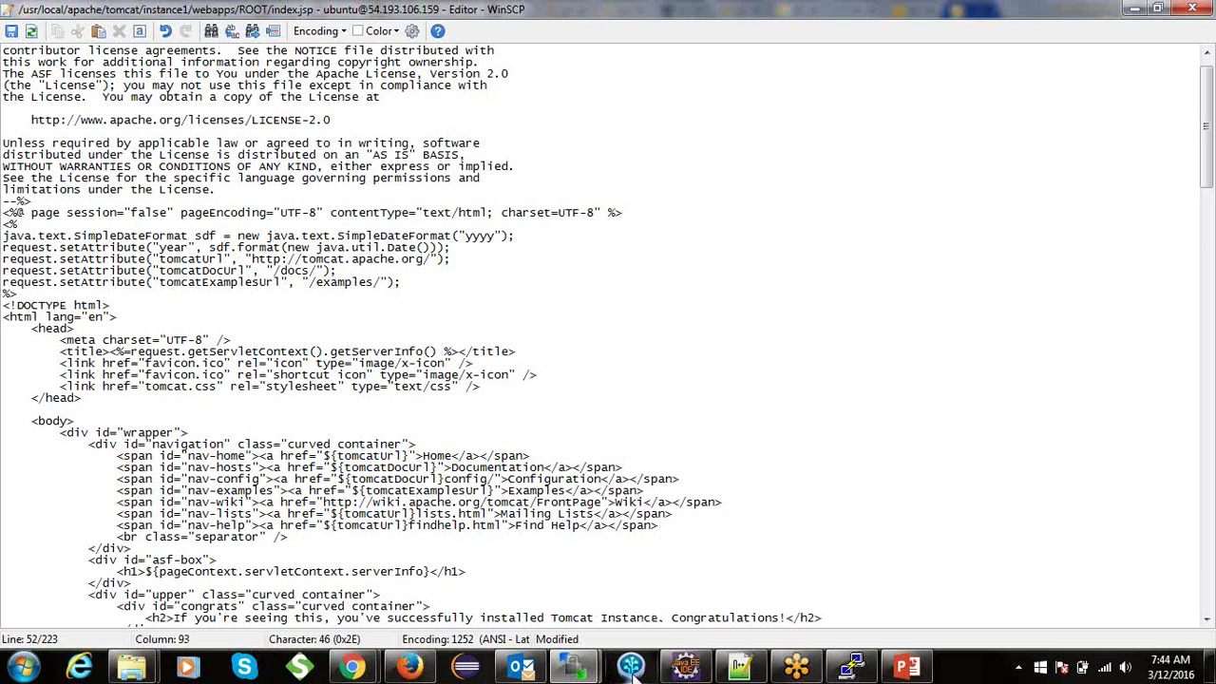
{"action": "type", "text": "1"}
{"action": "key", "text": "ctrl+s"}
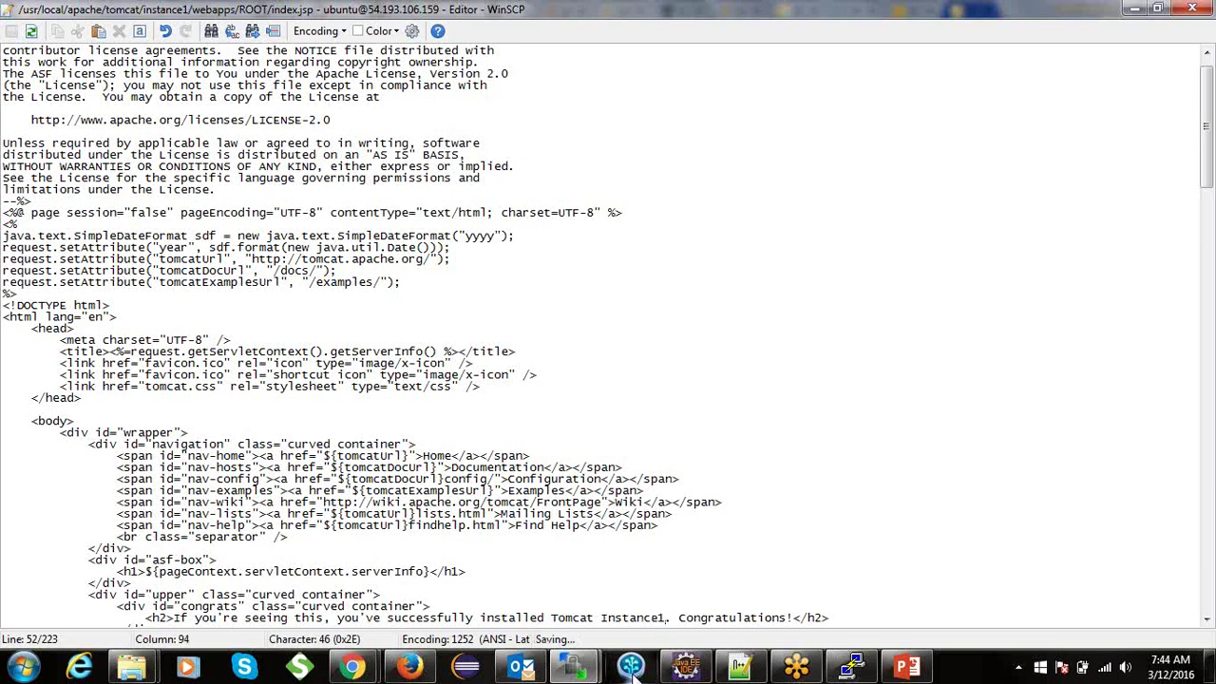
{"action": "left_click", "coordinate": [1192, 7]}
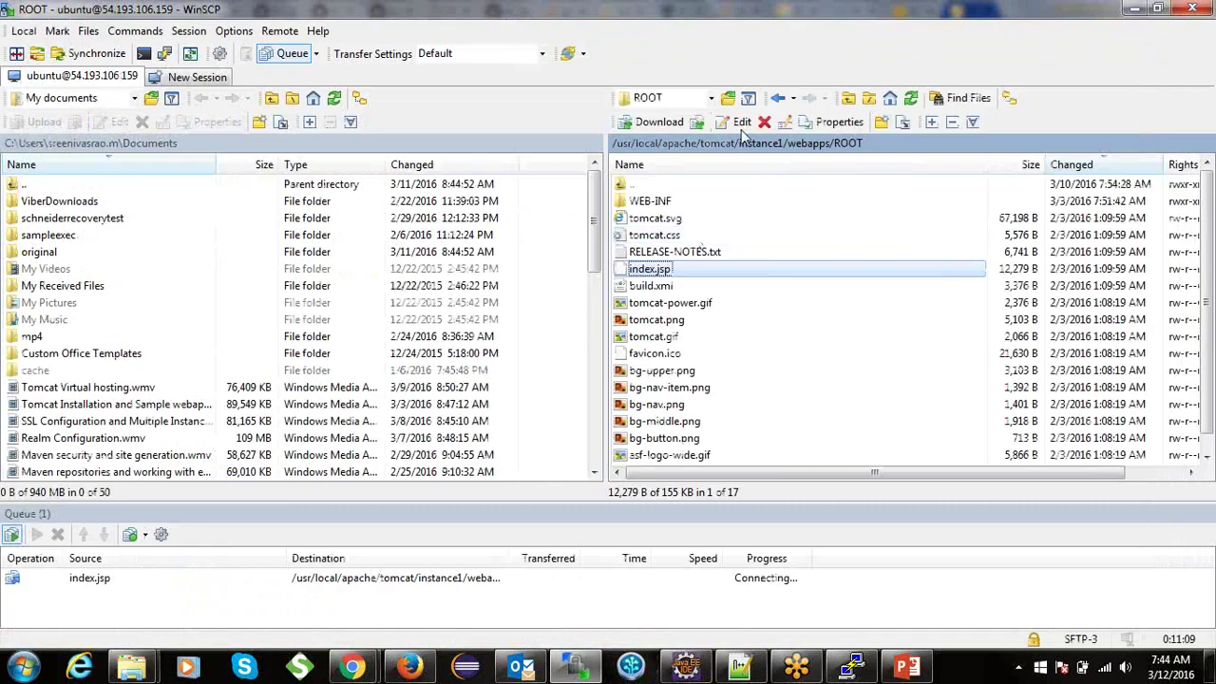
Go to instance2's ROOT folder and open its index.jsp for editing.
{"action": "left_click", "coordinate": [866, 147]}
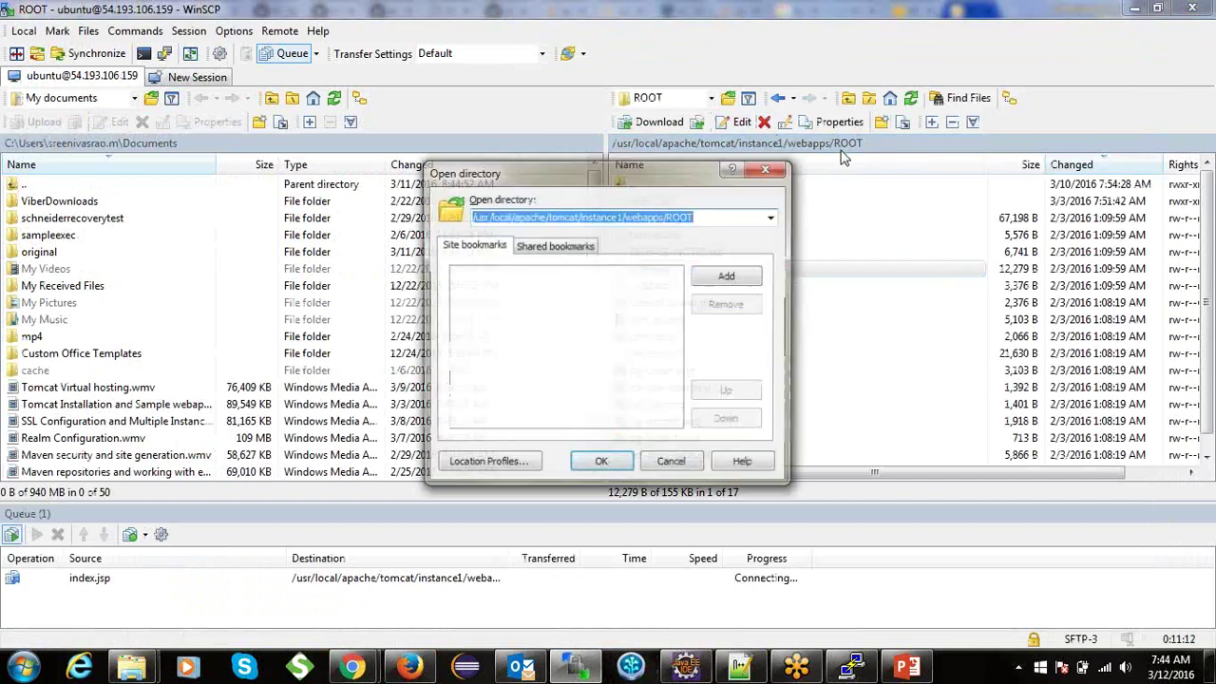
{"action": "left_click", "coordinate": [622, 216]}
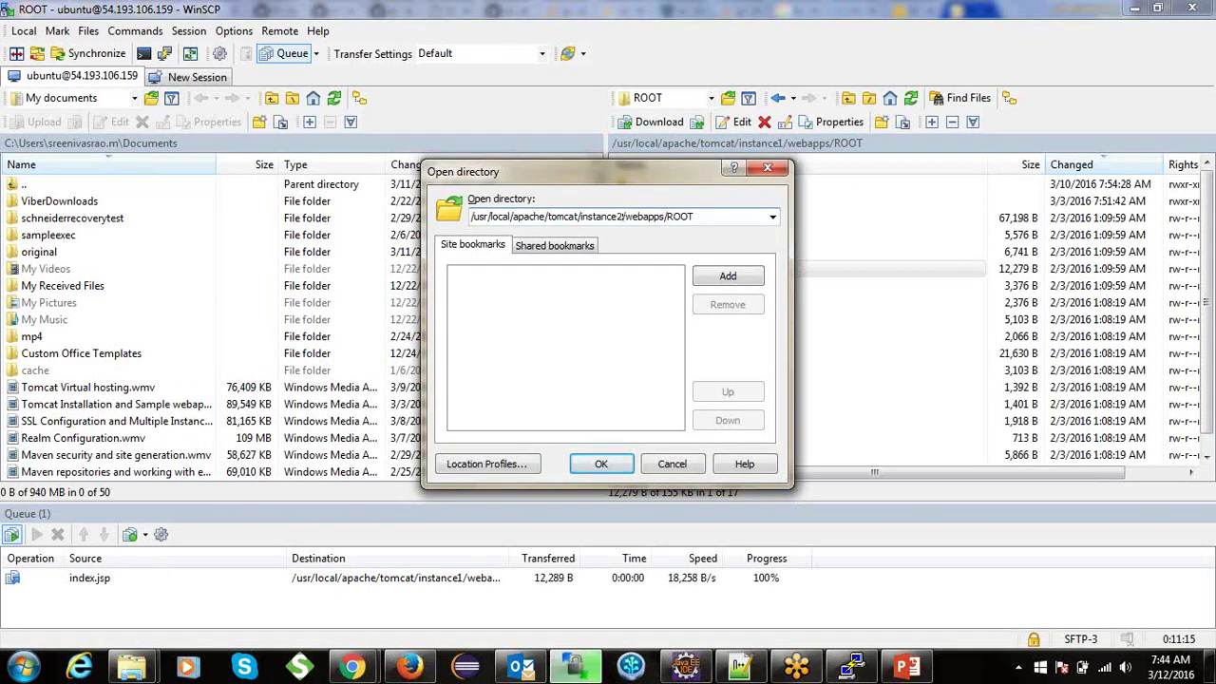
{"action": "key", "text": "Return"}
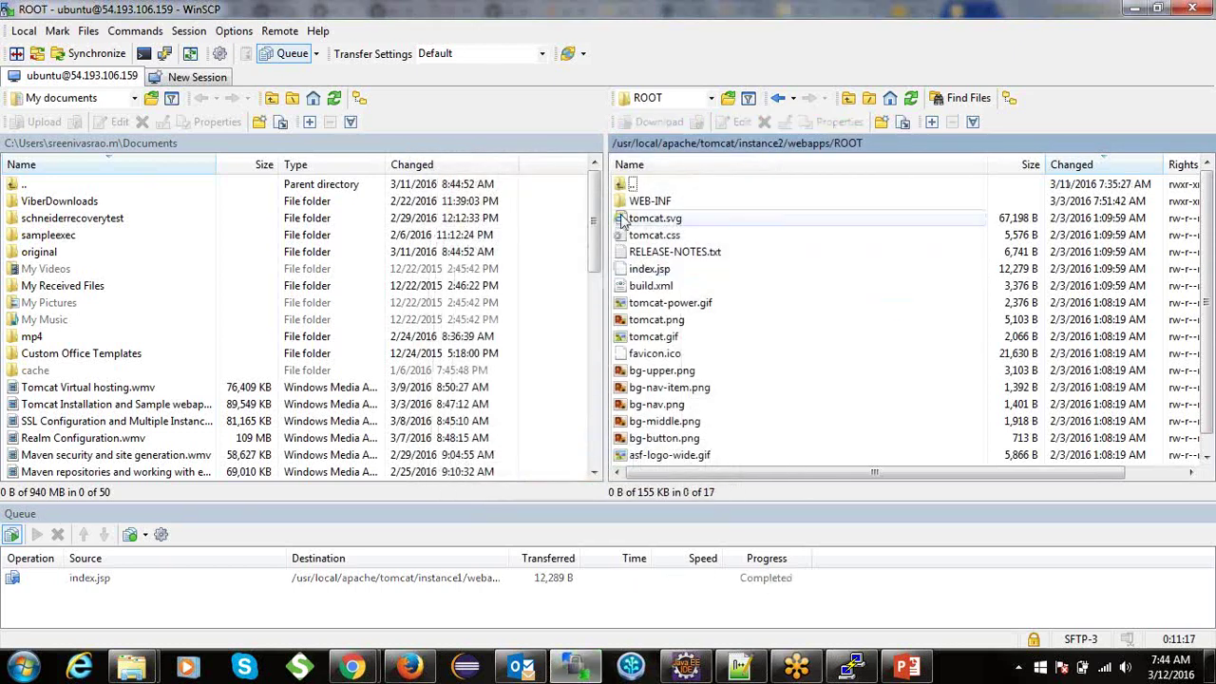
{"action": "left_click", "coordinate": [653, 269]}
{"action": "right_click", "coordinate": [665, 270]}
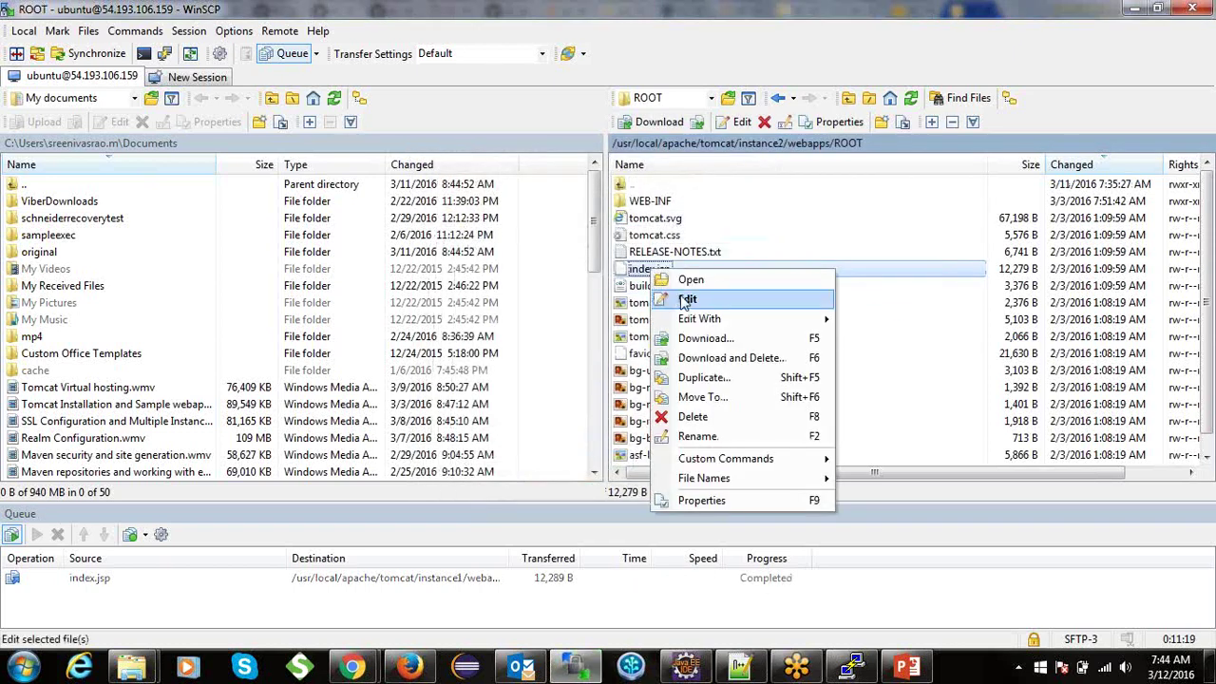
{"action": "left_click", "coordinate": [682, 302]}
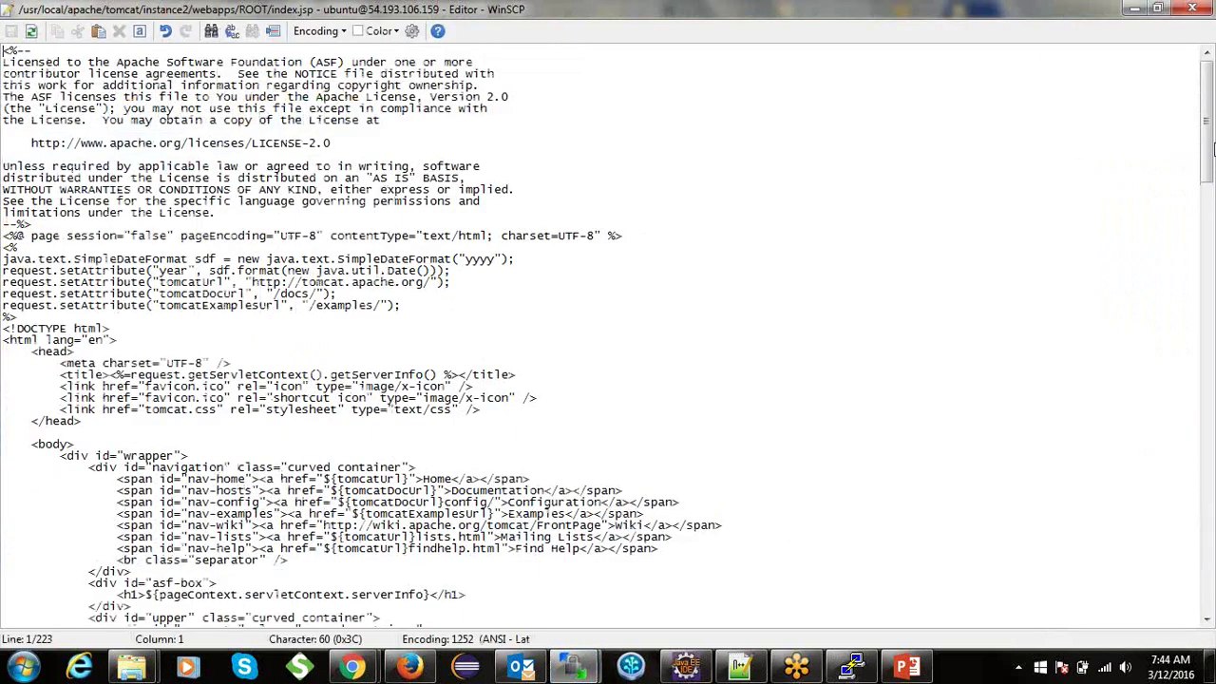
Add 'Instance2' after Tomcat in the heading, save to the server, and close the editor.
{"action": "left_click_drag", "start_coordinate": [1213, 149], "coordinate": [1207, 185]}
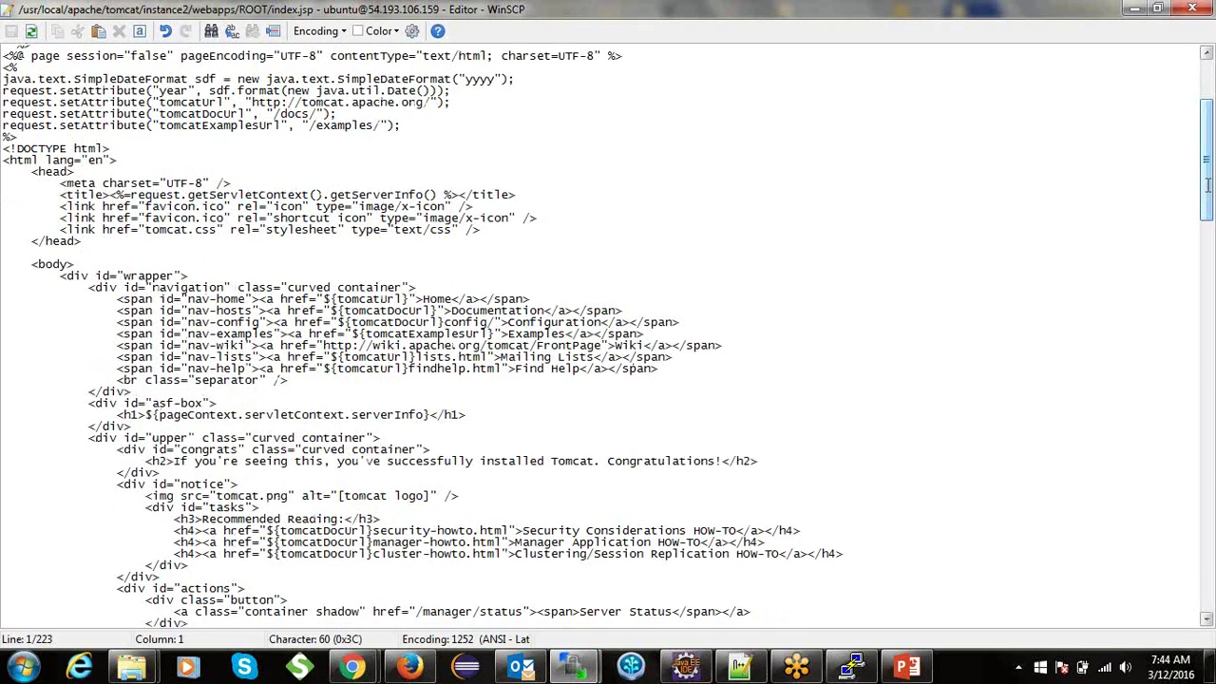
{"action": "left_click", "coordinate": [596, 464]}
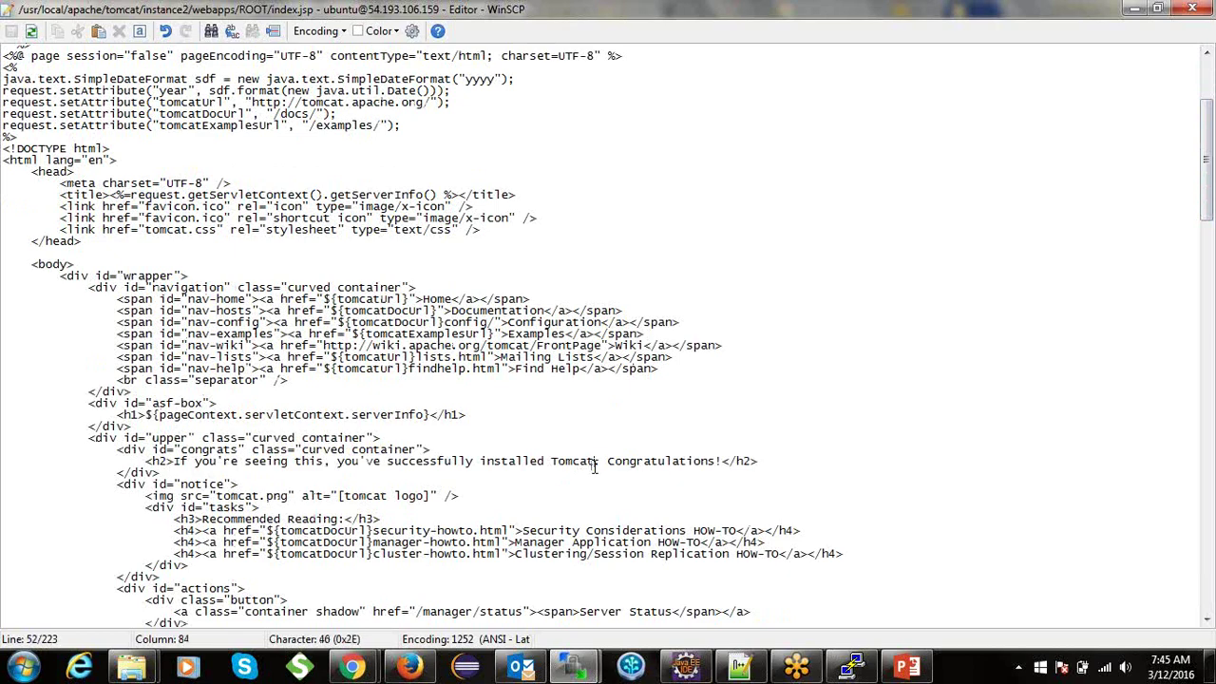
{"action": "type", "text": "In"}
{"action": "type", "text": "stance"}
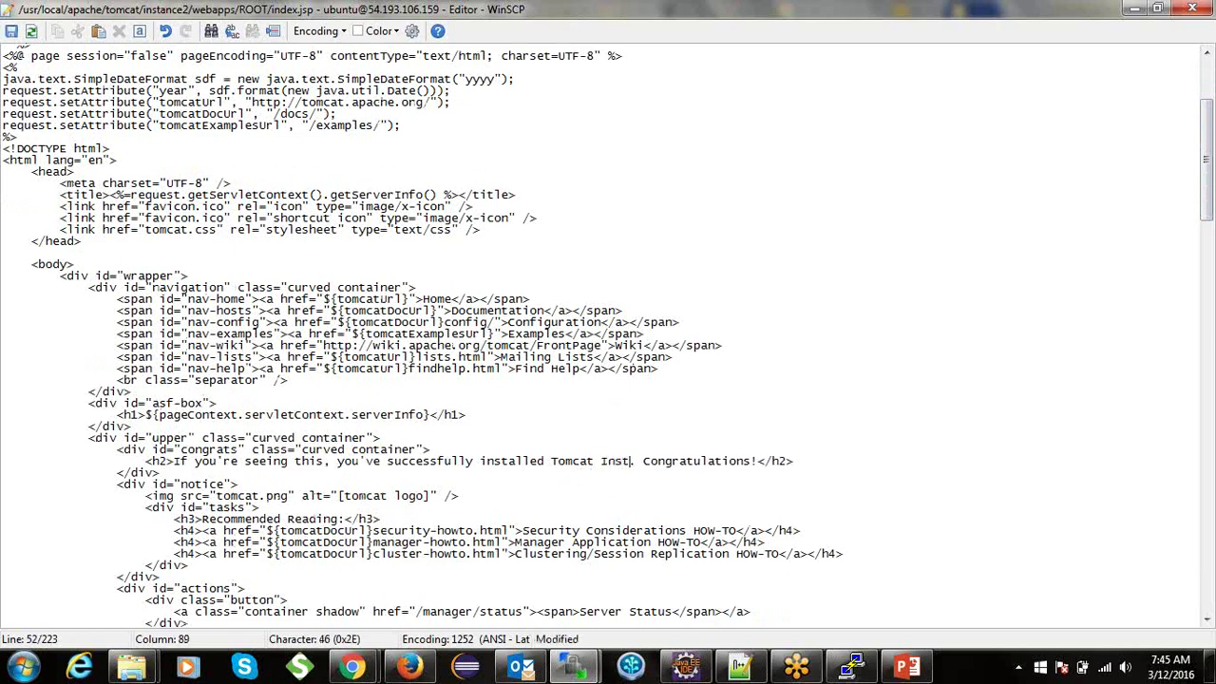
{"action": "type", "text": "2"}
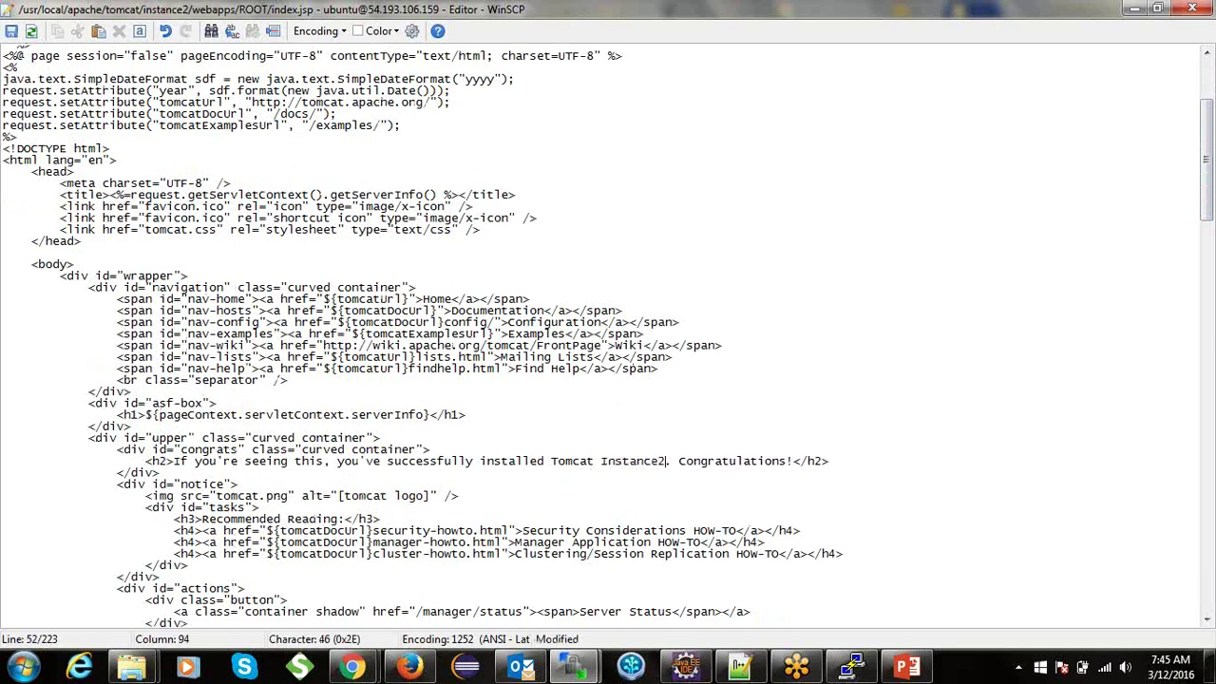
{"action": "key", "text": "ctrl+s"}
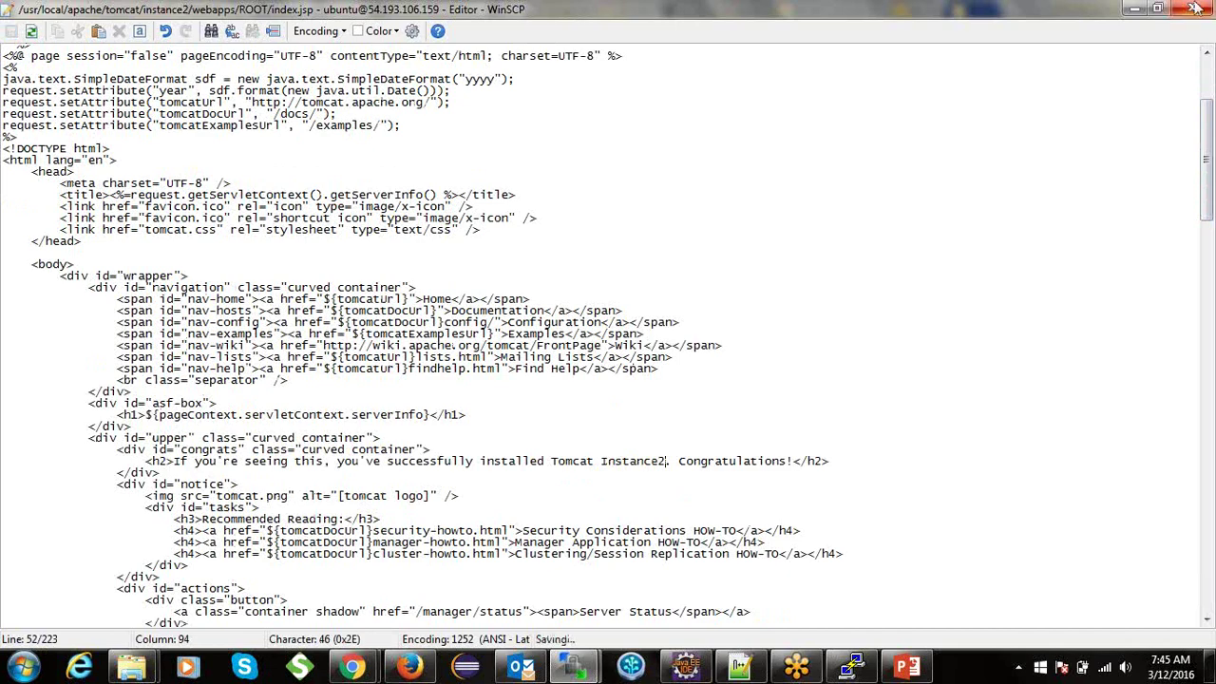
{"action": "left_click", "coordinate": [1192, 8]}
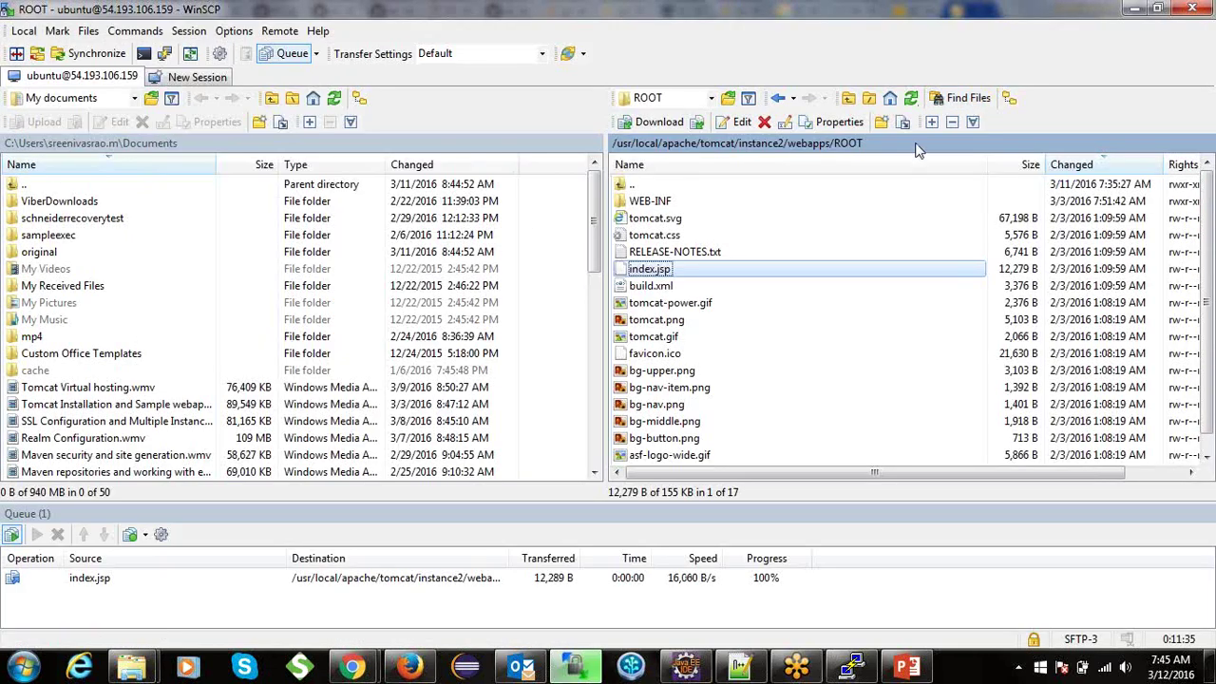
Change the remote path to instance3's ROOT folder and refresh the listing.
{"action": "left_click", "coordinate": [916, 144]}
{"action": "left_click", "coordinate": [622, 217]}
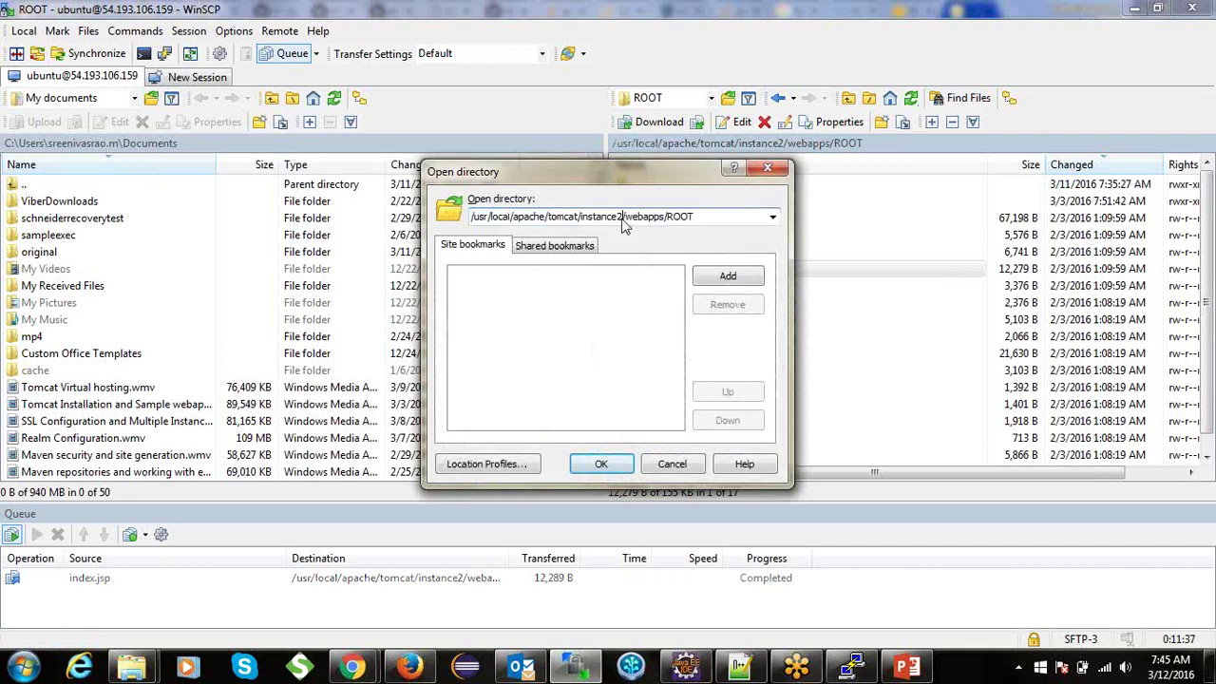
{"action": "key", "text": "BackSpace"}
{"action": "type", "text": "3"}
{"action": "key", "text": "Escape"}
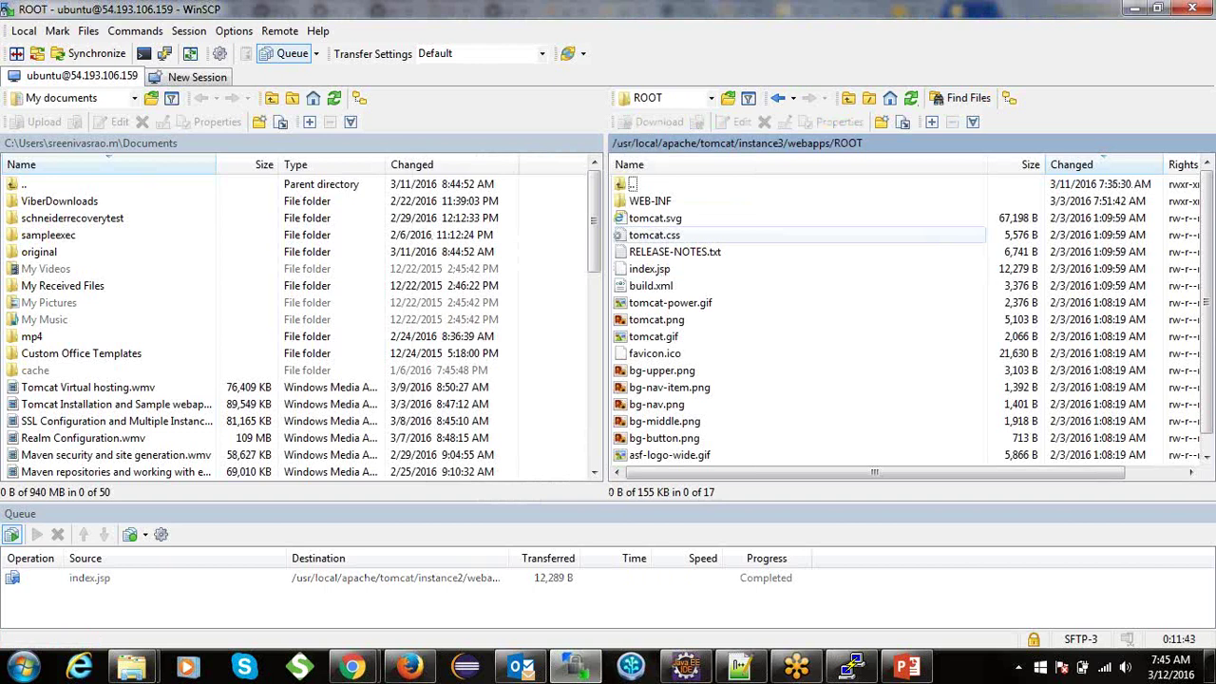
{"action": "left_click", "coordinate": [908, 98]}
Edit instance3's index.jsp to add 'Instance3' after Tomcat, save it, and close the editor.
{"action": "left_click", "coordinate": [646, 272]}
{"action": "right_click", "coordinate": [650, 273]}
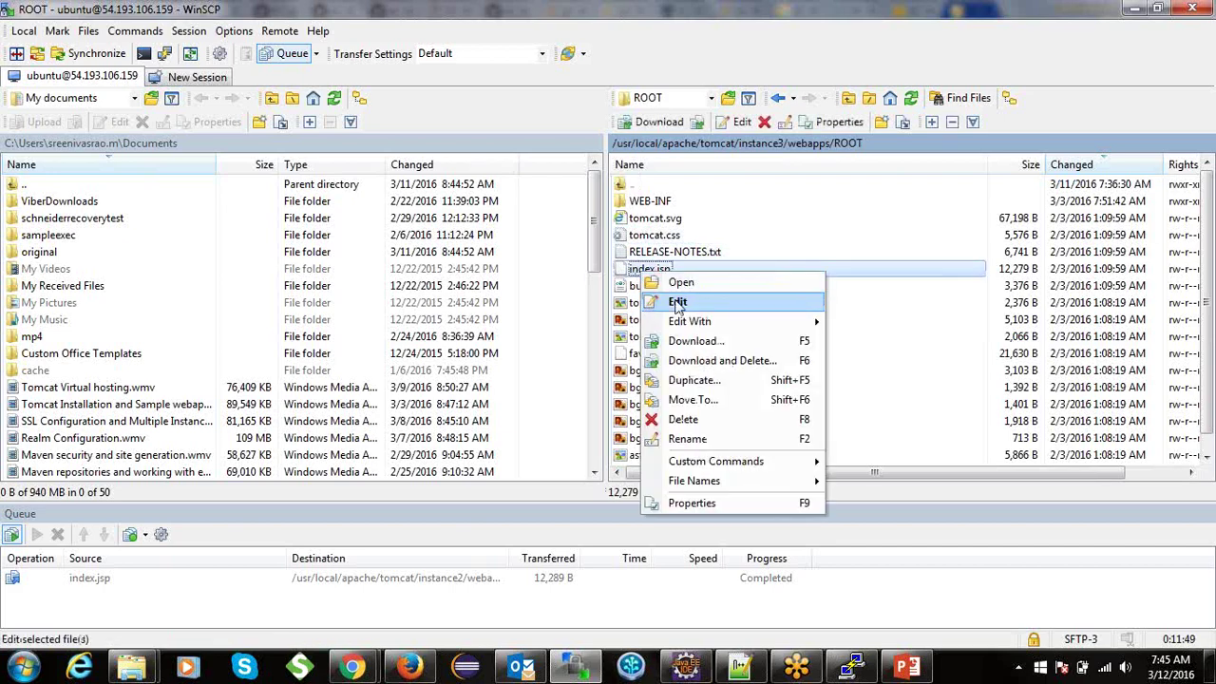
{"action": "left_click", "coordinate": [677, 302]}
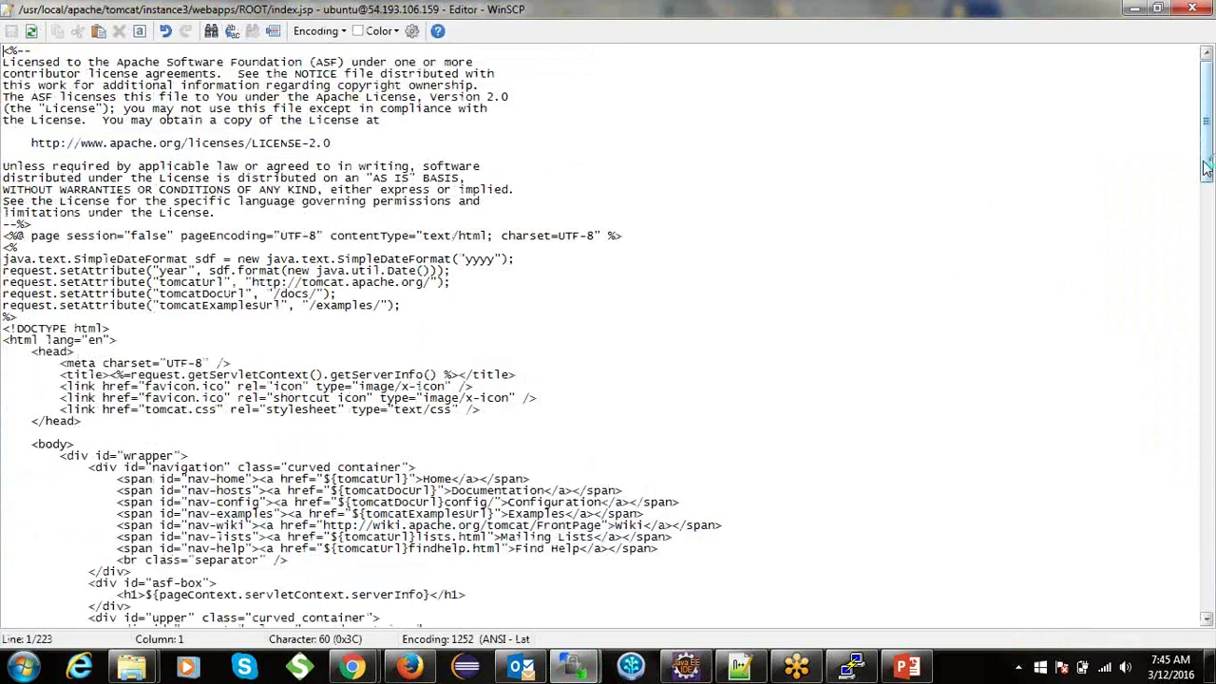
{"action": "left_click_drag", "start_coordinate": [1206, 168], "coordinate": [1206, 249]}
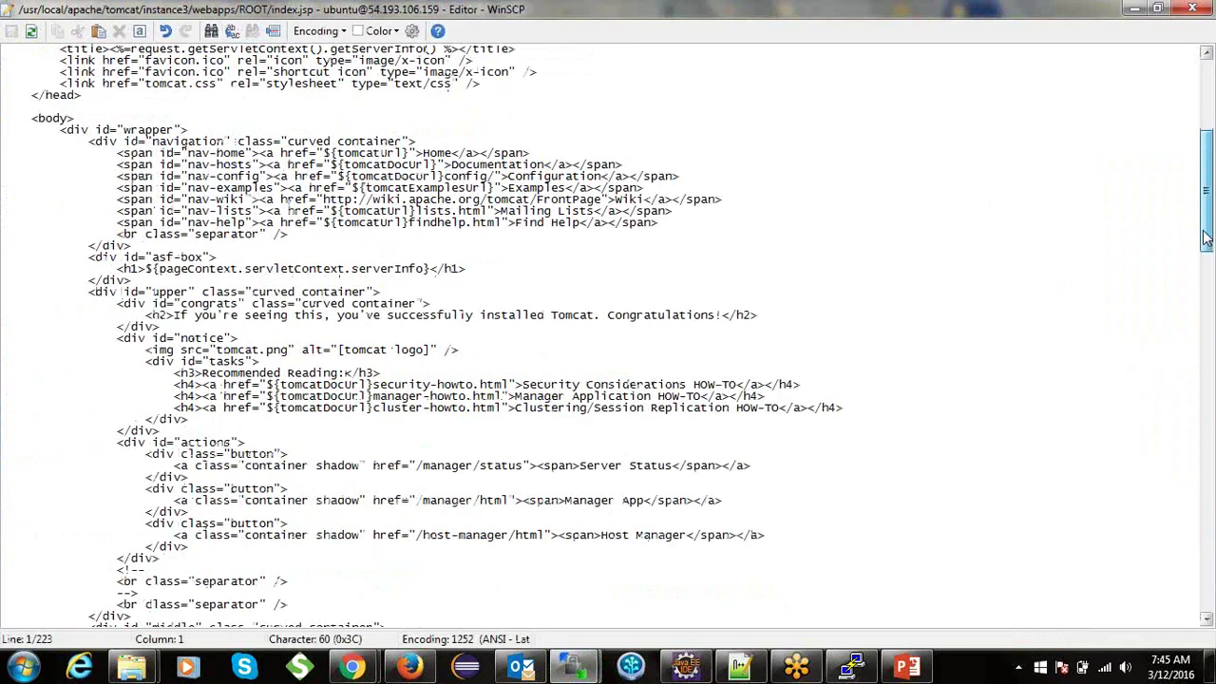
{"action": "left_click", "coordinate": [595, 316]}
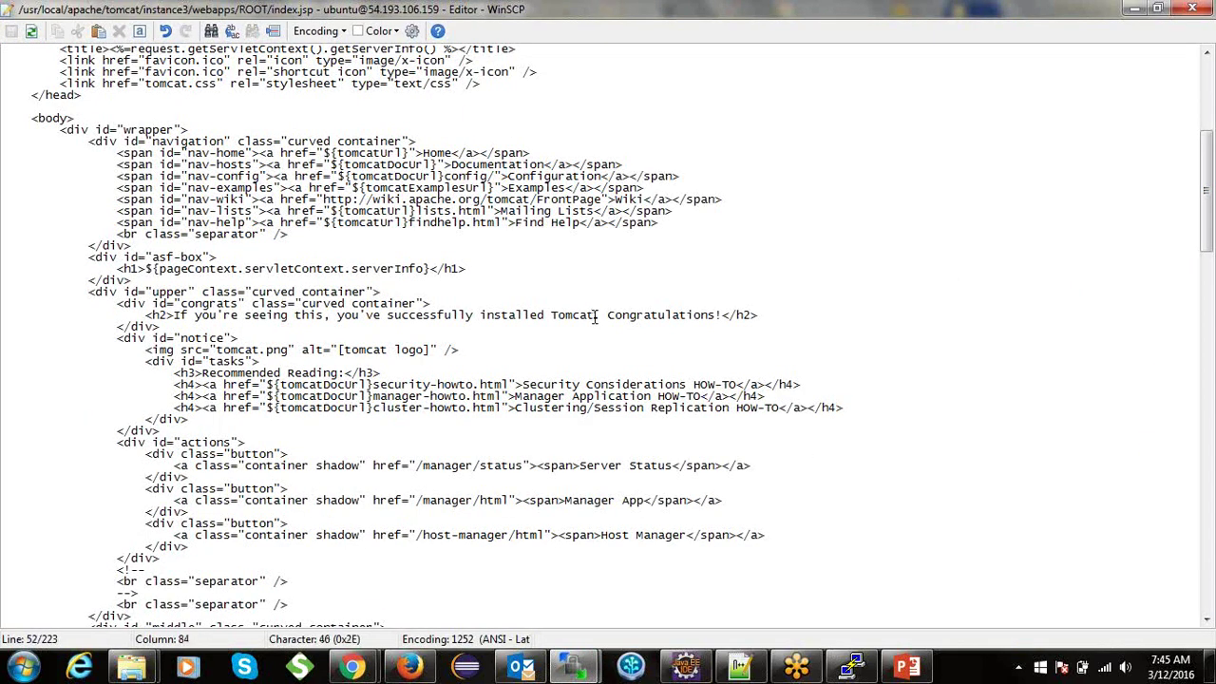
{"action": "type", "text": "Inst"}
{"action": "type", "text": "ance"}
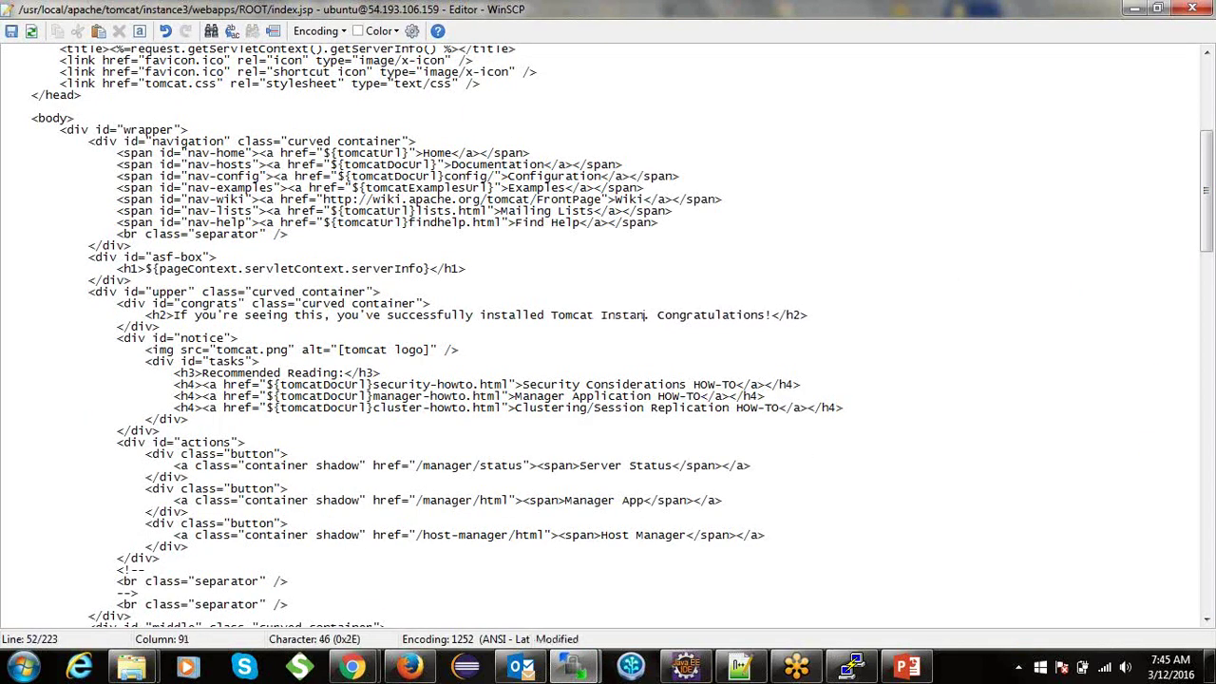
{"action": "type", "text": "3"}
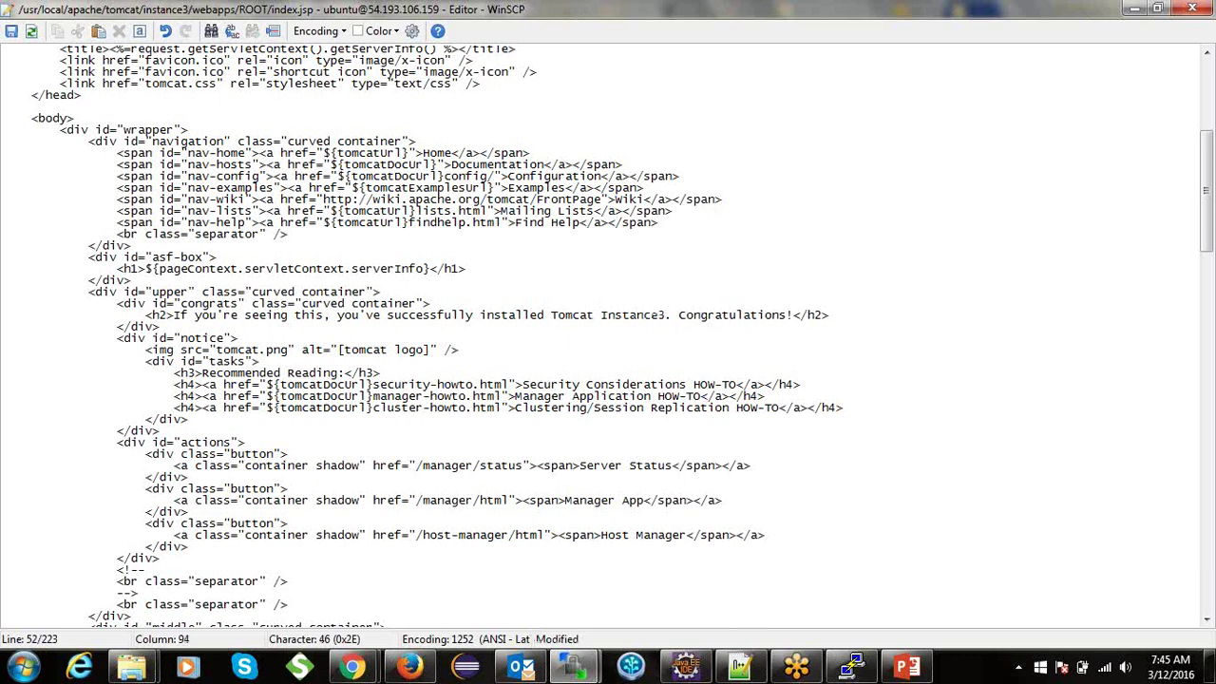
{"action": "key", "text": "ctrl+s"}
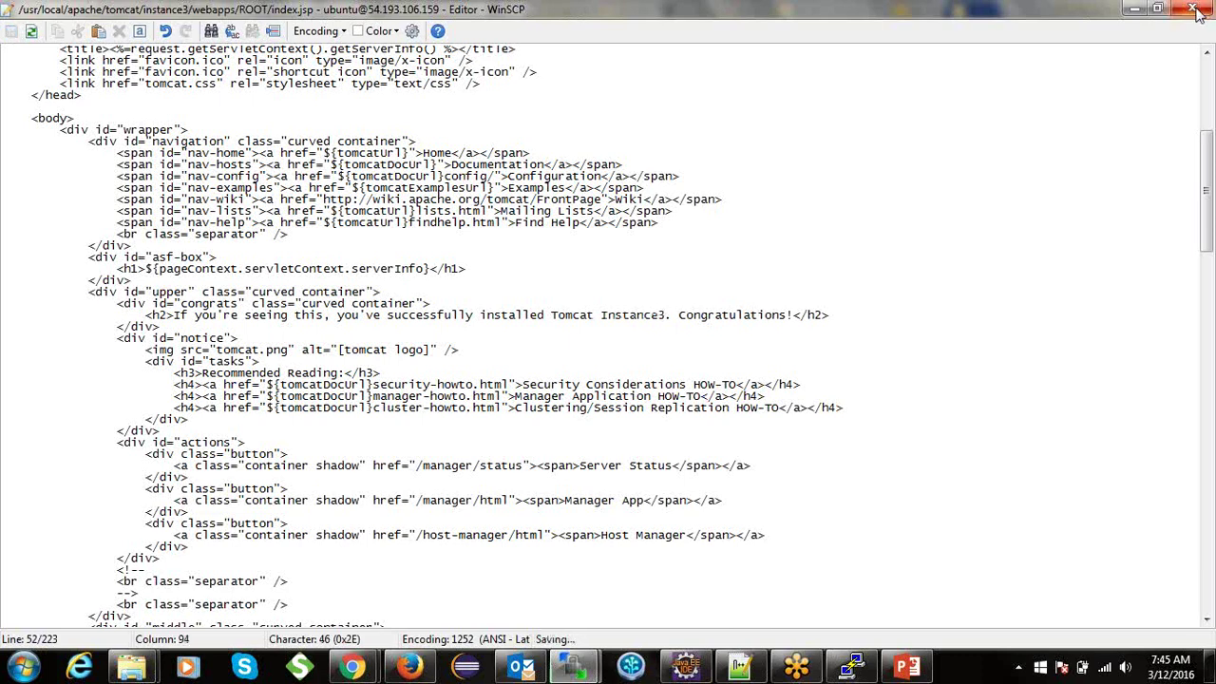
{"action": "left_click", "coordinate": [1194, 11]}
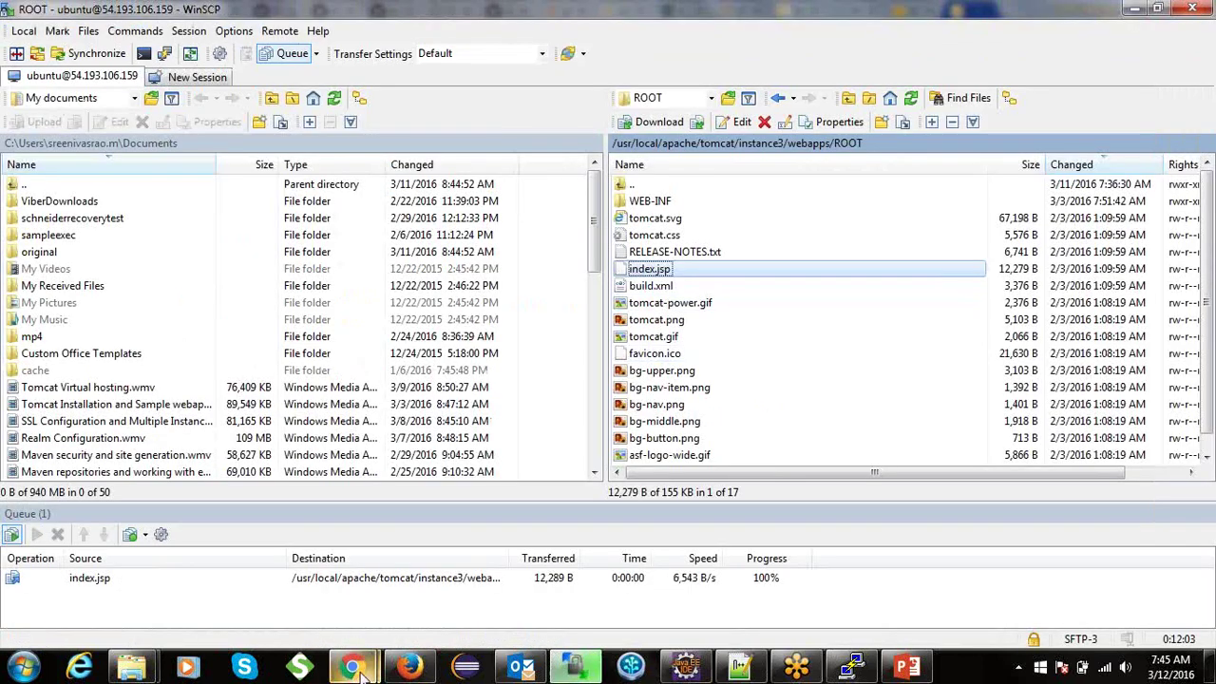
Reload the Tomcat page repeatedly, watching the banner rotate between Instance3, Instance2 and Instance1.
{"action": "mouse_move", "coordinate": [360, 670]}
{"action": "left_click", "coordinate": [314, 569]}
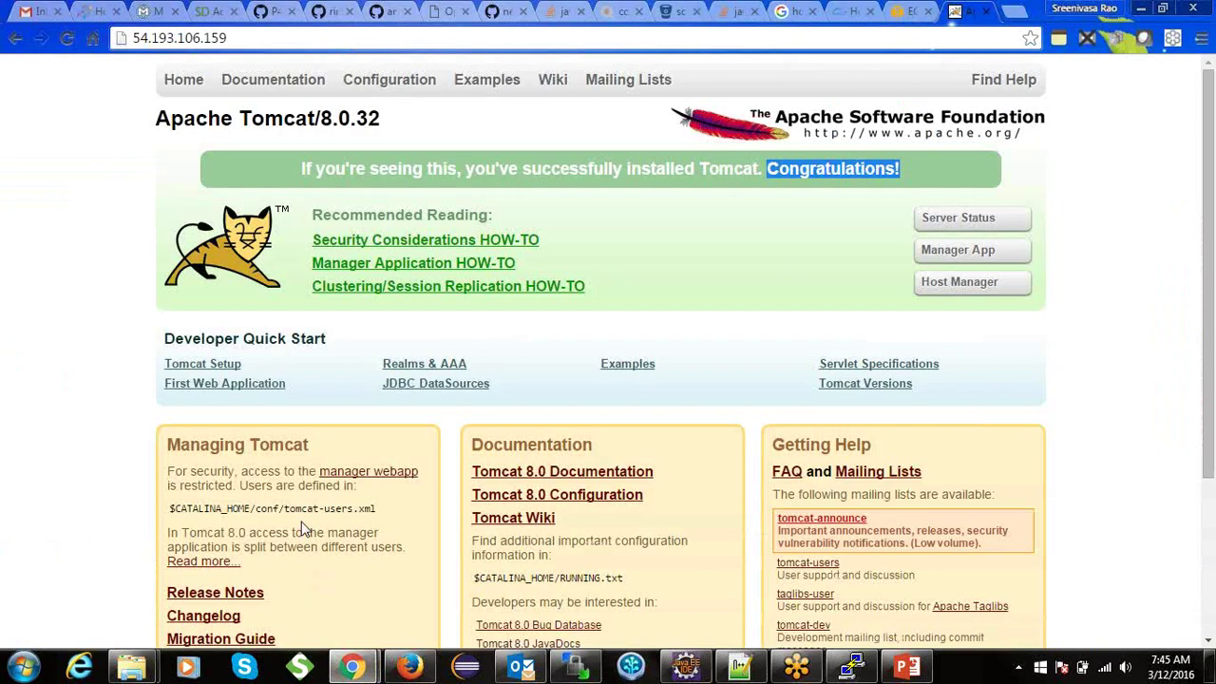
{"action": "left_click", "coordinate": [67, 40]}
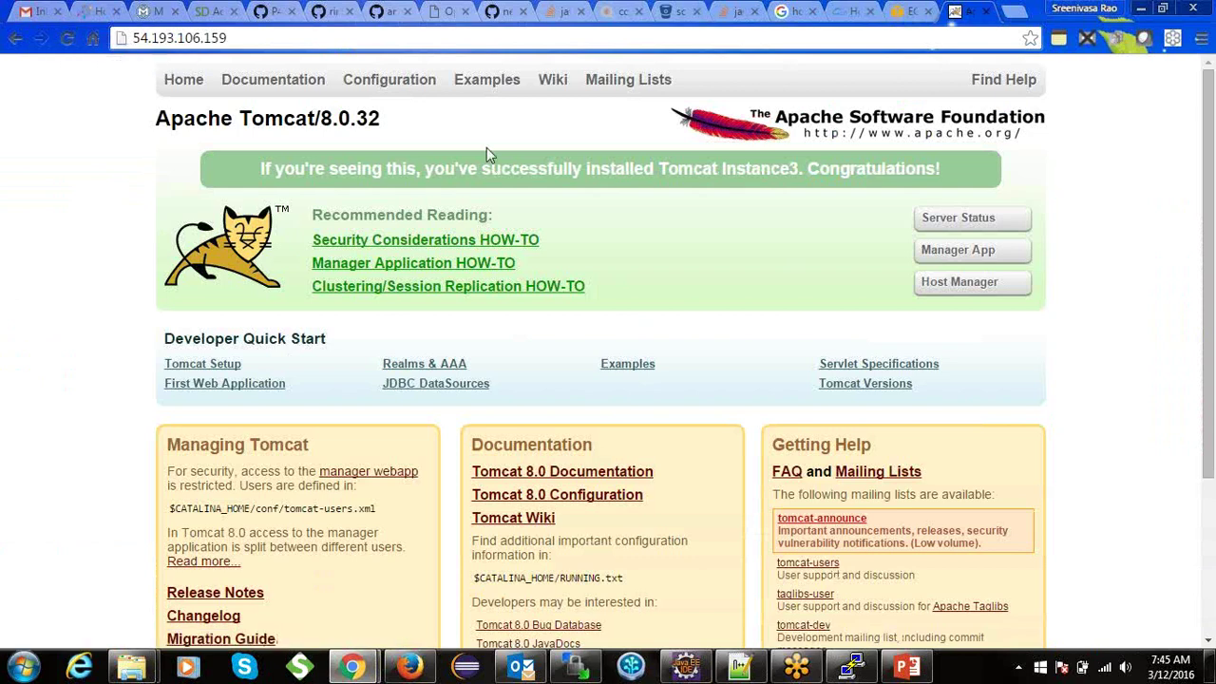
{"action": "left_click_drag", "start_coordinate": [723, 168], "coordinate": [814, 154]}
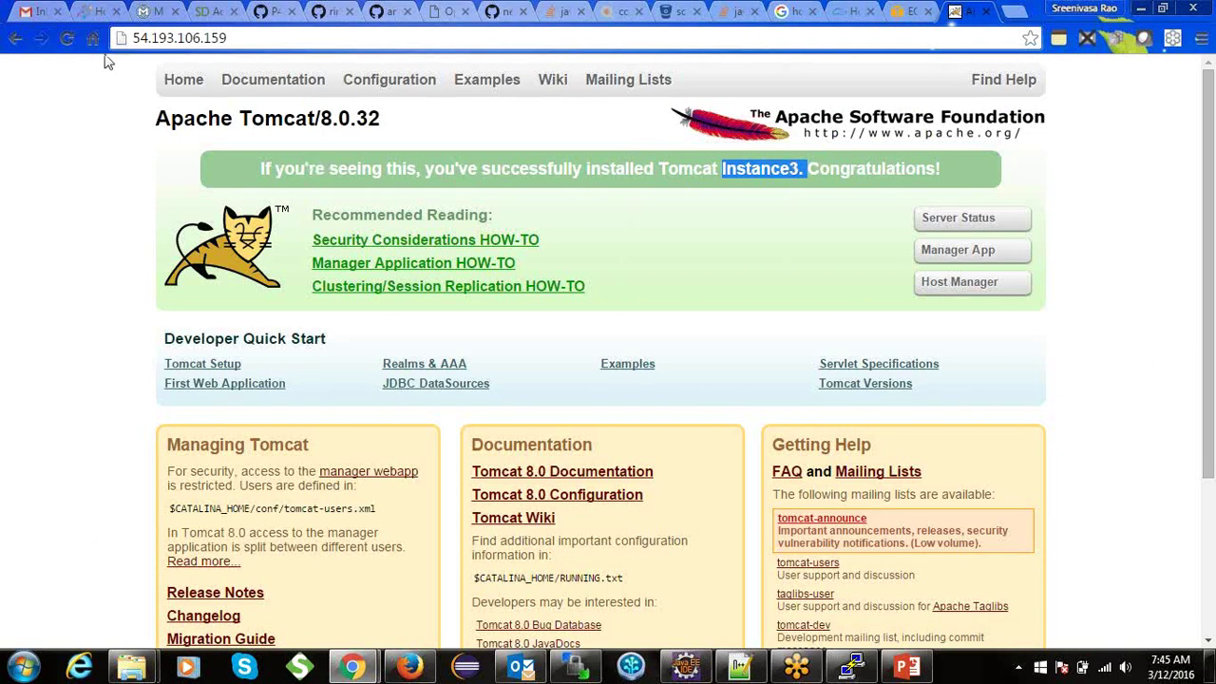
{"action": "left_click", "coordinate": [67, 38]}
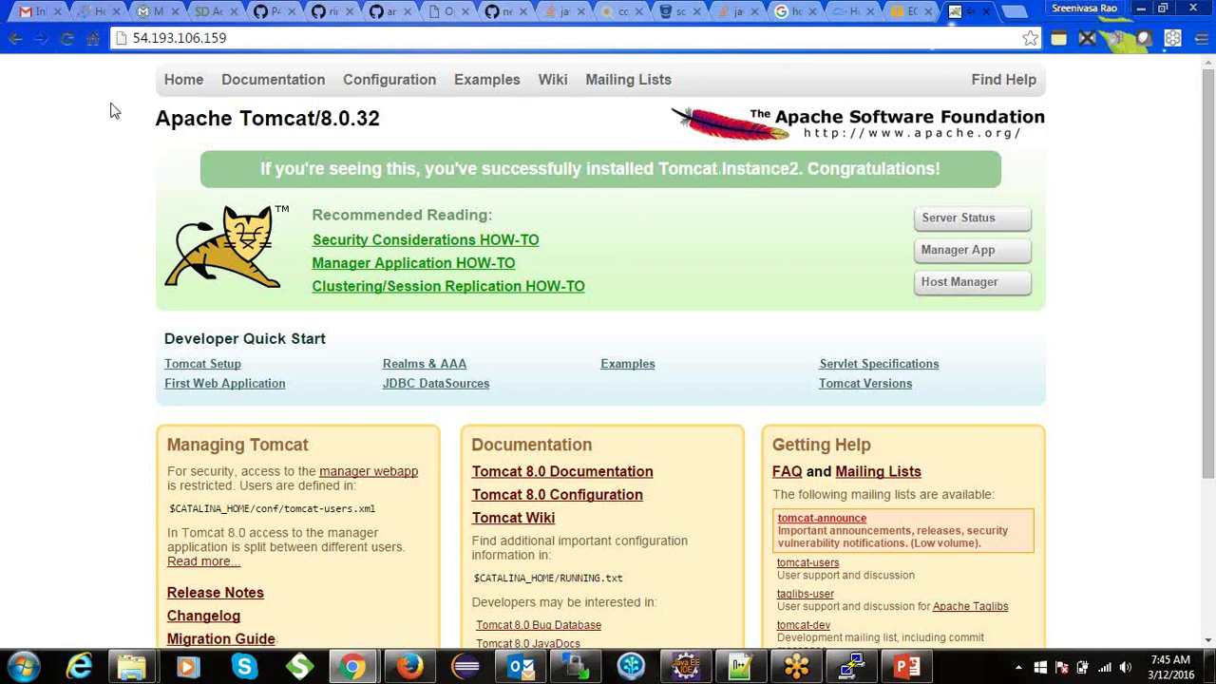
{"action": "left_click", "coordinate": [66, 42]}
{"action": "left_click", "coordinate": [66, 38]}
{"action": "left_click", "coordinate": [67, 38]}
{"action": "left_click", "coordinate": [67, 39]}
{"action": "left_click", "coordinate": [67, 39]}
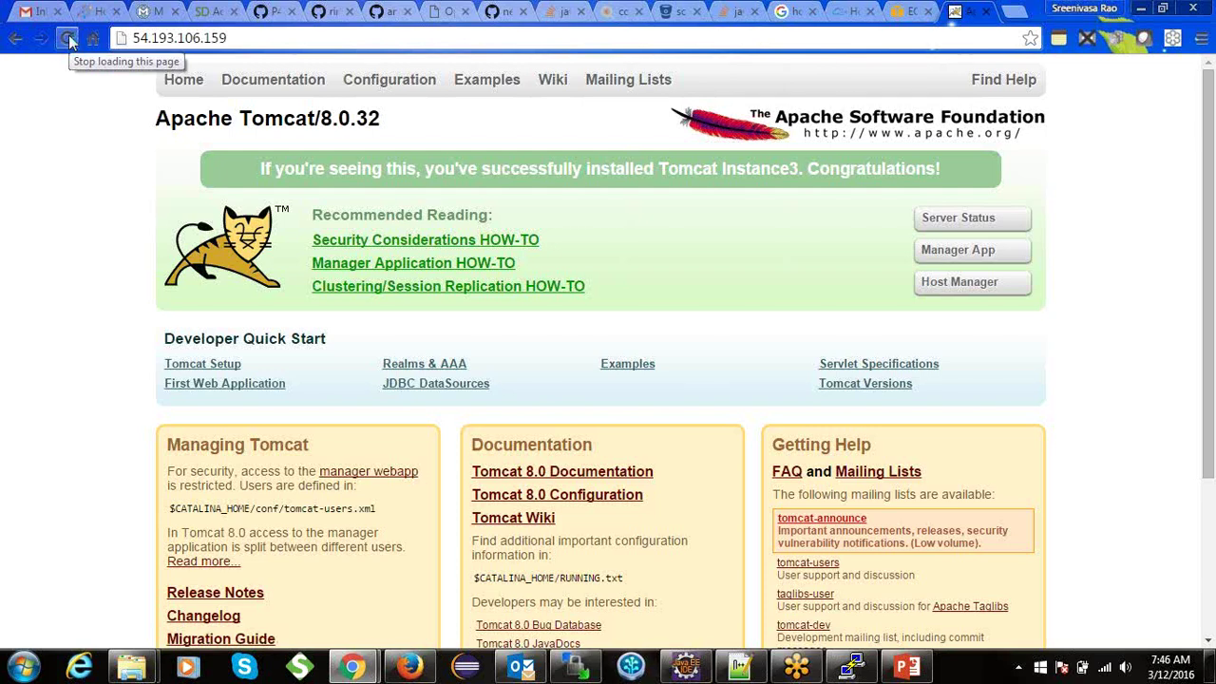
{"action": "left_click", "coordinate": [69, 40]}
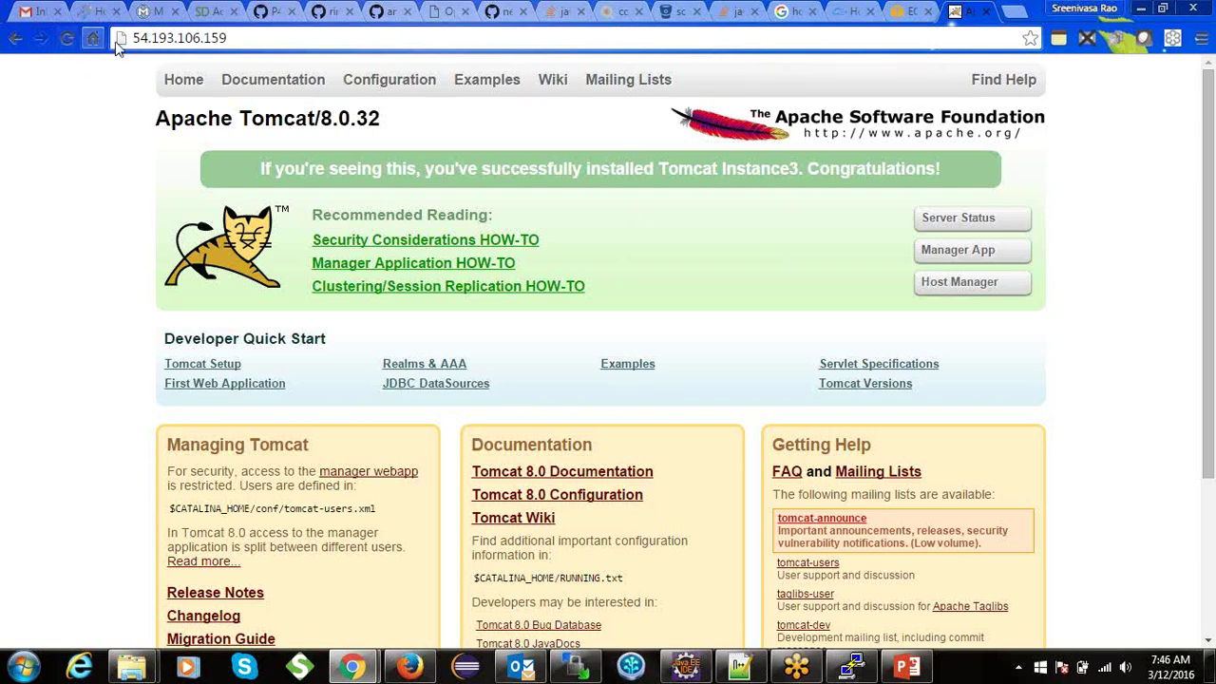
Copy the server address 54.193.106.159 and load it in a new tab.
{"action": "left_click", "coordinate": [253, 40]}
{"action": "key", "text": "ctrl+c"}
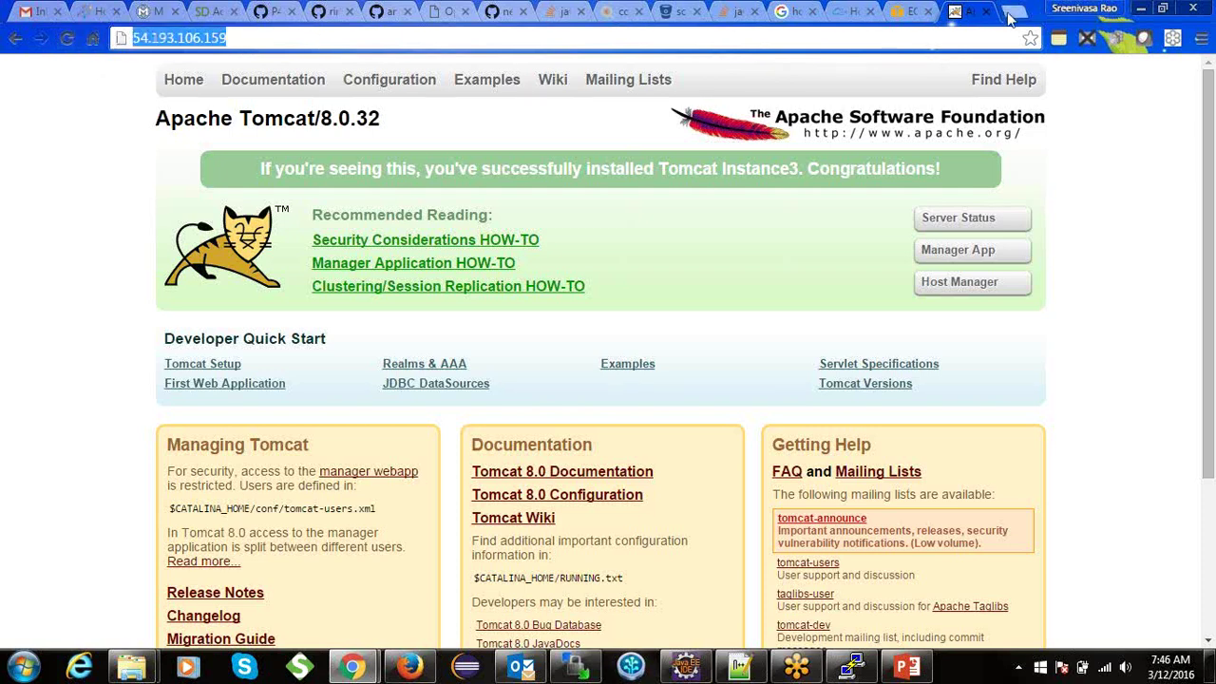
{"action": "left_click", "coordinate": [1012, 12]}
{"action": "key", "text": "ctrl+v"}
{"action": "key", "text": "Return"}
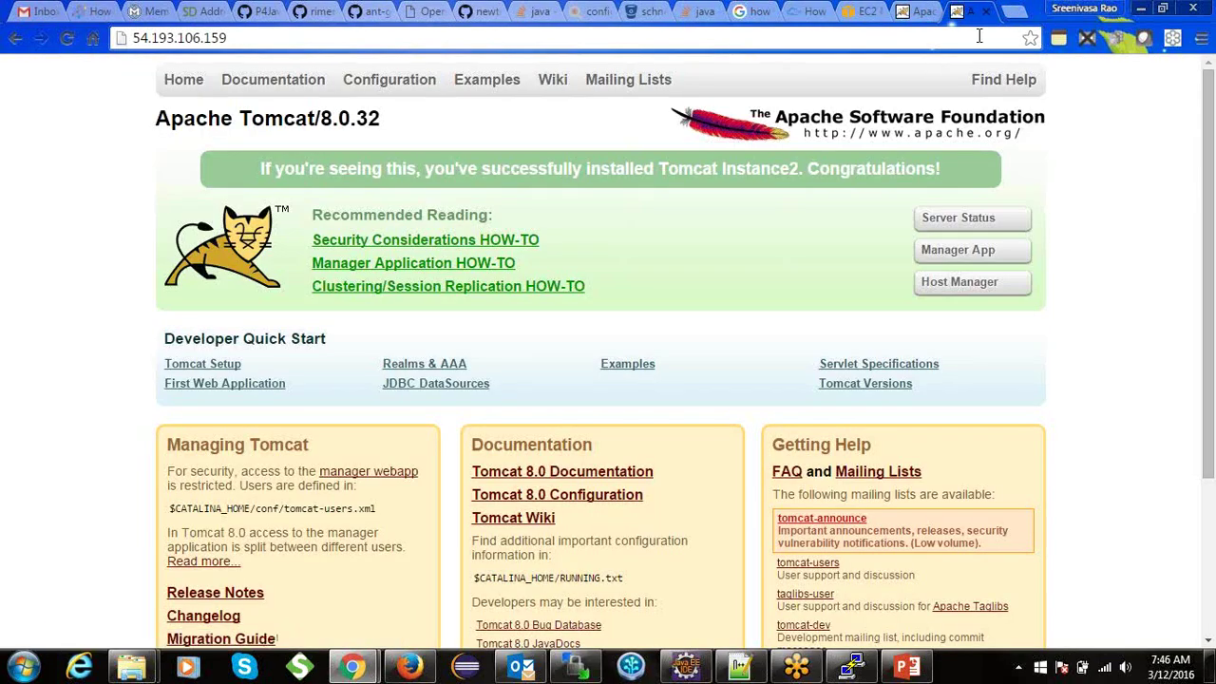
{"action": "left_click", "coordinate": [978, 36]}
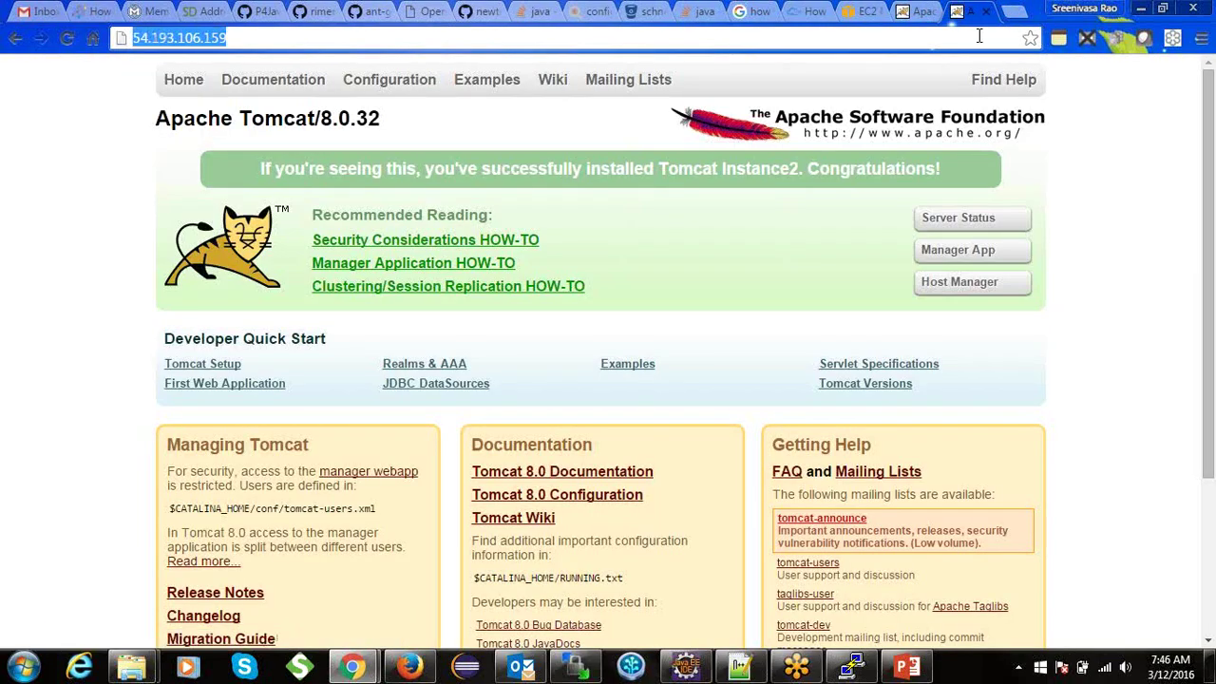
Load 54.193.106.159/status to reach the JK Status Manager.
{"action": "left_click", "coordinate": [978, 36]}
{"action": "type", "text": "/stat"}
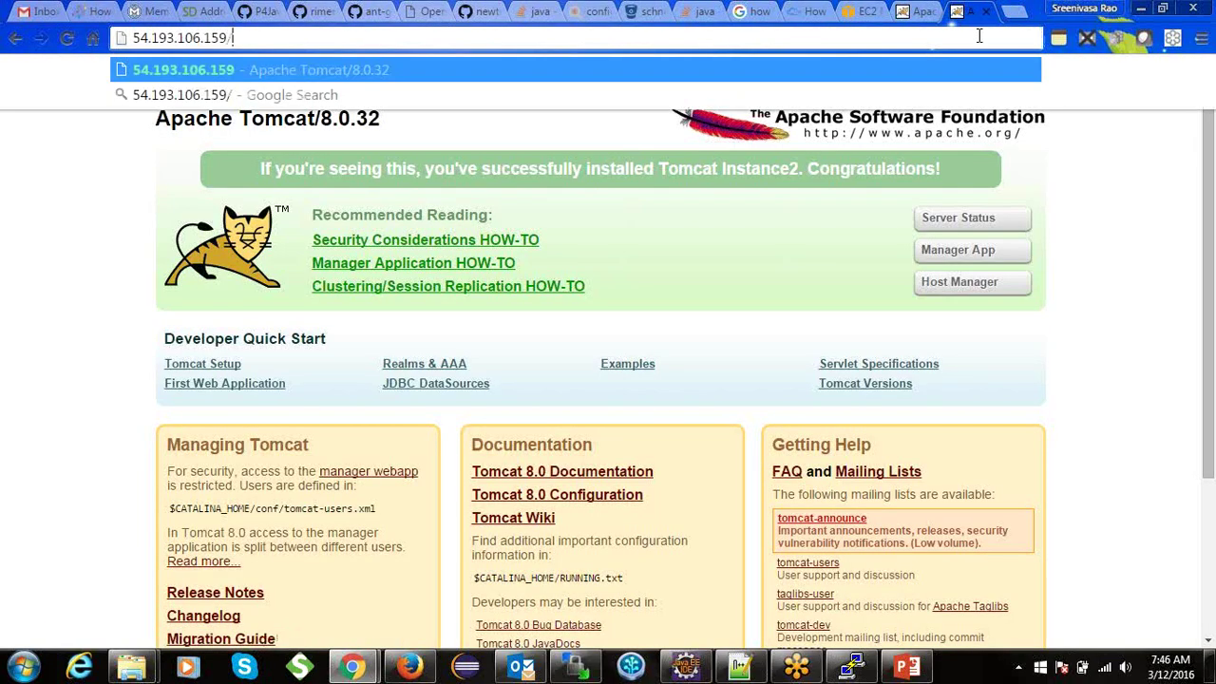
{"action": "key", "text": "BackSpace"}
{"action": "key", "text": "BackSpace"}
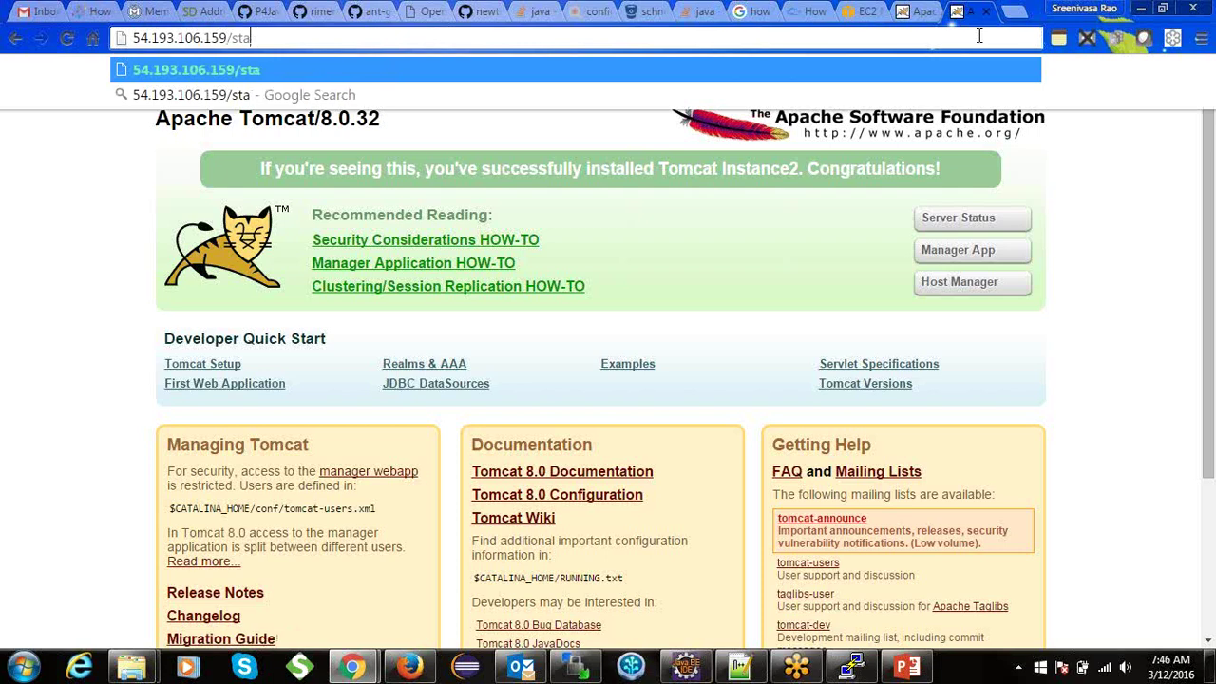
{"action": "type", "text": "atus"}
{"action": "key", "text": "Return"}
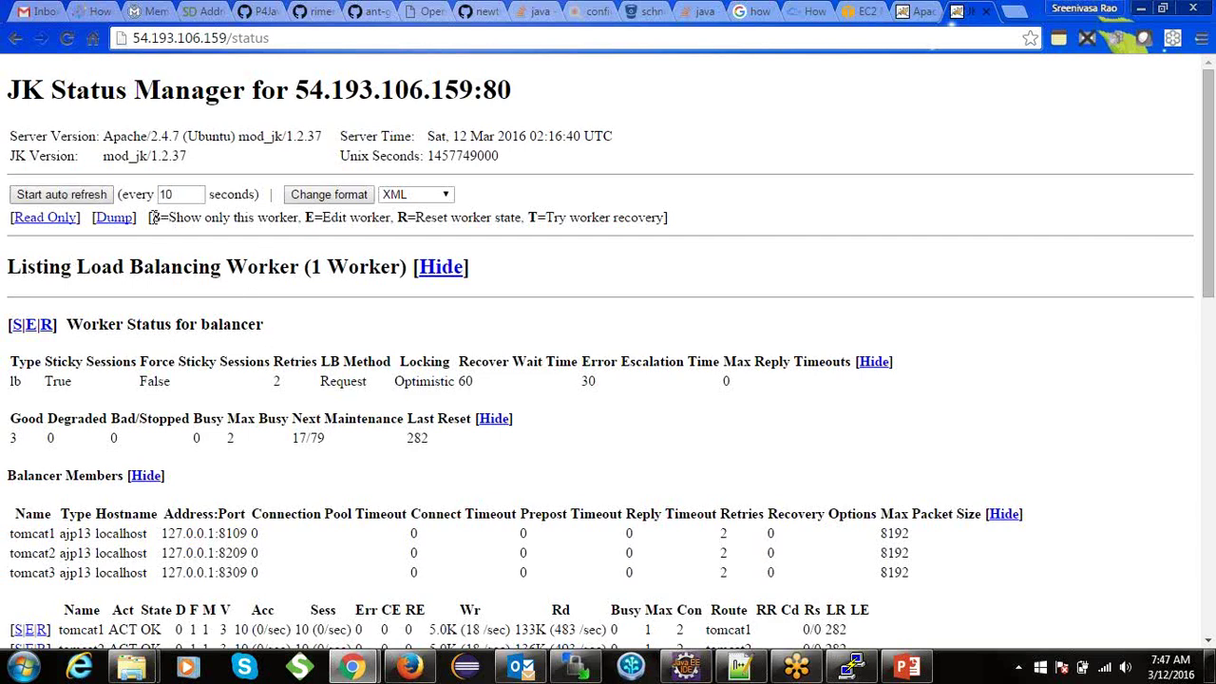
Scroll down to the Balancer Members list showing tomcat1, tomcat2 and tomcat3.
{"action": "double_click", "coordinate": [154, 218]}
{"action": "scroll", "coordinate": [1209, 204], "scroll_direction": "down", "scroll_amount": 1}
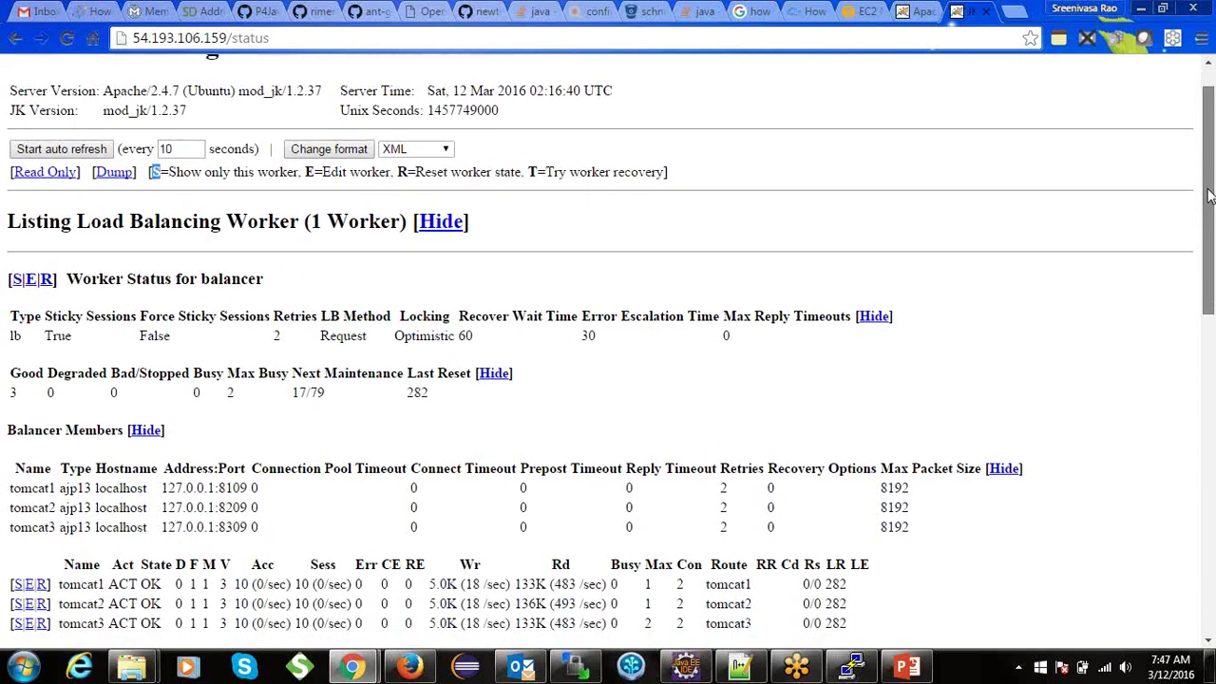
{"action": "left_click_drag", "start_coordinate": [1210, 204], "coordinate": [1210, 267]}
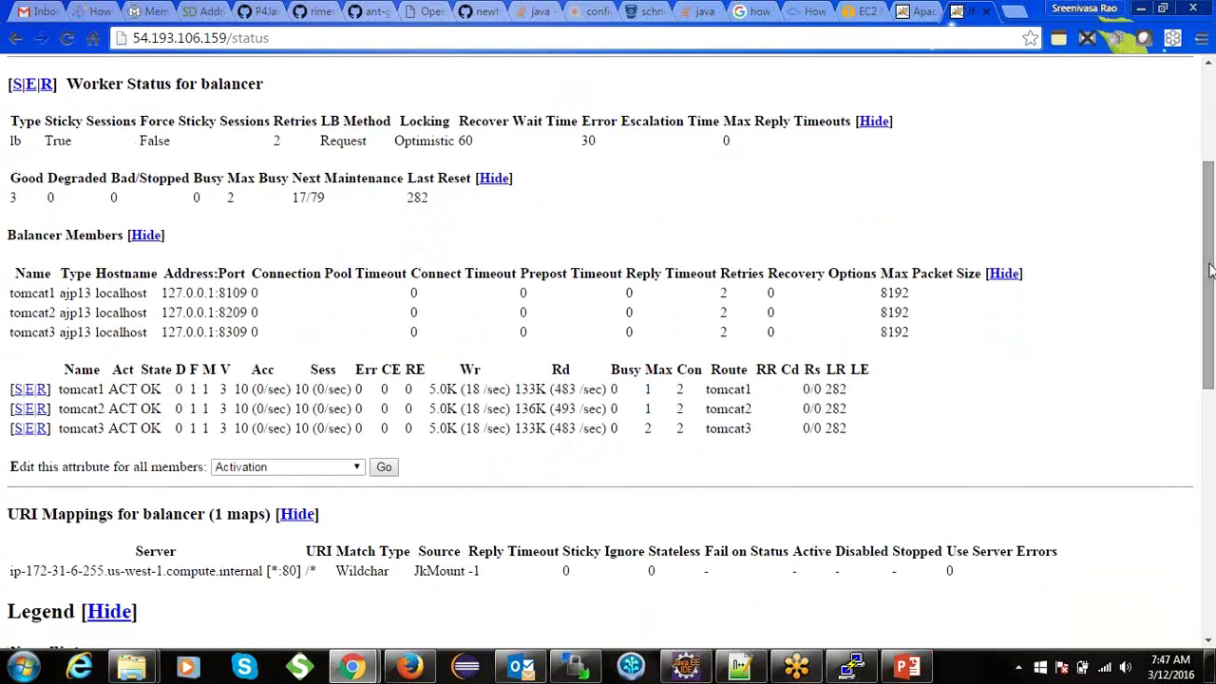
{"action": "double_click", "coordinate": [32, 295]}
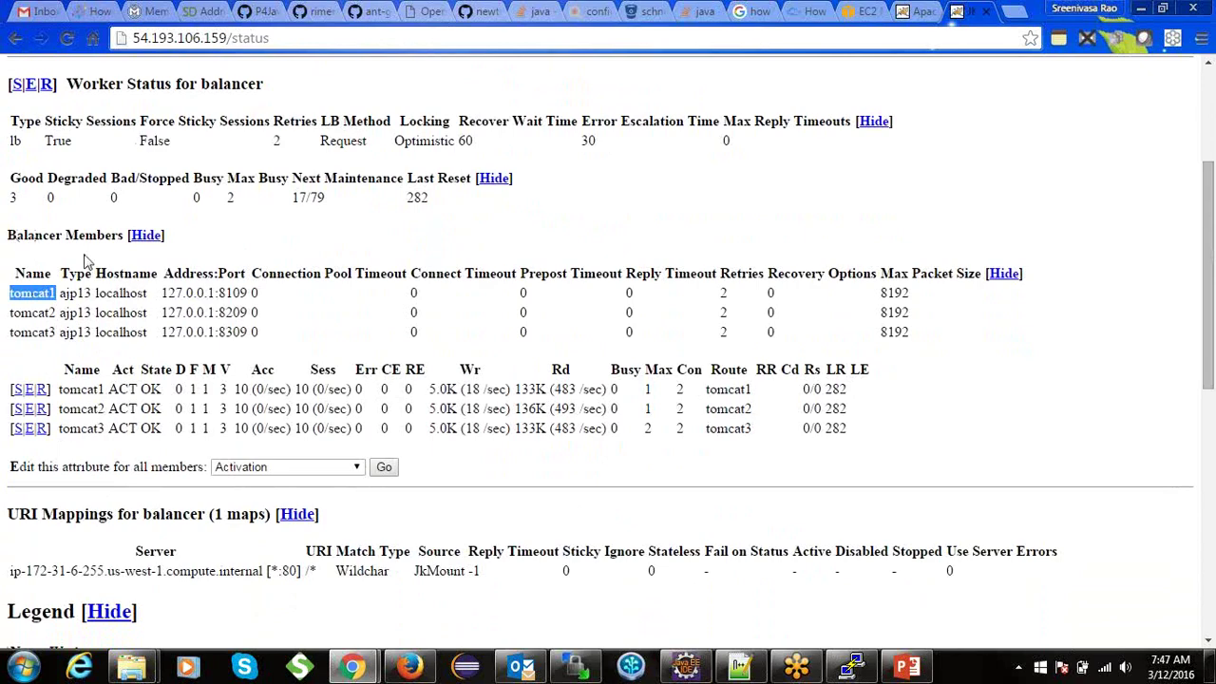
In WinSCP, jump to the remote /etc/apache2 folder.
{"action": "left_click", "coordinate": [579, 664]}
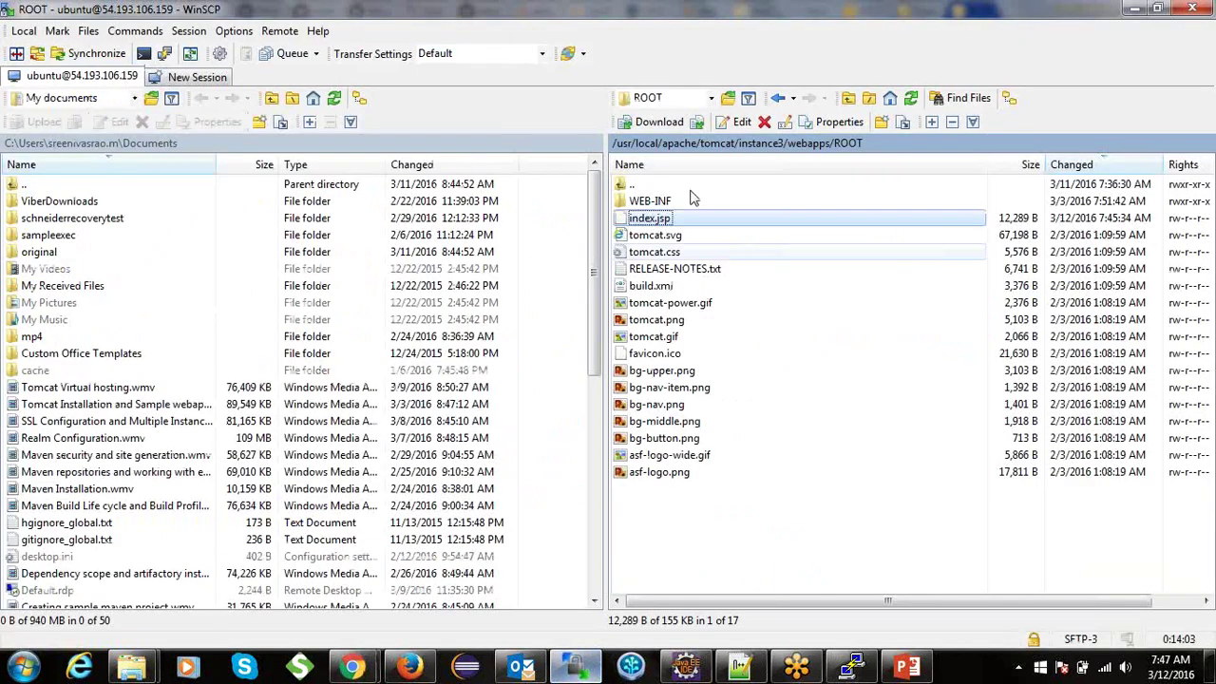
{"action": "left_click", "coordinate": [870, 143]}
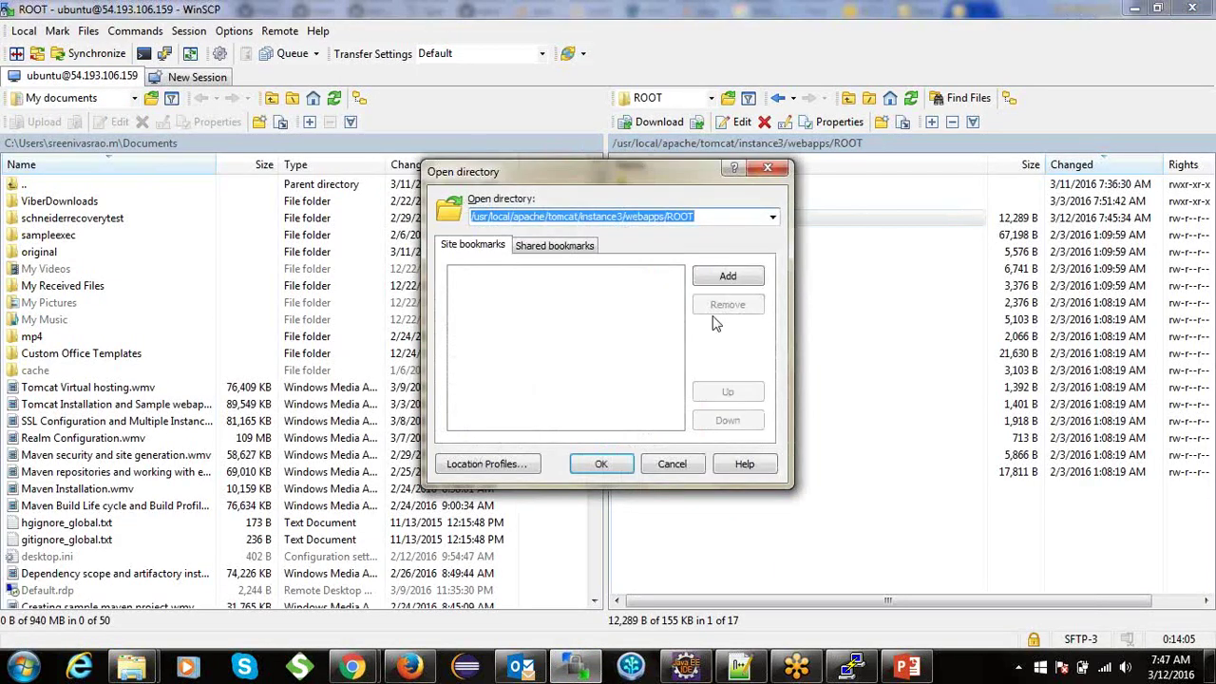
{"action": "type", "text": "/et"}
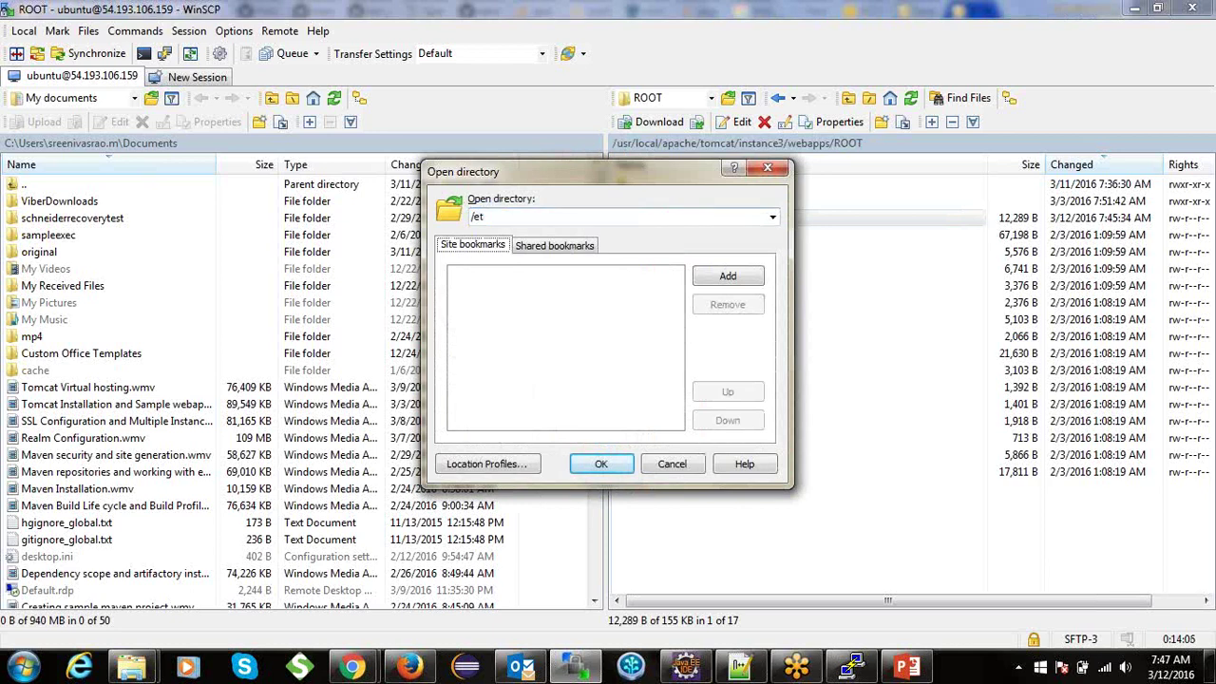
{"action": "left_click", "coordinate": [614, 214]}
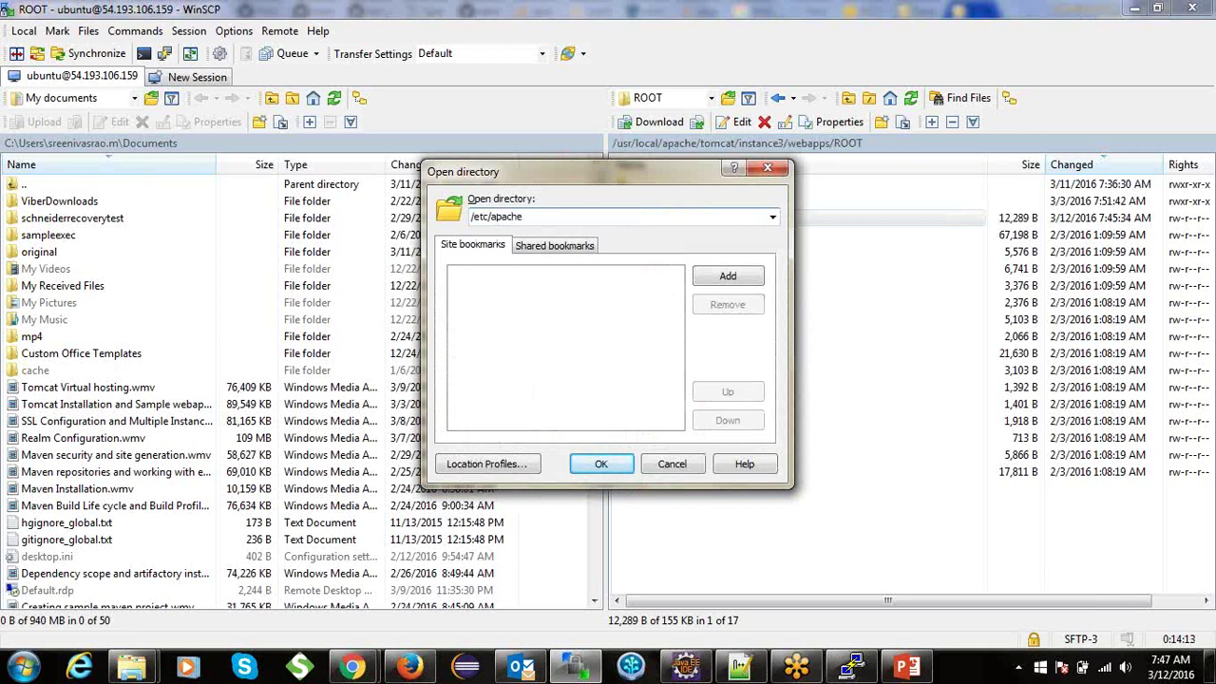
{"action": "key", "text": "Return"}
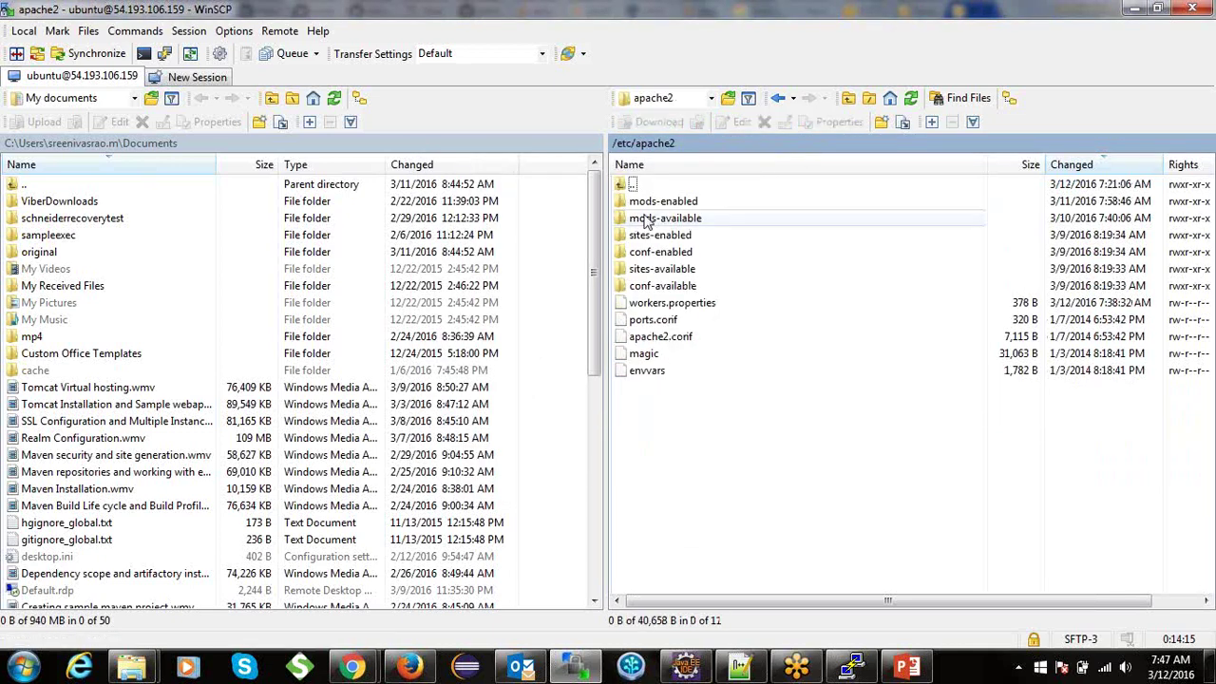
Open workers.properties, review the balance_workers line listing tomcat1, then minimize the editor.
{"action": "right_click", "coordinate": [676, 305]}
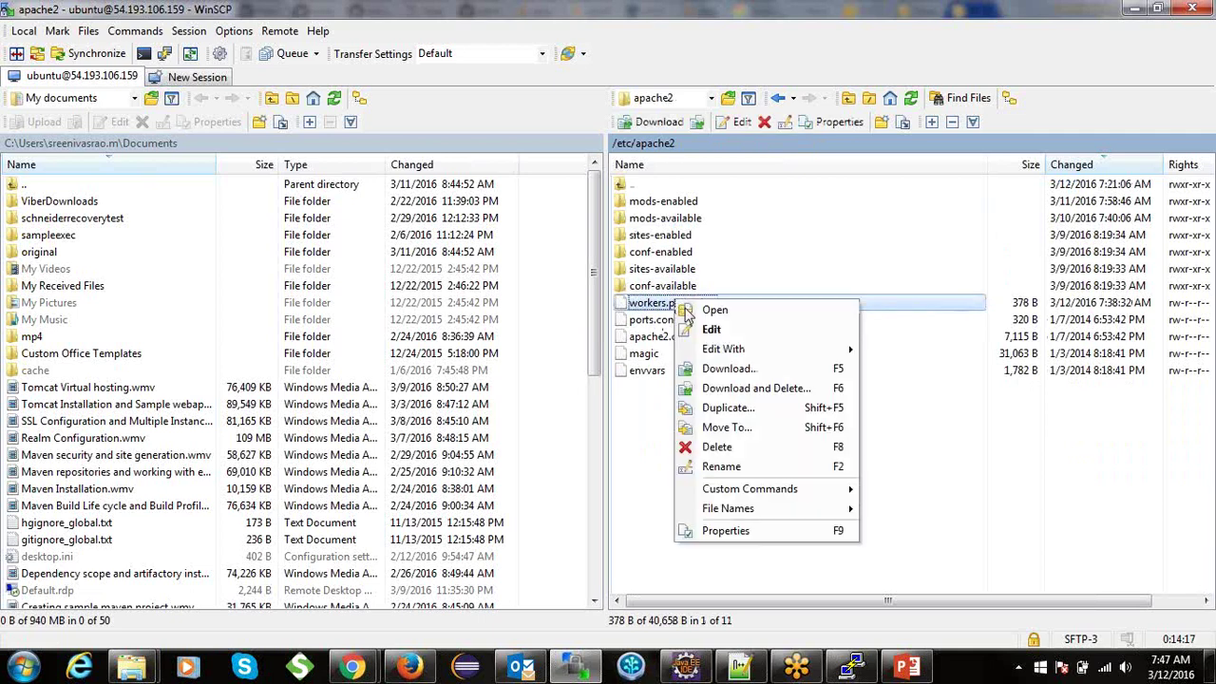
{"action": "left_click", "coordinate": [717, 331]}
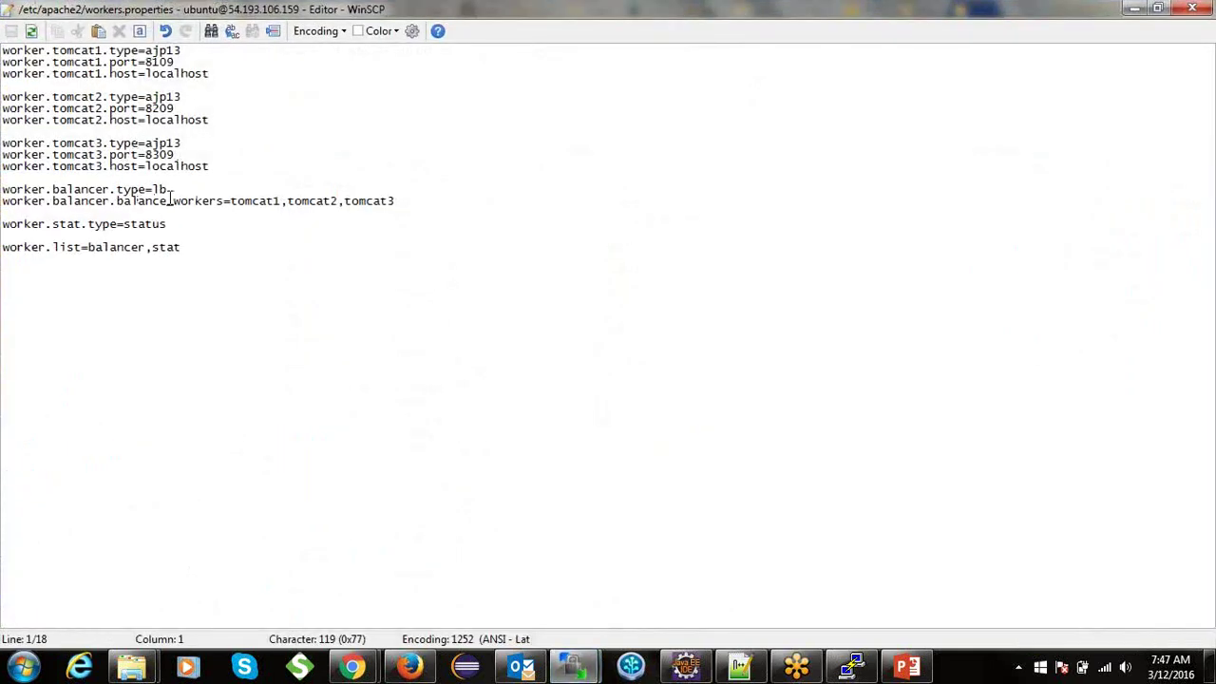
{"action": "left_click", "coordinate": [170, 200]}
{"action": "double_click", "coordinate": [260, 201]}
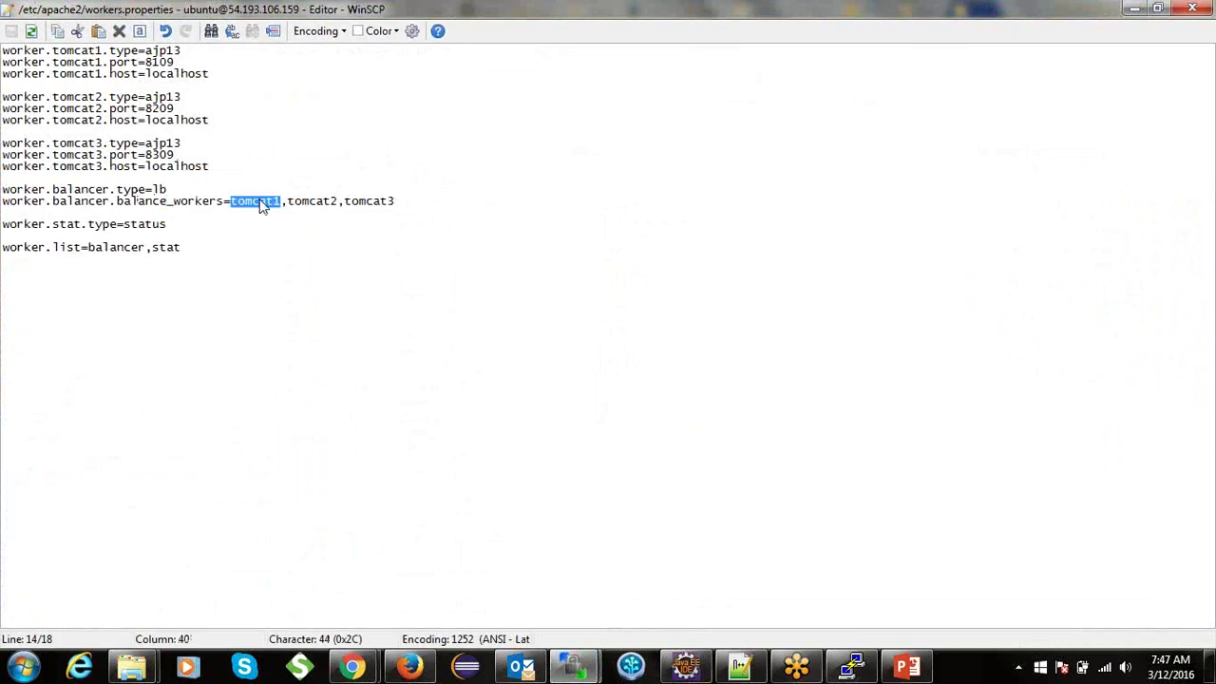
{"action": "left_click", "coordinate": [1133, 10]}
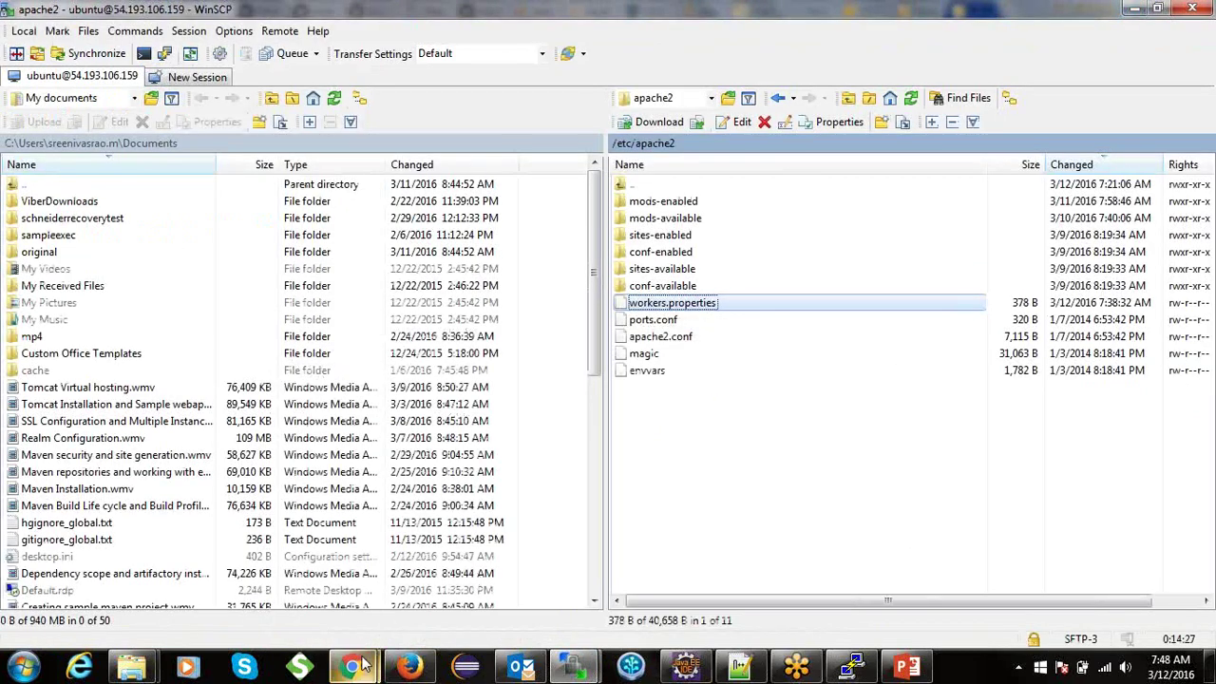
On the JK status page, highlight each member's ajp13 type and ports 8109, 8209, 8309.
{"action": "mouse_move", "coordinate": [352, 667]}
{"action": "left_click", "coordinate": [285, 584]}
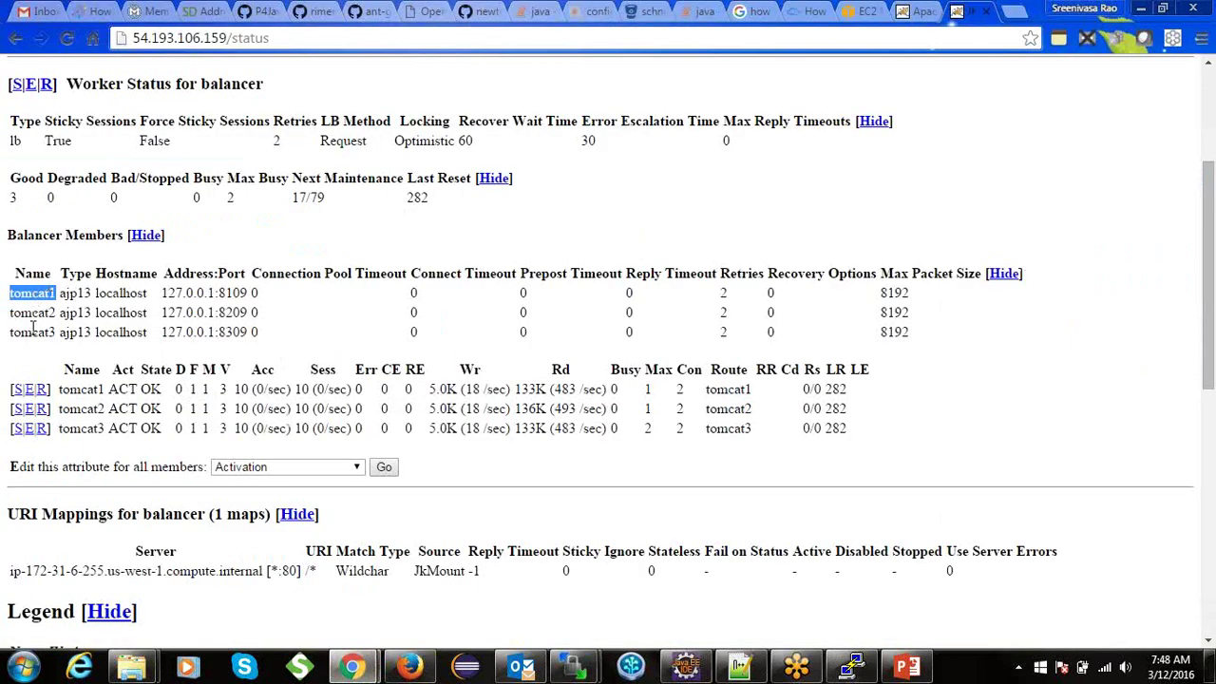
{"action": "double_click", "coordinate": [75, 293]}
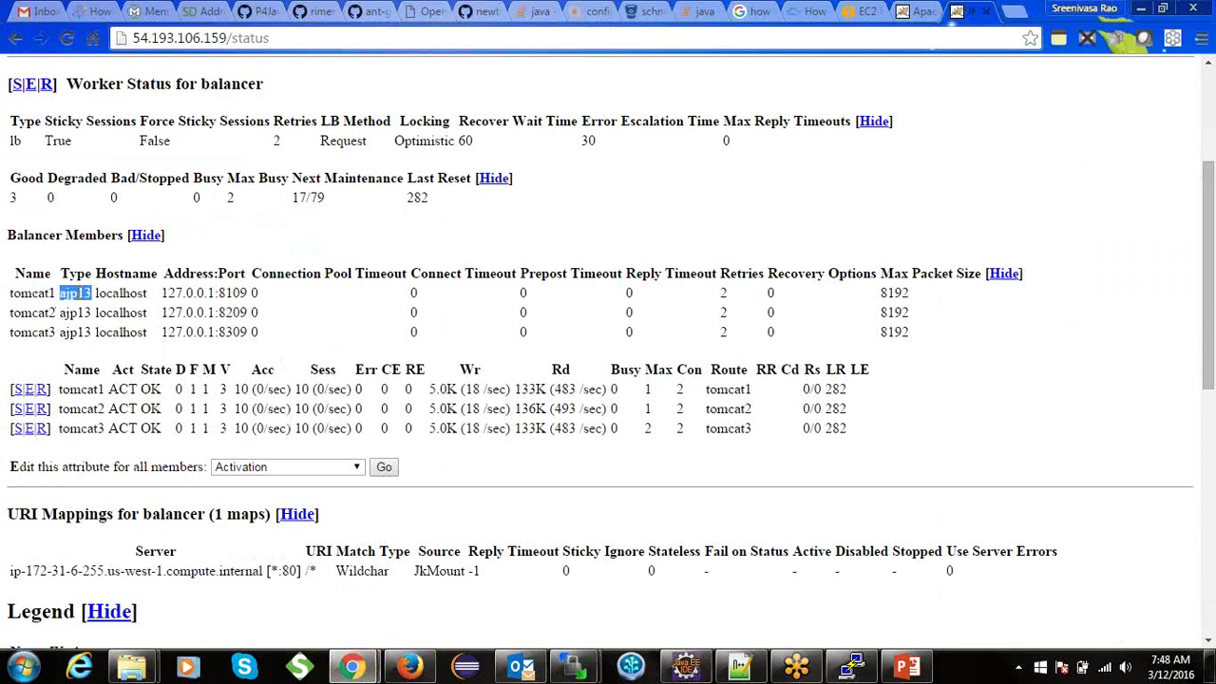
{"action": "double_click", "coordinate": [76, 313]}
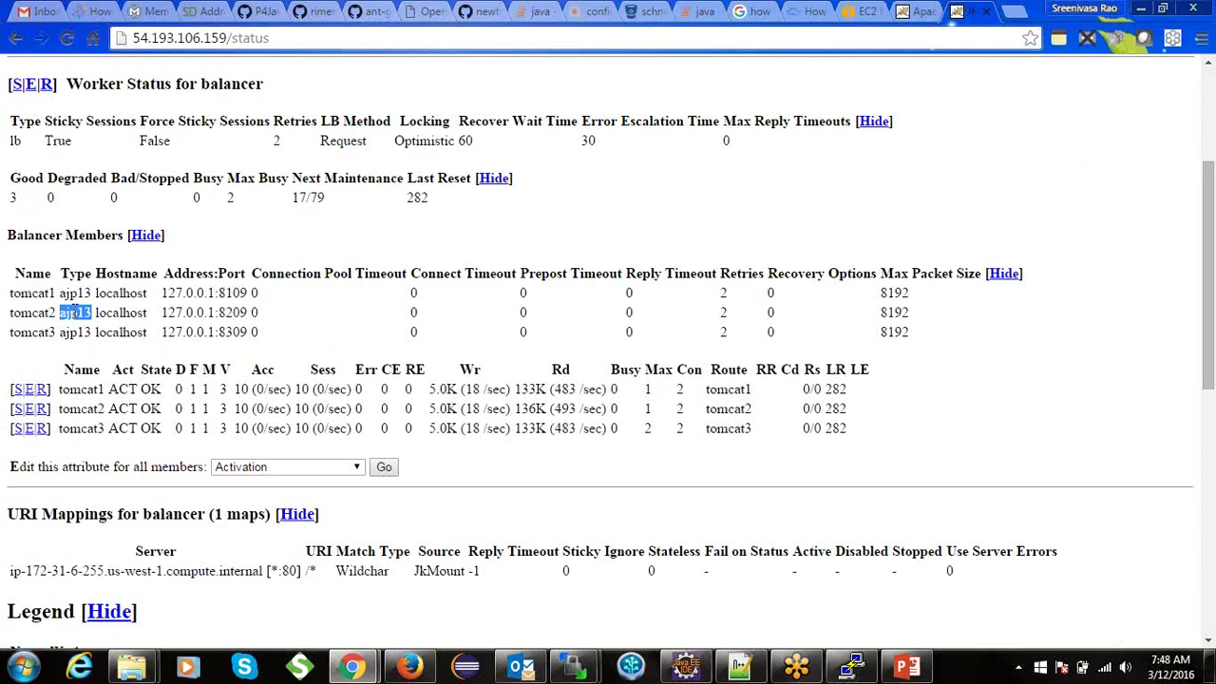
{"action": "double_click", "coordinate": [81, 332]}
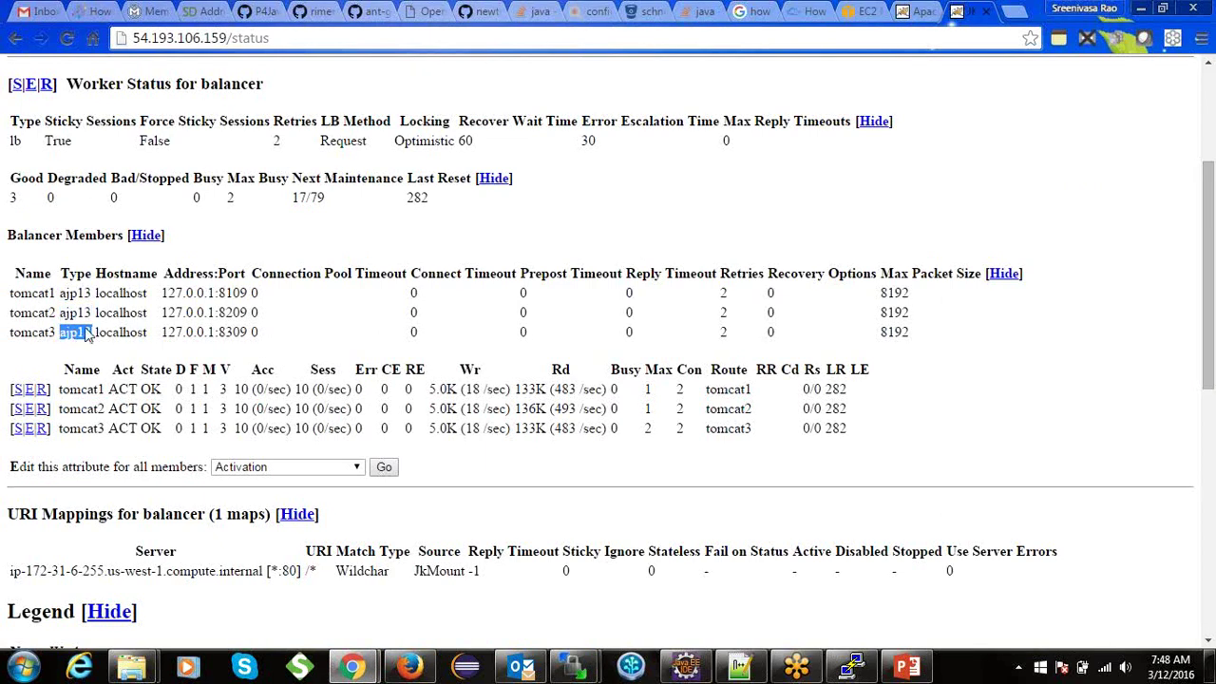
{"action": "double_click", "coordinate": [232, 293]}
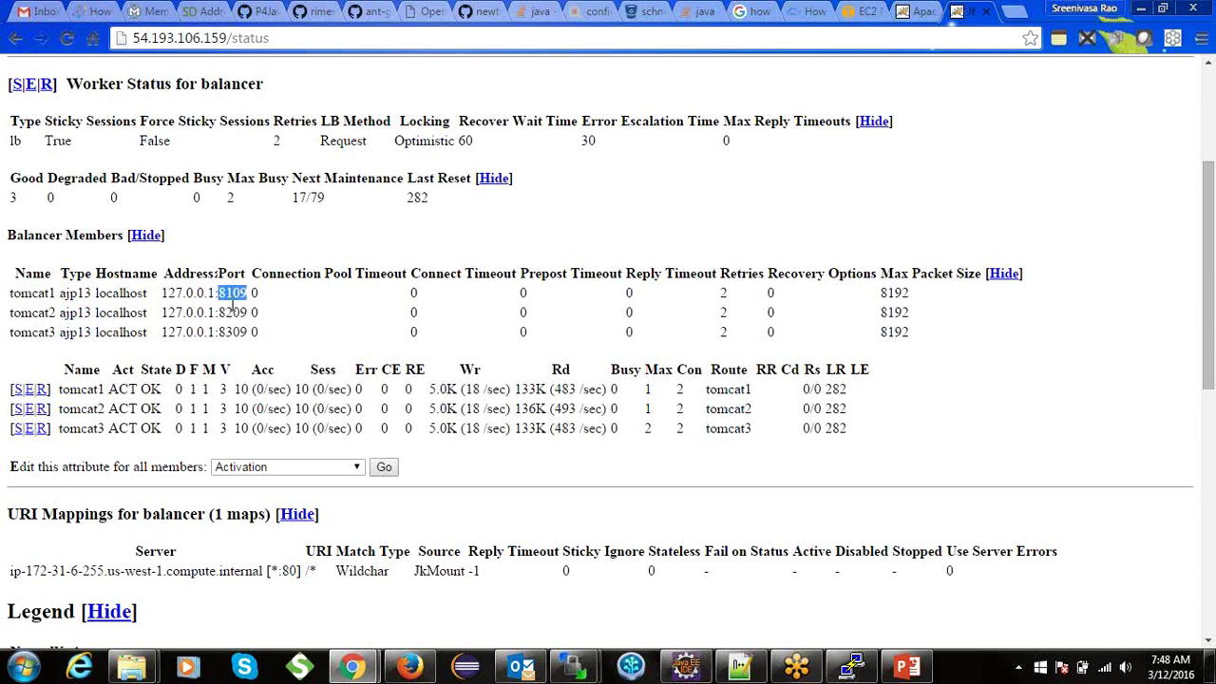
{"action": "double_click", "coordinate": [232, 313]}
{"action": "double_click", "coordinate": [233, 331]}
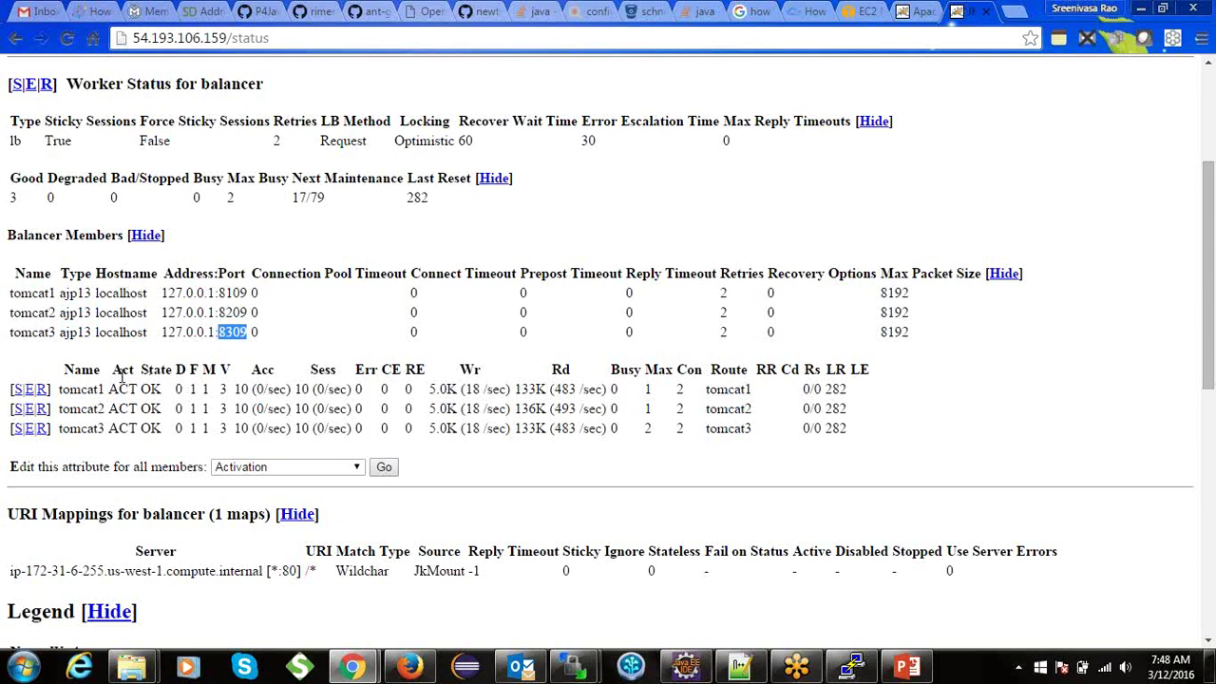
Check tomcat1's ACT and OK state in the worker status rows and scroll the table.
{"action": "double_click", "coordinate": [63, 390]}
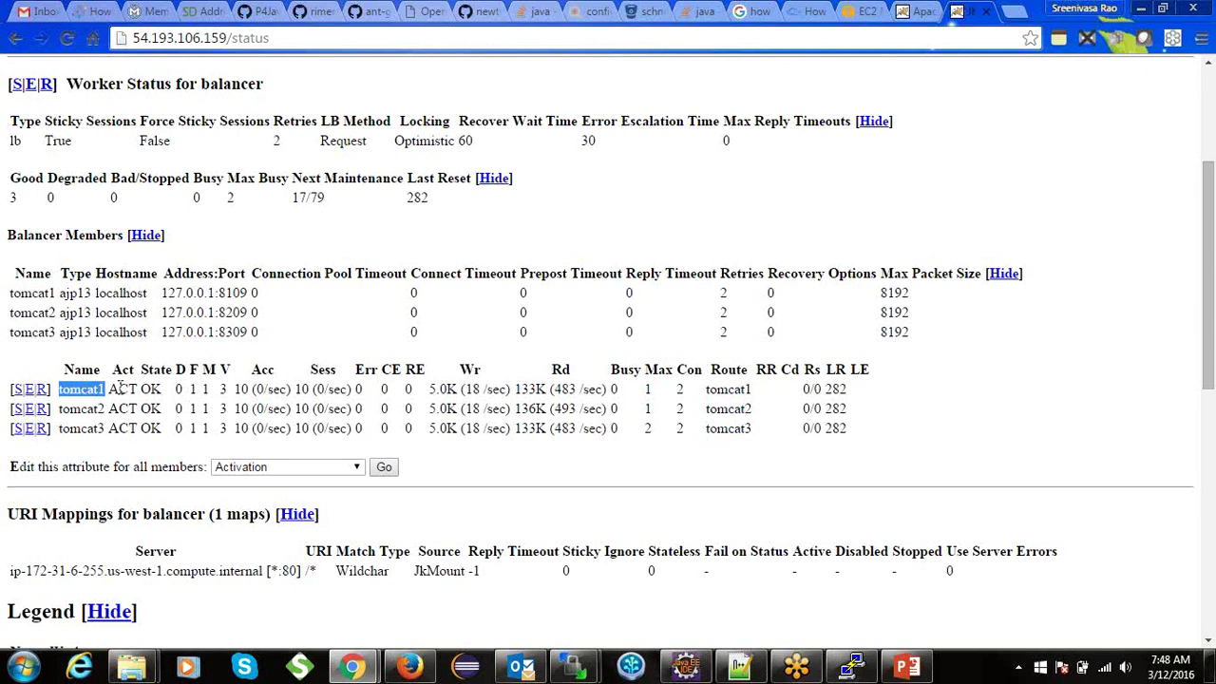
{"action": "double_click", "coordinate": [120, 389]}
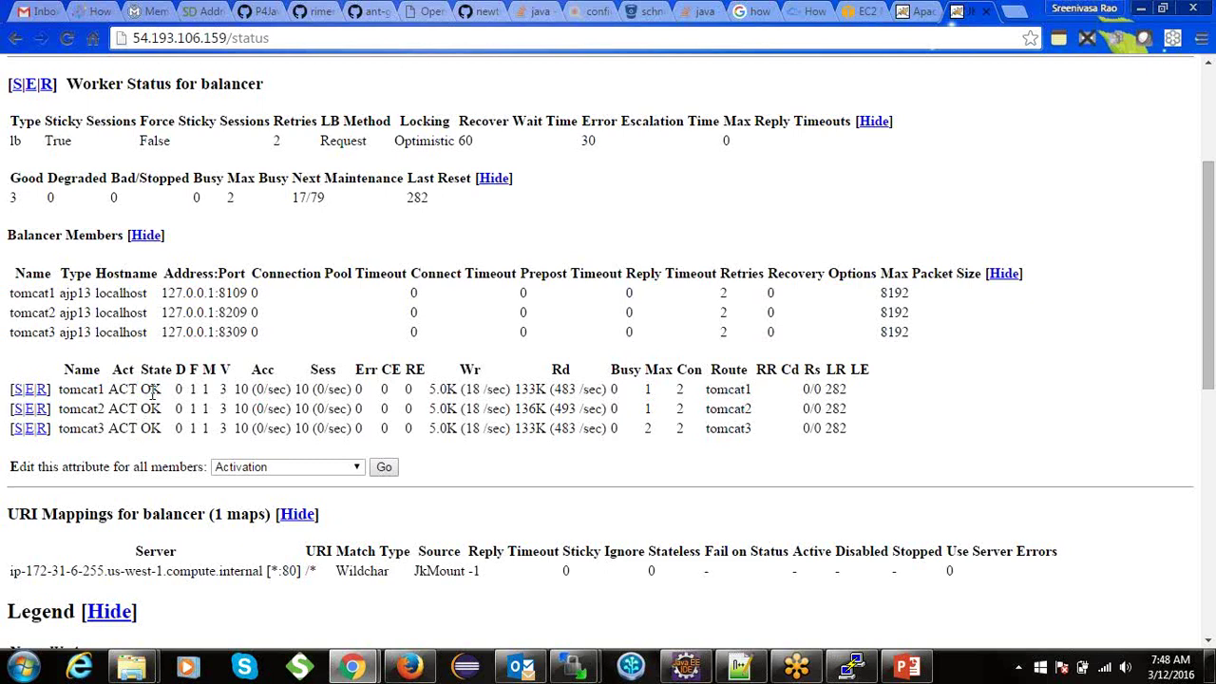
{"action": "double_click", "coordinate": [150, 389]}
{"action": "left_click_drag", "start_coordinate": [1206, 258], "coordinate": [1206, 283]}
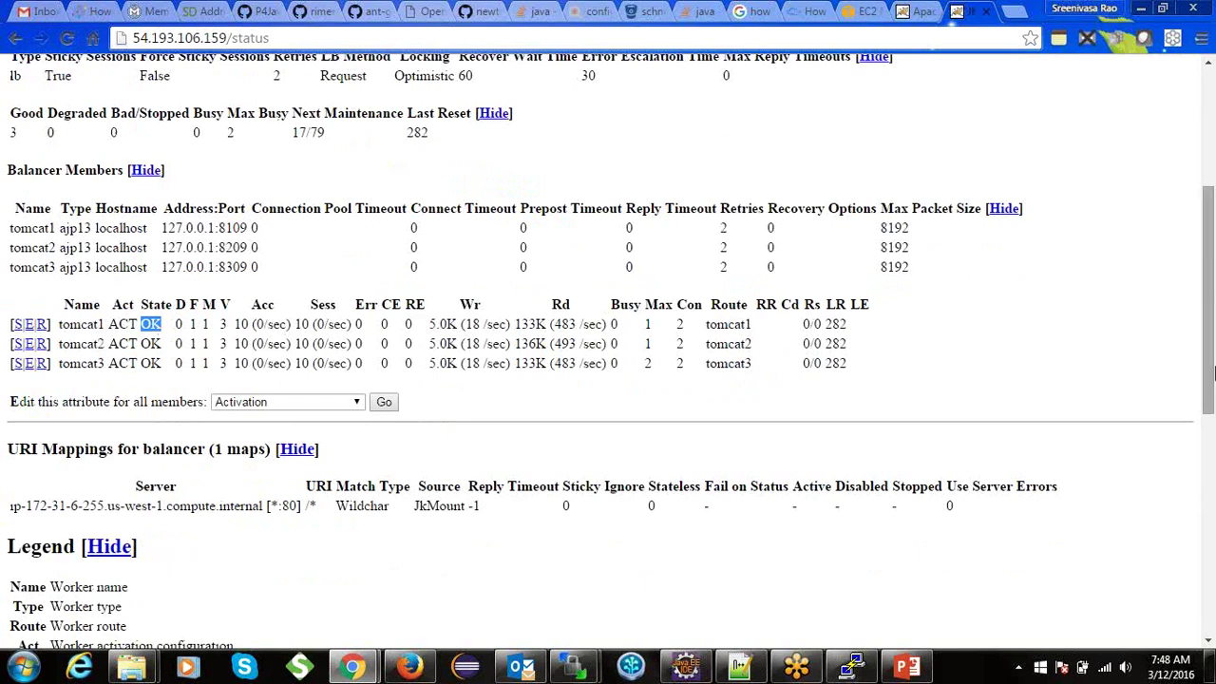
{"action": "left_click_drag", "start_coordinate": [1211, 321], "coordinate": [1200, 364]}
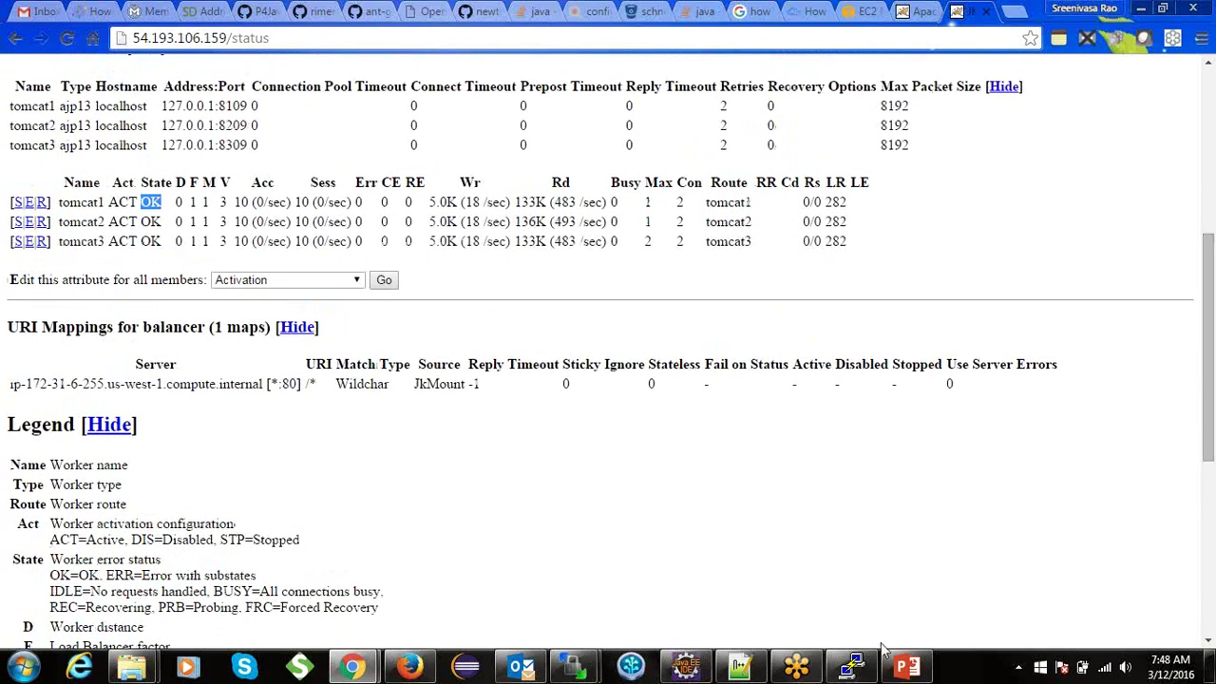
In PuTTY, run ./shutdown-instance3 to stop Tomcat instance3.
{"action": "left_click", "coordinate": [854, 664]}
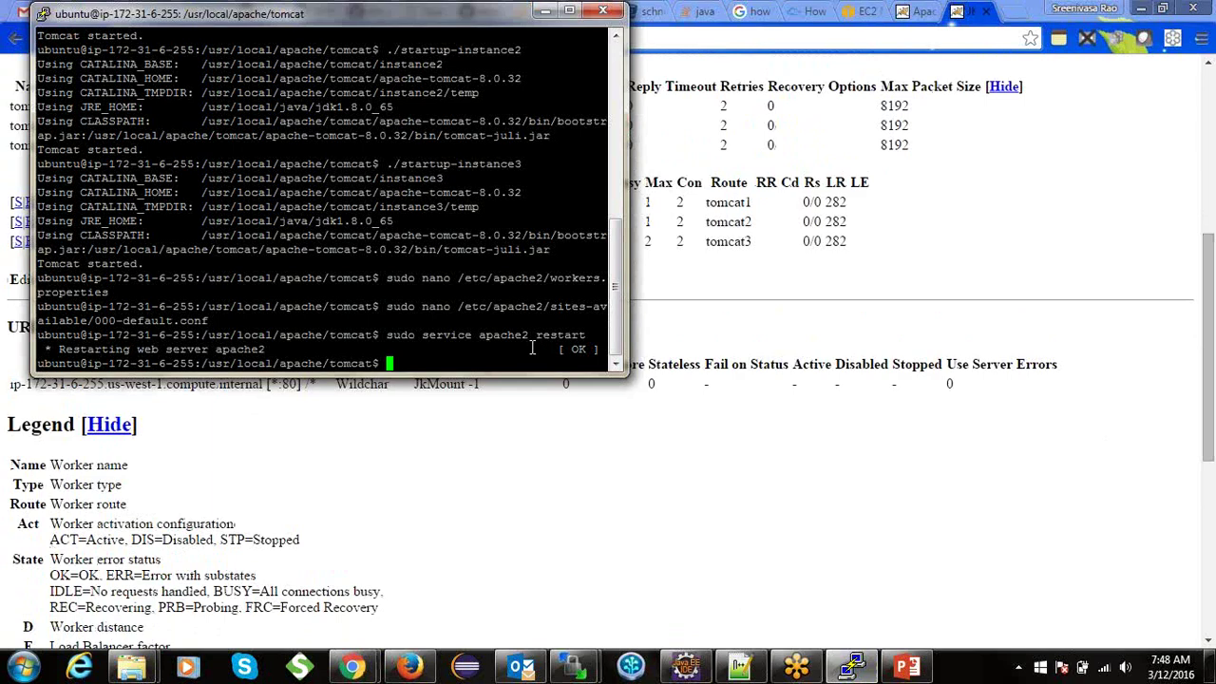
{"action": "type", "text": "./shu"}
{"action": "key", "text": "Tab"}
{"action": "type", "text": "3"}
{"action": "key", "text": "Return"}
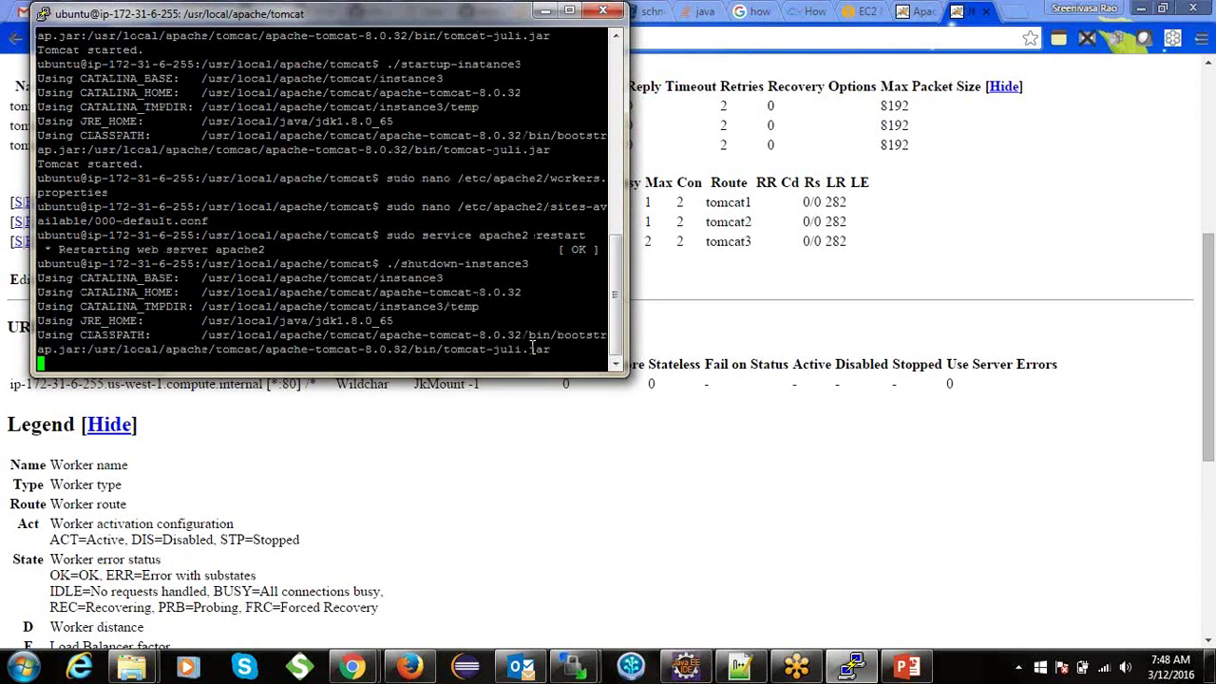
{"action": "left_click", "coordinate": [893, 293]}
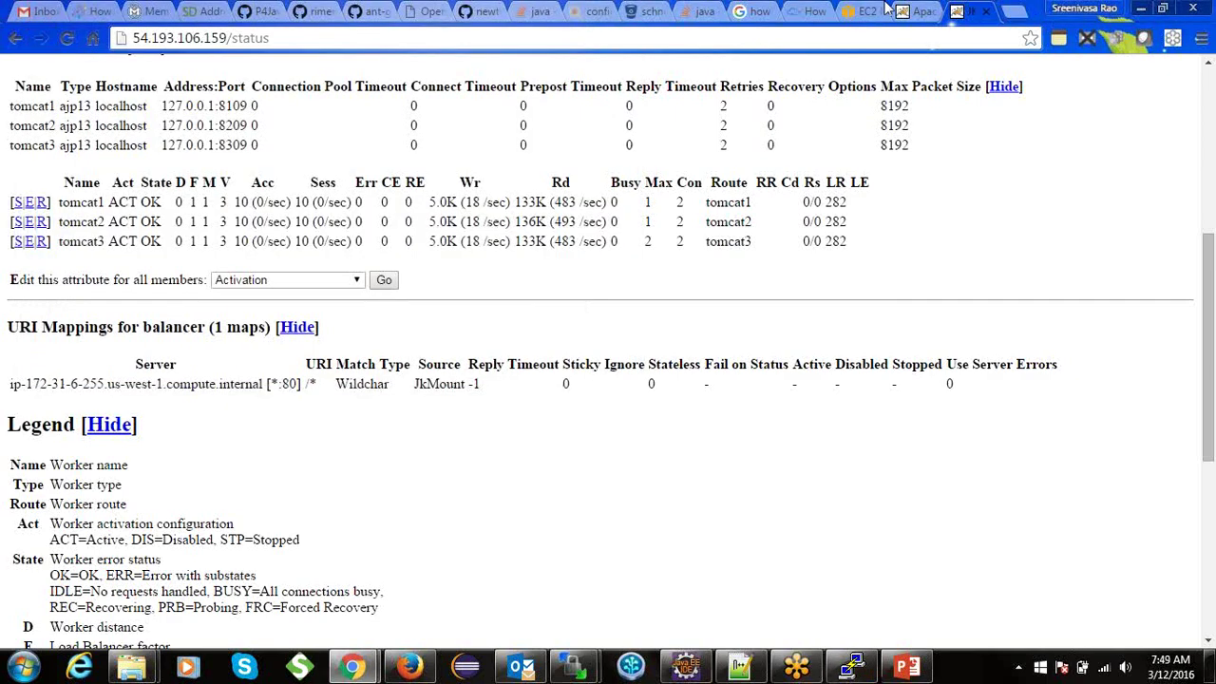
Reload the Tomcat welcome page repeatedly to confirm Instance1 now answers instead of Instance3.
{"action": "left_click", "coordinate": [912, 11]}
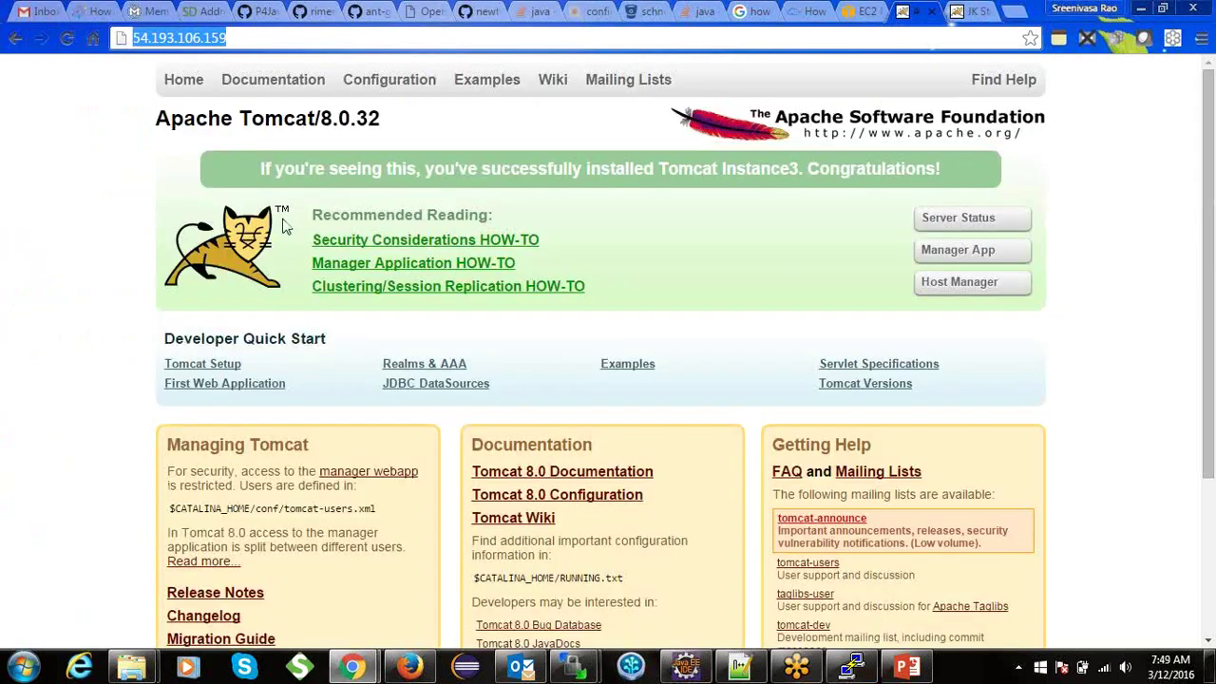
{"action": "left_click", "coordinate": [67, 38]}
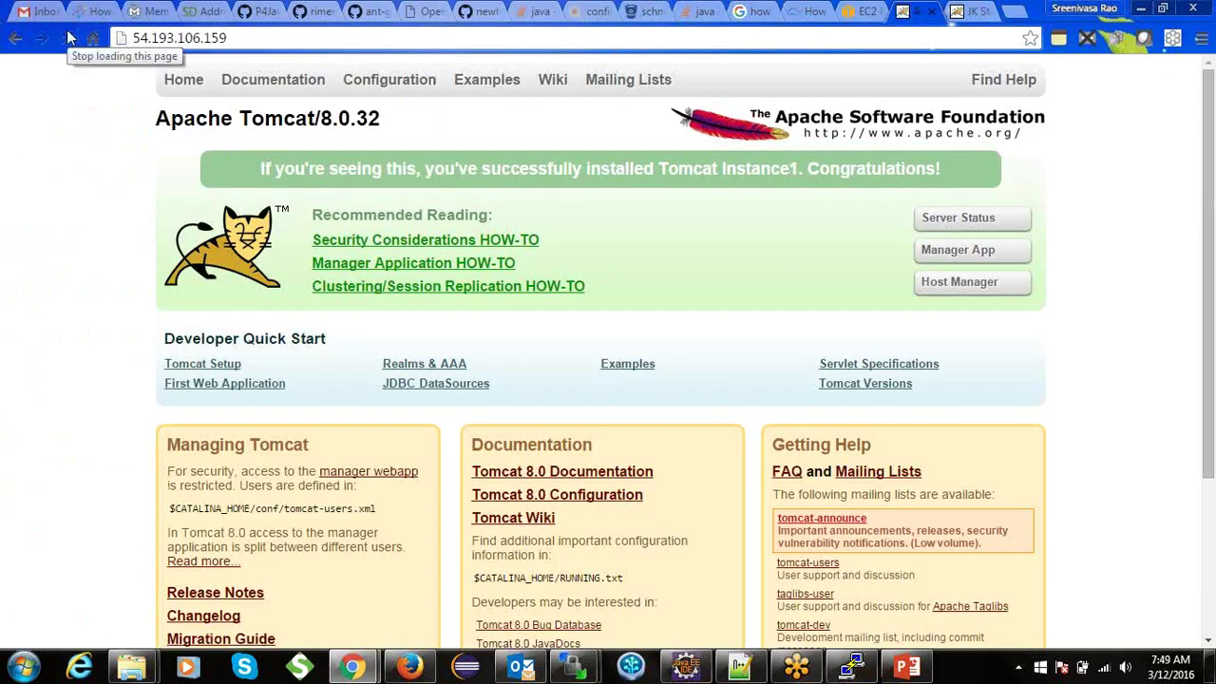
{"action": "left_click", "coordinate": [67, 38]}
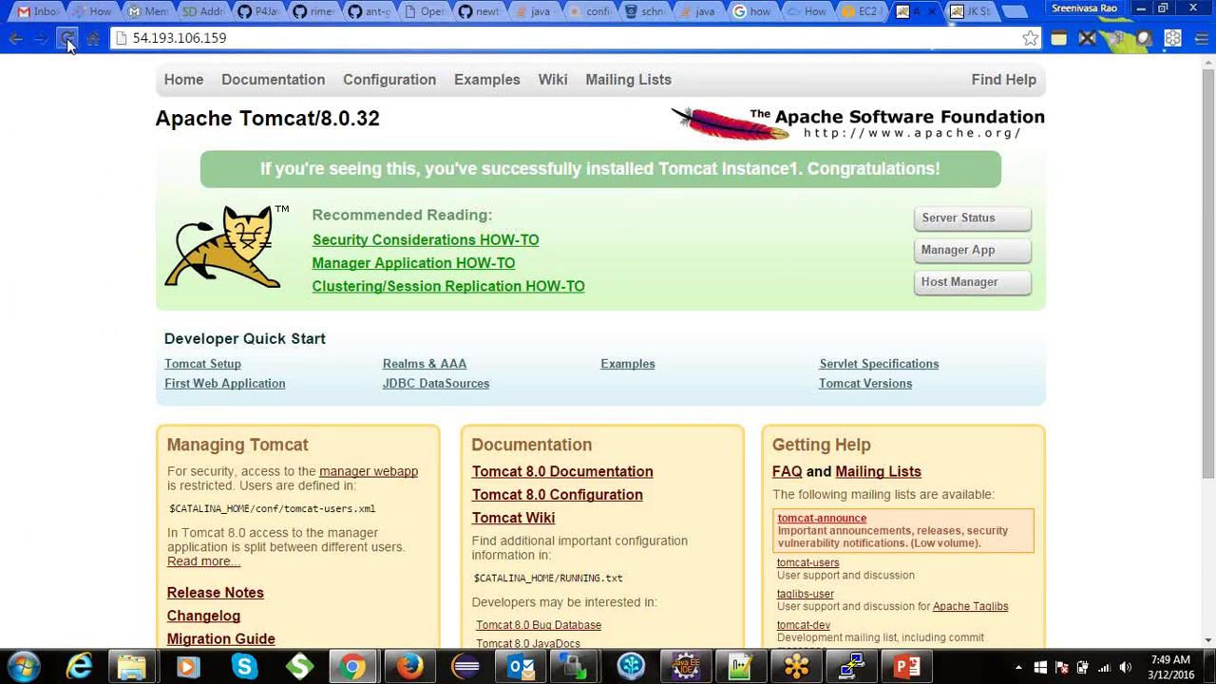
{"action": "left_click", "coordinate": [68, 41]}
{"action": "left_click", "coordinate": [67, 40]}
{"action": "left_click", "coordinate": [68, 40]}
{"action": "left_click", "coordinate": [69, 40]}
{"action": "left_click", "coordinate": [70, 41]}
{"action": "left_click", "coordinate": [70, 42]}
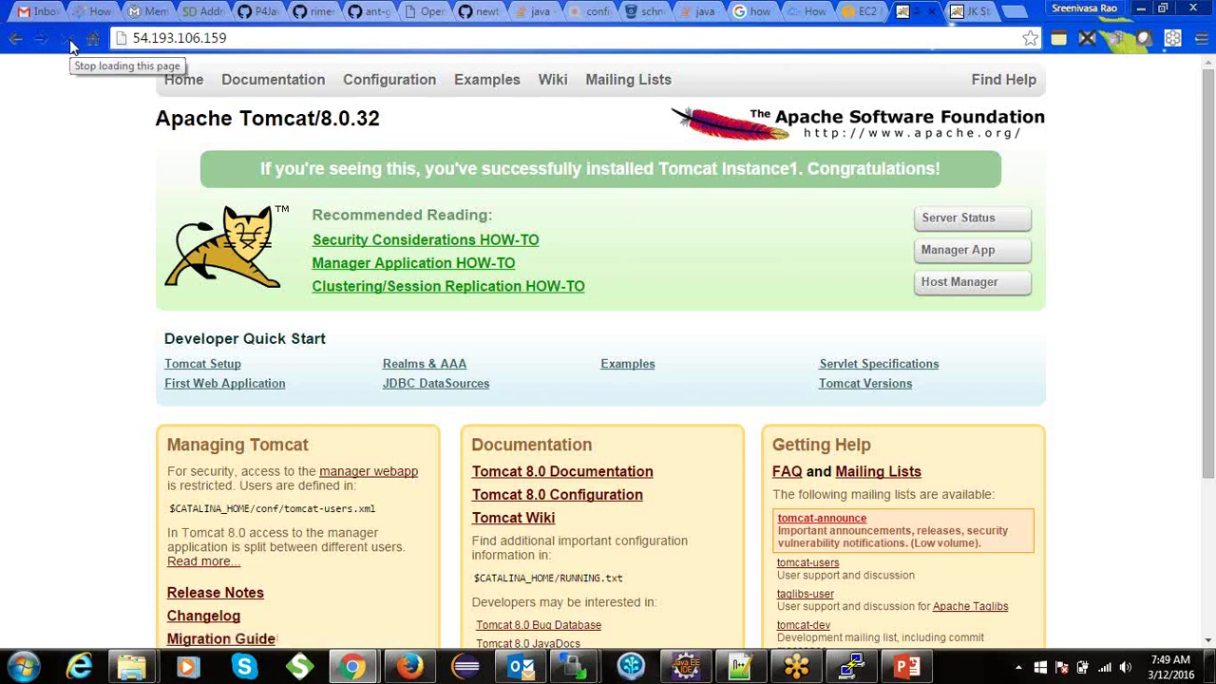
{"action": "left_click", "coordinate": [969, 10]}
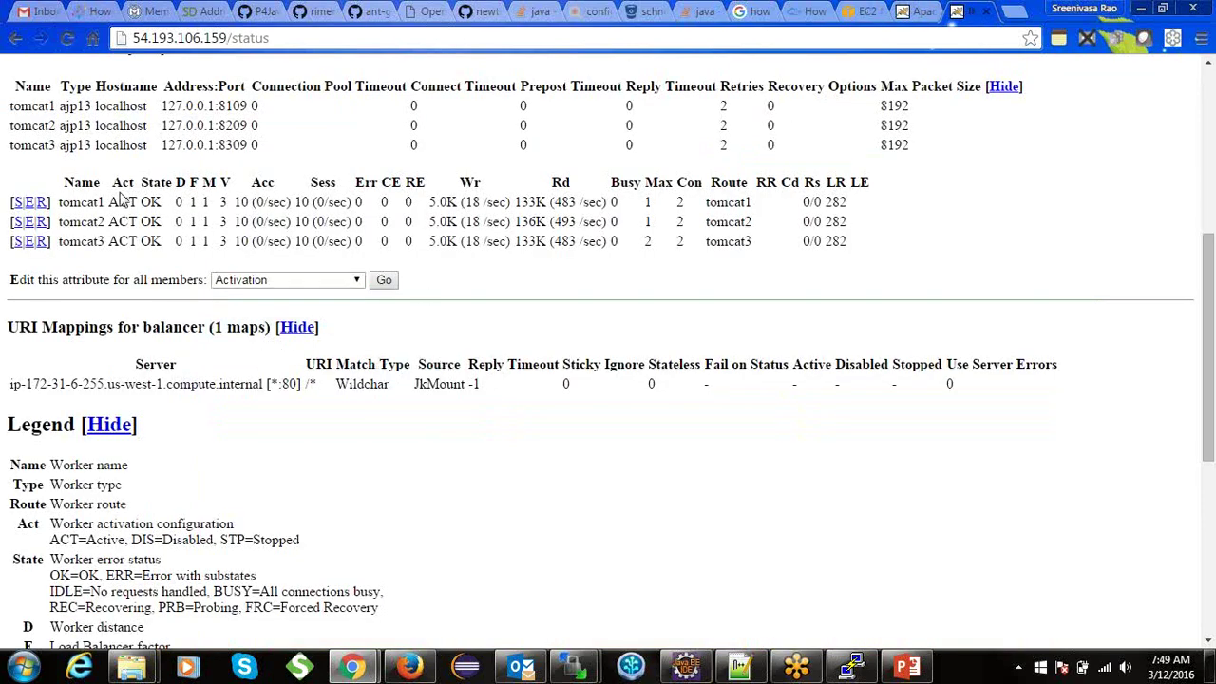
Reload the JK status page and highlight tomcat3's ERR state beside tomcat1 and tomcat2 OK.
{"action": "left_click", "coordinate": [1206, 174]}
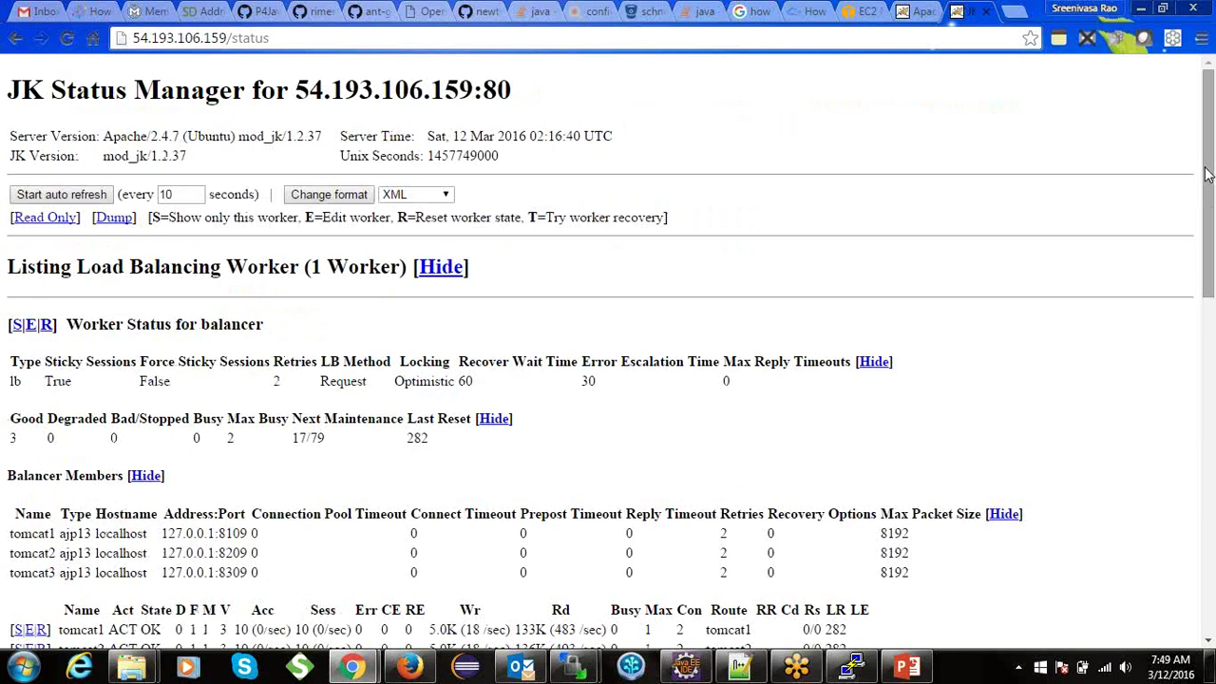
{"action": "left_click", "coordinate": [66, 38]}
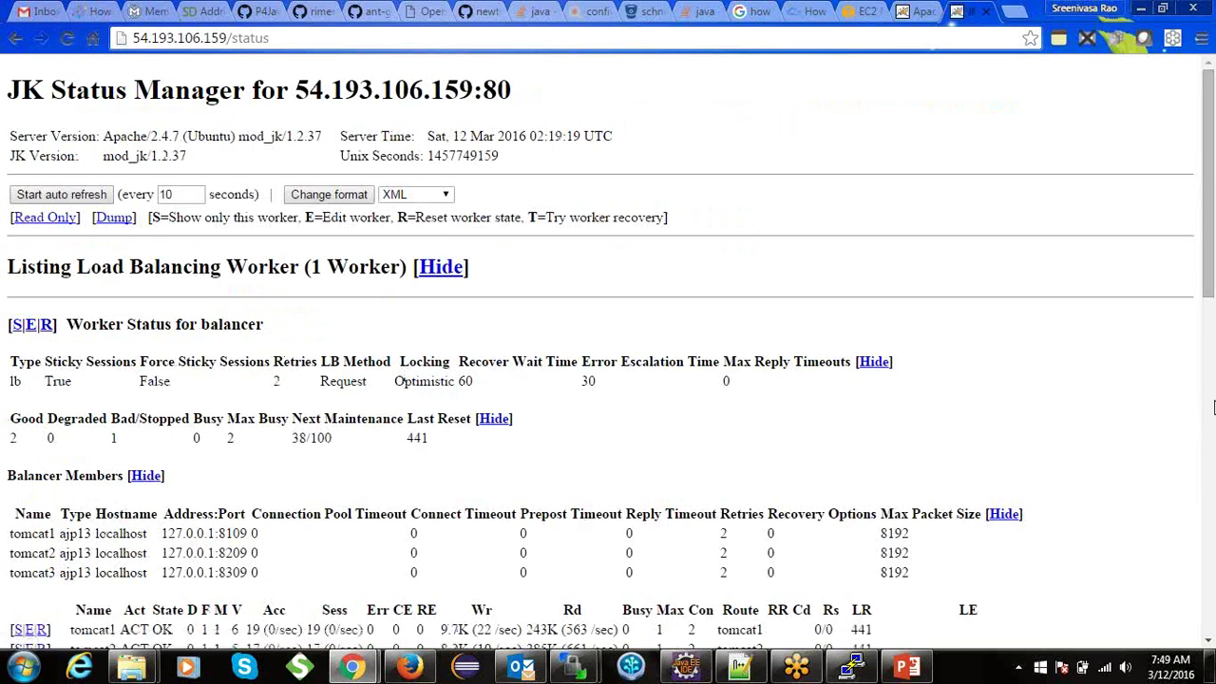
{"action": "left_click_drag", "start_coordinate": [1206, 273], "coordinate": [1210, 347]}
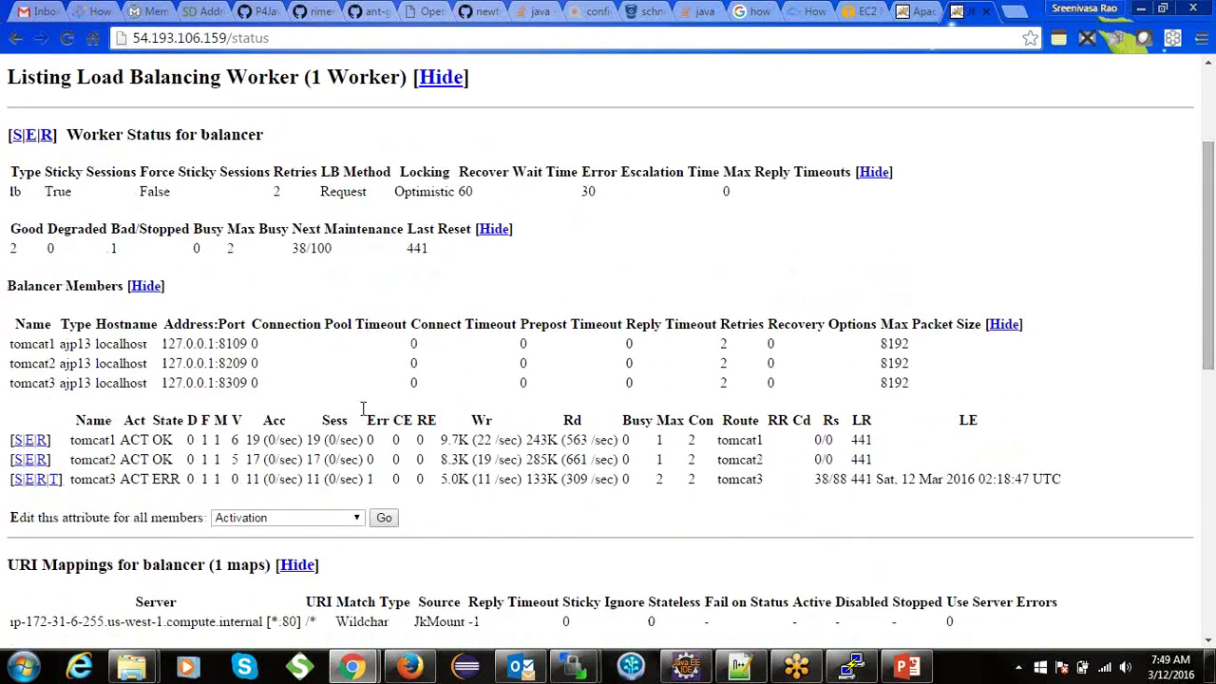
{"action": "double_click", "coordinate": [166, 478]}
{"action": "double_click", "coordinate": [161, 439]}
{"action": "double_click", "coordinate": [163, 459]}
Turn on the status page's 10-second auto refresh, then go back to PuTTY.
{"action": "left_click", "coordinate": [852, 668]}
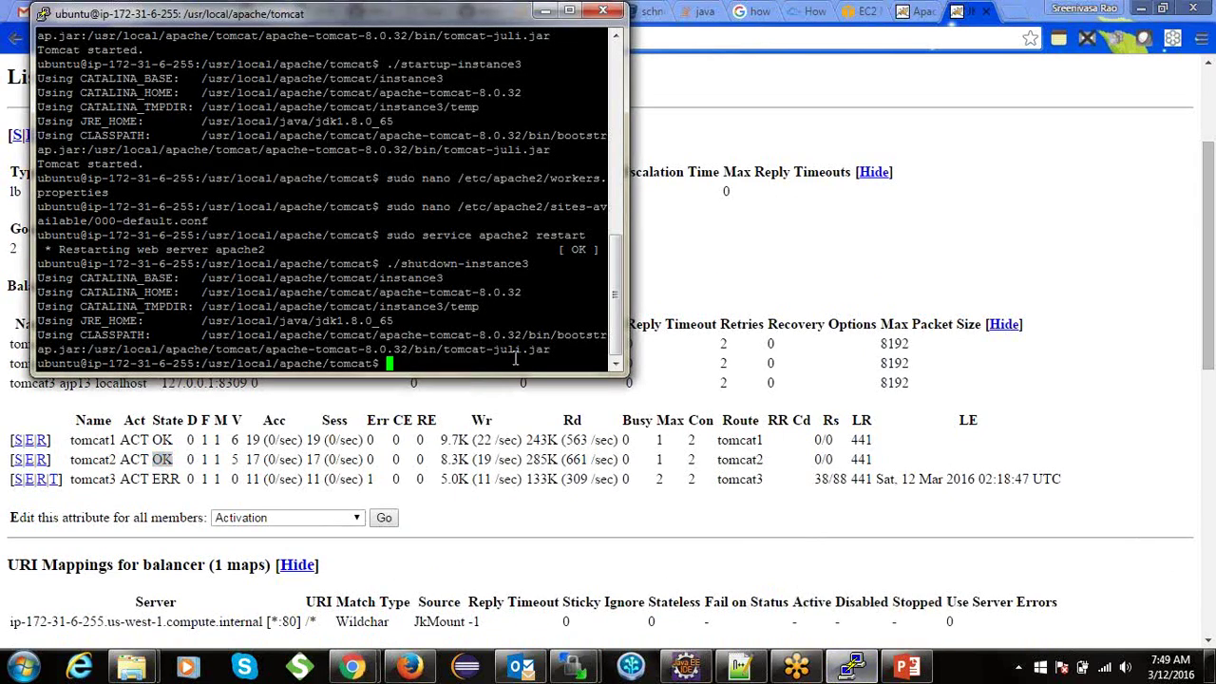
{"action": "left_click", "coordinate": [1201, 95]}
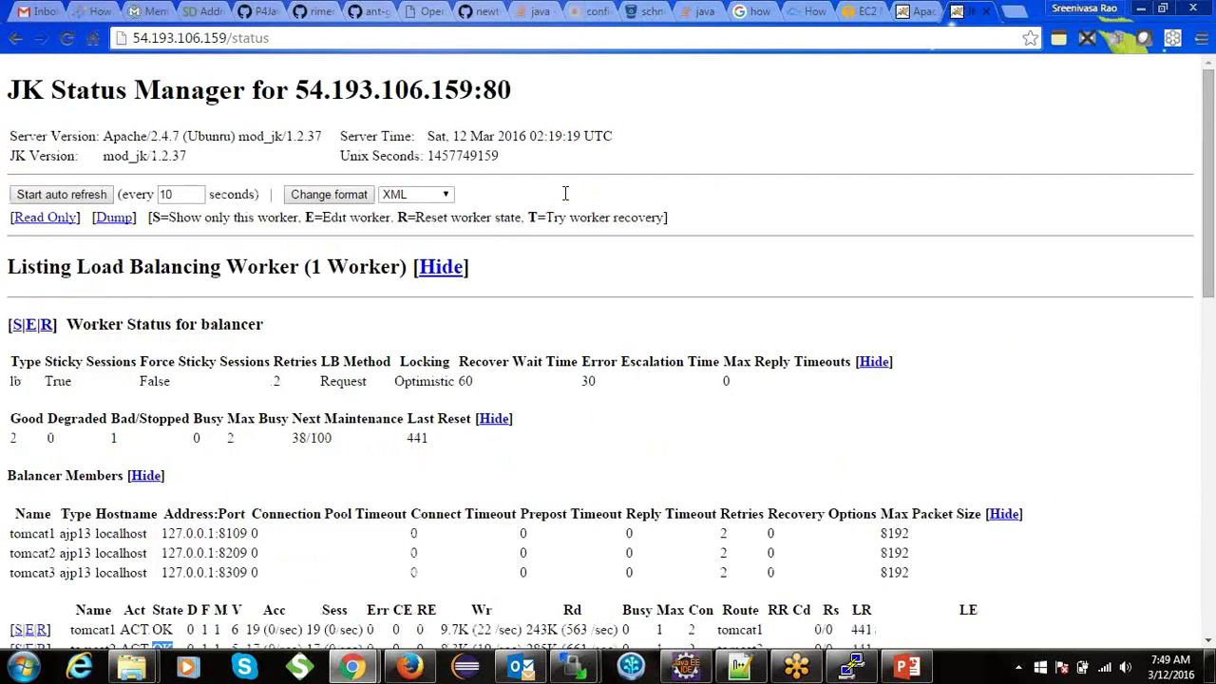
{"action": "left_click", "coordinate": [82, 197]}
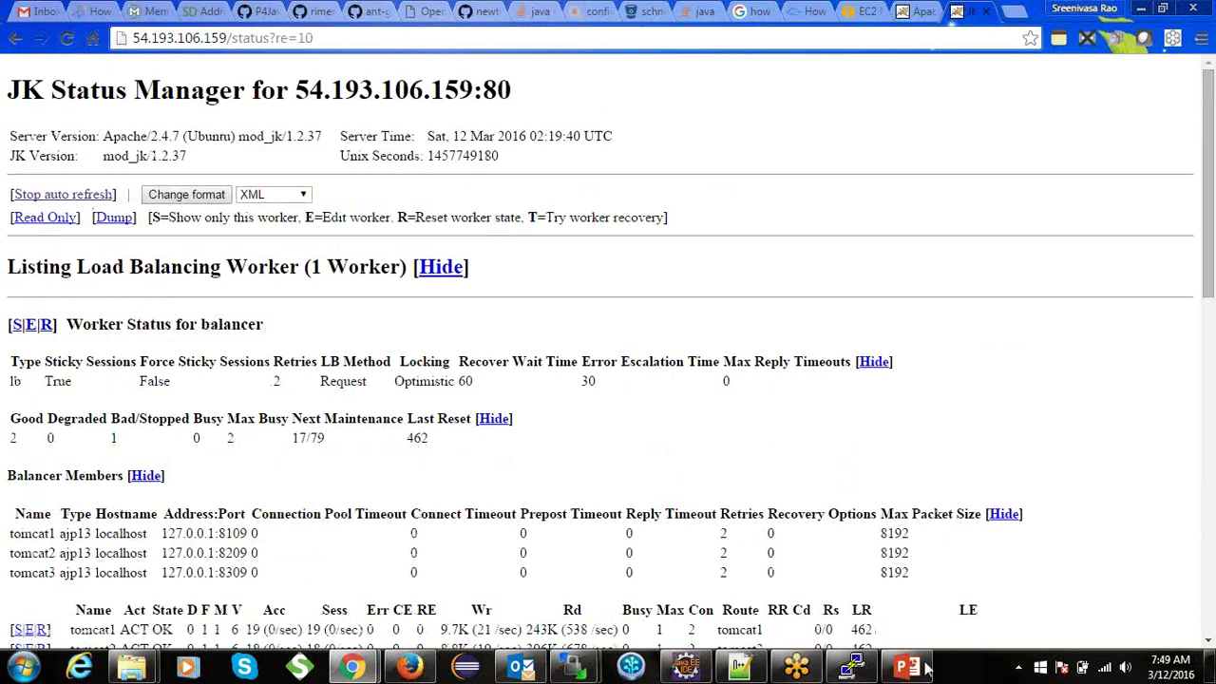
{"action": "left_click", "coordinate": [852, 664]}
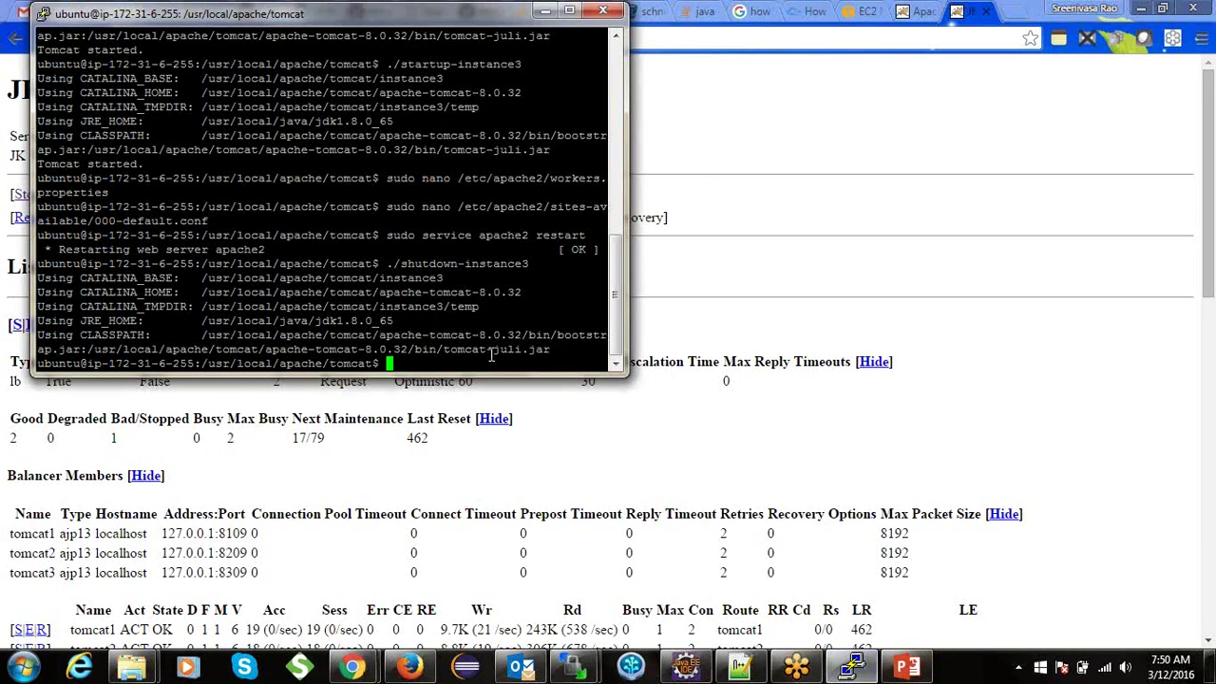
Shut down Tomcat instance1 with ./shutdown-instance1.
{"action": "type", "text": "./shu"}
{"action": "key", "text": "Tab"}
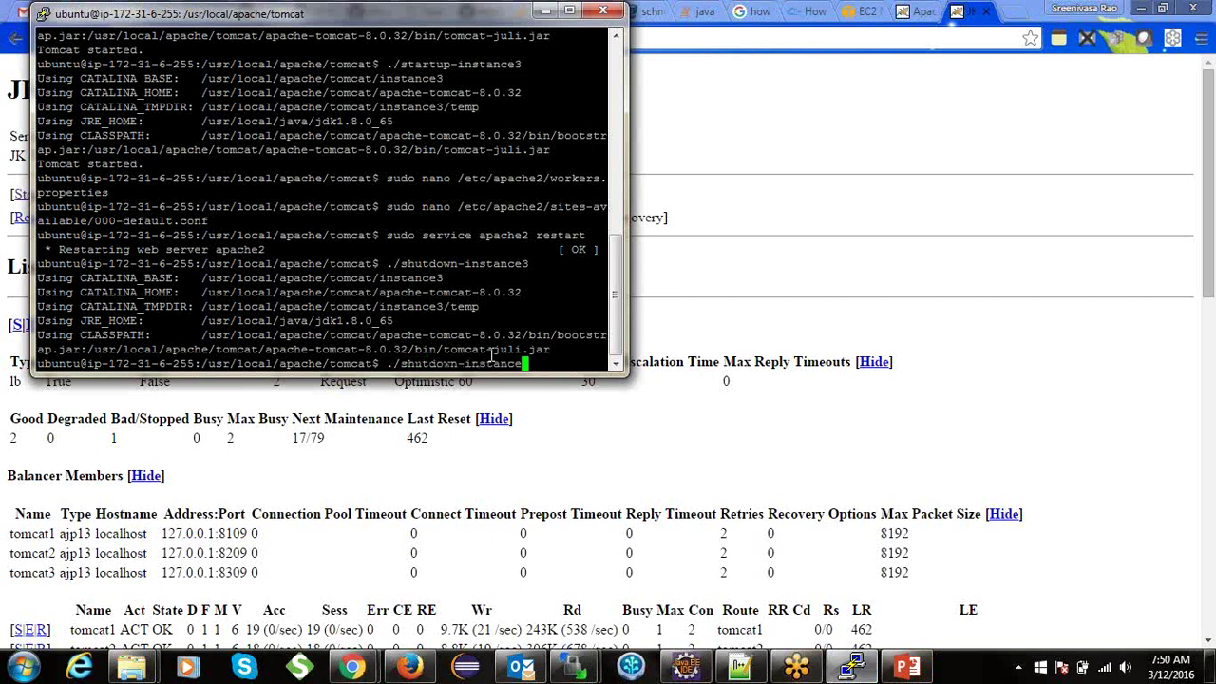
{"action": "type", "text": "1"}
{"action": "key", "text": "Return"}
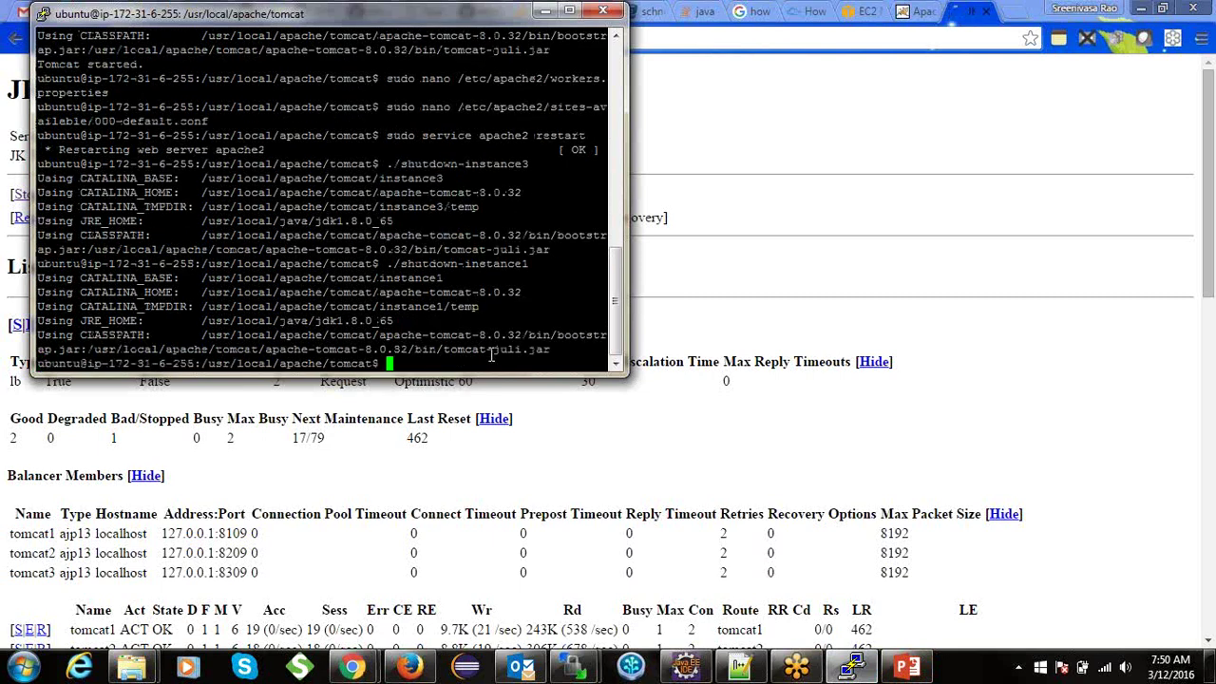
Try running ./shutdown-instance2 for Tomcat instance2.
{"action": "key", "text": "Up"}
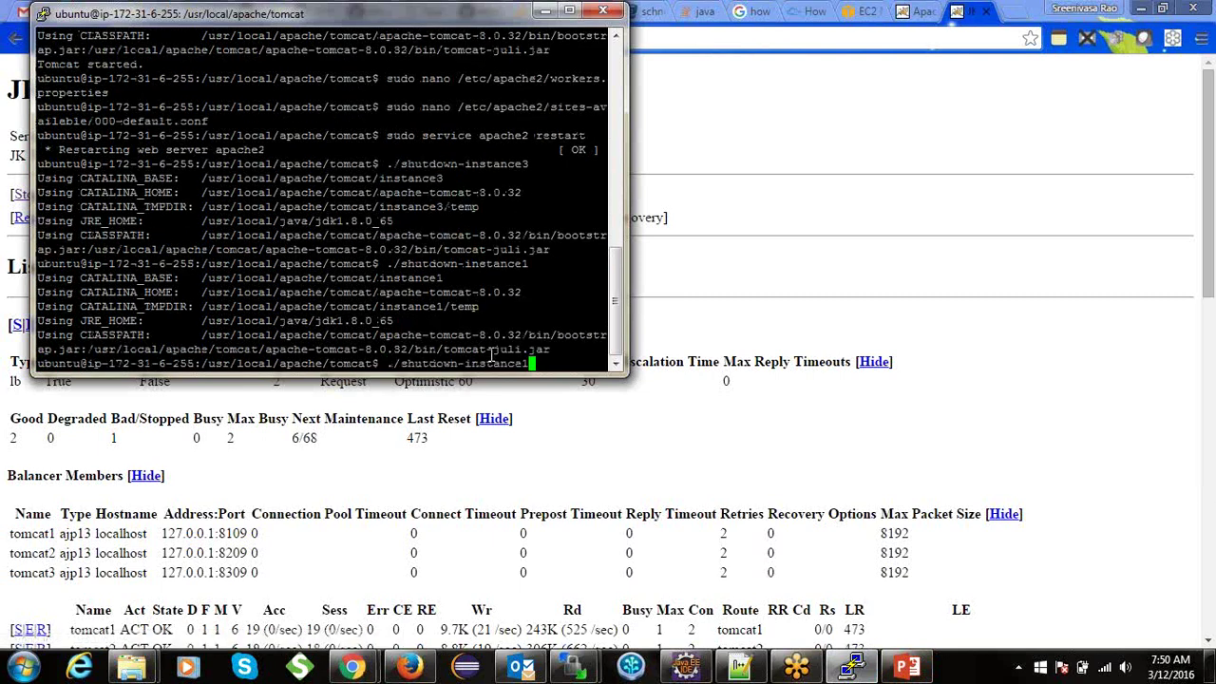
{"action": "key", "text": "BackSpace"}
{"action": "type", "text": "2"}
{"action": "key", "text": "BackSpace"}
{"action": "type", "text": "2"}
{"action": "key", "text": "Return"}
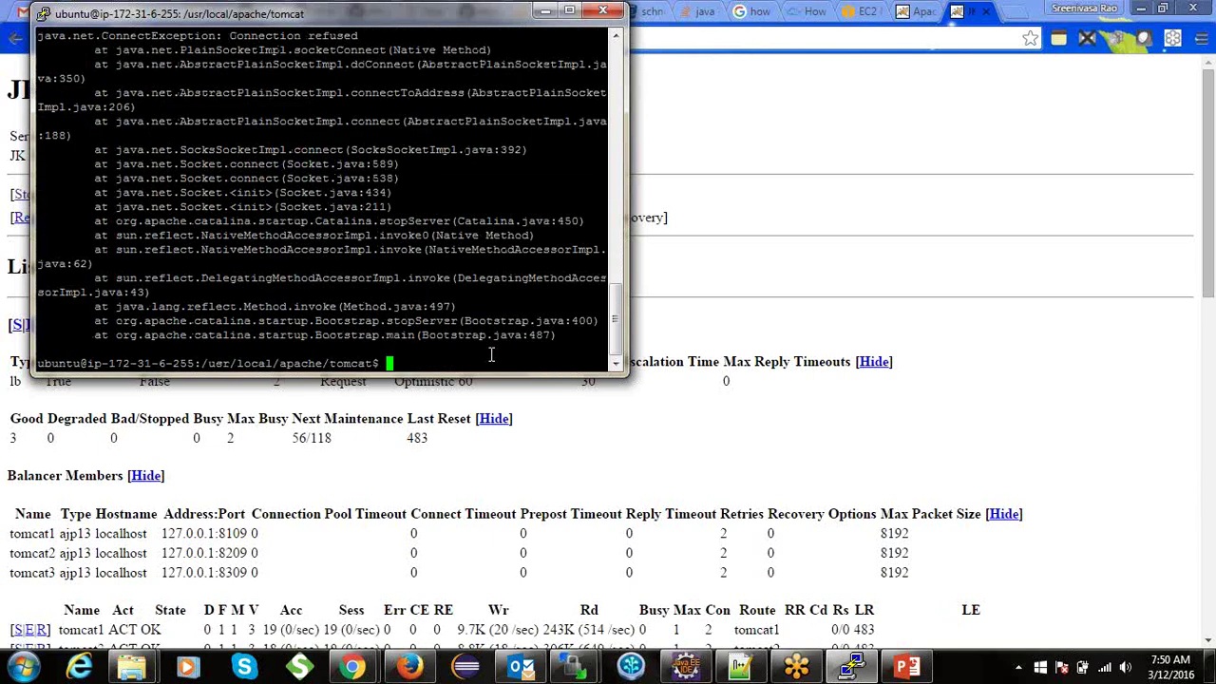
Start Tomcat instance3 again with ./startup-instance3 until it reports Tomcat started.
{"action": "key", "text": "Up"}
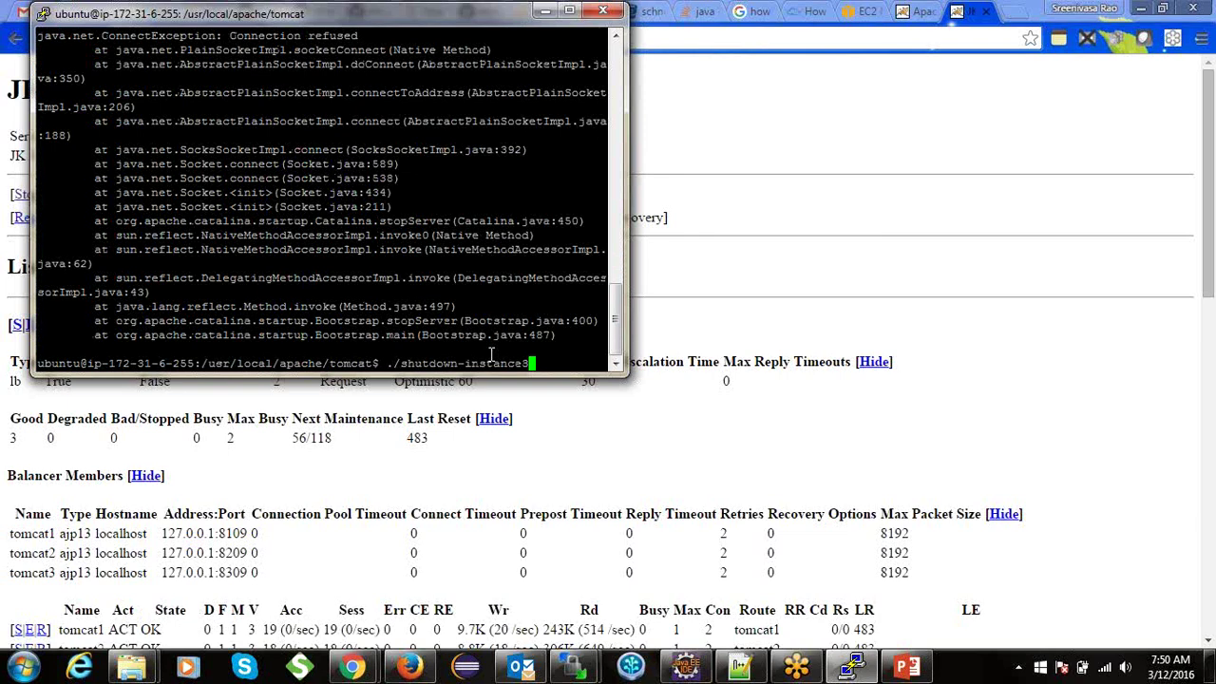
{"action": "key", "text": "BackSpace"}
{"action": "key", "text": "BackSpace"}
{"action": "key", "text": "BackSpace"}
{"action": "key", "text": "BackSpace"}
{"action": "key", "text": "BackSpace"}
{"action": "key", "text": "BackSpace"}
{"action": "key", "text": "BackSpace"}
{"action": "key", "text": "BackSpace"}
{"action": "key", "text": "BackSpace"}
{"action": "key", "text": "BackSpace"}
{"action": "key", "text": "BackSpace"}
{"action": "key", "text": "BackSpace"}
{"action": "key", "text": "BackSpace"}
{"action": "key", "text": "BackSpace"}
{"action": "key", "text": "BackSpace"}
{"action": "key", "text": "BackSpace"}
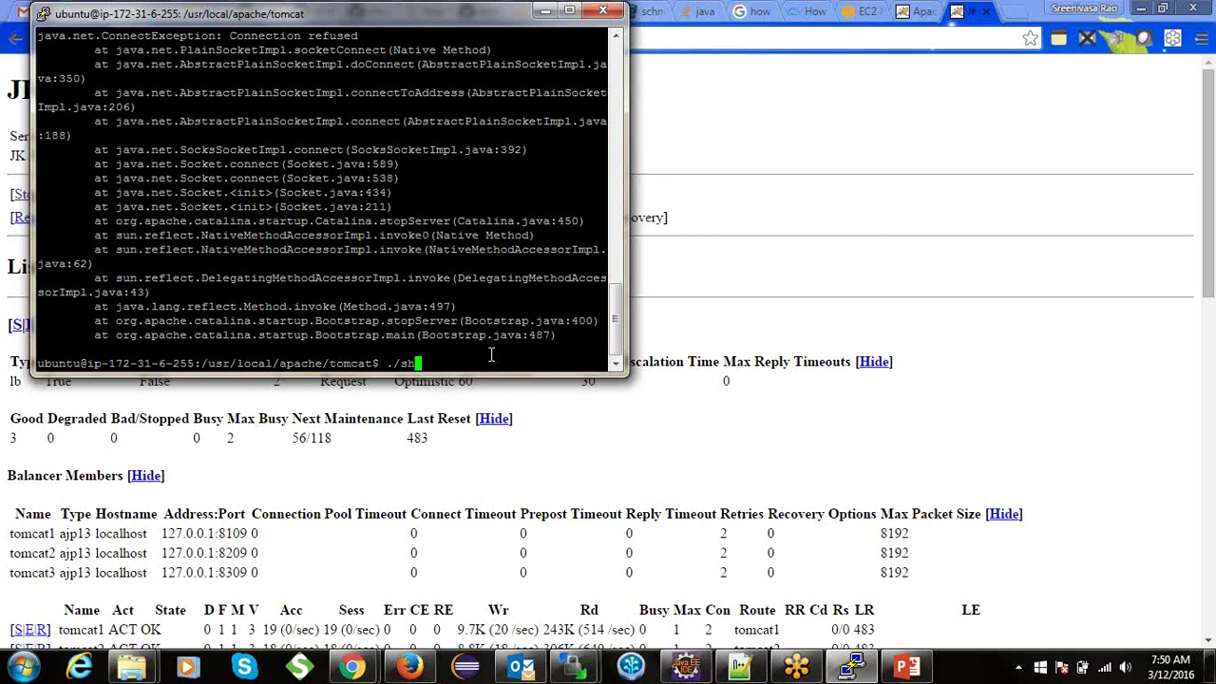
{"action": "key", "text": "BackSpace"}
{"action": "type", "text": "ta"}
{"action": "key", "text": "Tab"}
{"action": "type", "text": "3"}
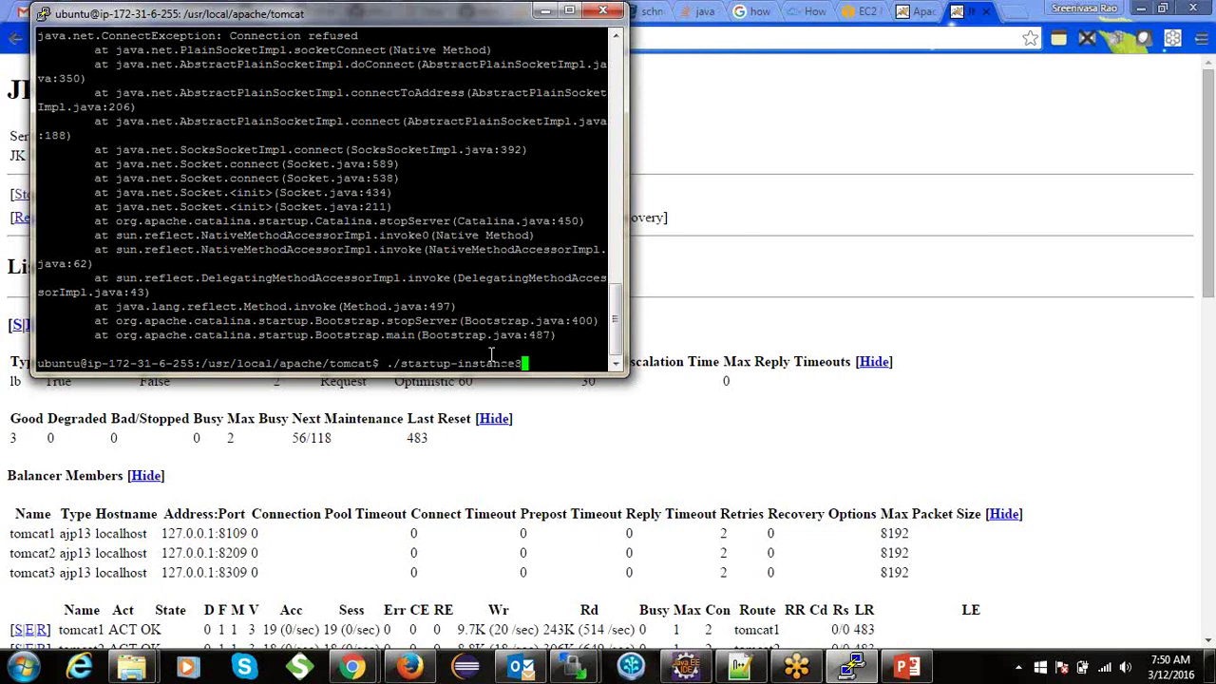
{"action": "key", "text": "Return"}
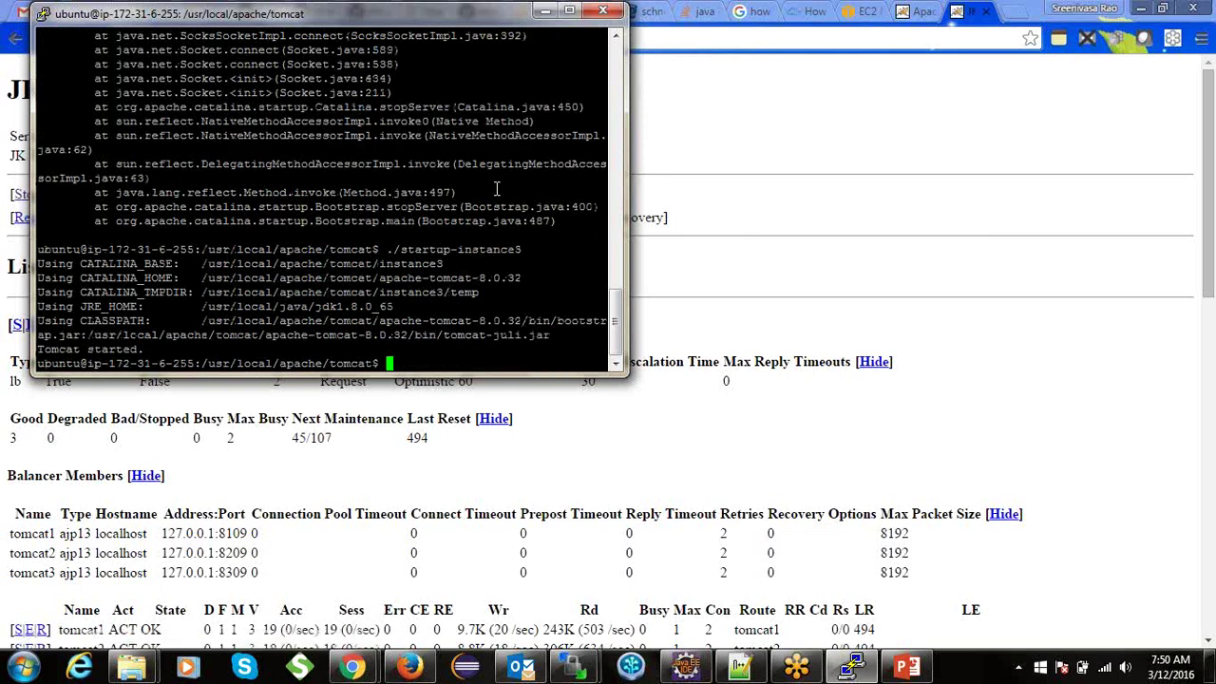
Bring the JK status window forward and scroll to the Balancer Members table showing tomcat1 as ERR.
{"action": "left_click", "coordinate": [352, 667]}
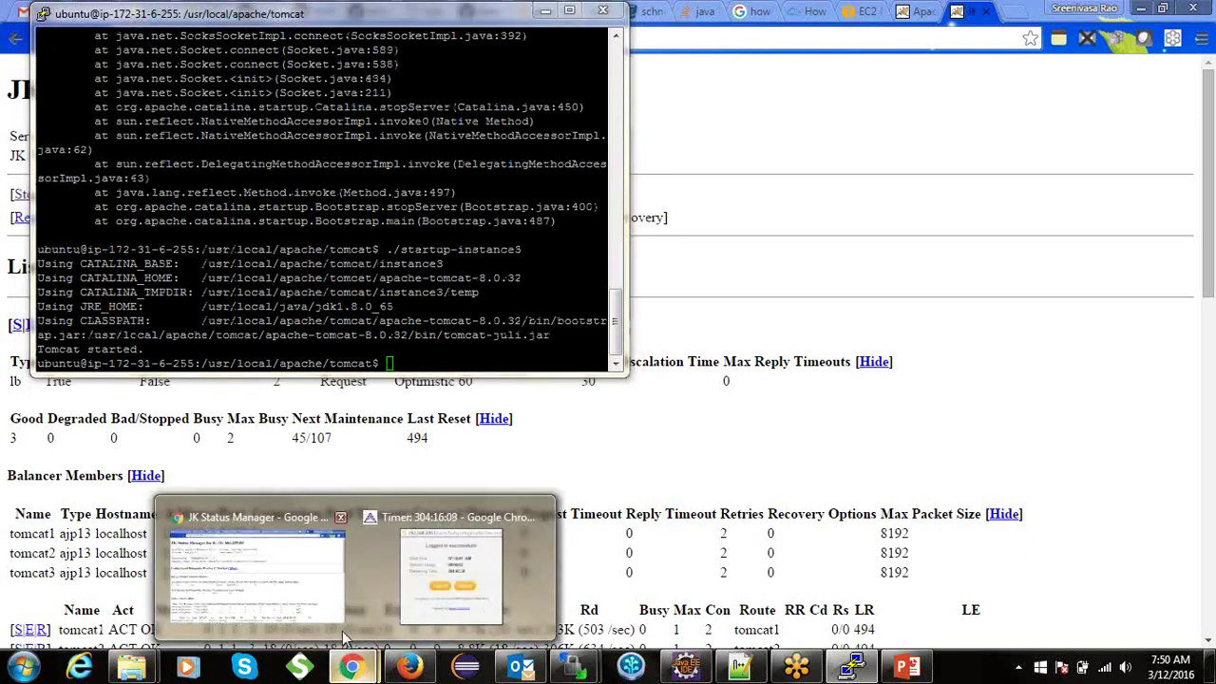
{"action": "left_click", "coordinate": [323, 606]}
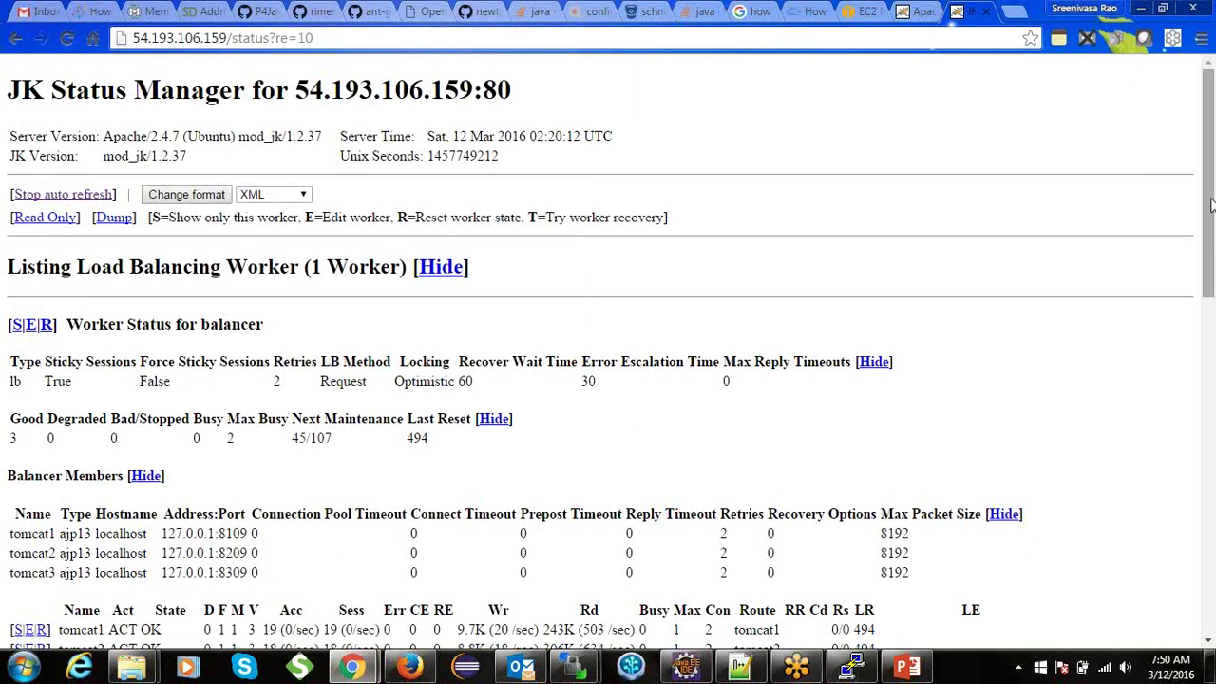
{"action": "left_click_drag", "start_coordinate": [1209, 202], "coordinate": [1213, 282]}
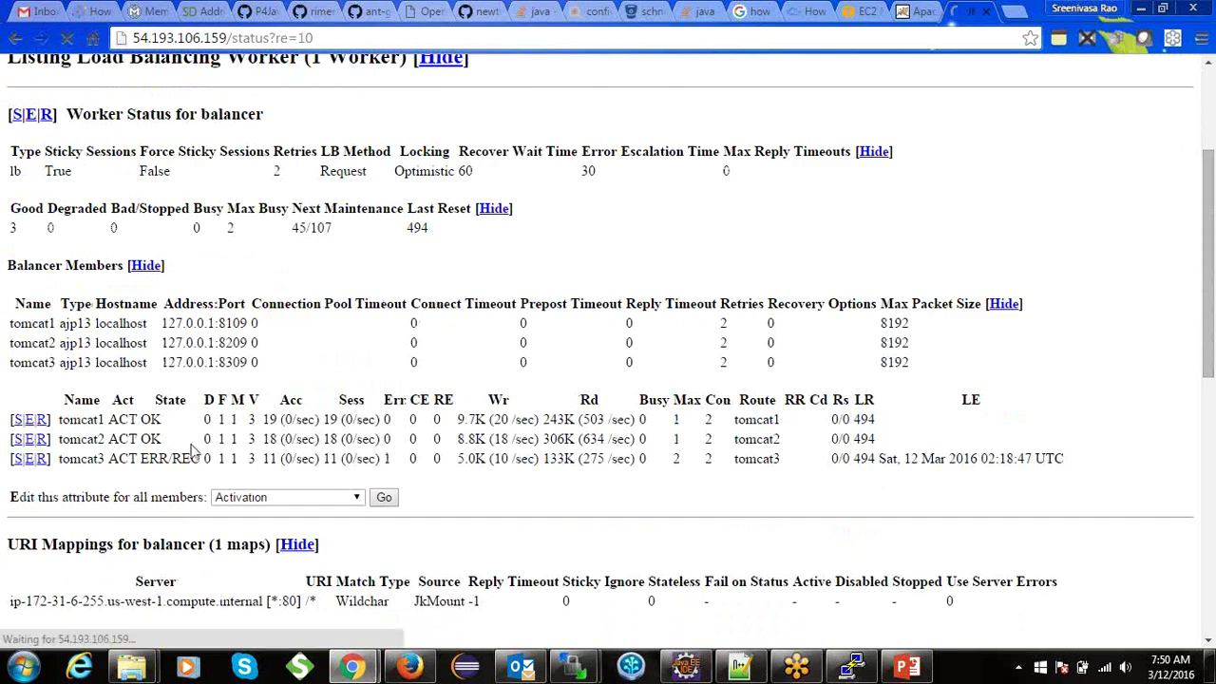
{"action": "scroll", "coordinate": [1208, 152], "scroll_direction": "up", "scroll_amount": 3}
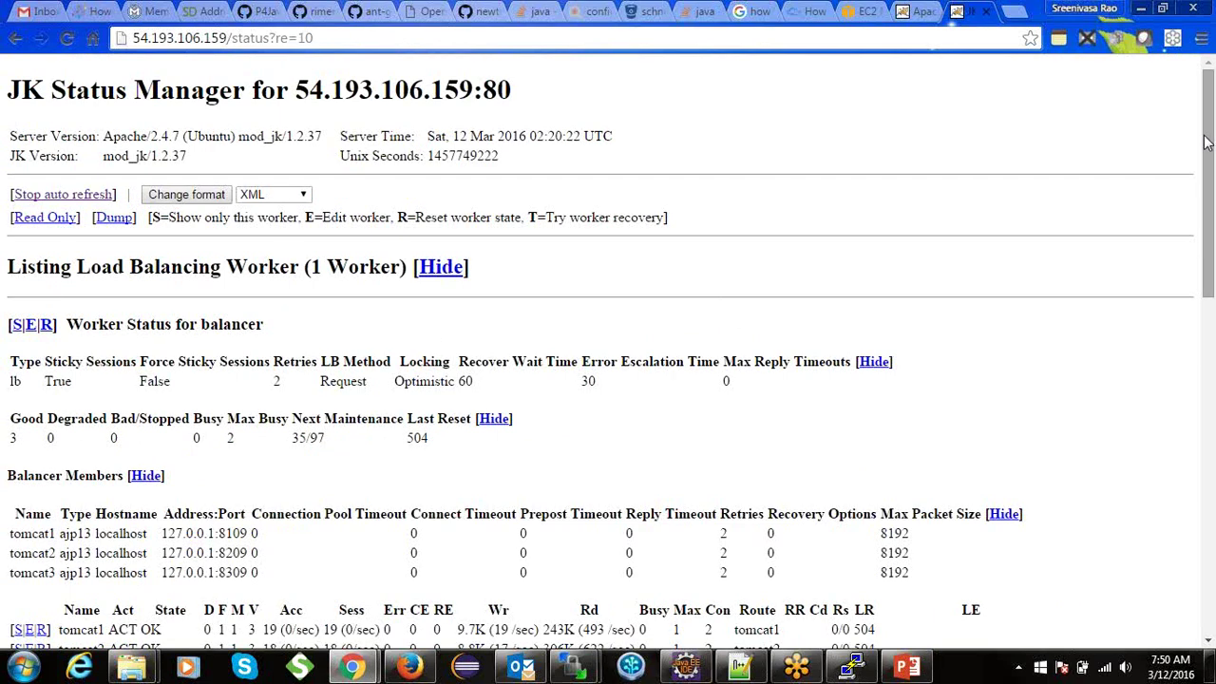
{"action": "left_click_drag", "start_coordinate": [1206, 142], "coordinate": [1207, 300]}
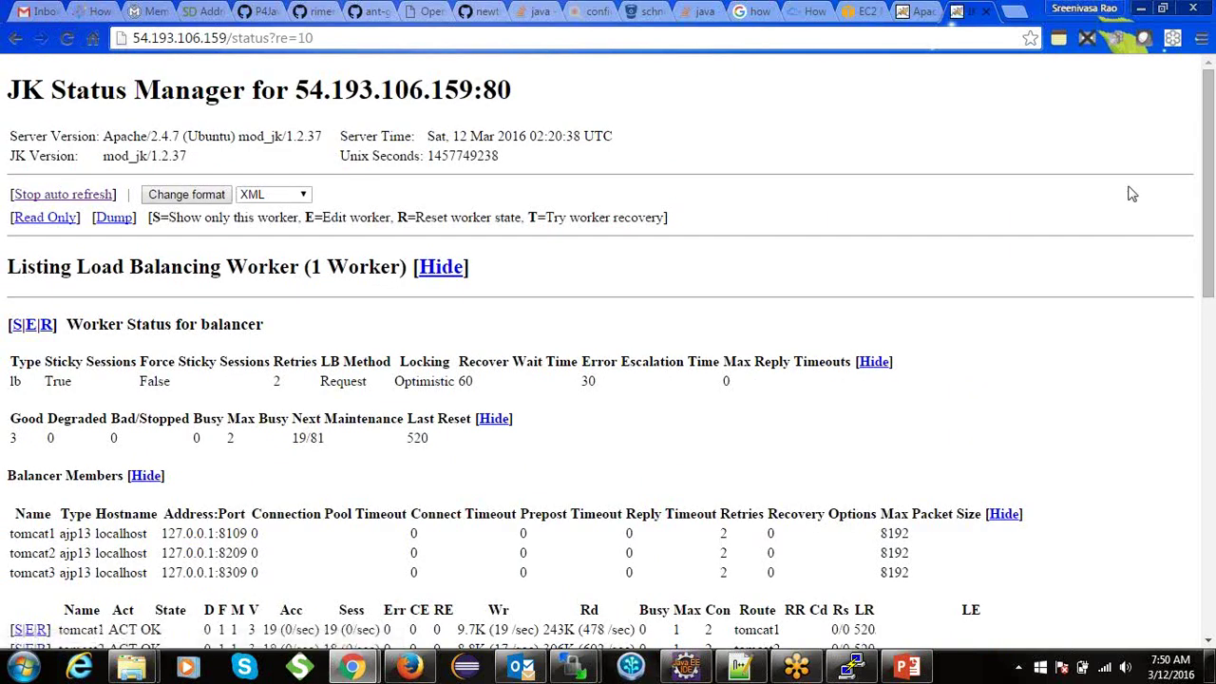
{"action": "mouse_move", "coordinate": [1206, 201]}
{"action": "left_mouse_down"}
{"action": "mouse_move", "coordinate": [1206, 318]}
{"action": "mouse_move", "coordinate": [1187, 197]}
{"action": "mouse_move", "coordinate": [1198, 339]}
{"action": "mouse_move", "coordinate": [1198, 197]}
{"action": "left_mouse_up"}
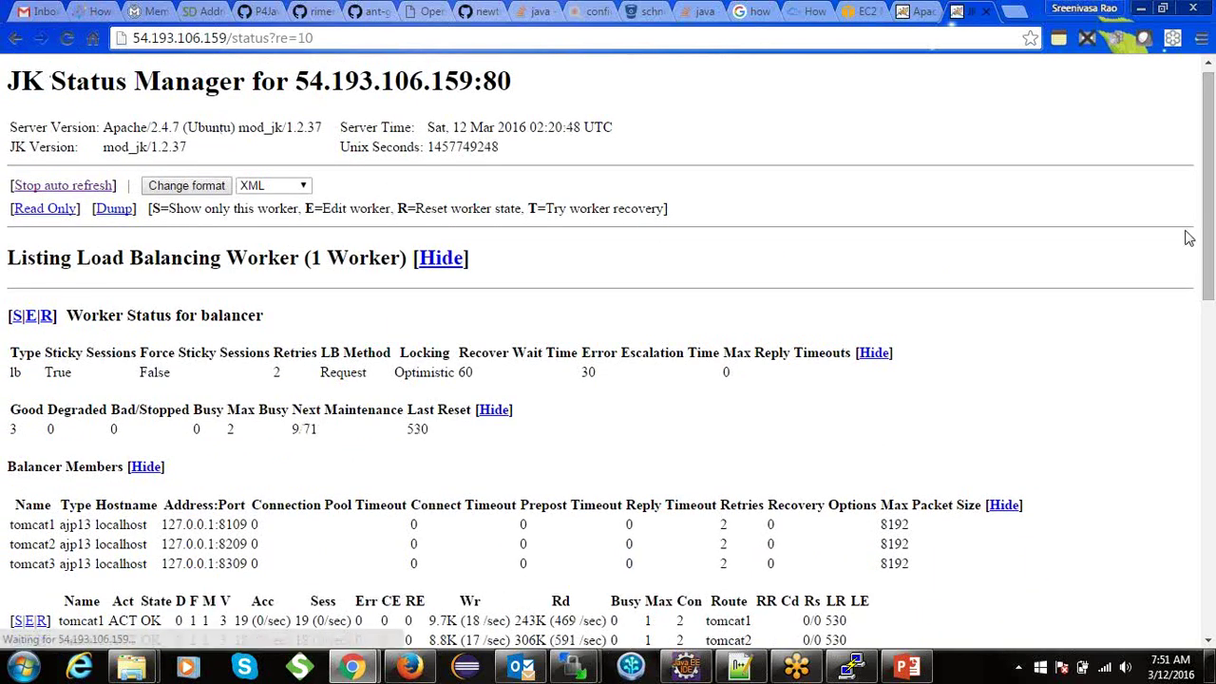
{"action": "left_click_drag", "start_coordinate": [1209, 228], "coordinate": [1210, 335]}
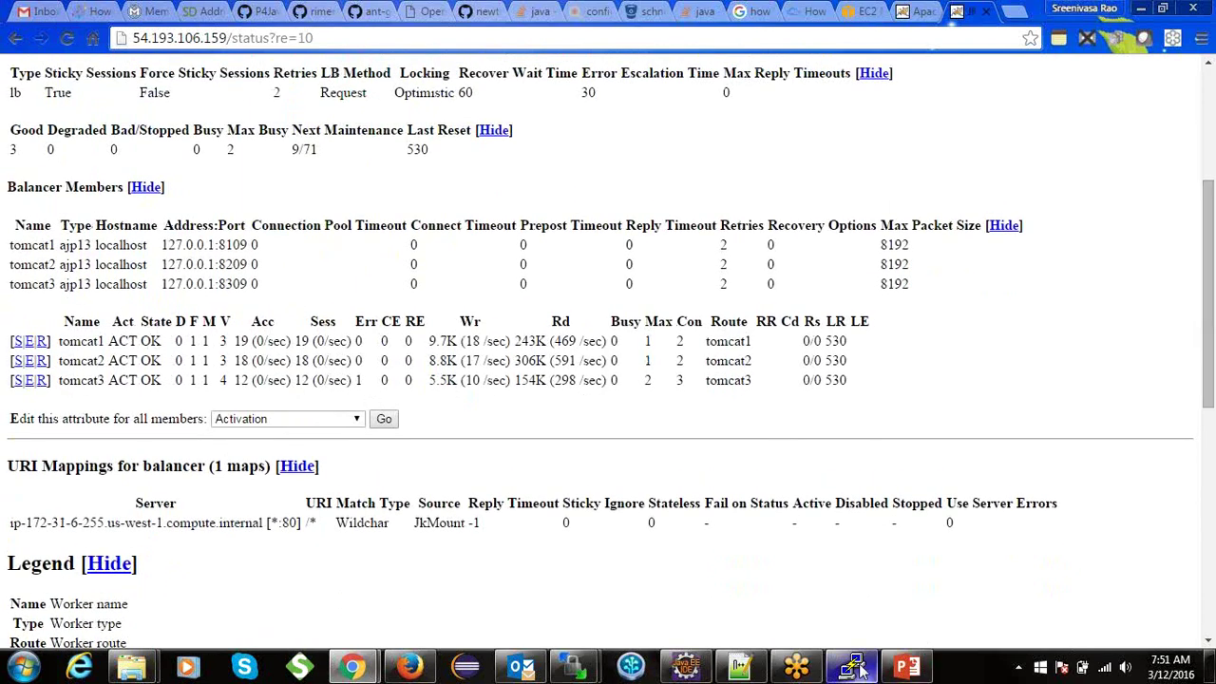
{"action": "mouse_move", "coordinate": [857, 667]}
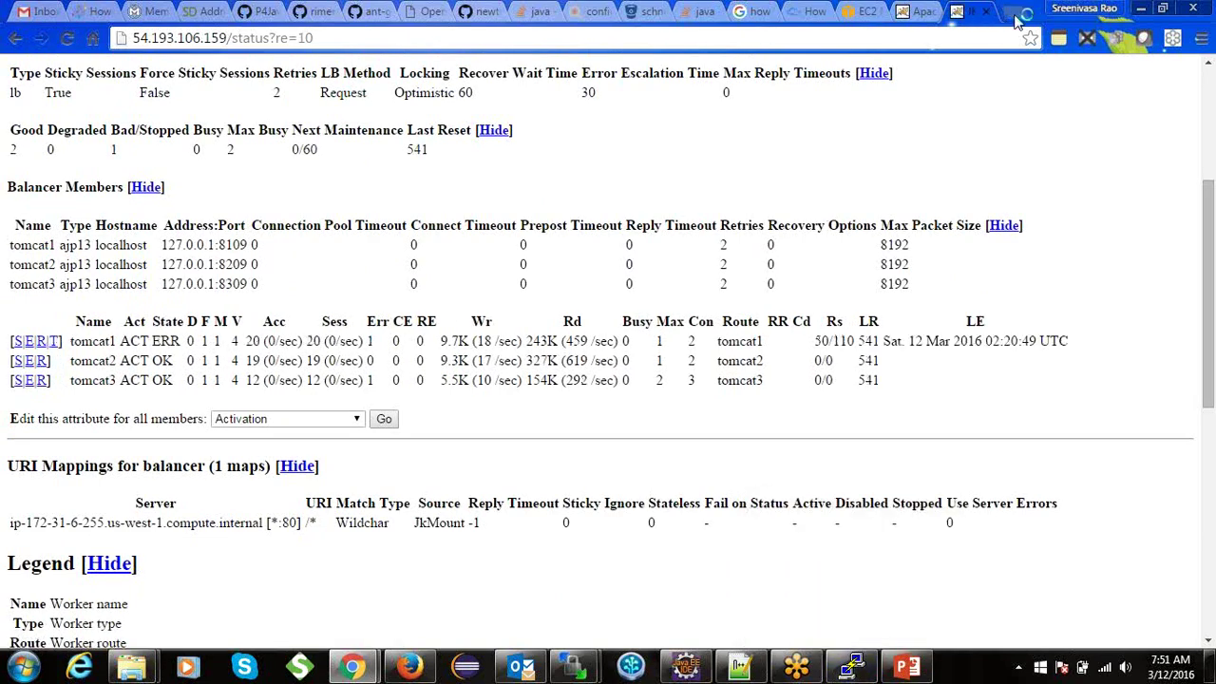
{"action": "left_click", "coordinate": [1015, 11]}
{"action": "type", "text": "http://54.193.106.159/"}
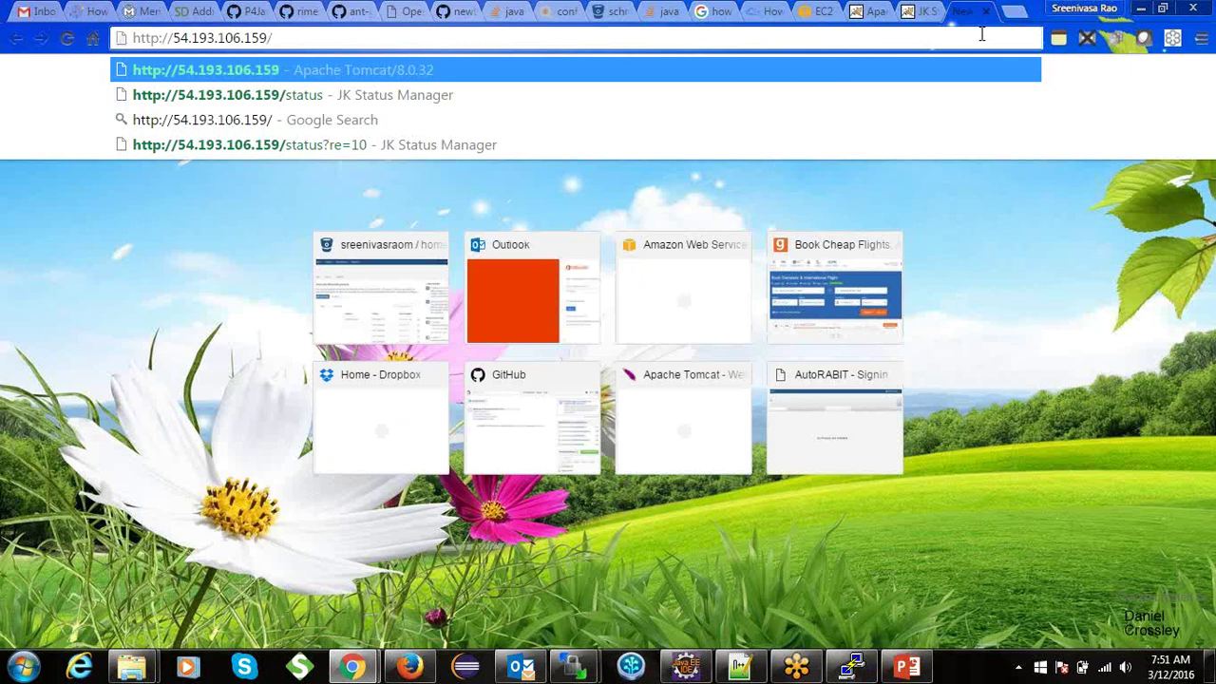
{"action": "key", "text": "BackSpace"}
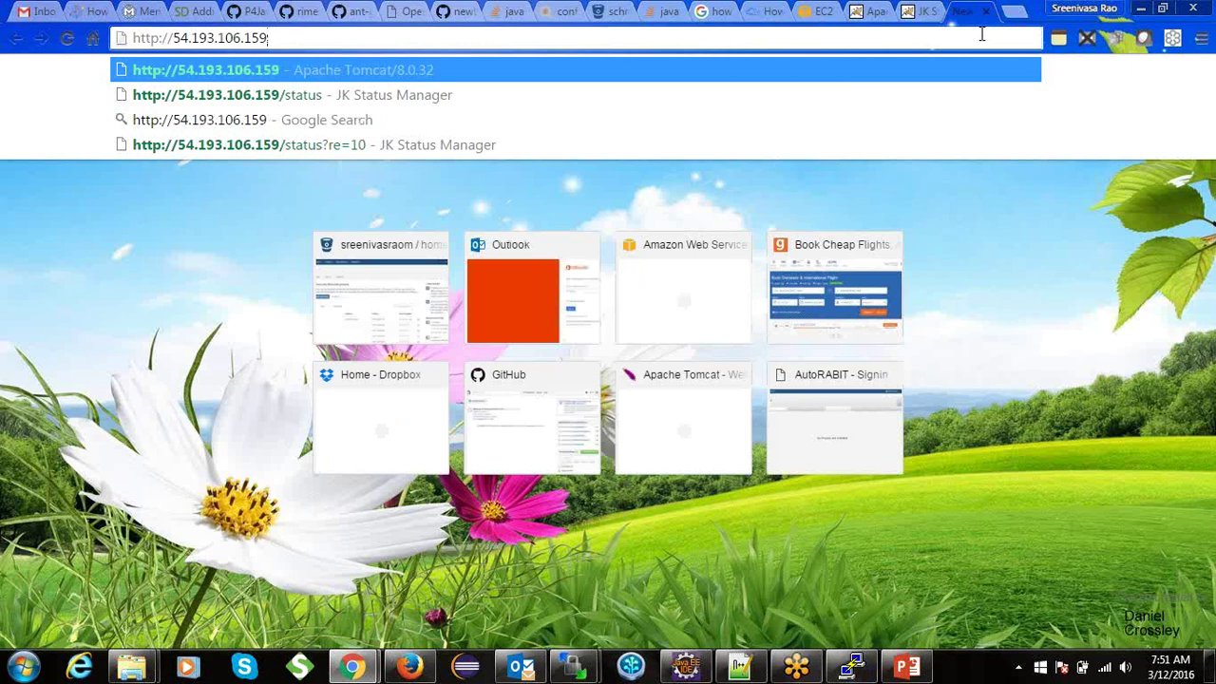
{"action": "type", "text": ":8181"}
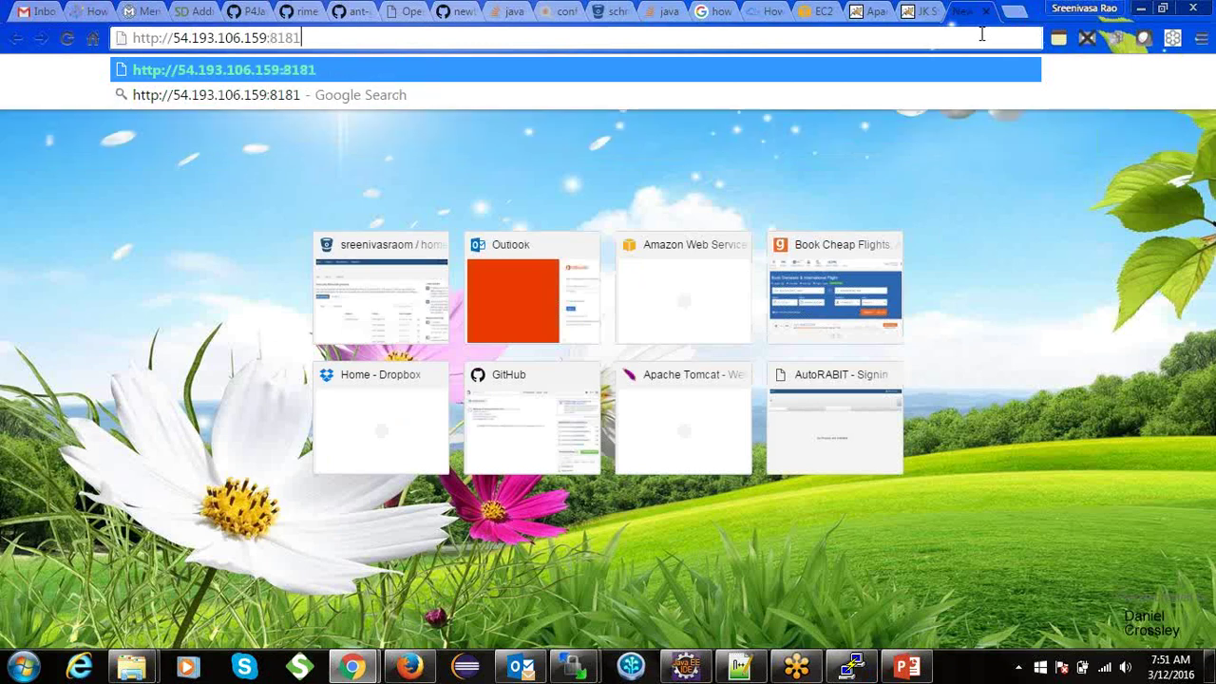
{"action": "key", "text": "Return"}
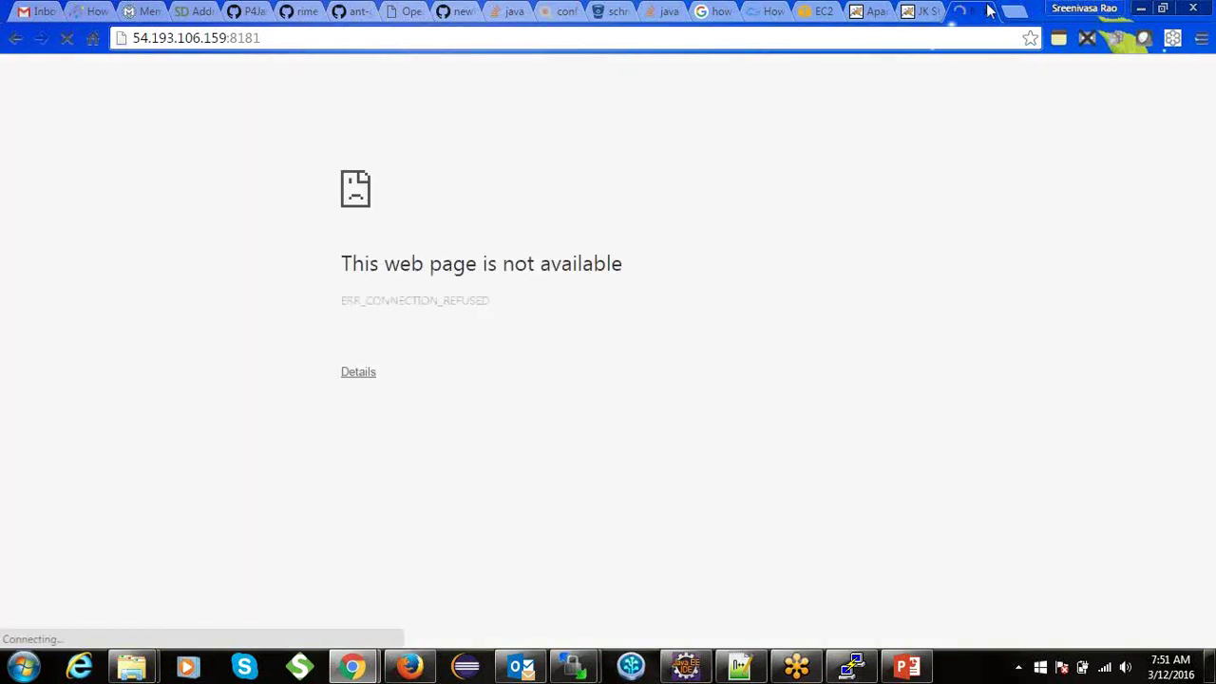
{"action": "left_click", "coordinate": [987, 12]}
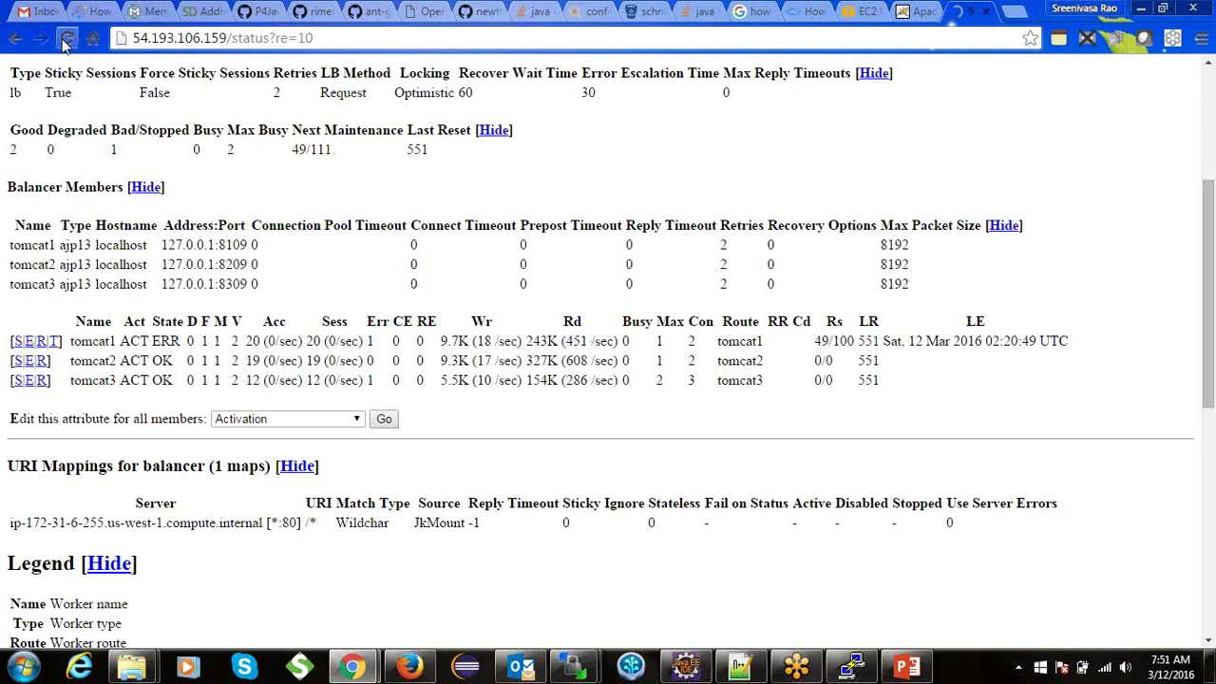
Note tomcat1 ERR and tomcat2/tomcat3 OK, then reload the welcome page to show Instance2.
{"action": "double_click", "coordinate": [156, 341]}
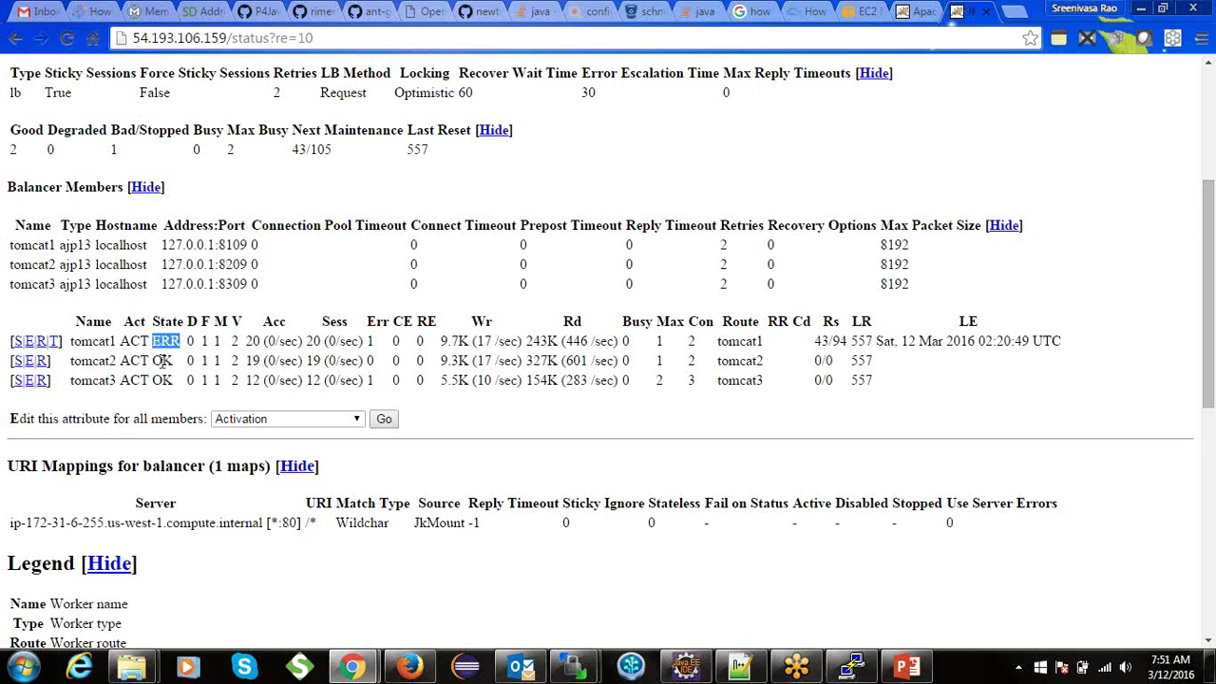
{"action": "double_click", "coordinate": [161, 361]}
{"action": "double_click", "coordinate": [162, 380]}
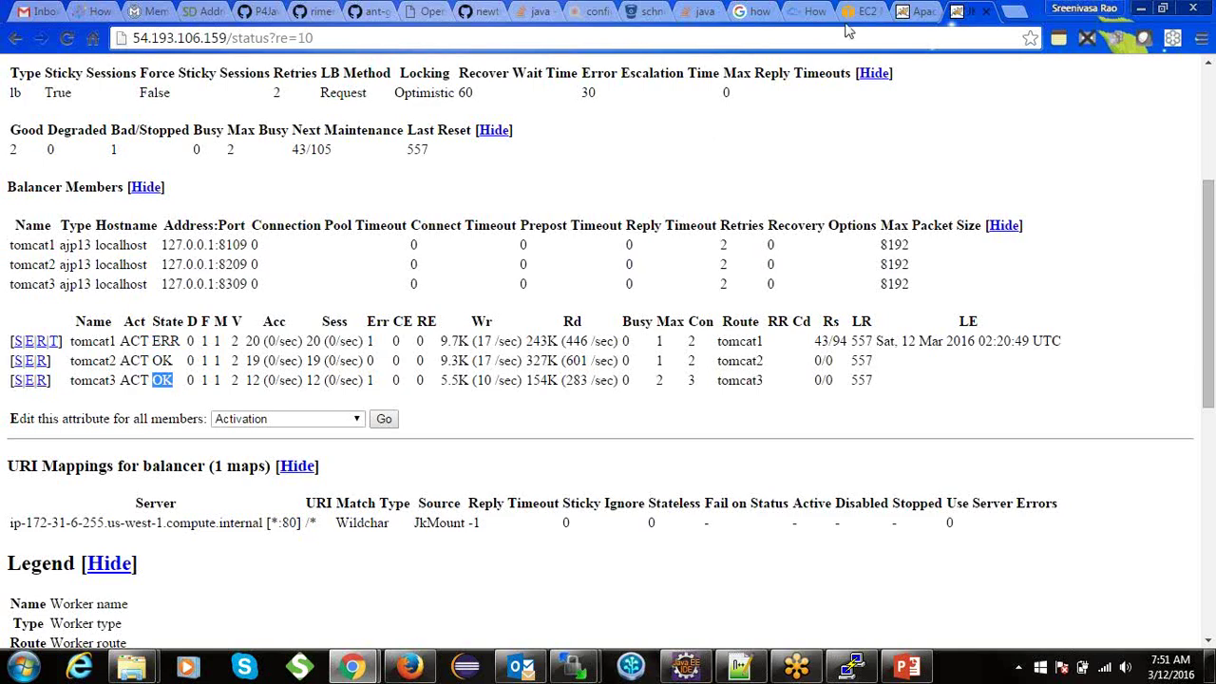
{"action": "left_click", "coordinate": [920, 12]}
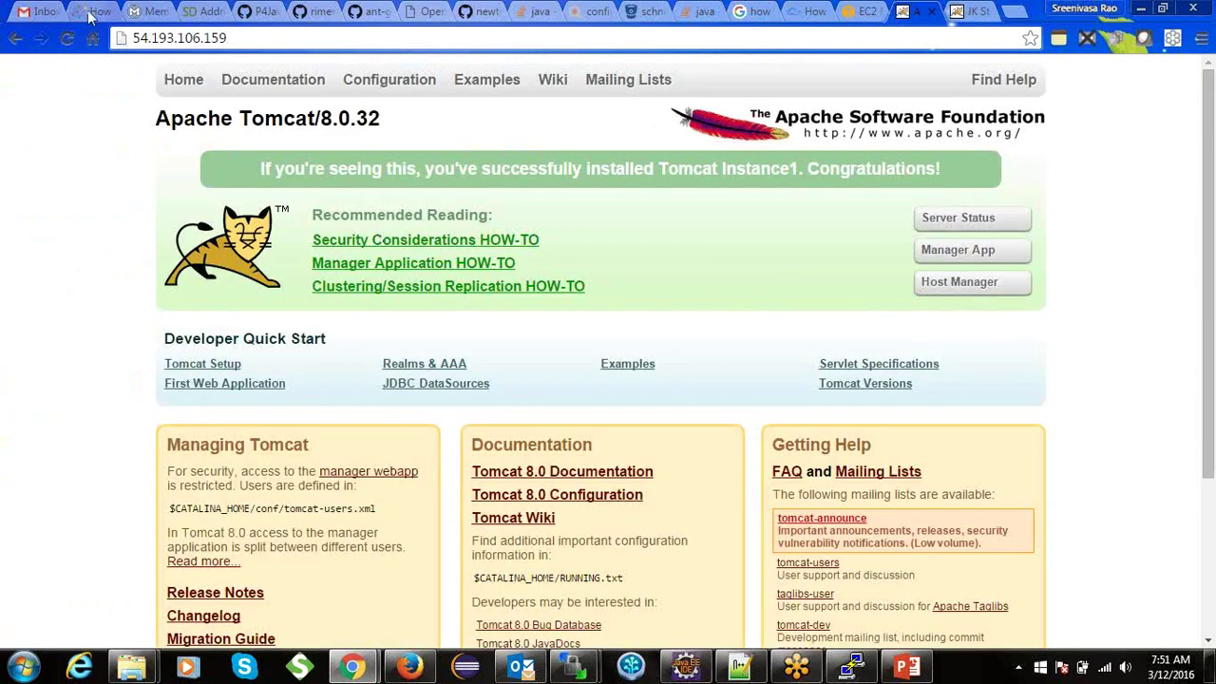
{"action": "left_click", "coordinate": [68, 39]}
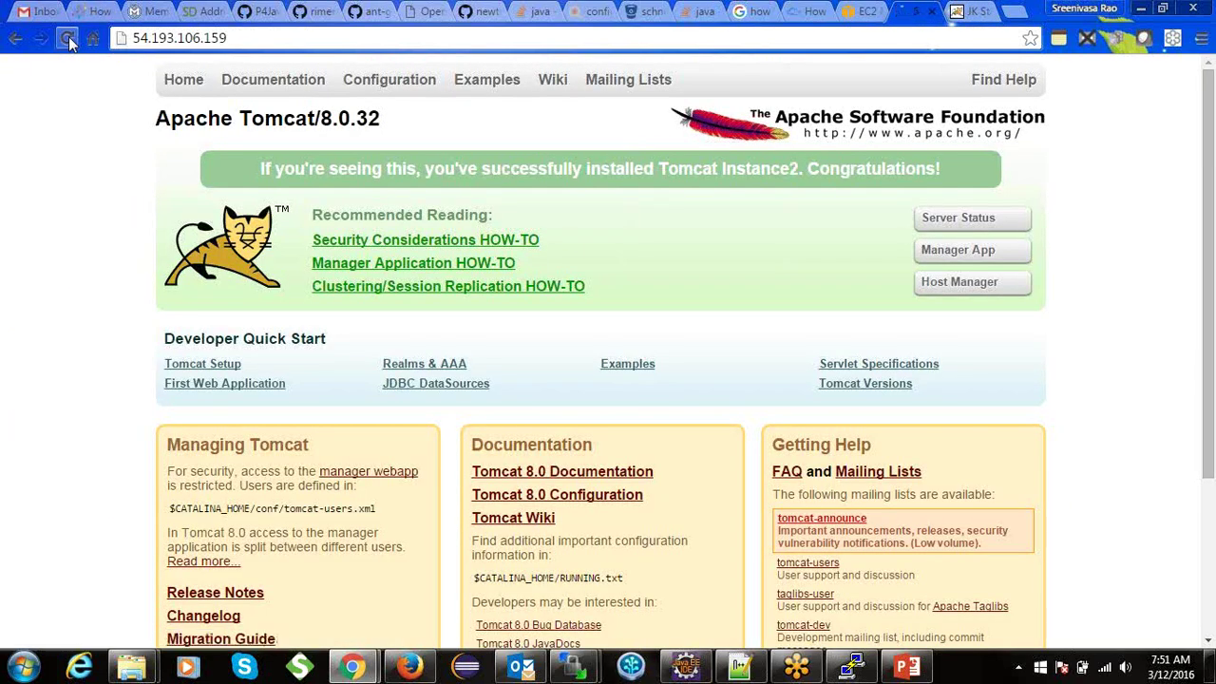
Run ./startup-instance2 until it reports Tomcat started, then ./shutdown-instance2 to stop it.
{"action": "left_click", "coordinate": [849, 668]}
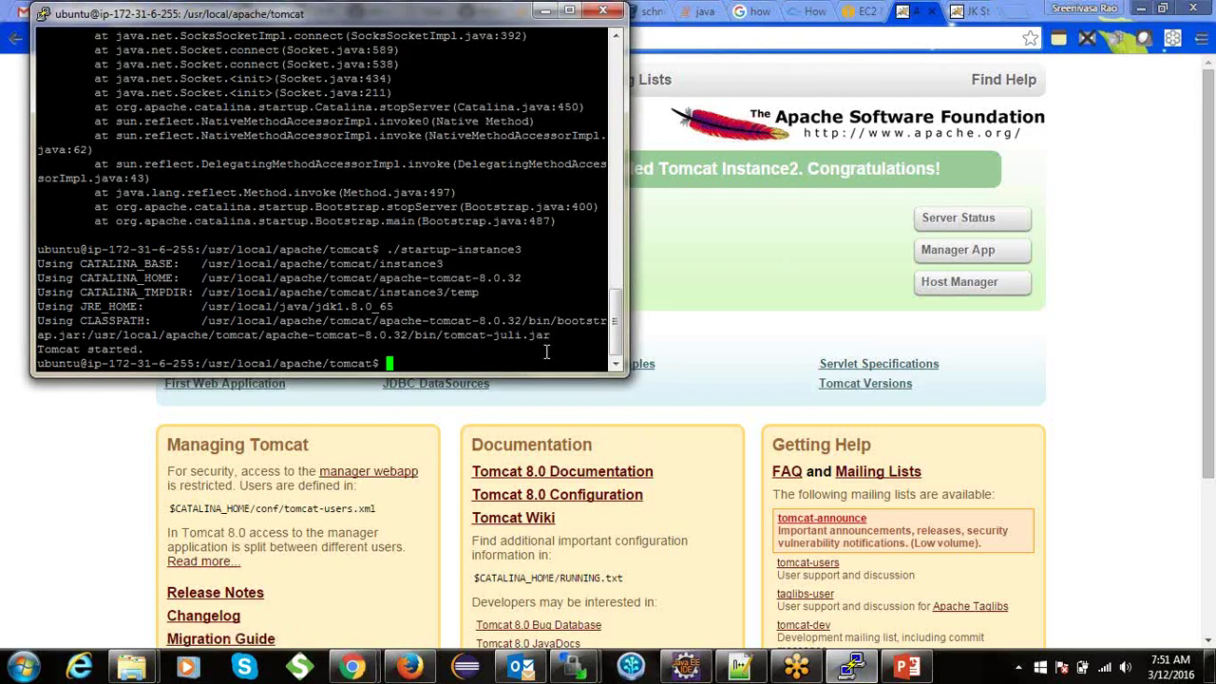
{"action": "key", "text": "Up"}
{"action": "key", "text": "BackSpace"}
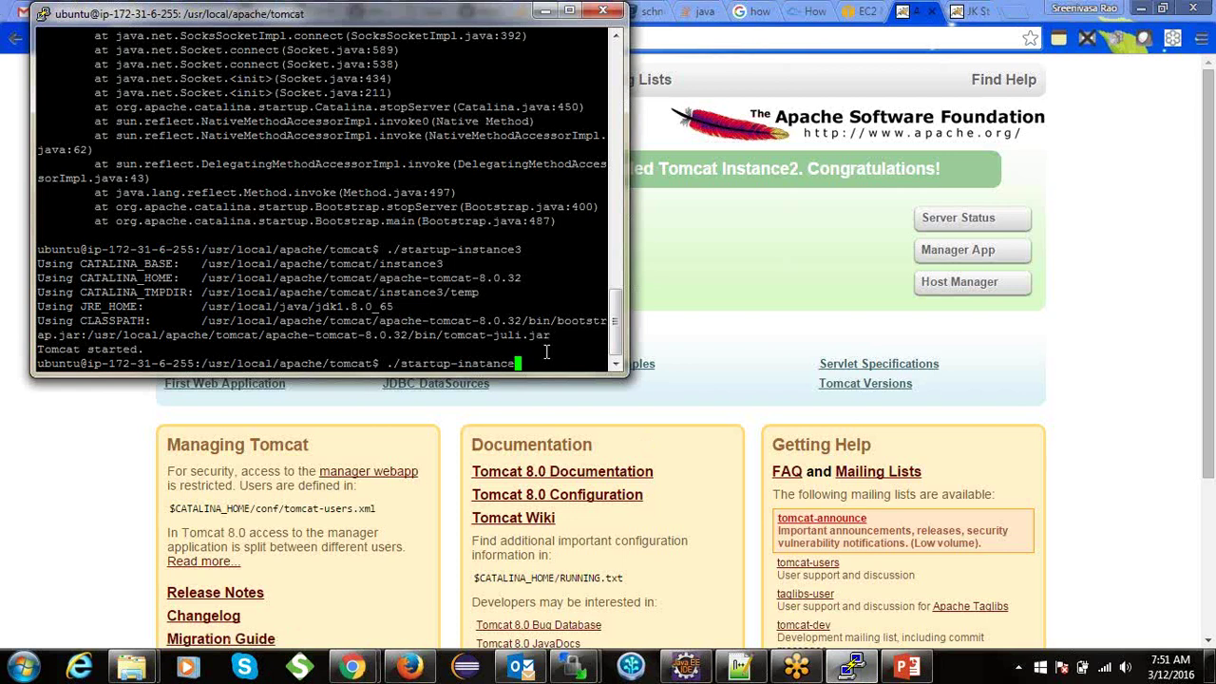
{"action": "type", "text": "2"}
{"action": "key", "text": "Return"}
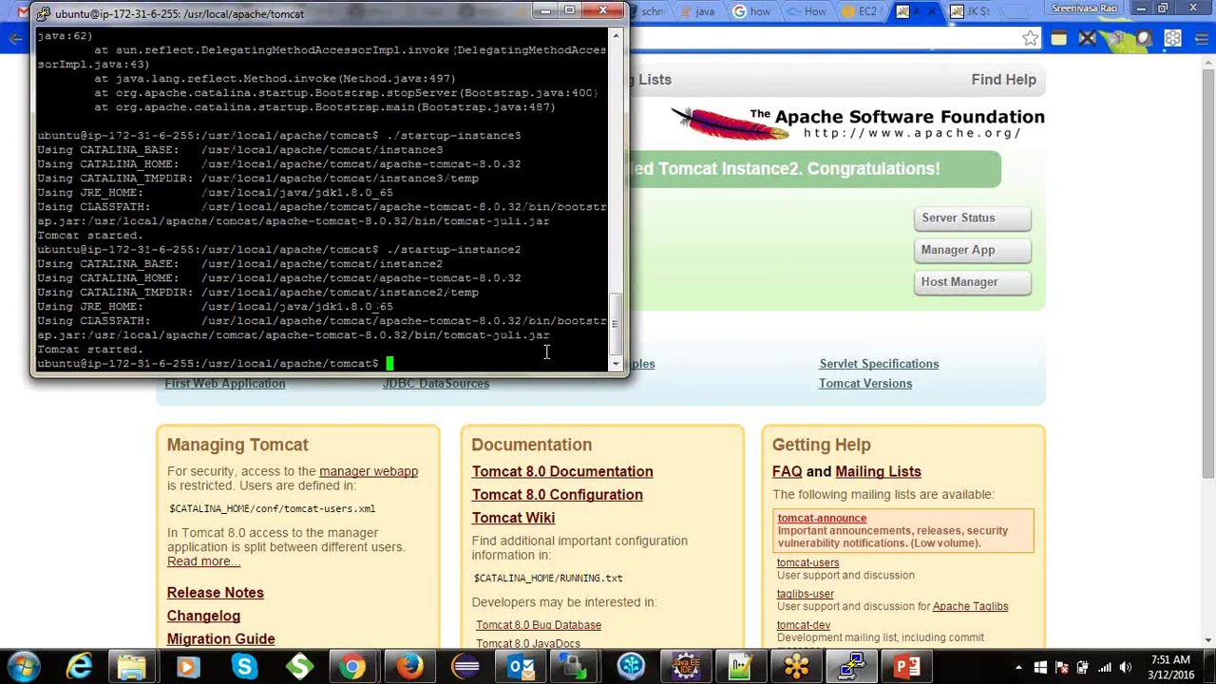
{"action": "type", "text": "./shutdown-instance2"}
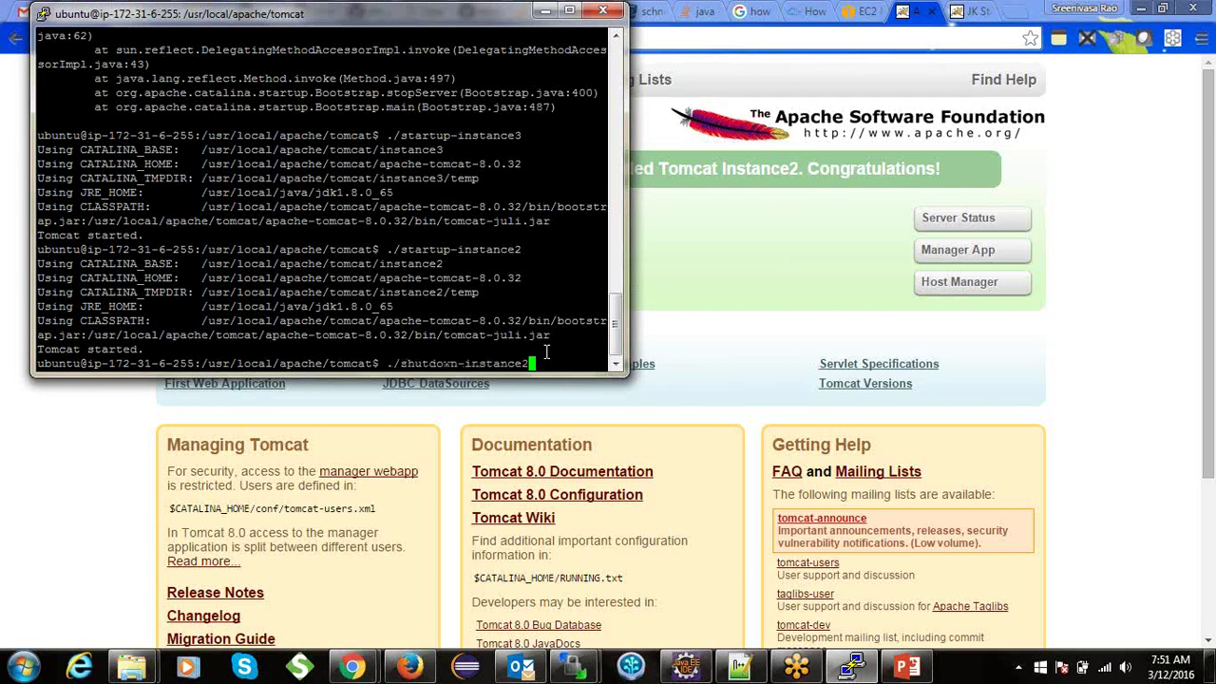
{"action": "key", "text": "Return"}
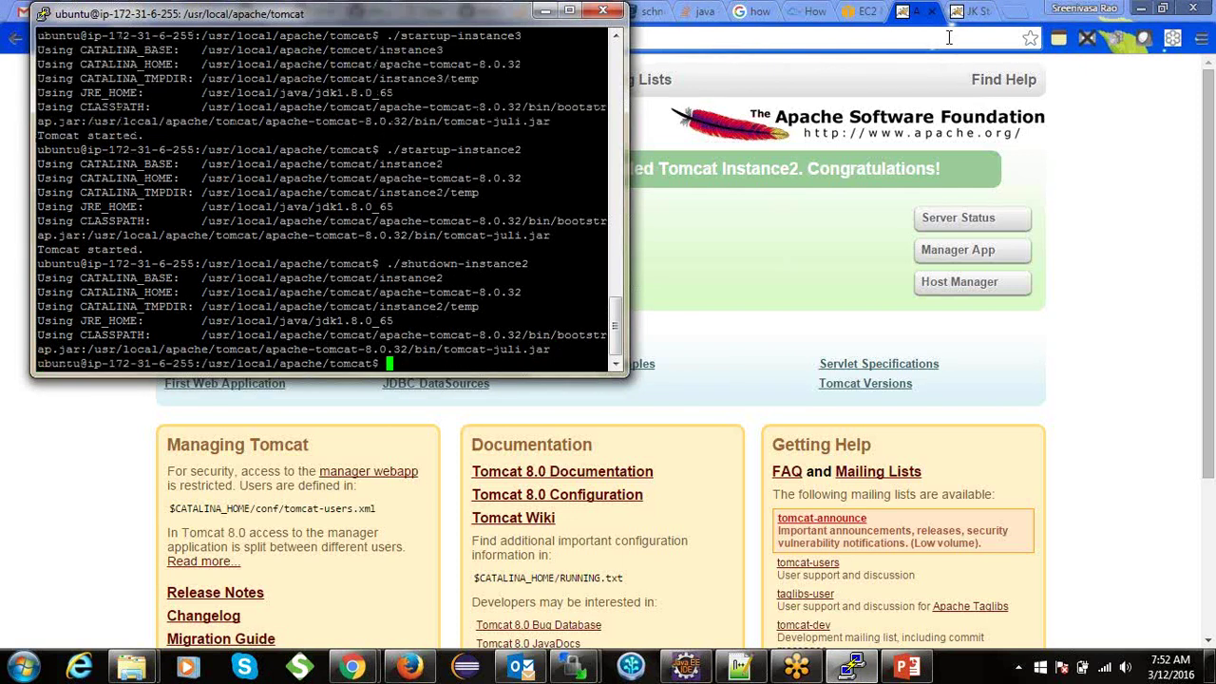
Reload the Tomcat welcome page twice to confirm Instance3 now answers.
{"action": "left_click", "coordinate": [949, 38]}
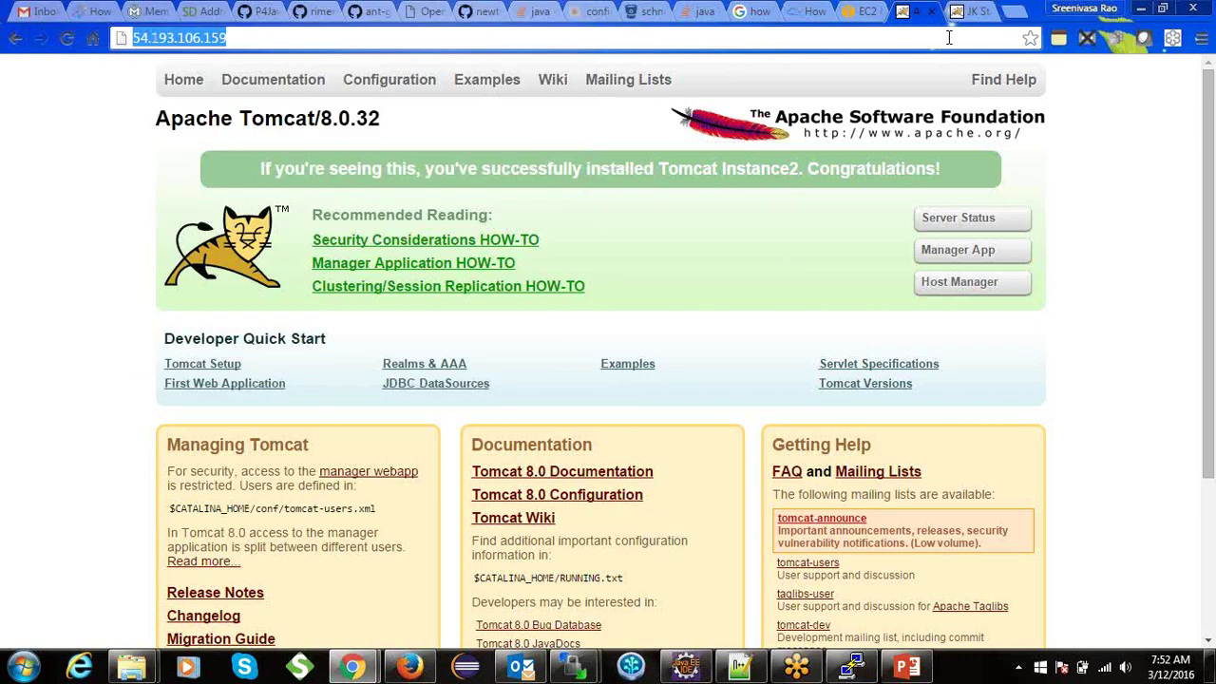
{"action": "left_click", "coordinate": [67, 39]}
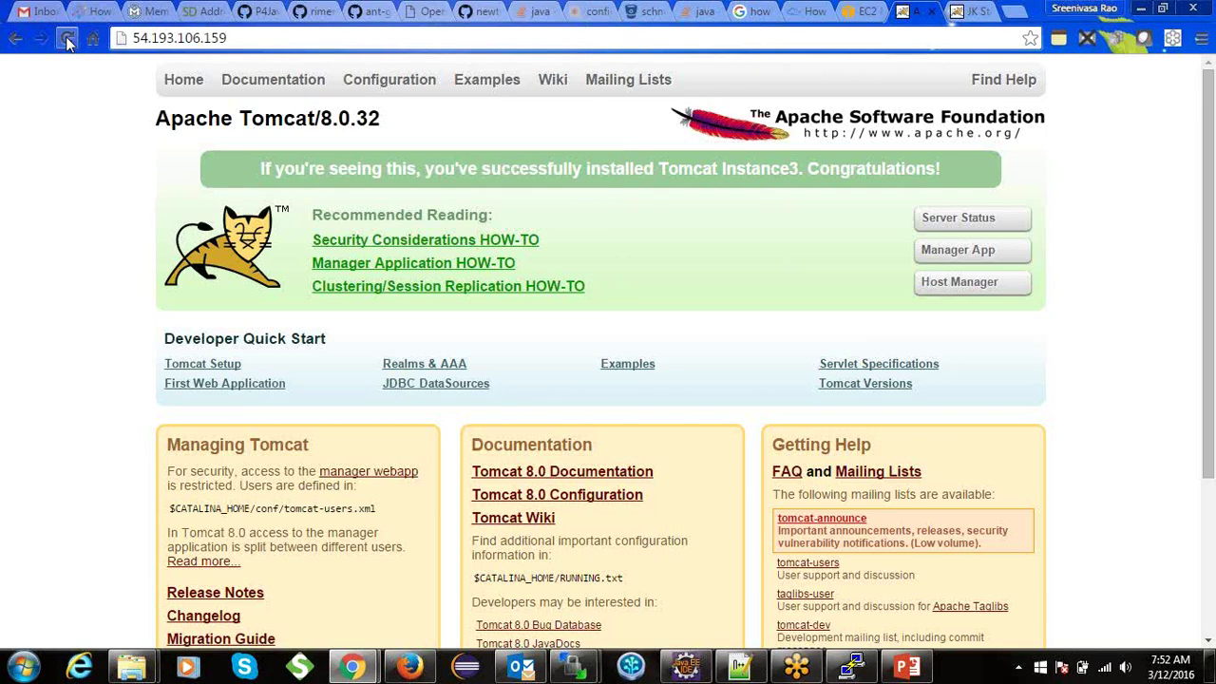
{"action": "left_click", "coordinate": [66, 40]}
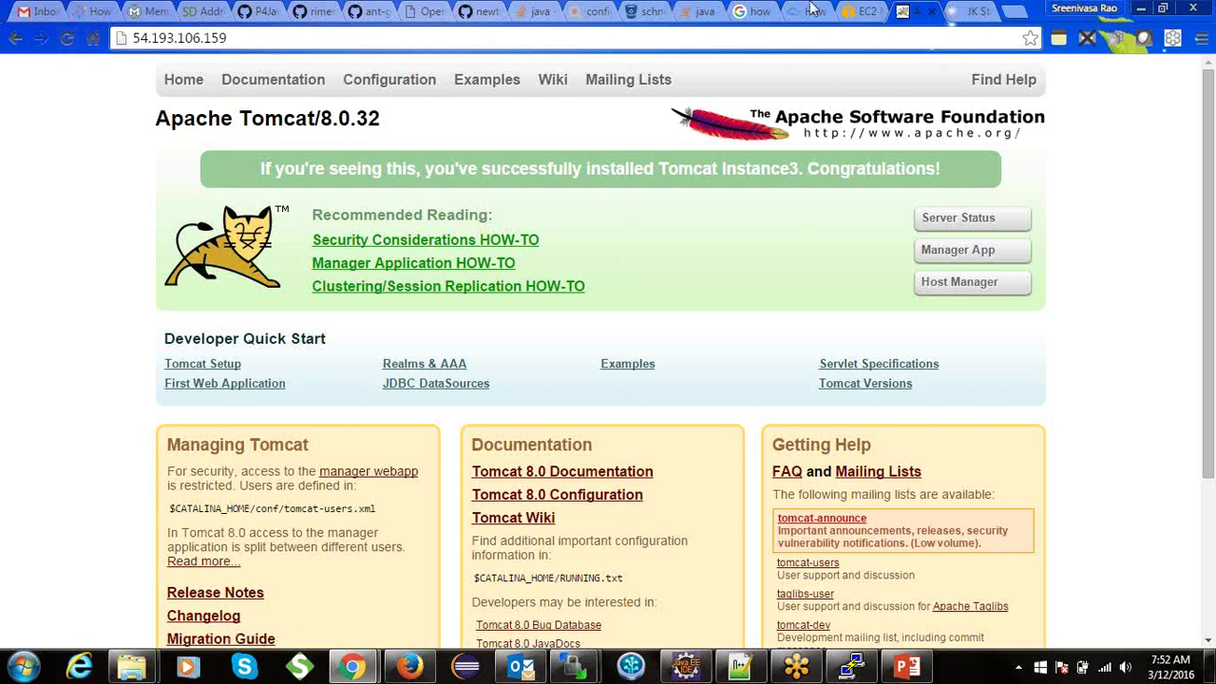
Refresh the JK status page to see tomcat2 flagged ERR alongside tomcat1.
{"action": "left_click", "coordinate": [970, 11]}
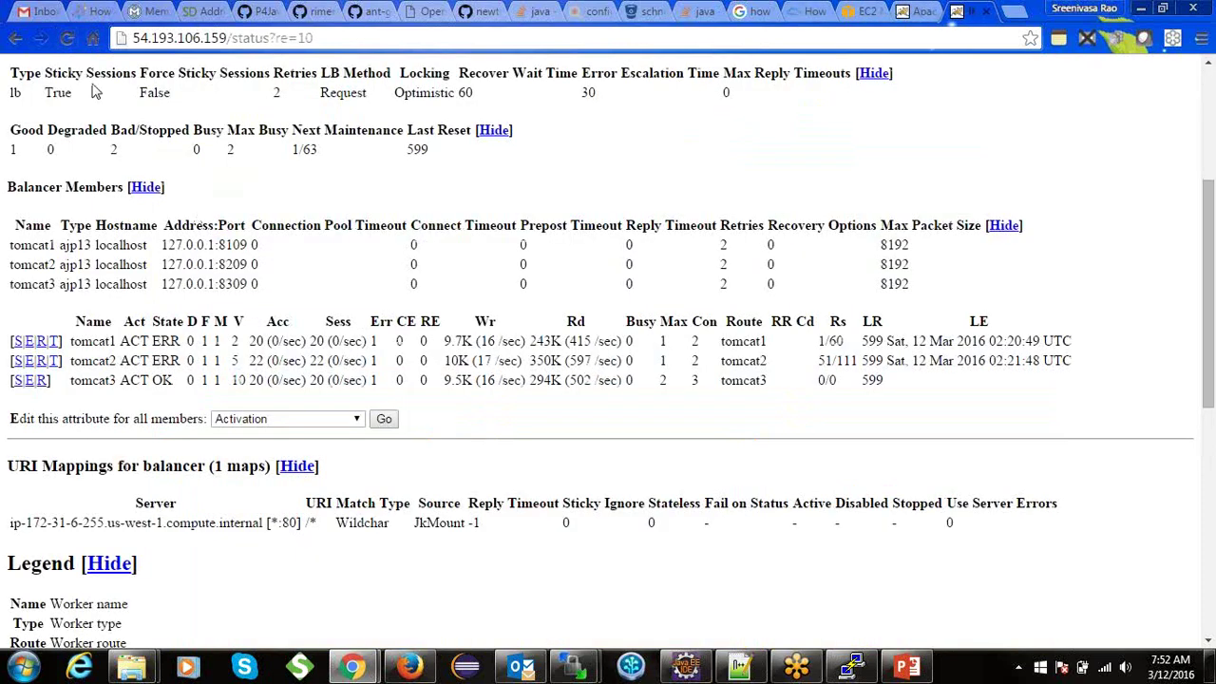
{"action": "left_click", "coordinate": [66, 38]}
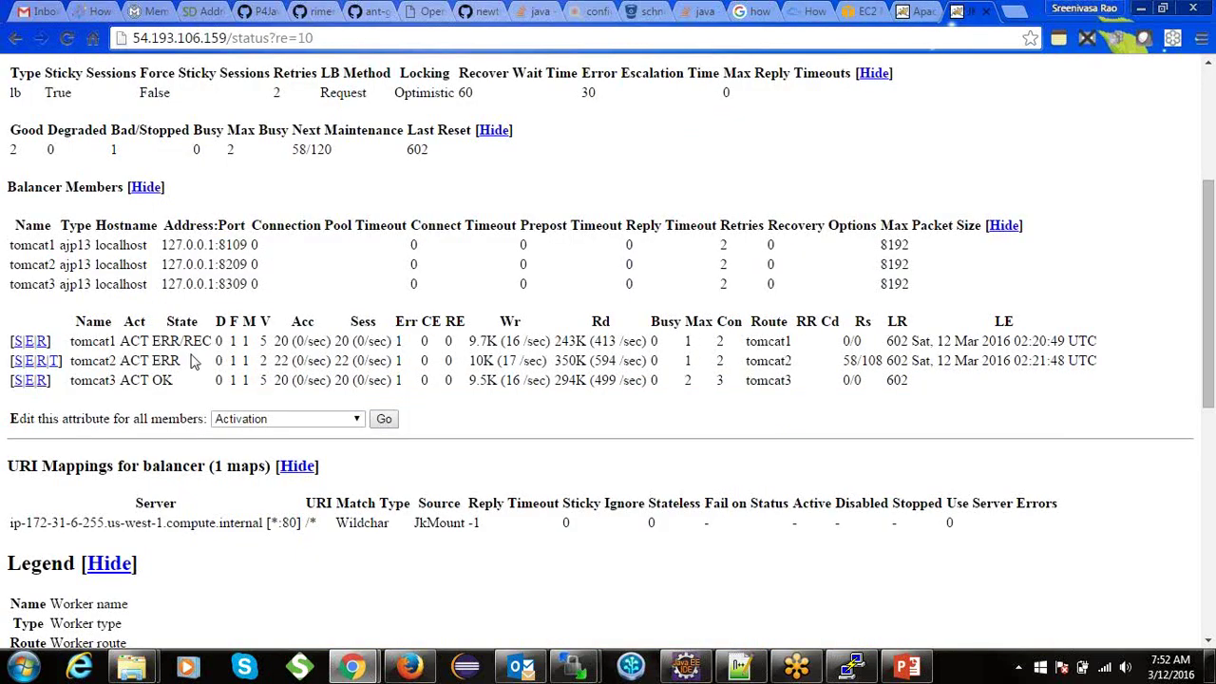
{"action": "left_click_drag", "start_coordinate": [152, 340], "coordinate": [202, 342]}
{"action": "left_click", "coordinate": [163, 380]}
Run ./startup-instance1 and ./startup-instance2 so each reports Tomcat started.
{"action": "left_click", "coordinate": [852, 667]}
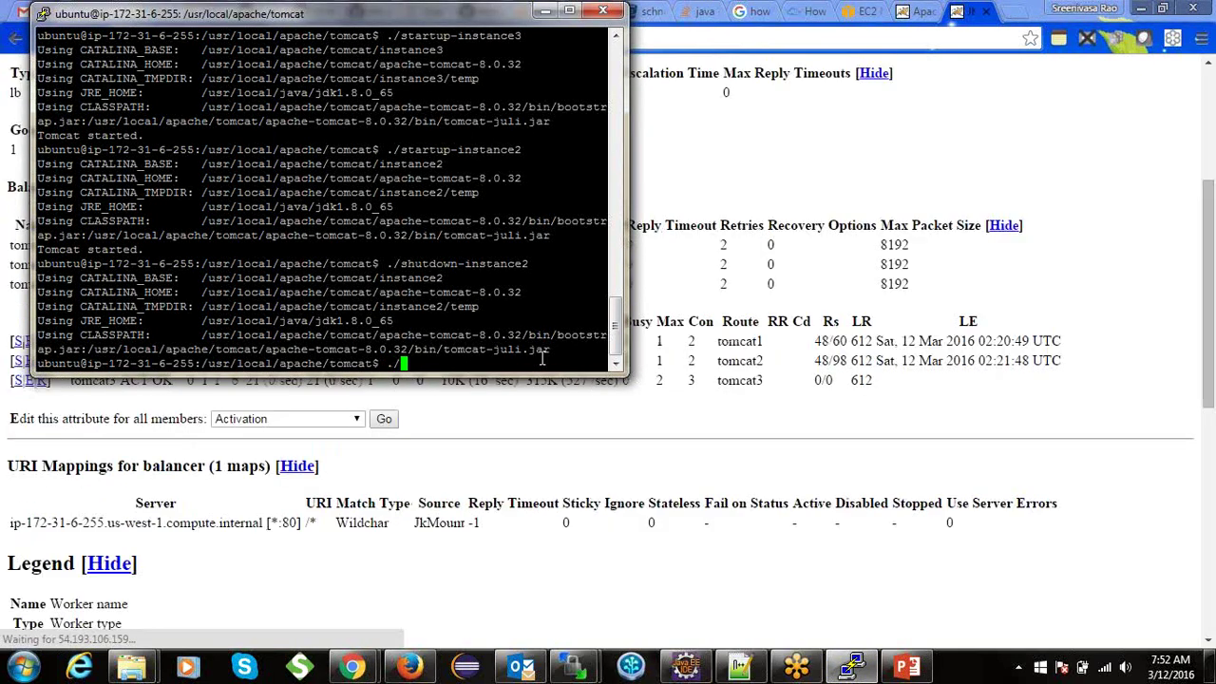
{"action": "type", "text": "./st"}
{"action": "key", "text": "Tab"}
{"action": "type", "text": "1"}
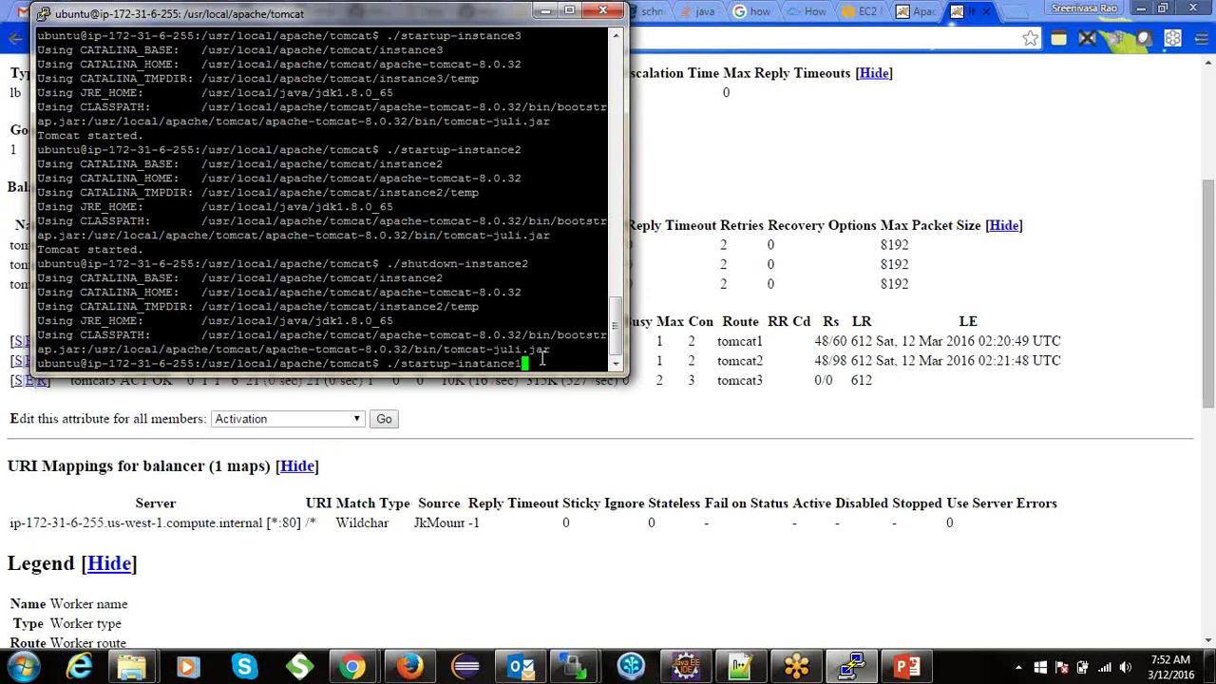
{"action": "key", "text": "Return"}
{"action": "key", "text": "Up"}
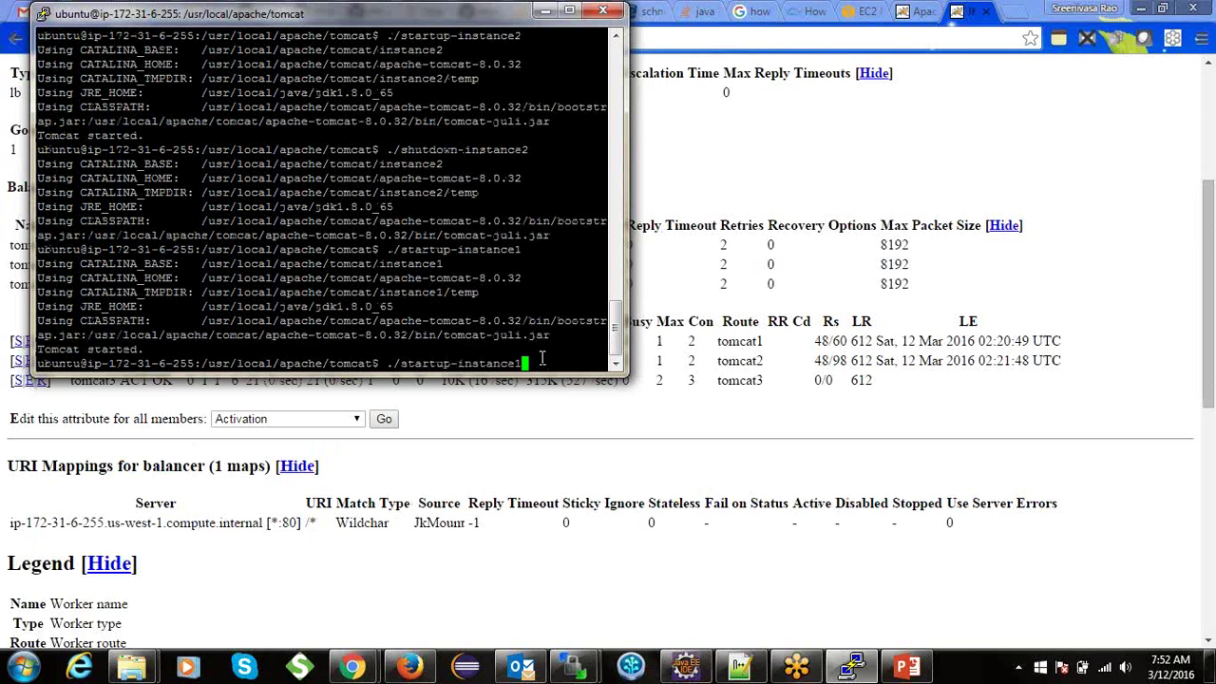
{"action": "type", "text": "2"}
{"action": "key", "text": "Return"}
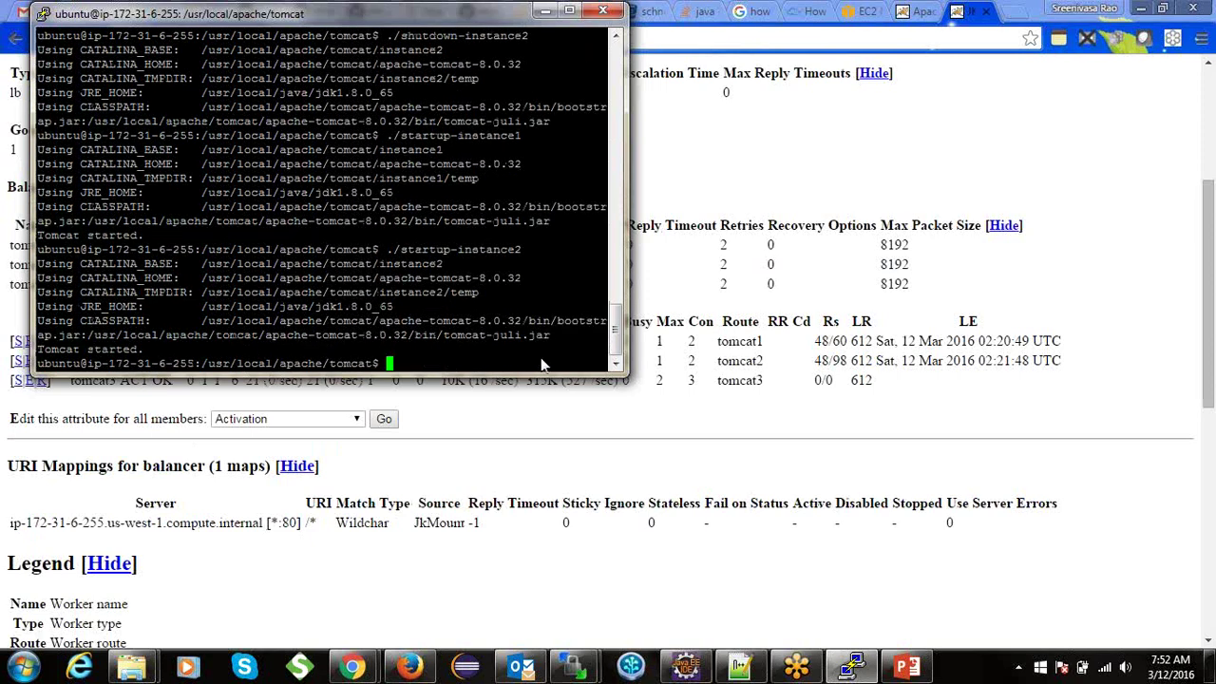
Refresh the JK status page several times, which still shows tomcat1 and tomcat2 as ERR.
{"action": "left_click", "coordinate": [689, 265]}
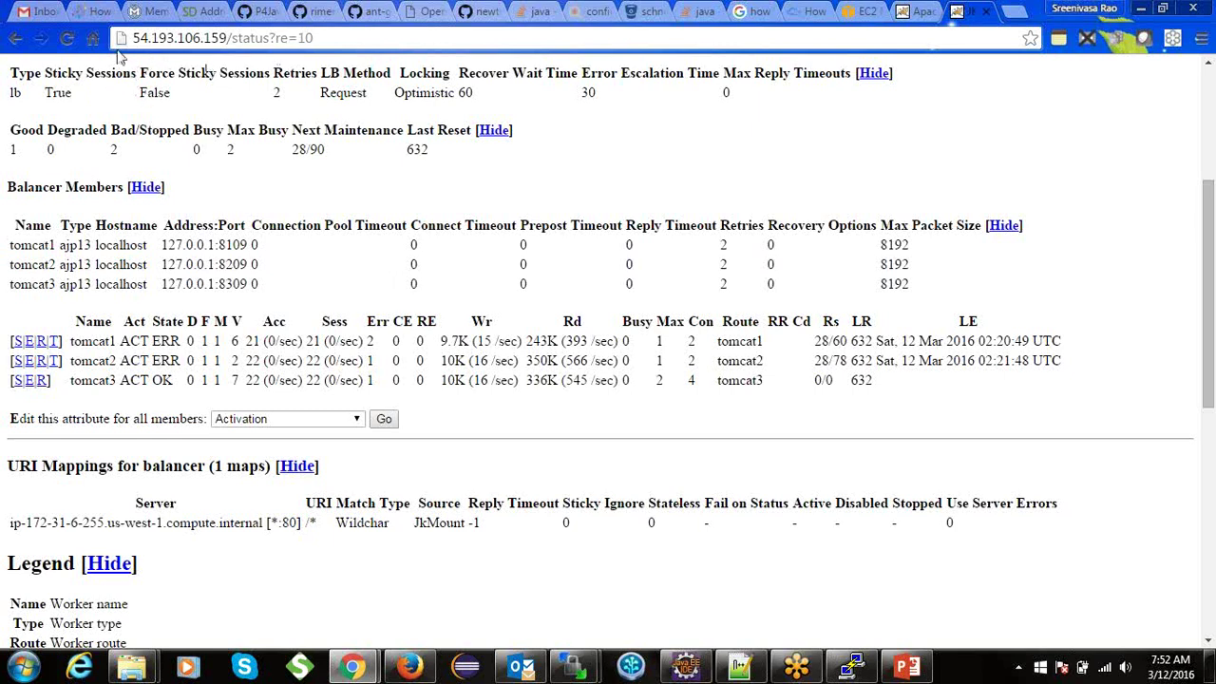
{"action": "left_click", "coordinate": [67, 41]}
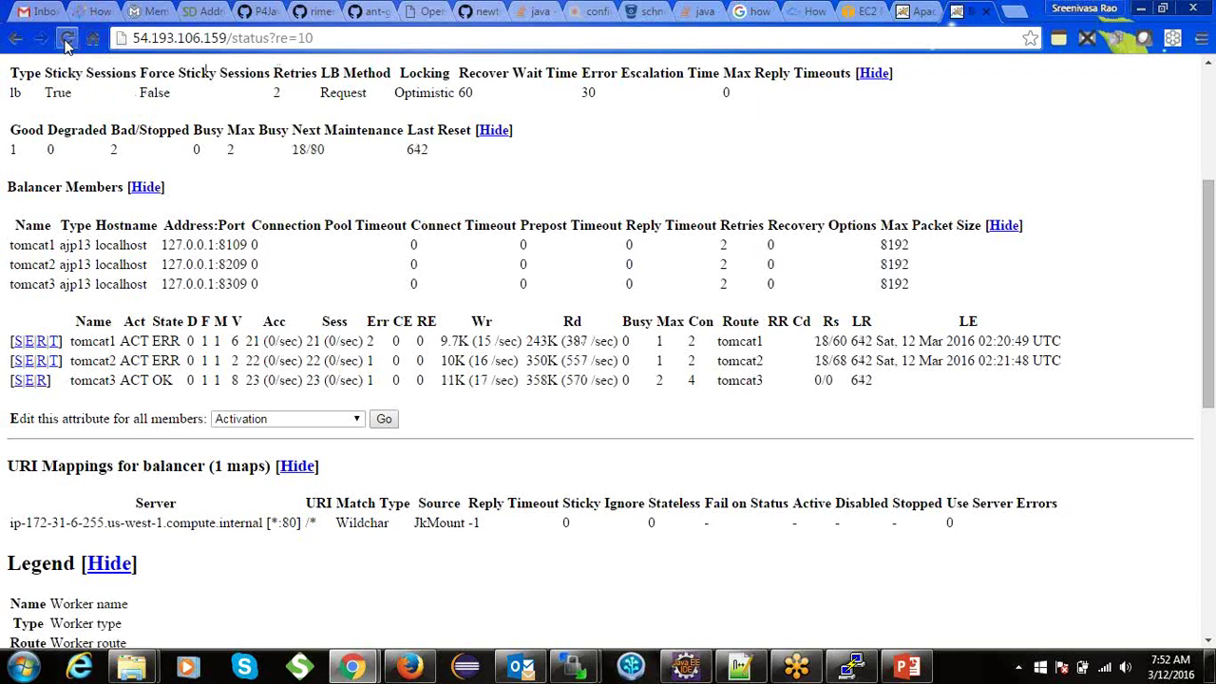
{"action": "left_click", "coordinate": [66, 42]}
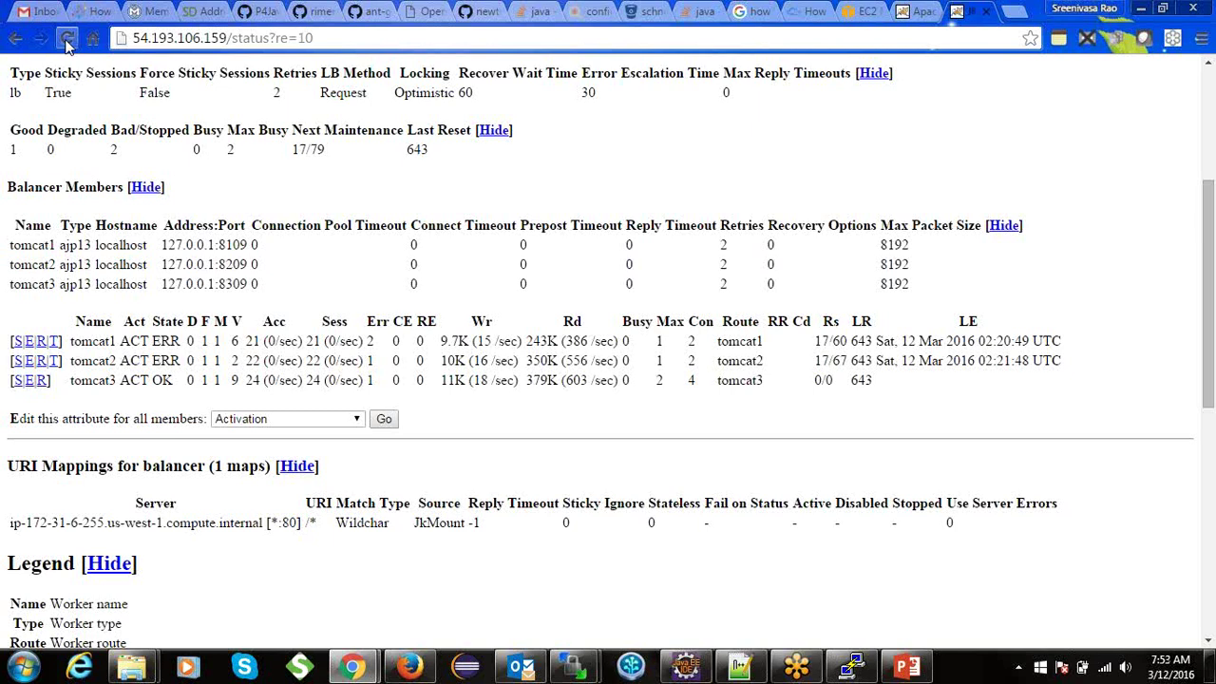
{"action": "left_click", "coordinate": [66, 43]}
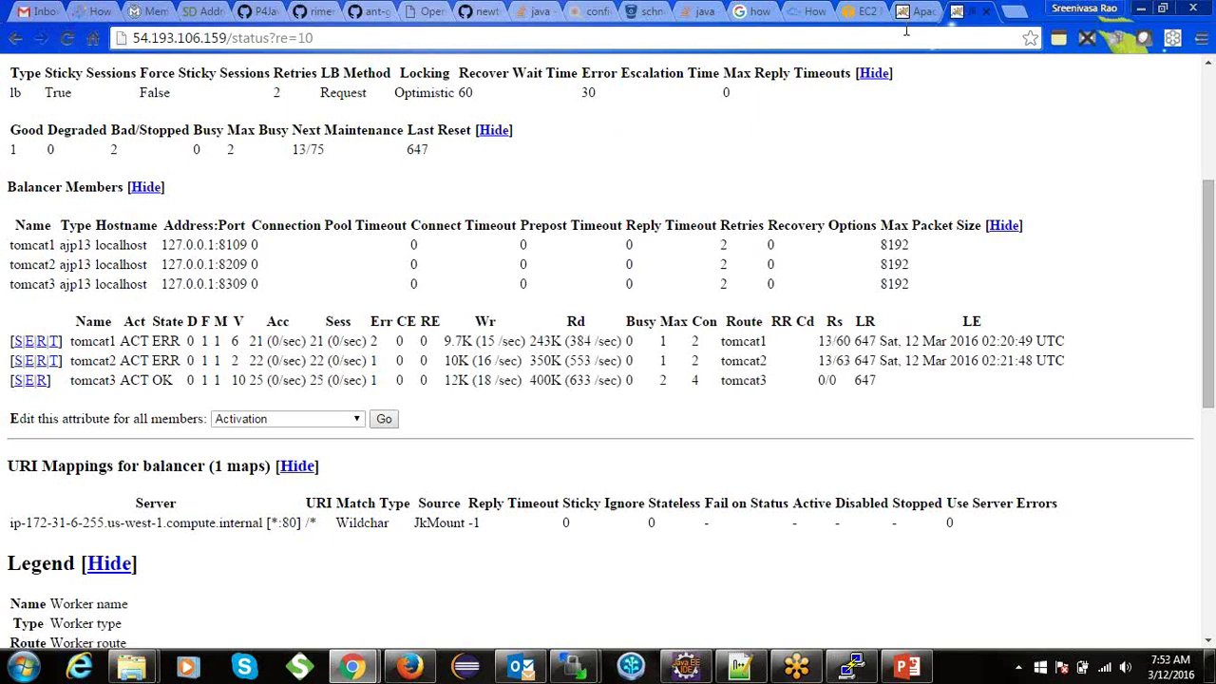
{"action": "left_click", "coordinate": [339, 41]}
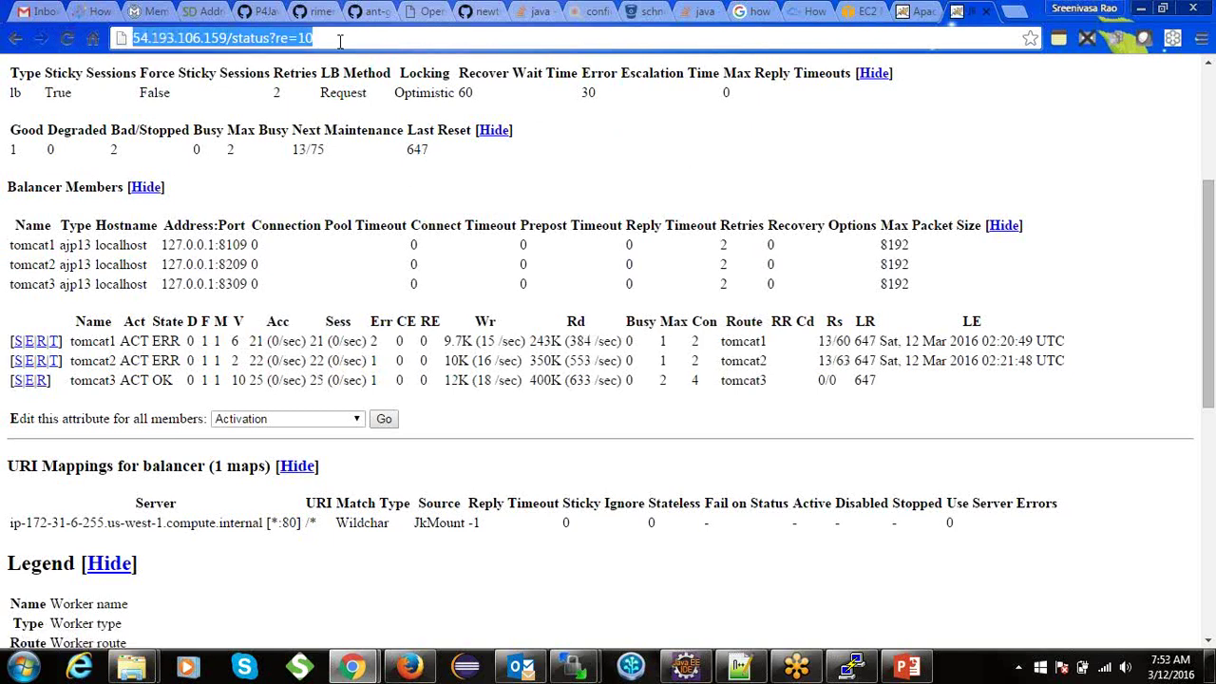
{"action": "key", "text": "Return"}
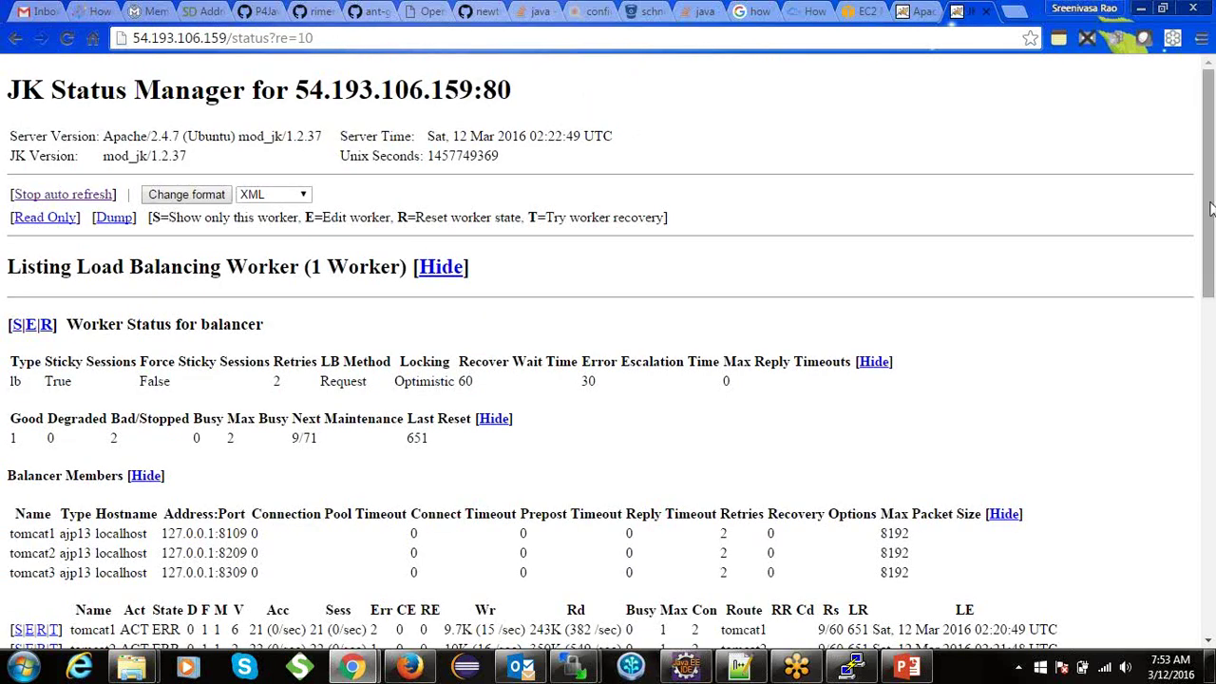
{"action": "left_click_drag", "start_coordinate": [1209, 207], "coordinate": [1209, 259]}
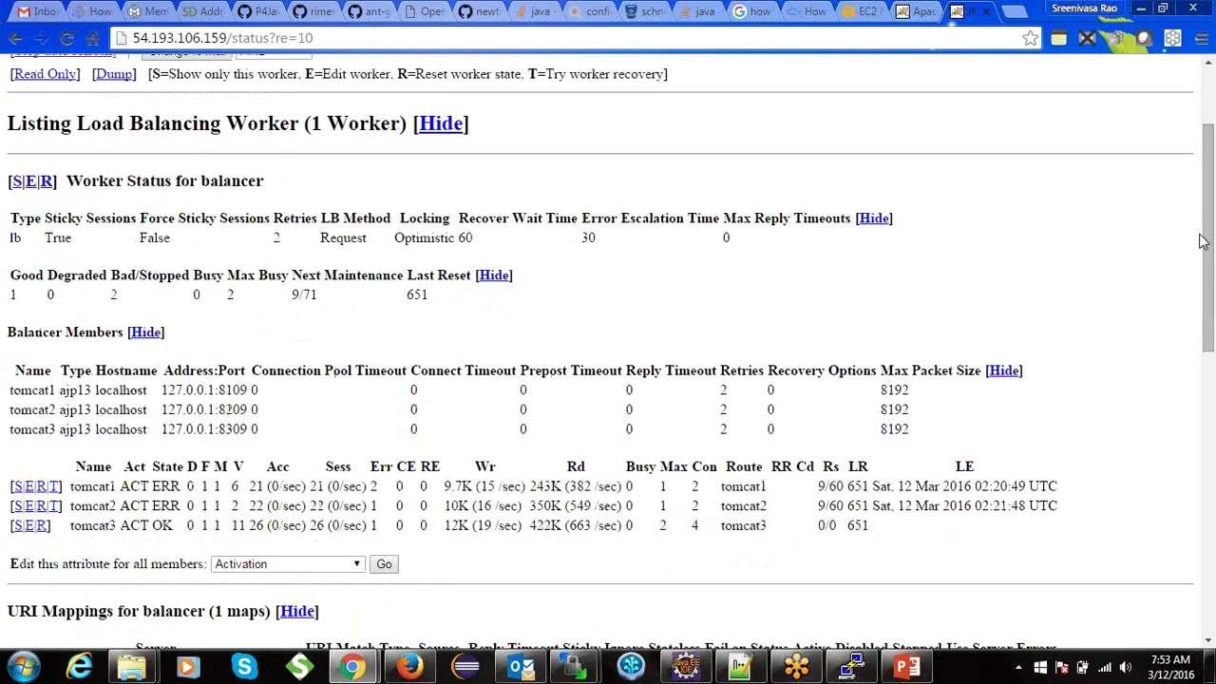
{"action": "left_click", "coordinate": [913, 11]}
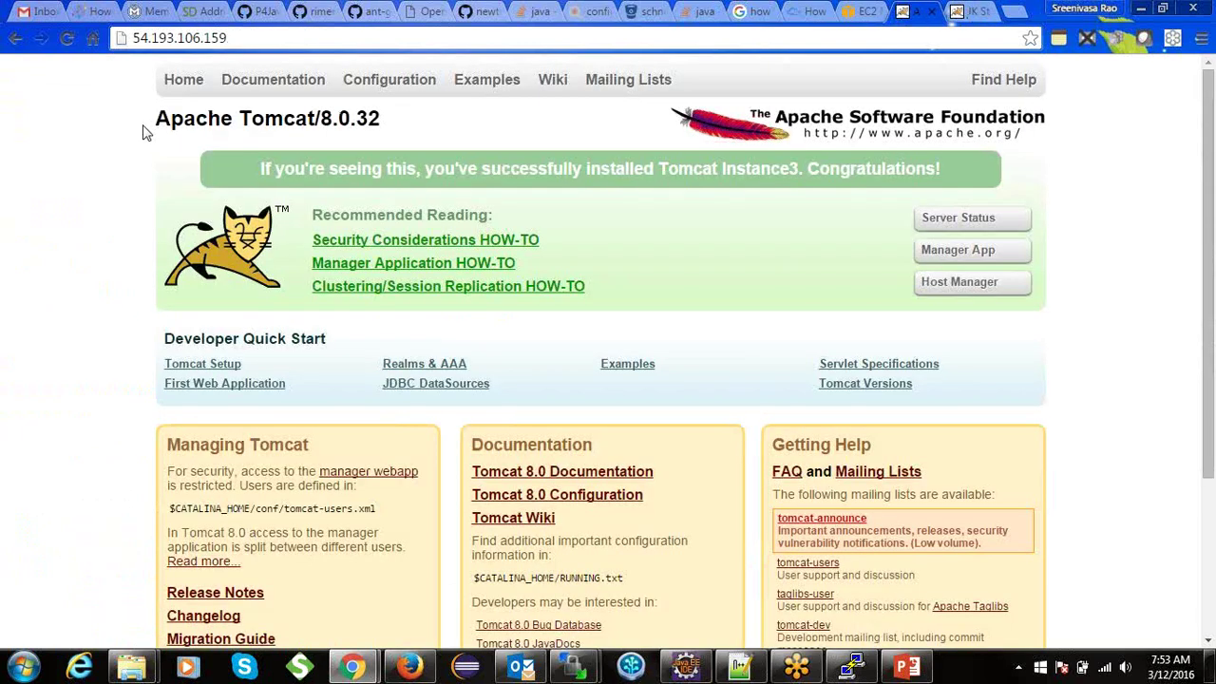
Reload the balanced welcome page repeatedly, watching responses rotate among Instance1, Instance2 and Instance3.
{"action": "left_click", "coordinate": [68, 40]}
{"action": "left_click", "coordinate": [69, 40]}
{"action": "left_click", "coordinate": [68, 40]}
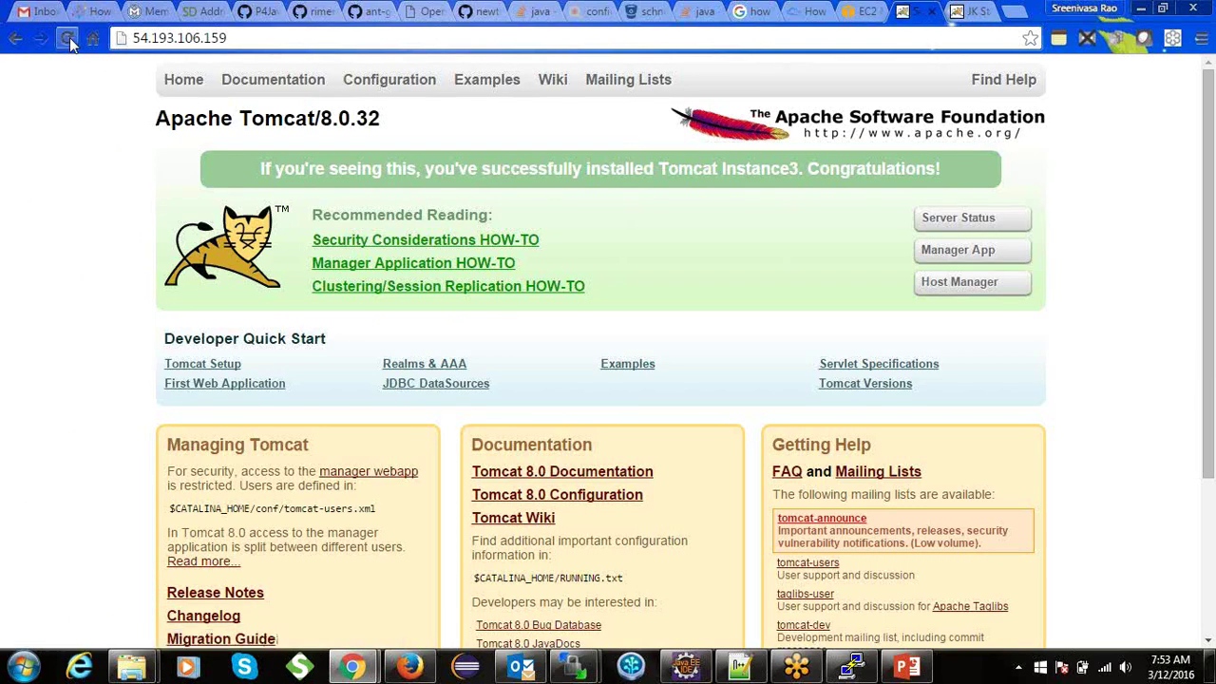
{"action": "left_click", "coordinate": [68, 40]}
{"action": "left_click", "coordinate": [262, 37]}
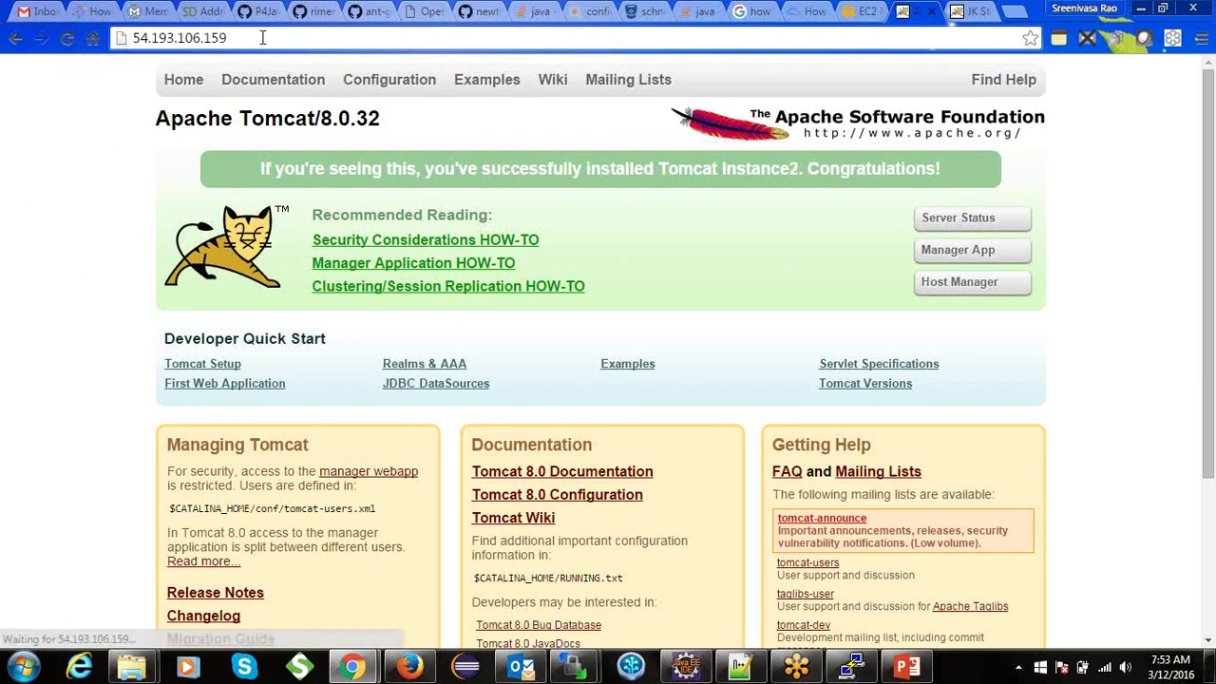
{"action": "key", "text": "Return"}
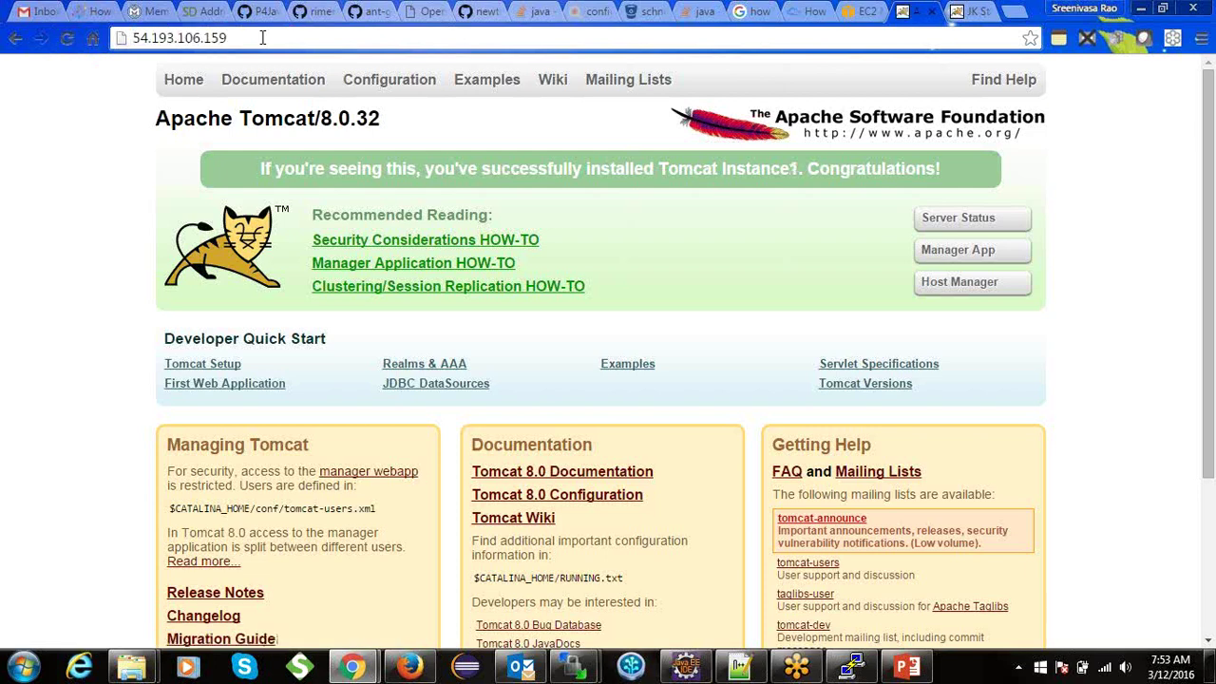
{"action": "left_click", "coordinate": [262, 37]}
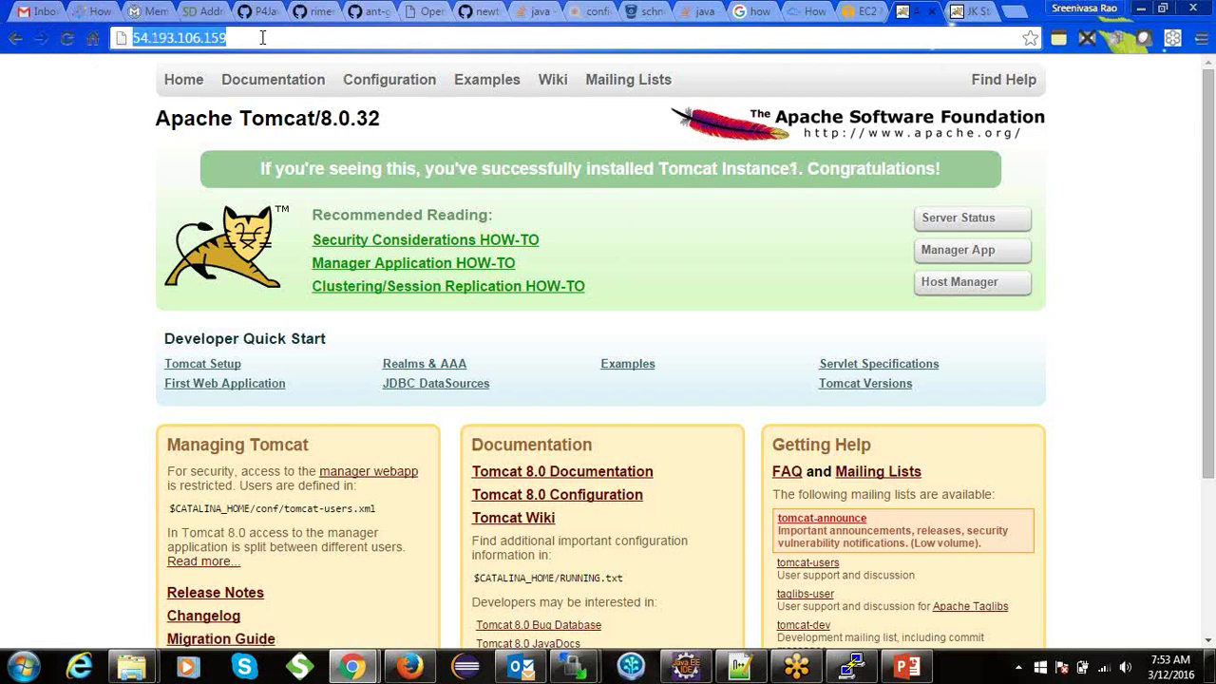
{"action": "key", "text": "Return"}
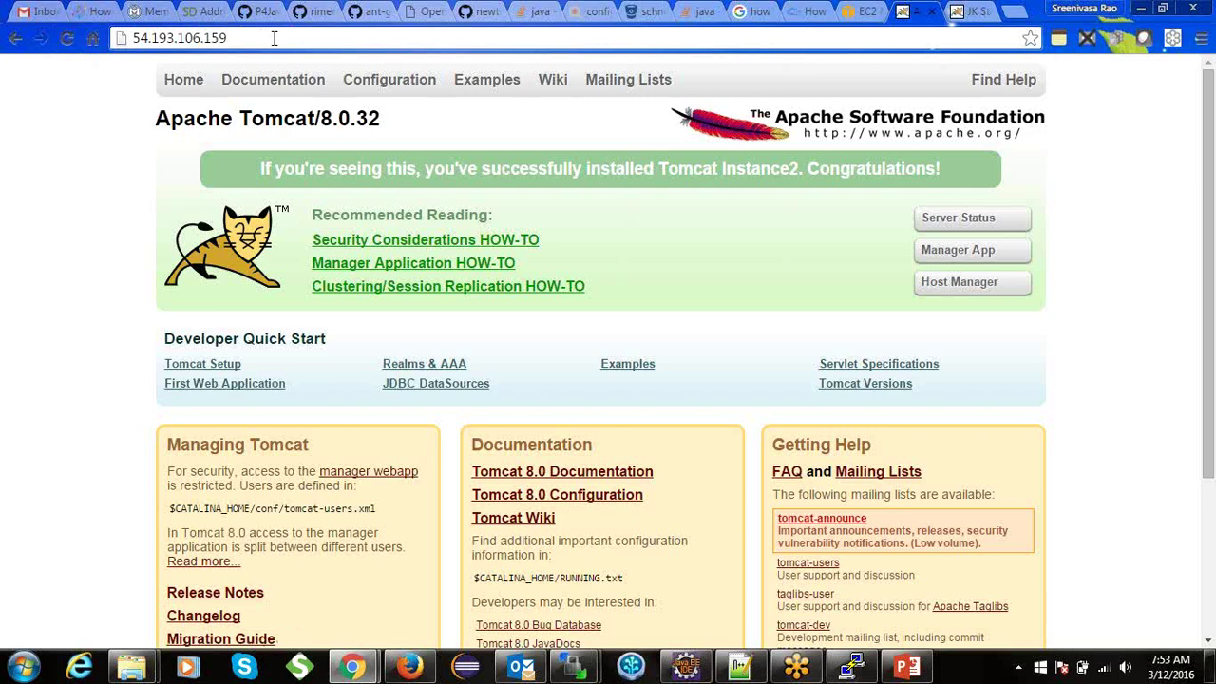
{"action": "left_click", "coordinate": [969, 11]}
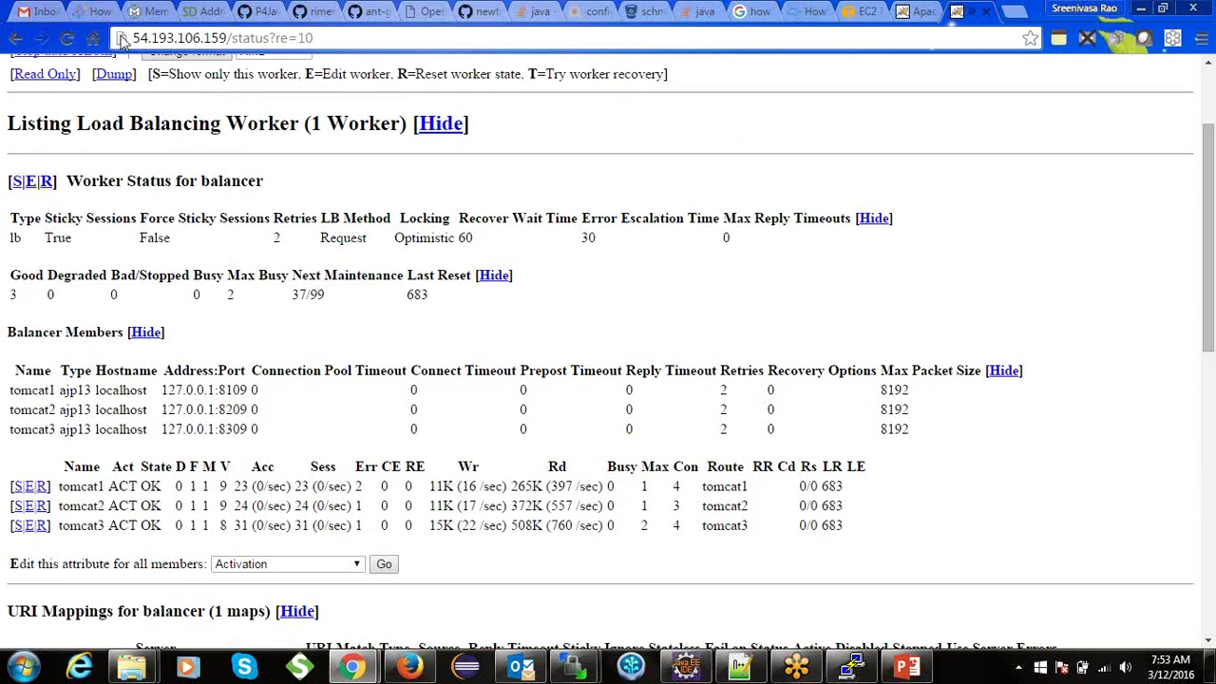
Reload the JK Status page and check that all three Tomcat workers are OK, then return to the Apache Tomcat slides.
{"action": "left_click", "coordinate": [68, 39]}
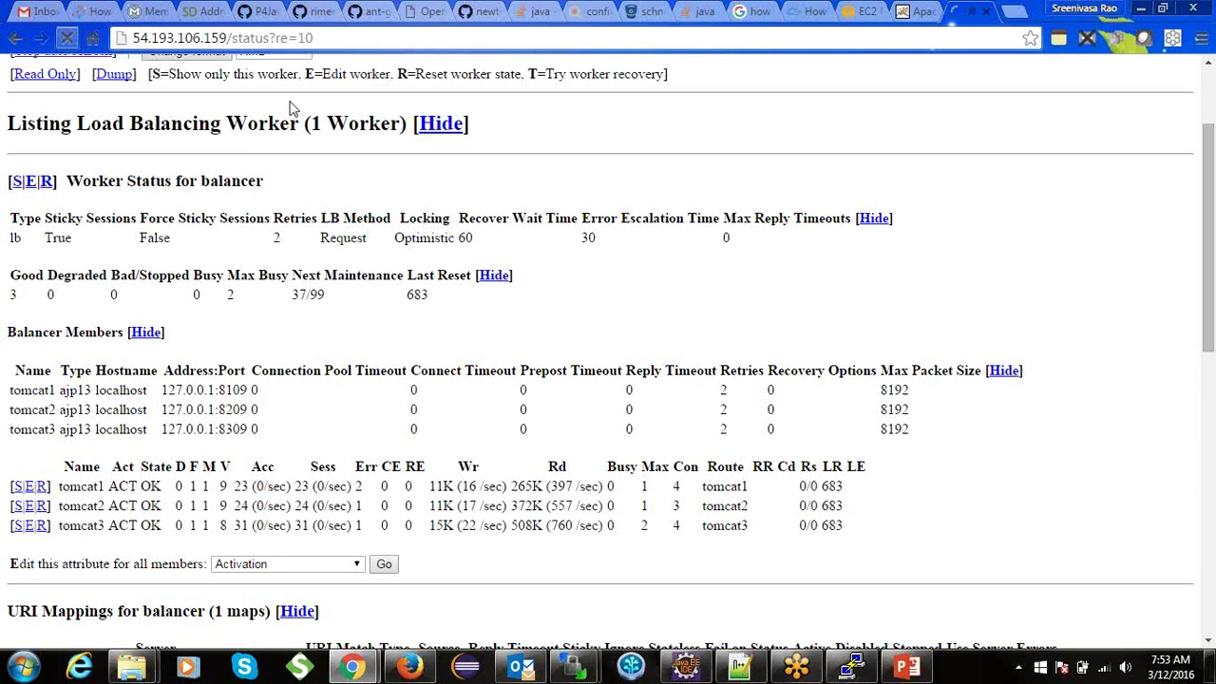
{"action": "left_click", "coordinate": [1208, 95]}
{"action": "left_click_drag", "start_coordinate": [1208, 95], "coordinate": [1210, 70]}
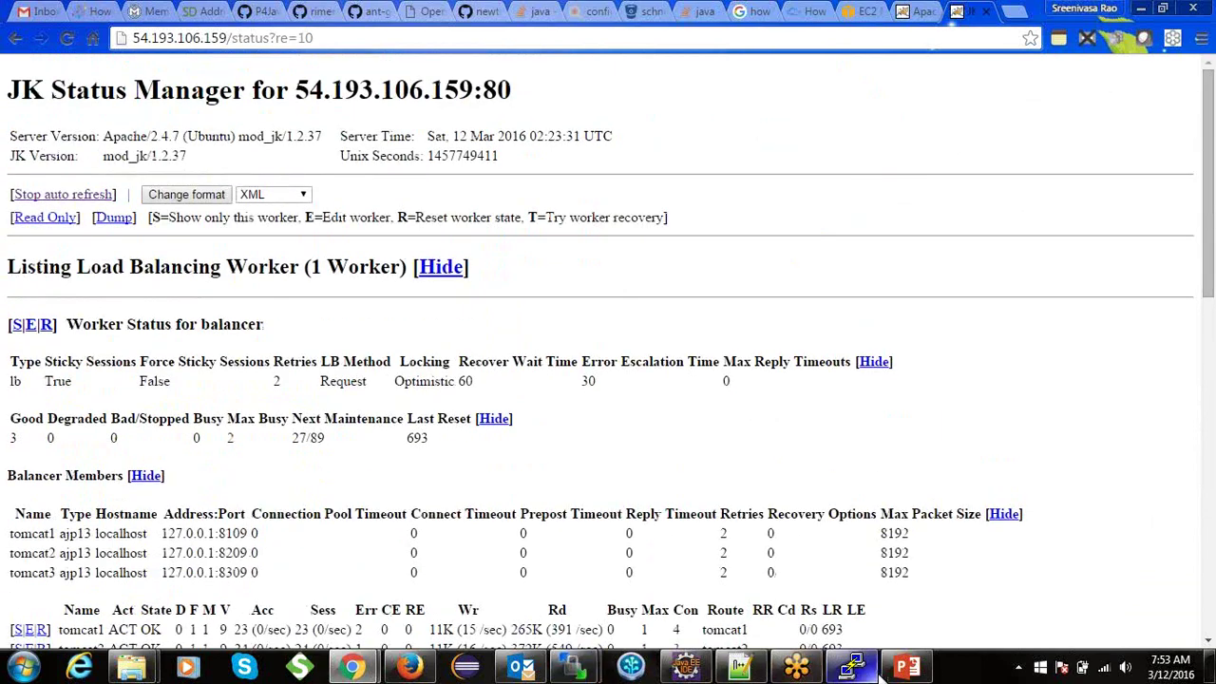
{"action": "left_click", "coordinate": [906, 668]}
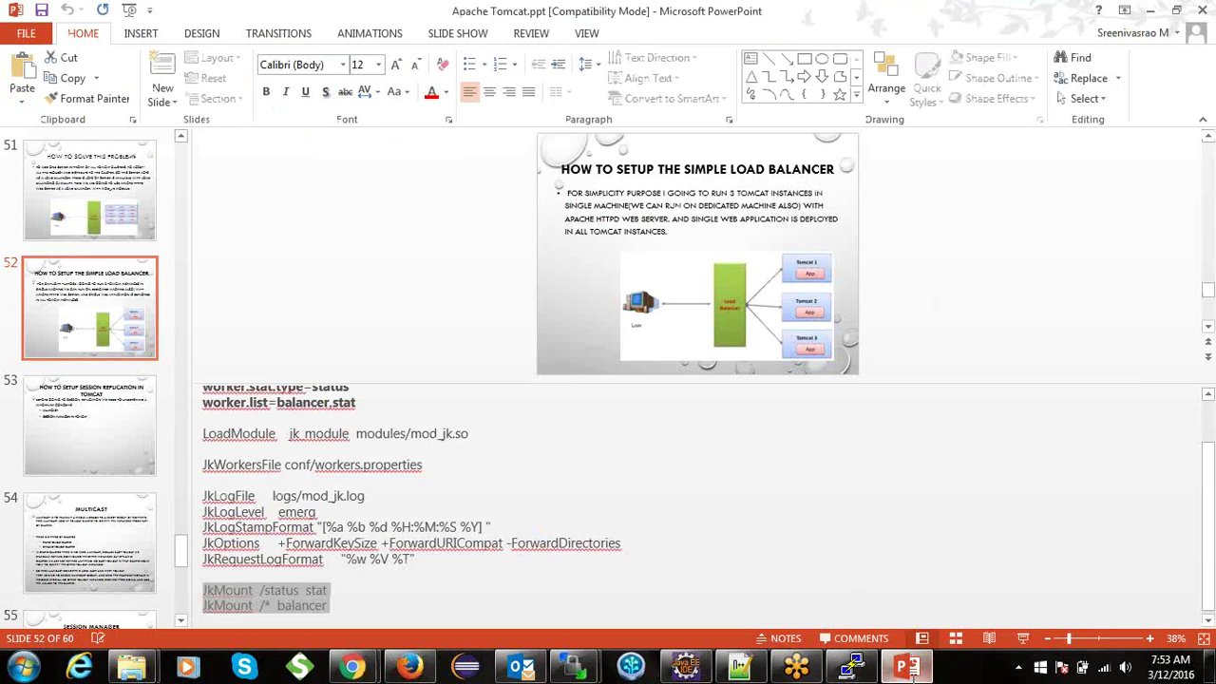
Enlarge the slide over the notes pane, advance to slide 53 on session replication, and minimise PowerPoint.
{"action": "left_click", "coordinate": [601, 478]}
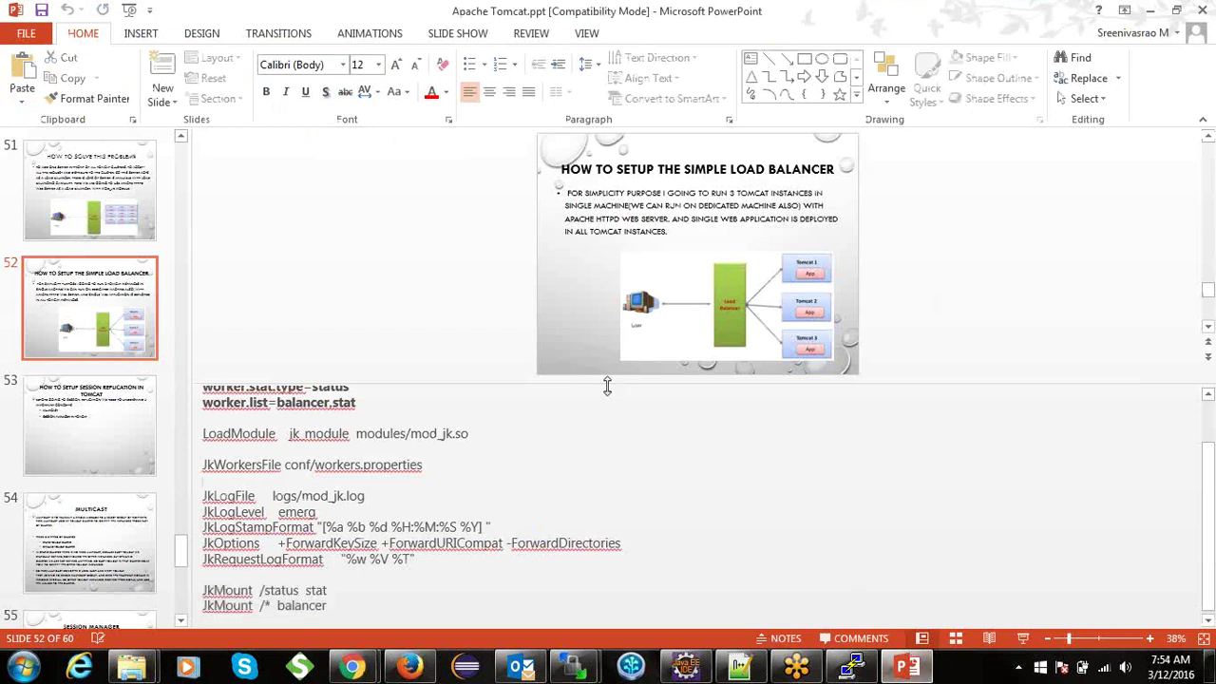
{"action": "left_click_drag", "start_coordinate": [607, 385], "coordinate": [610, 542]}
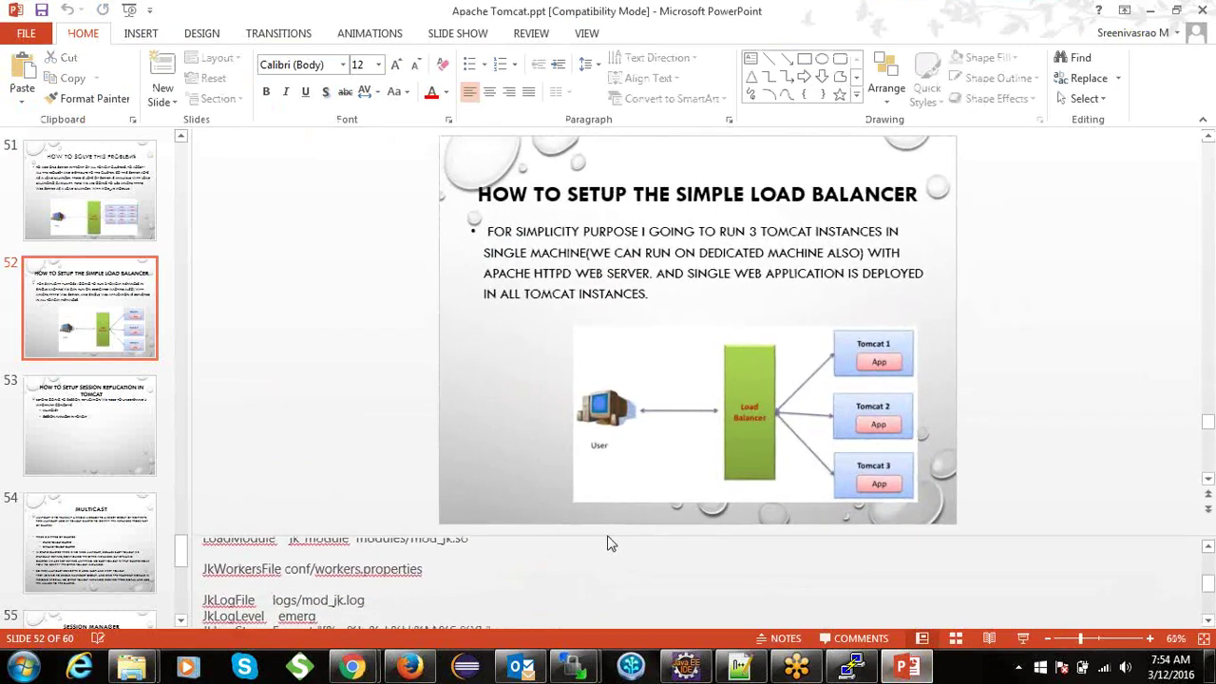
{"action": "left_click", "coordinate": [1020, 489]}
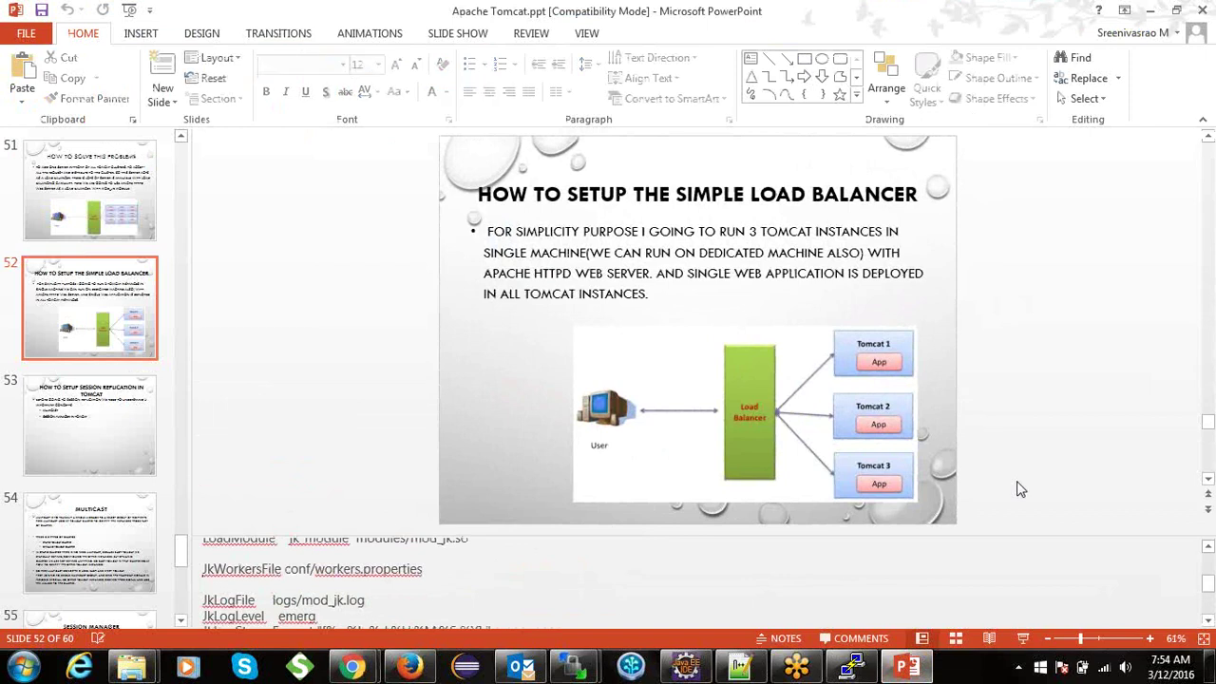
{"action": "scroll", "coordinate": [1020, 489], "scroll_direction": "down", "scroll_amount": 1}
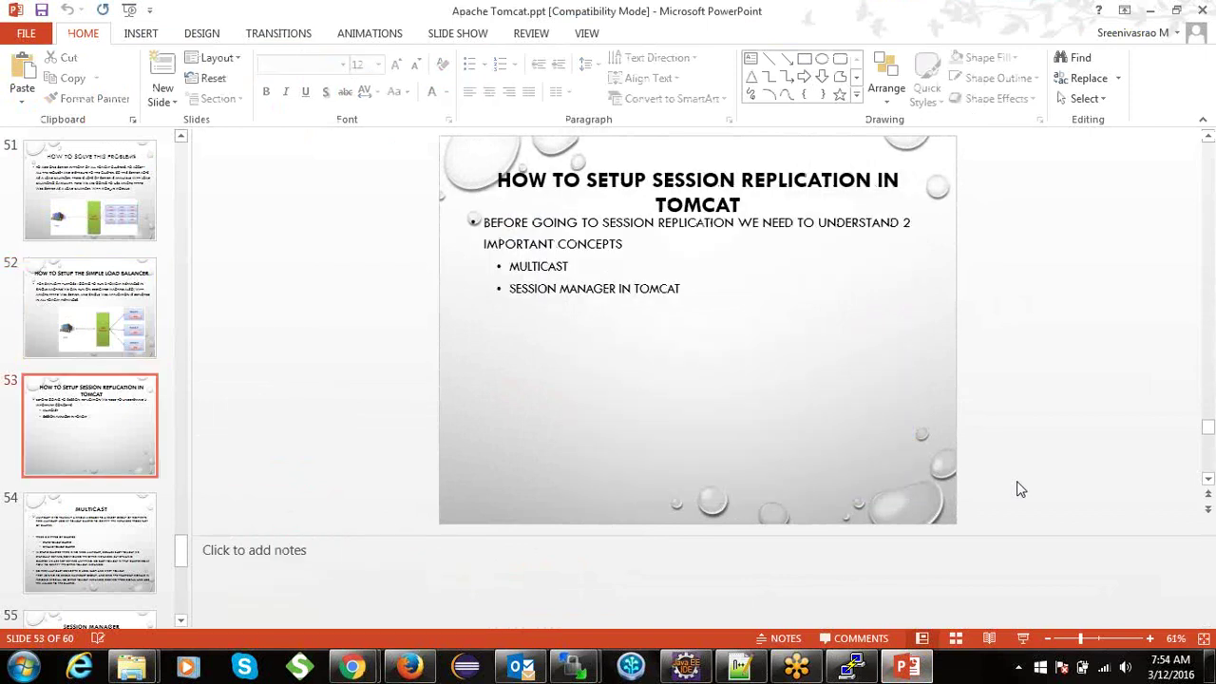
{"action": "left_click", "coordinate": [1151, 9]}
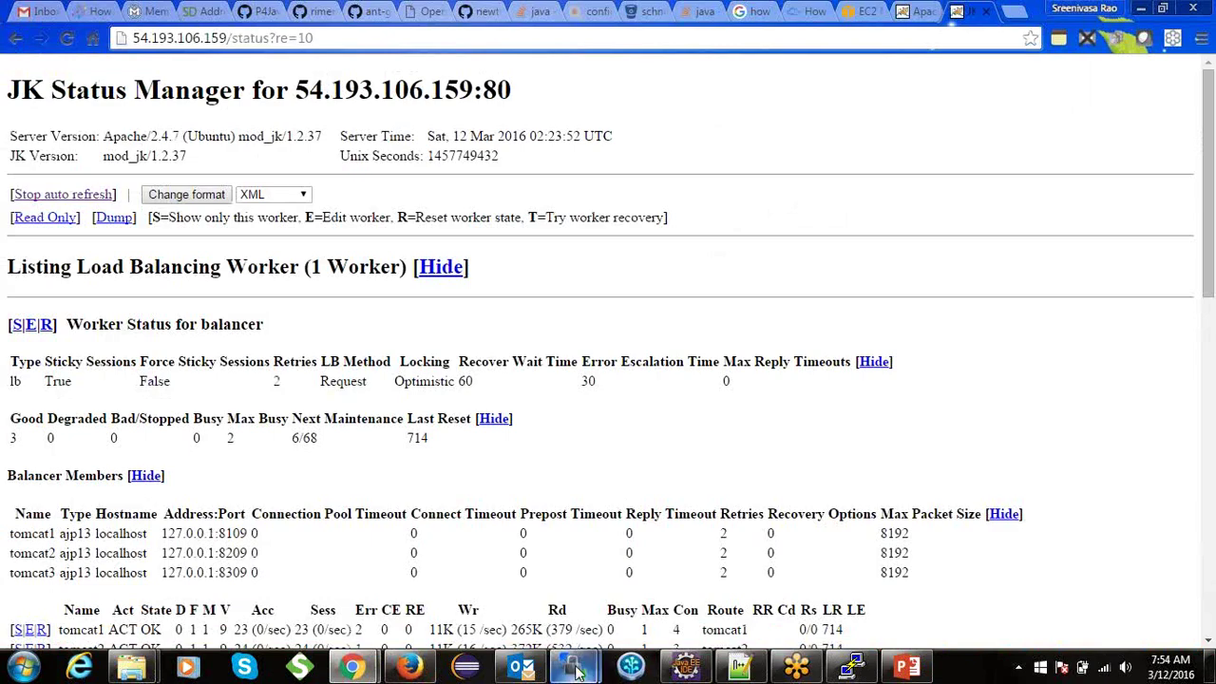
Bring the apache2 PuTTY console at /usr/local/apache/tomcat to the front.
{"action": "mouse_move", "coordinate": [576, 671]}
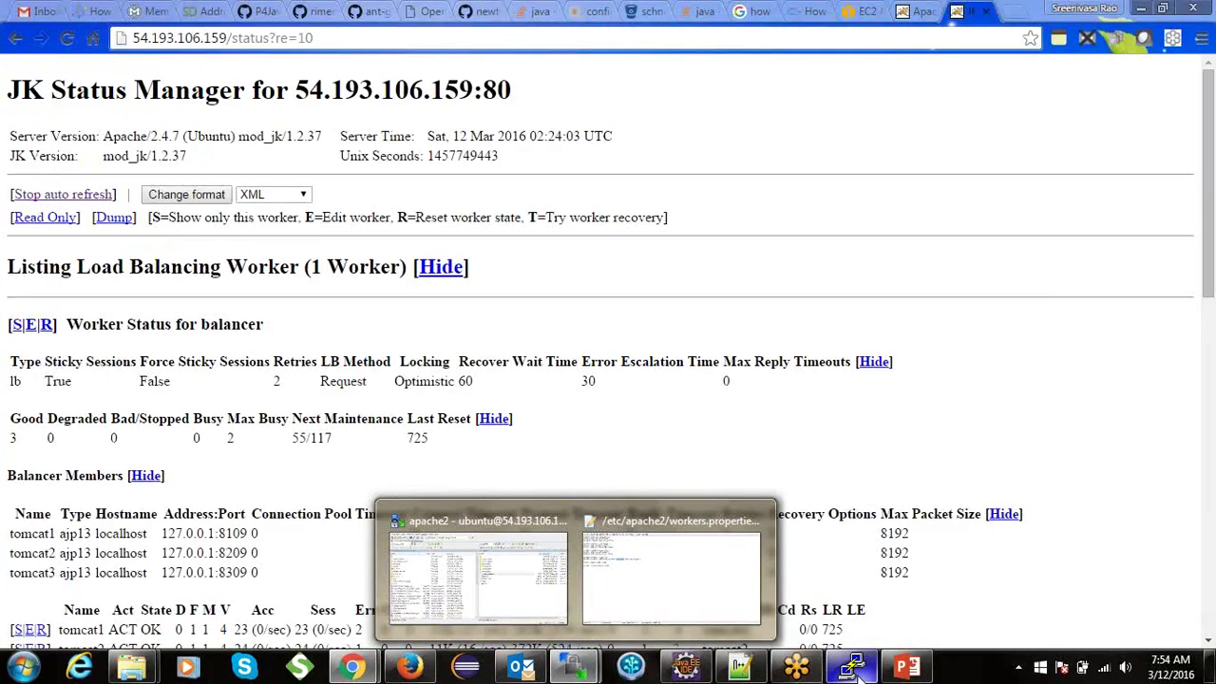
{"action": "left_click", "coordinate": [853, 668]}
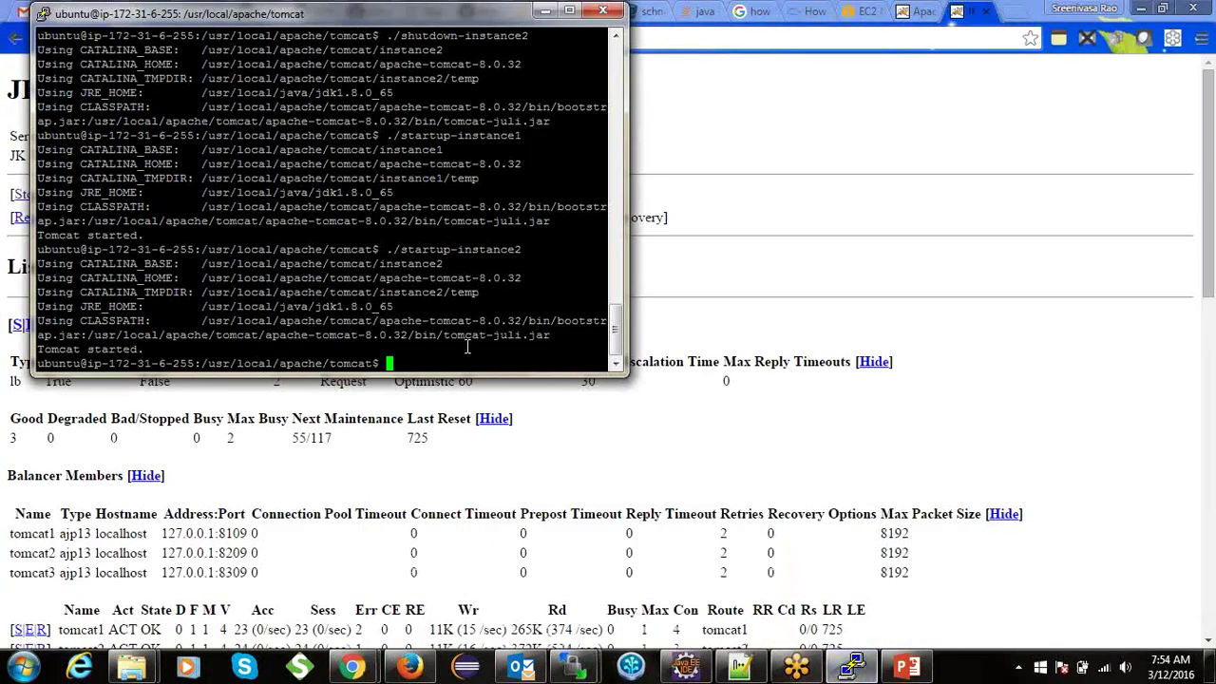
Run ./shutdown-instance1, ./shutdown-instance2 and ./shutdown-instance3 in the terminal.
{"action": "type", "text": "./sh"}
{"action": "key", "text": "Tab"}
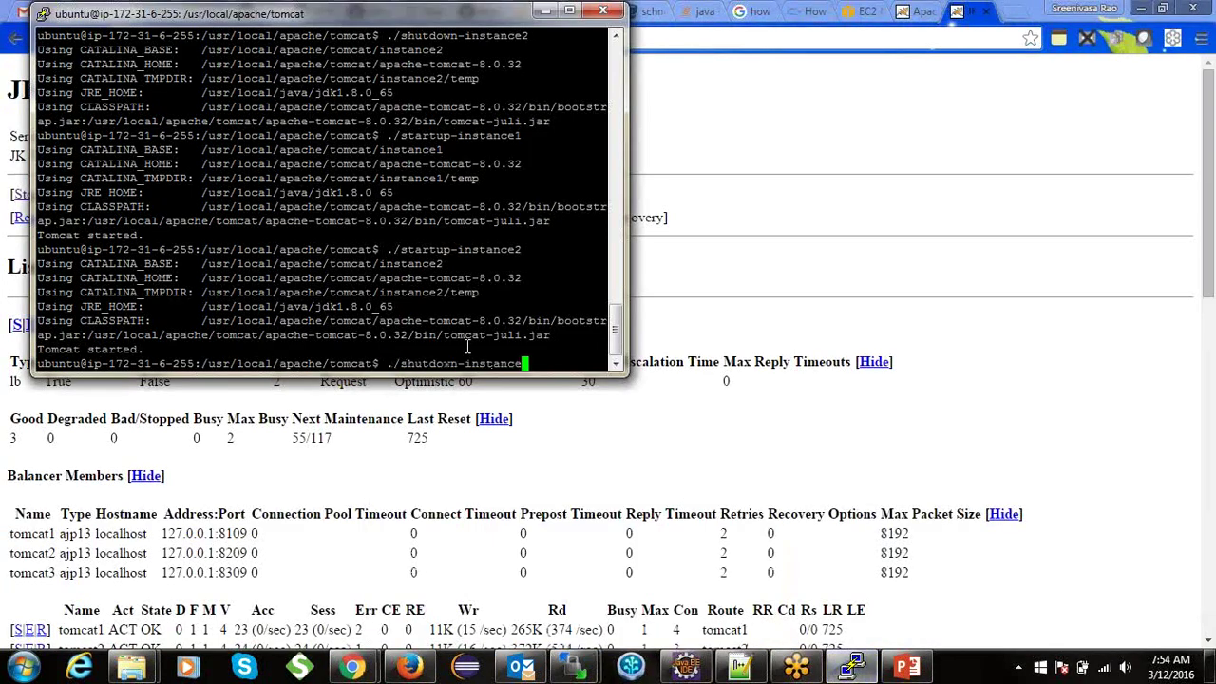
{"action": "type", "text": "1"}
{"action": "key", "text": "Return"}
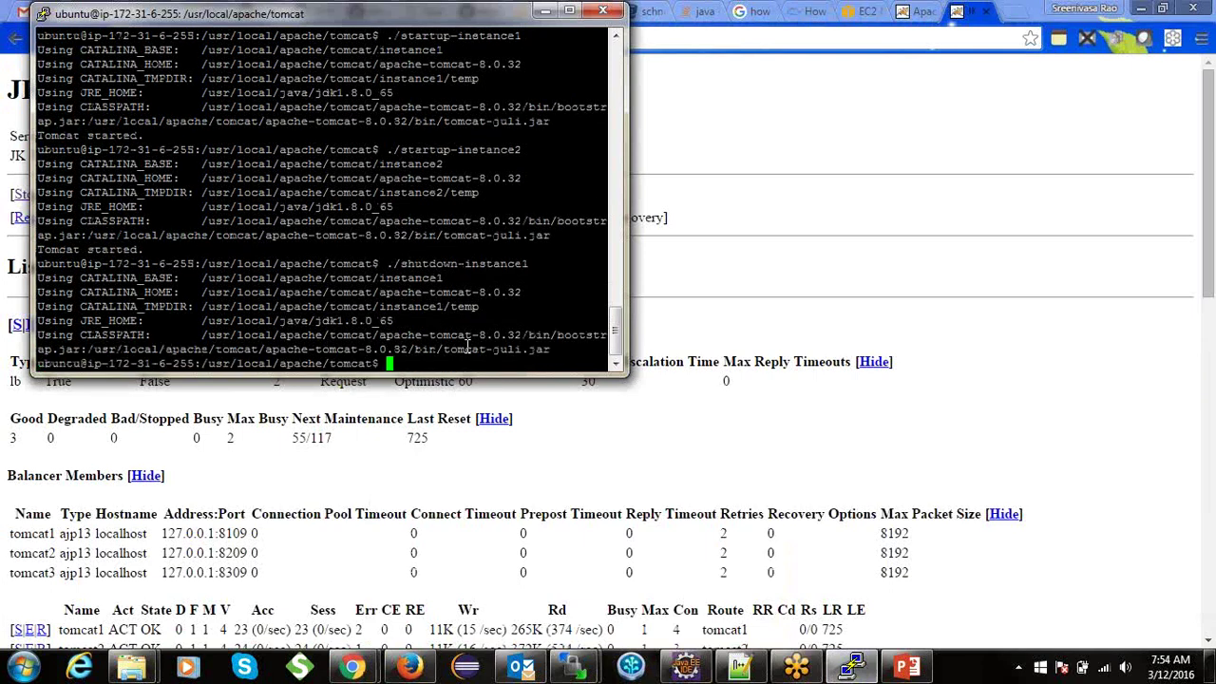
{"action": "key", "text": "Up"}
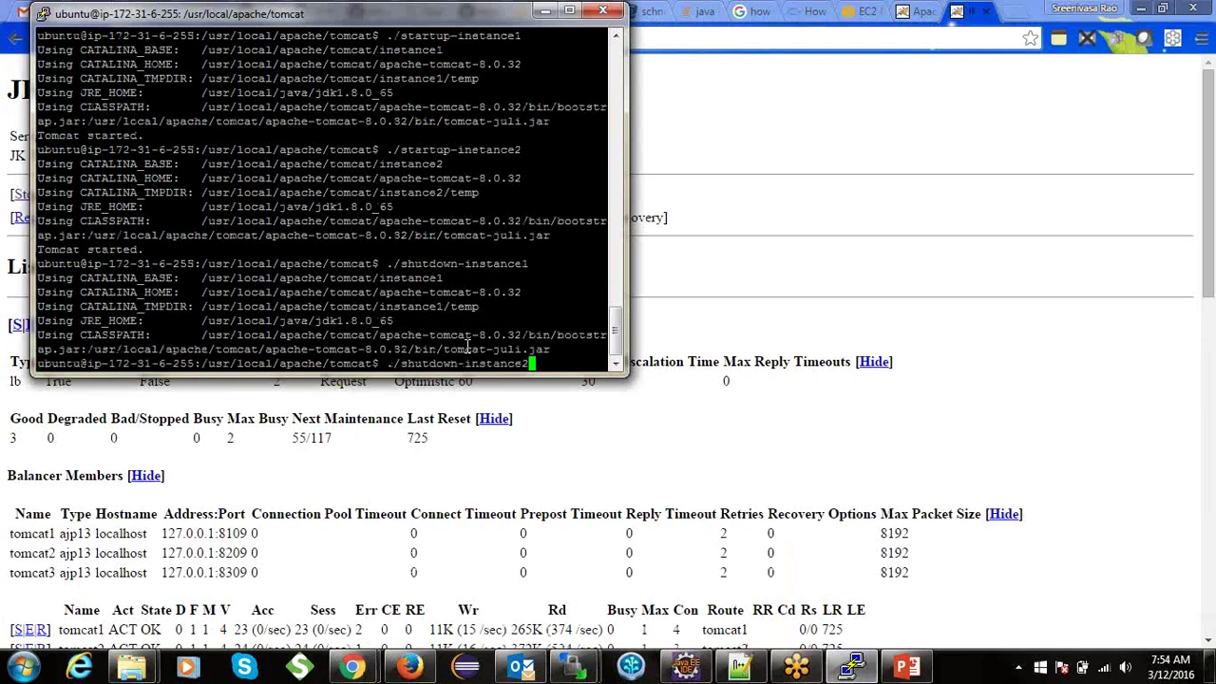
{"action": "type", "text": "2"}
{"action": "key", "text": "Return"}
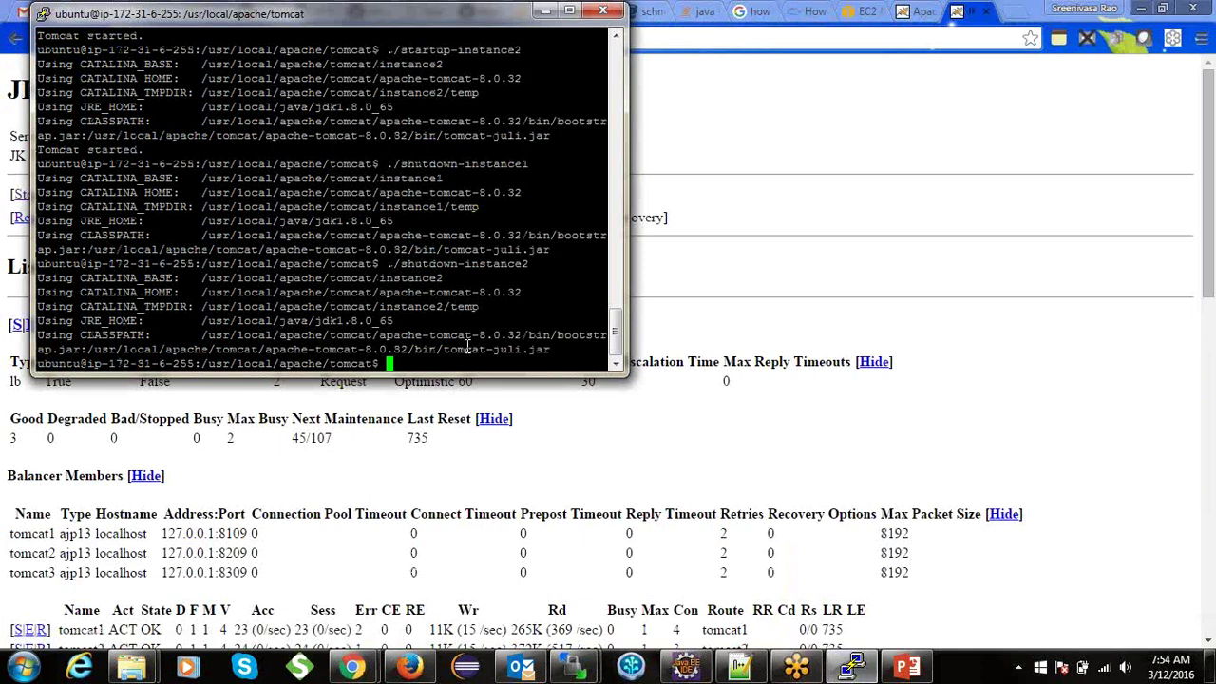
{"action": "key", "text": "Up"}
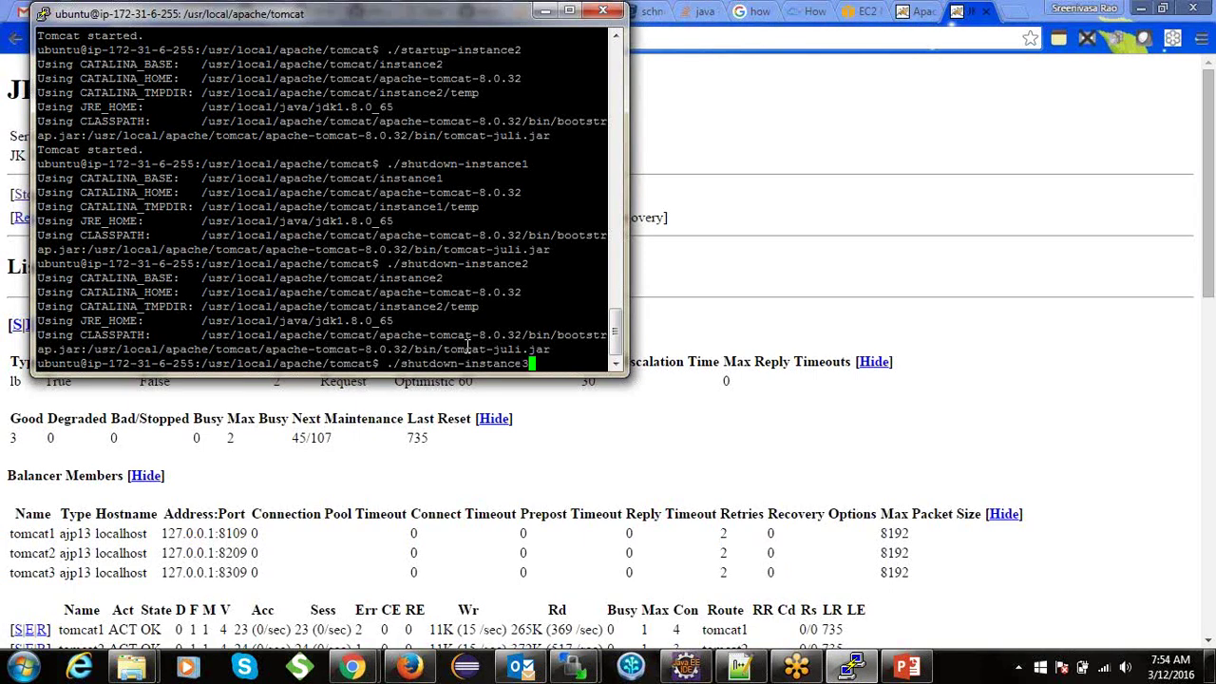
{"action": "key", "text": "Return"}
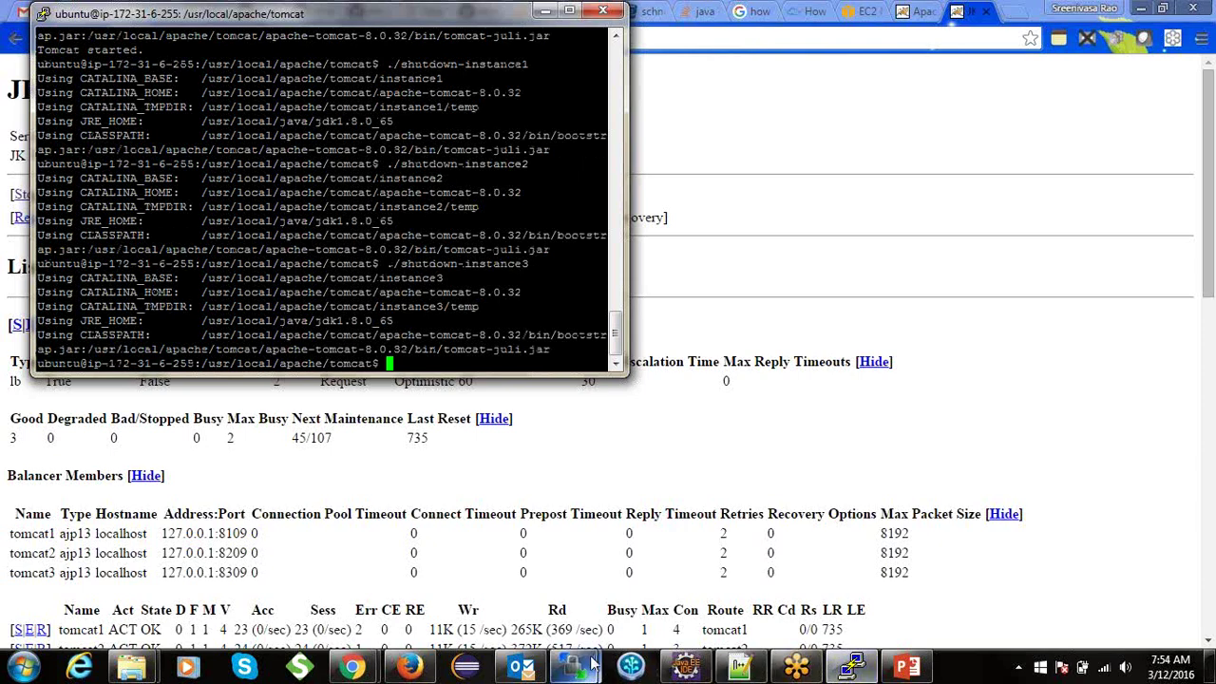
In WinSCP, go to /usr/local/apache/tomcat/instance1/webapps/ROOT on the server.
{"action": "left_click", "coordinate": [518, 594]}
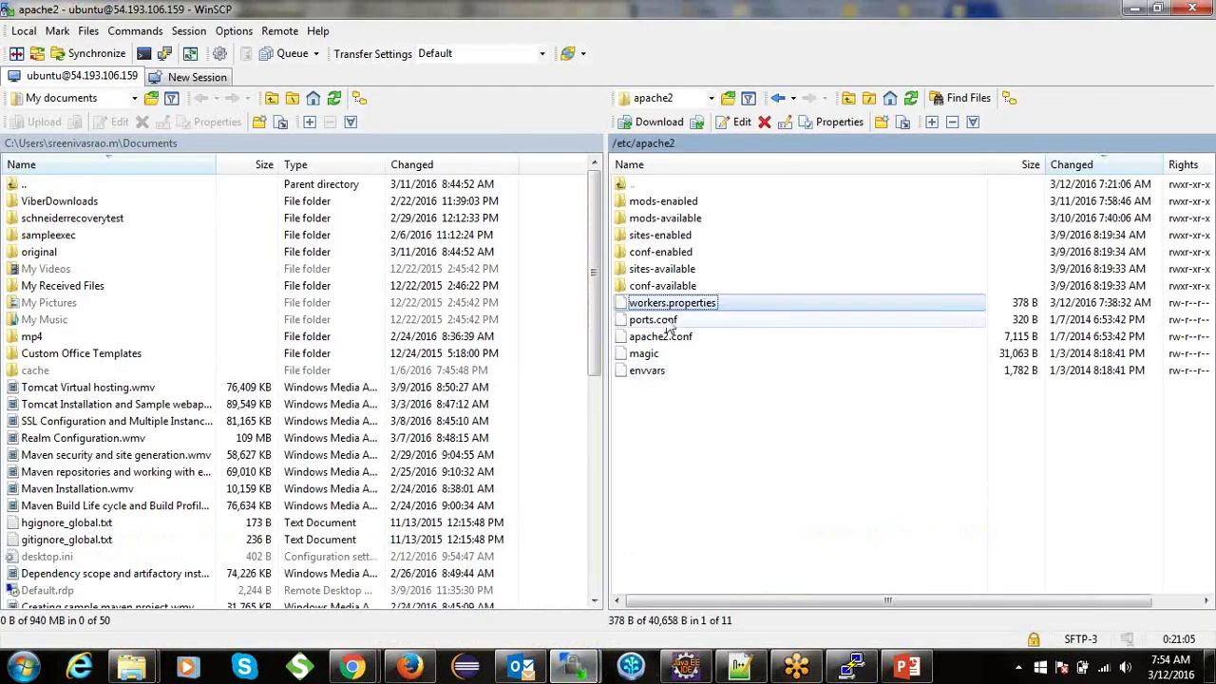
{"action": "left_click", "coordinate": [741, 145]}
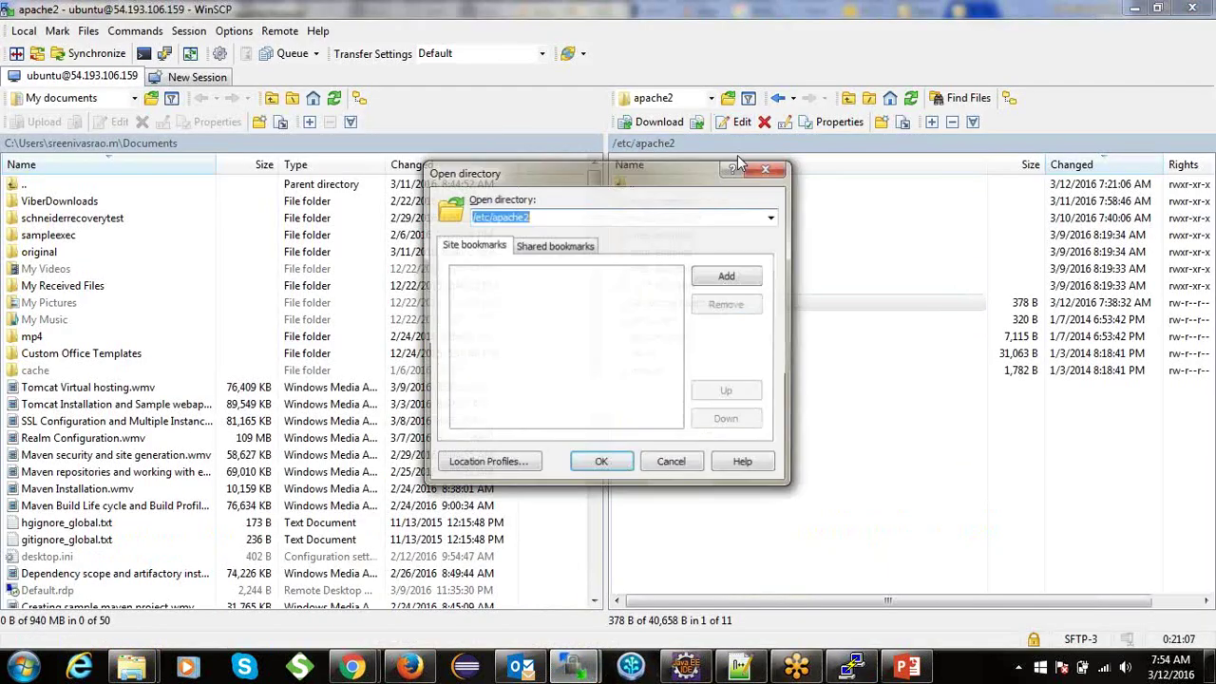
{"action": "left_click", "coordinate": [772, 217]}
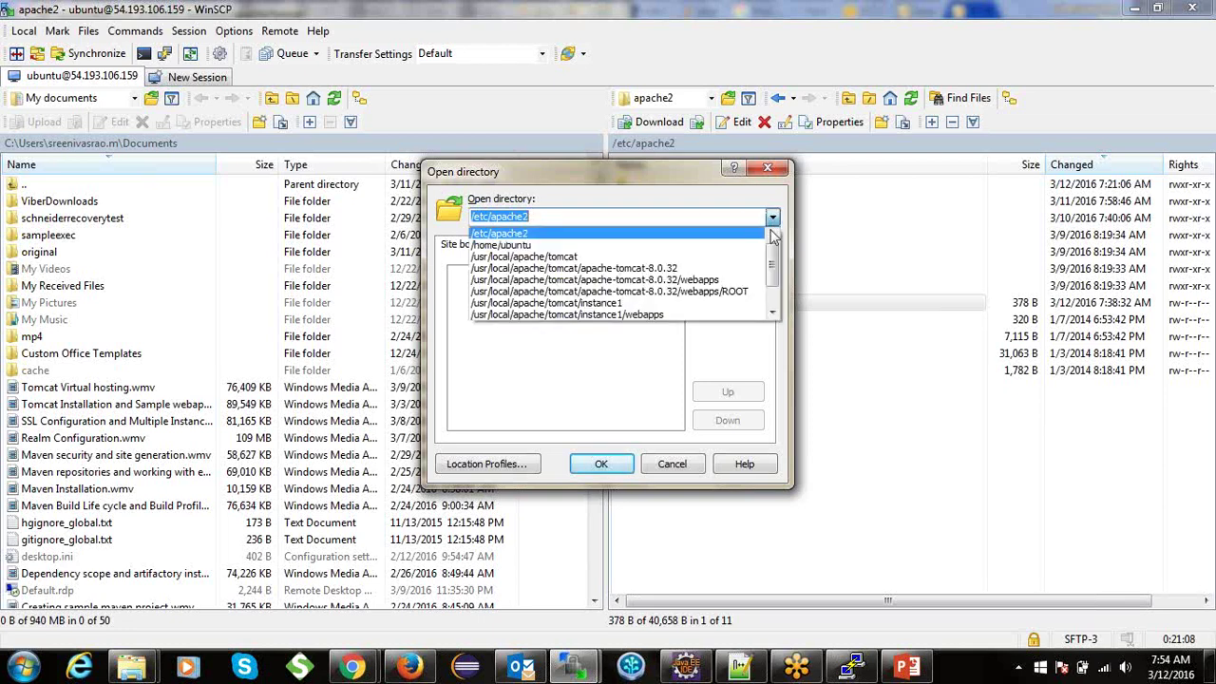
{"action": "scroll", "coordinate": [772, 269], "scroll_direction": "down", "scroll_amount": 5}
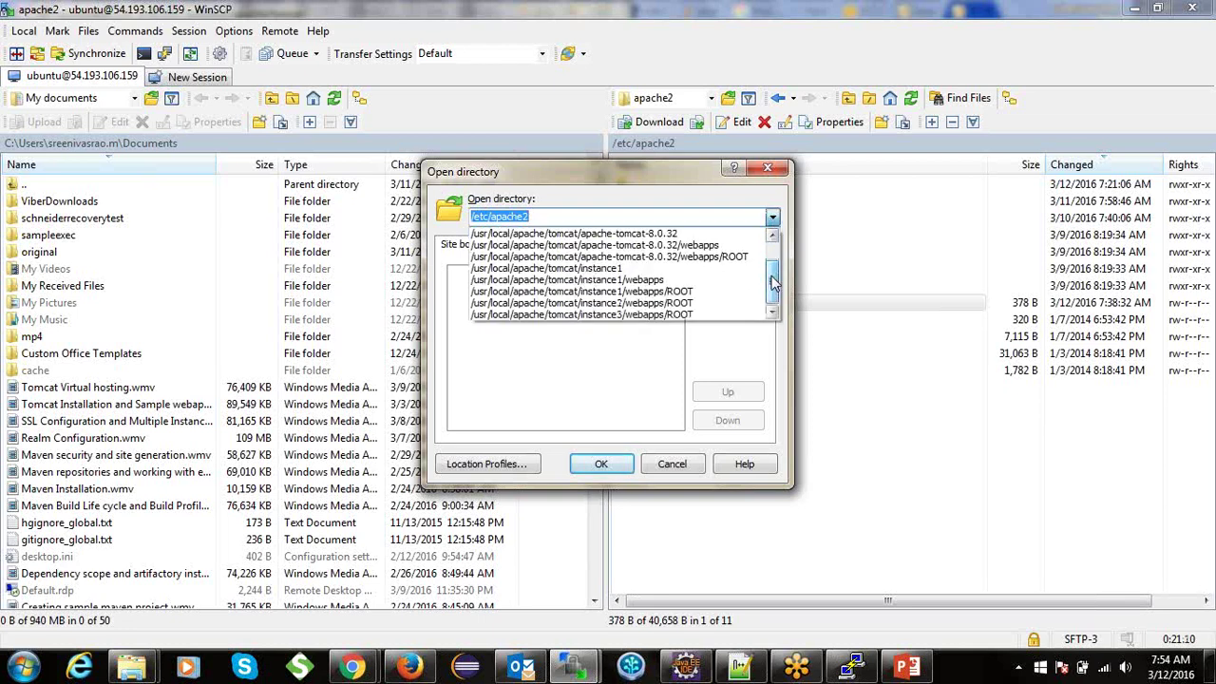
{"action": "left_click", "coordinate": [636, 276]}
{"action": "left_click", "coordinate": [604, 462]}
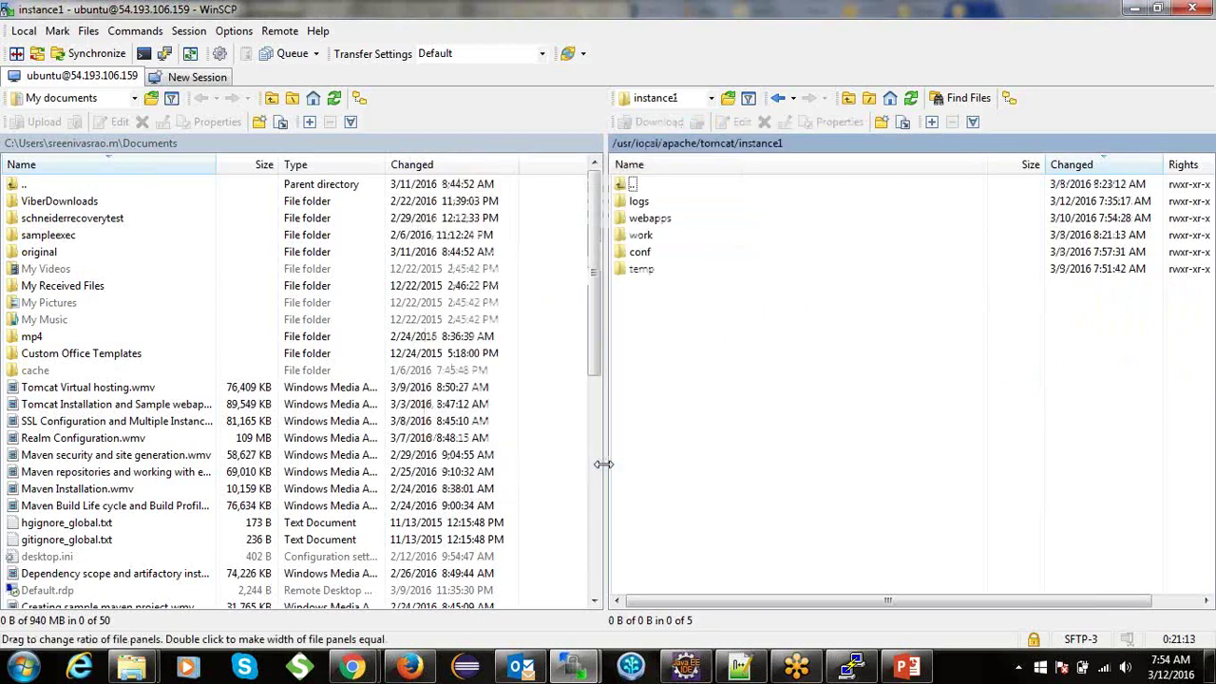
{"action": "double_click", "coordinate": [660, 219]}
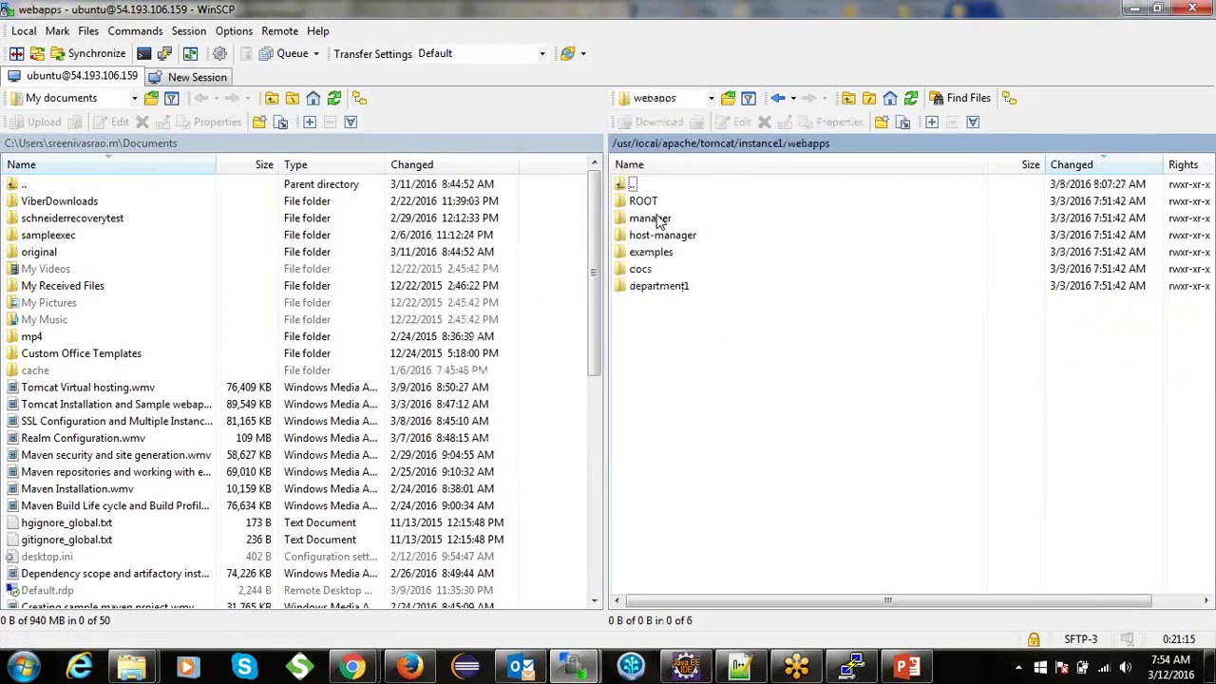
{"action": "double_click", "coordinate": [650, 203]}
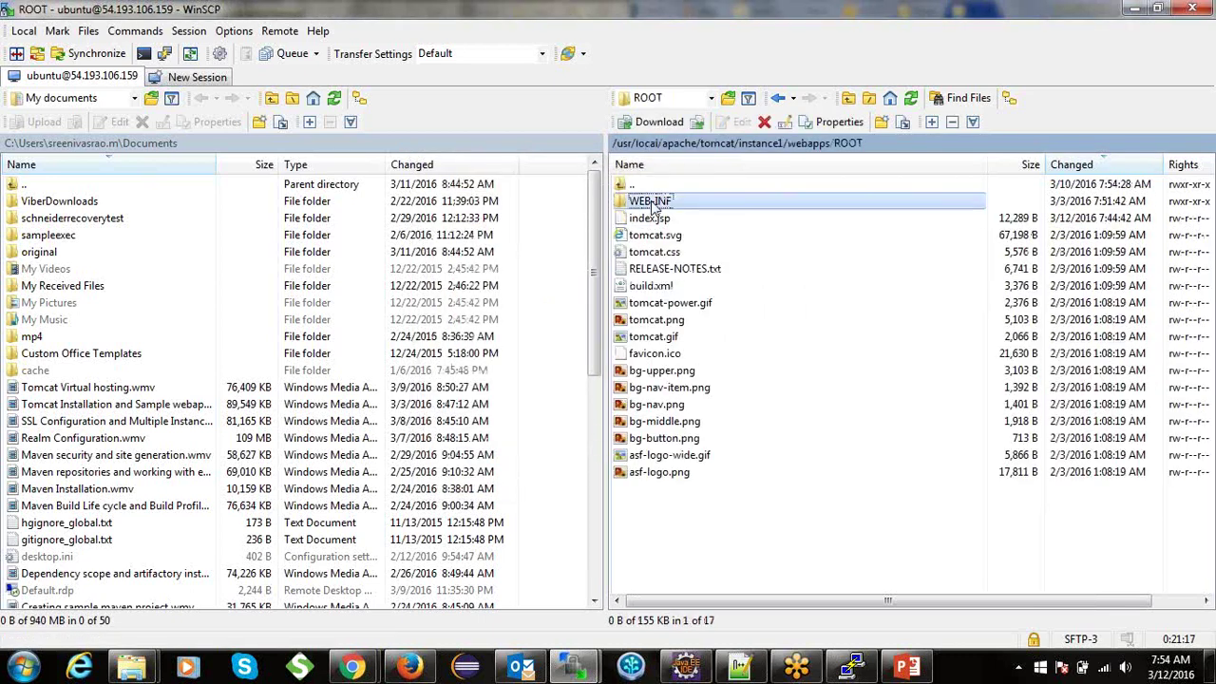
Delete all 17 default files and folders in instance1's ROOT.
{"action": "left_click", "coordinate": [658, 477], "text": "shift"}
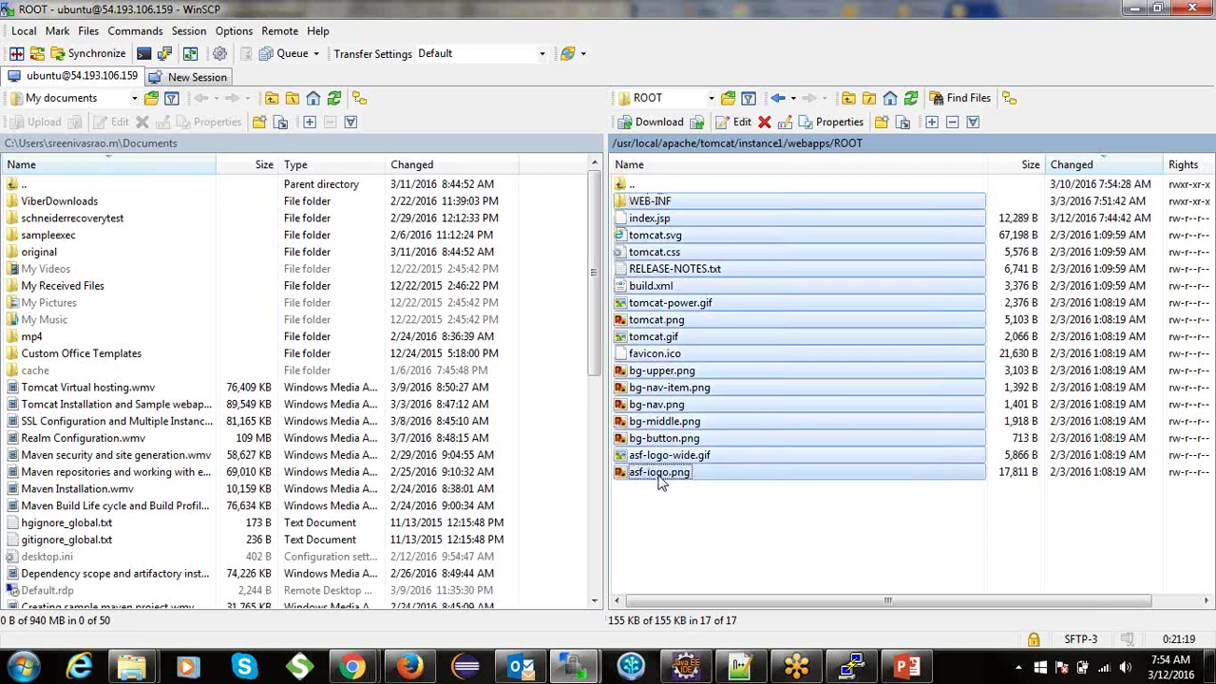
{"action": "right_click", "coordinate": [652, 276]}
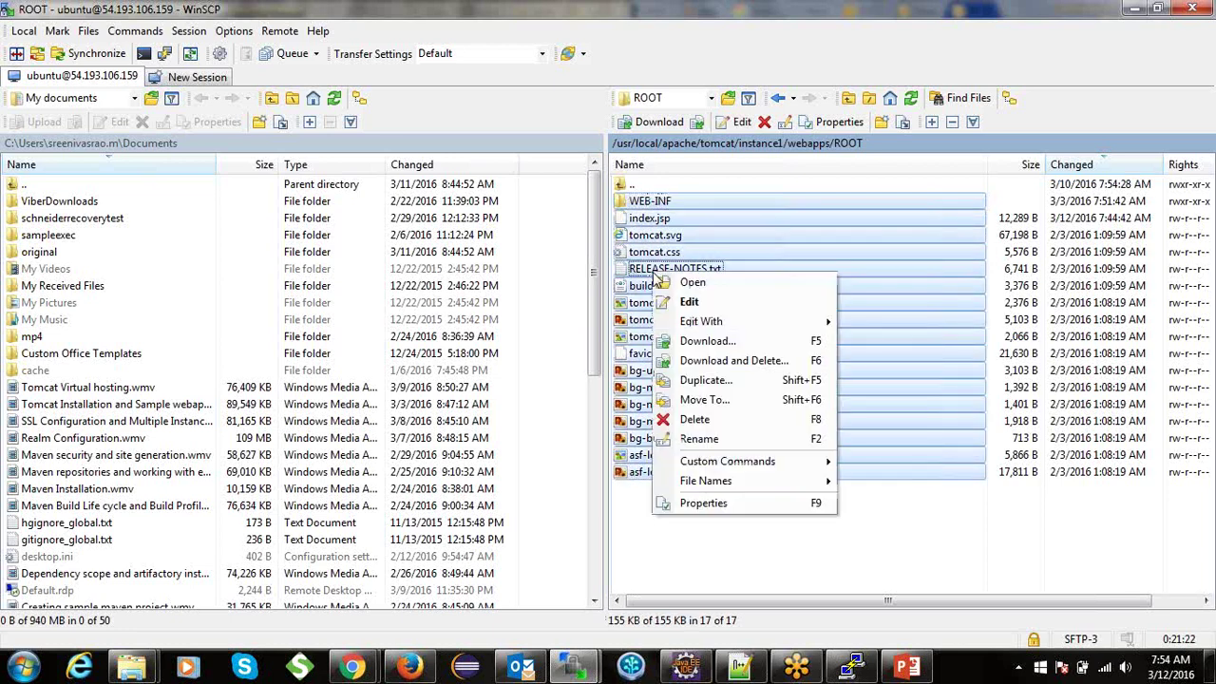
{"action": "left_click", "coordinate": [700, 424]}
{"action": "left_click", "coordinate": [609, 363]}
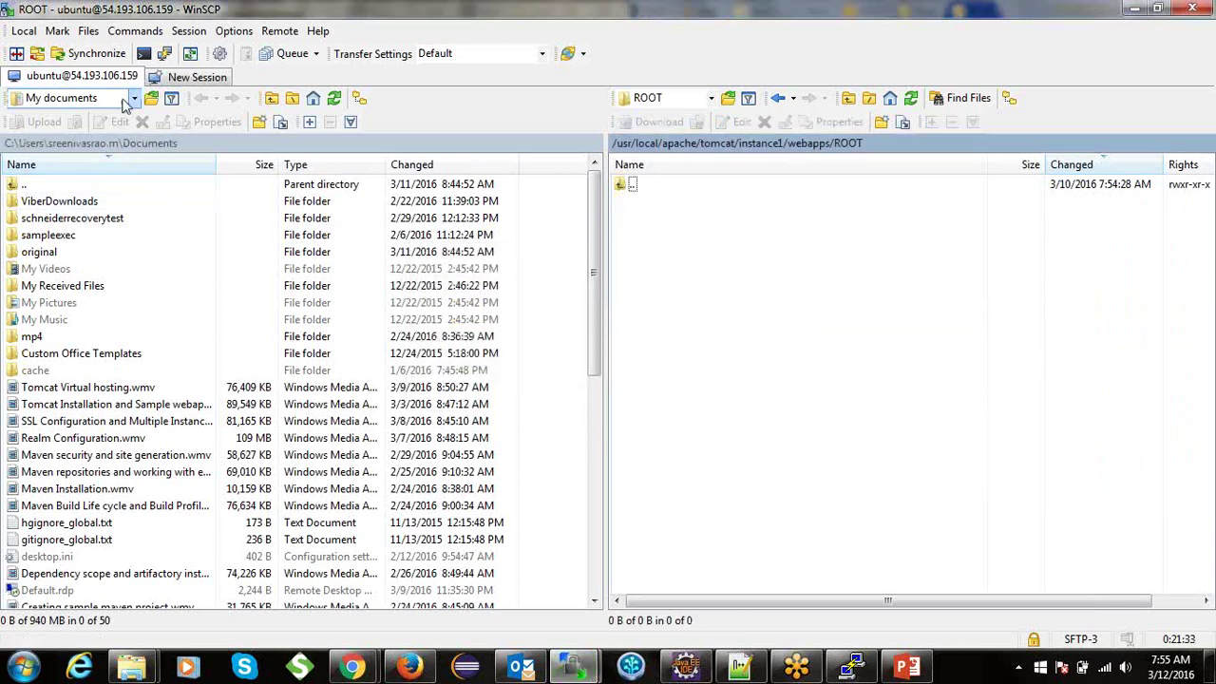
Upload WEB-INF and index.jsp from the local Desktop\ROOT folder into instance1's webapps/ROOT.
{"action": "left_click", "coordinate": [134, 99]}
{"action": "left_click", "coordinate": [107, 140]}
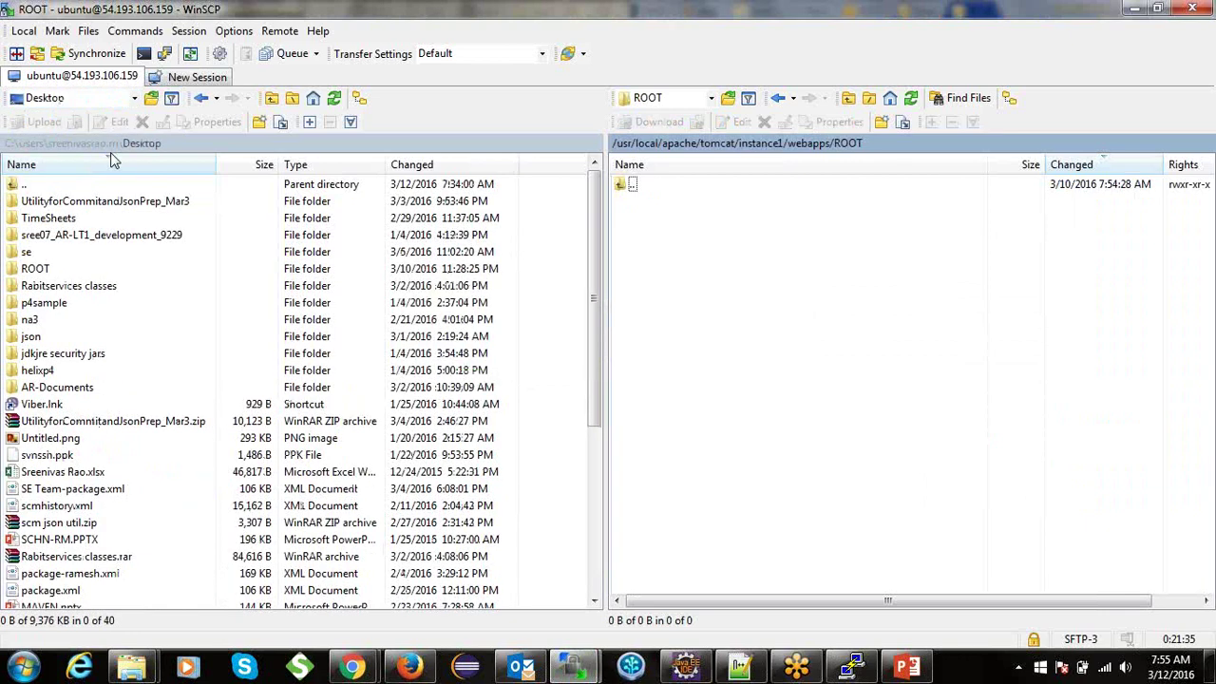
{"action": "double_click", "coordinate": [35, 270]}
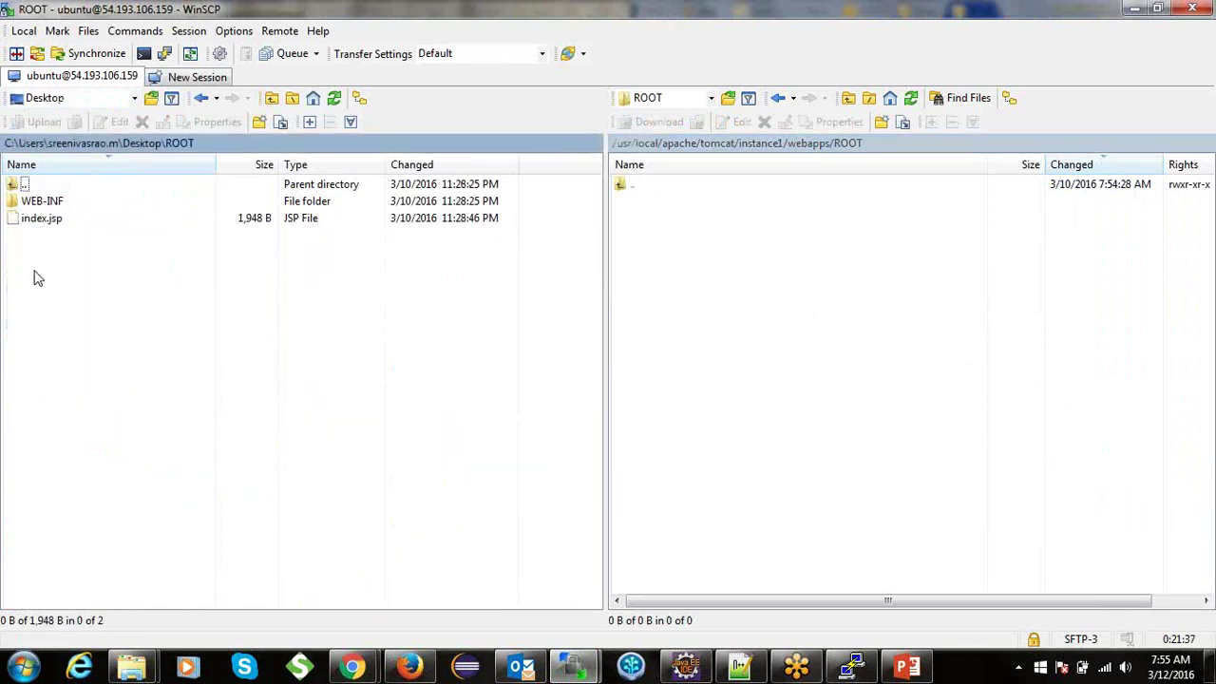
{"action": "left_click", "coordinate": [40, 203]}
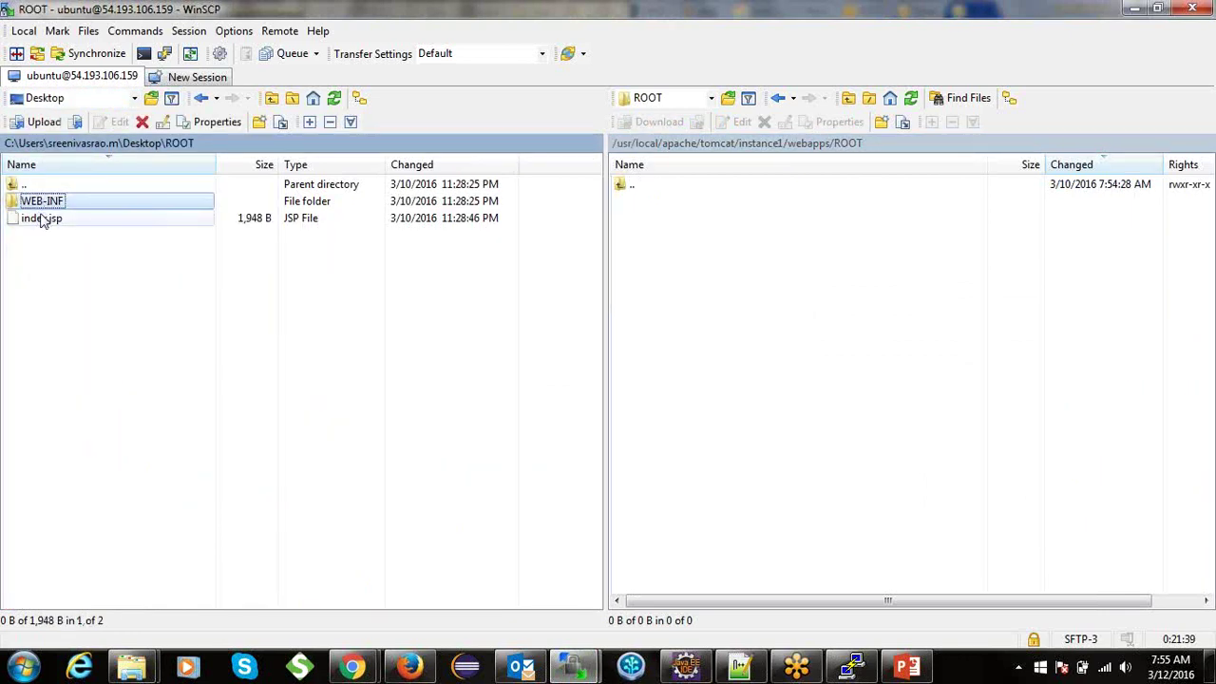
{"action": "left_click", "coordinate": [42, 219], "text": "shift"}
{"action": "left_click_drag", "start_coordinate": [44, 217], "coordinate": [532, 294]}
{"action": "left_click_drag", "start_coordinate": [722, 290], "coordinate": [723, 291]}
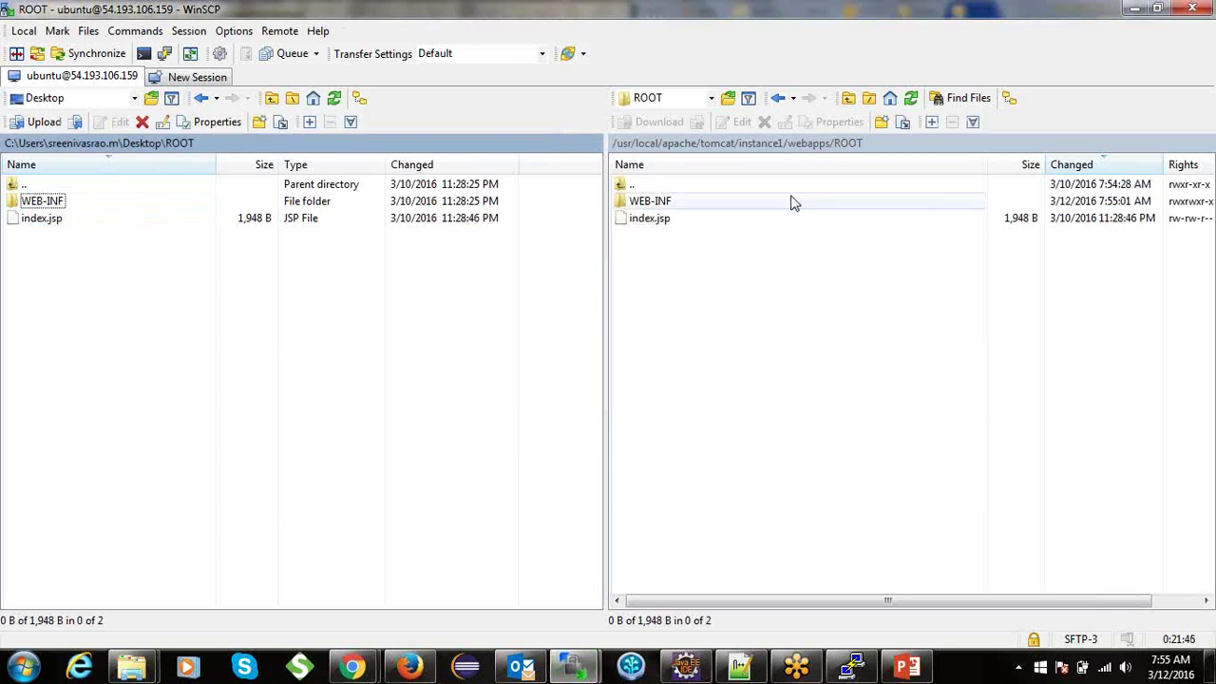
Change the remote path from instance1 to instance2 to open instance2's webapps/ROOT.
{"action": "double_click", "coordinate": [884, 152]}
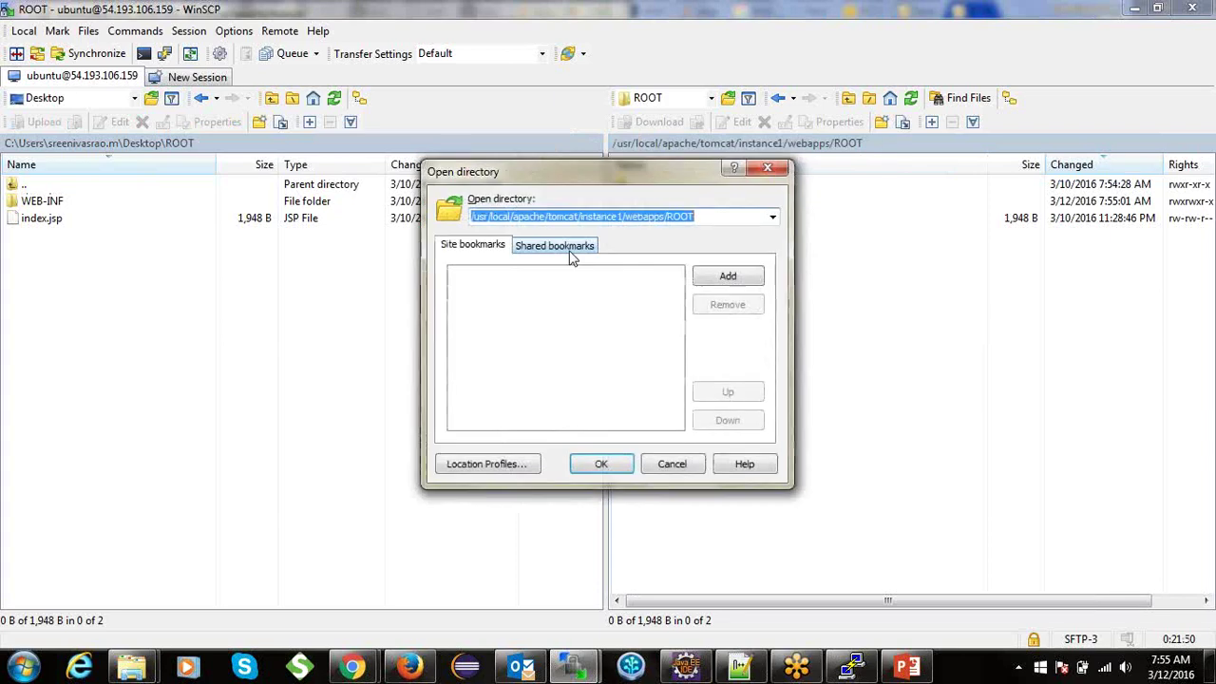
{"action": "left_click", "coordinate": [619, 218]}
{"action": "key", "text": "Delete"}
{"action": "type", "text": "2"}
{"action": "key", "text": "Return"}
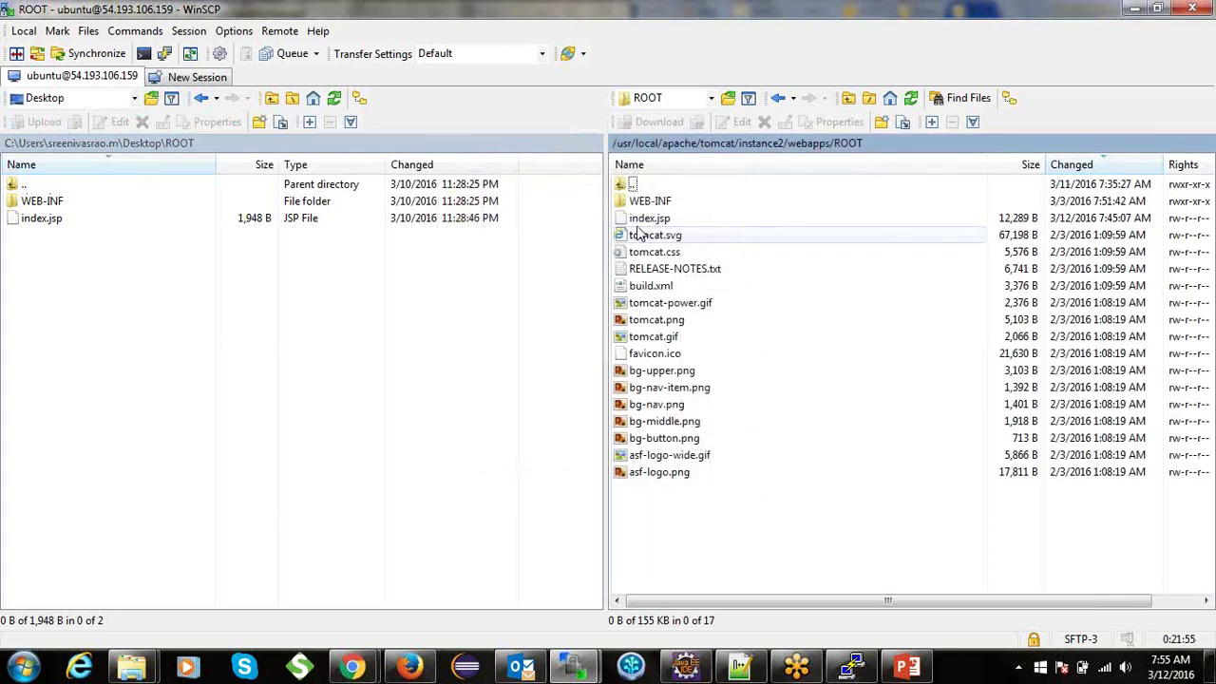
Delete all 17 items in instance2's ROOT folder.
{"action": "left_click", "coordinate": [648, 200]}
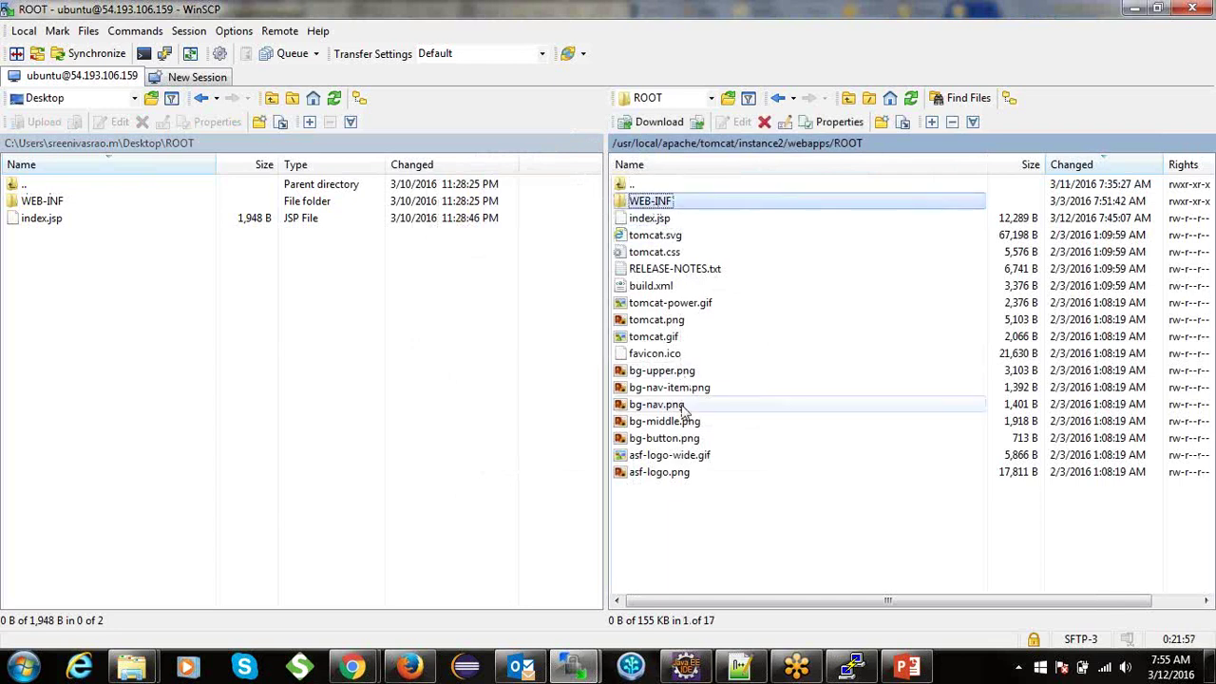
{"action": "left_click", "coordinate": [675, 473], "text": "shift"}
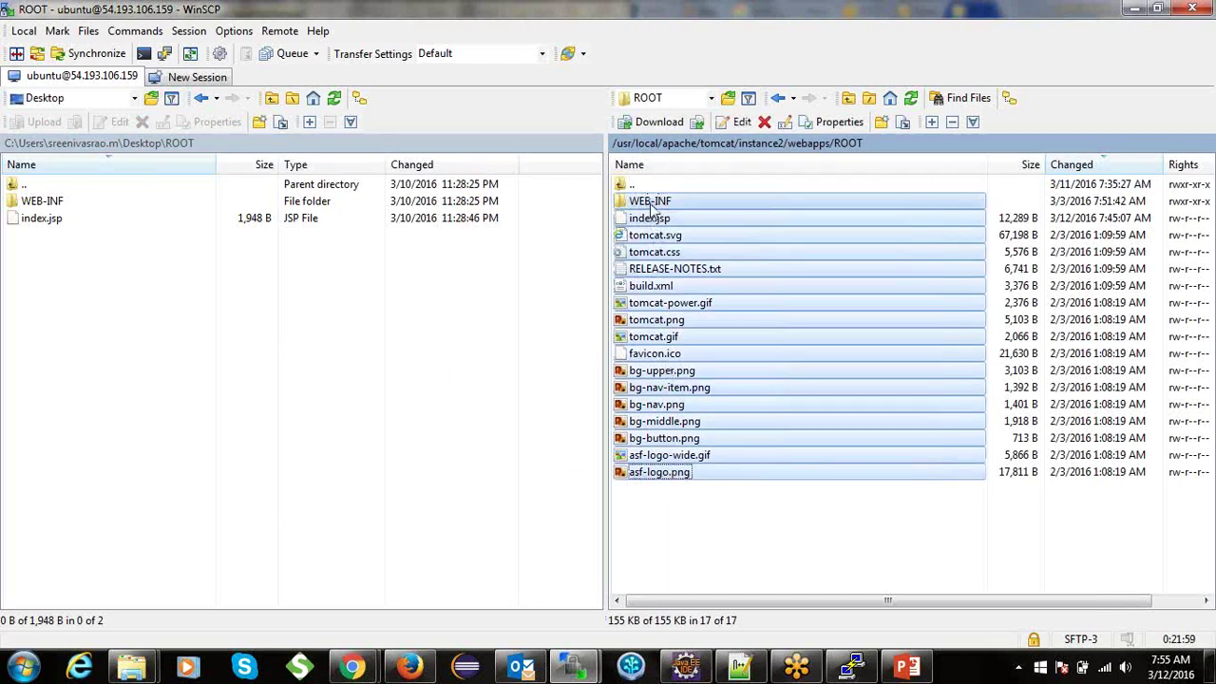
{"action": "right_click", "coordinate": [651, 203]}
{"action": "left_click", "coordinate": [691, 350]}
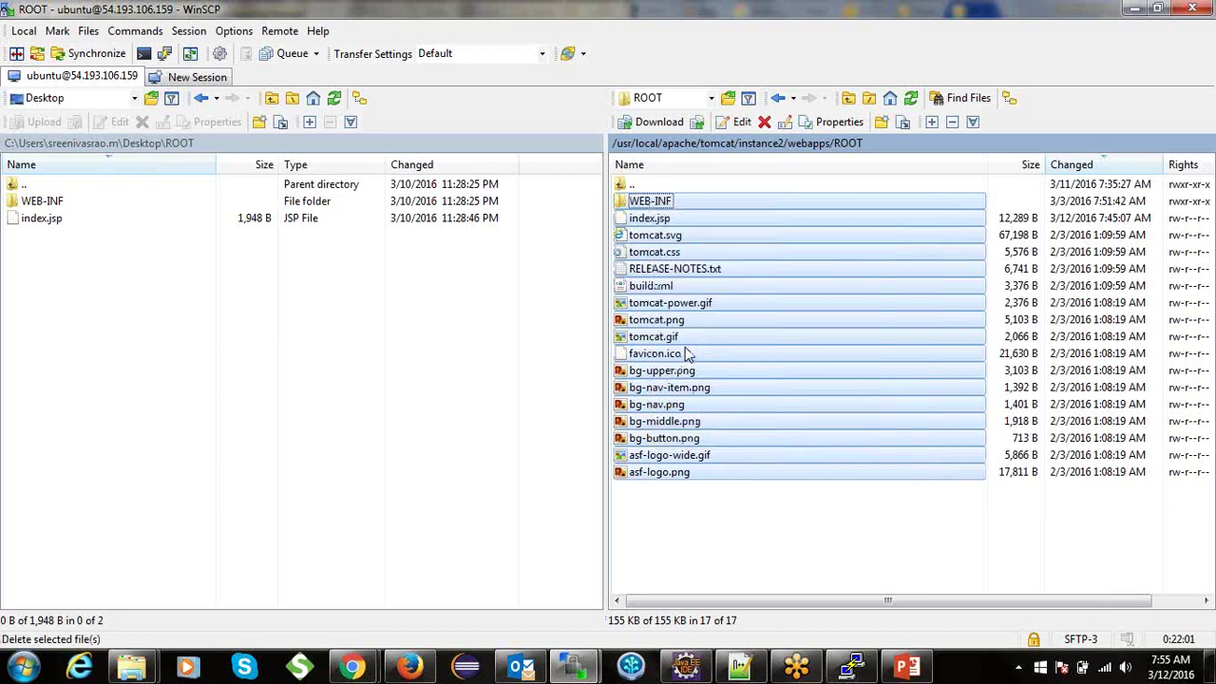
{"action": "left_click", "coordinate": [608, 360]}
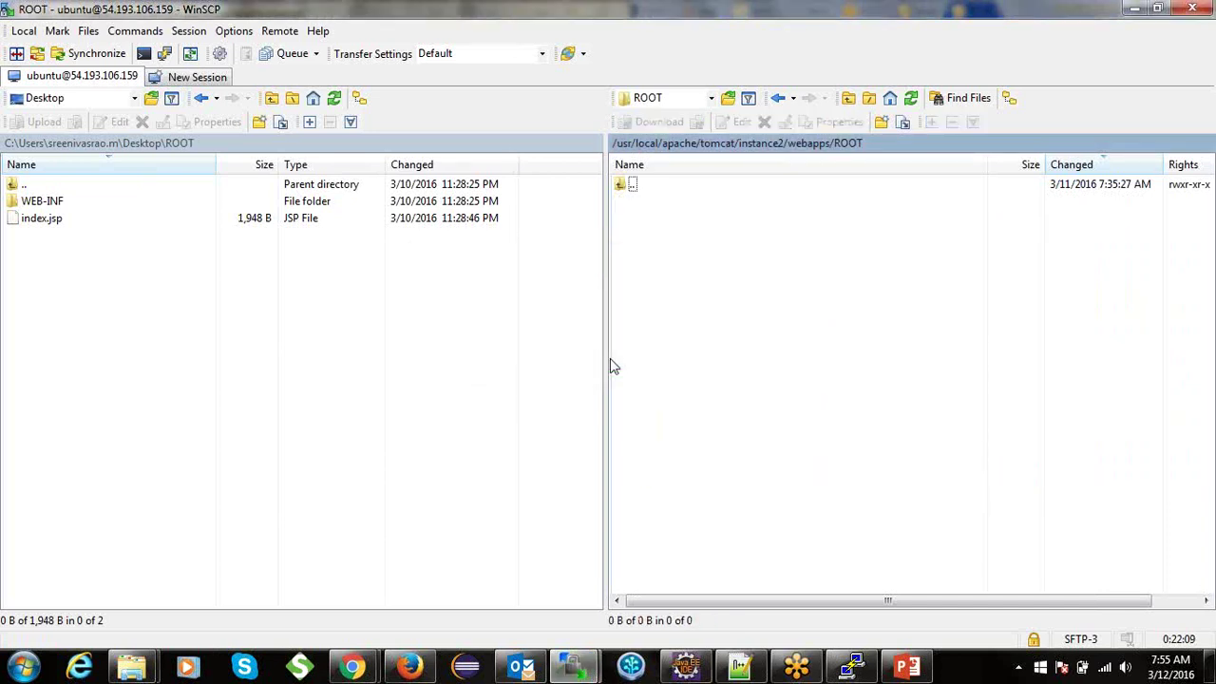
Upload the local WEB-INF folder and index.jsp into instance2's ROOT.
{"action": "left_click", "coordinate": [46, 201]}
{"action": "left_click", "coordinate": [45, 219], "text": "ctrl"}
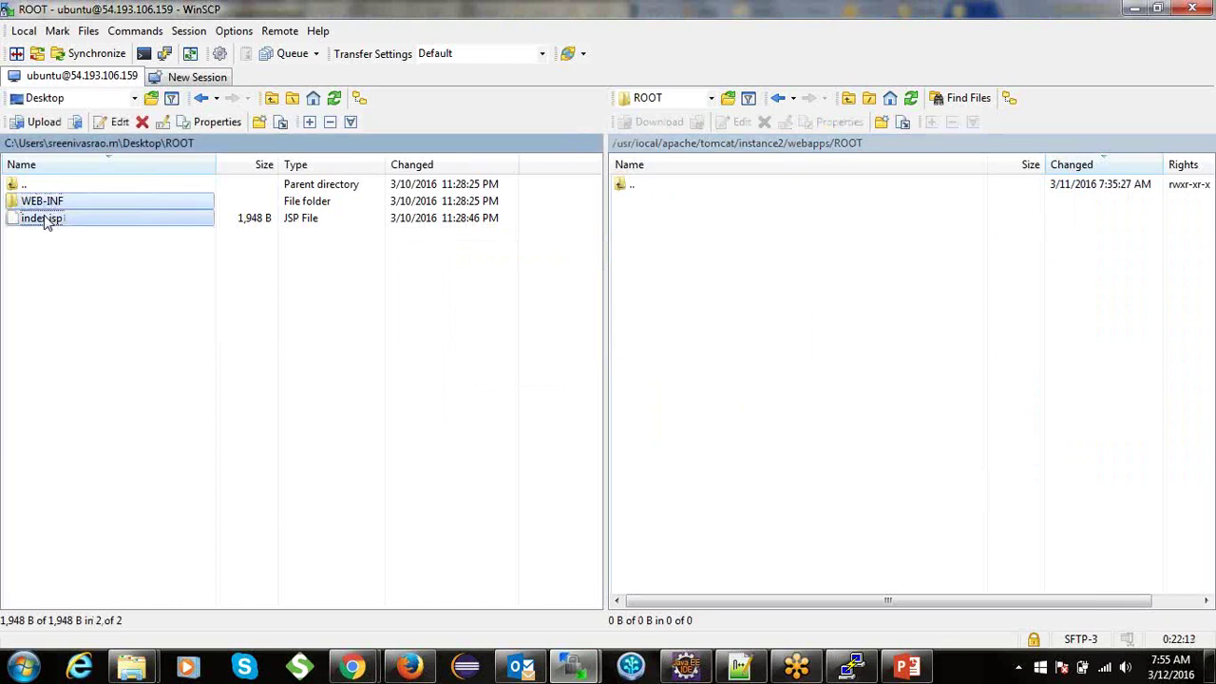
{"action": "left_click_drag", "start_coordinate": [48, 201], "coordinate": [798, 276]}
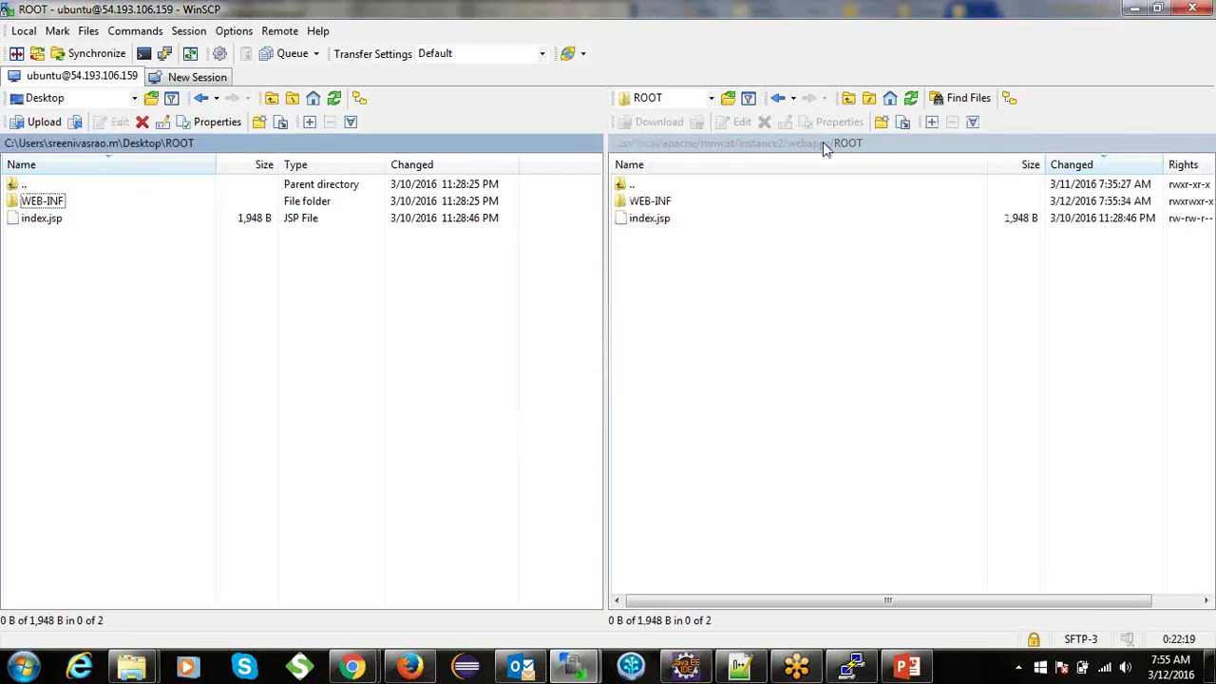
Change the remote path from instance2 to instance3 to open instance3's webapps/ROOT.
{"action": "double_click", "coordinate": [881, 147]}
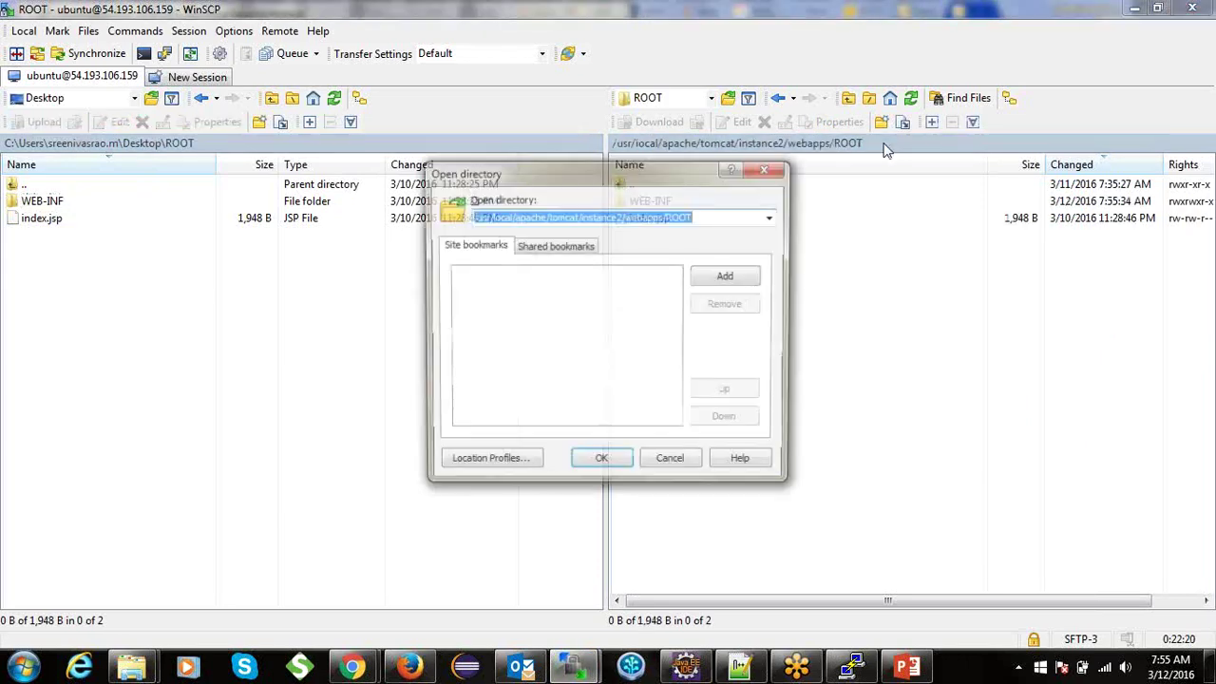
{"action": "left_click", "coordinate": [619, 217]}
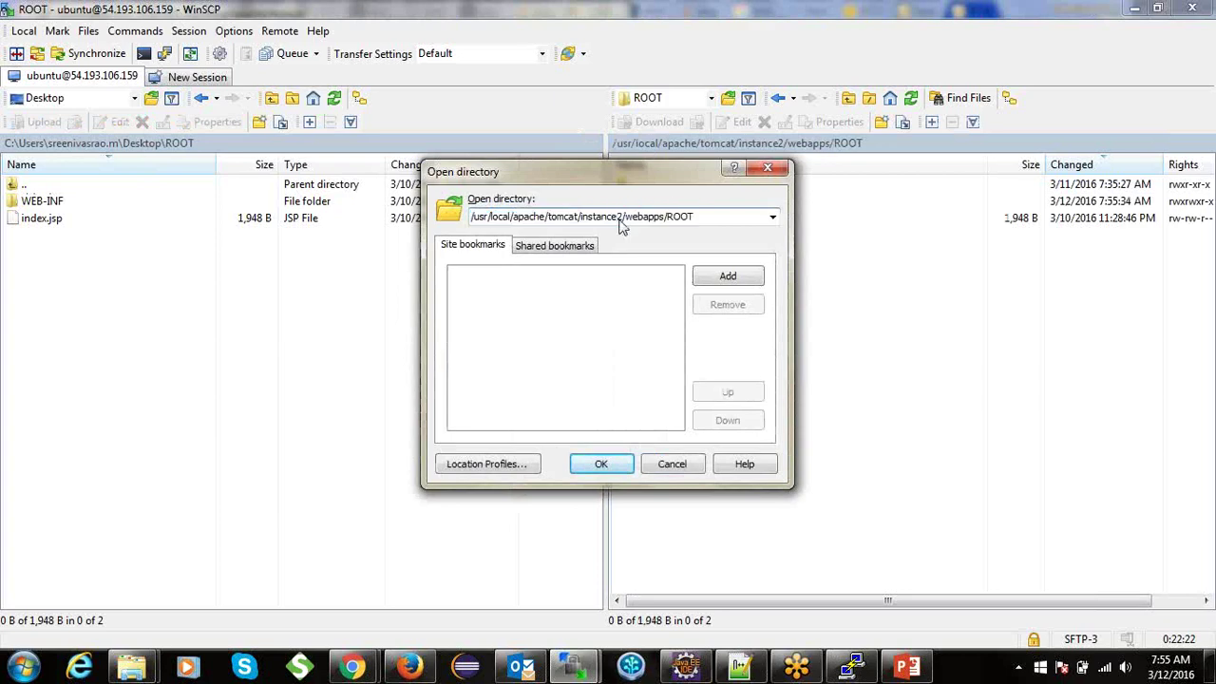
{"action": "key", "text": "BackSpace"}
{"action": "type", "text": "3"}
{"action": "key", "text": "Return"}
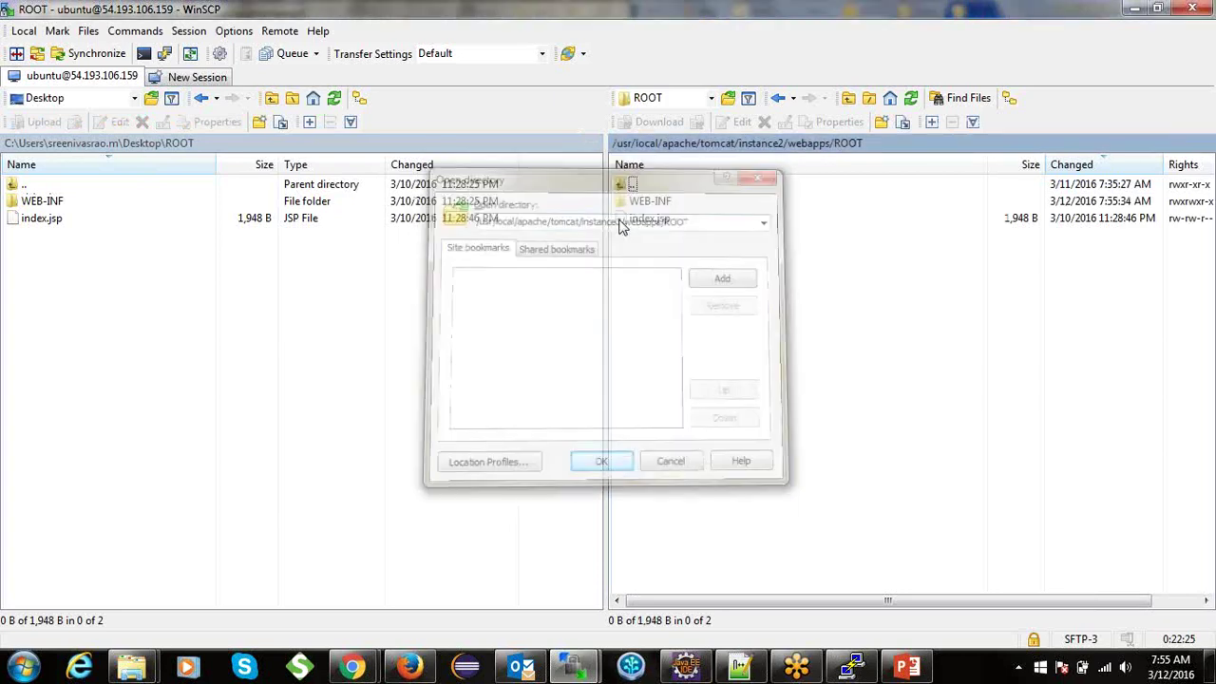
Delete all 17 items in instance3's ROOT folder.
{"action": "left_click", "coordinate": [650, 201]}
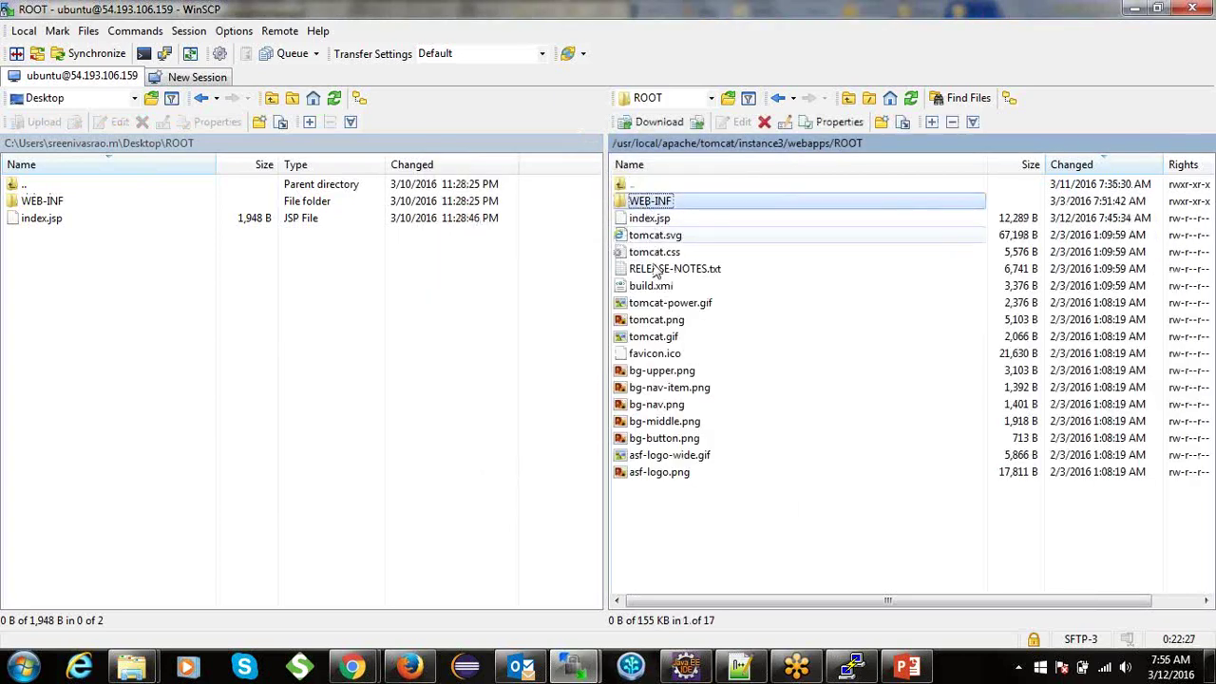
{"action": "left_click", "coordinate": [659, 472], "text": "shift"}
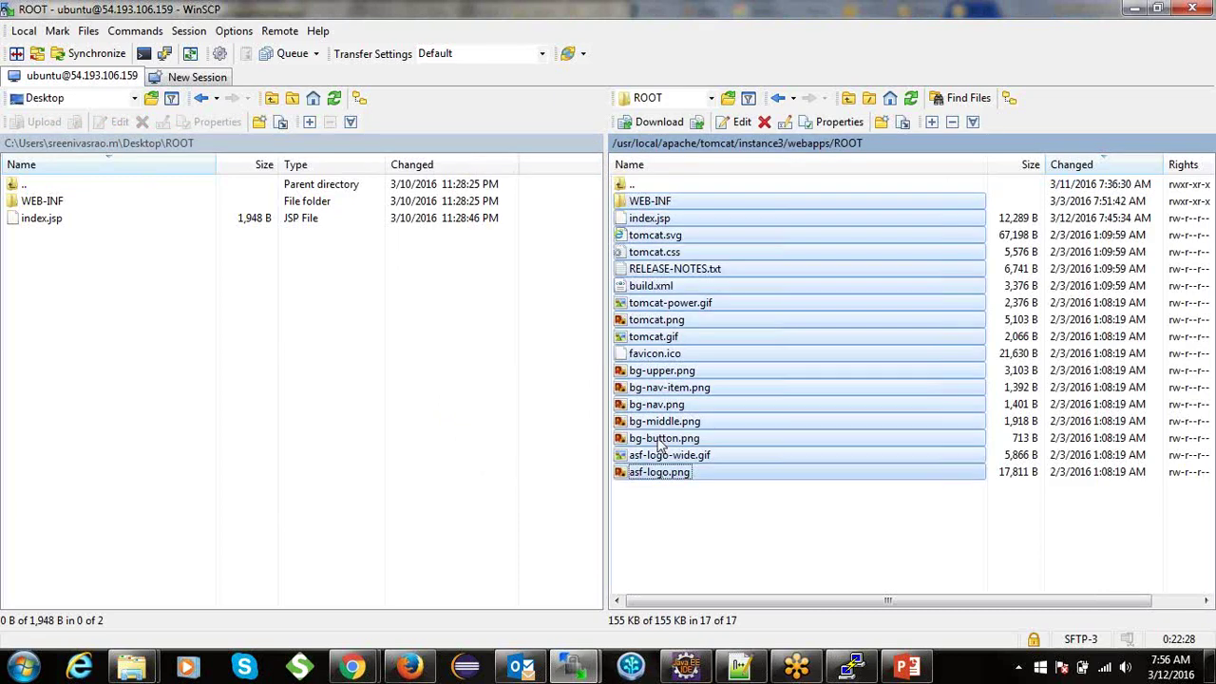
{"action": "right_click", "coordinate": [652, 201]}
{"action": "left_click", "coordinate": [693, 348]}
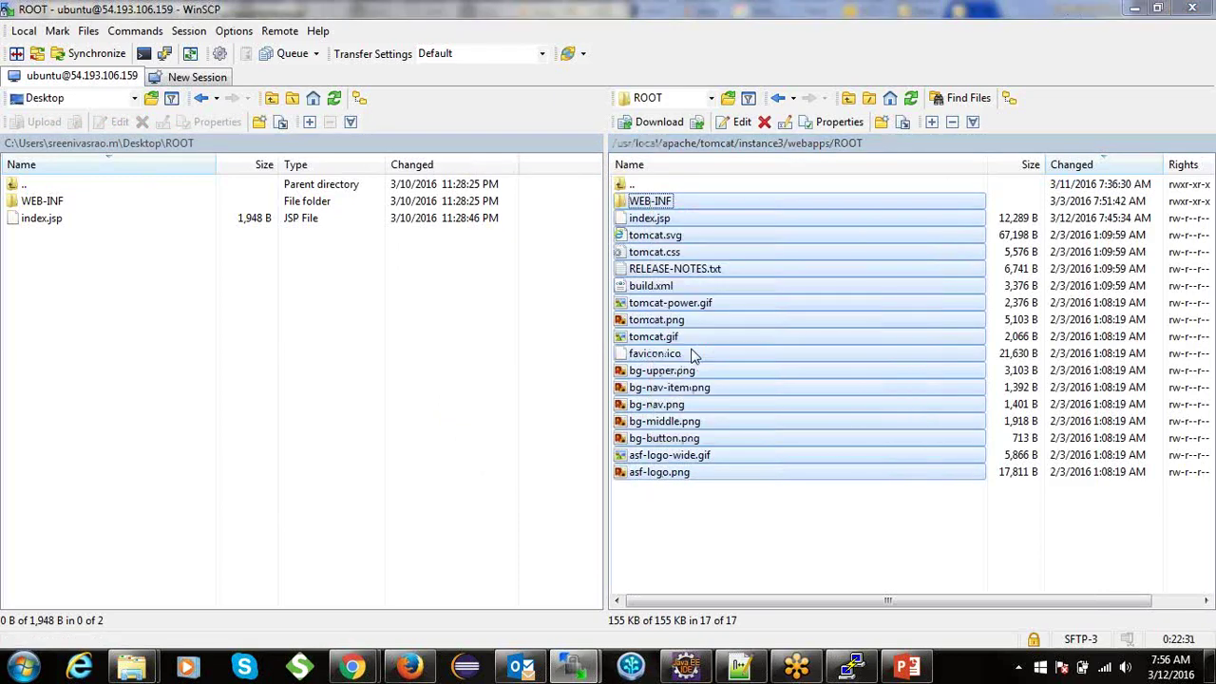
{"action": "left_click", "coordinate": [608, 362]}
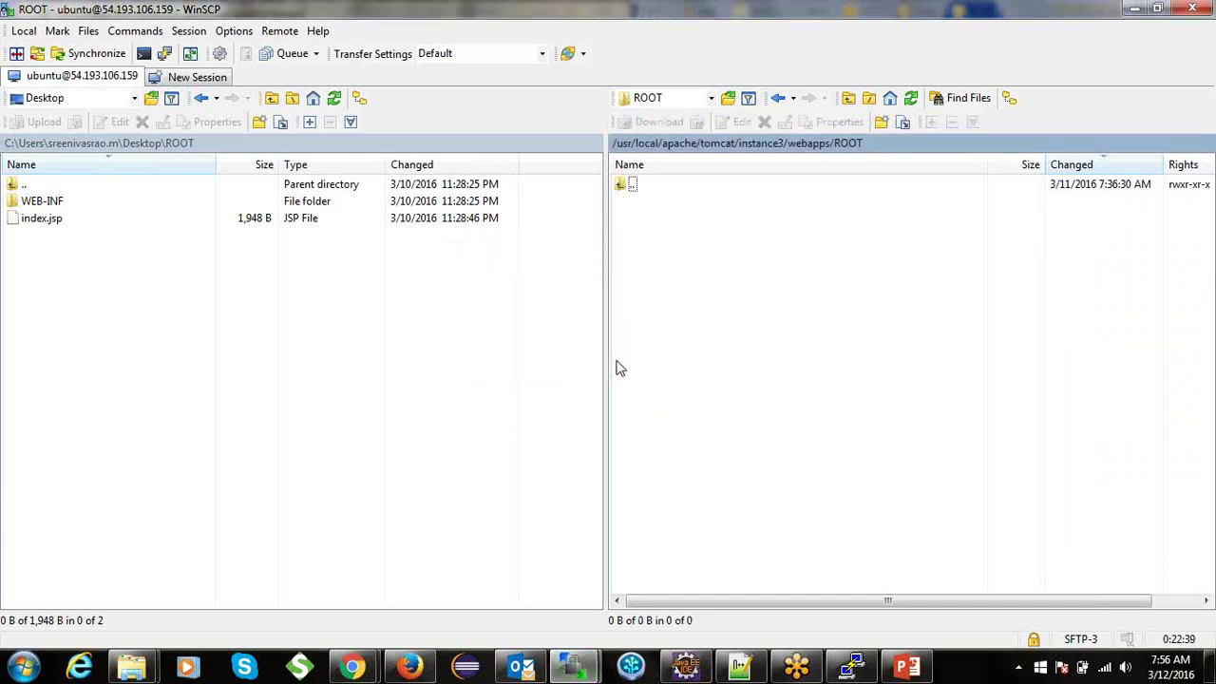
Upload the local WEB-INF folder and index.jsp into instance3's ROOT.
{"action": "left_click", "coordinate": [54, 202]}
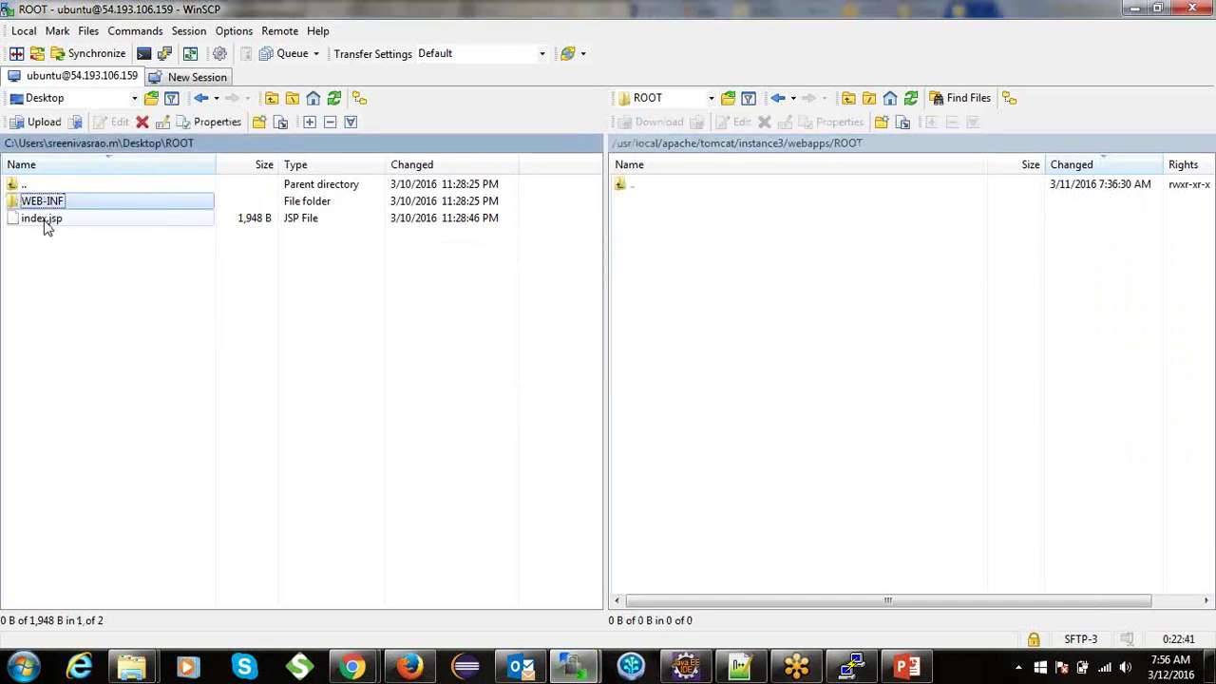
{"action": "left_click", "coordinate": [44, 218], "text": "shift"}
{"action": "left_click_drag", "start_coordinate": [40, 209], "coordinate": [777, 304]}
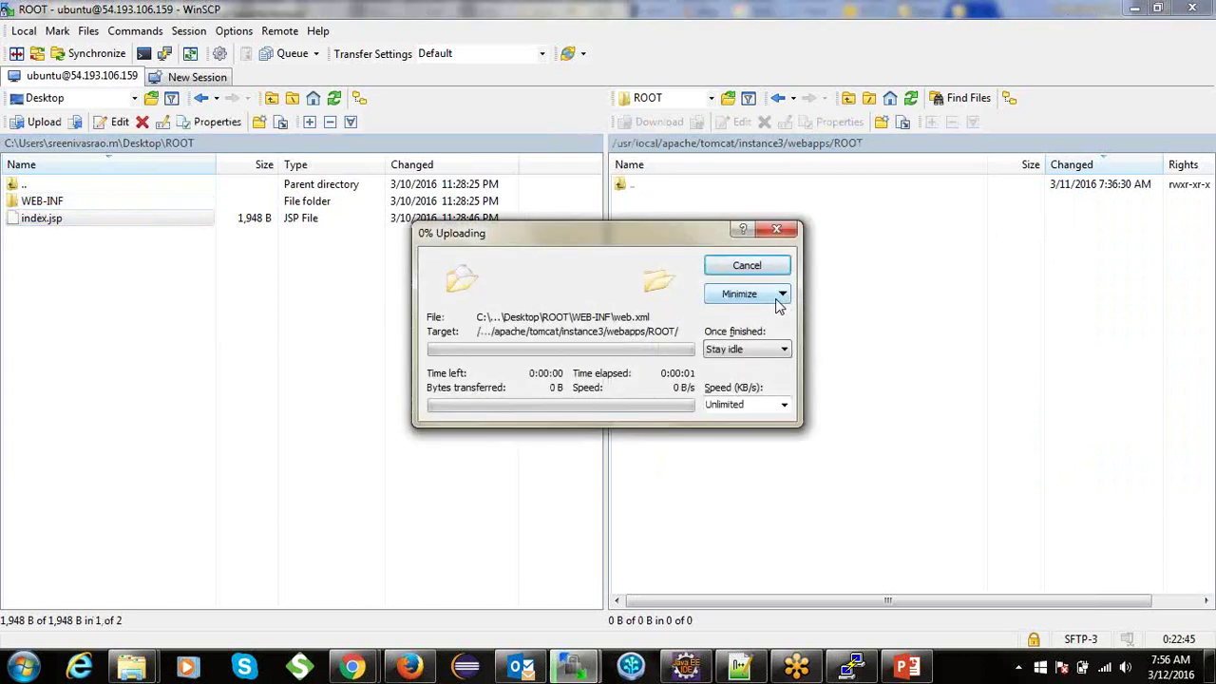
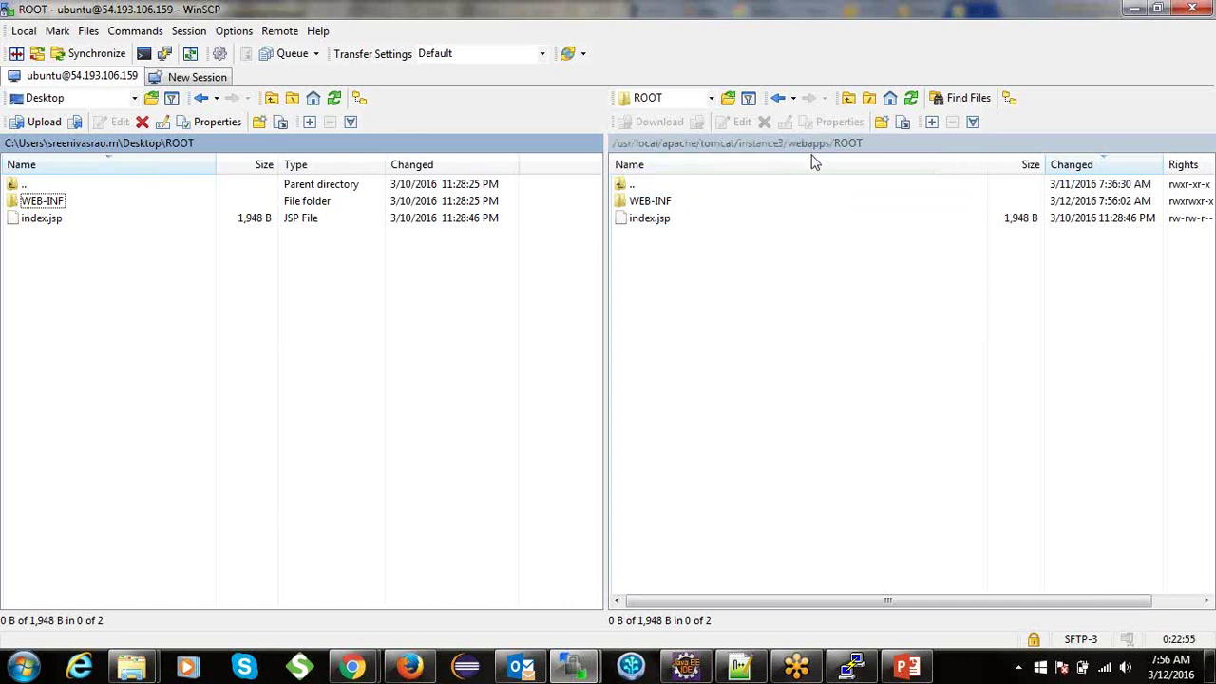
Select index.jsp in instance3's remote ROOT folder, then bring the PuTTY terminal forward.
{"action": "left_click", "coordinate": [657, 224]}
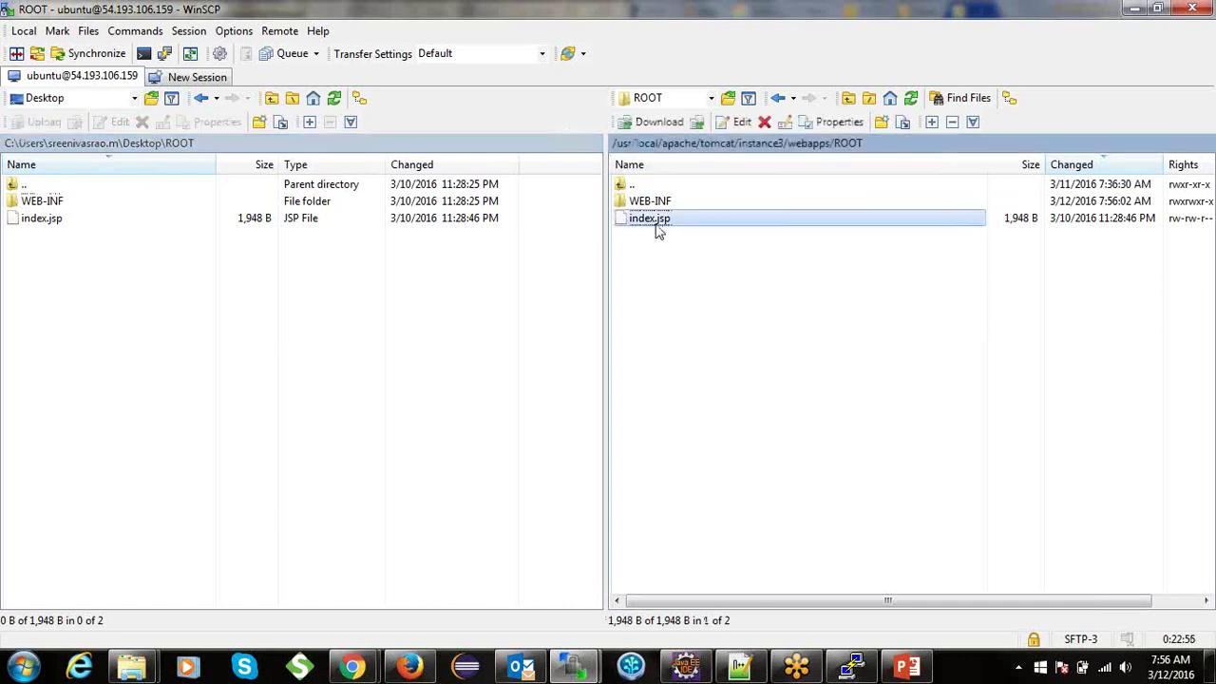
{"action": "left_click", "coordinate": [657, 224]}
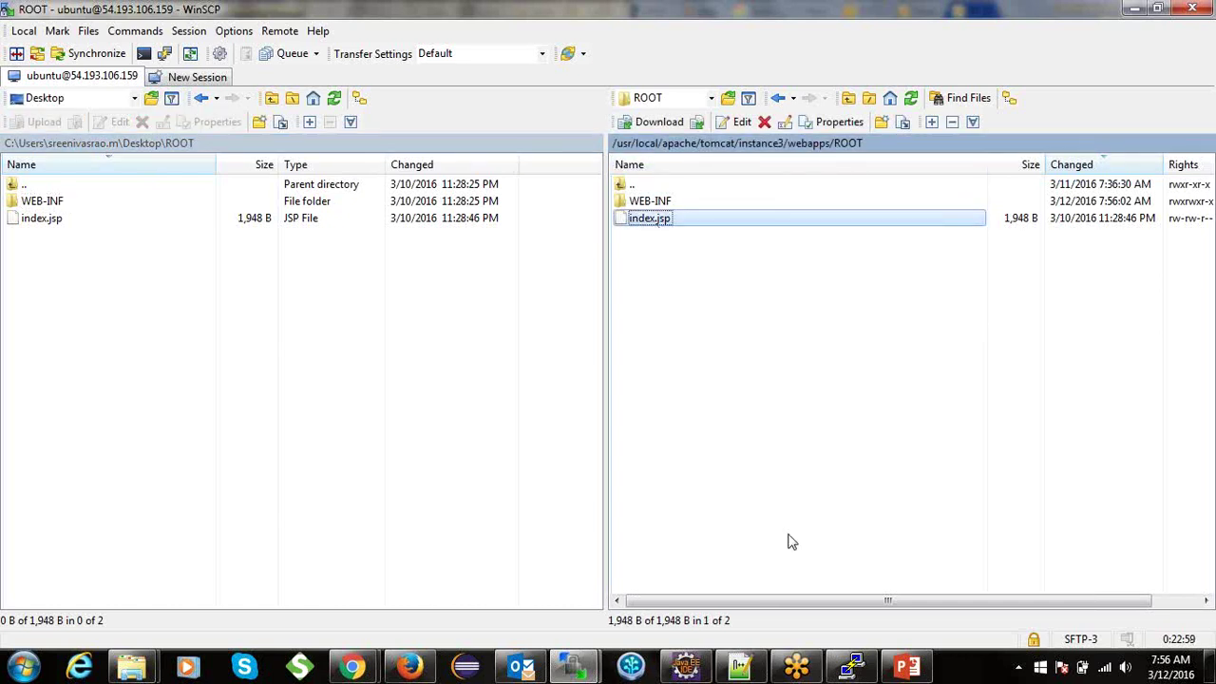
{"action": "left_click", "coordinate": [853, 665]}
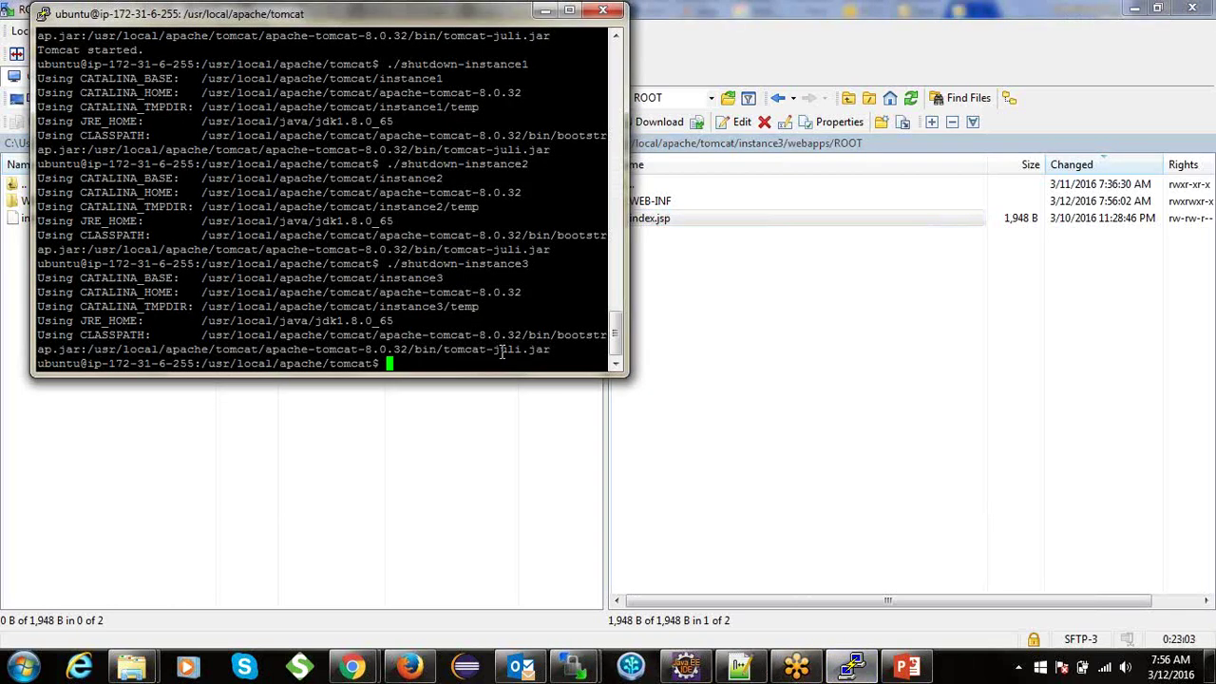
Start Tomcat instance1 with ./startup-instance1.
{"action": "type", "text": "./st"}
{"action": "key", "text": "Tab"}
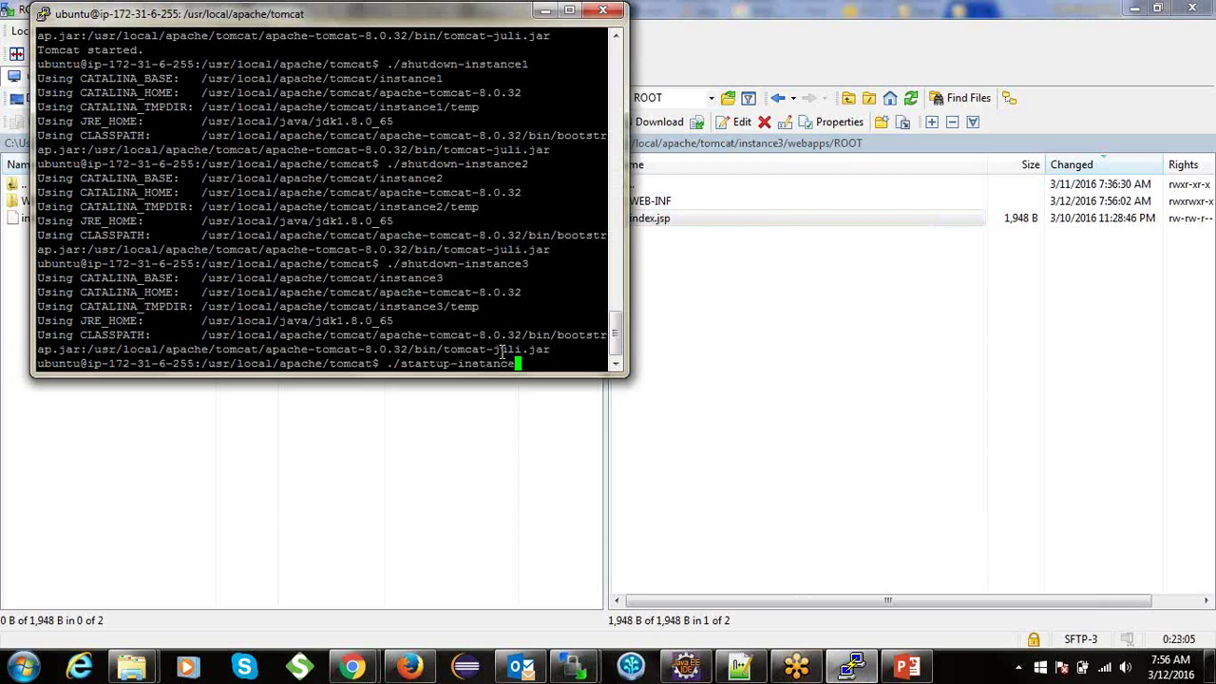
{"action": "type", "text": "1"}
{"action": "key", "text": "Return"}
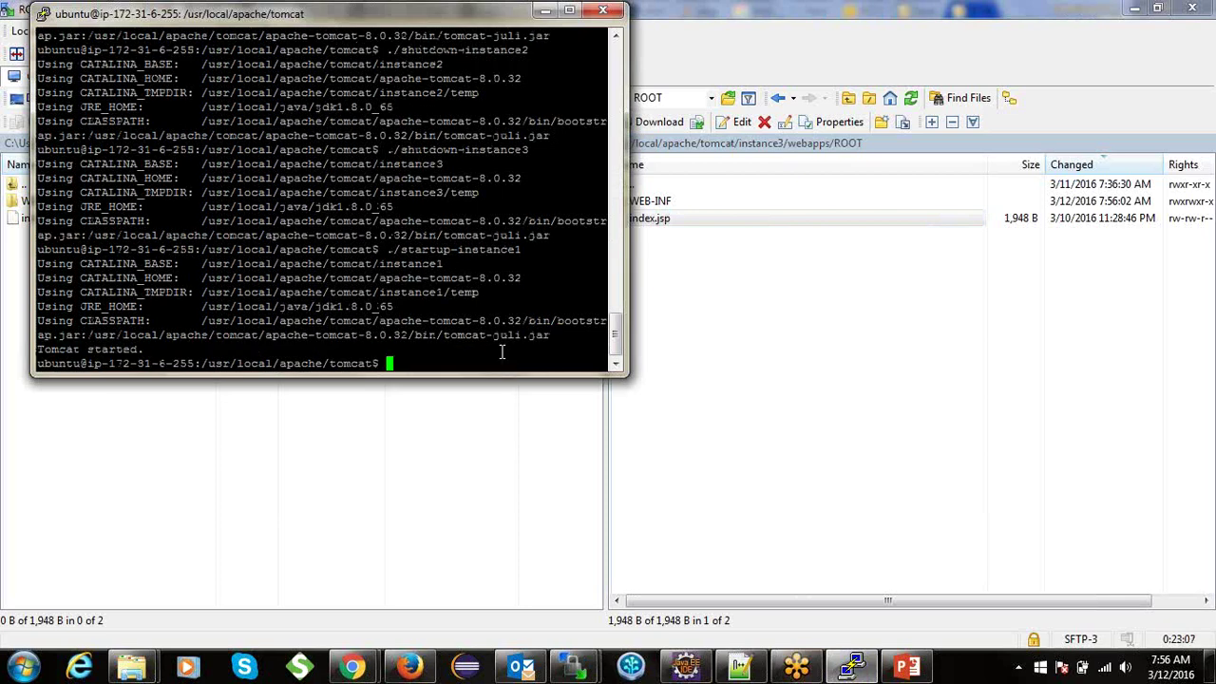
Start instance2 and instance3 via the recalled startup command, then minimize PuTTY.
{"action": "key", "text": "Up"}
{"action": "key", "text": "BackSpace"}
{"action": "type", "text": "2"}
{"action": "key", "text": "Return"}
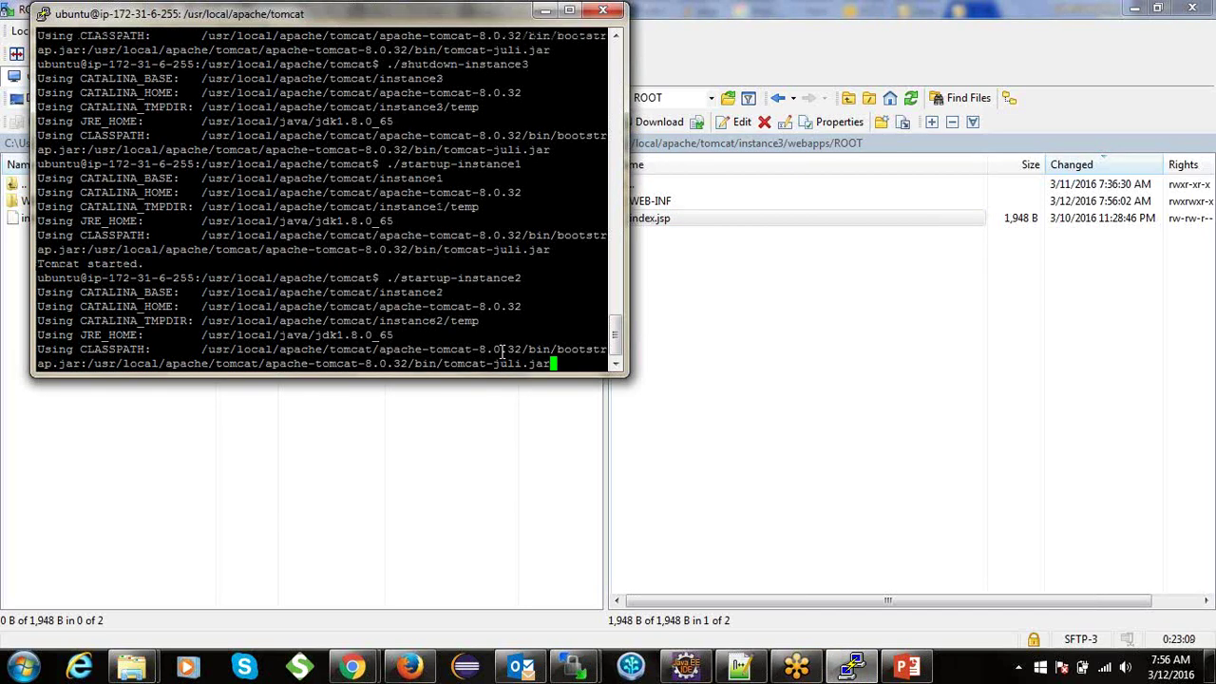
{"action": "key", "text": "Up"}
{"action": "key", "text": "BackSpace"}
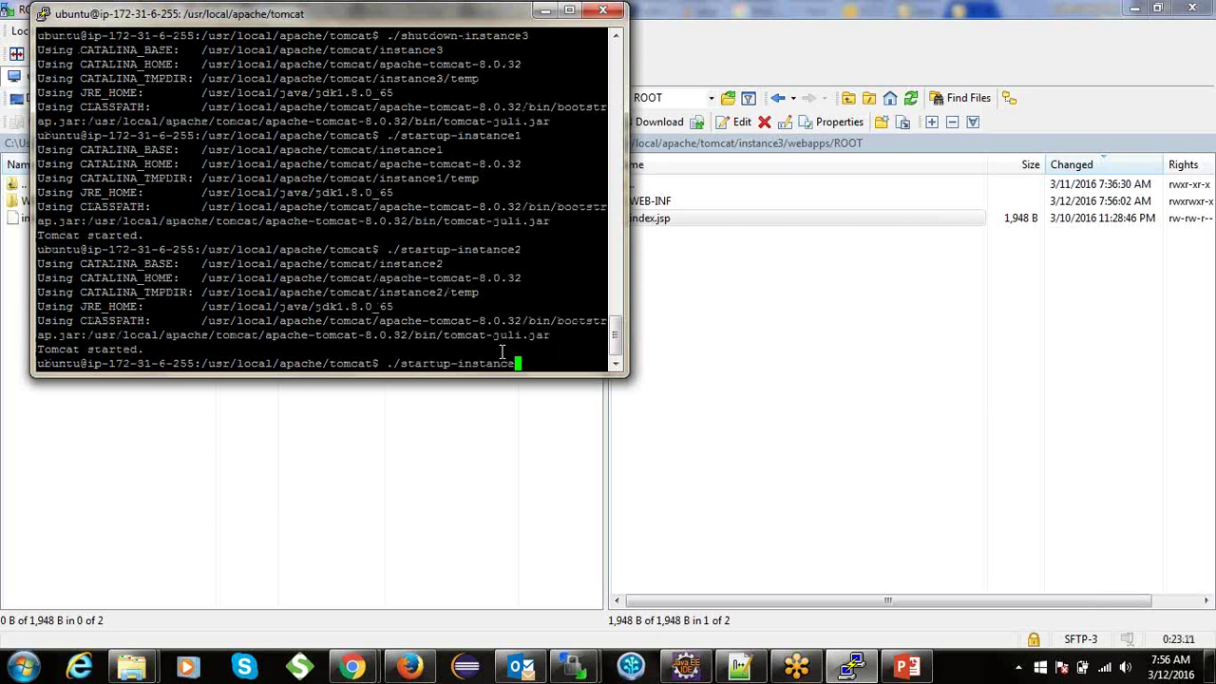
{"action": "type", "text": "3"}
{"action": "key", "text": "Return"}
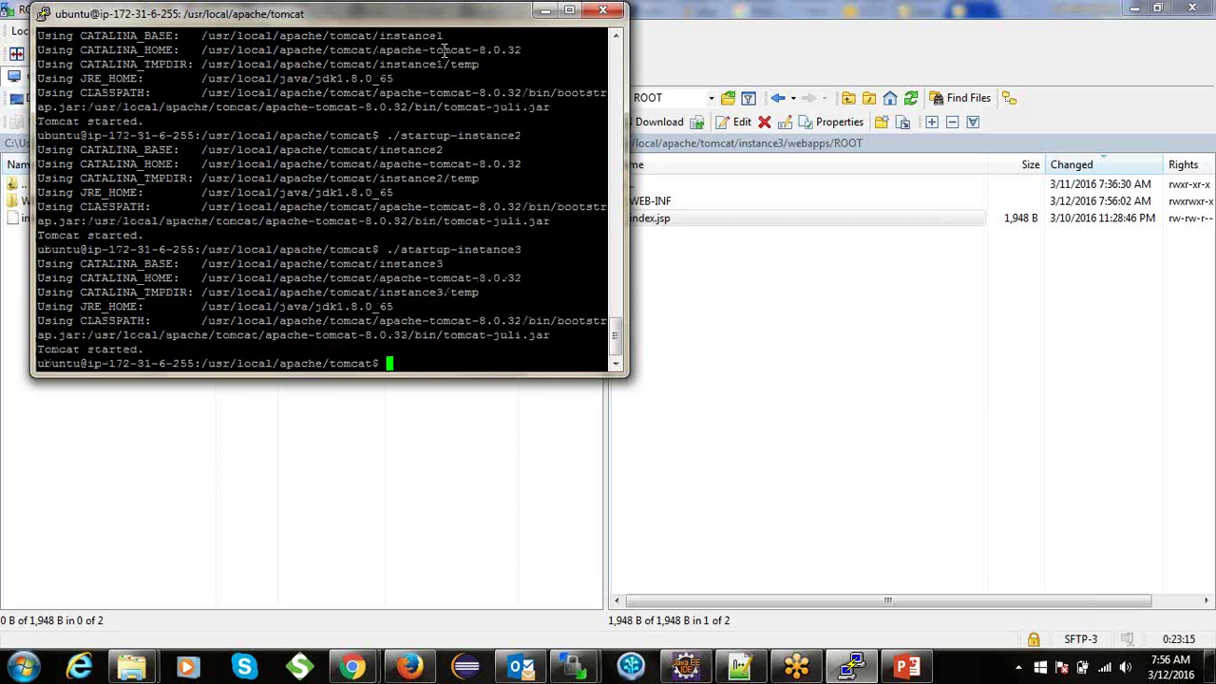
{"action": "left_click_drag", "start_coordinate": [433, 26], "coordinate": [436, 71]}
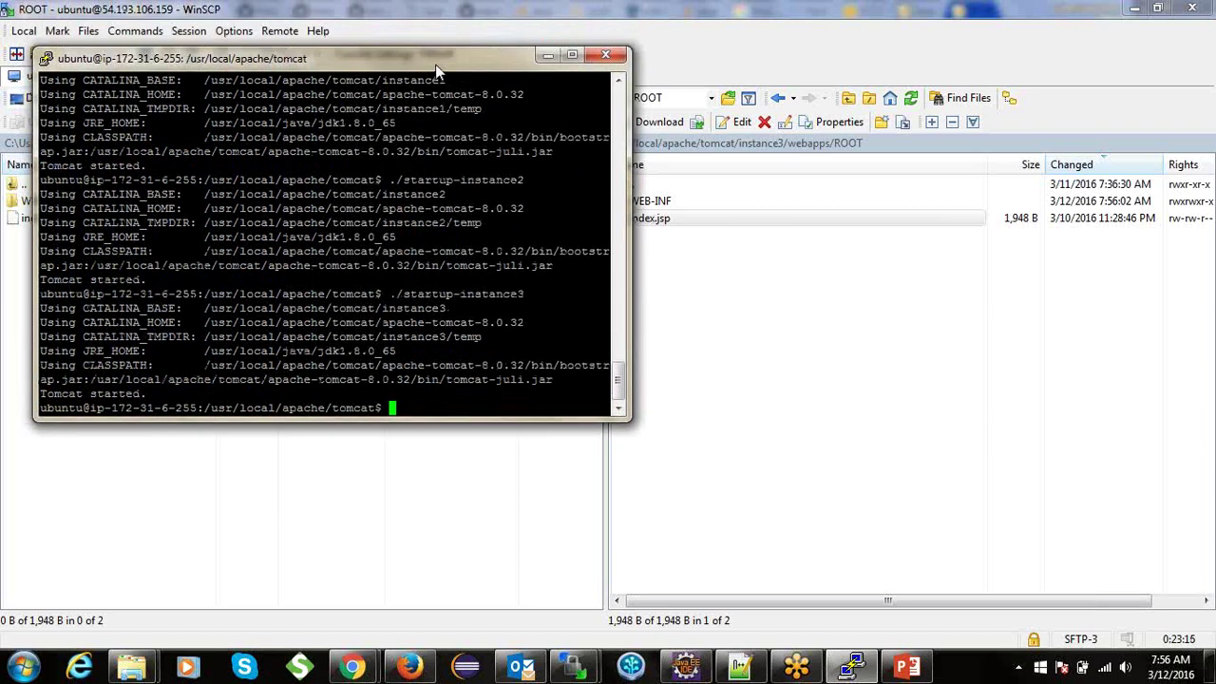
{"action": "left_click", "coordinate": [547, 59]}
In Chrome, copy the server address from the Tomcat welcome tab and close that tab.
{"action": "mouse_move", "coordinate": [351, 668]}
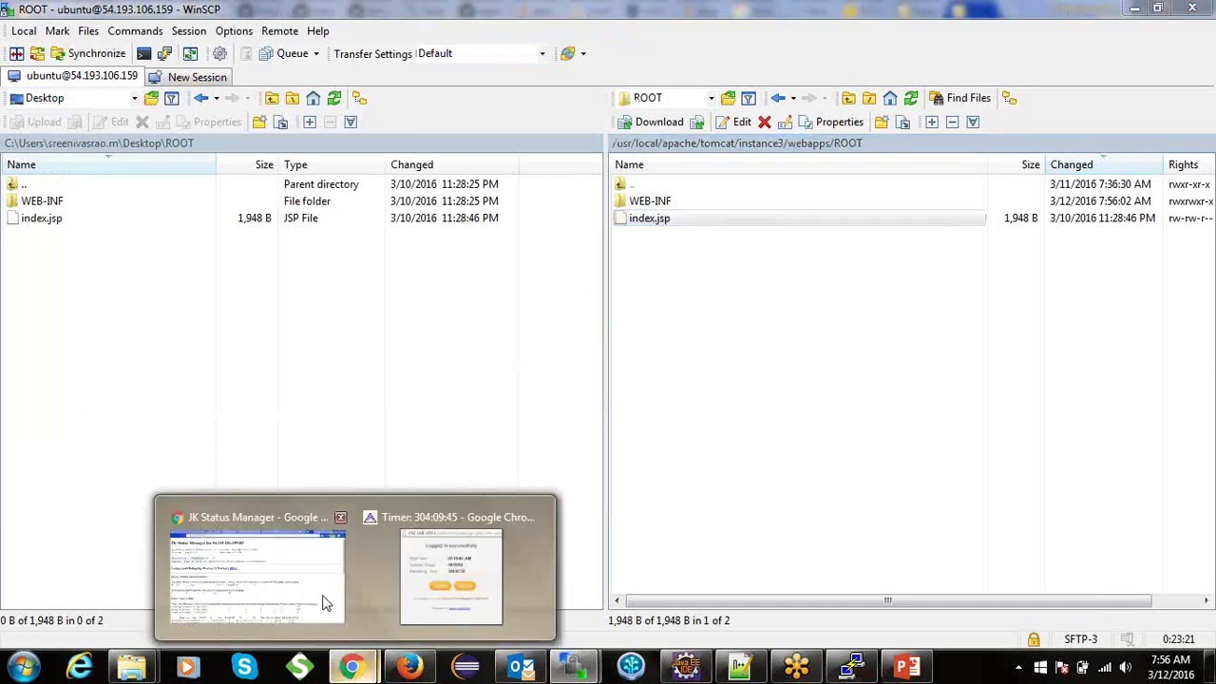
{"action": "left_click", "coordinate": [314, 579]}
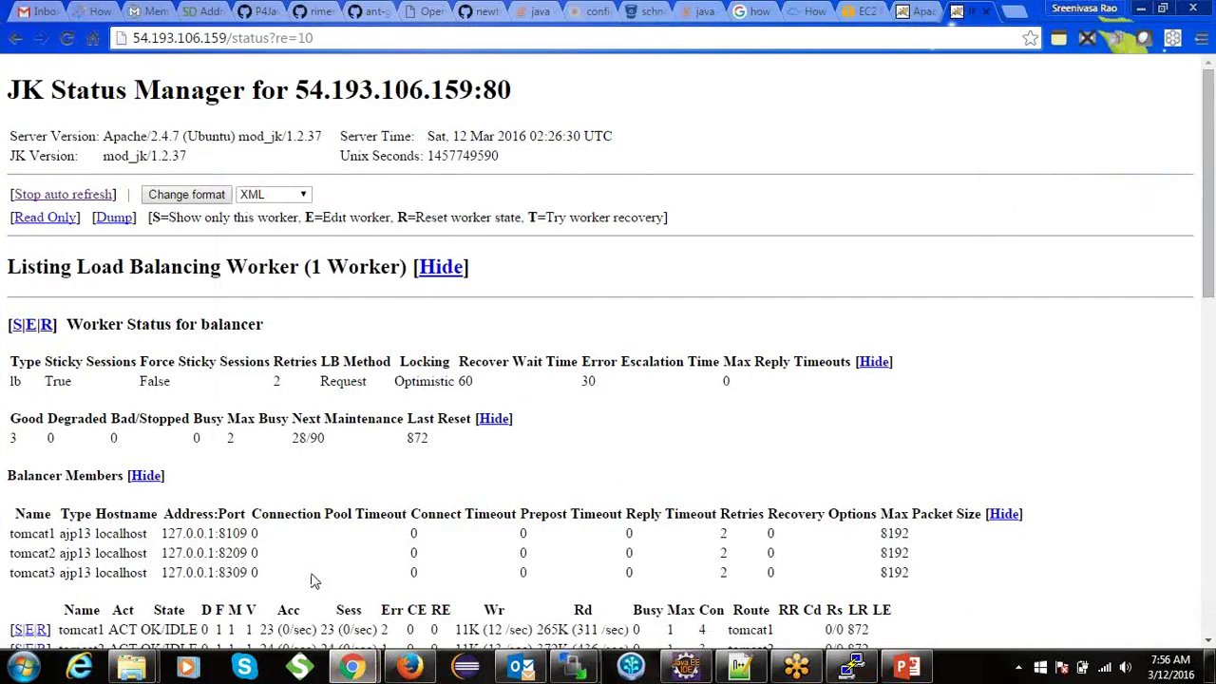
{"action": "left_click", "coordinate": [916, 13]}
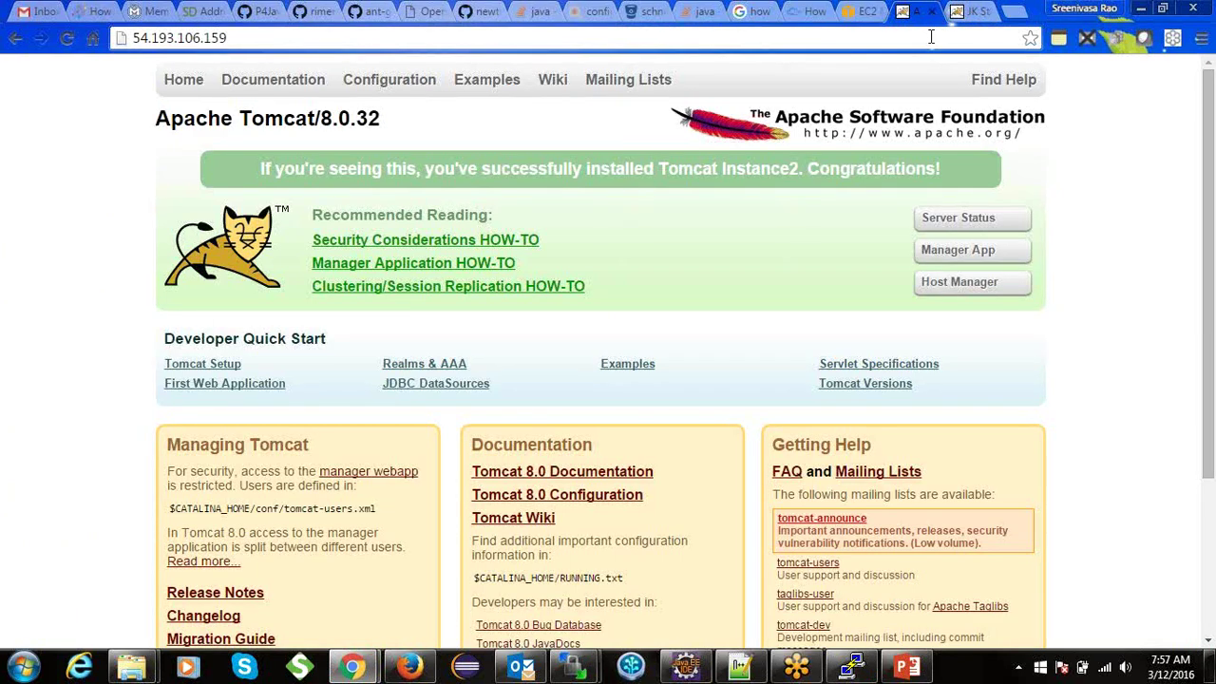
{"action": "left_click", "coordinate": [930, 36]}
{"action": "key", "text": "ctrl+c"}
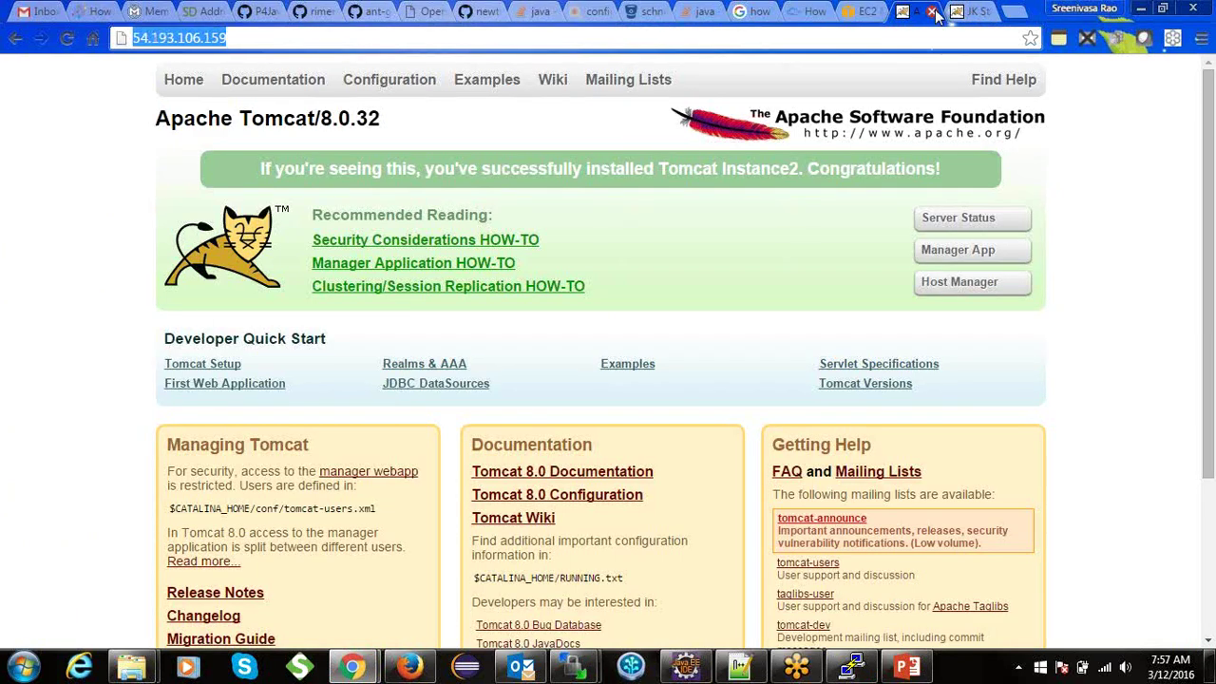
{"action": "left_click", "coordinate": [935, 13]}
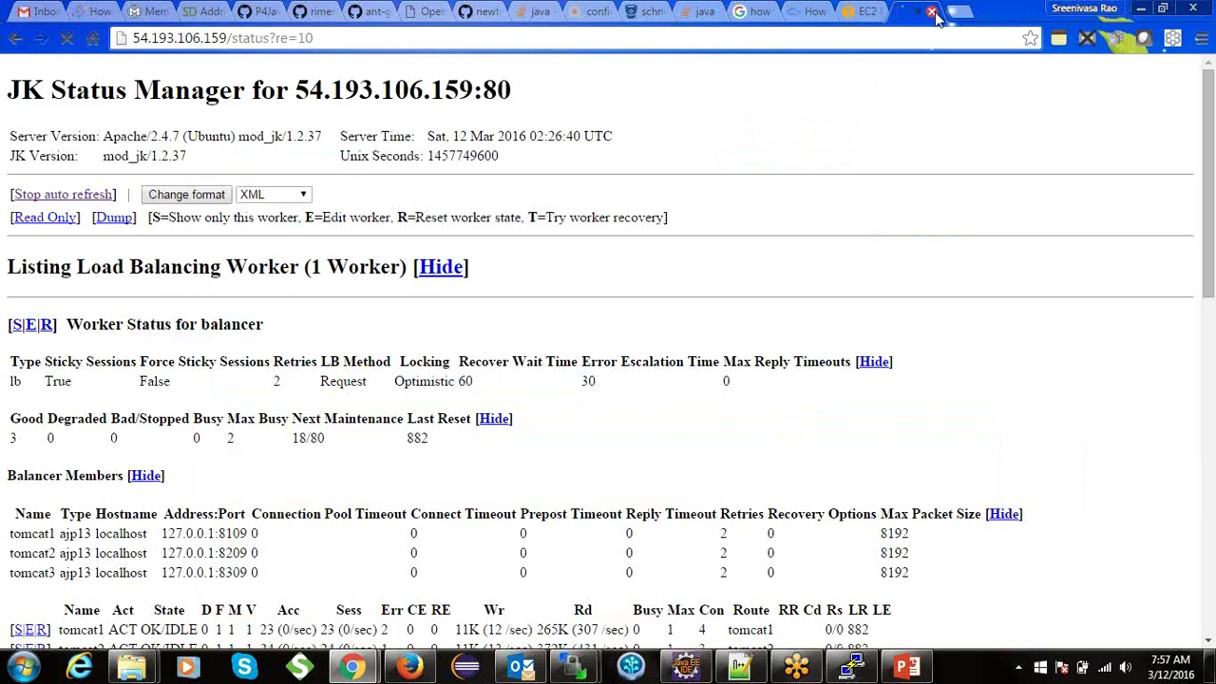
{"action": "left_click", "coordinate": [1201, 39]}
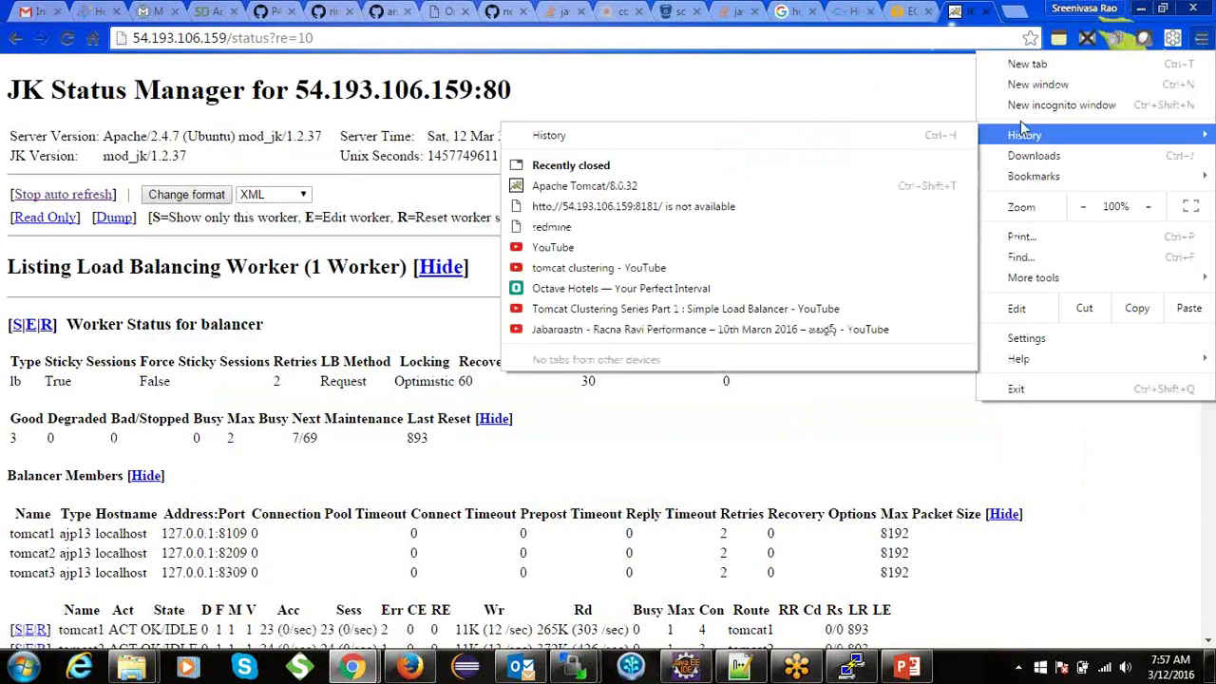
{"action": "left_click", "coordinate": [1054, 104]}
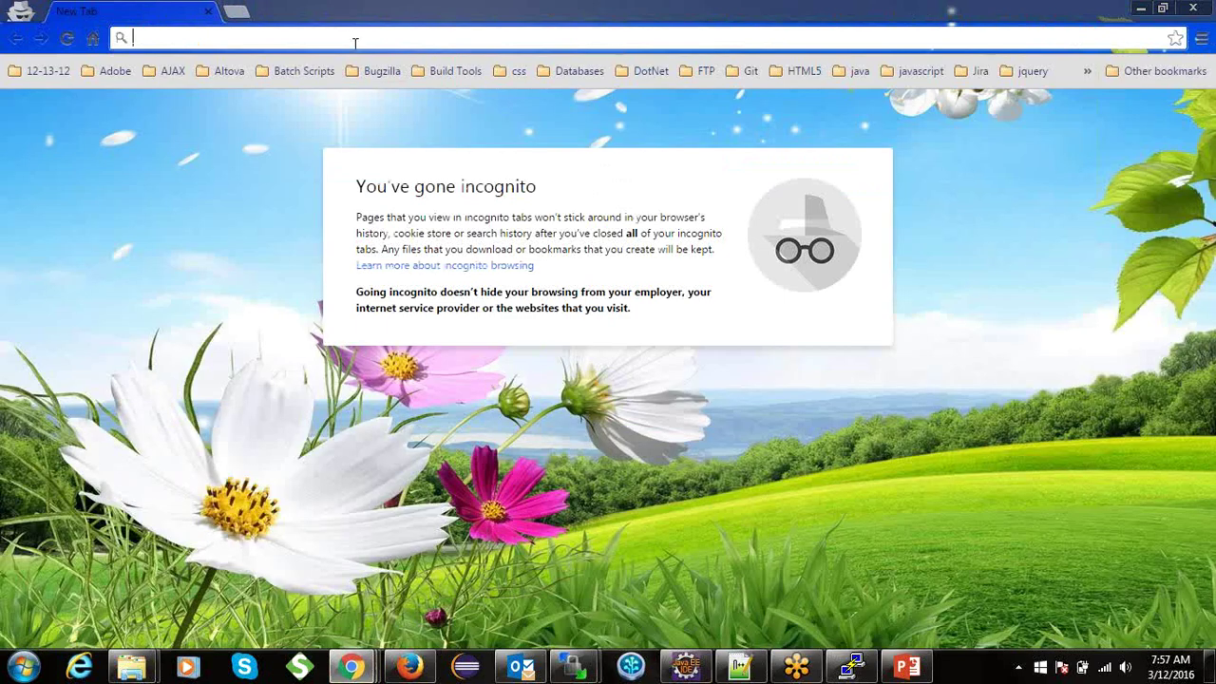
{"action": "key", "text": "ctrl+v"}
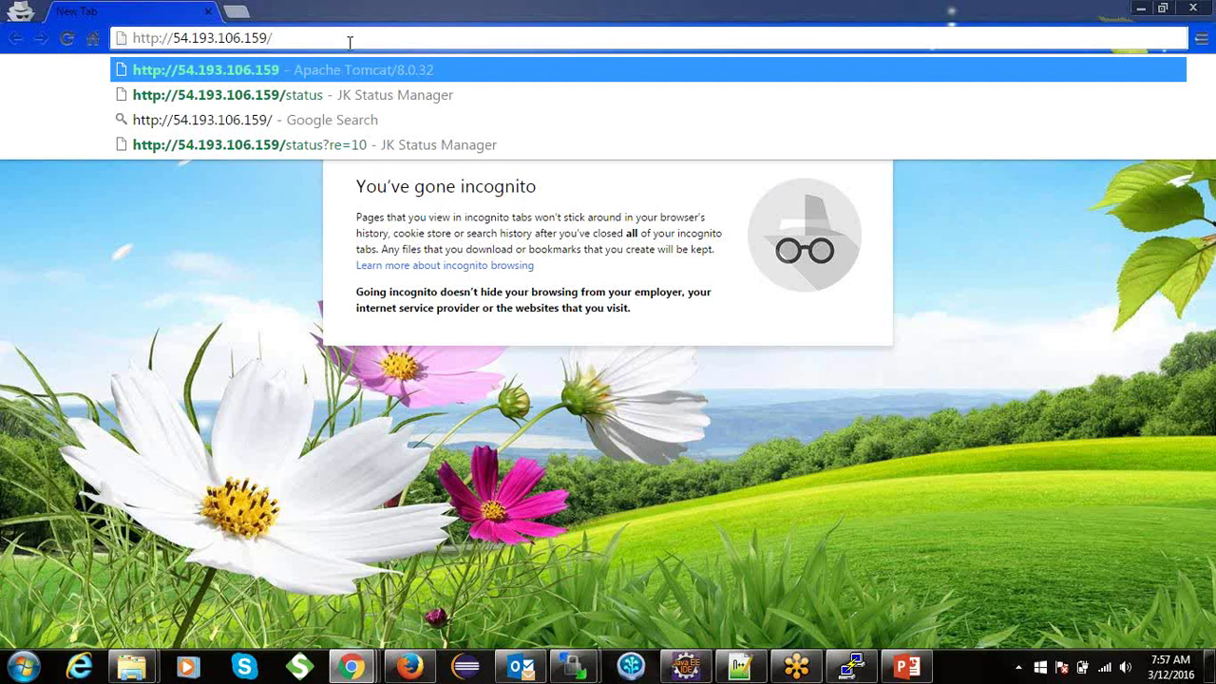
{"action": "left_click", "coordinate": [573, 666]}
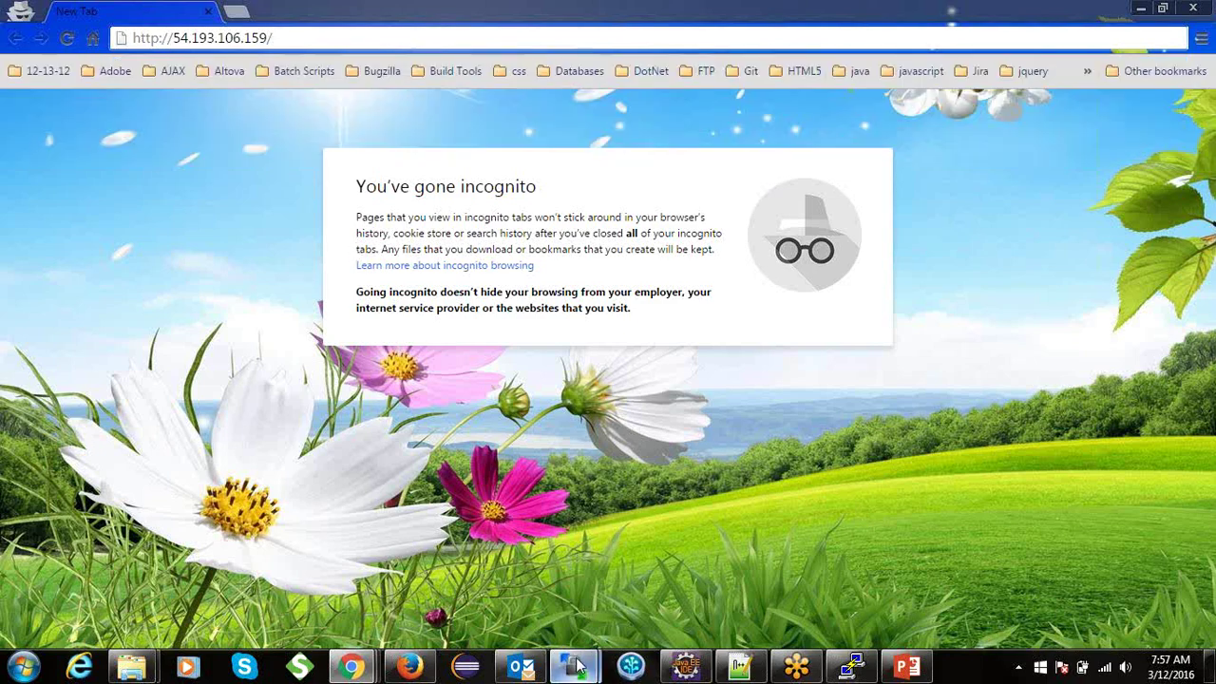
{"action": "left_click", "coordinate": [494, 553]}
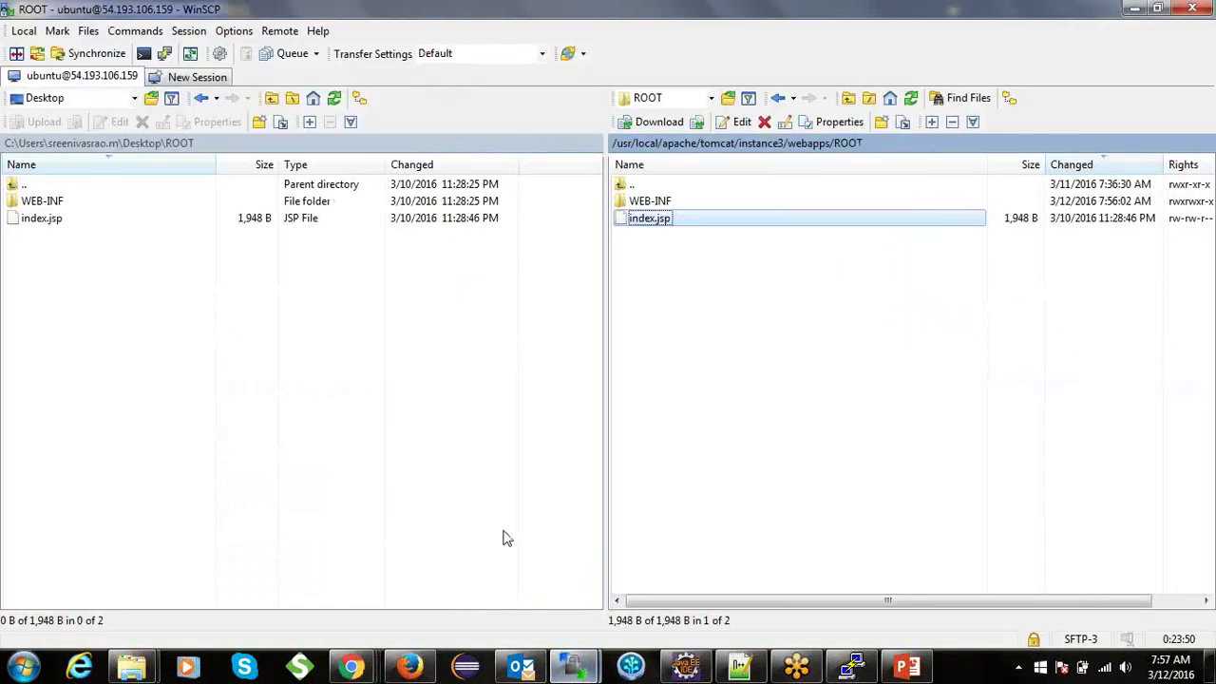
Open instance3's remote index.jsp in the editor and find the 'Instance' heading.
{"action": "right_click", "coordinate": [653, 225]}
{"action": "left_click", "coordinate": [688, 250]}
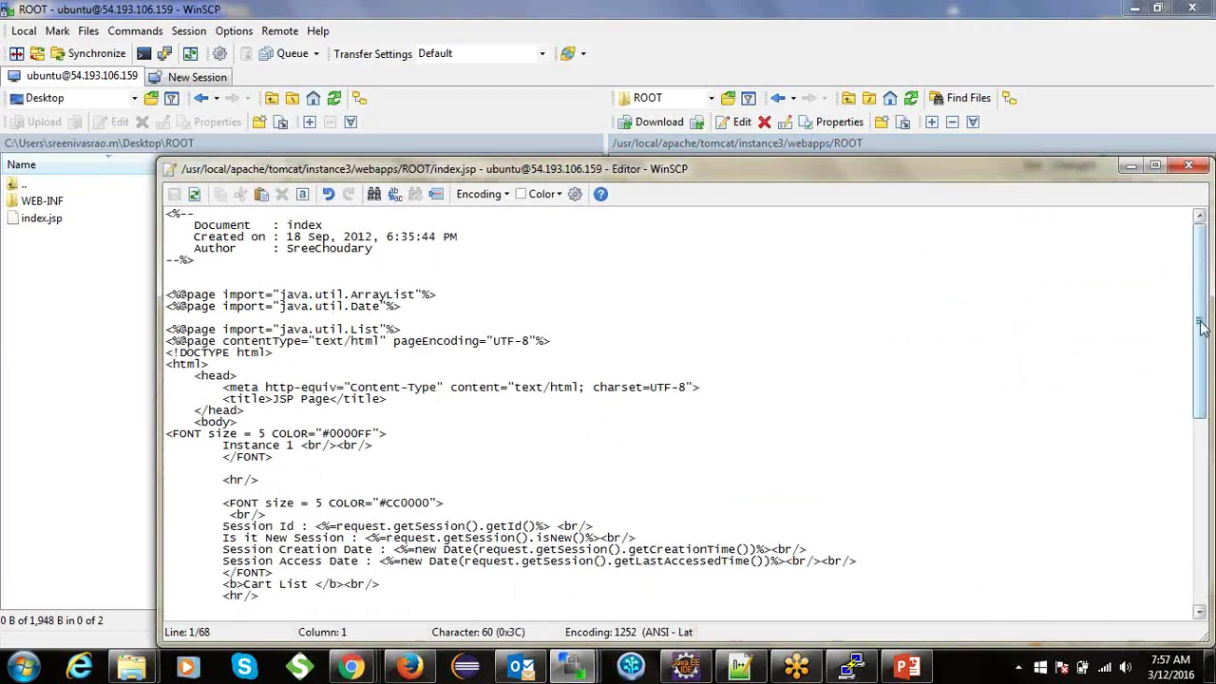
{"action": "mouse_move", "coordinate": [1198, 331]}
{"action": "left_mouse_down"}
{"action": "mouse_move", "coordinate": [1195, 420]}
{"action": "mouse_move", "coordinate": [1197, 320]}
{"action": "mouse_move", "coordinate": [1192, 522]}
{"action": "mouse_move", "coordinate": [1193, 316]}
{"action": "left_mouse_up"}
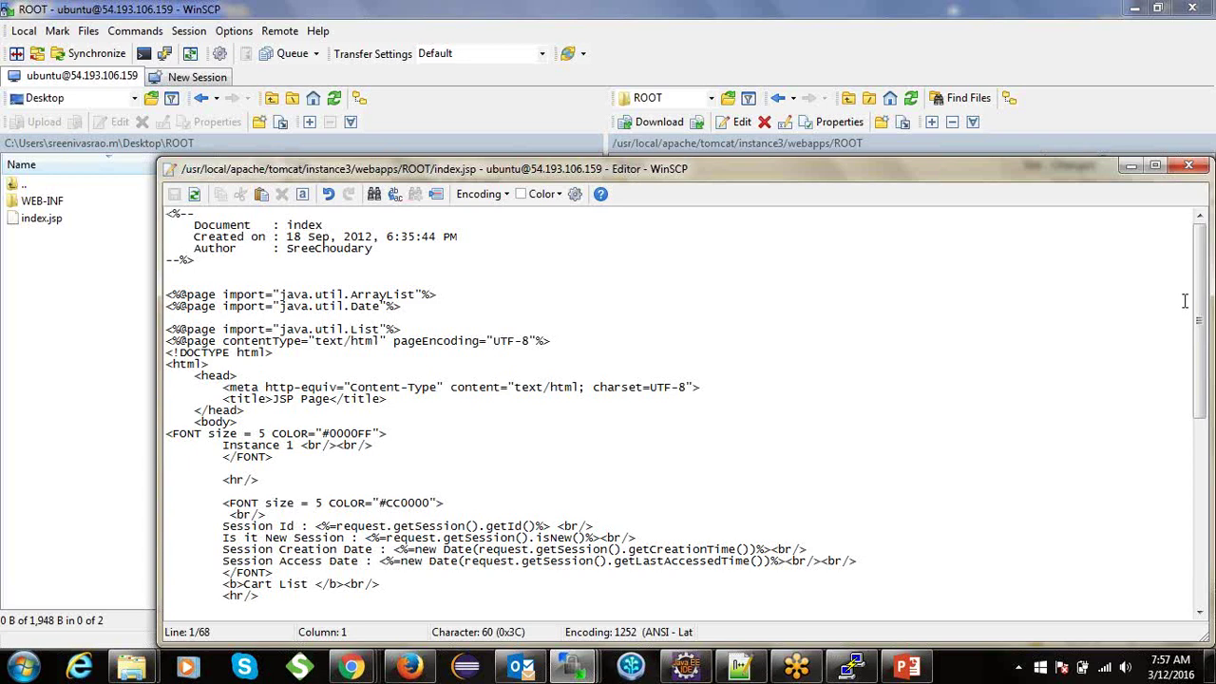
{"action": "key", "text": "ctrl+f"}
{"action": "type", "text": "ins"}
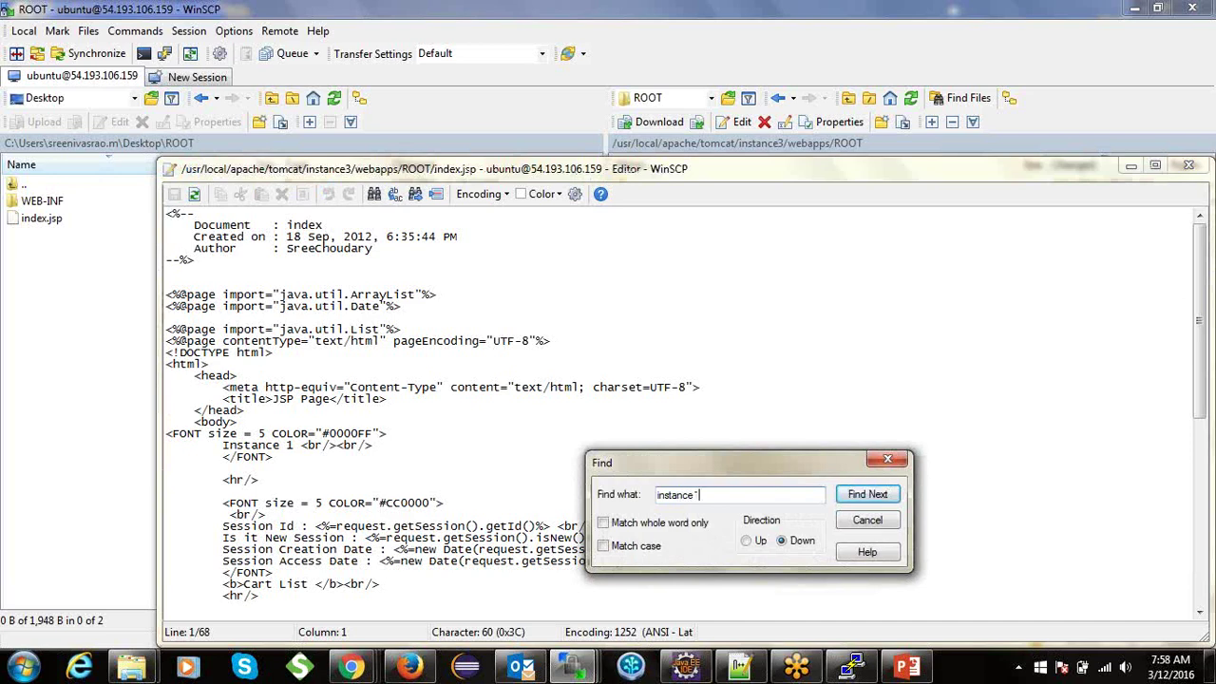
{"action": "type", "text": "tance1"}
{"action": "key", "text": "Return"}
{"action": "key", "text": "Return"}
{"action": "left_click", "coordinate": [863, 499]}
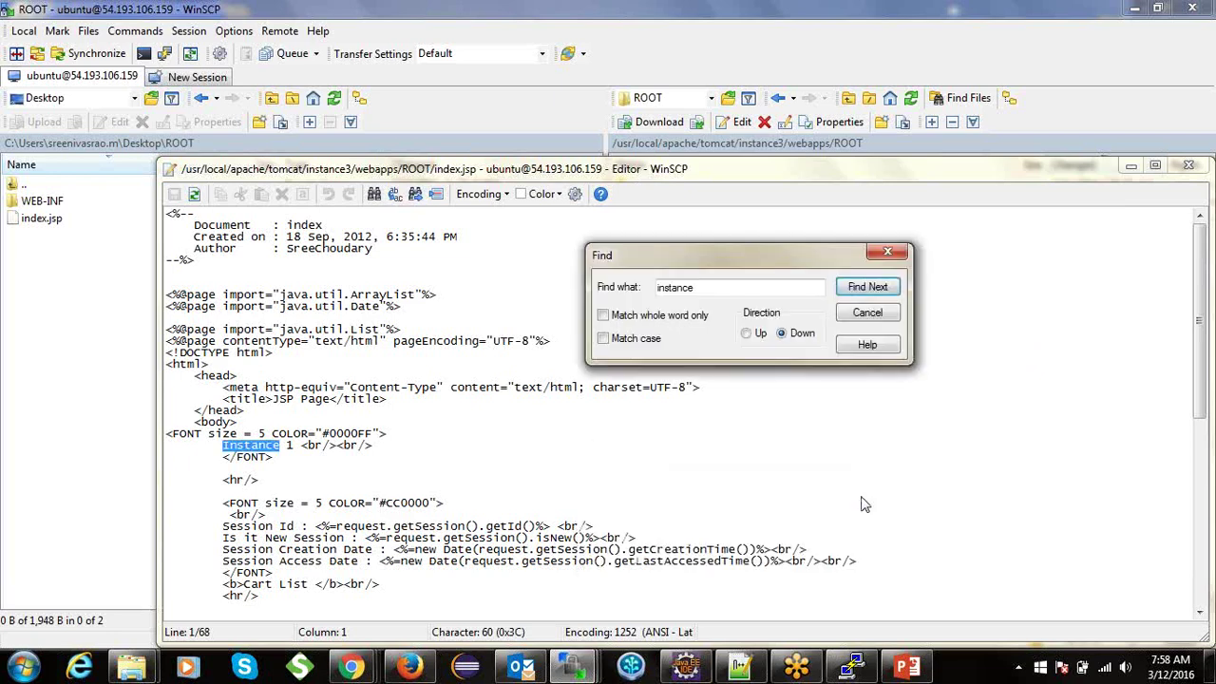
{"action": "left_click", "coordinate": [891, 252]}
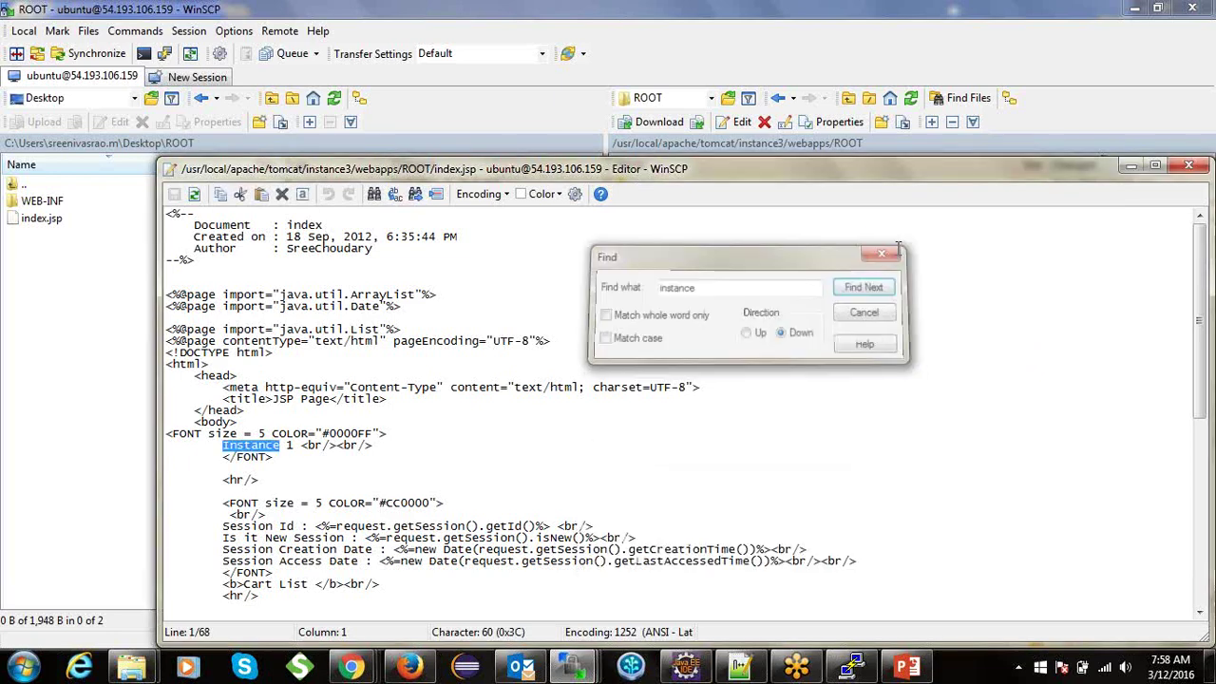
Change 'Instance 1' to 'Instance 3', save to the server, and close the editor.
{"action": "left_click", "coordinate": [291, 444]}
{"action": "key", "text": "BackSpace"}
{"action": "type", "text": "3"}
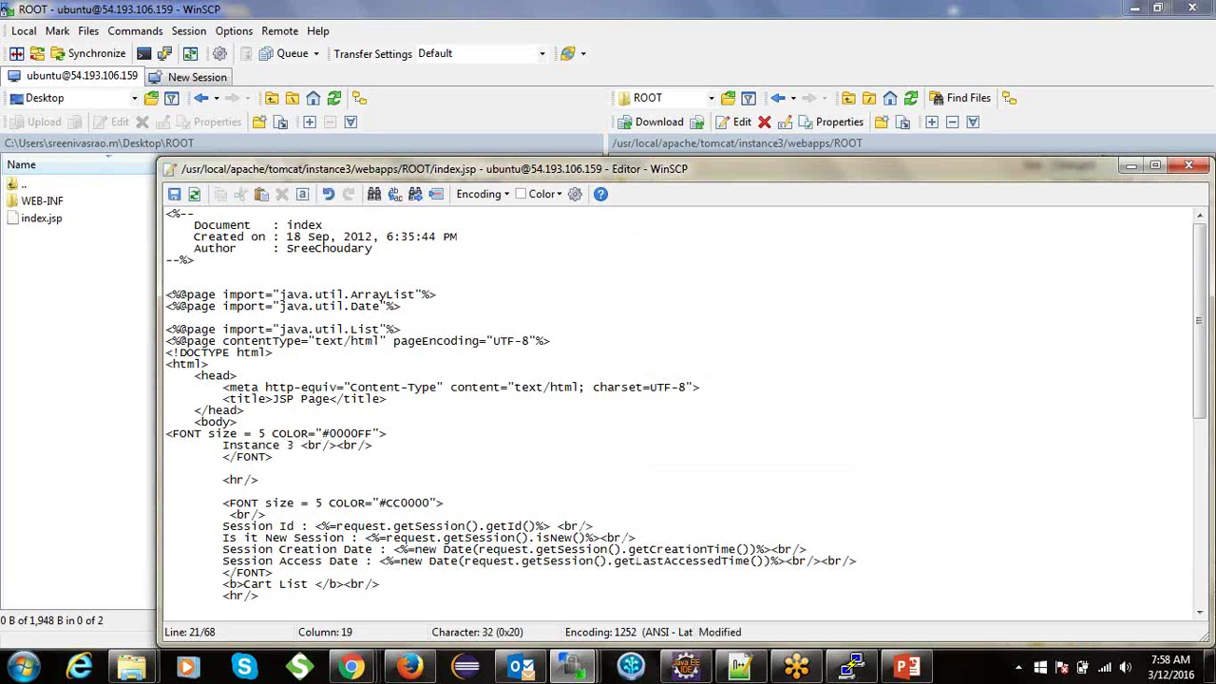
{"action": "key", "text": "ctrl+s"}
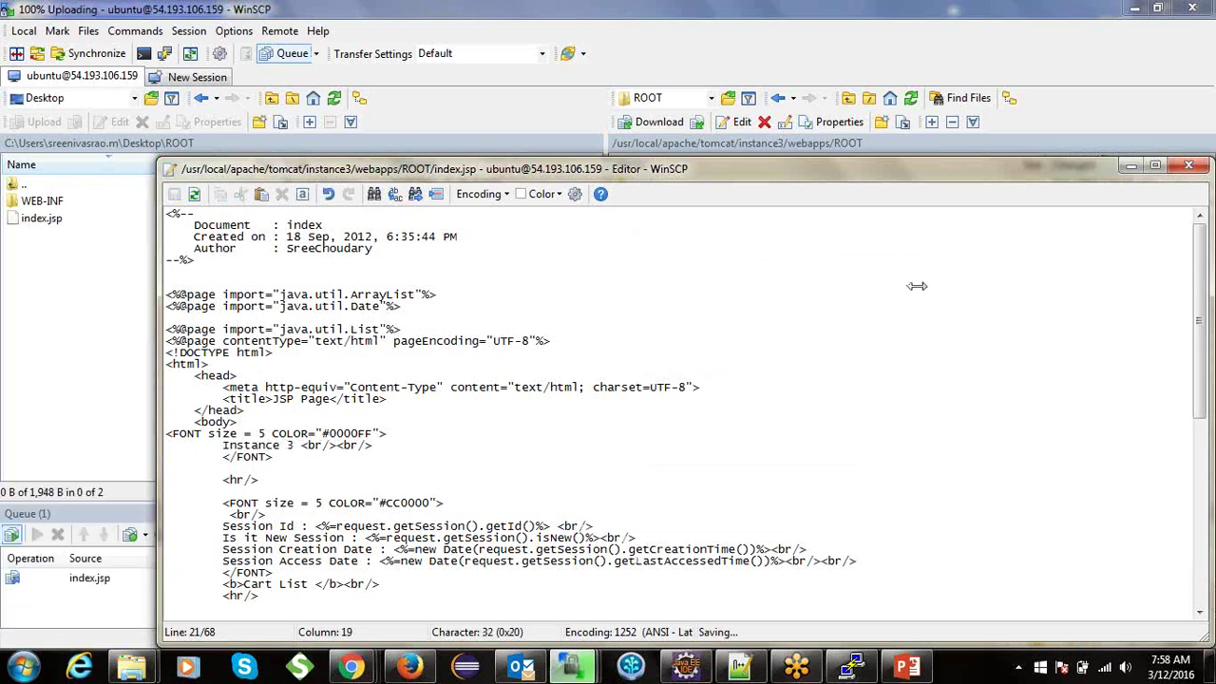
{"action": "left_click", "coordinate": [1197, 168]}
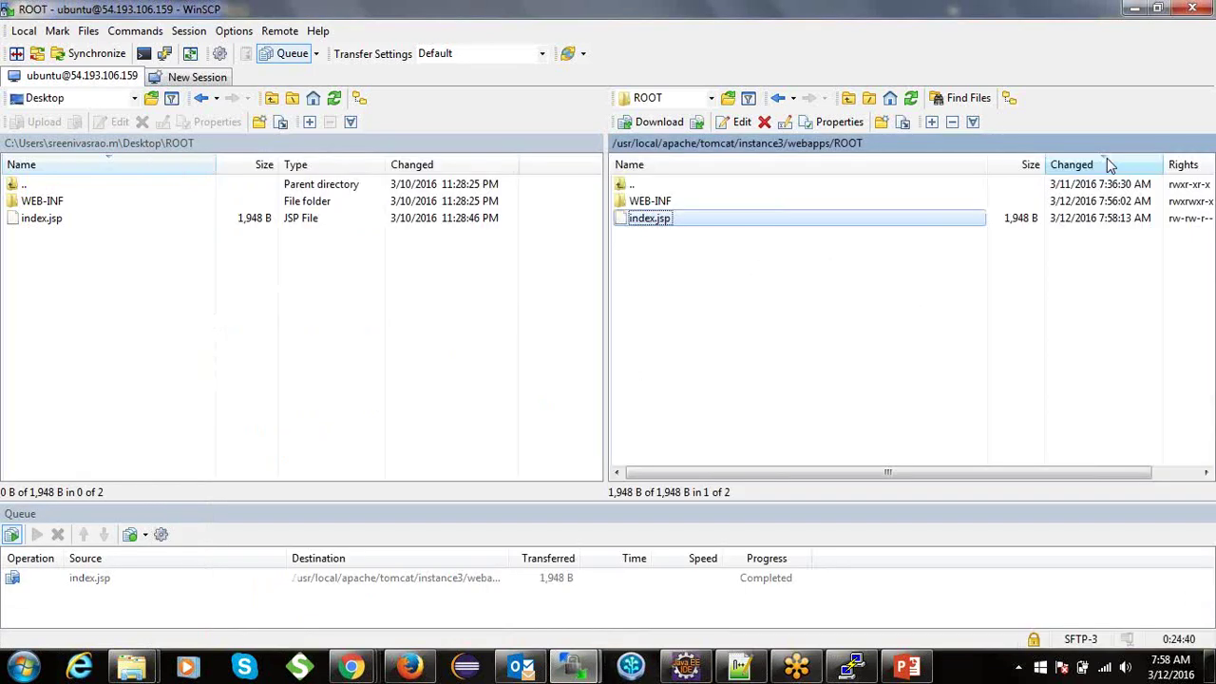
{"action": "double_click", "coordinate": [948, 143]}
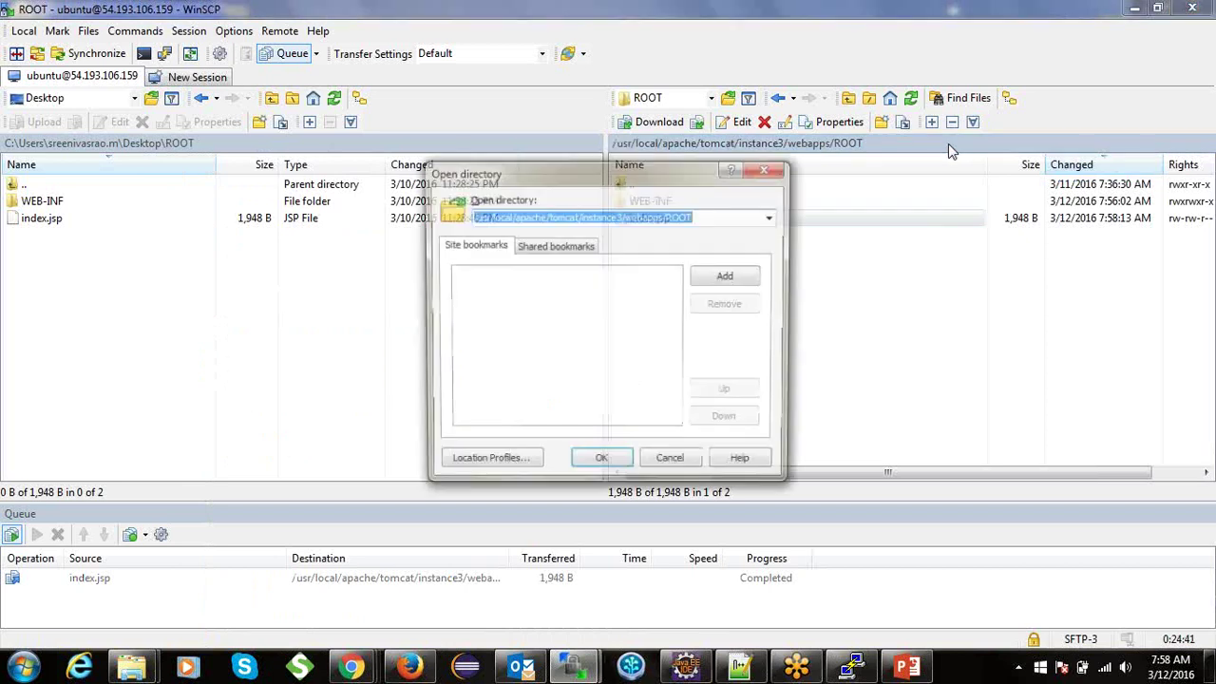
Navigate the remote panel to instance2/webapps/ROOT.
{"action": "left_click", "coordinate": [620, 215]}
{"action": "key", "text": "BackSpace"}
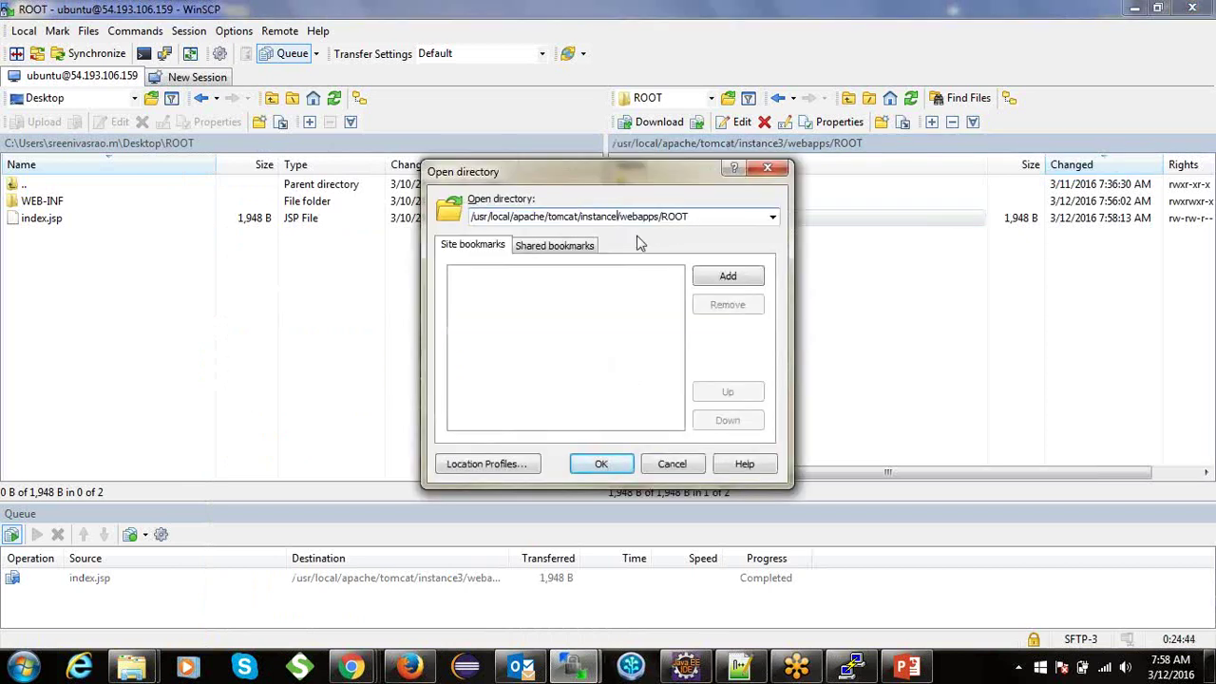
{"action": "type", "text": "2"}
{"action": "key", "text": "Return"}
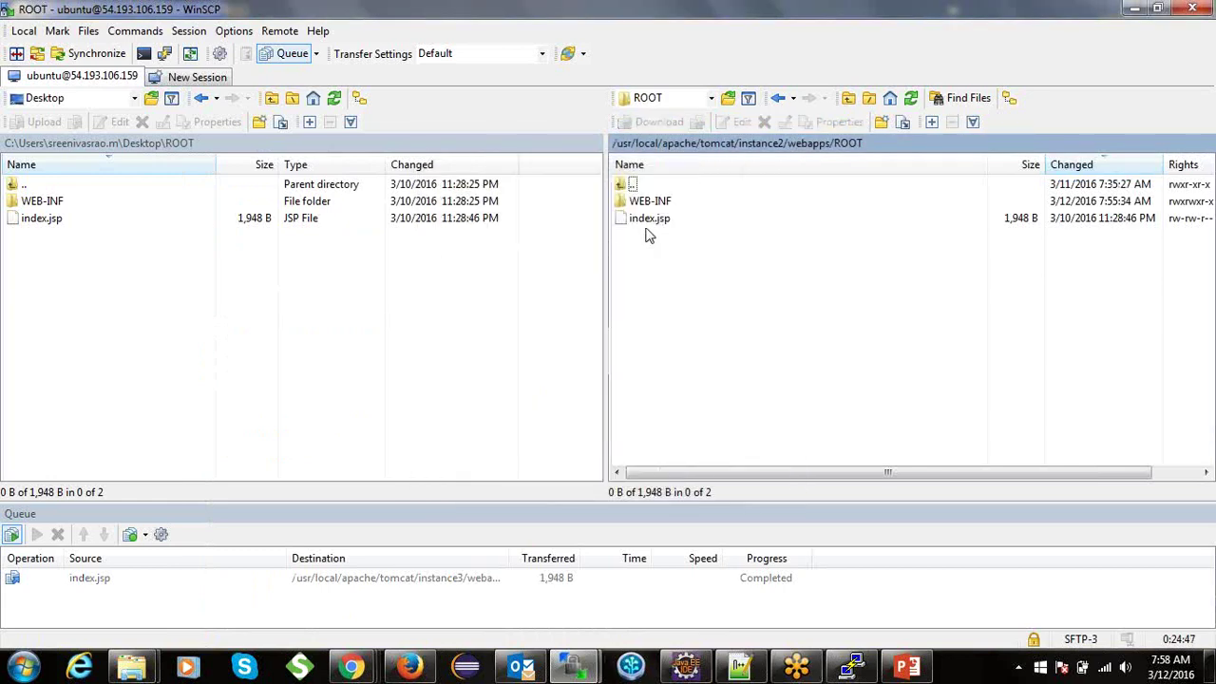
Edit instance2's index.jsp to read 'Instance 2', save to the server, and close the editor.
{"action": "left_click", "coordinate": [648, 219]}
{"action": "right_click", "coordinate": [648, 220]}
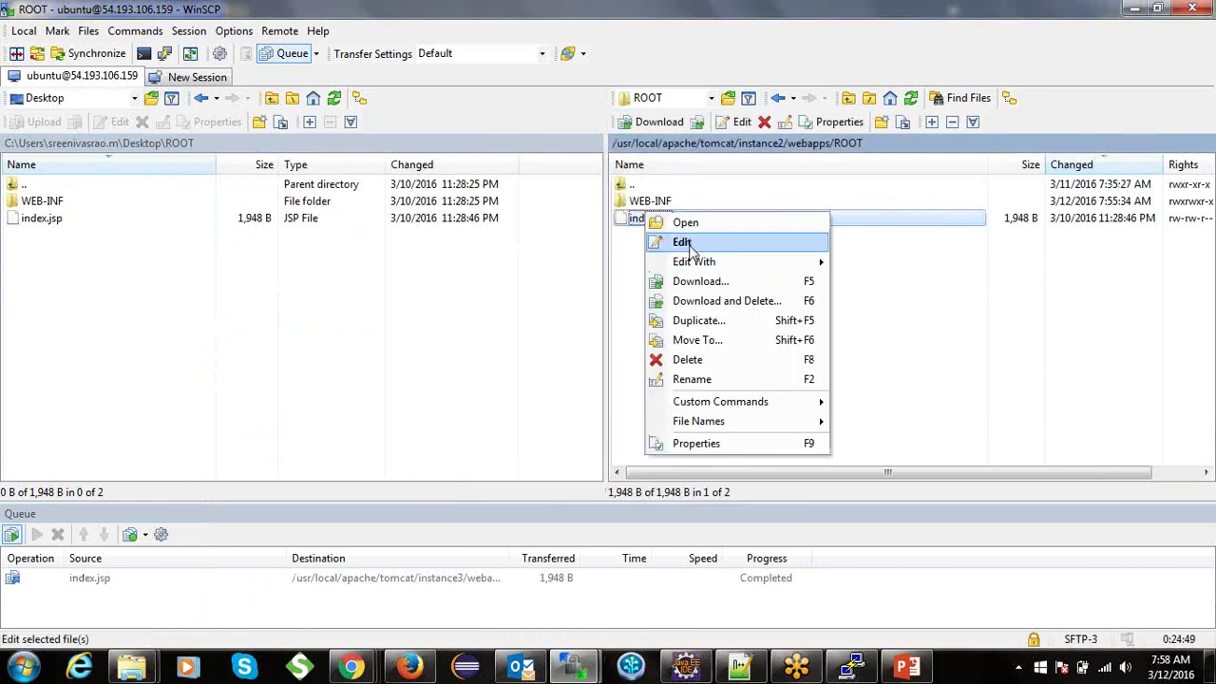
{"action": "left_click", "coordinate": [692, 245]}
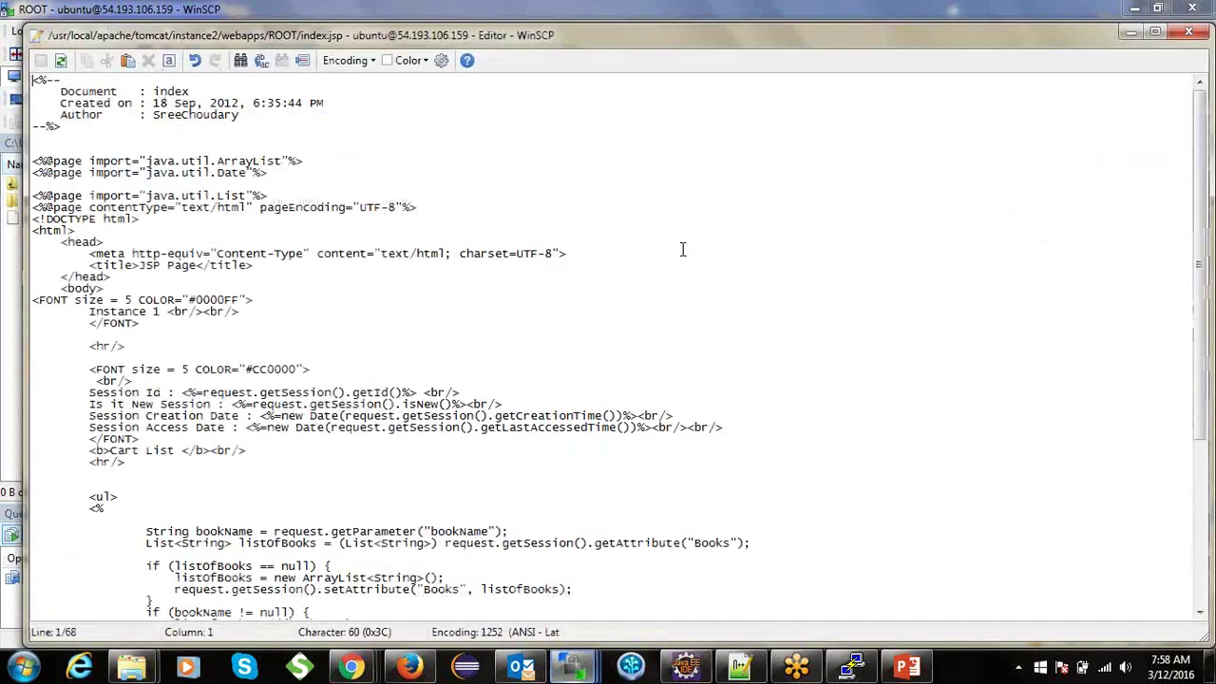
{"action": "left_click", "coordinate": [162, 313]}
{"action": "key", "text": "BackSpace"}
{"action": "type", "text": "2"}
{"action": "key", "text": "ctrl+s"}
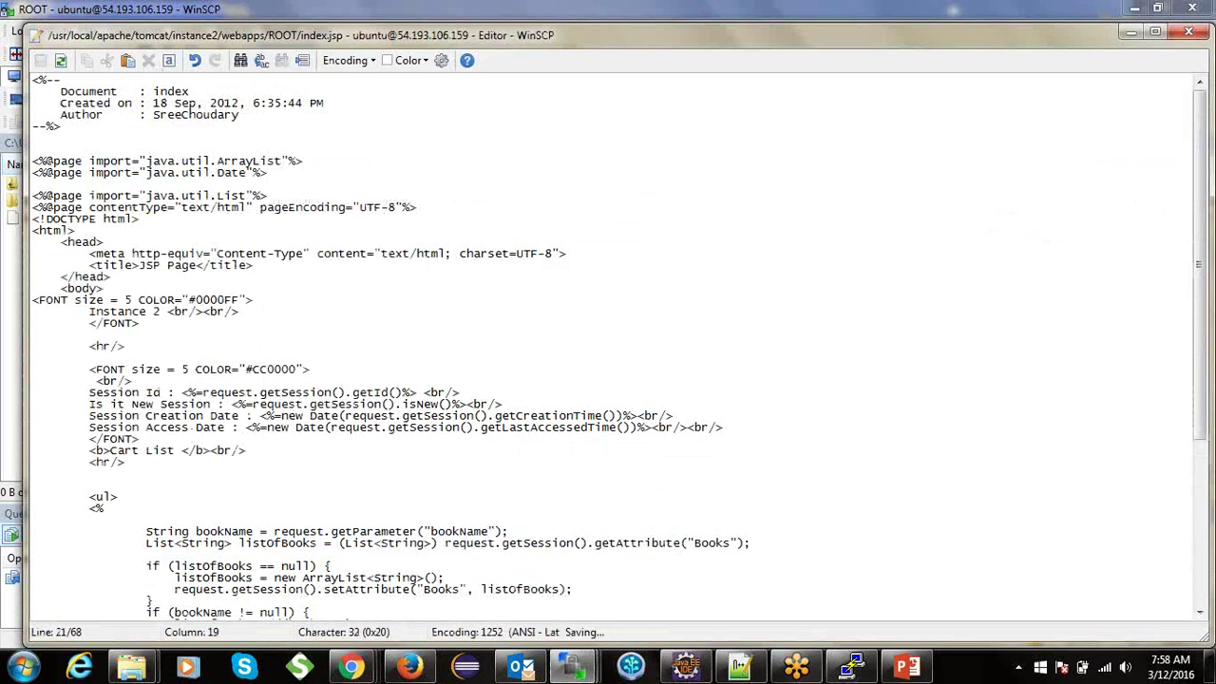
{"action": "left_click", "coordinate": [1188, 32]}
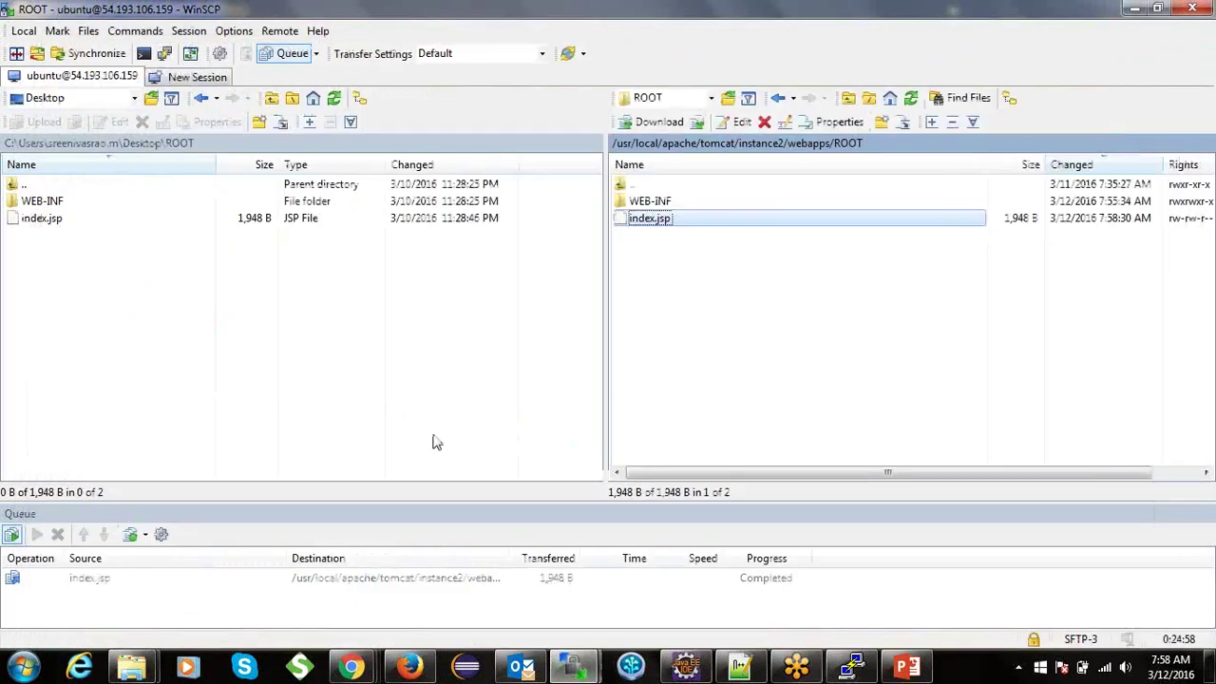
Load 54.193.106.159 in the incognito window, showing Instance 2 in a new session, then add a blank tab.
{"action": "left_click", "coordinate": [353, 668]}
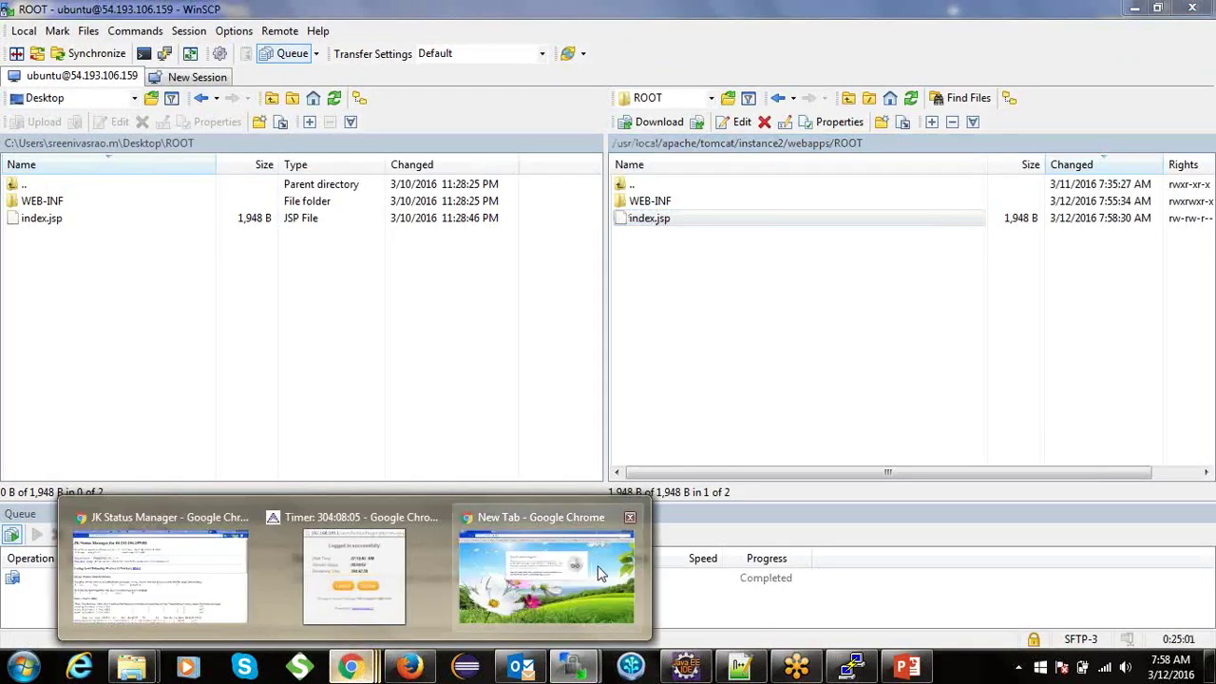
{"action": "left_click", "coordinate": [597, 567]}
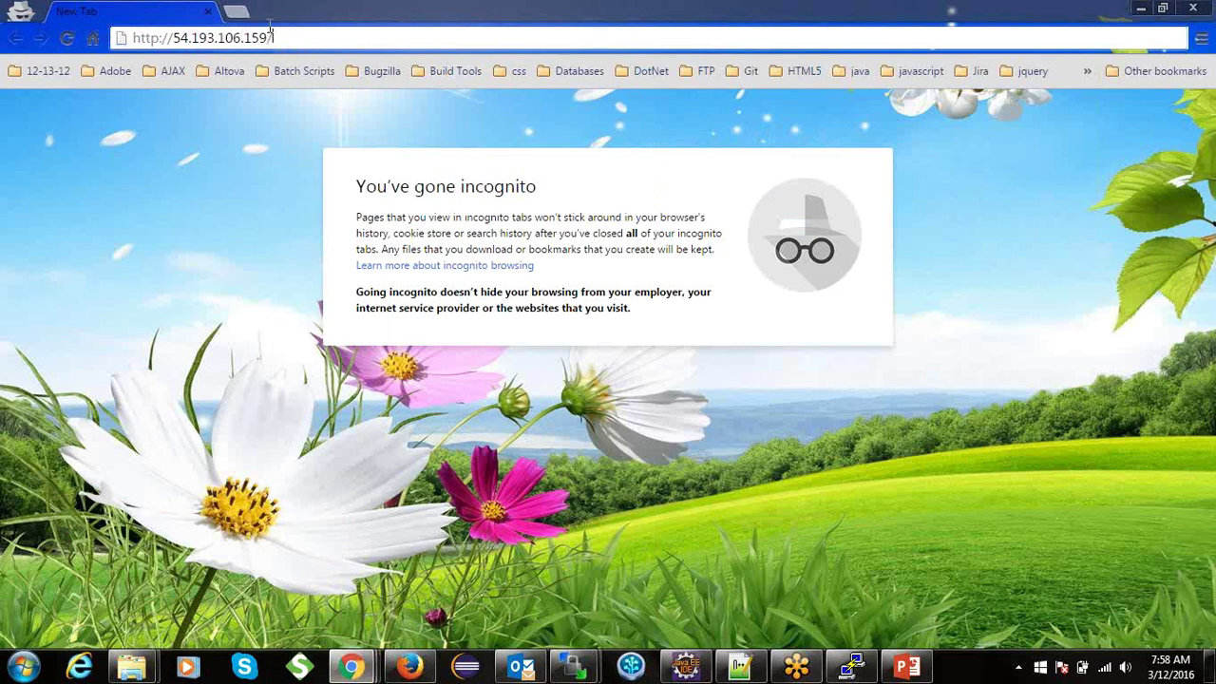
{"action": "key", "text": "Return"}
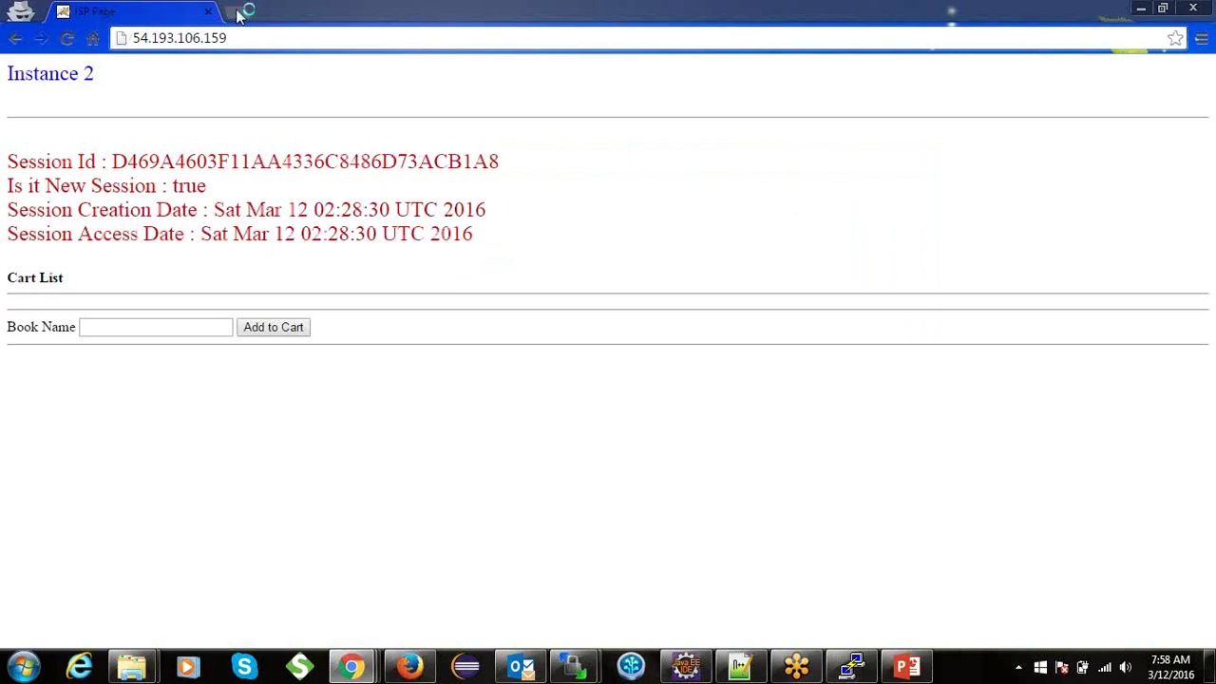
{"action": "key", "text": "ctrl+t"}
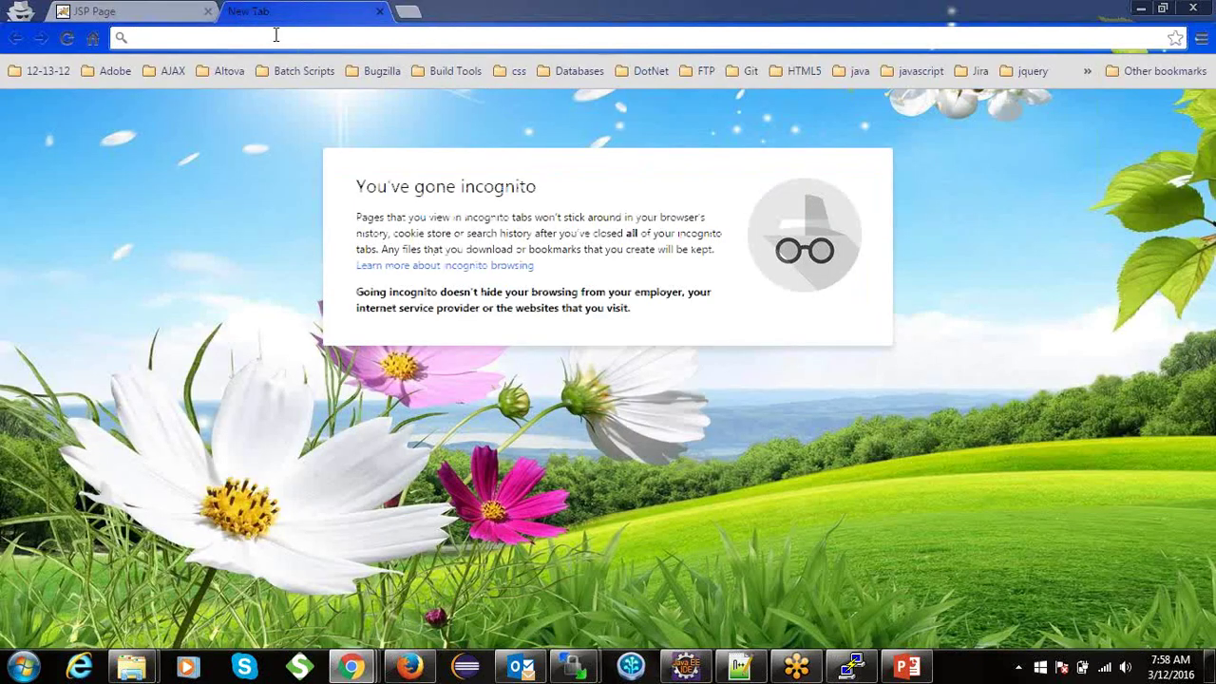
{"action": "type", "text": "http://54.193.106.159/"}
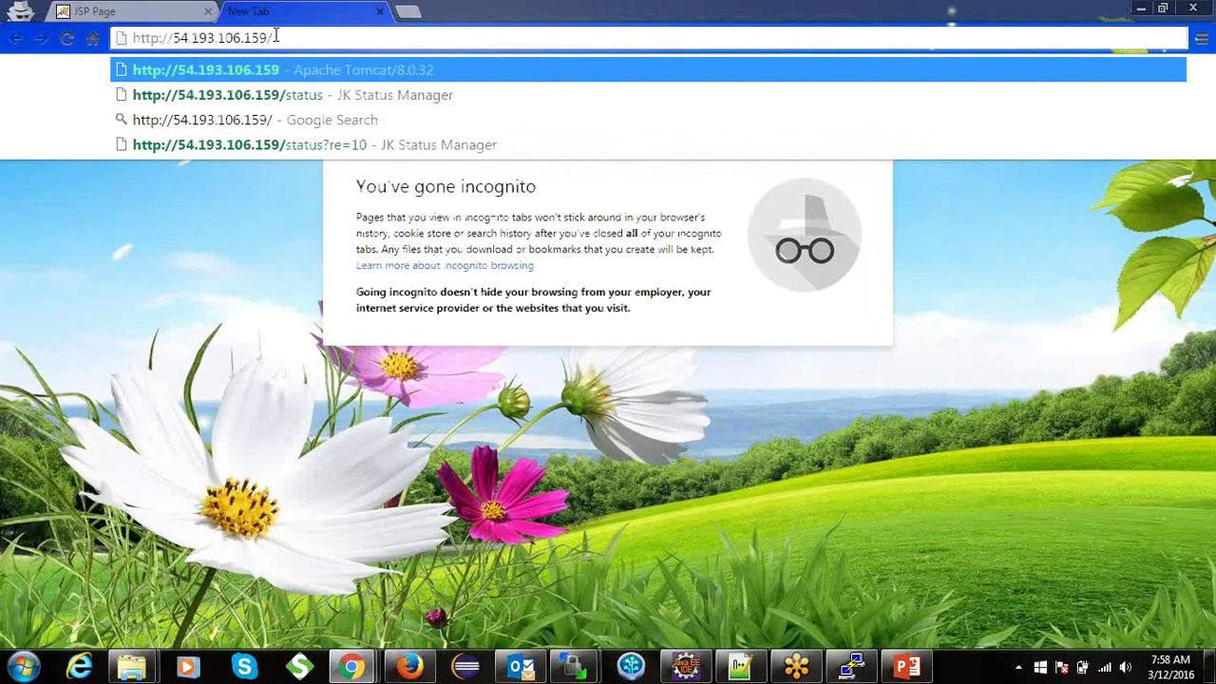
{"action": "type", "text": "manager"}
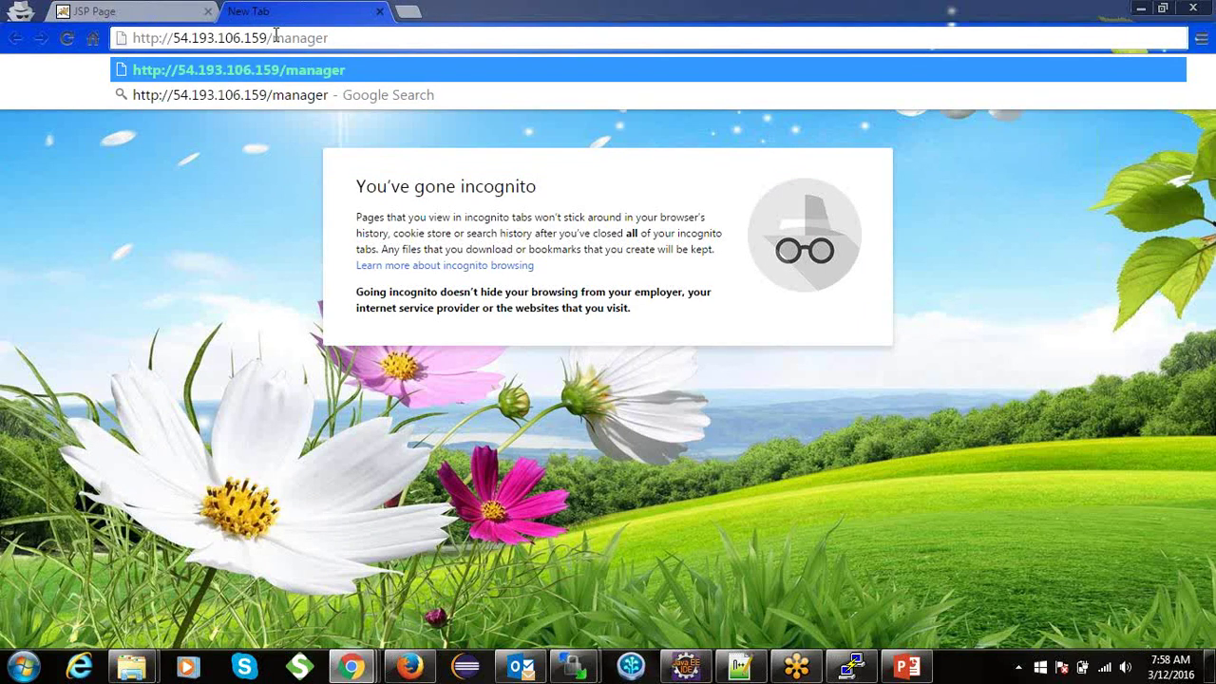
{"action": "key", "text": "BackSpace"}
{"action": "key", "text": "BackSpace"}
{"action": "key", "text": "BackSpace"}
{"action": "key", "text": "BackSpace"}
{"action": "key", "text": "BackSpace"}
{"action": "key", "text": "BackSpace"}
{"action": "key", "text": "BackSpace"}
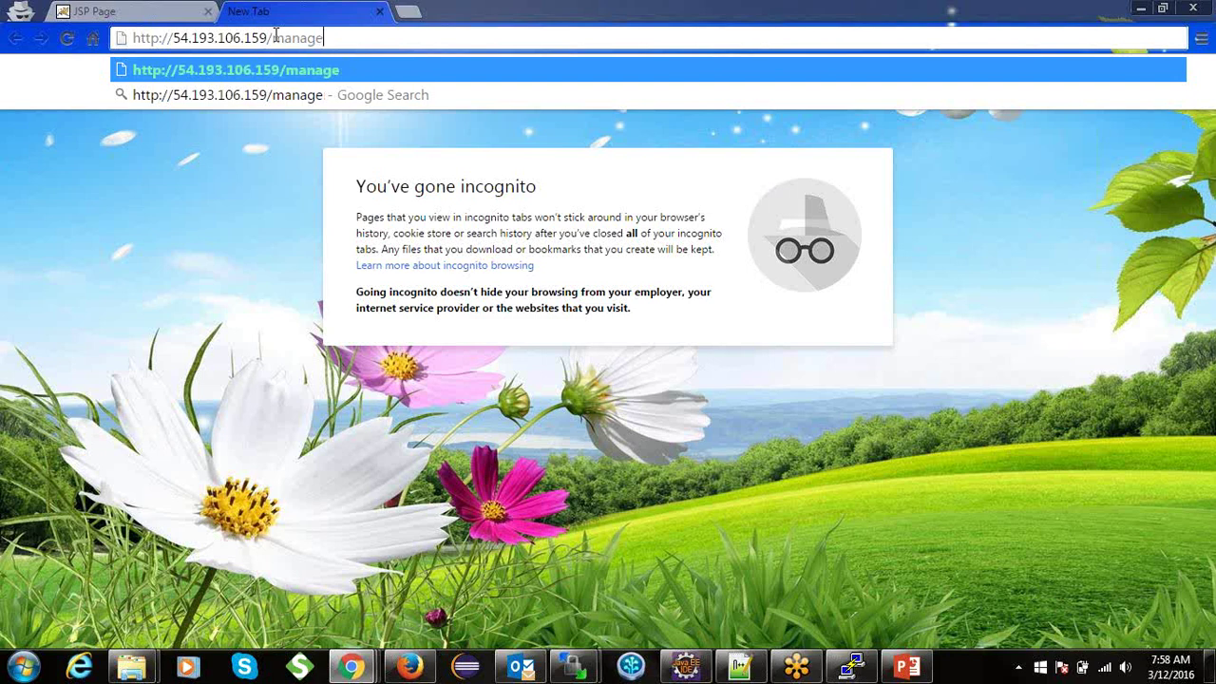
{"action": "type", "text": ":"}
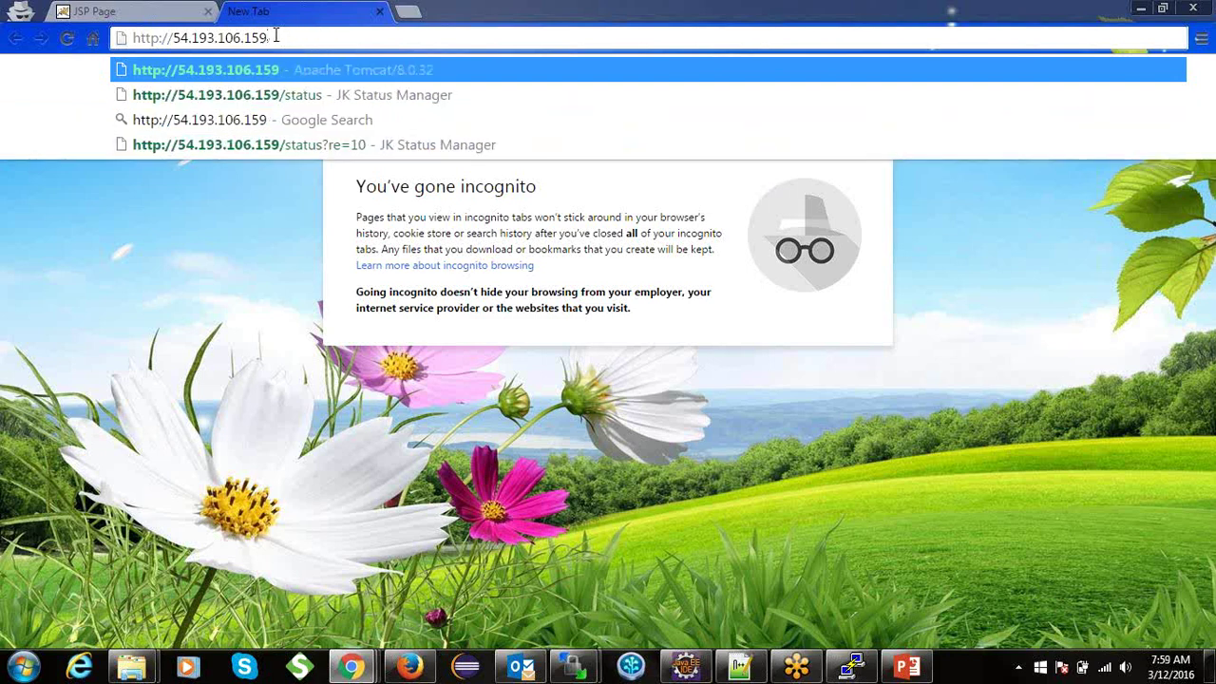
{"action": "type", "text": "8181"}
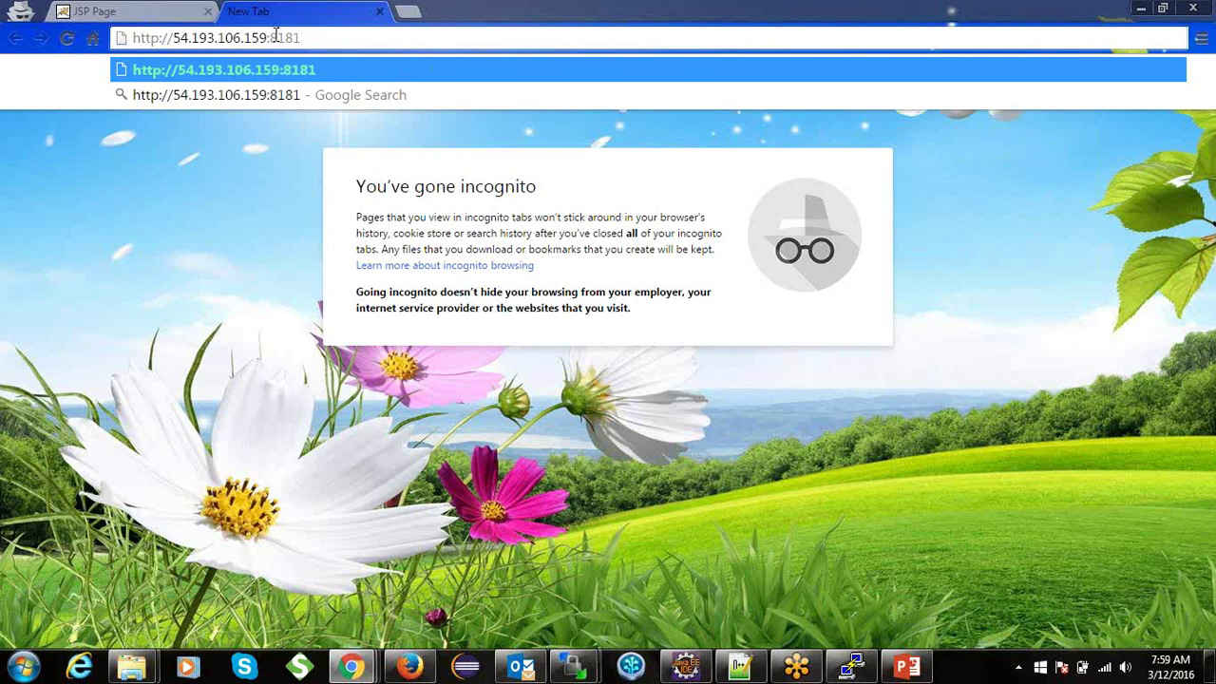
{"action": "type", "text": "/manager"}
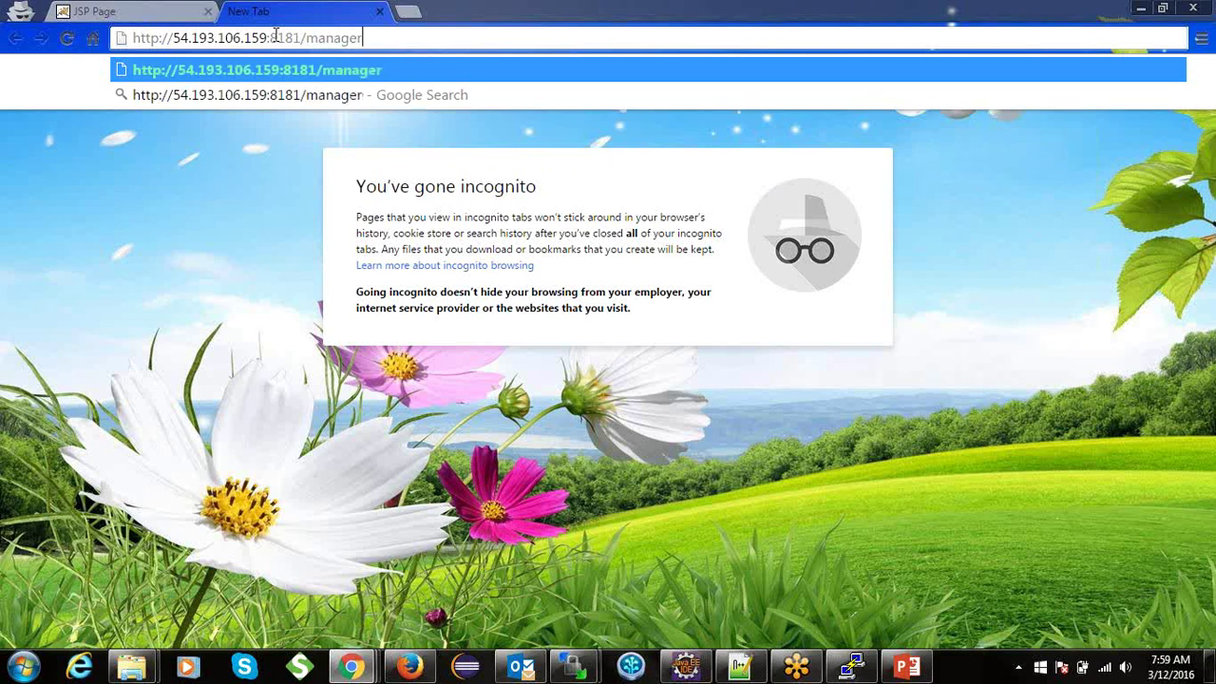
{"action": "key", "text": "Return"}
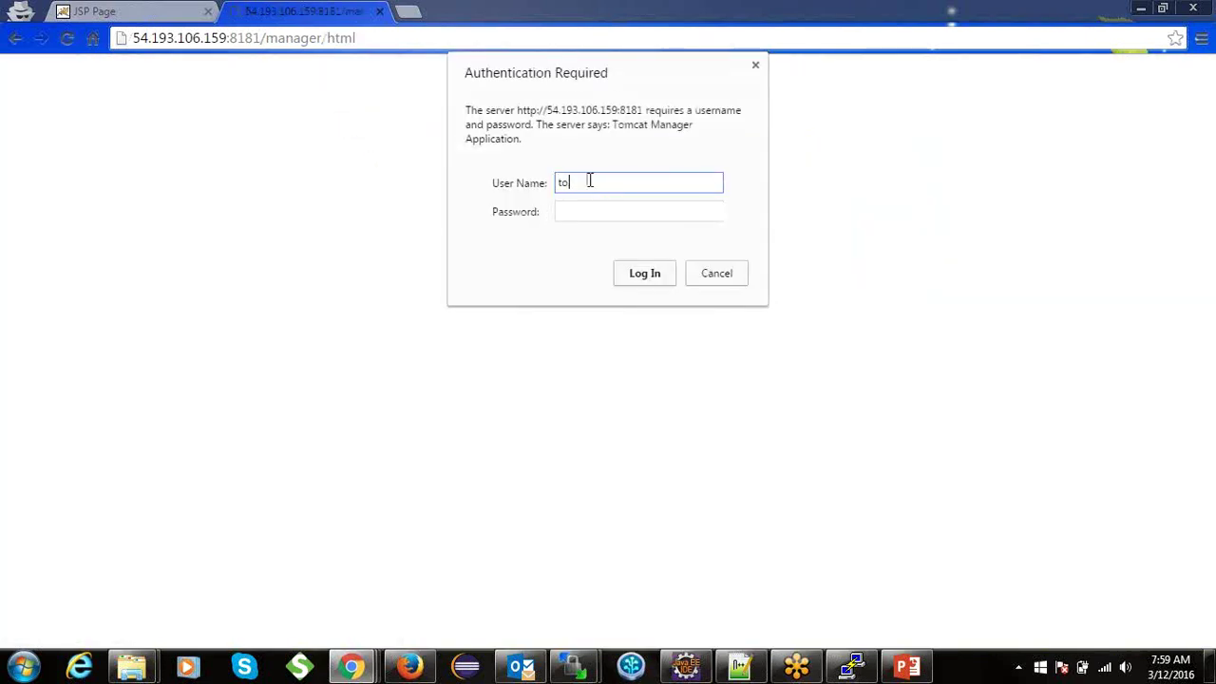
{"action": "key", "text": "Tab"}
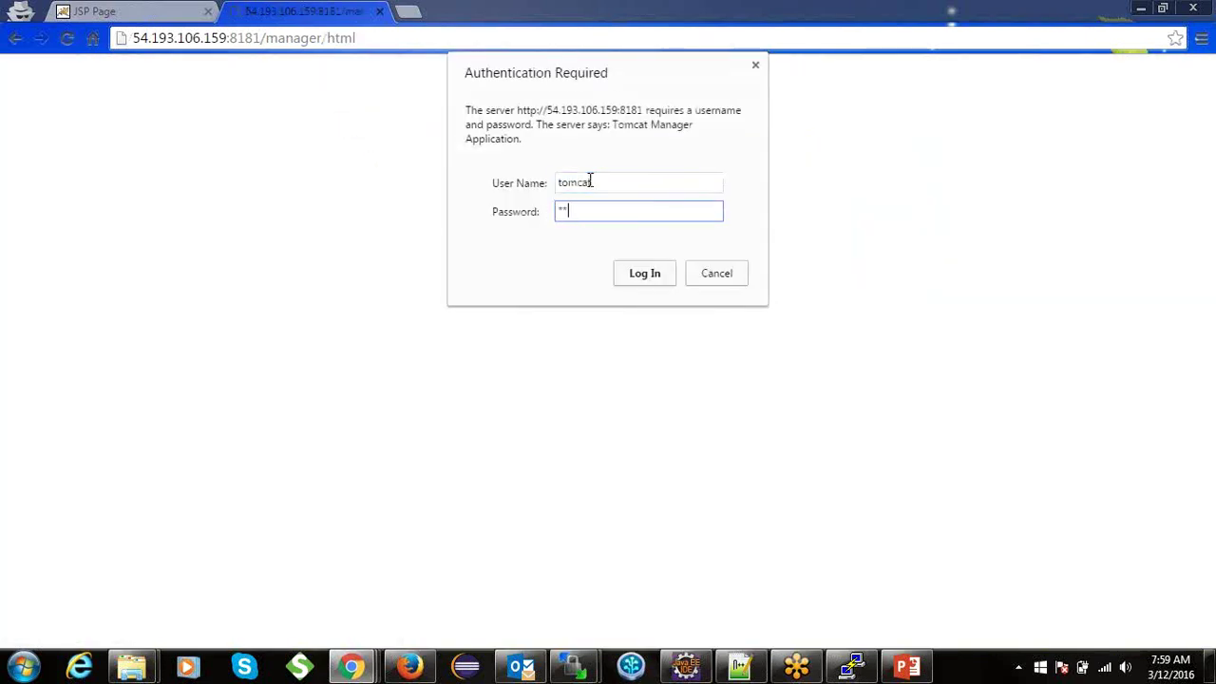
{"action": "key", "text": "Return"}
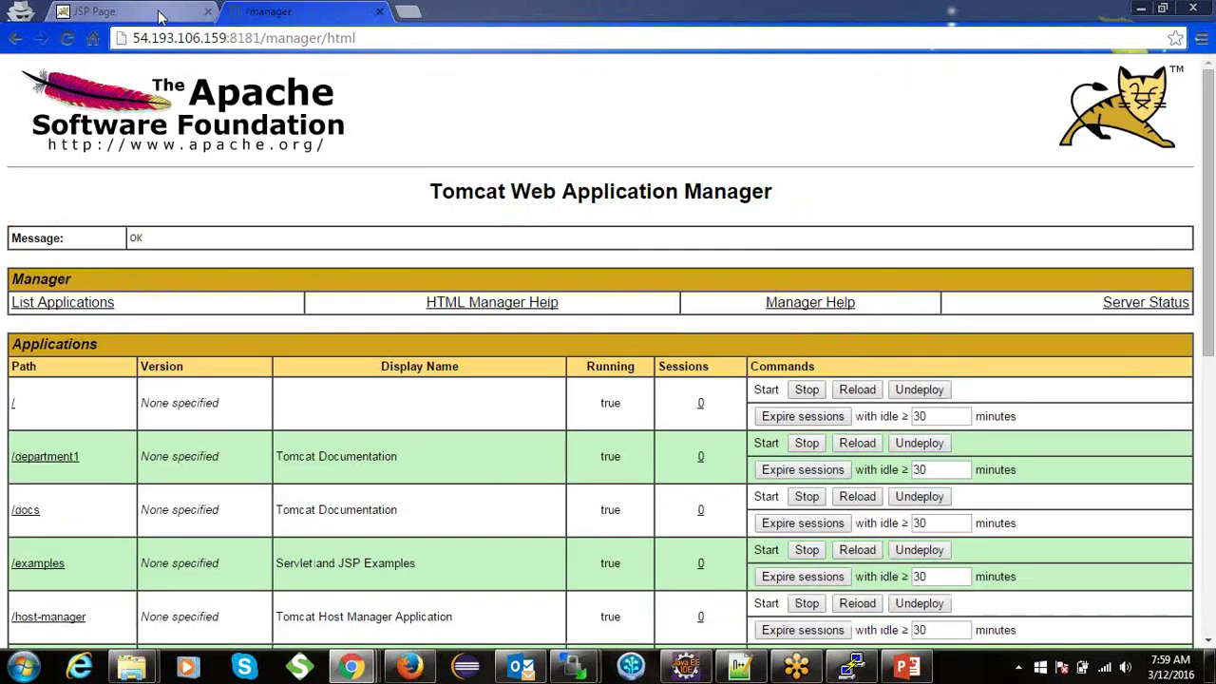
{"action": "left_click", "coordinate": [160, 11]}
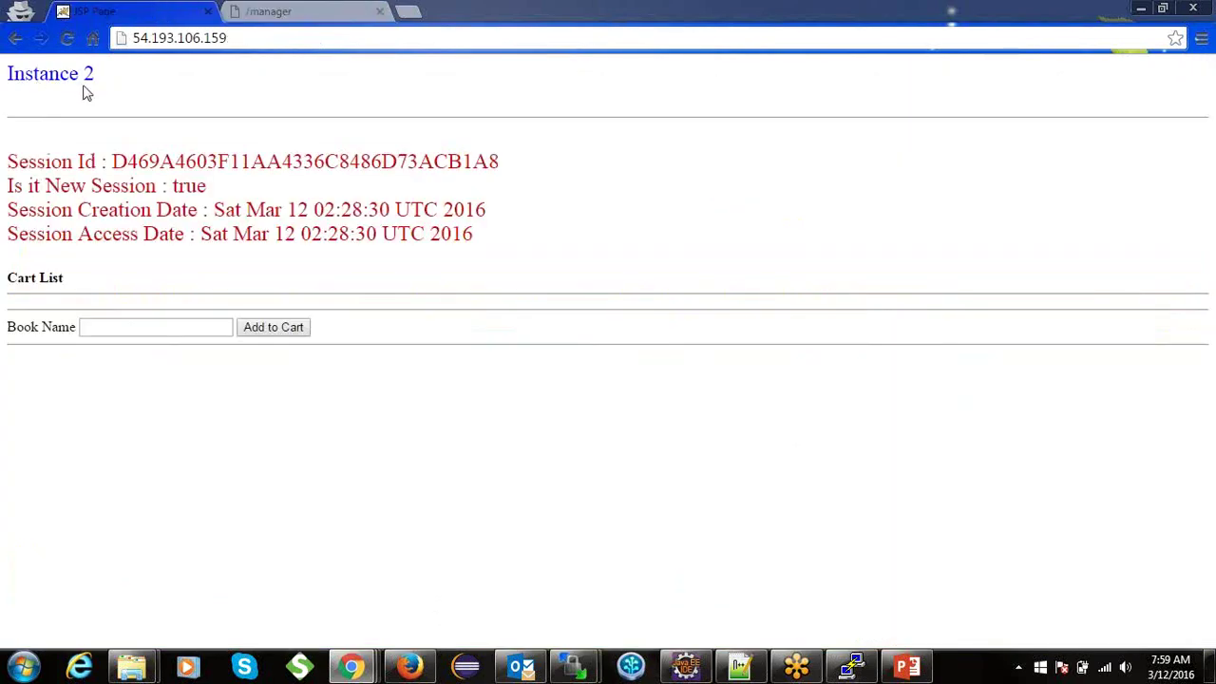
Highlight the Instance 2 heading and the Session Id value on the JSP page.
{"action": "left_click_drag", "start_coordinate": [94, 73], "coordinate": [7, 73]}
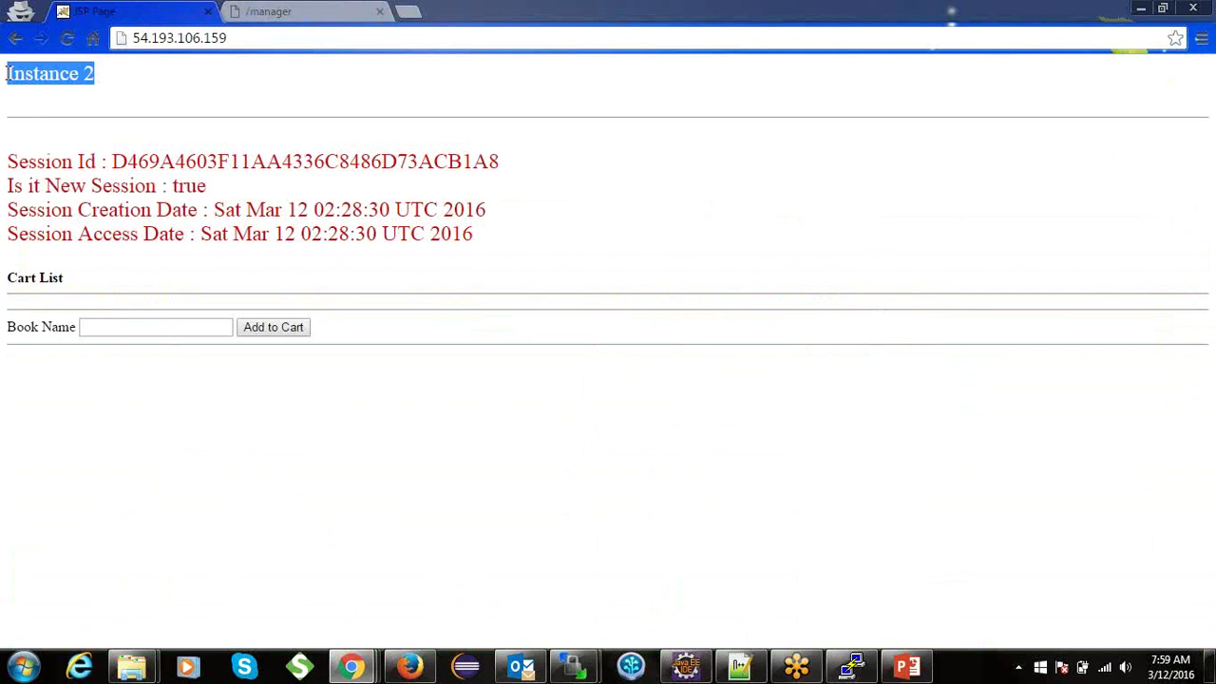
{"action": "left_click", "coordinate": [57, 71]}
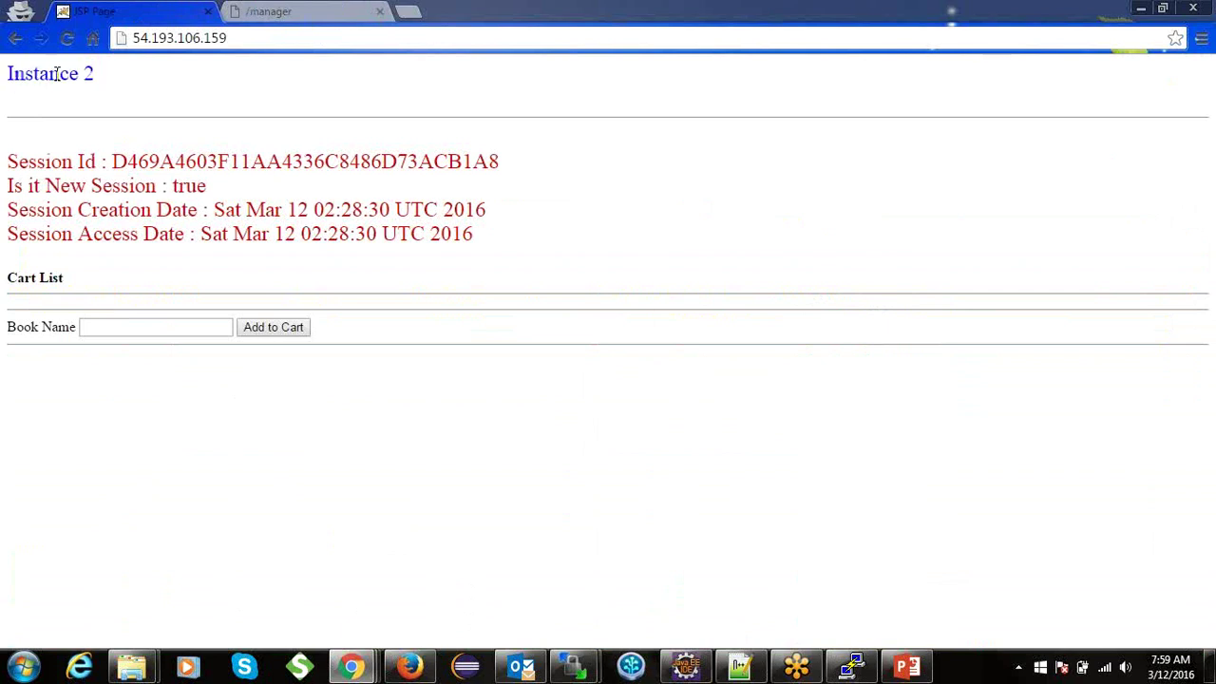
{"action": "double_click", "coordinate": [121, 160]}
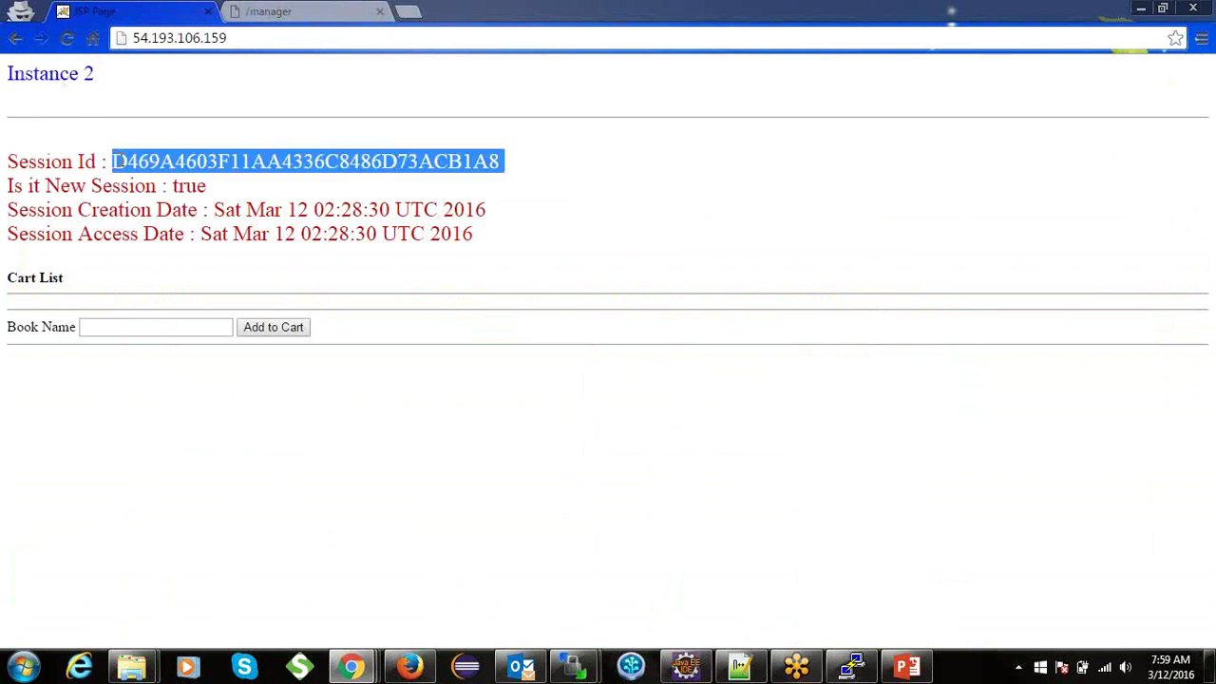
{"action": "left_click", "coordinate": [411, 11]}
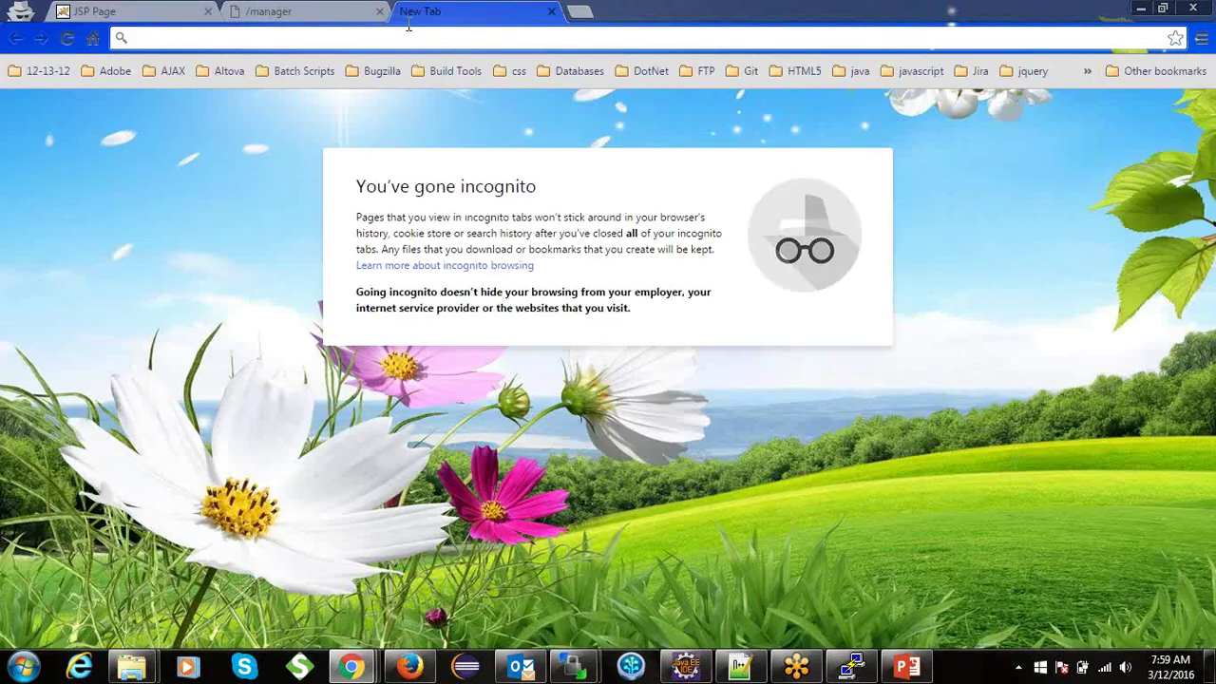
{"action": "type", "text": "http://54.193.106.159/"}
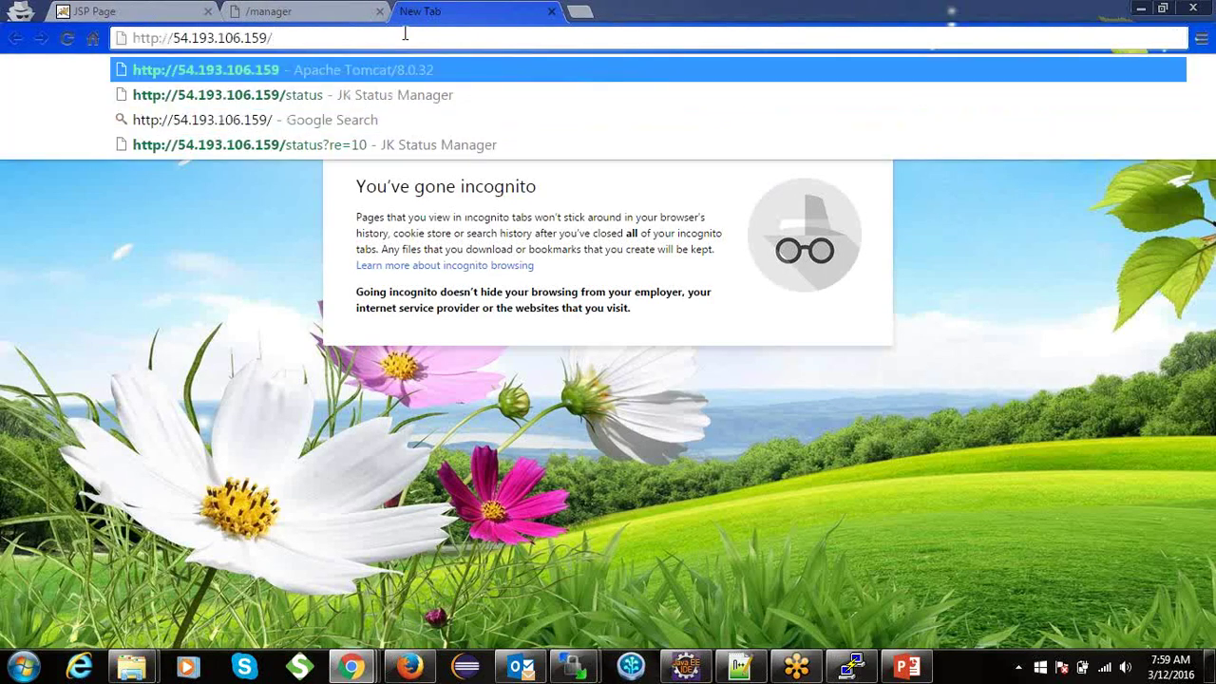
{"action": "key", "text": "BackSpace"}
{"action": "type", "text": ":828"}
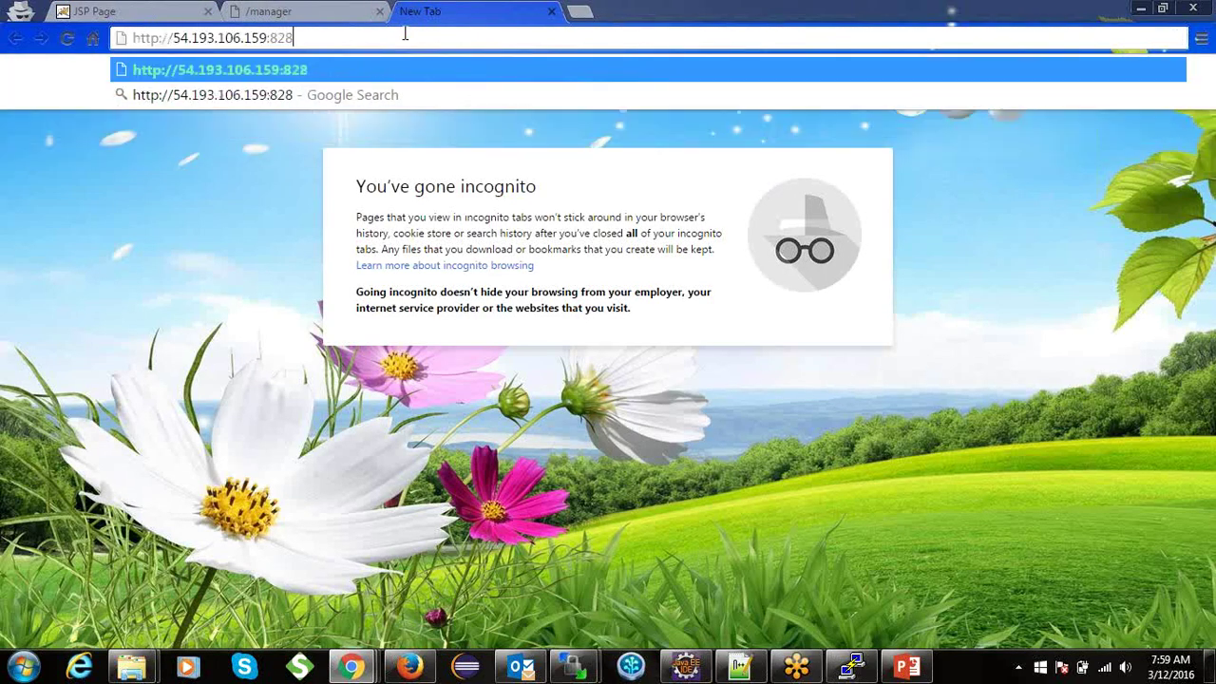
{"action": "type", "text": "2/mana"}
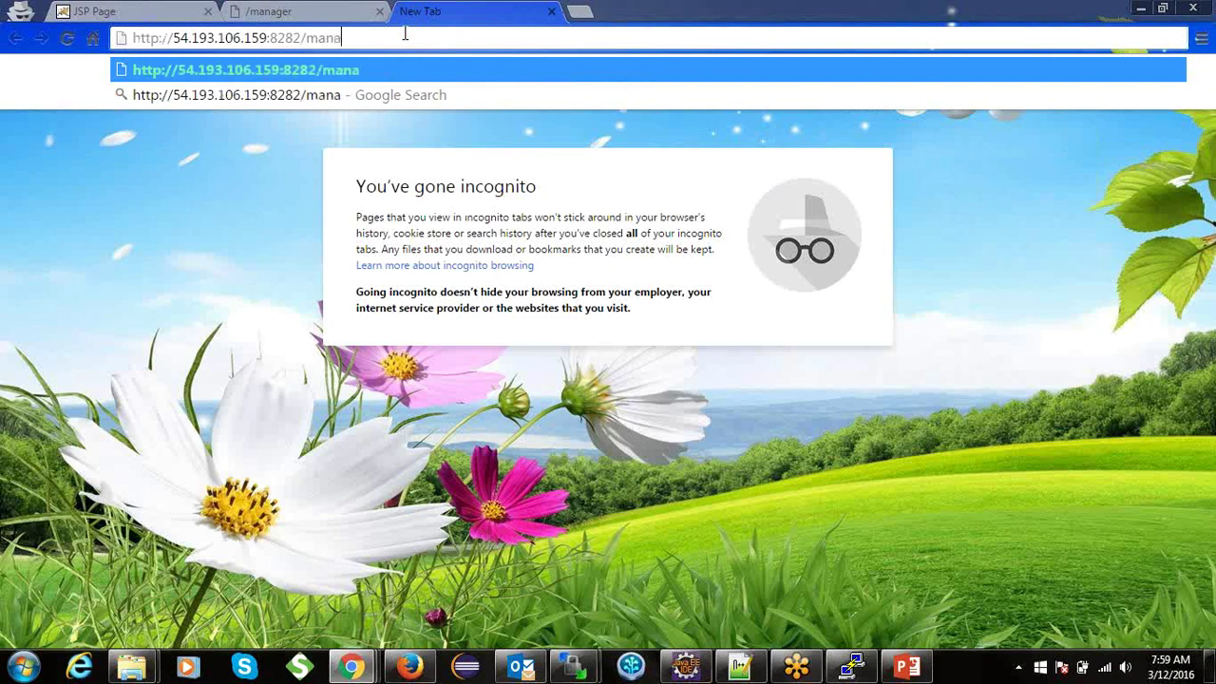
{"action": "type", "text": "ger"}
{"action": "key", "text": "Return"}
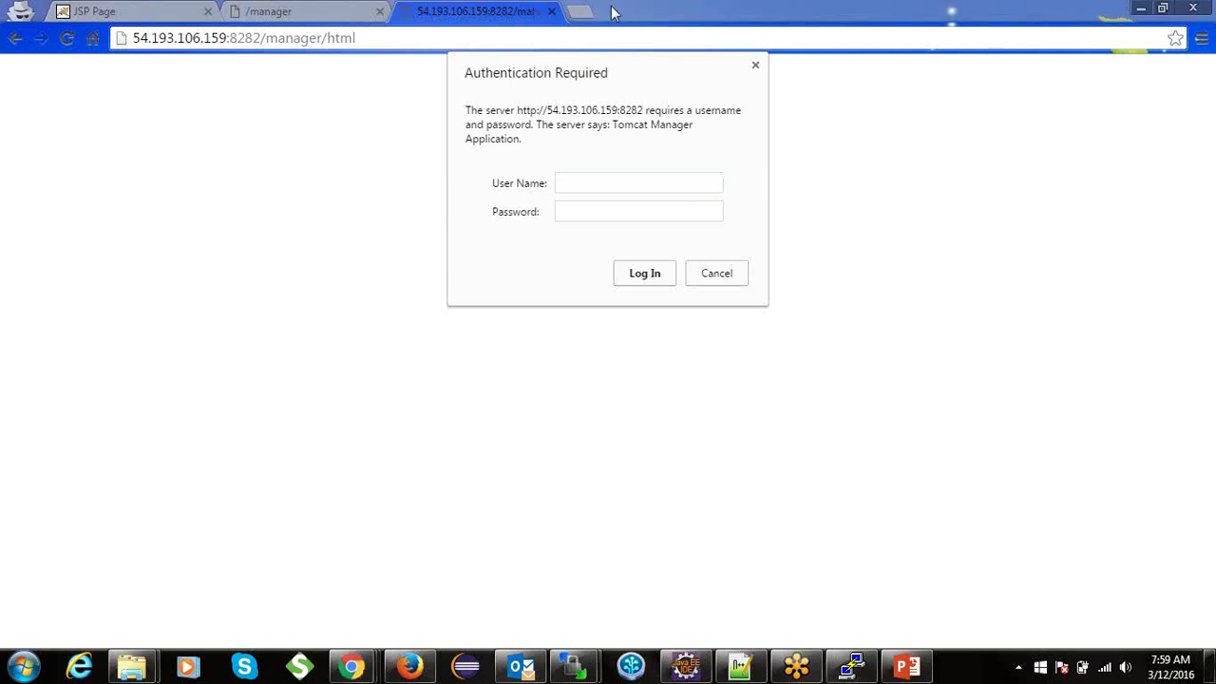
{"action": "left_click", "coordinate": [585, 186]}
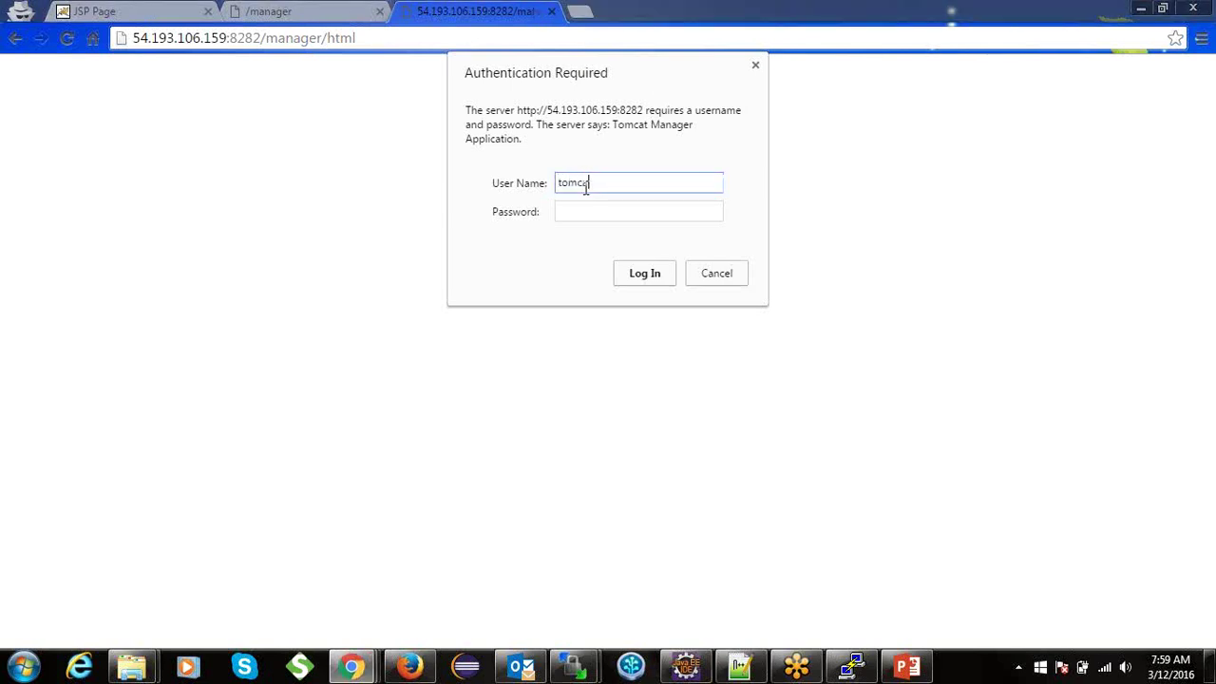
{"action": "key", "text": "Tab"}
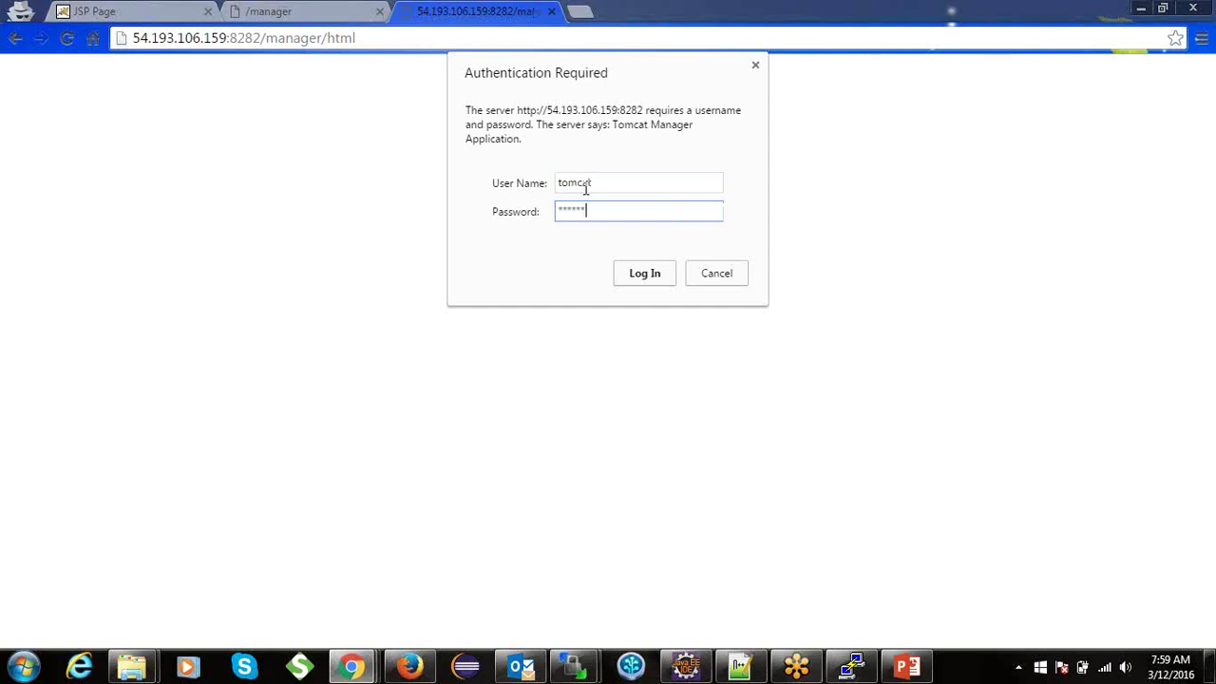
{"action": "key", "text": "Return"}
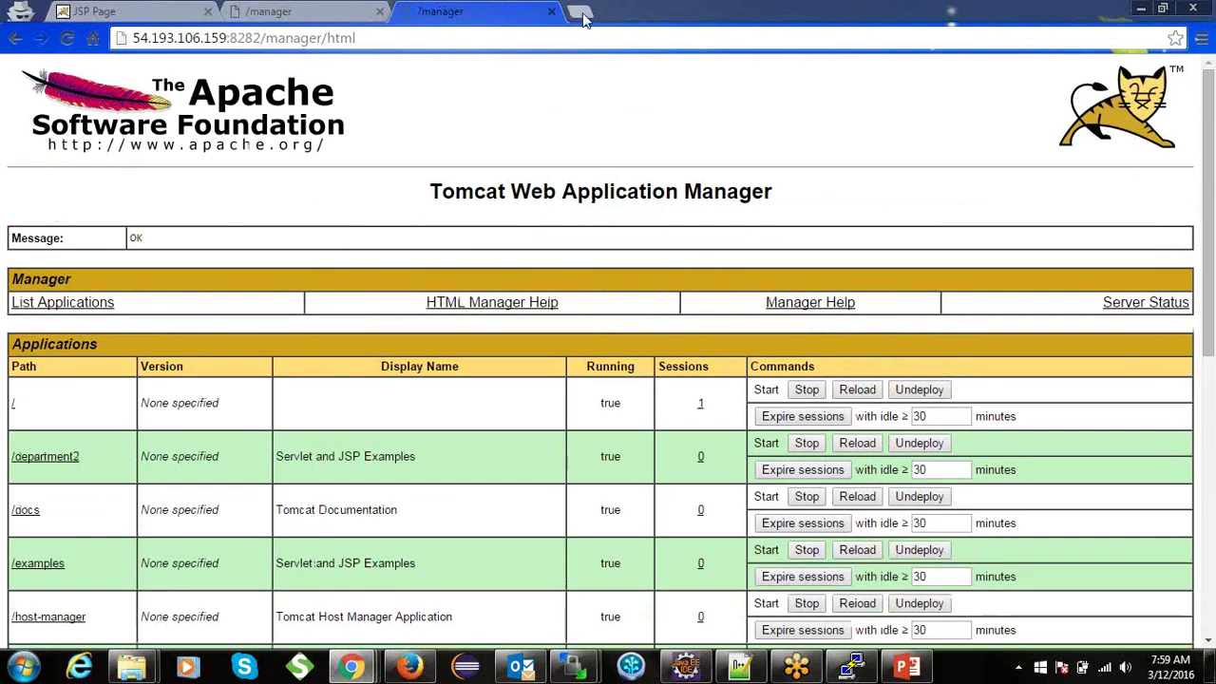
{"action": "left_click", "coordinate": [581, 13]}
{"action": "type", "text": "http://54.193.106.159:8"}
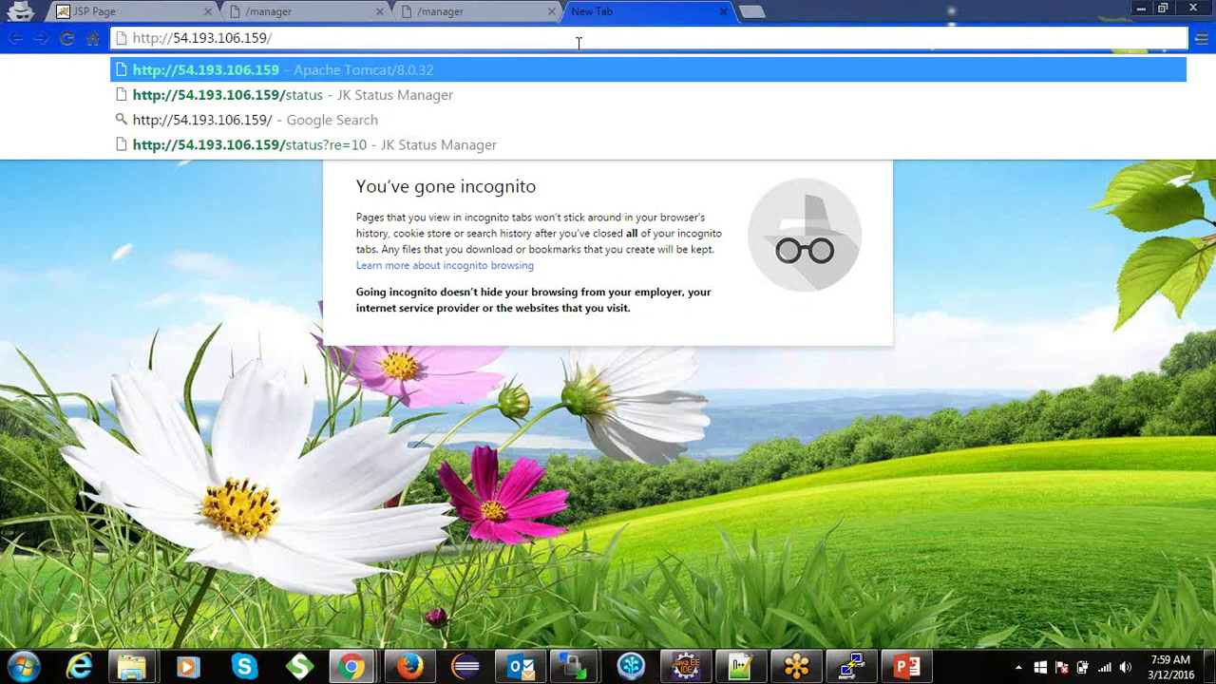
{"action": "type", "text": "383"}
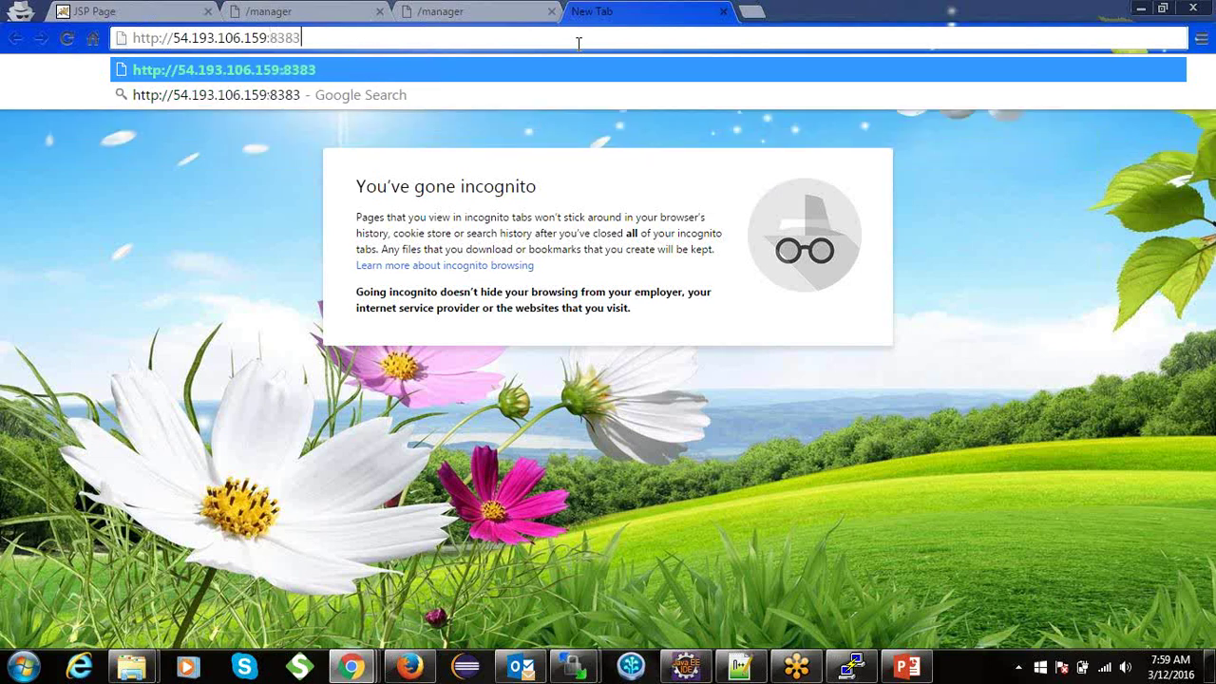
{"action": "type", "text": "/manage"}
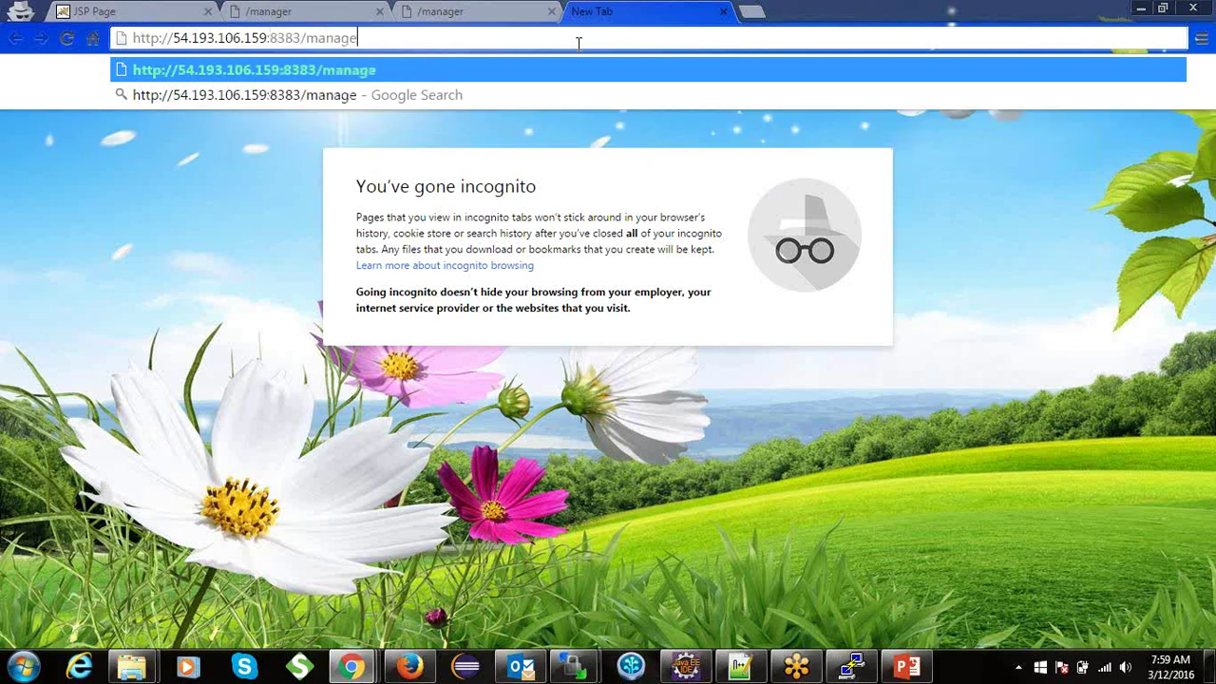
{"action": "type", "text": "r/"}
{"action": "key", "text": "Return"}
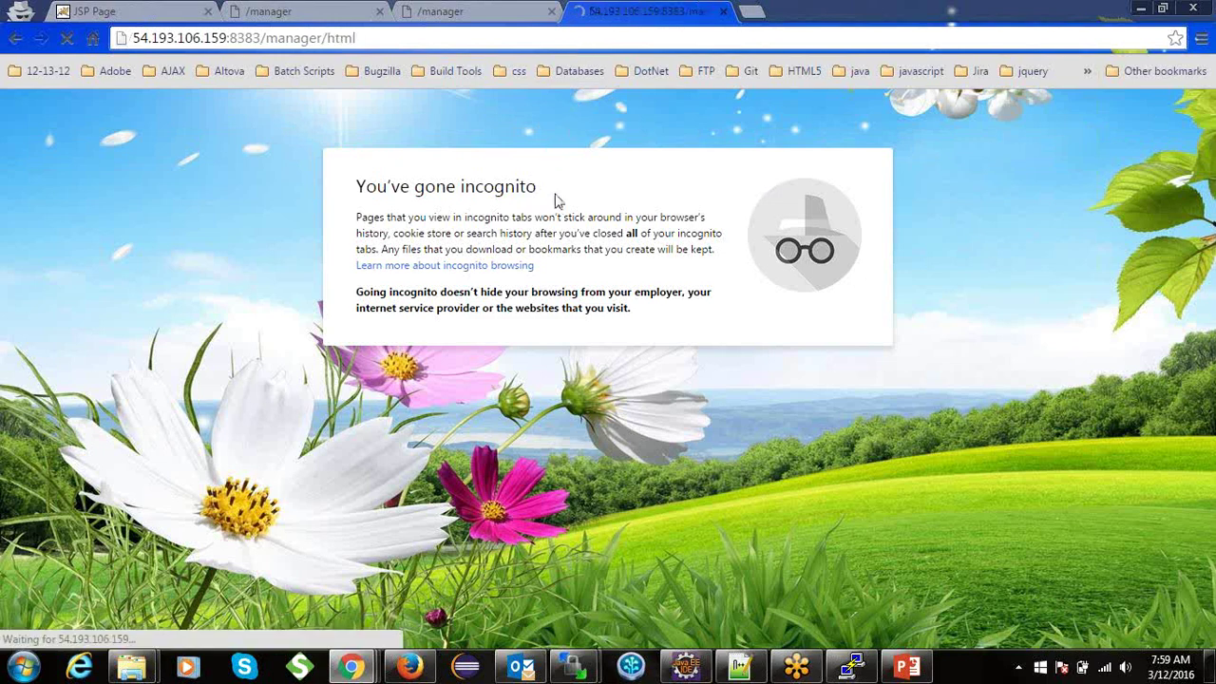
{"action": "type", "text": "tomcat"}
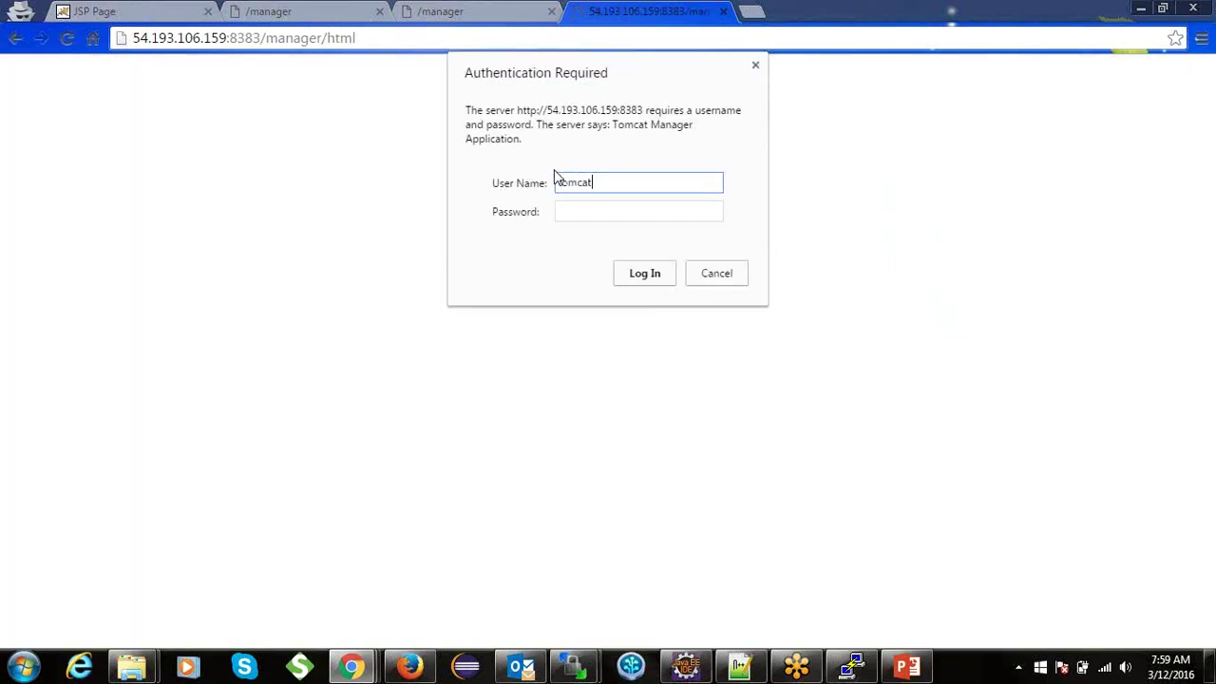
{"action": "key", "text": "Tab"}
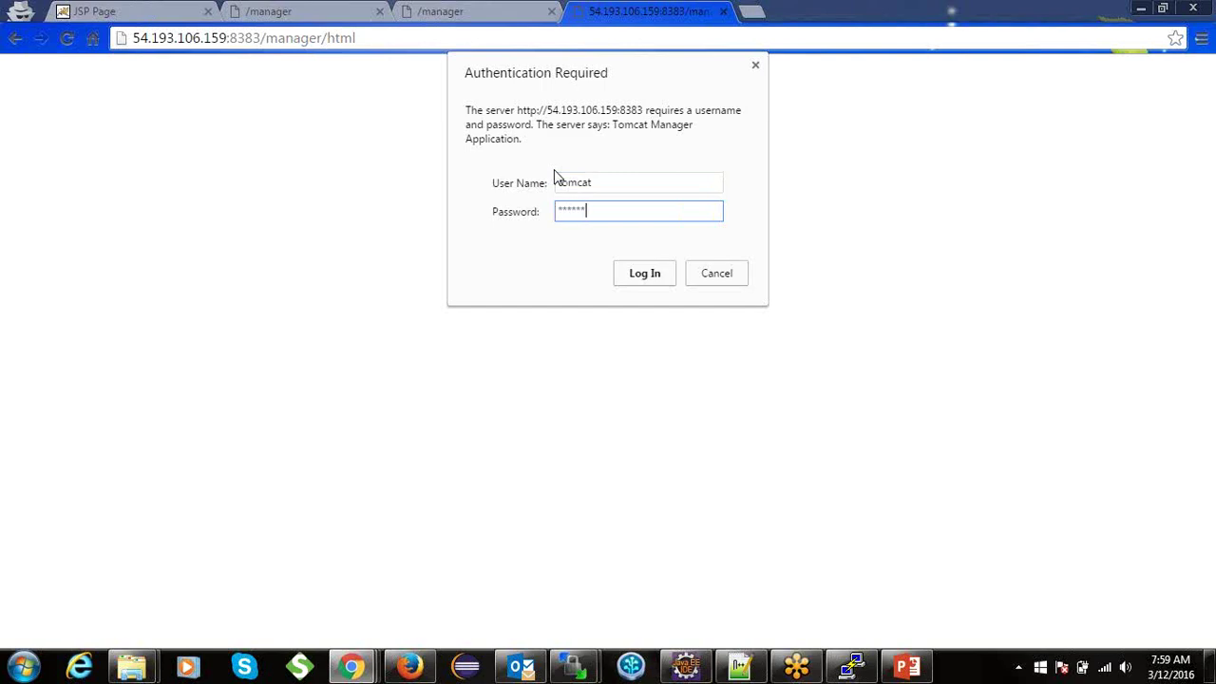
{"action": "key", "text": "Return"}
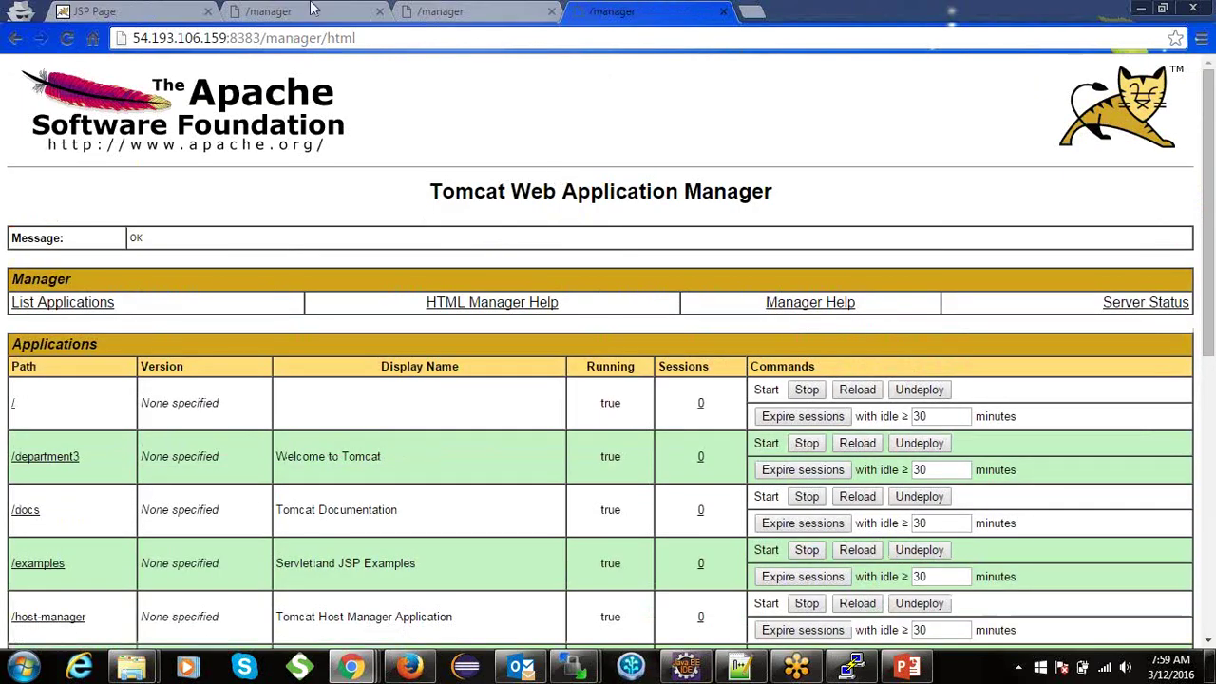
{"action": "left_click", "coordinate": [140, 11]}
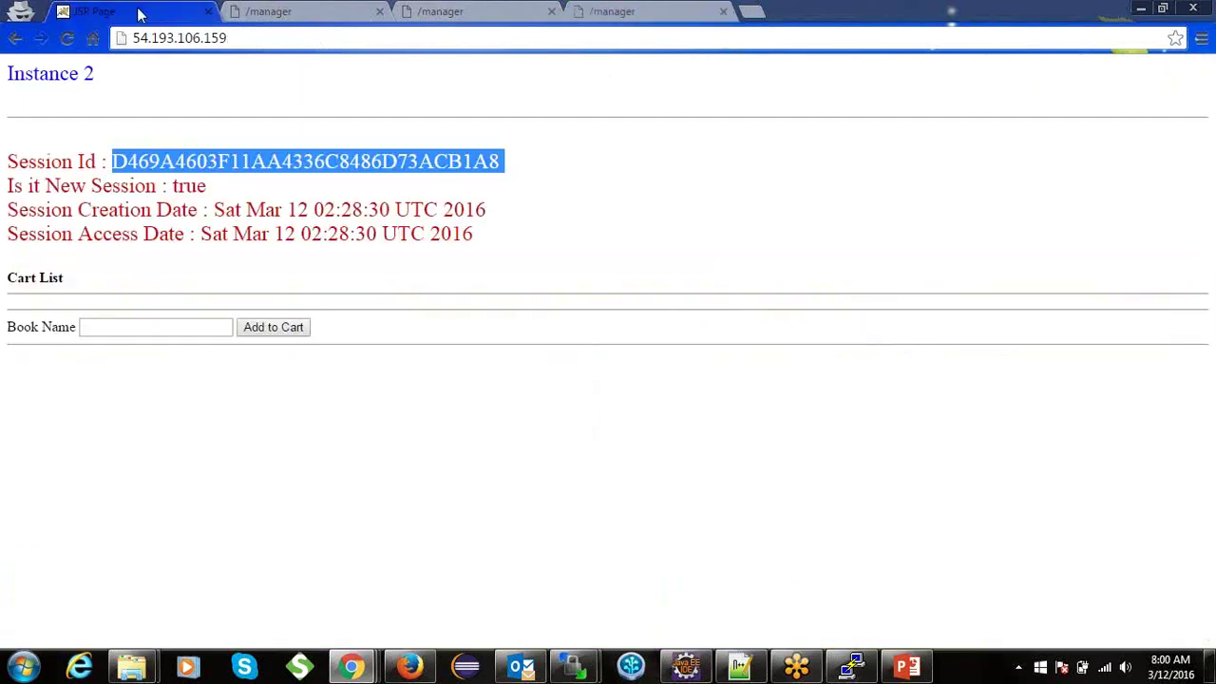
Mark the Session Id and check session counts on the 8282, 8181 and 8383 manager tabs.
{"action": "left_click", "coordinate": [184, 185]}
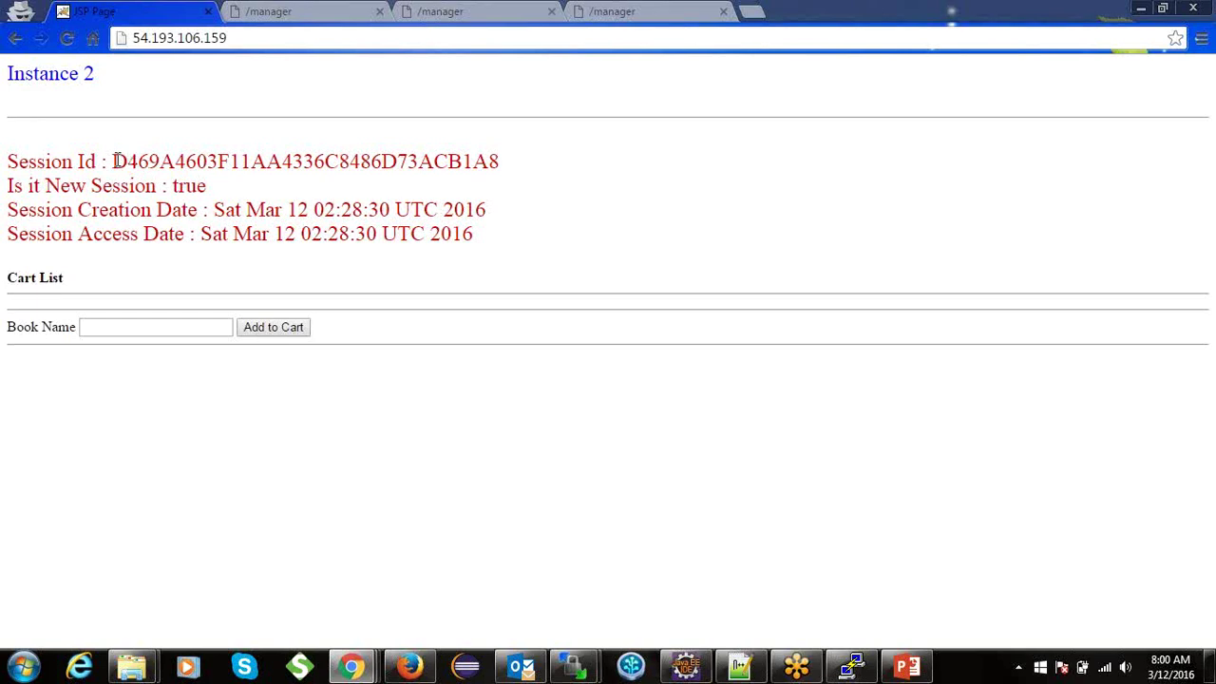
{"action": "left_click_drag", "start_coordinate": [112, 162], "coordinate": [207, 163]}
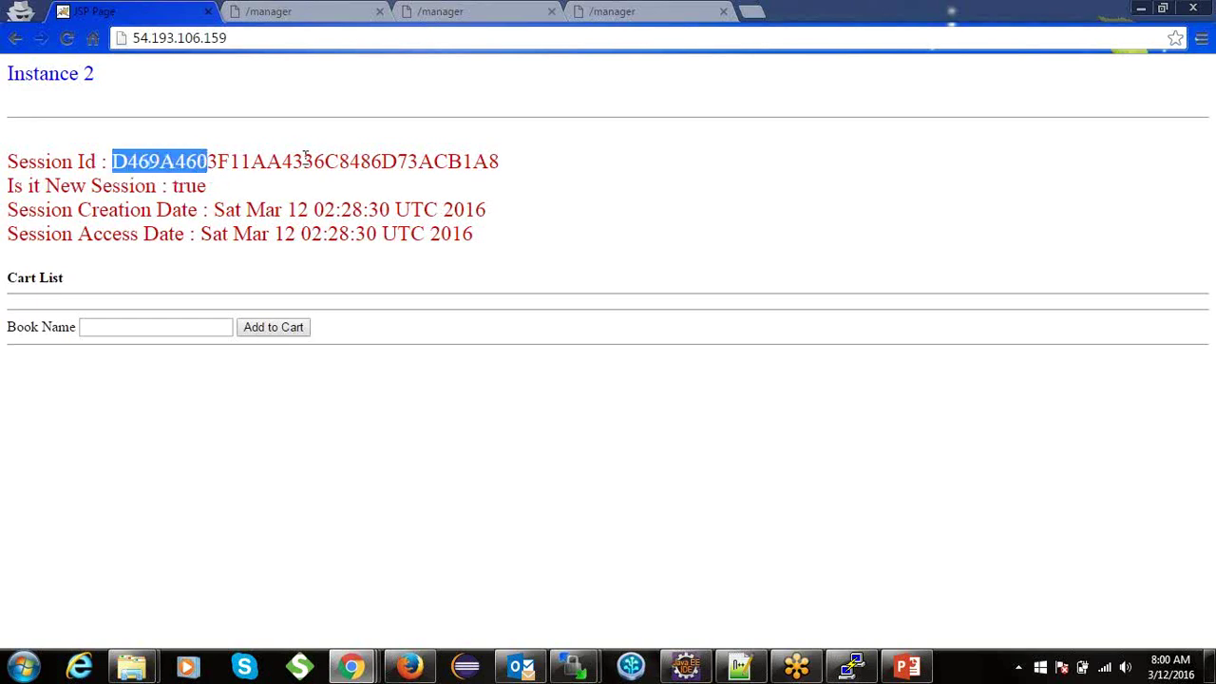
{"action": "left_click", "coordinate": [503, 11]}
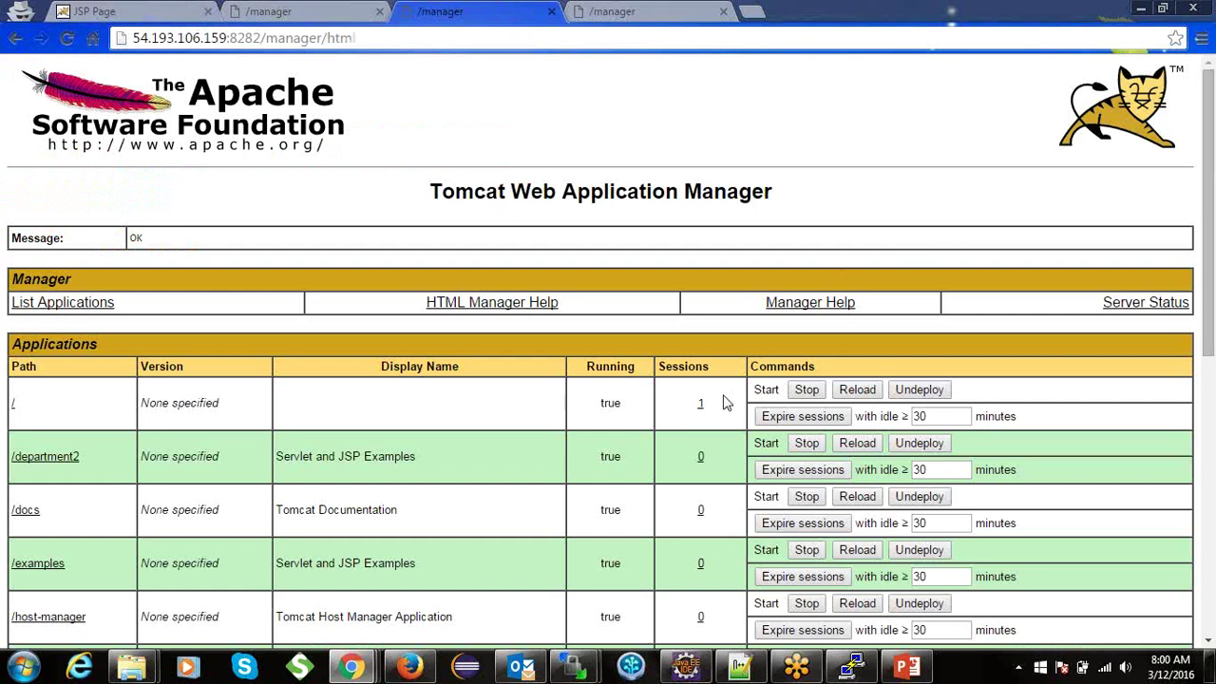
{"action": "left_click", "coordinate": [302, 13]}
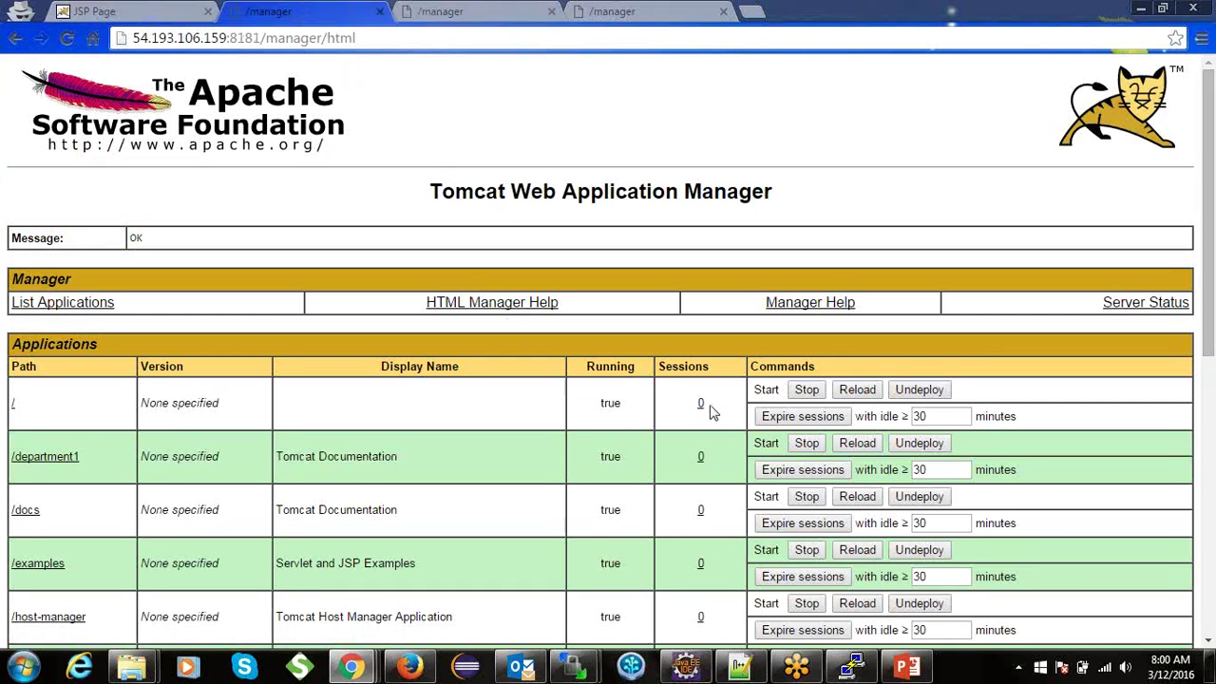
{"action": "left_click", "coordinate": [682, 15]}
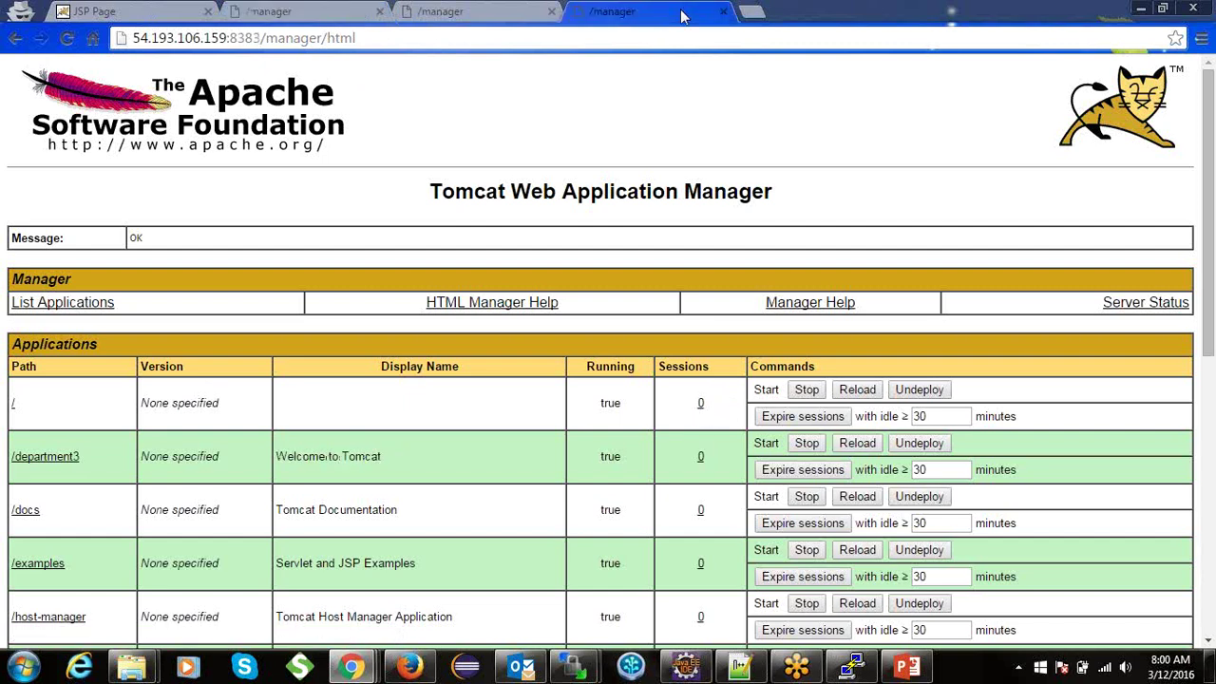
{"action": "left_click", "coordinate": [451, 14]}
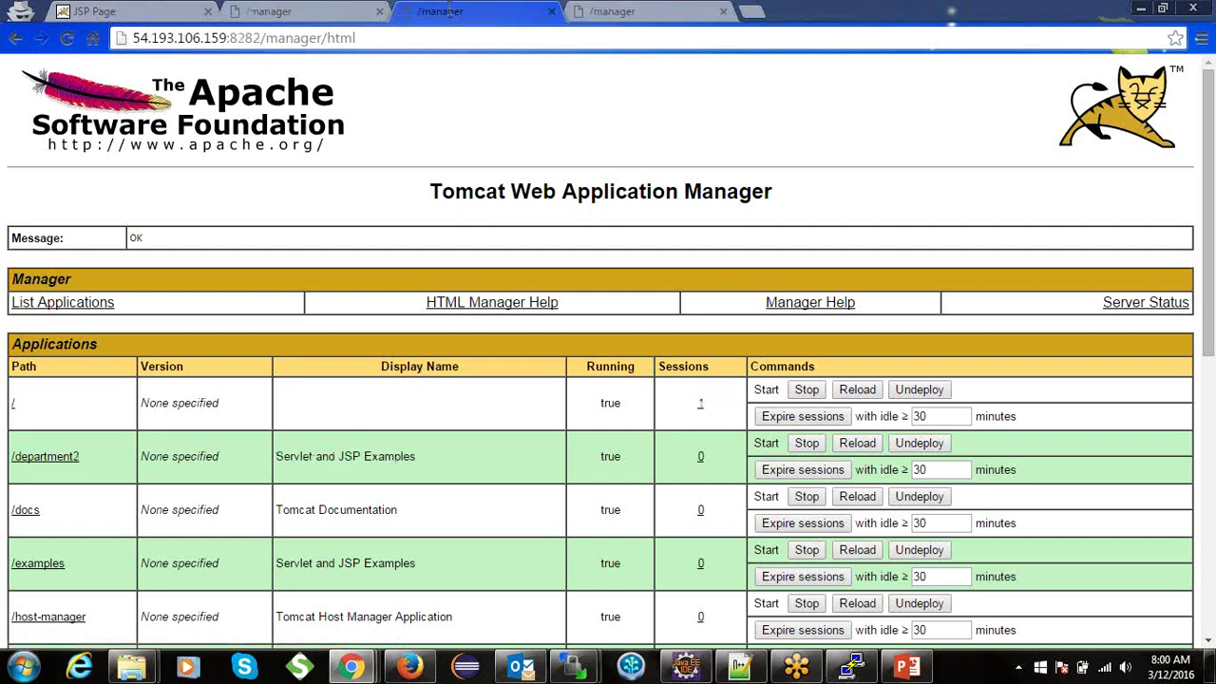
Open the session list for the root / app on the port 8282 manager.
{"action": "middle_click", "coordinate": [704, 408]}
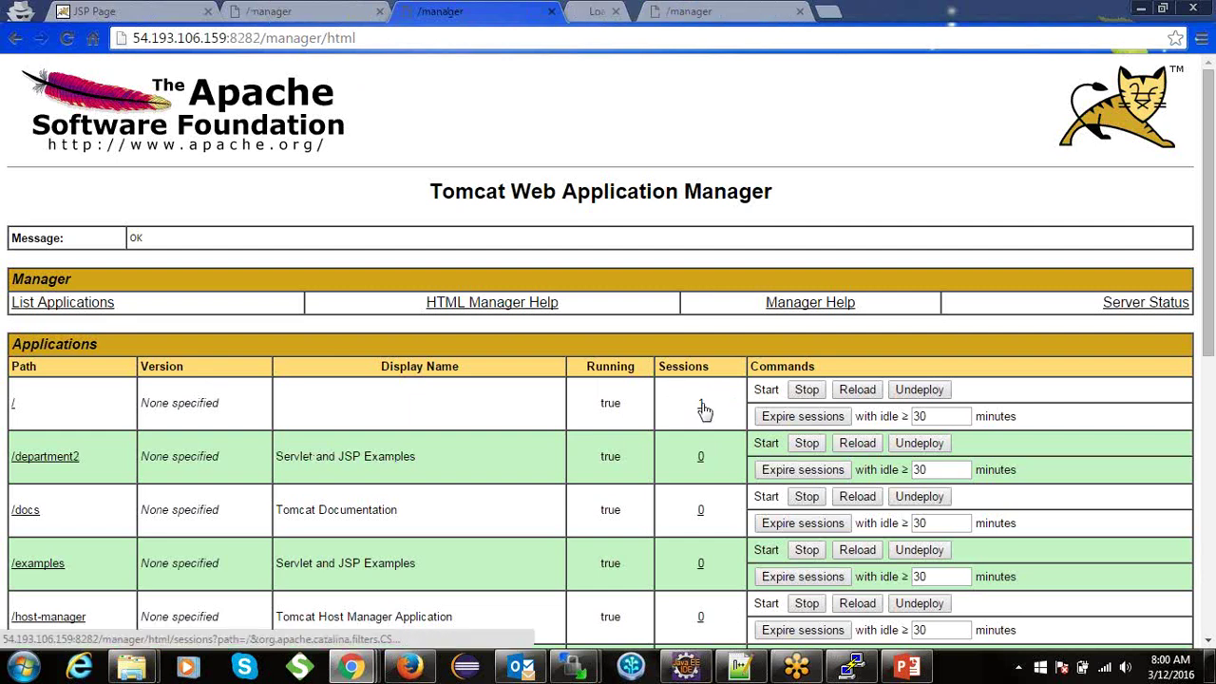
{"action": "left_click", "coordinate": [613, 14]}
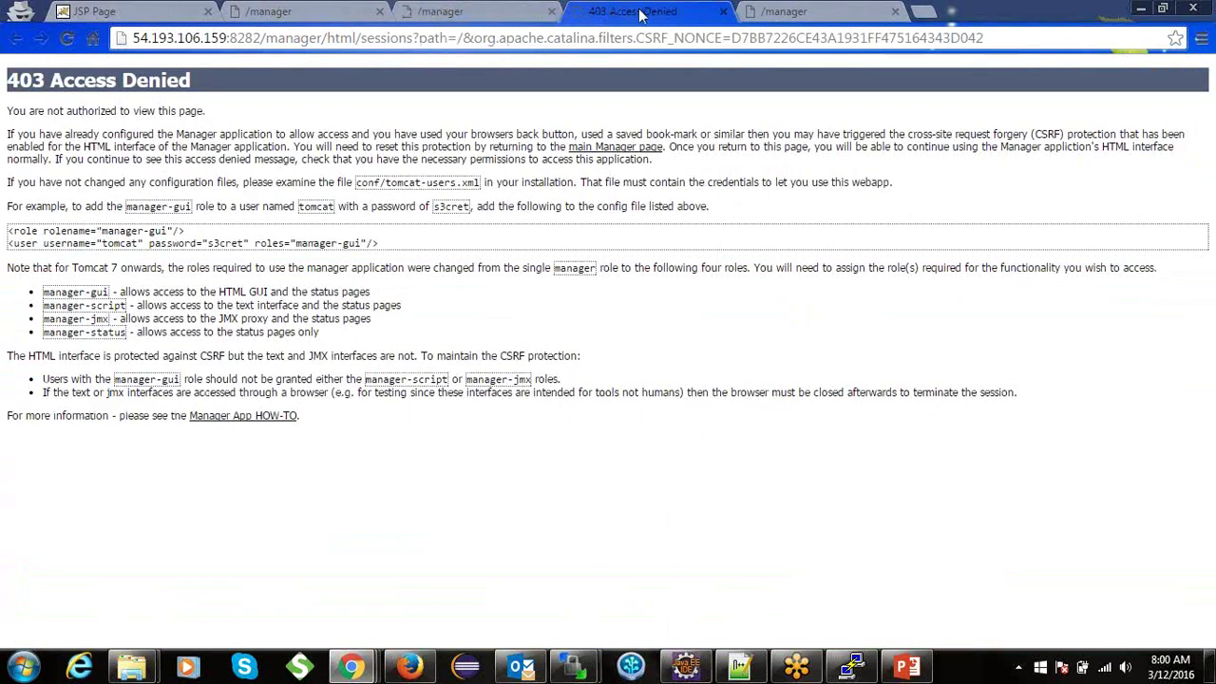
{"action": "left_click", "coordinate": [723, 12]}
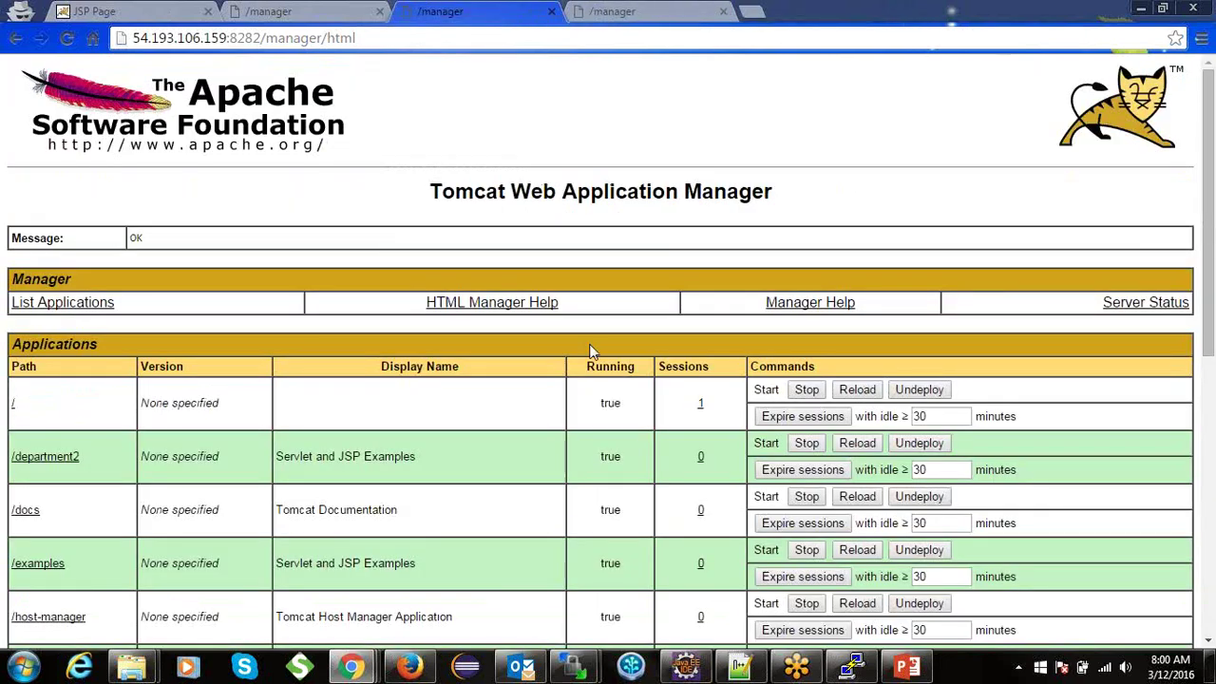
{"action": "left_click", "coordinate": [701, 406]}
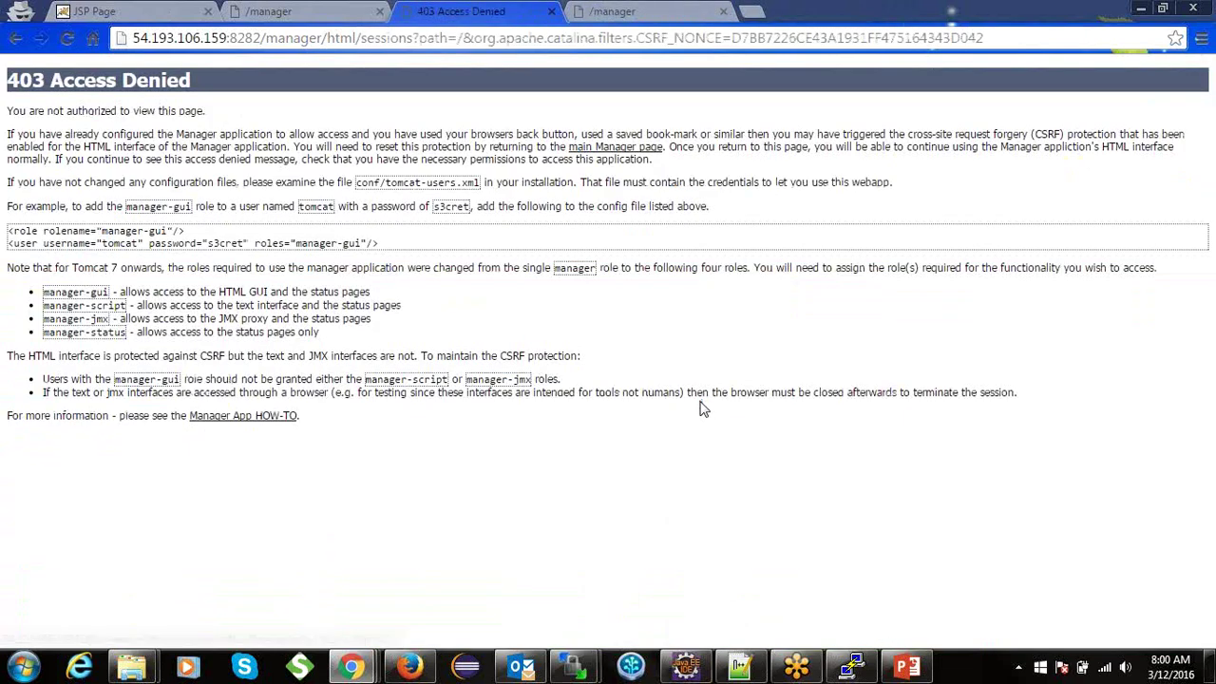
{"action": "left_click", "coordinate": [15, 42]}
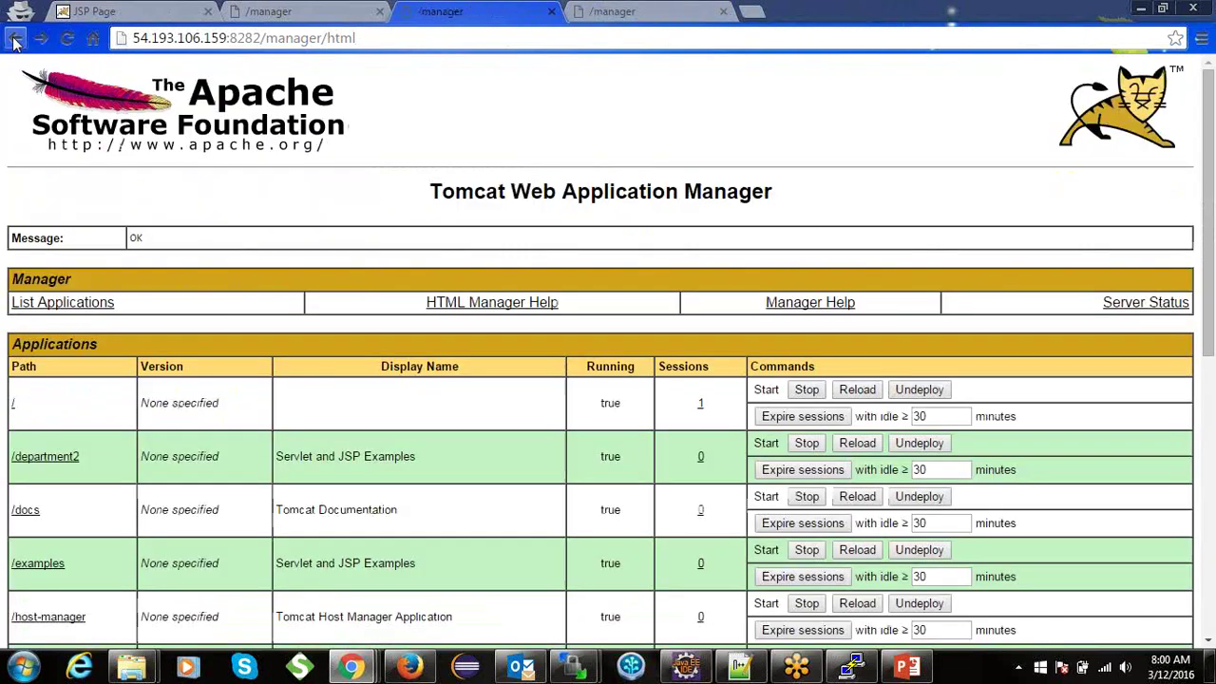
{"action": "left_click", "coordinate": [66, 38]}
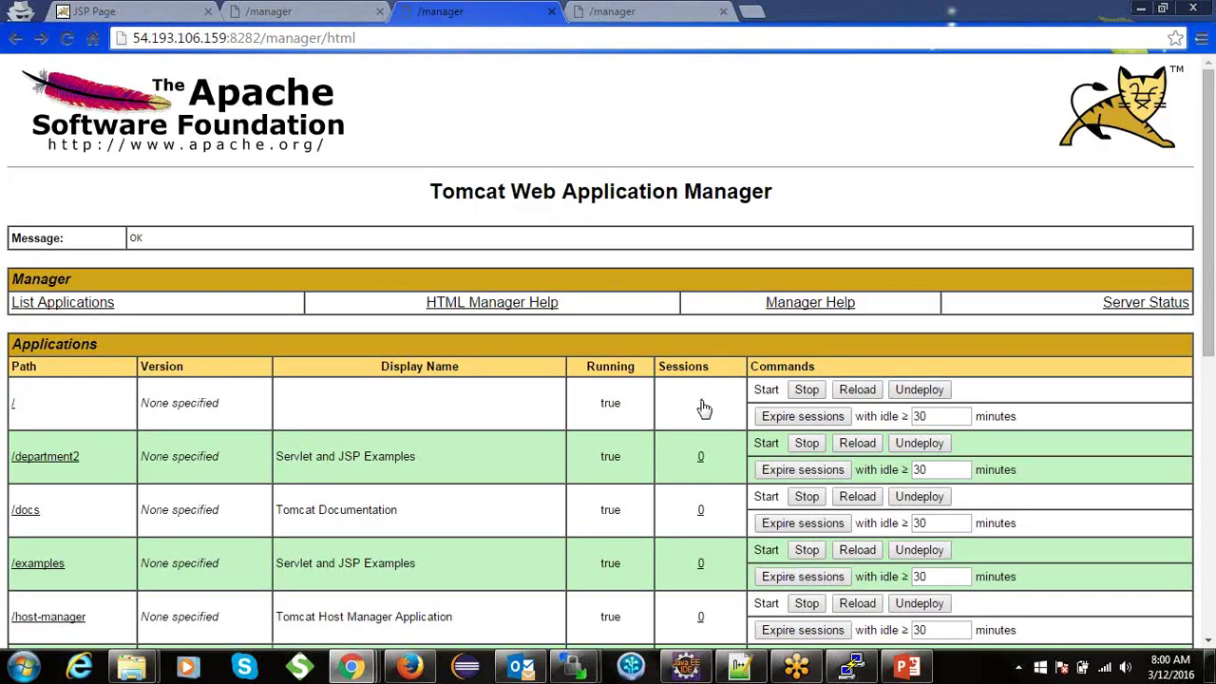
{"action": "left_click", "coordinate": [703, 407]}
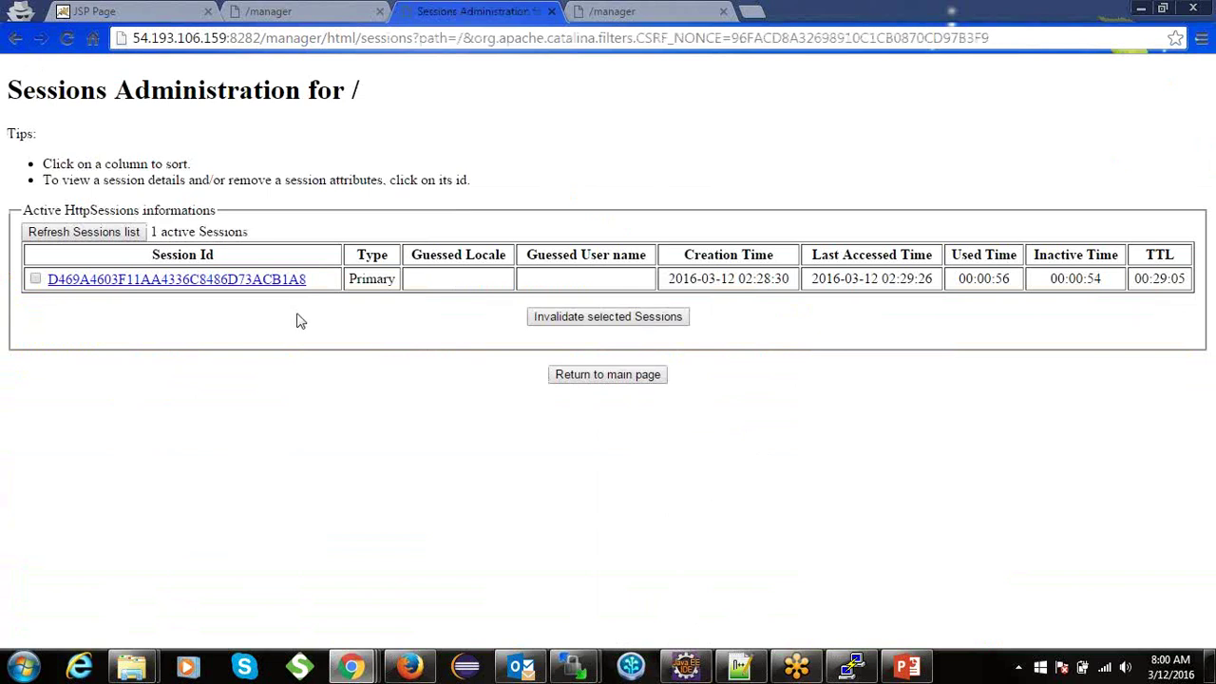
Compare the Instance 2 page's Session Id with the session listed on the 8282 manager.
{"action": "left_click", "coordinate": [186, 21]}
{"action": "double_click", "coordinate": [155, 162]}
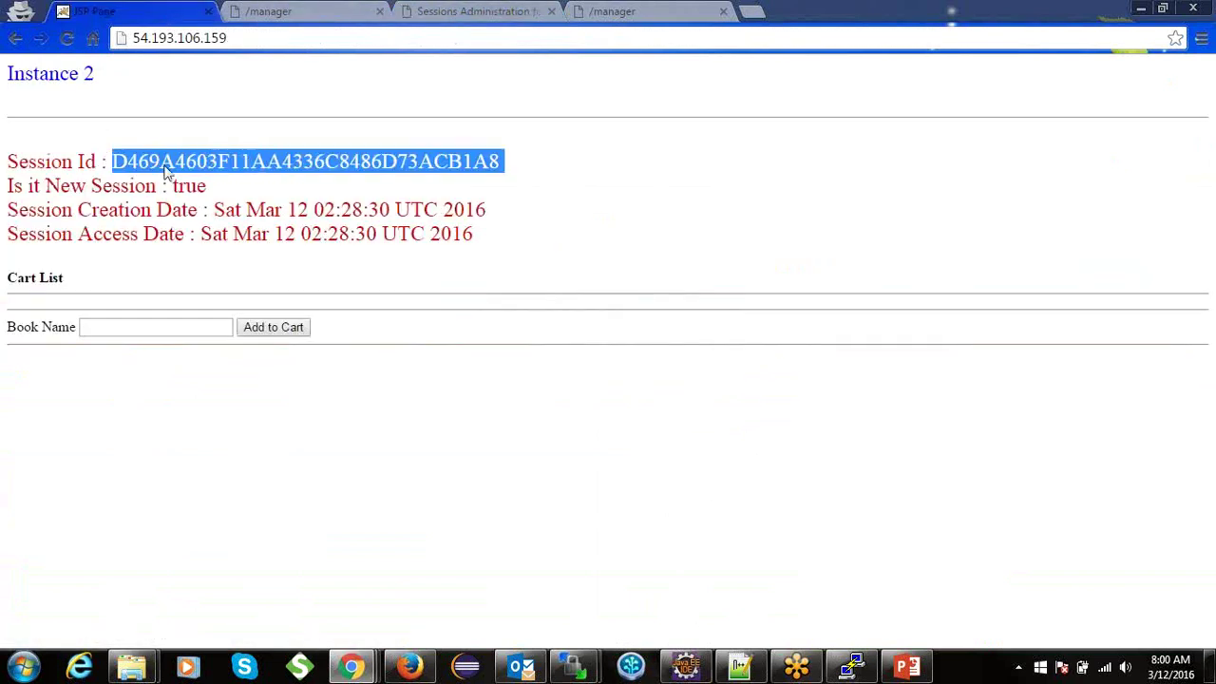
{"action": "left_click", "coordinate": [460, 15]}
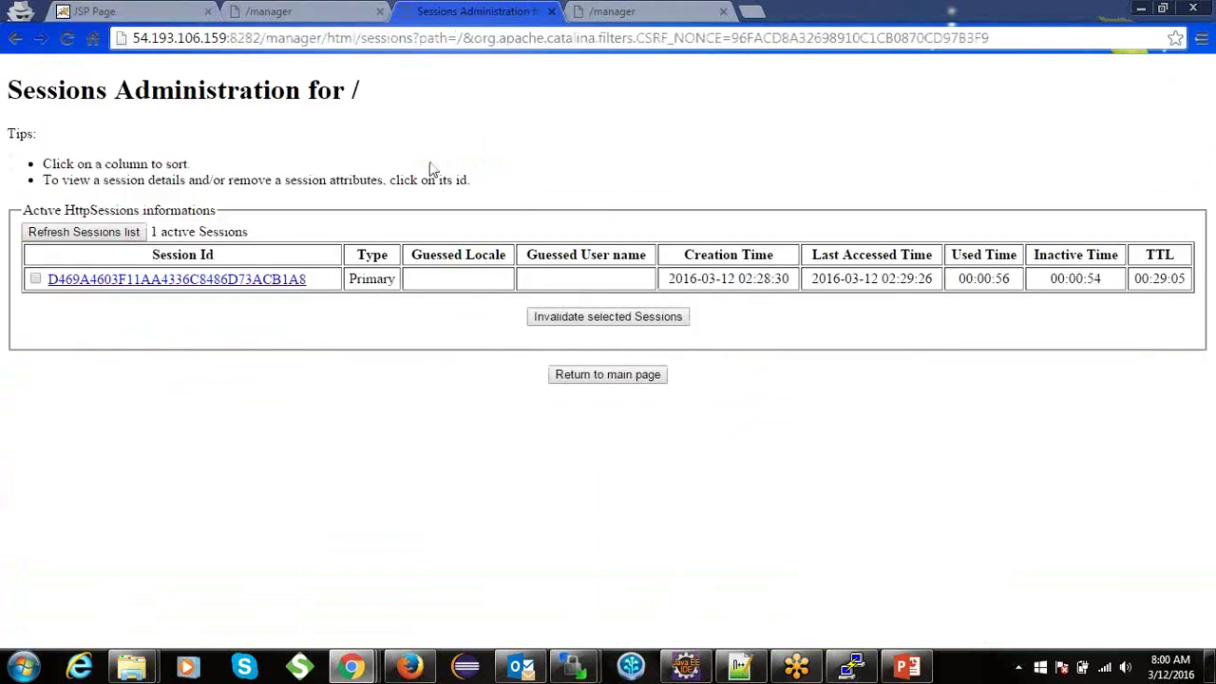
{"action": "left_click", "coordinate": [152, 17]}
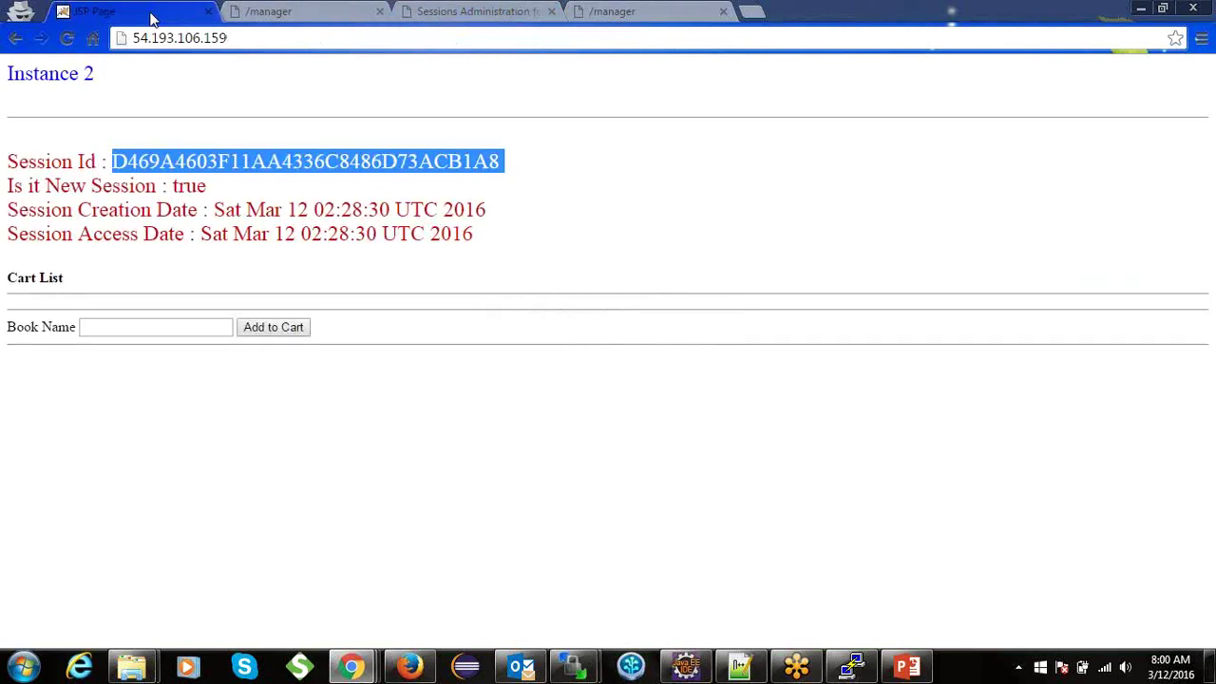
Add the book Java to the cart and highlight the new Instance 3 heading.
{"action": "left_click", "coordinate": [134, 326]}
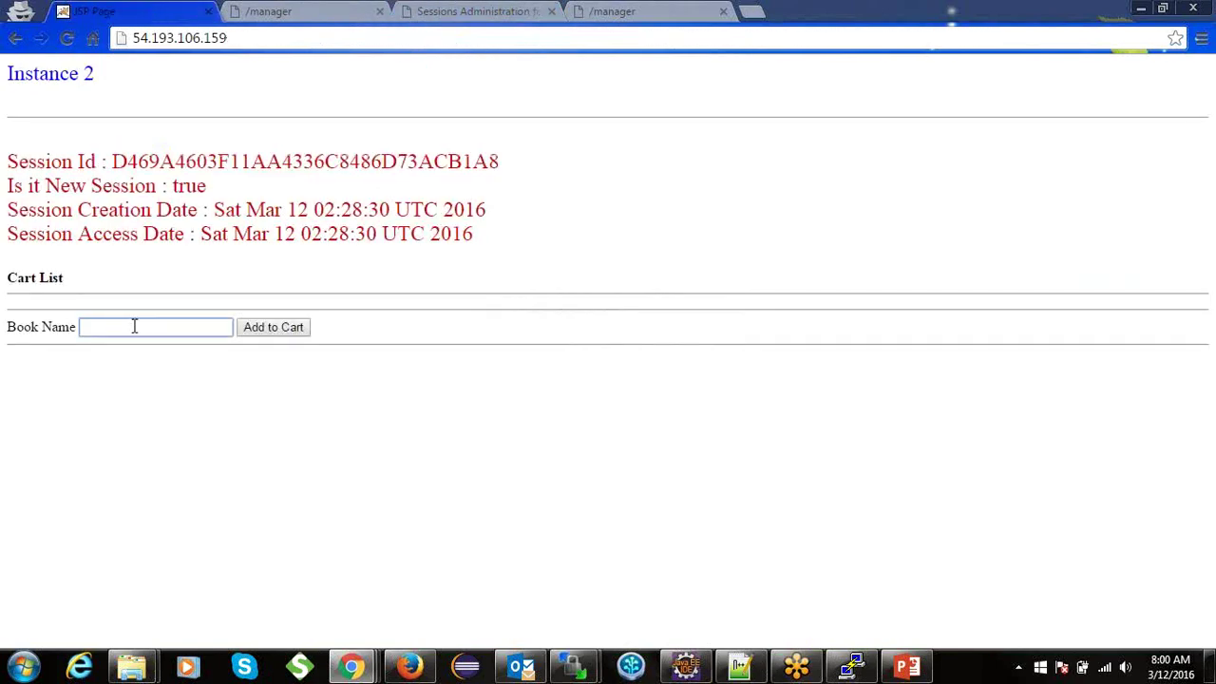
{"action": "type", "text": "Java"}
{"action": "left_click", "coordinate": [271, 332]}
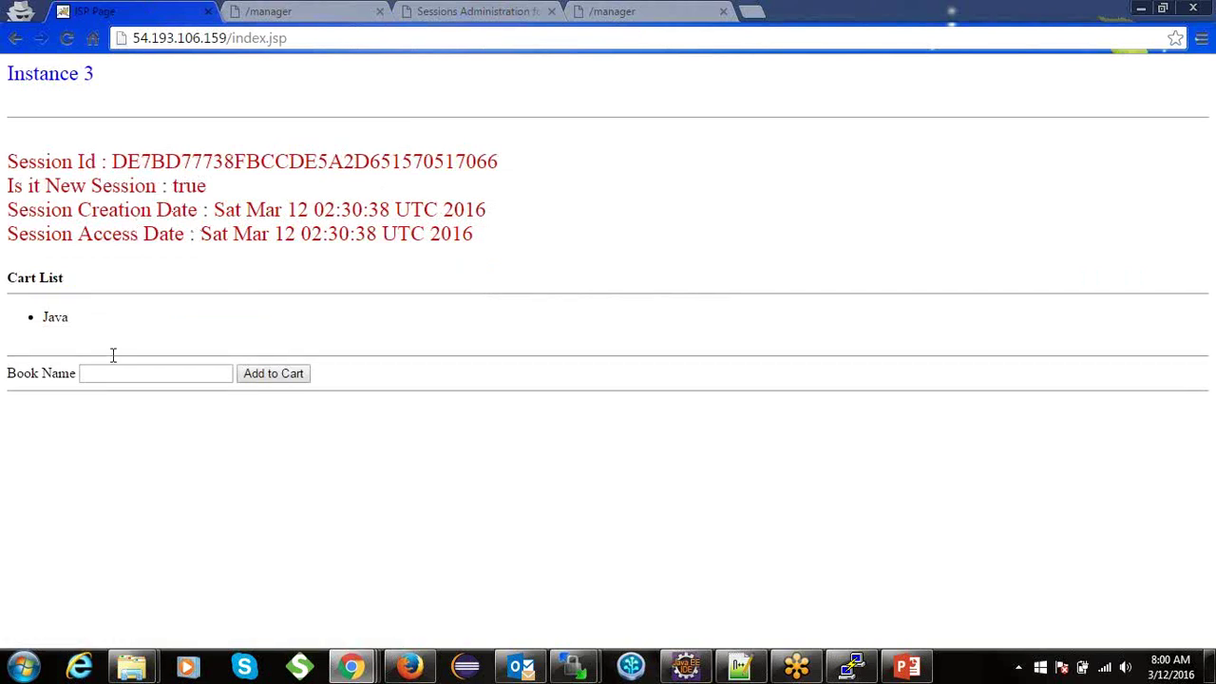
{"action": "left_click_drag", "start_coordinate": [95, 74], "coordinate": [6, 83]}
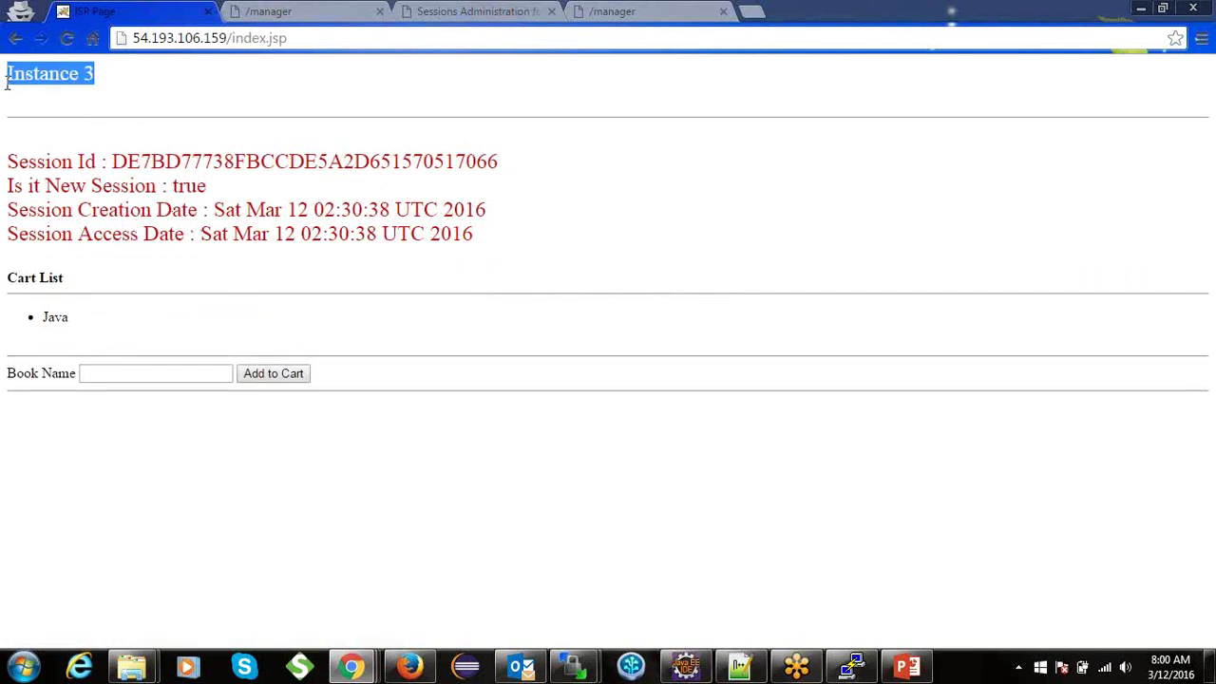
{"action": "left_click", "coordinate": [123, 108]}
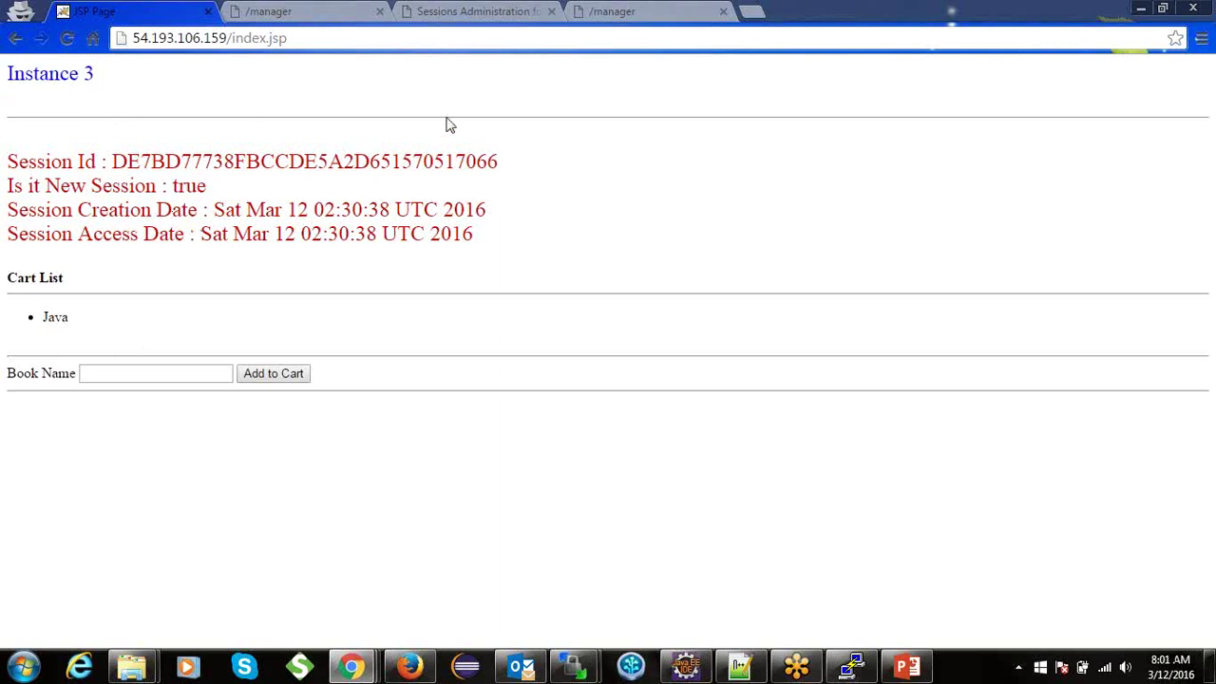
Verify the port 8383 manager's root session holds Books = [Java], then return to the cart.
{"action": "left_click", "coordinate": [644, 9]}
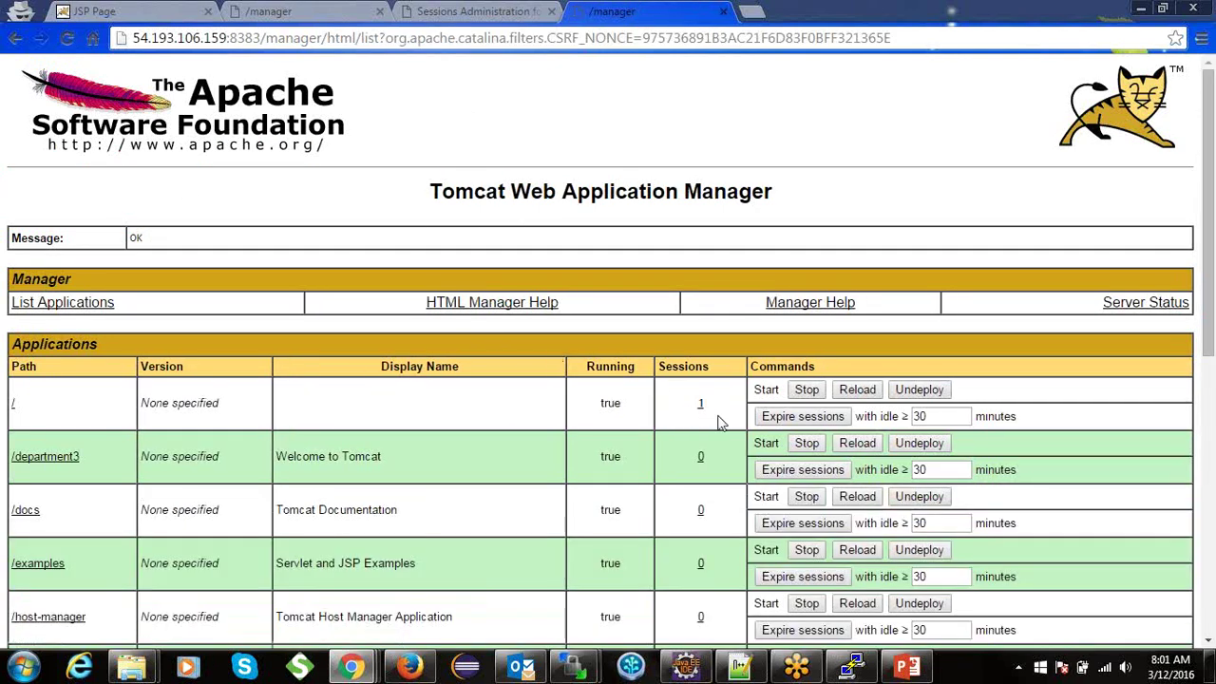
{"action": "left_click", "coordinate": [702, 406]}
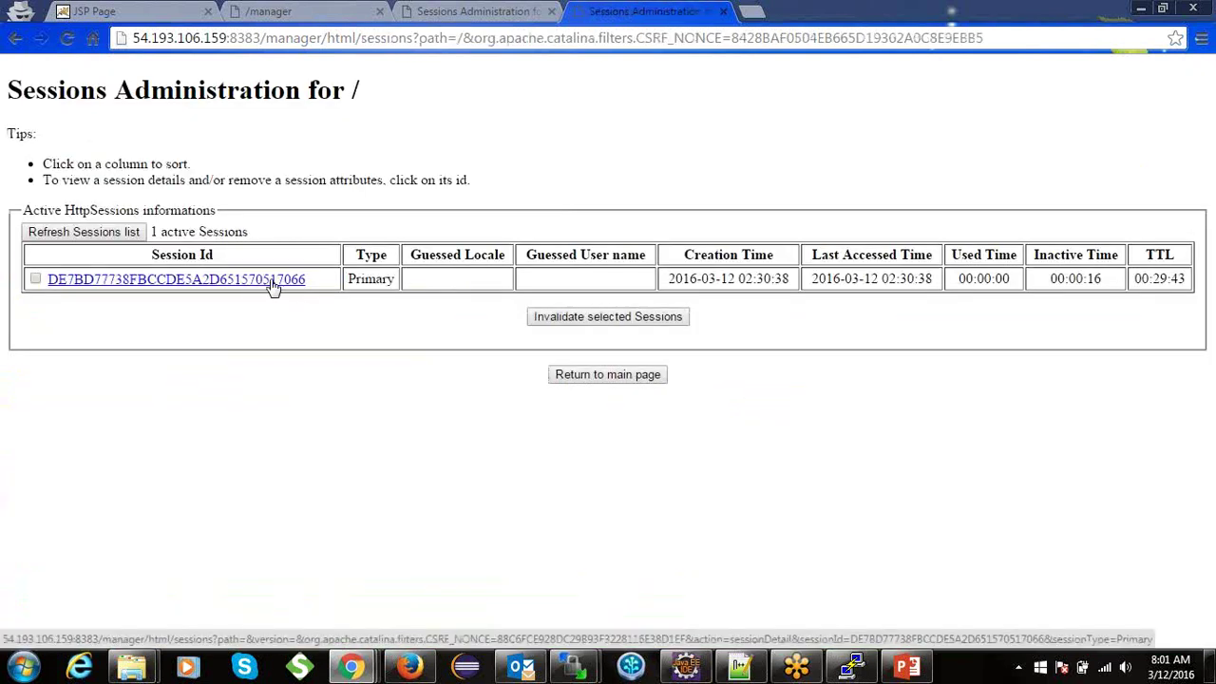
{"action": "left_click", "coordinate": [272, 281]}
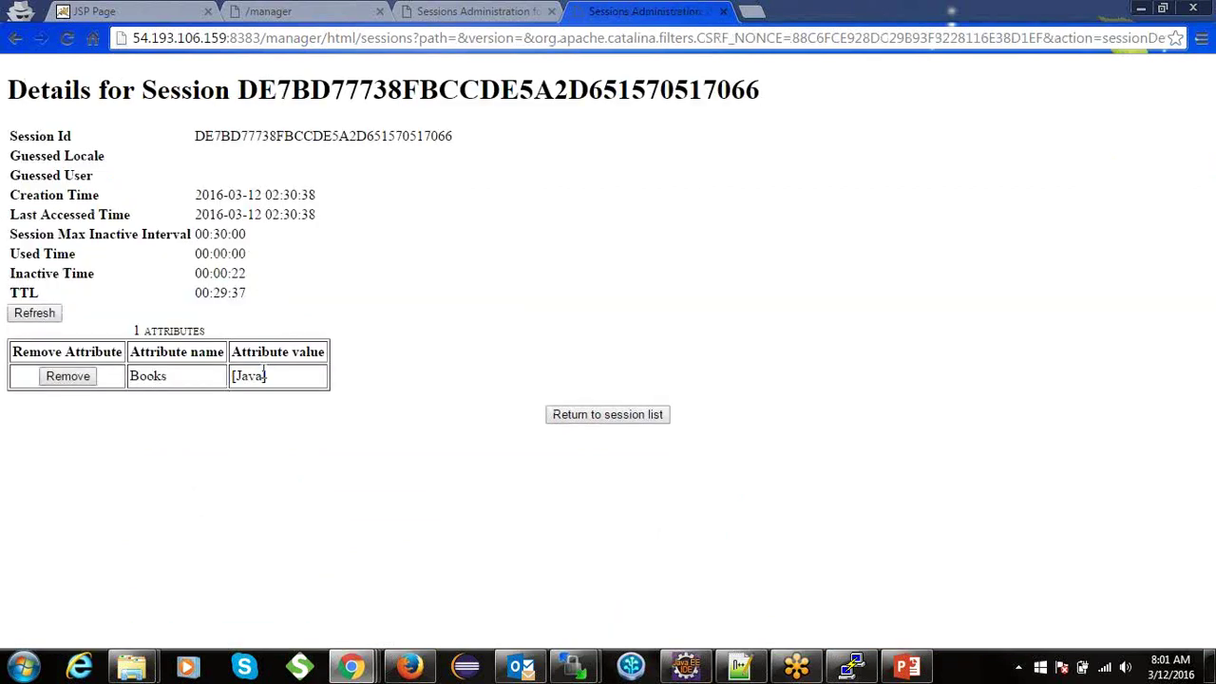
{"action": "left_click", "coordinate": [103, 10]}
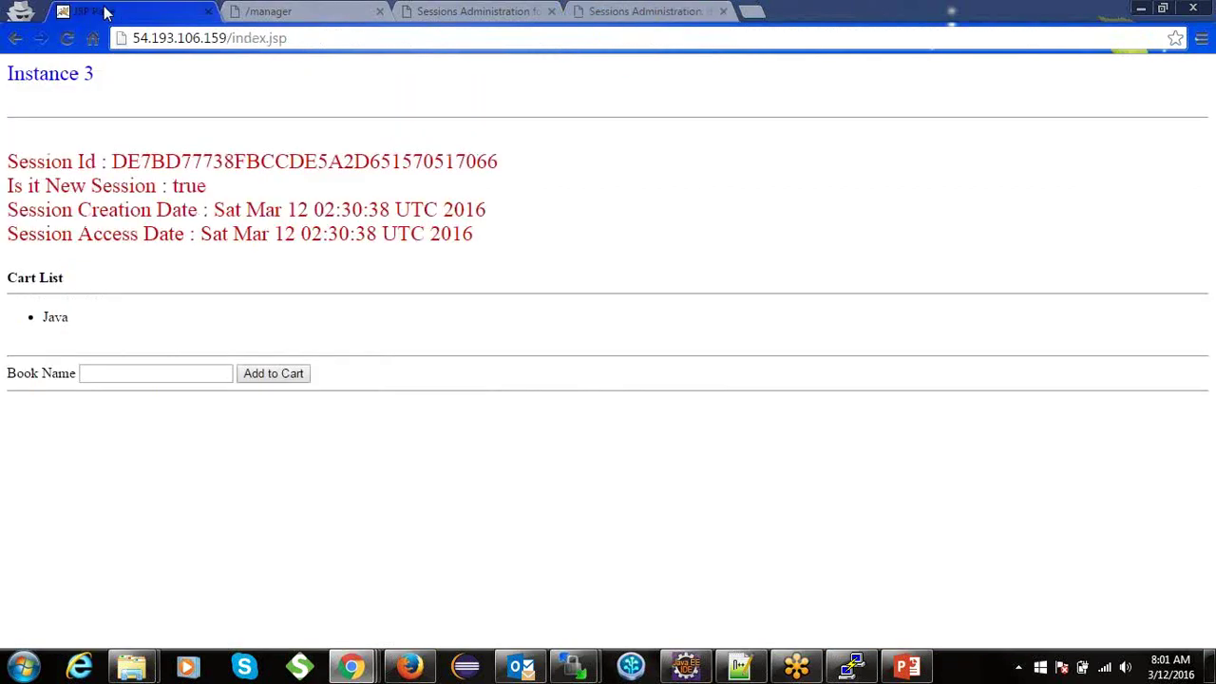
Add book C to the cart, then bring up the port 8181 Tomcat manager.
{"action": "left_click", "coordinate": [164, 376]}
{"action": "left_click", "coordinate": [273, 374]}
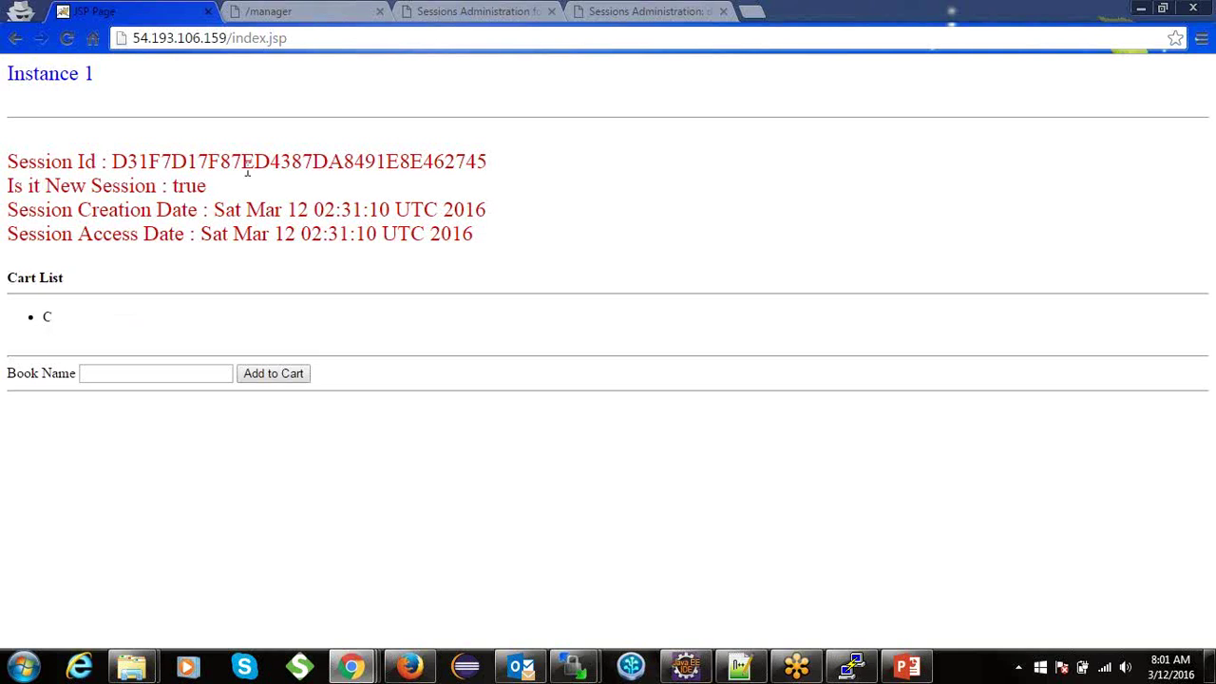
{"action": "left_click", "coordinate": [276, 12]}
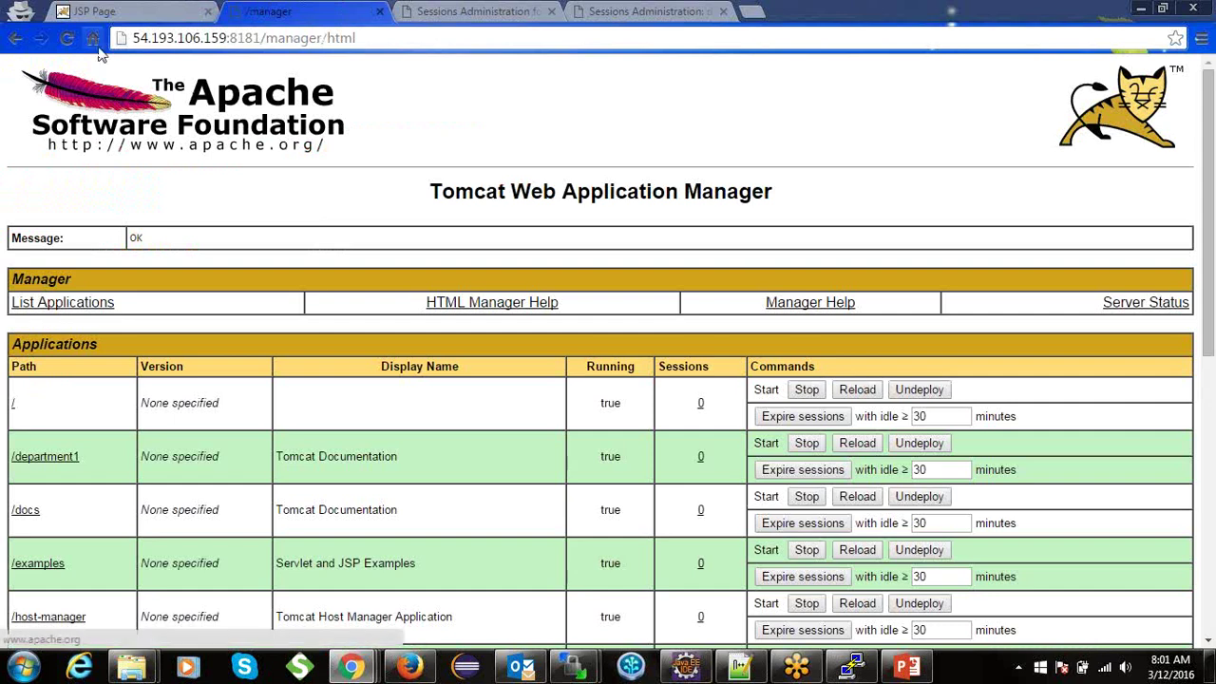
Confirm Instance 1's root session holds Books = [C], compare with 8383's [Java], then return.
{"action": "left_click", "coordinate": [106, 304]}
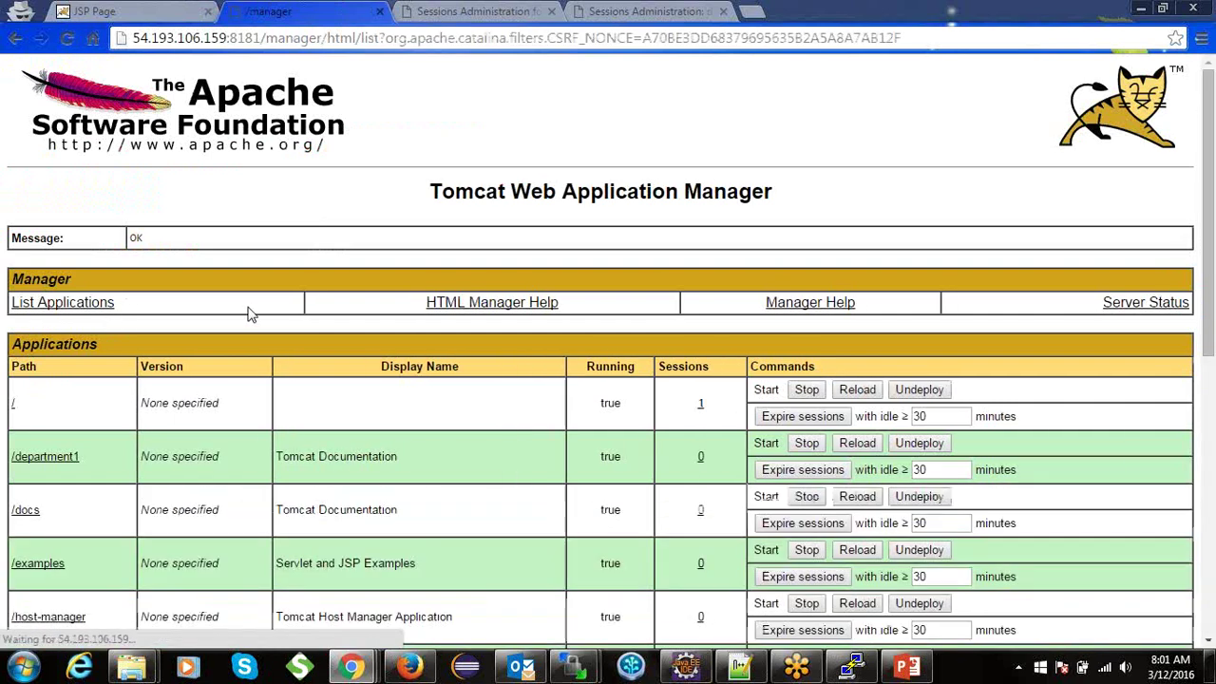
{"action": "left_click", "coordinate": [700, 406]}
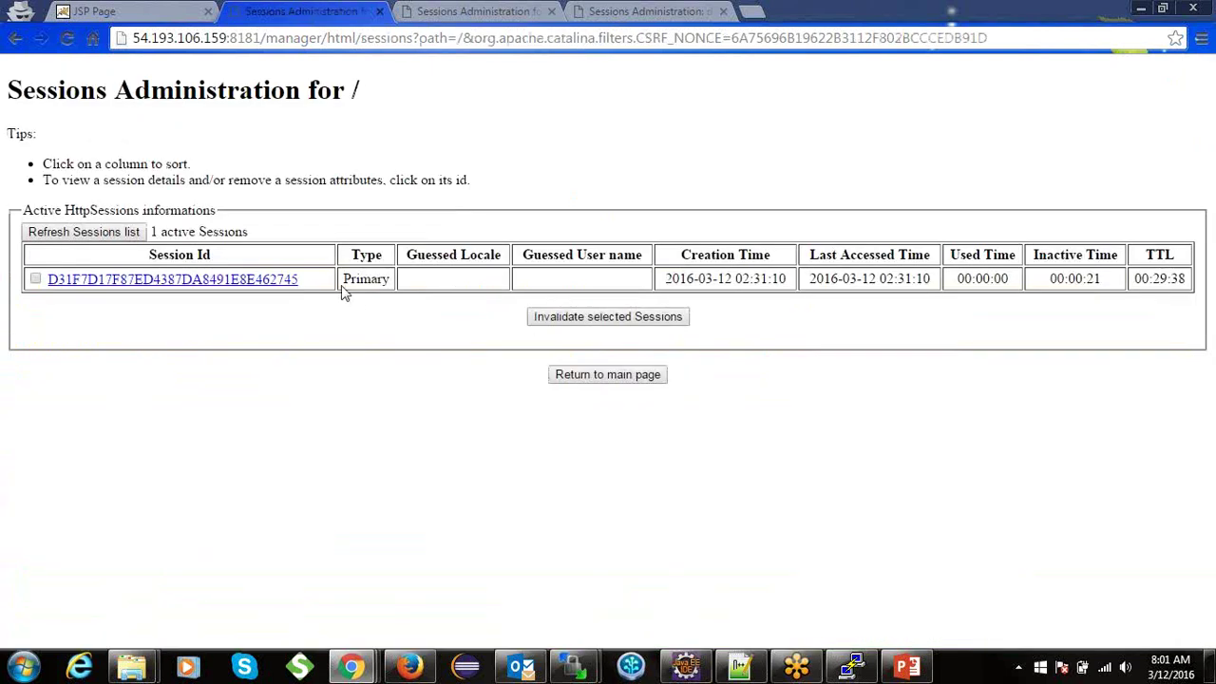
{"action": "left_click", "coordinate": [275, 281]}
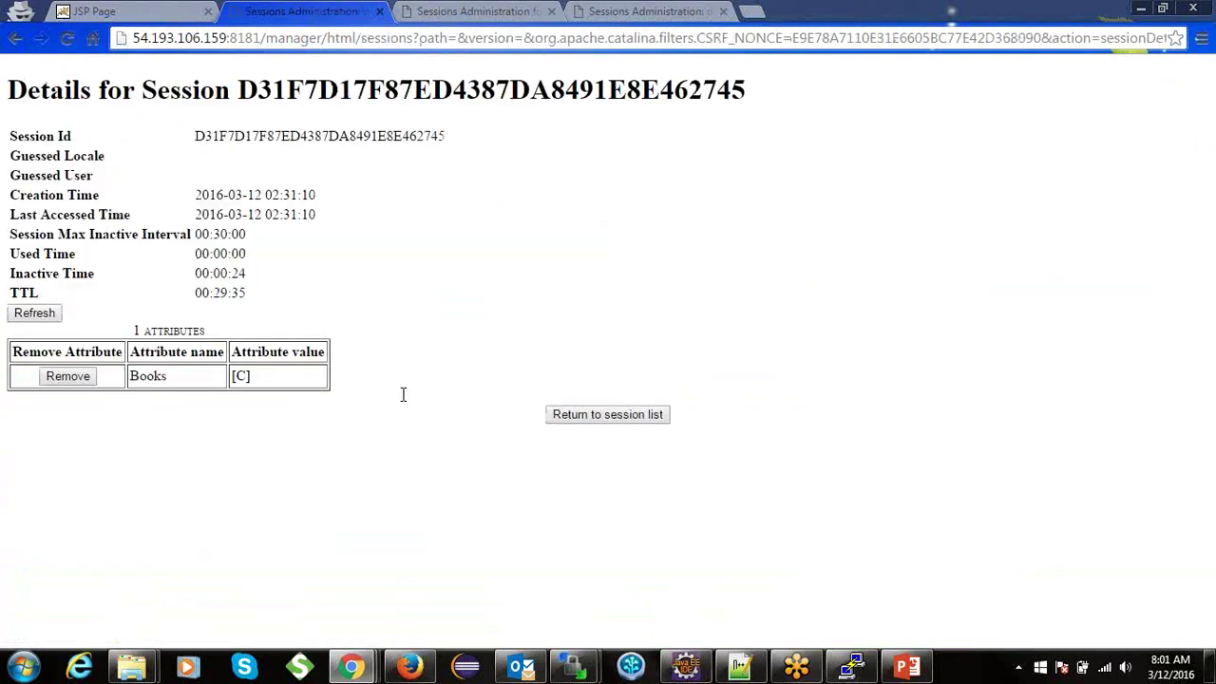
{"action": "left_click", "coordinate": [646, 11]}
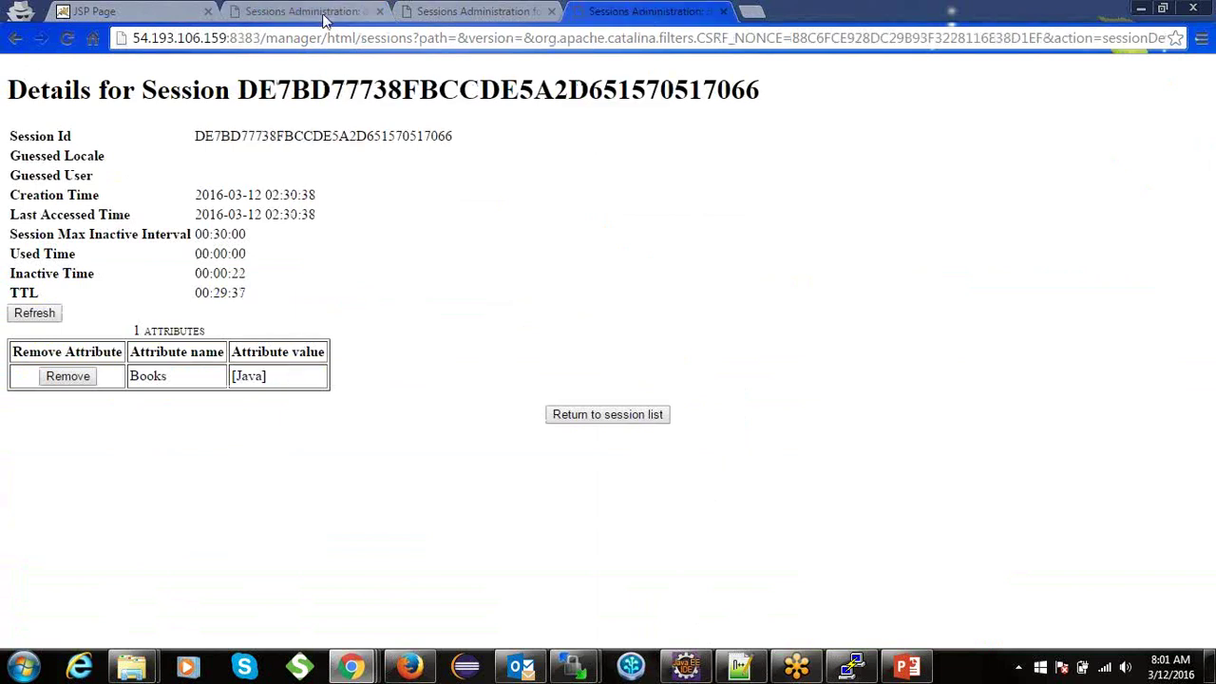
{"action": "left_click", "coordinate": [100, 11]}
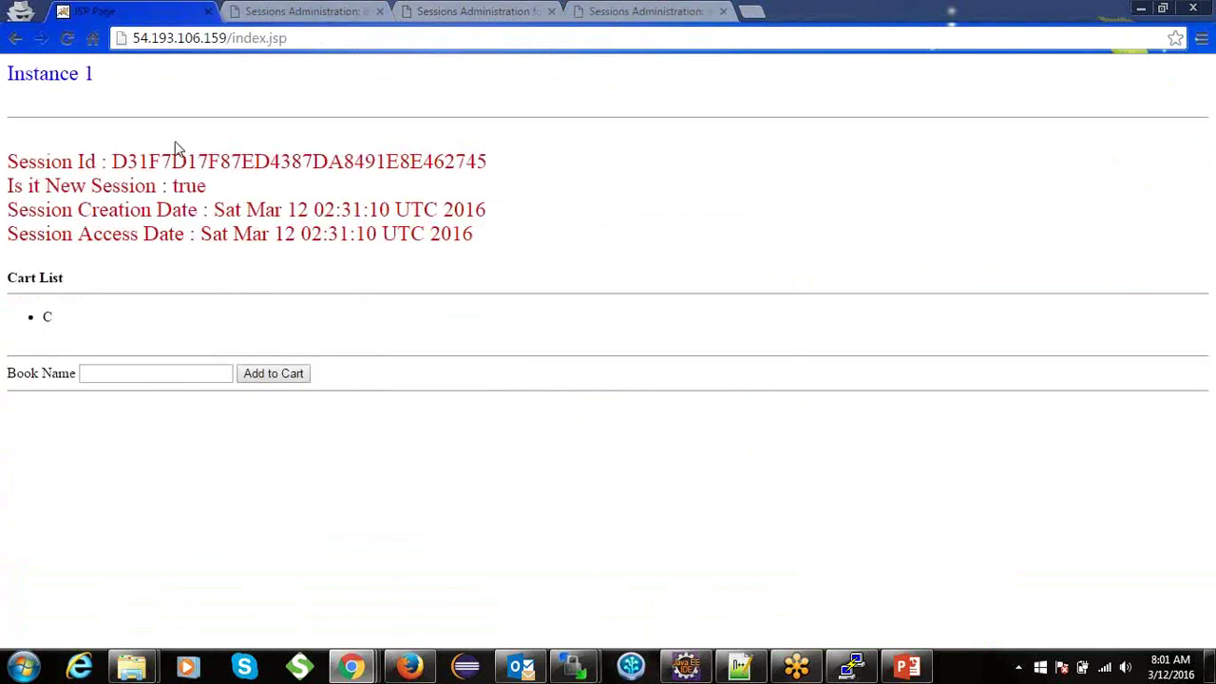
Add C++ to the cart and compare the 8282 and 8181 sessions before returning.
{"action": "left_click", "coordinate": [140, 373]}
{"action": "left_click", "coordinate": [262, 373]}
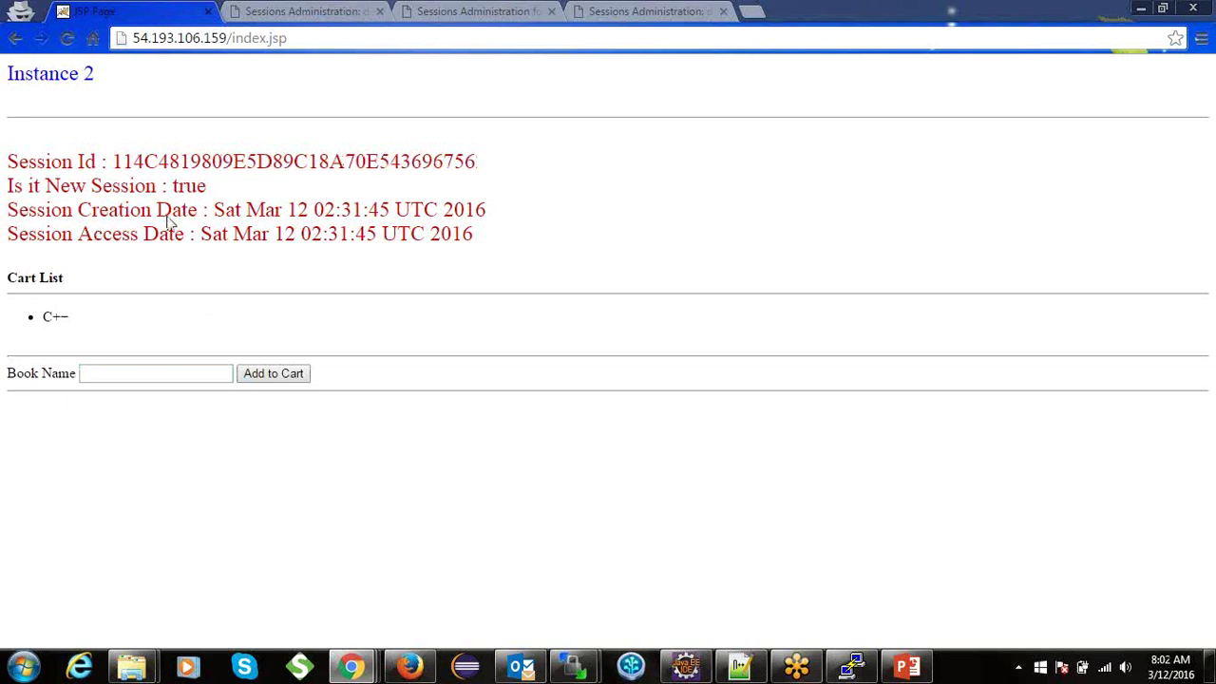
{"action": "left_click", "coordinate": [486, 12]}
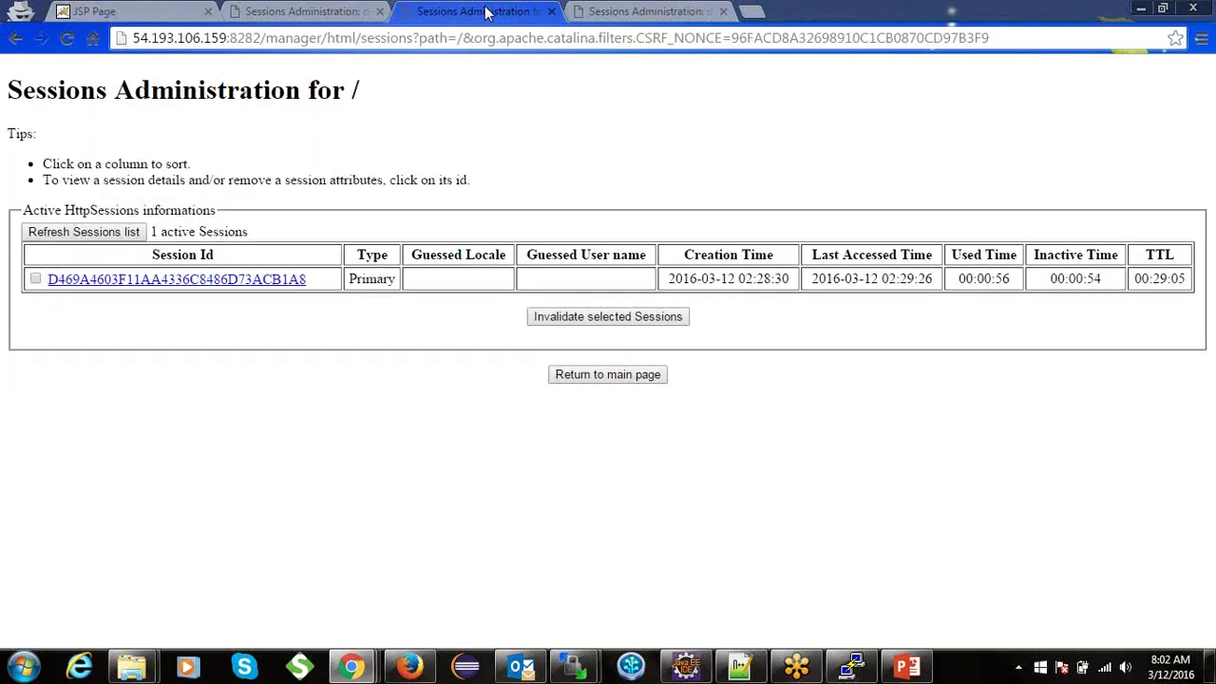
{"action": "left_click", "coordinate": [304, 12]}
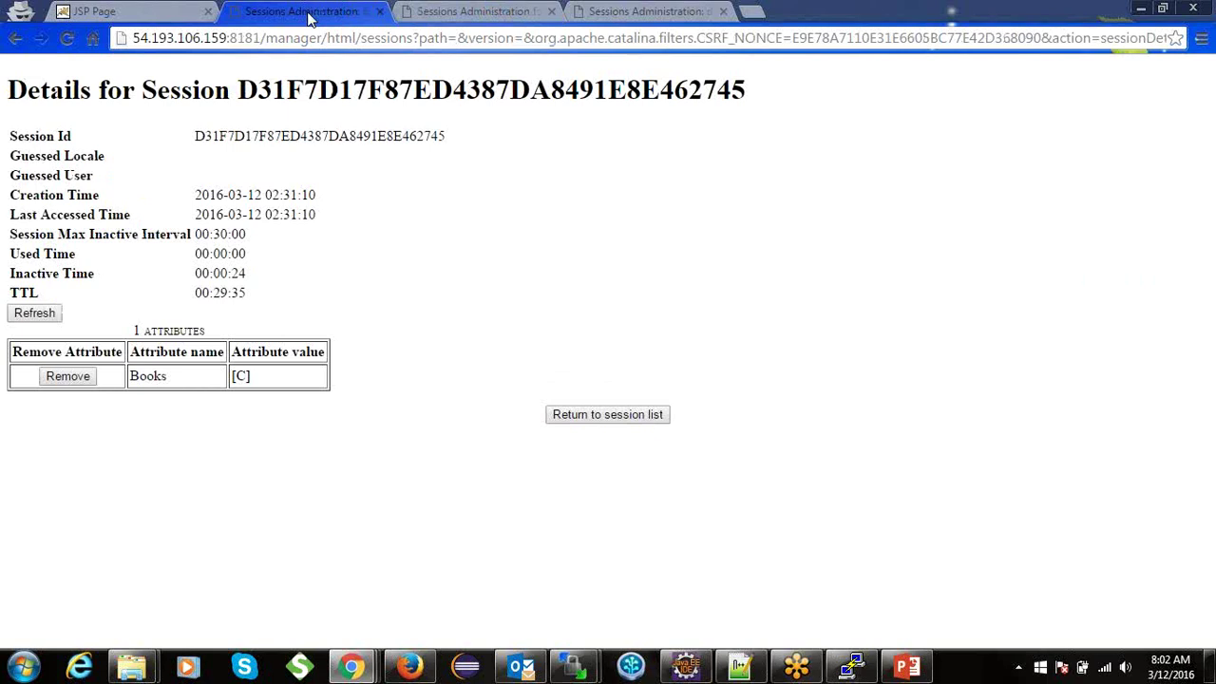
{"action": "left_click", "coordinate": [152, 13]}
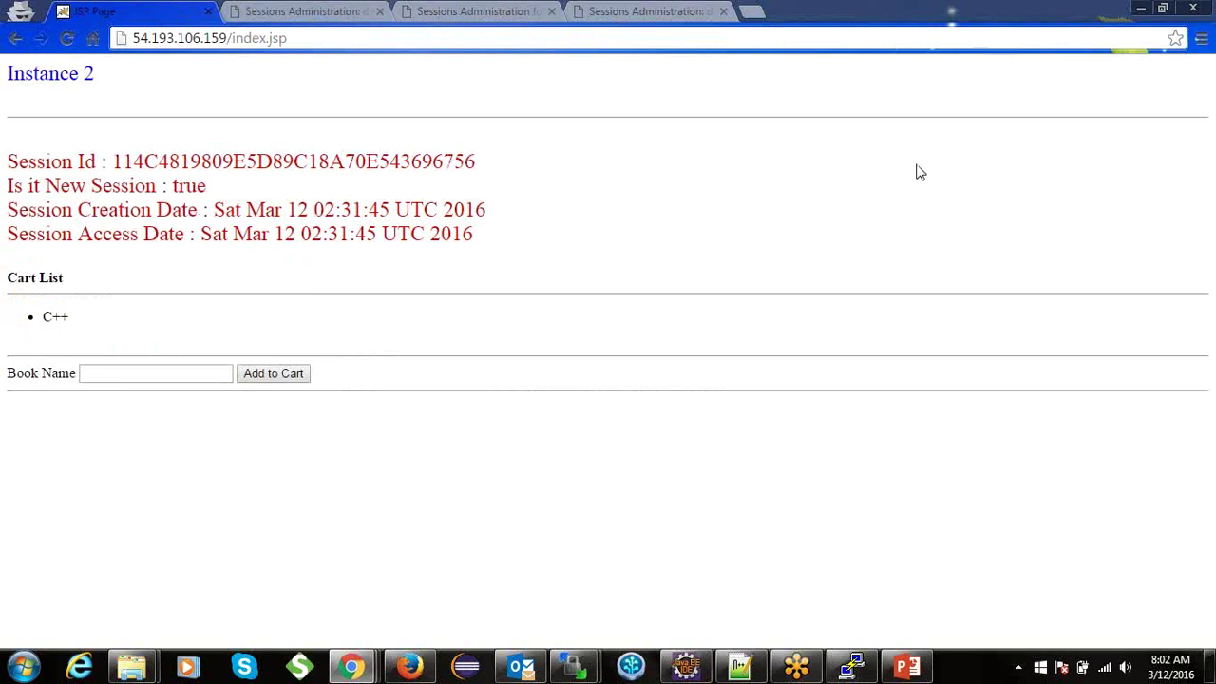
Highlight C++ in the Cart List, then switch to the PowerPoint session-replication slide.
{"action": "left_click", "coordinate": [177, 377]}
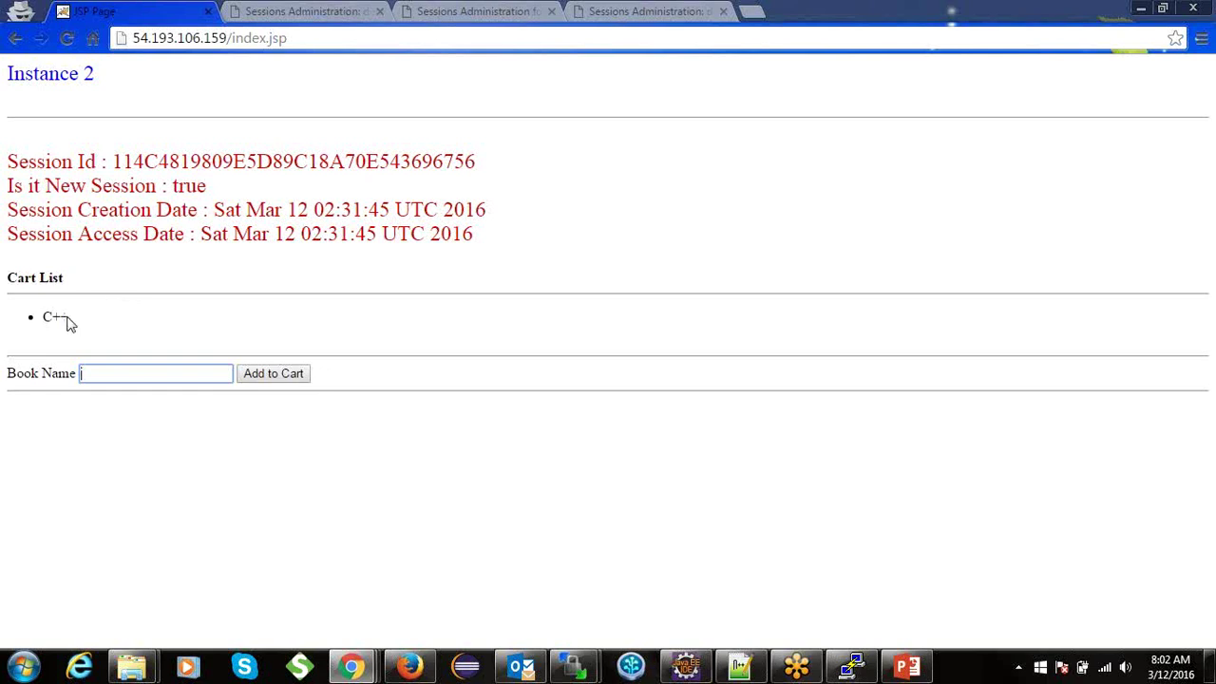
{"action": "left_click_drag", "start_coordinate": [70, 321], "coordinate": [43, 320]}
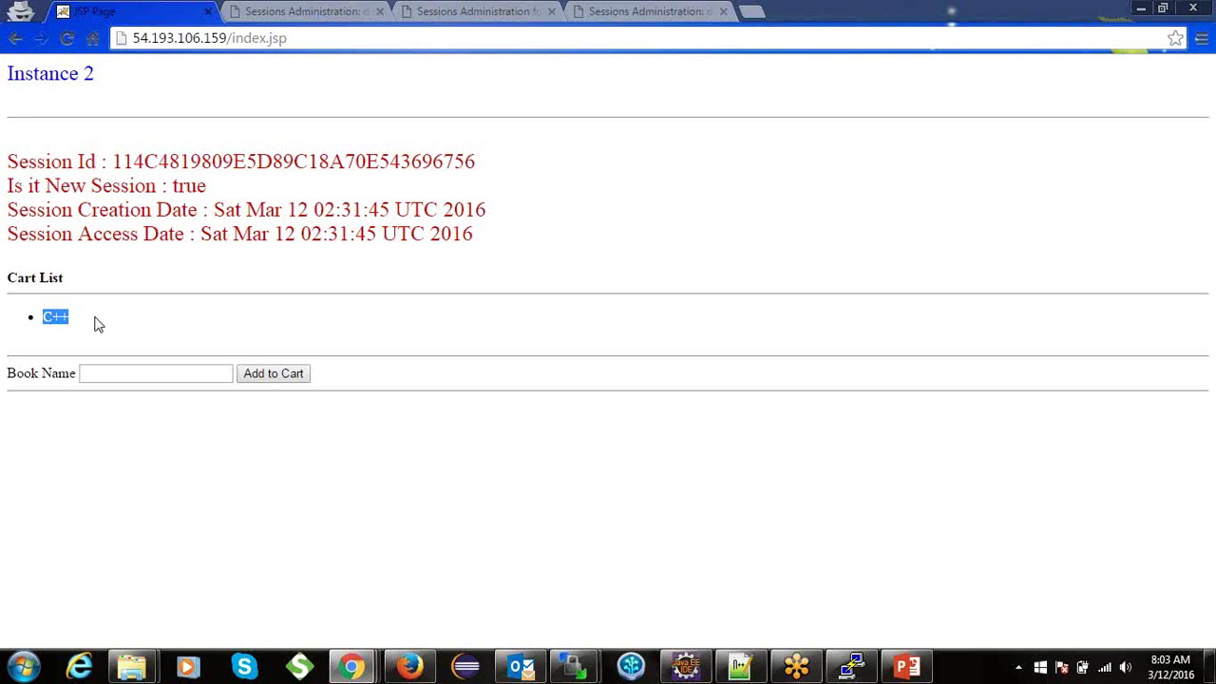
{"action": "left_click", "coordinate": [101, 324]}
{"action": "left_click", "coordinate": [899, 657]}
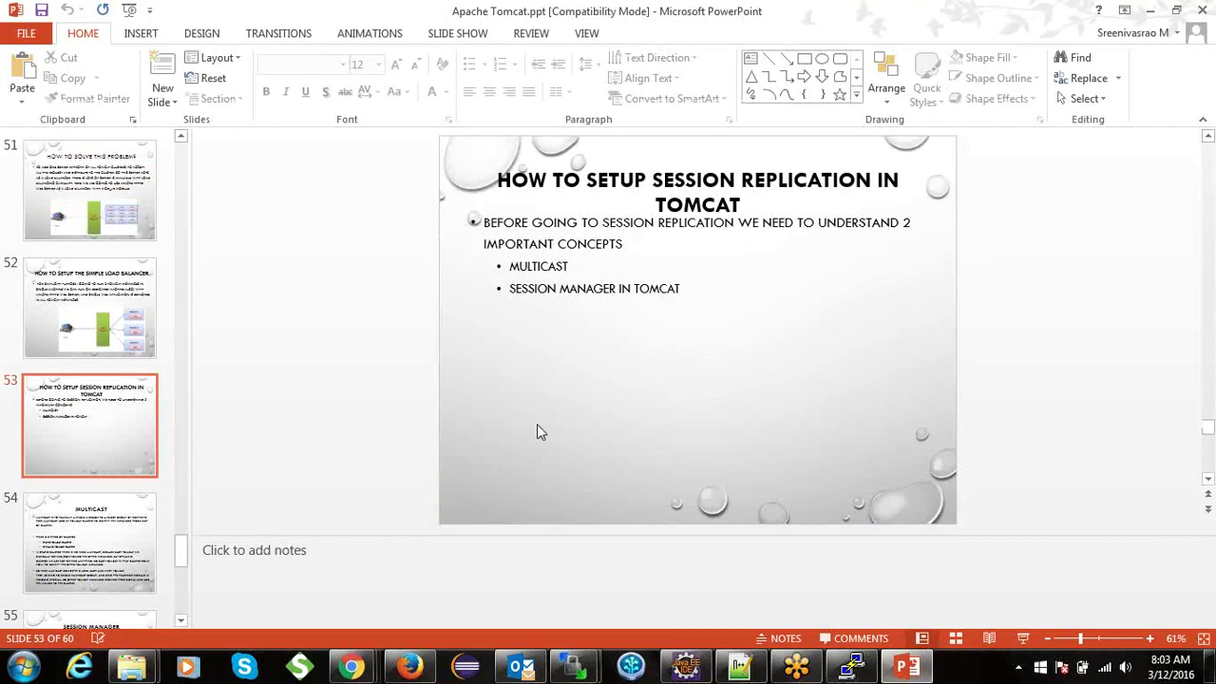
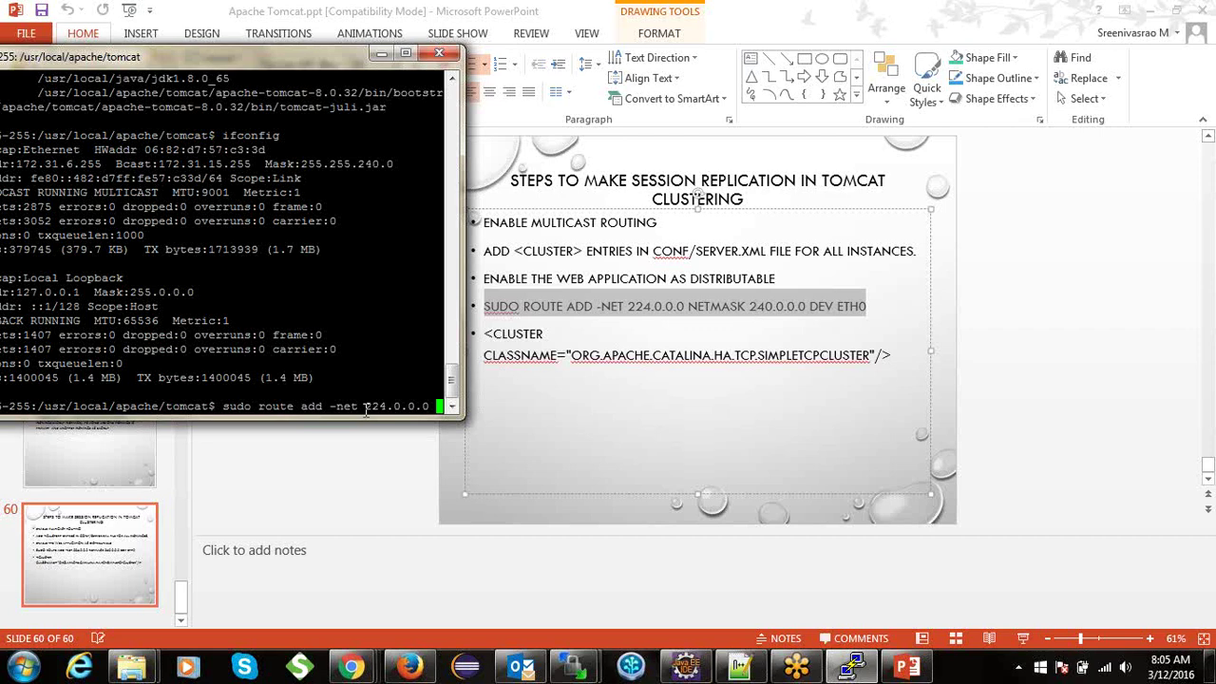
Run 'sudo route add -net 224.0.0.0 netmask 240.0.0.0 dev eth0' in PuTTY, then minimize it.
{"action": "type", "text": "n"}
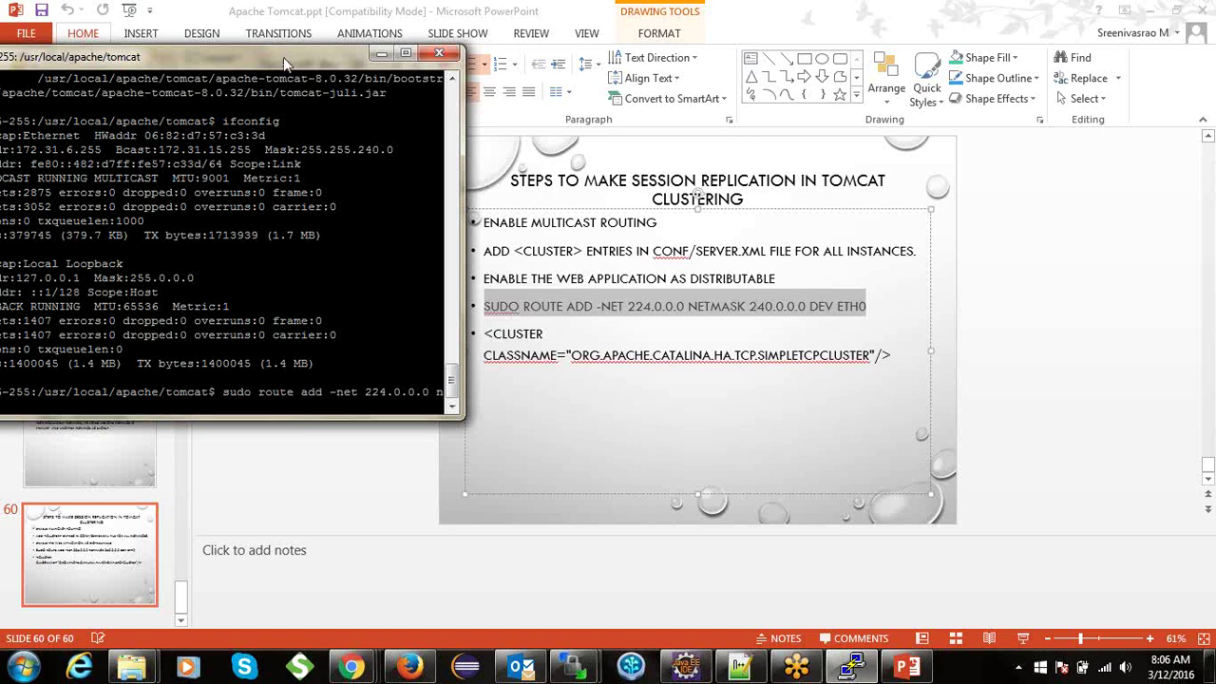
{"action": "left_click_drag", "start_coordinate": [295, 59], "coordinate": [434, 88]}
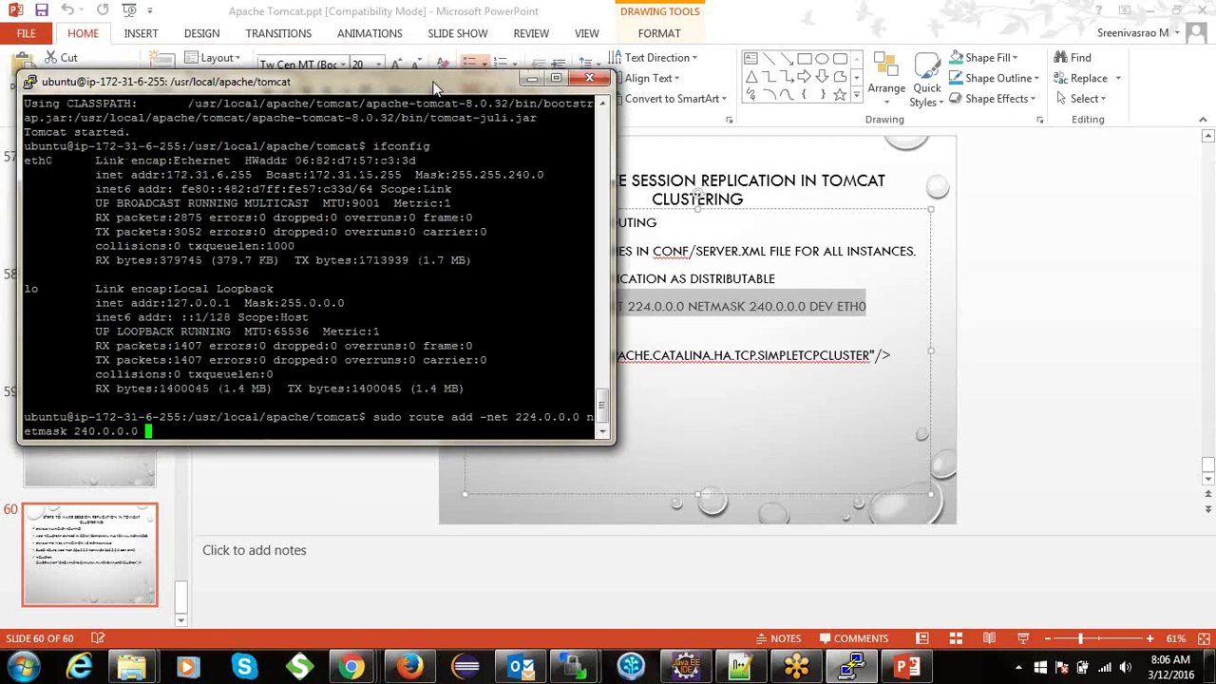
{"action": "type", "text": "dev eth0"}
{"action": "key", "text": "Return"}
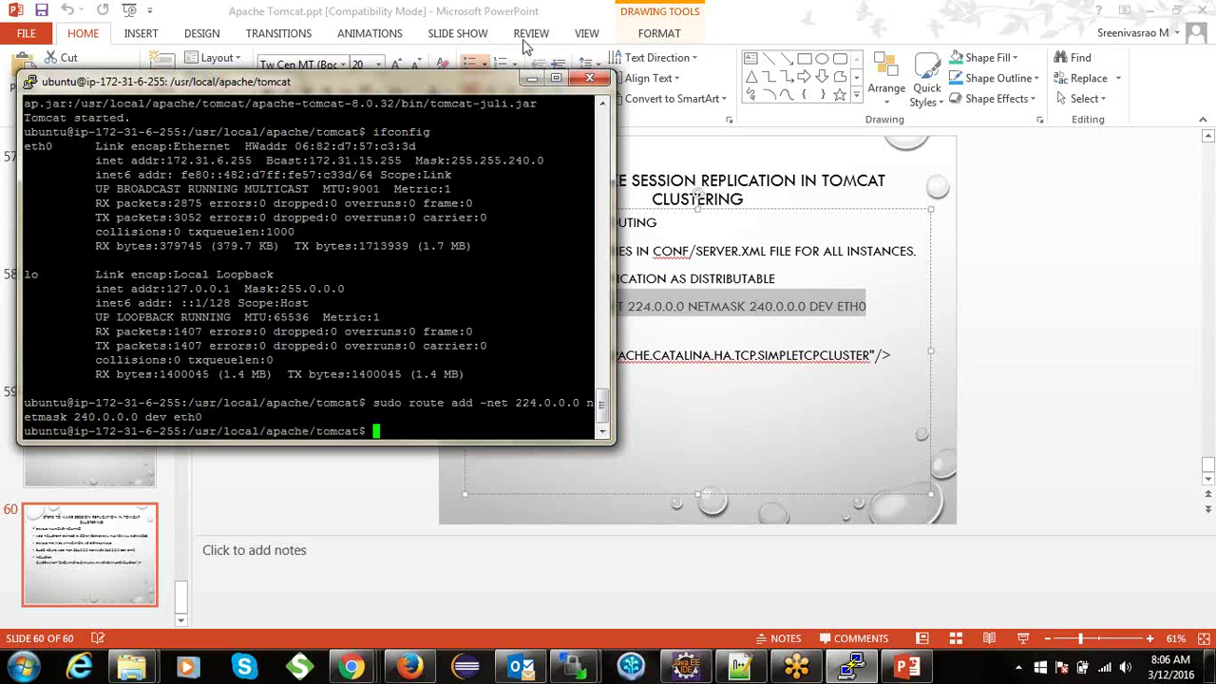
{"action": "left_click", "coordinate": [531, 77]}
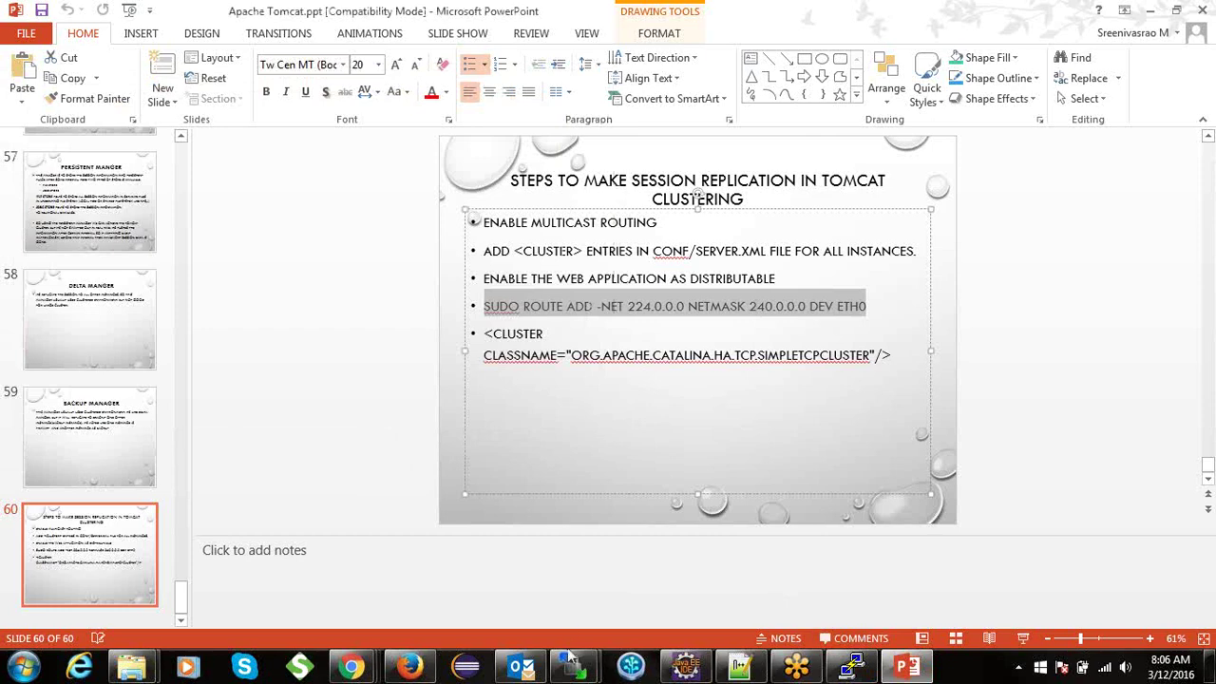
Open tomcat/instance1/conf/server.xml in WinSCP's editor.
{"action": "mouse_move", "coordinate": [573, 662]}
{"action": "left_click", "coordinate": [499, 581]}
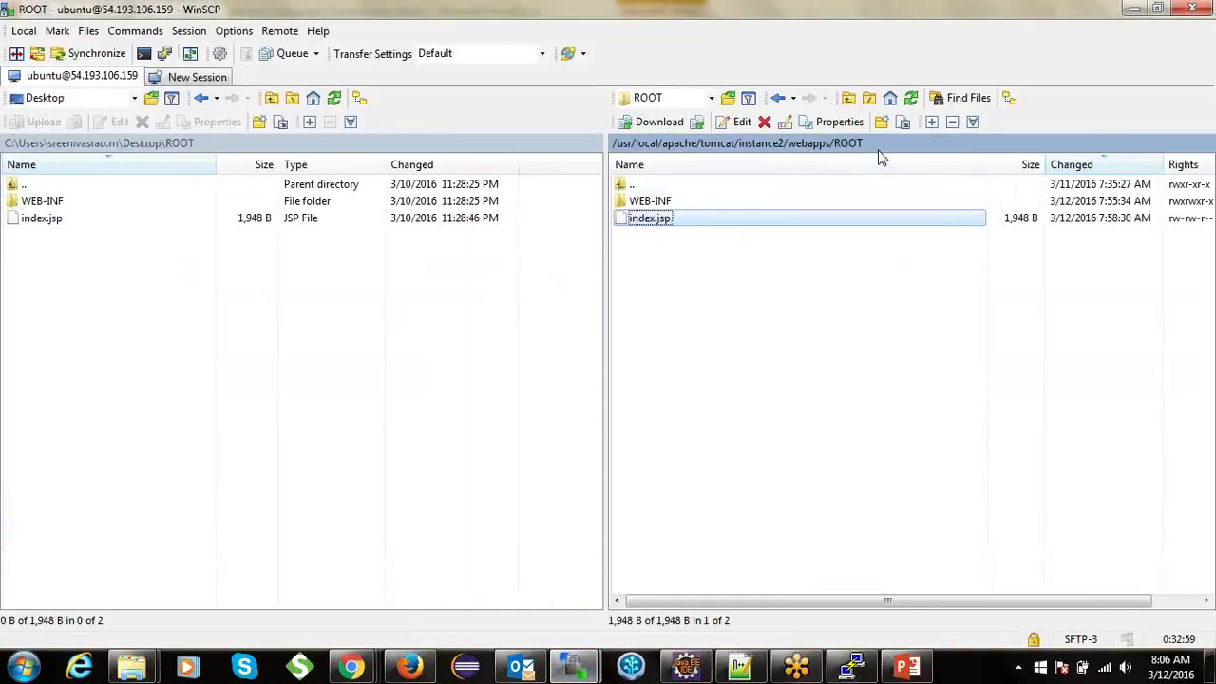
{"action": "left_click", "coordinate": [733, 152]}
{"action": "double_click", "coordinate": [654, 251]}
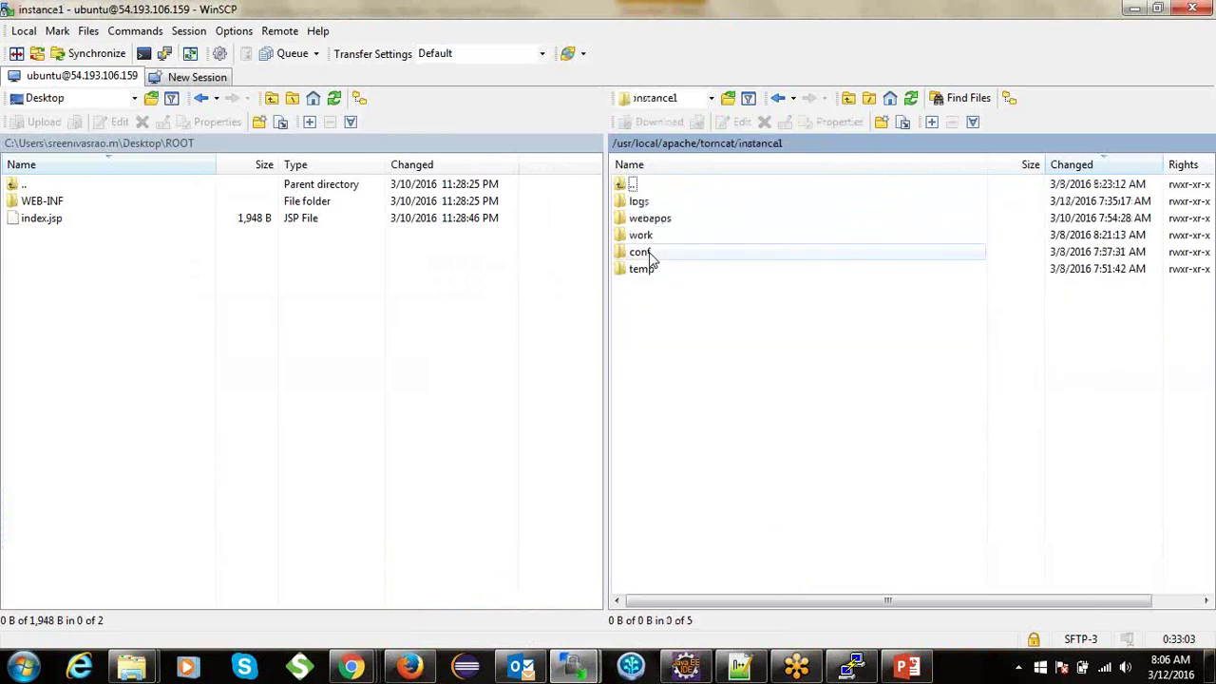
{"action": "double_click", "coordinate": [640, 252]}
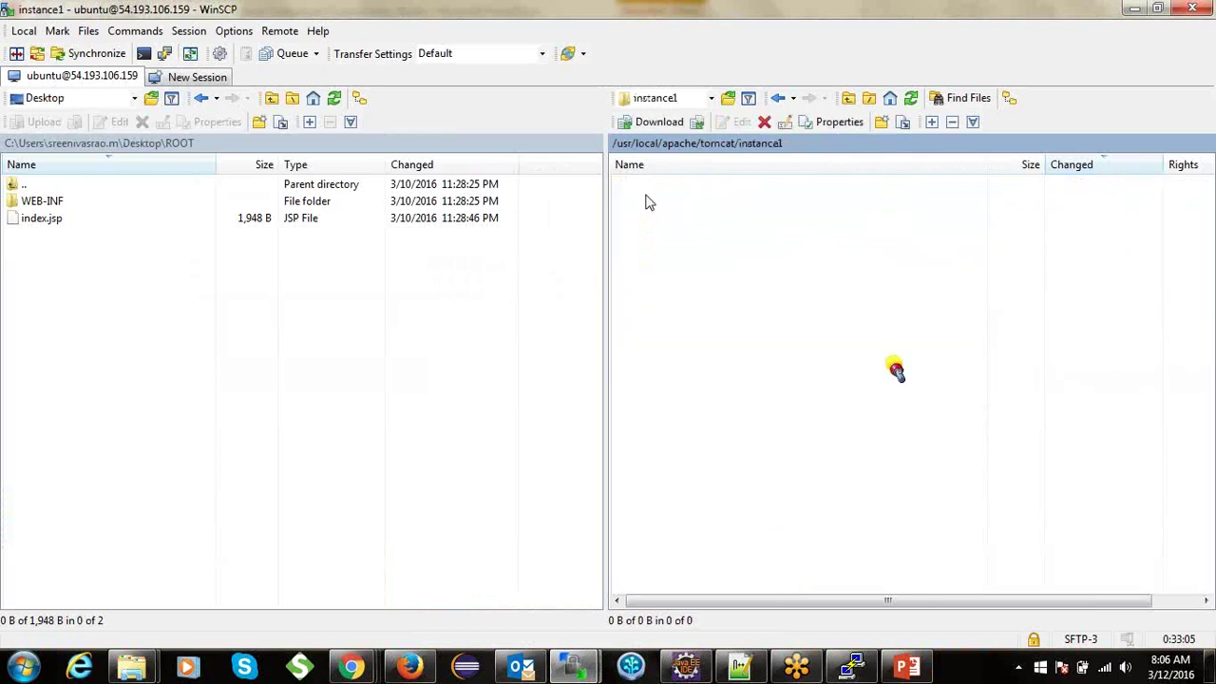
{"action": "left_click", "coordinate": [646, 218]}
{"action": "right_click", "coordinate": [649, 220]}
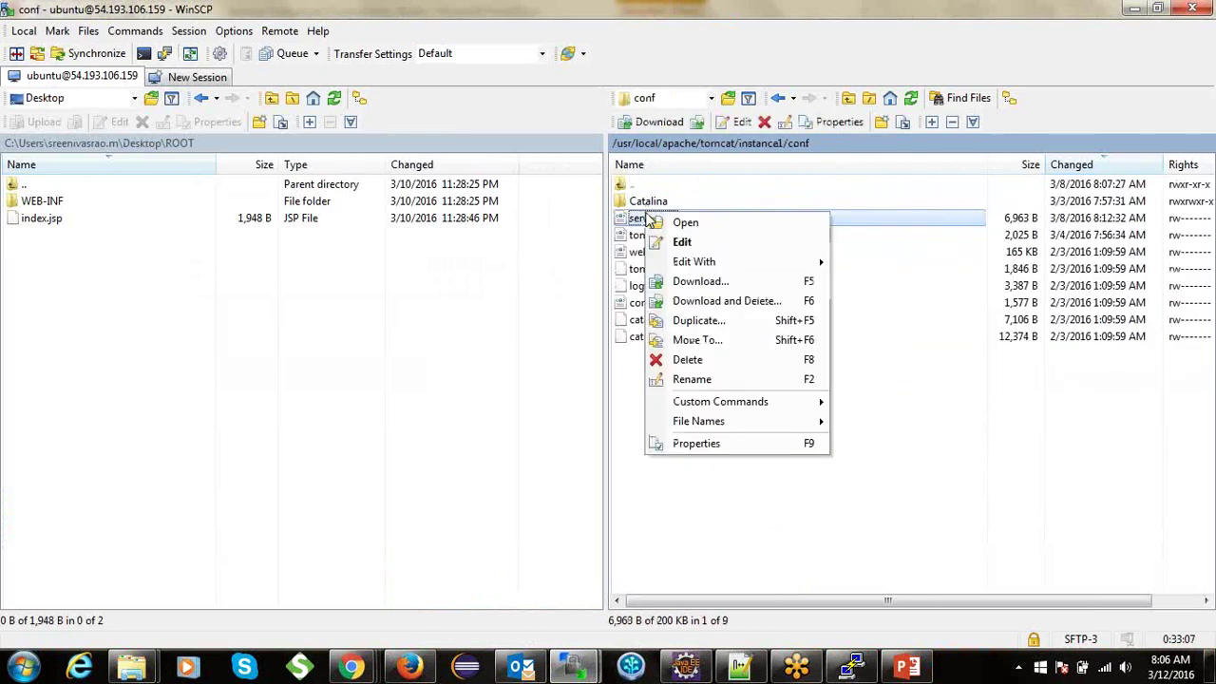
{"action": "left_click", "coordinate": [680, 242]}
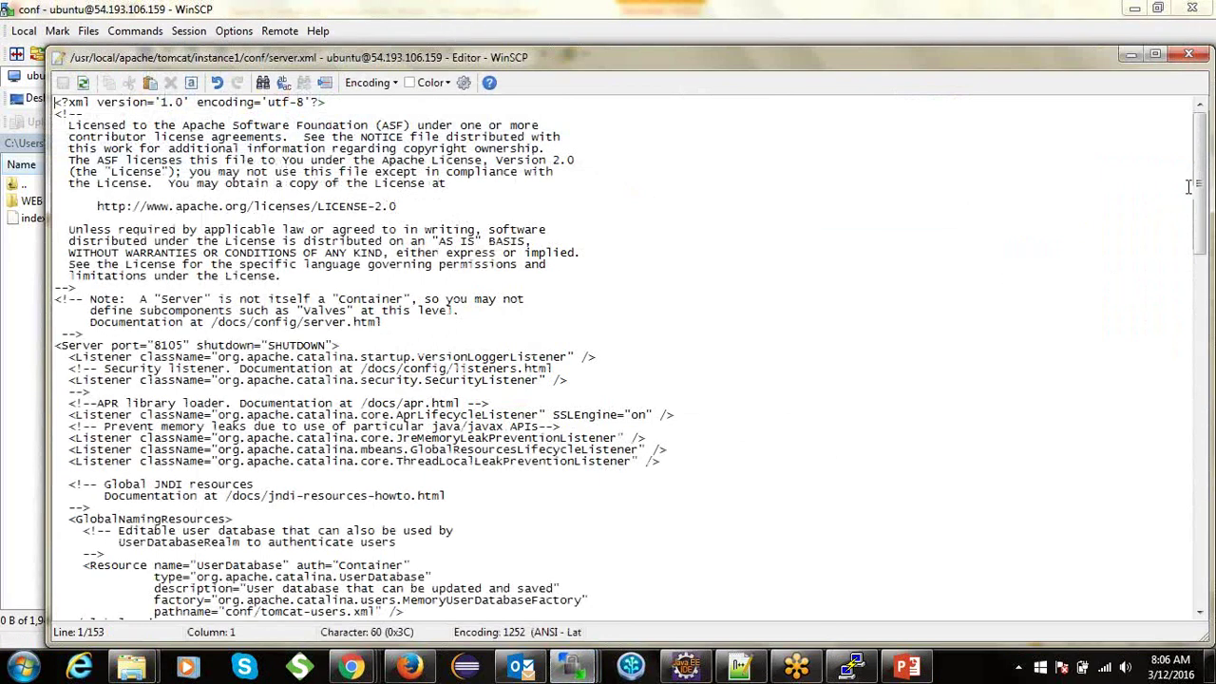
Paste the Cluster line below the comment as an active element and save server.xml.
{"action": "left_click_drag", "start_coordinate": [1200, 186], "coordinate": [1180, 446]}
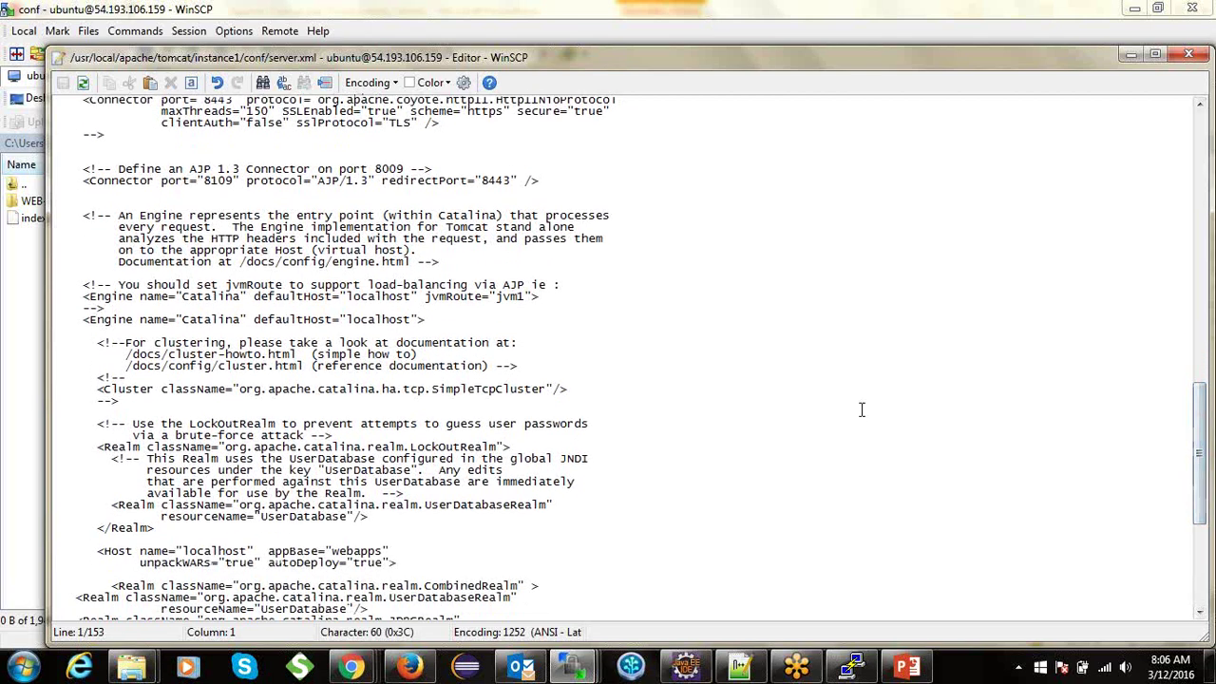
{"action": "left_click", "coordinate": [99, 388]}
{"action": "left_click", "coordinate": [568, 388], "text": "shift"}
{"action": "key", "text": "ctrl+c"}
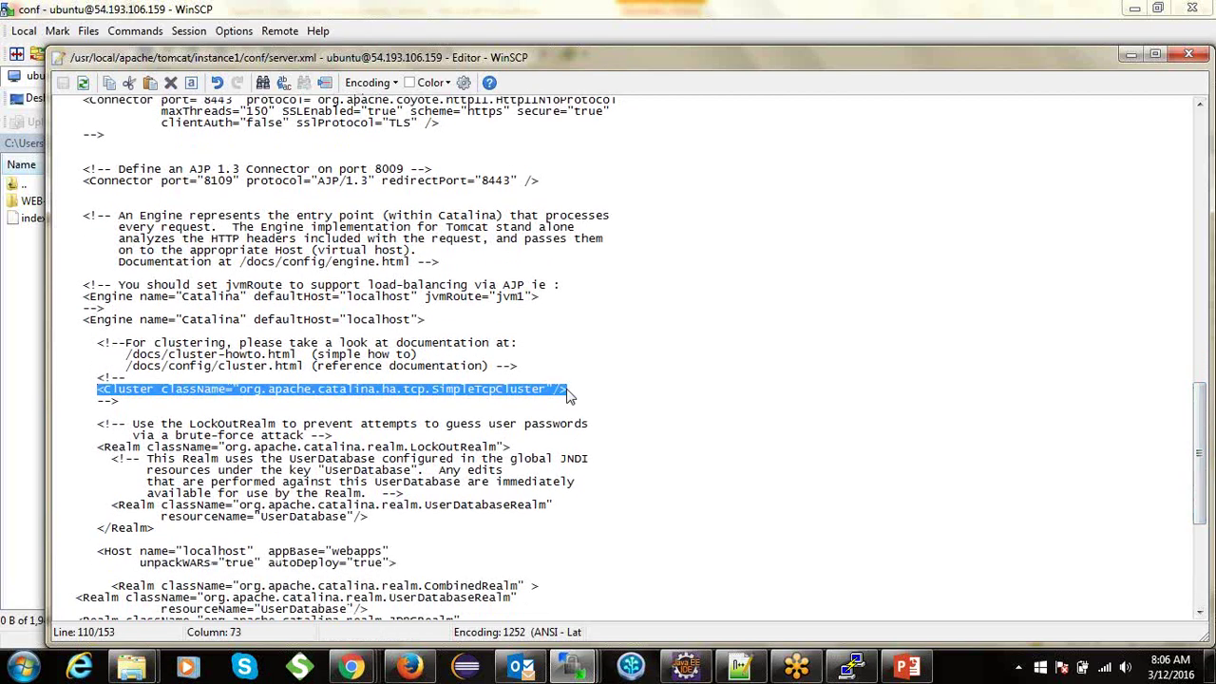
{"action": "left_click", "coordinate": [114, 410]}
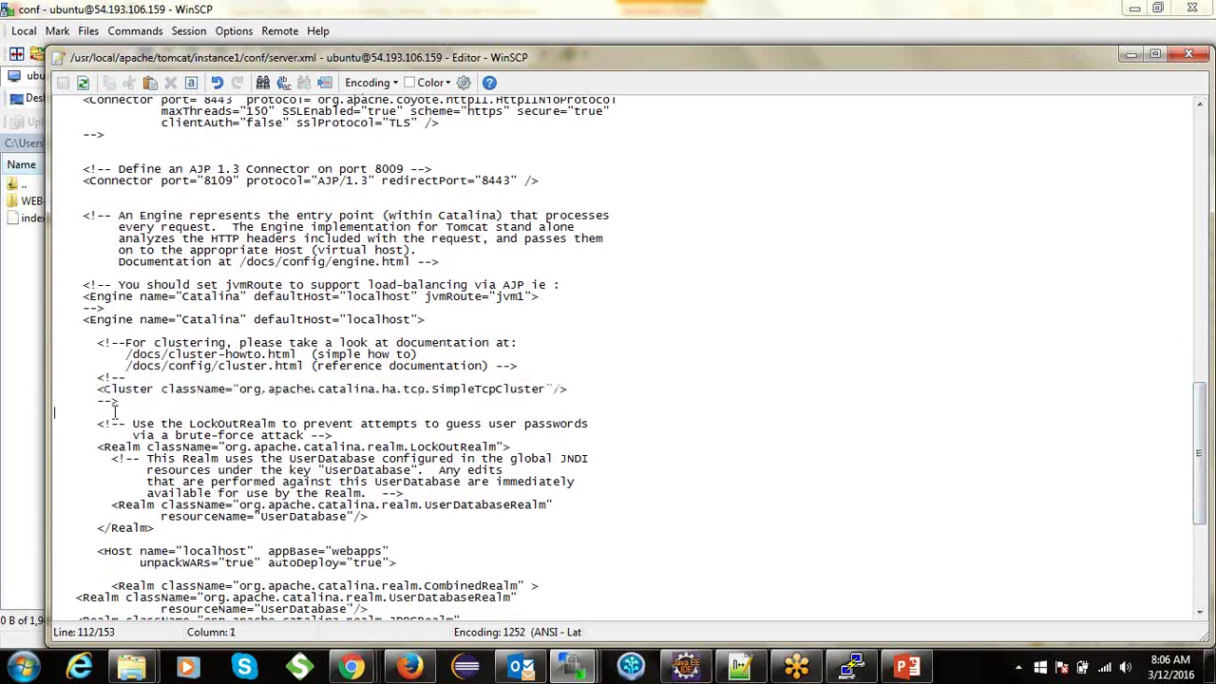
{"action": "key", "text": "ctrl+v"}
{"action": "key", "text": "ctrl+s"}
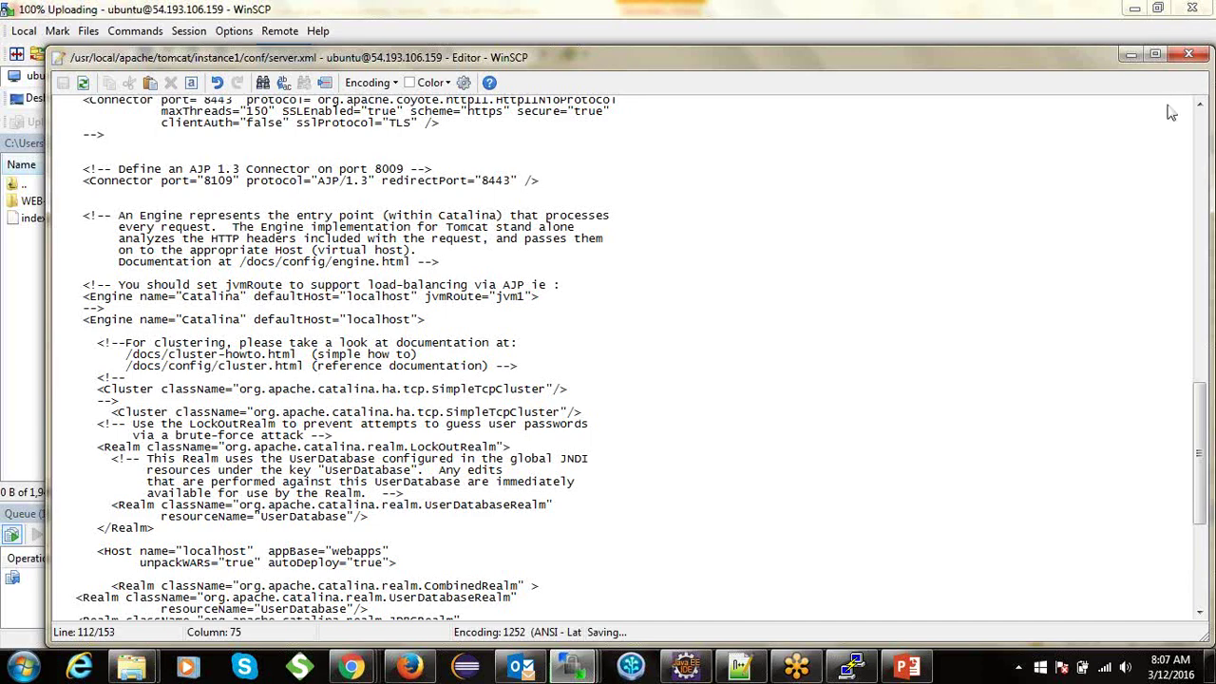
{"action": "left_click", "coordinate": [1131, 59]}
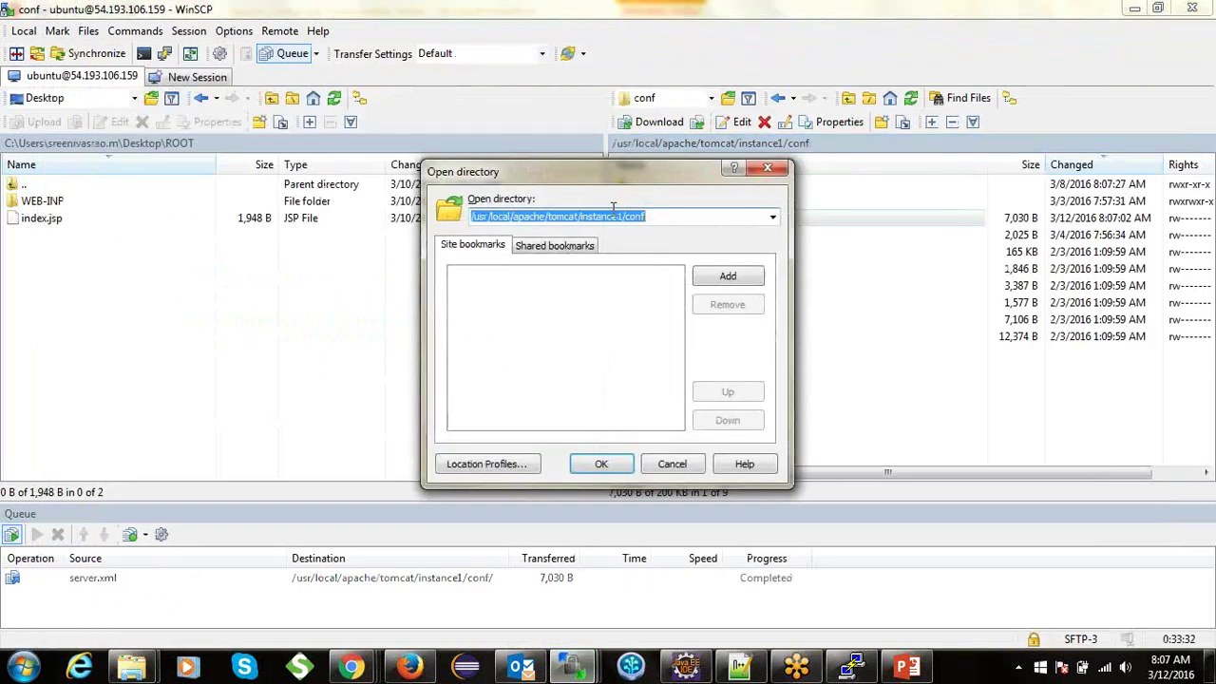
Open instance2's conf/server.xml in the editor.
{"action": "left_click", "coordinate": [619, 214]}
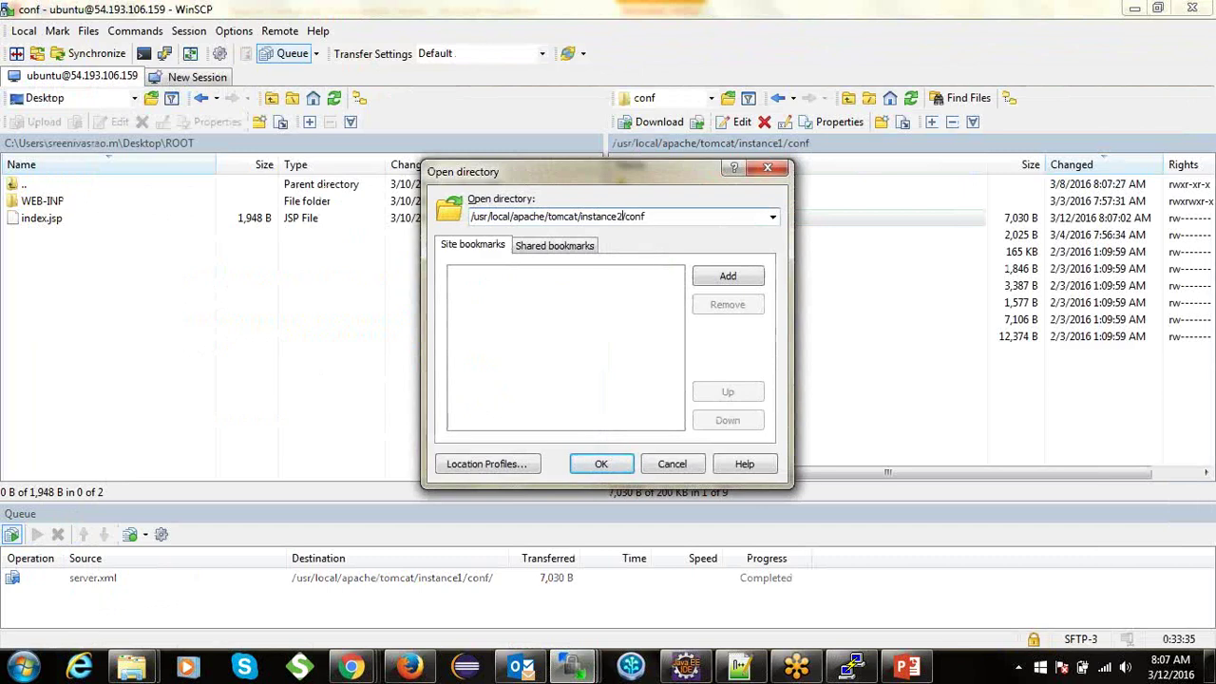
{"action": "key", "text": "Return"}
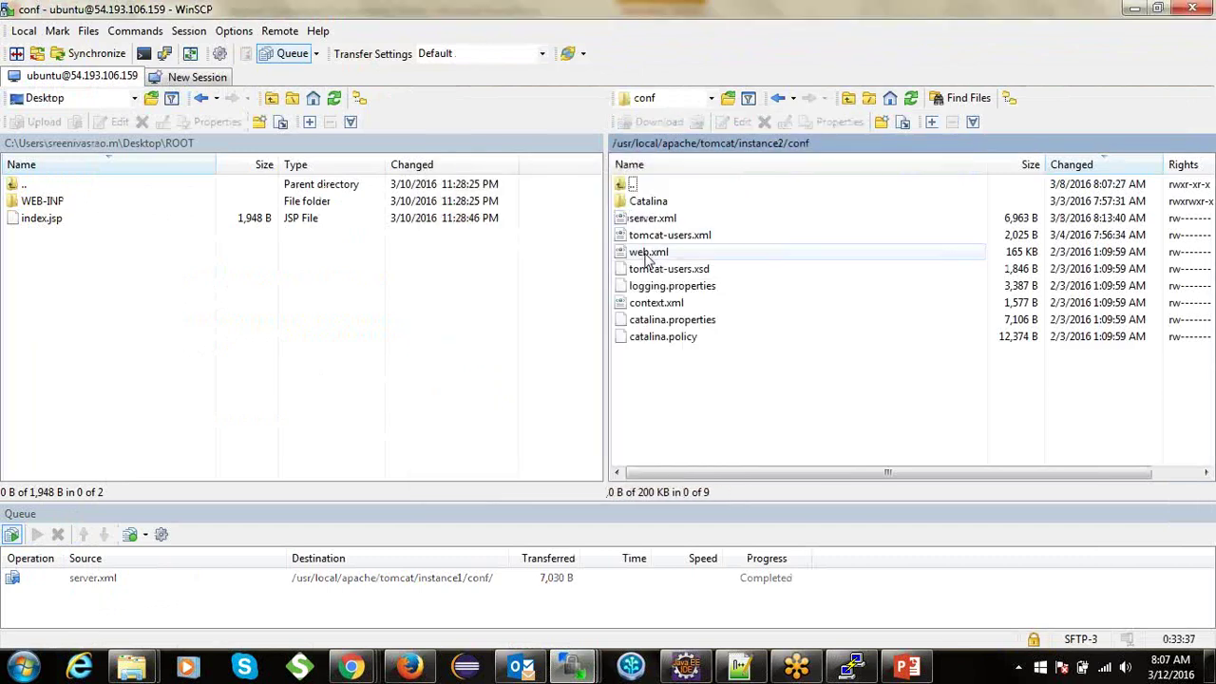
{"action": "right_click", "coordinate": [654, 223]}
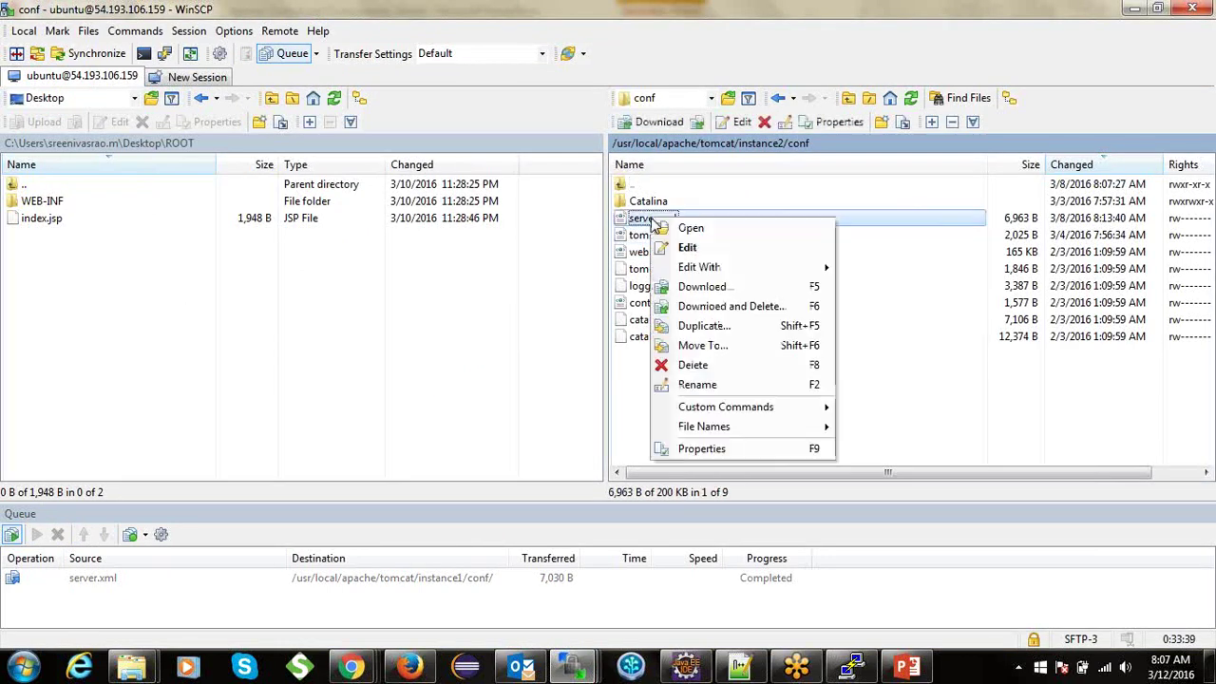
{"action": "left_click", "coordinate": [684, 247]}
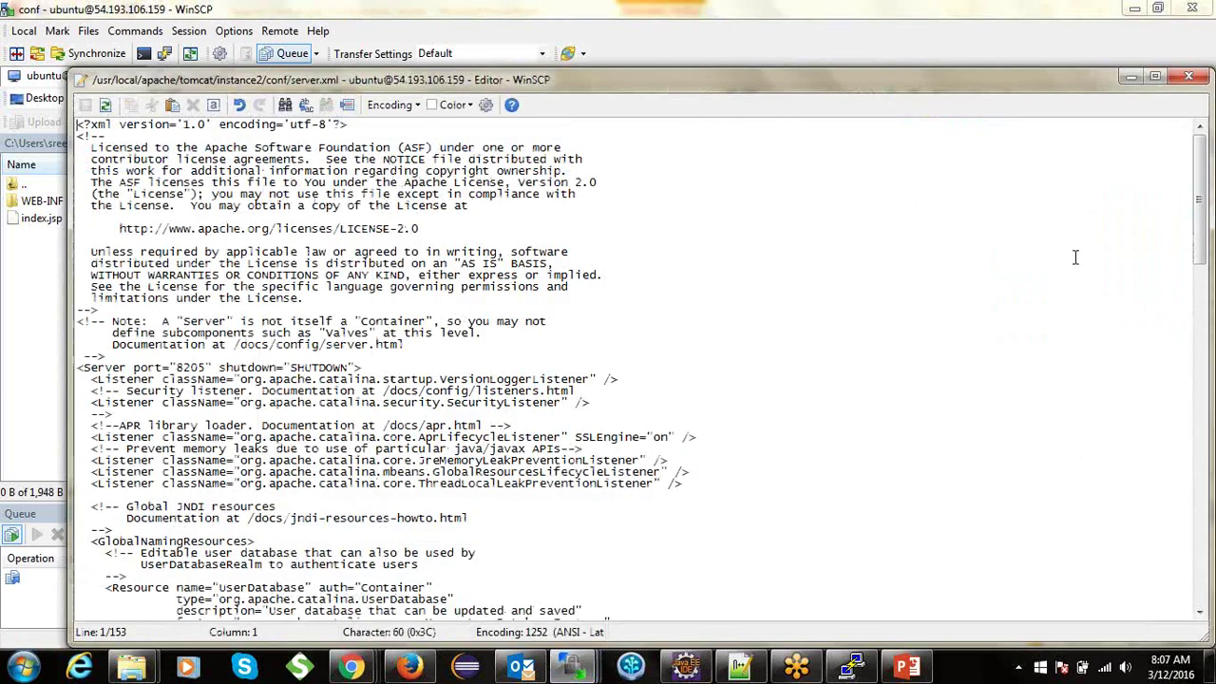
Paste the SimpleTcpCluster element below the comment and save server.xml to the server.
{"action": "left_click_drag", "start_coordinate": [1197, 220], "coordinate": [1174, 445]}
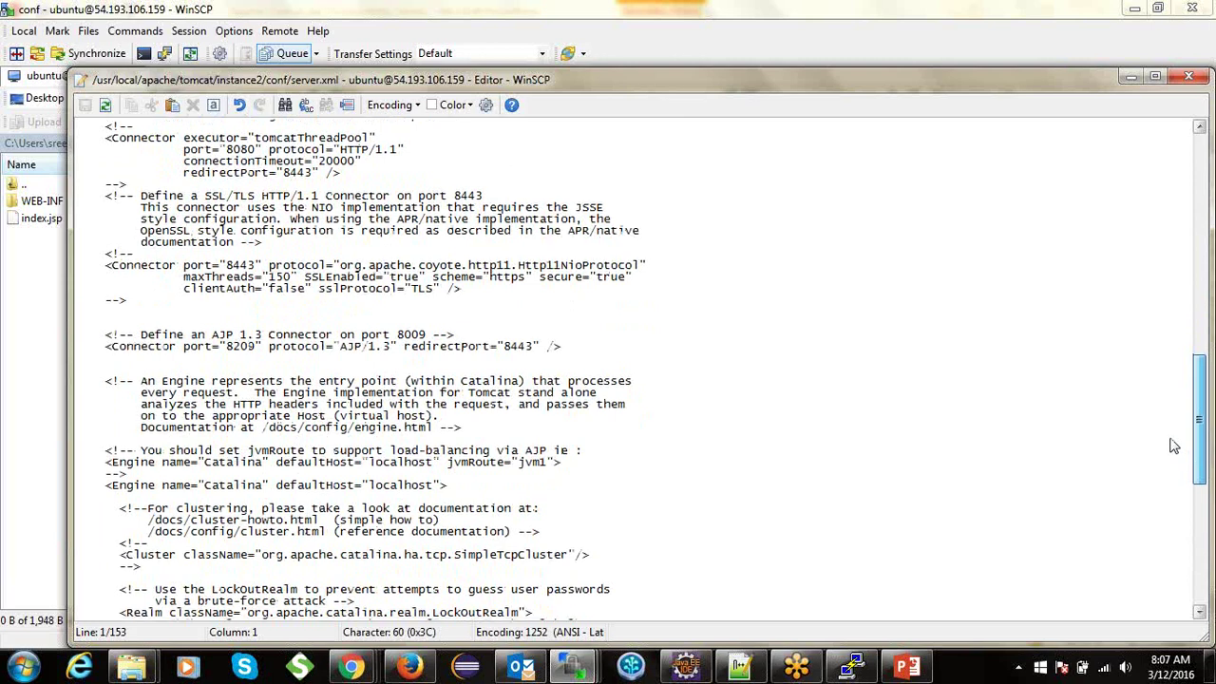
{"action": "left_click_drag", "start_coordinate": [1174, 444], "coordinate": [1174, 472]}
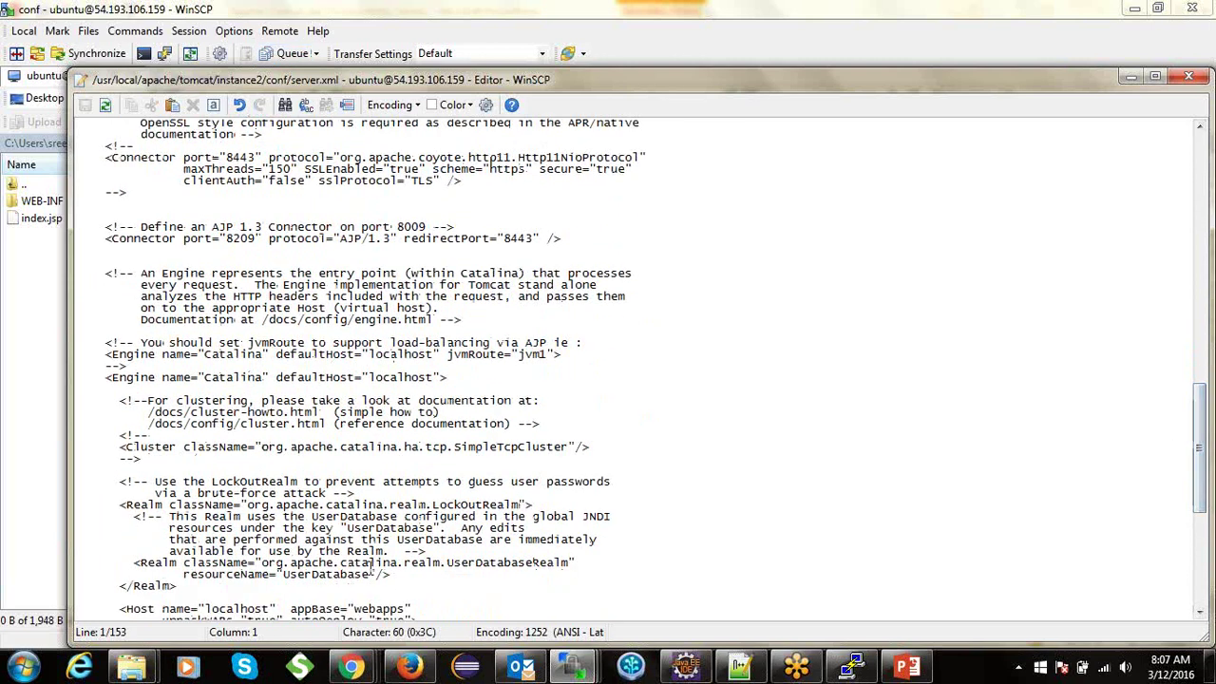
{"action": "left_click", "coordinate": [138, 469]}
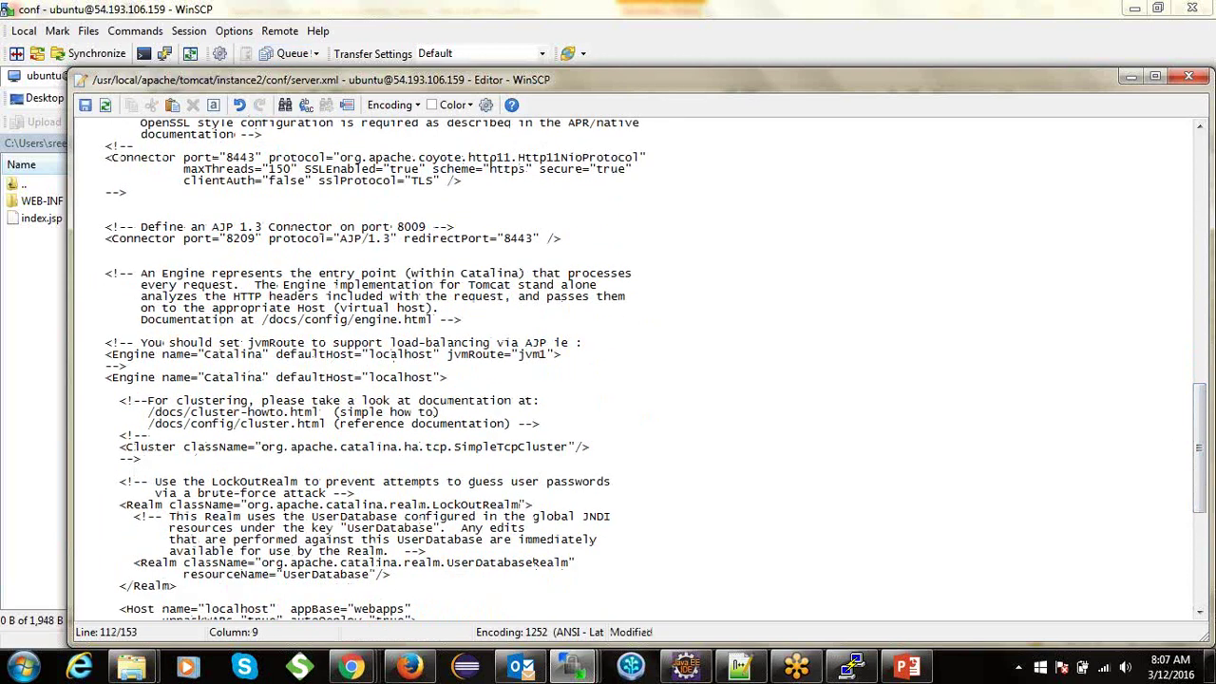
{"action": "key", "text": "ctrl+v"}
{"action": "key", "text": "ctrl+s"}
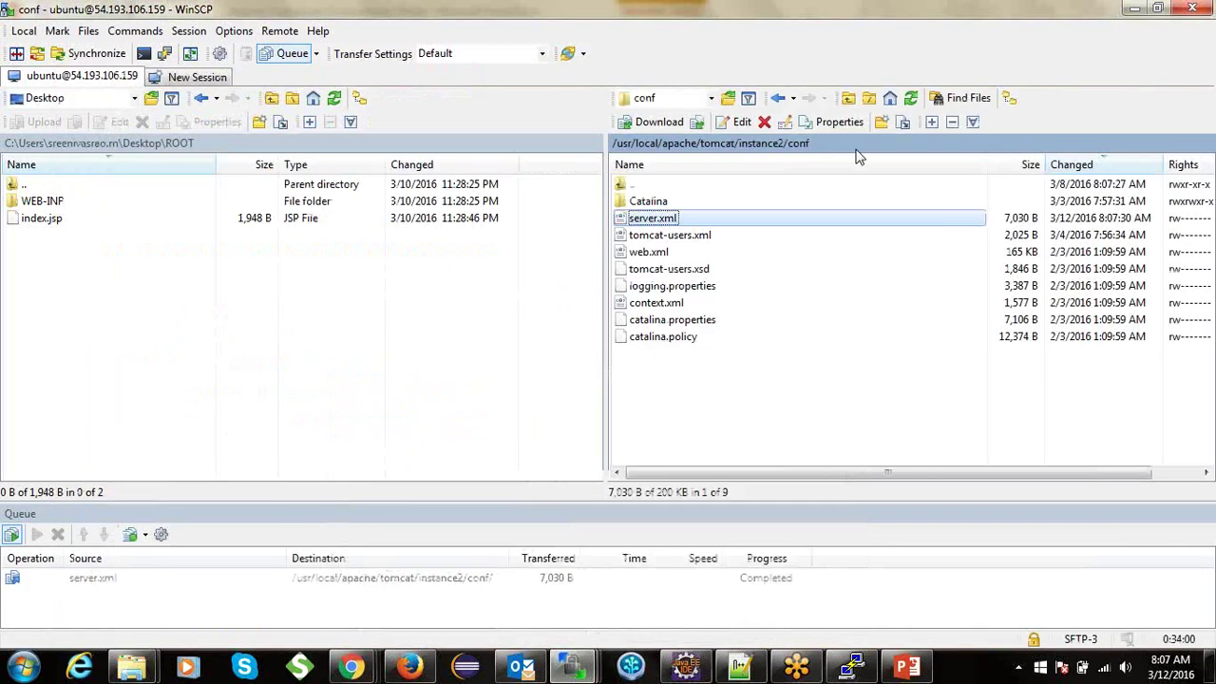
{"action": "left_click", "coordinate": [1130, 76]}
{"action": "double_click", "coordinate": [840, 146]}
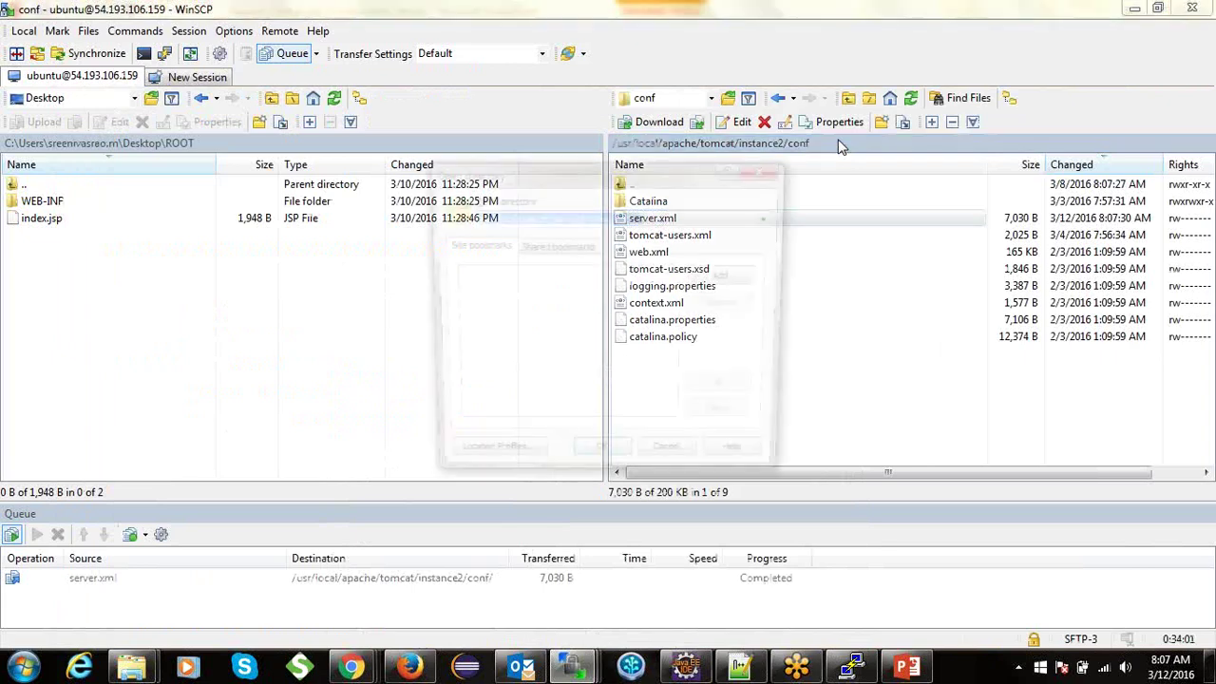
{"action": "left_click", "coordinate": [619, 218]}
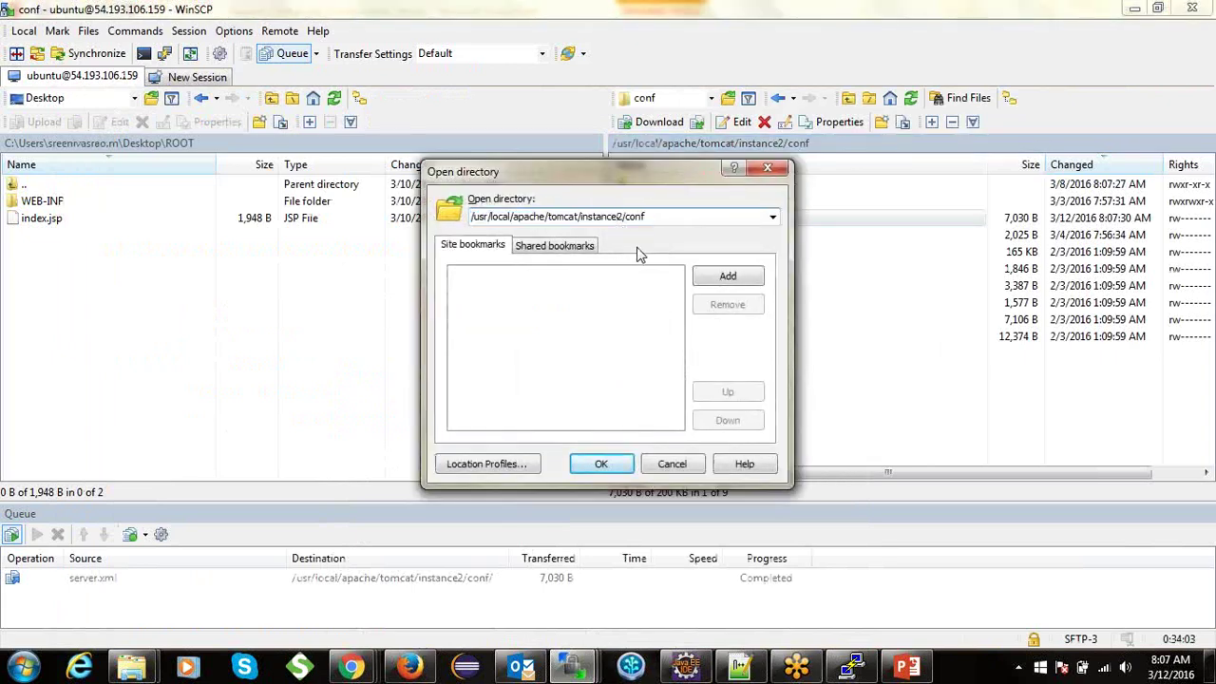
Go to instance3's conf folder and open its server.xml in the editor.
{"action": "key", "text": "BackSpace"}
{"action": "type", "text": "3"}
{"action": "key", "text": "Escape"}
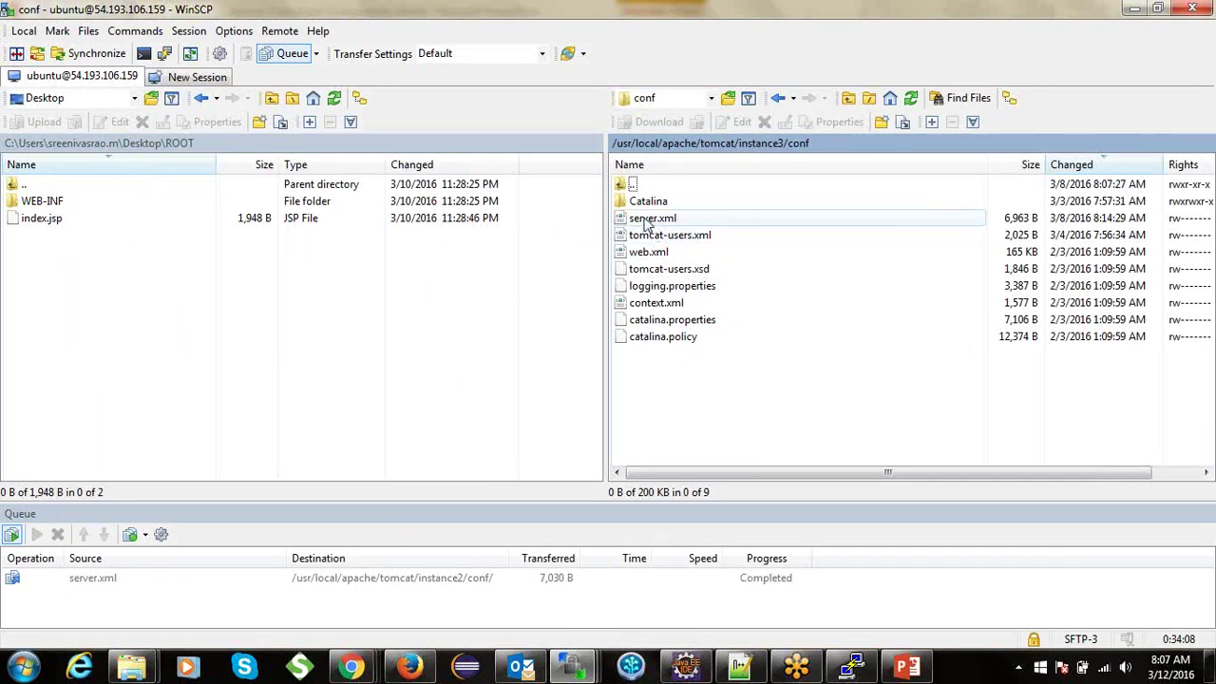
{"action": "left_click", "coordinate": [647, 219]}
{"action": "right_click", "coordinate": [647, 221]}
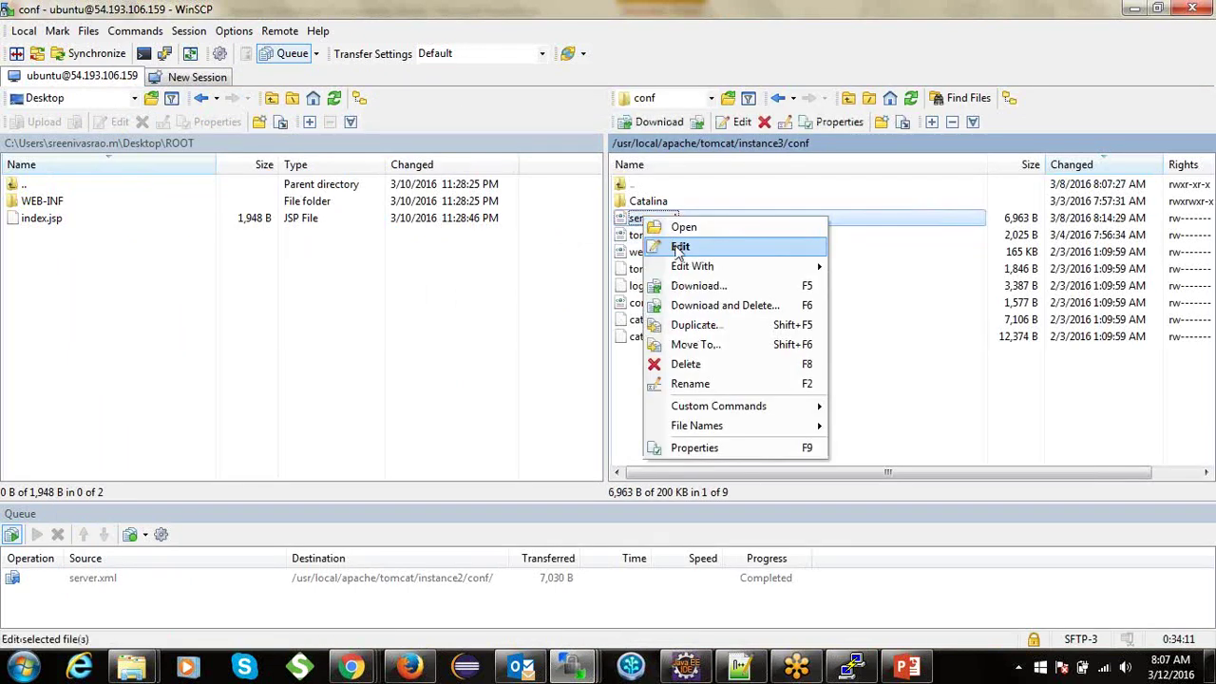
{"action": "left_click", "coordinate": [717, 246]}
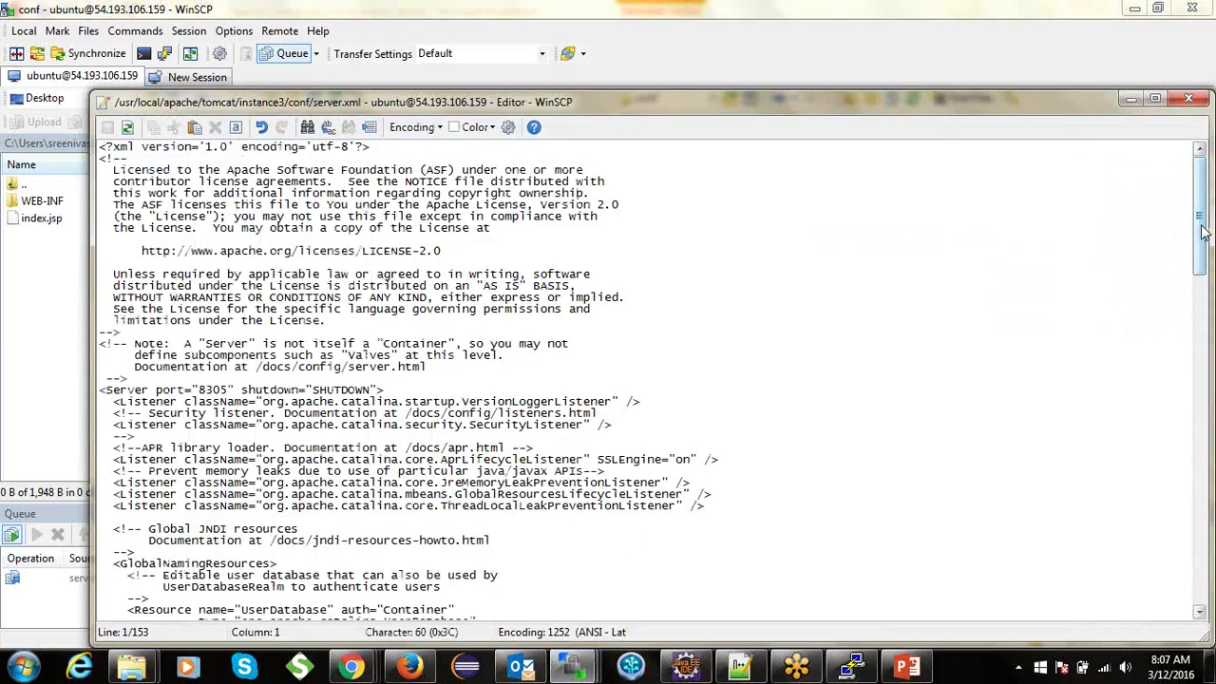
Paste an indented SimpleTcpCluster element below the commented one and save server.xml.
{"action": "left_click_drag", "start_coordinate": [1204, 233], "coordinate": [1198, 479]}
{"action": "left_click", "coordinate": [197, 438]}
{"action": "key", "text": "Tab"}
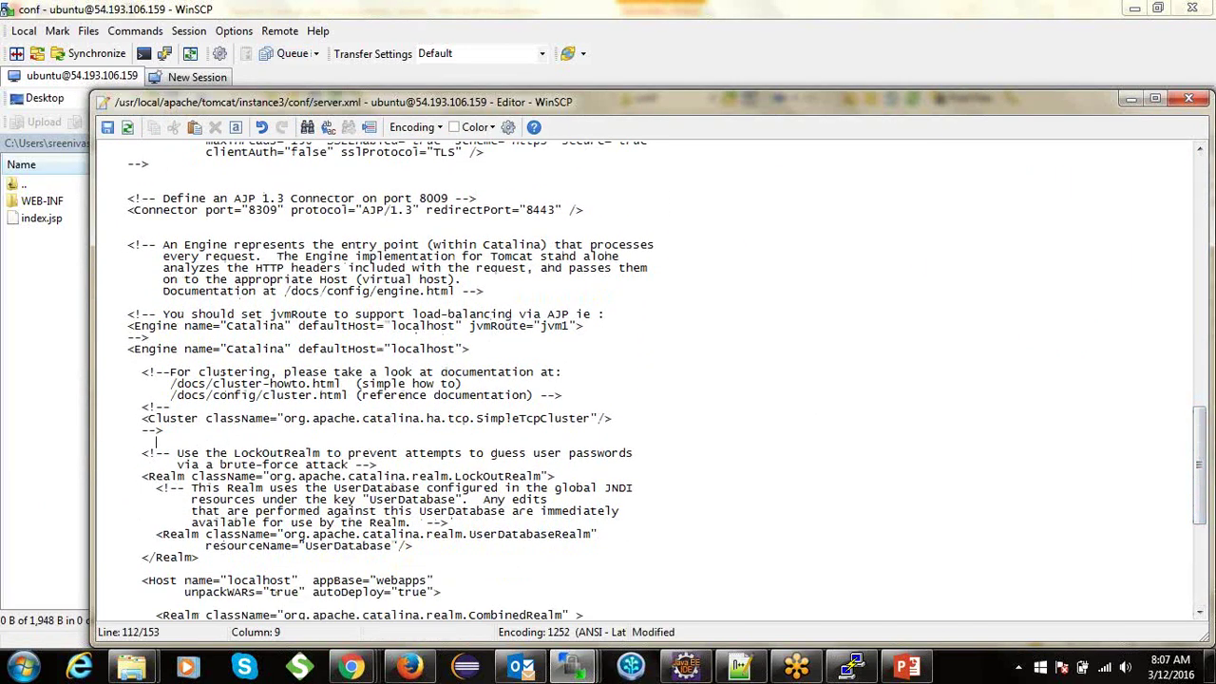
{"action": "key", "text": "ctrl+v"}
{"action": "key", "text": "ctrl+s"}
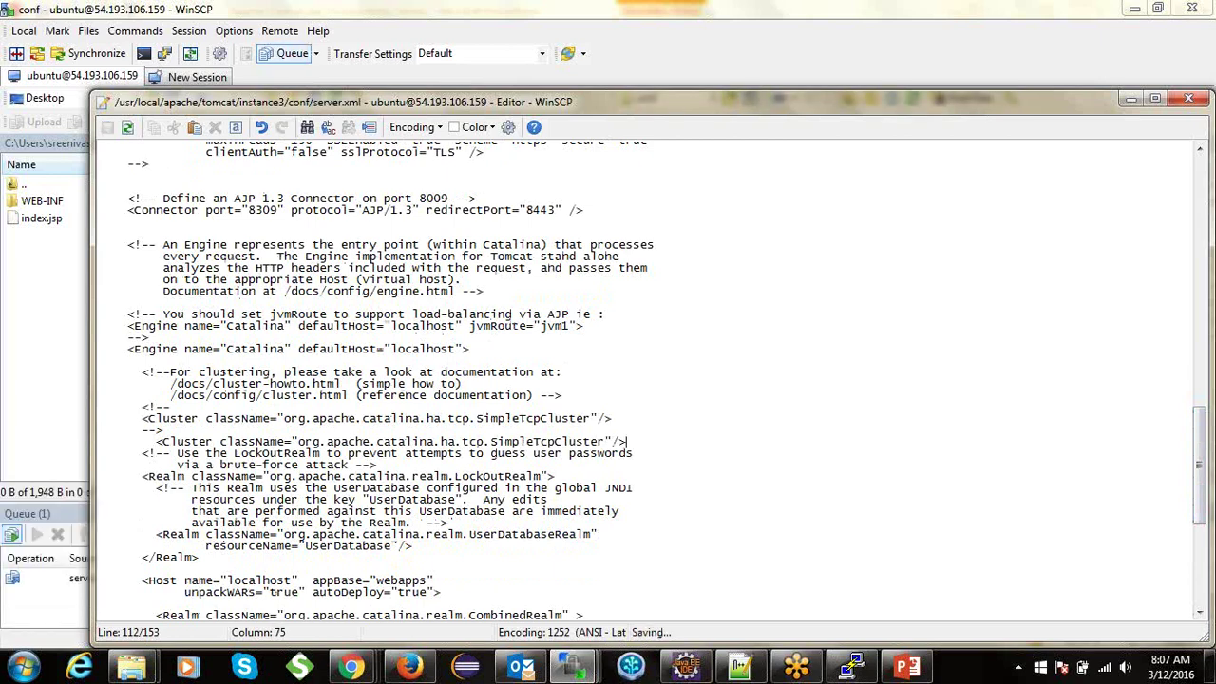
{"action": "left_click", "coordinate": [1131, 98]}
Run ./shutdown-instance1, ./shutdown-instance2 and ./shutdown-instance3 in PuTTY, then minimize it.
{"action": "left_click", "coordinate": [855, 665]}
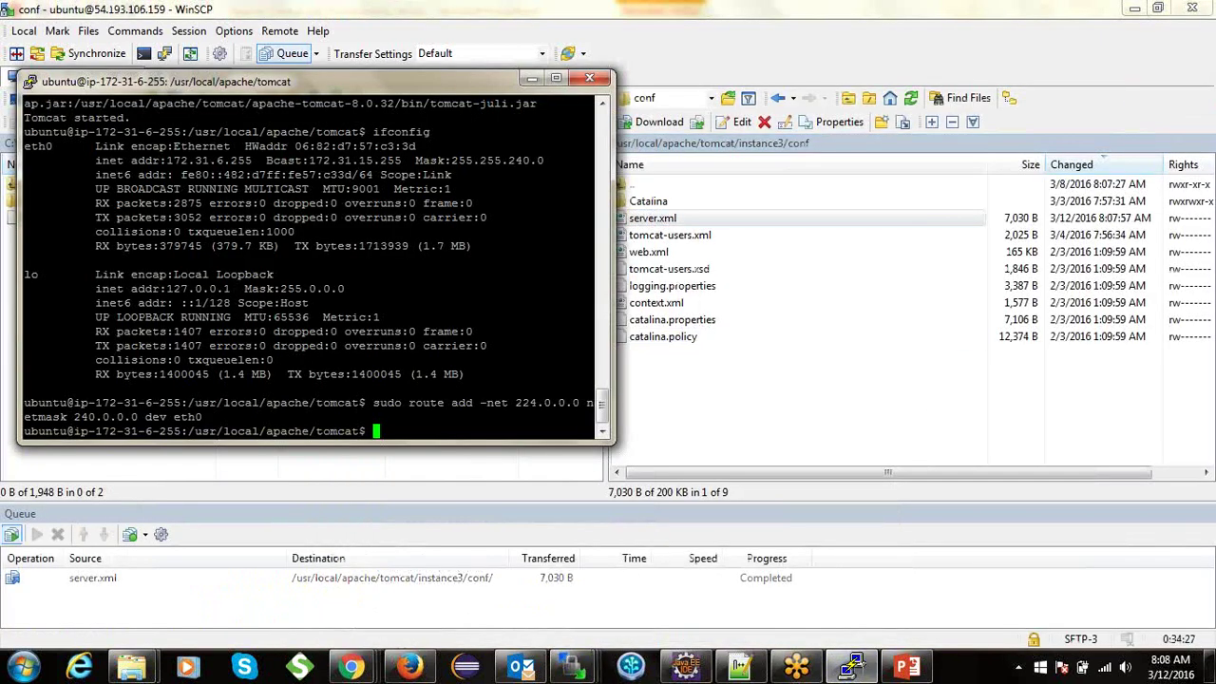
{"action": "type", "text": "./shutdown-instance1"}
{"action": "key", "text": "Return"}
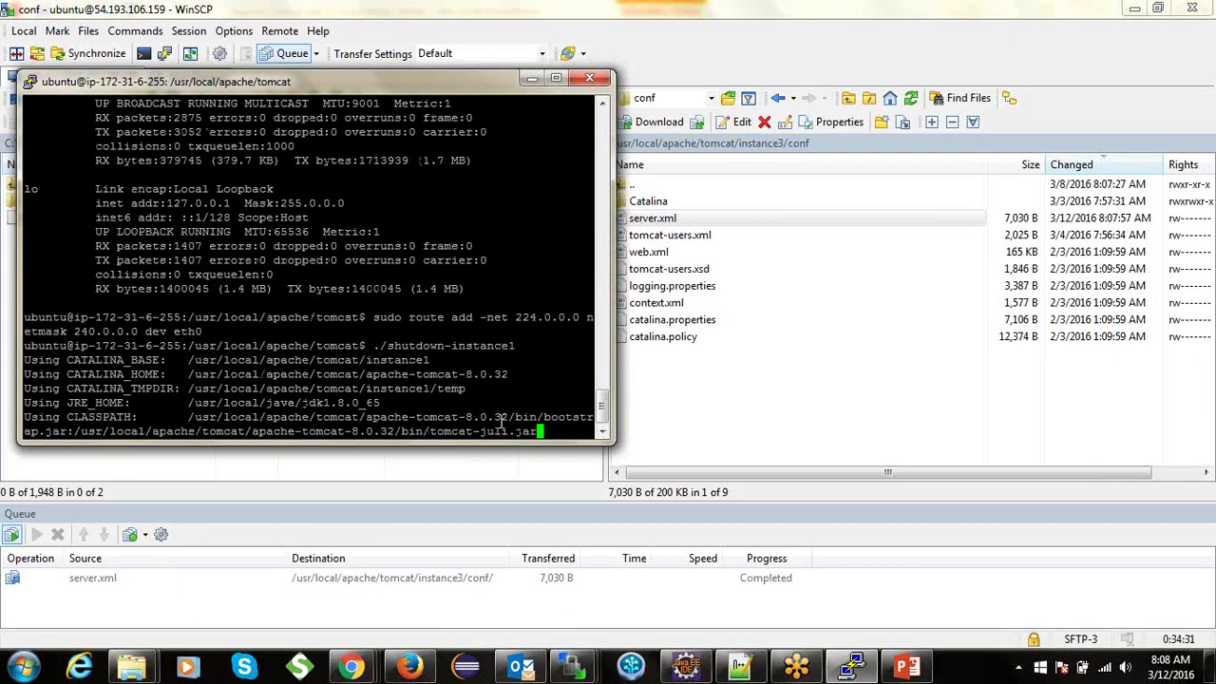
{"action": "key", "text": "Up"}
{"action": "key", "text": "BackSpace"}
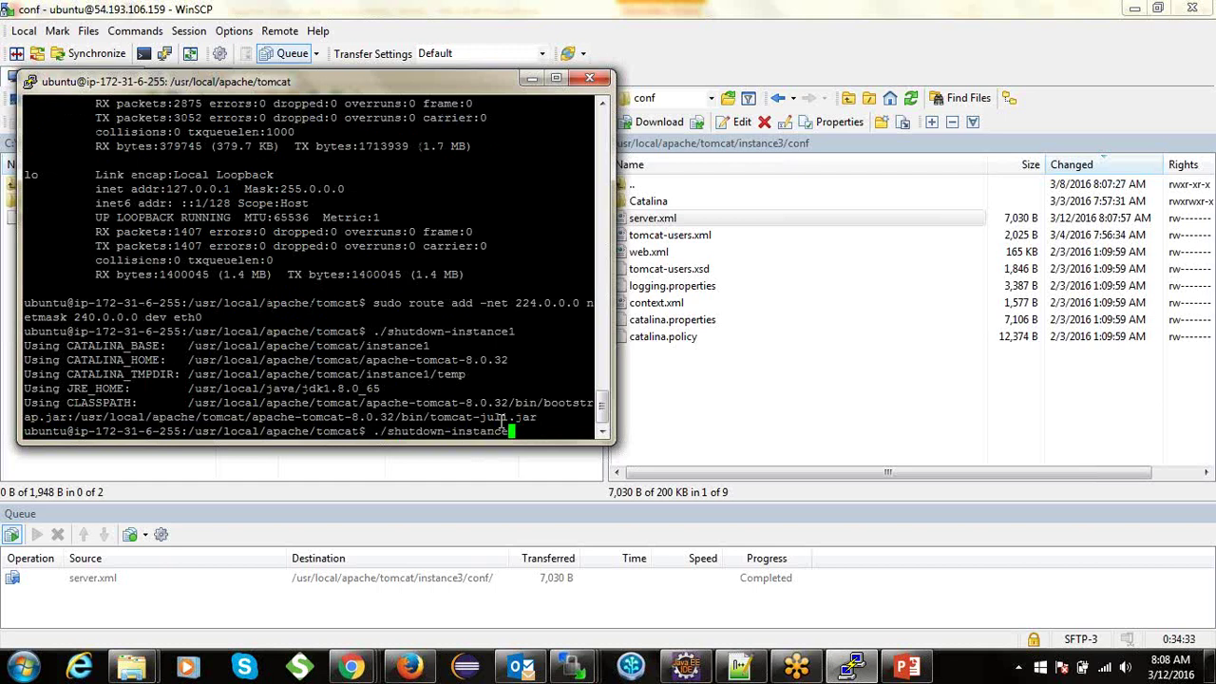
{"action": "type", "text": "2"}
{"action": "key", "text": "Return"}
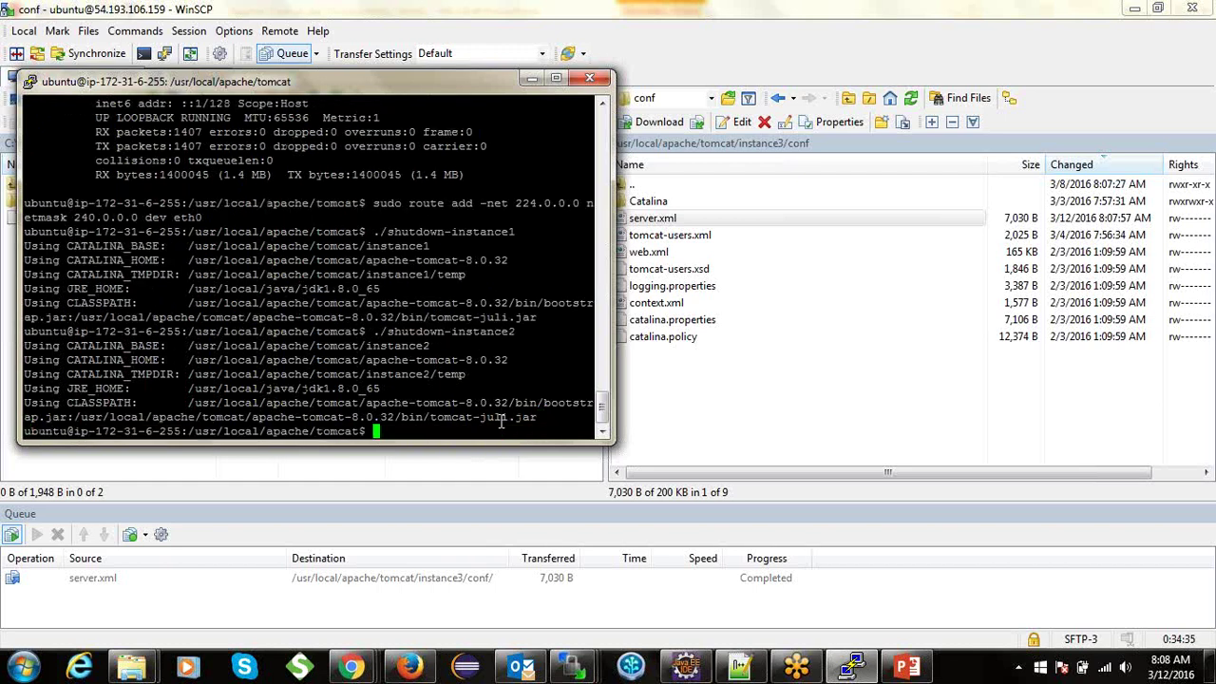
{"action": "key", "text": "Up"}
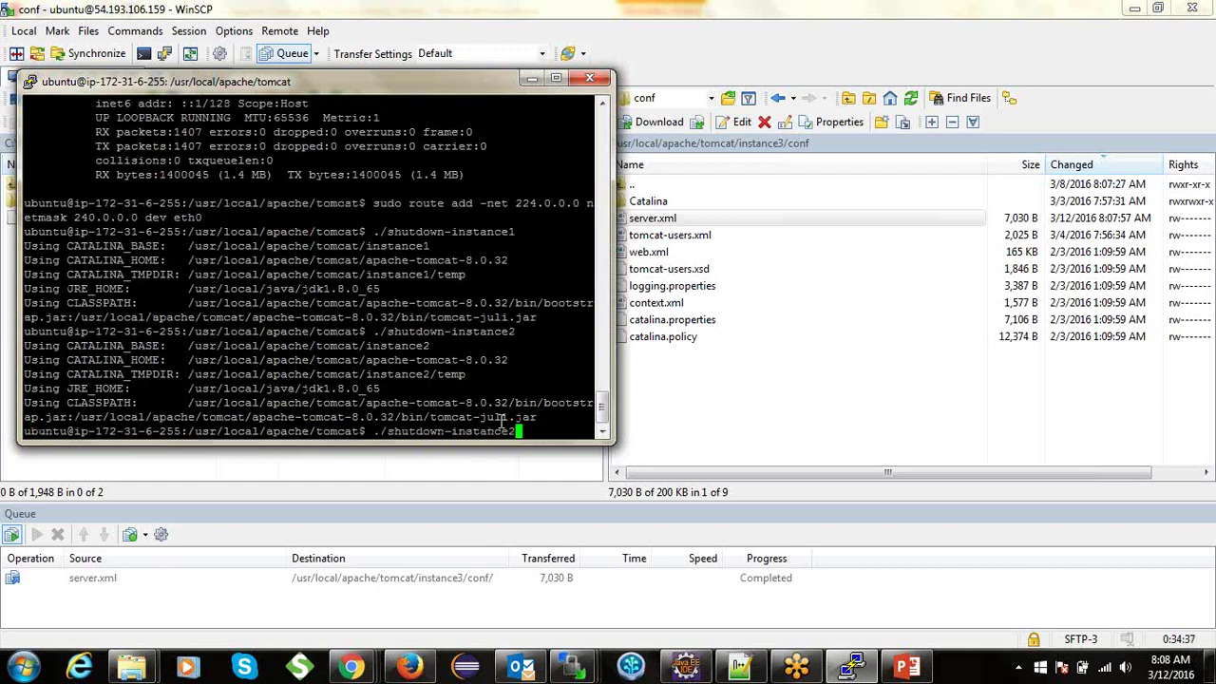
{"action": "key", "text": "BackSpace"}
{"action": "type", "text": "3"}
{"action": "key", "text": "Return"}
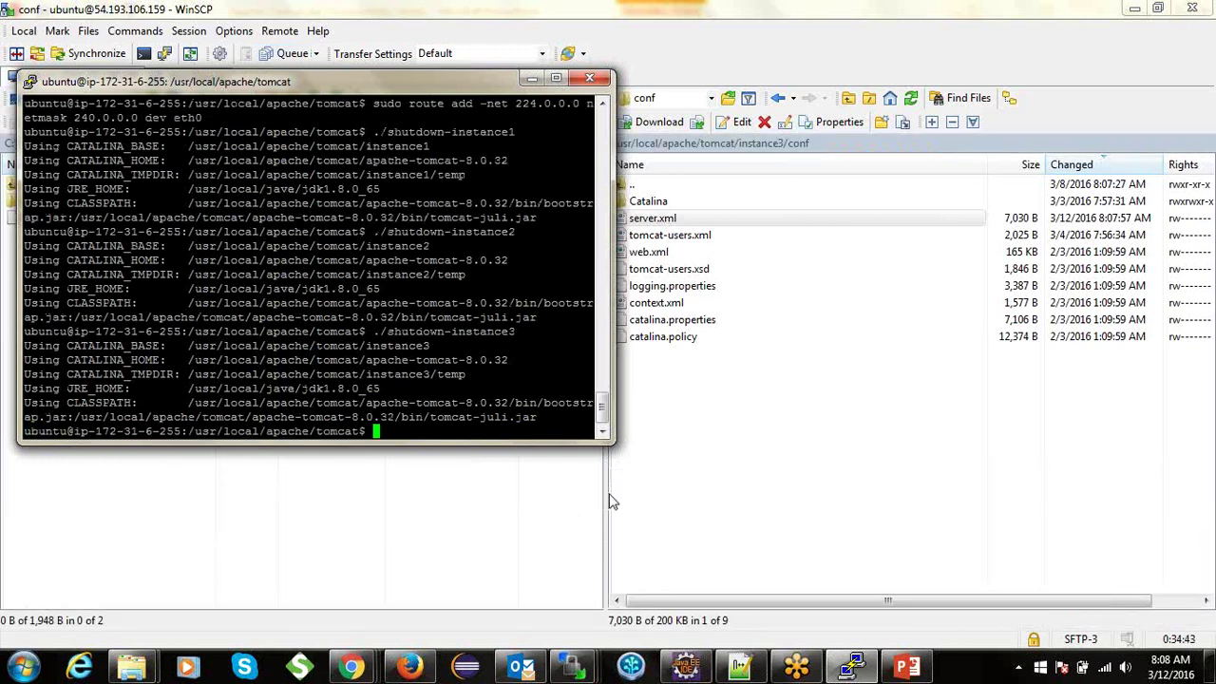
{"action": "left_click", "coordinate": [909, 25]}
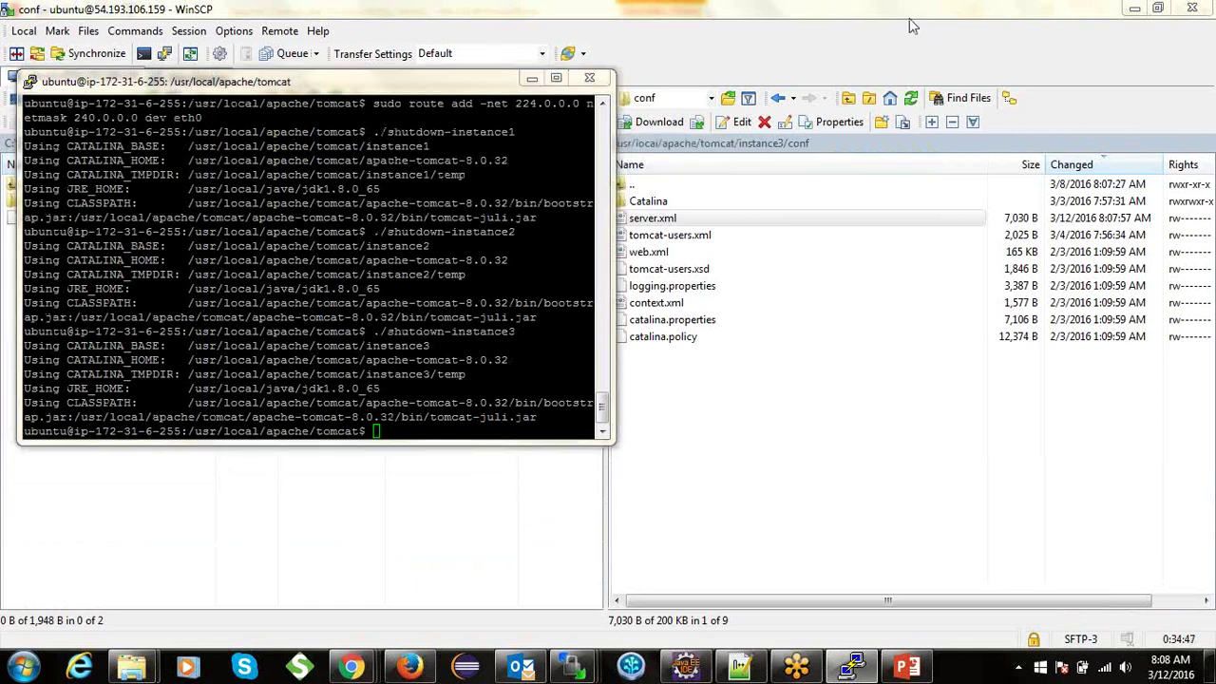
{"action": "left_click", "coordinate": [531, 79]}
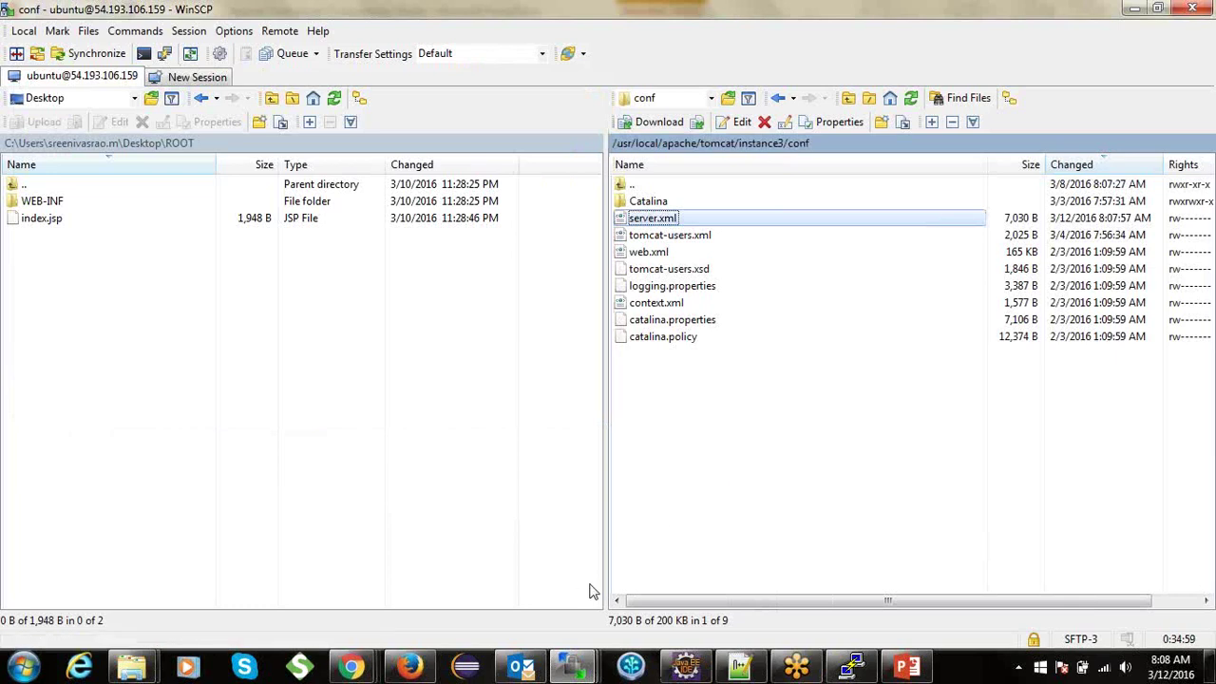
Reload index.jsp twice in Chrome, resubmitting the form, until it shows Service Unavailable.
{"action": "mouse_move", "coordinate": [368, 670]}
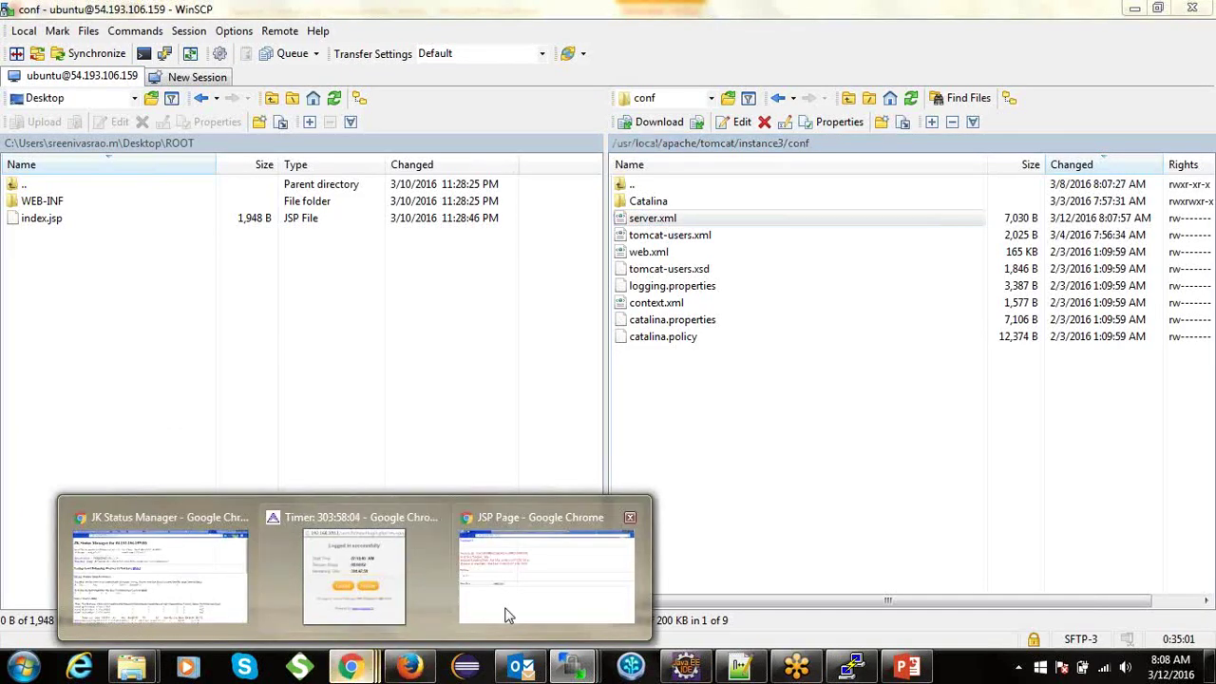
{"action": "left_click", "coordinate": [530, 579]}
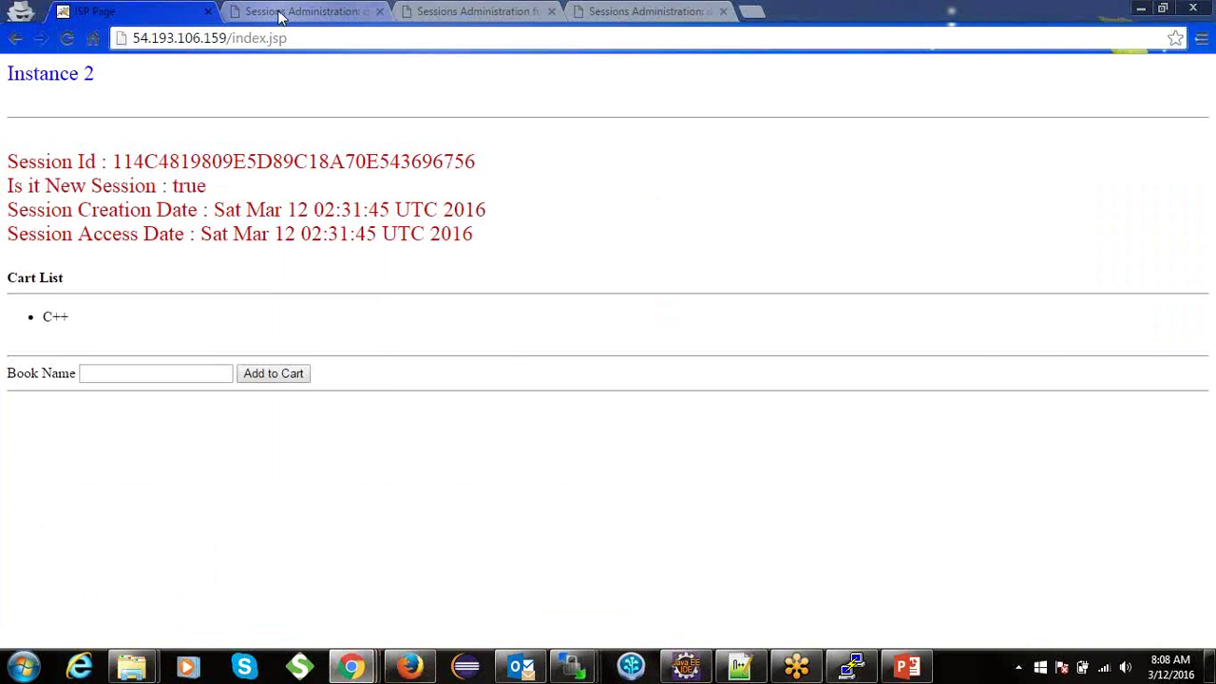
{"action": "left_click", "coordinate": [69, 41]}
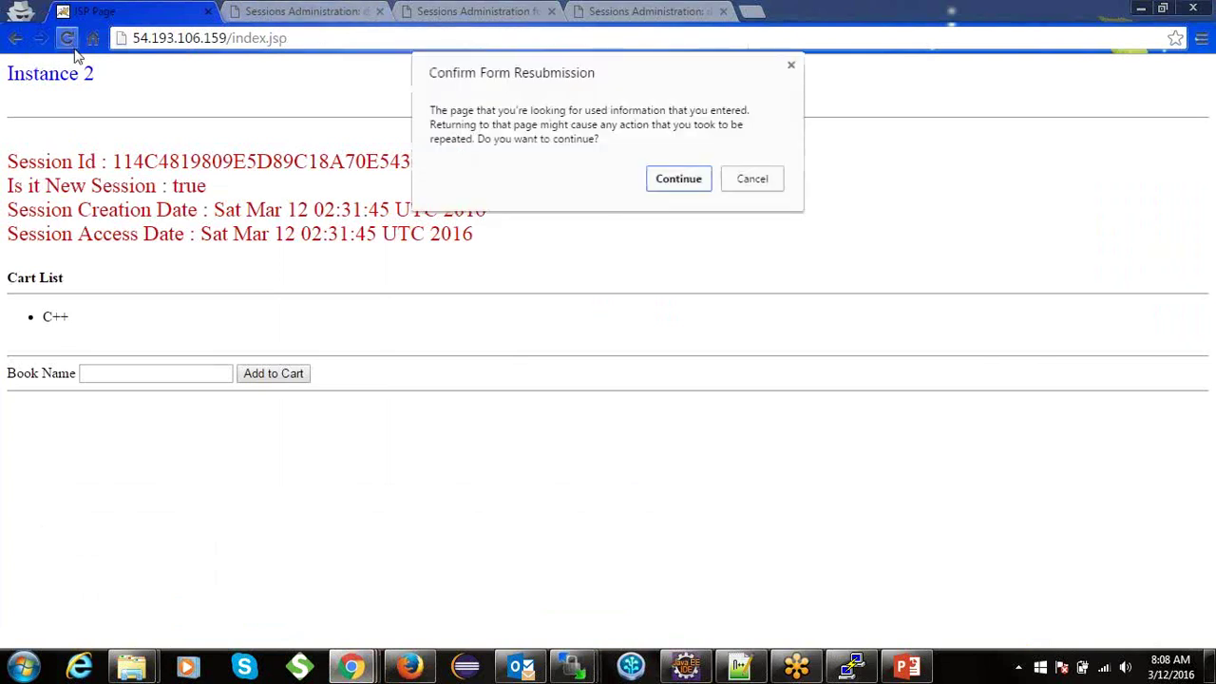
{"action": "left_click", "coordinate": [678, 181]}
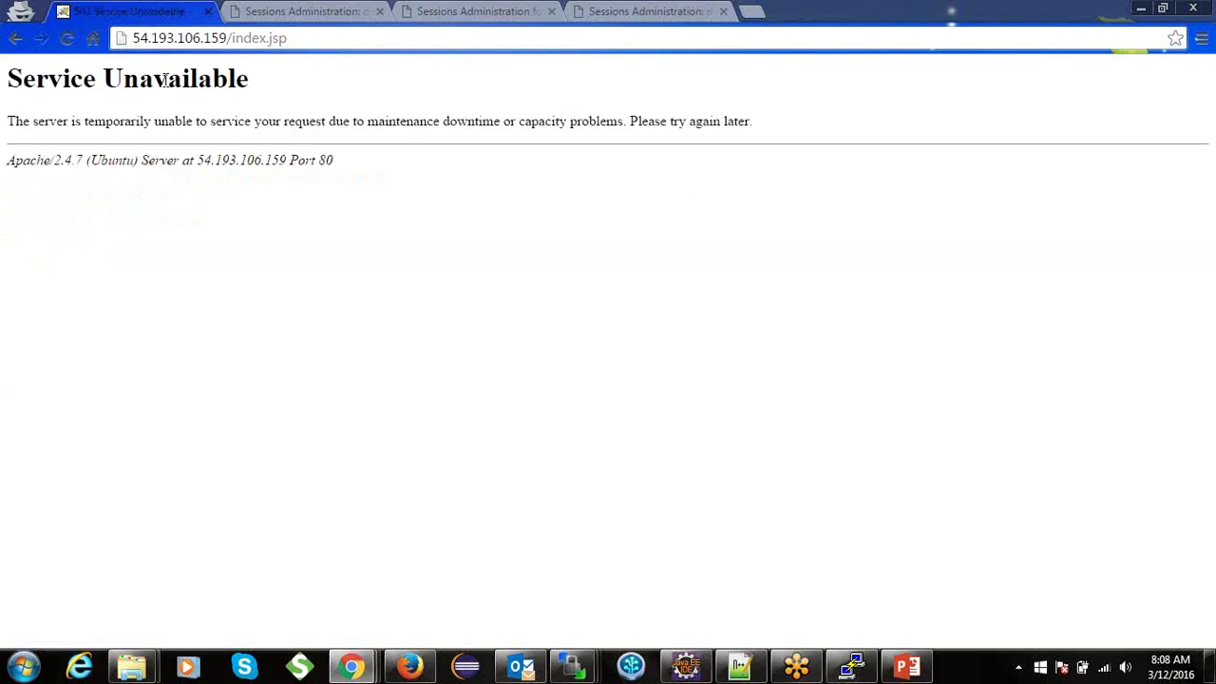
{"action": "left_click", "coordinate": [67, 40]}
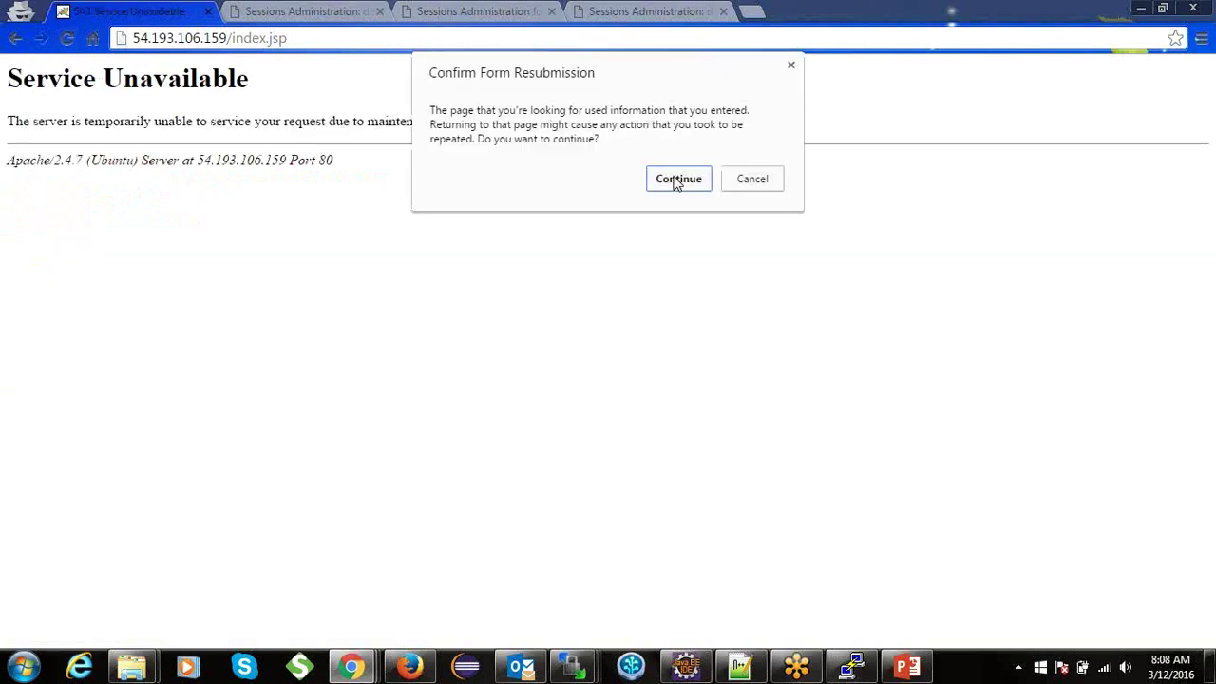
{"action": "left_click", "coordinate": [678, 180]}
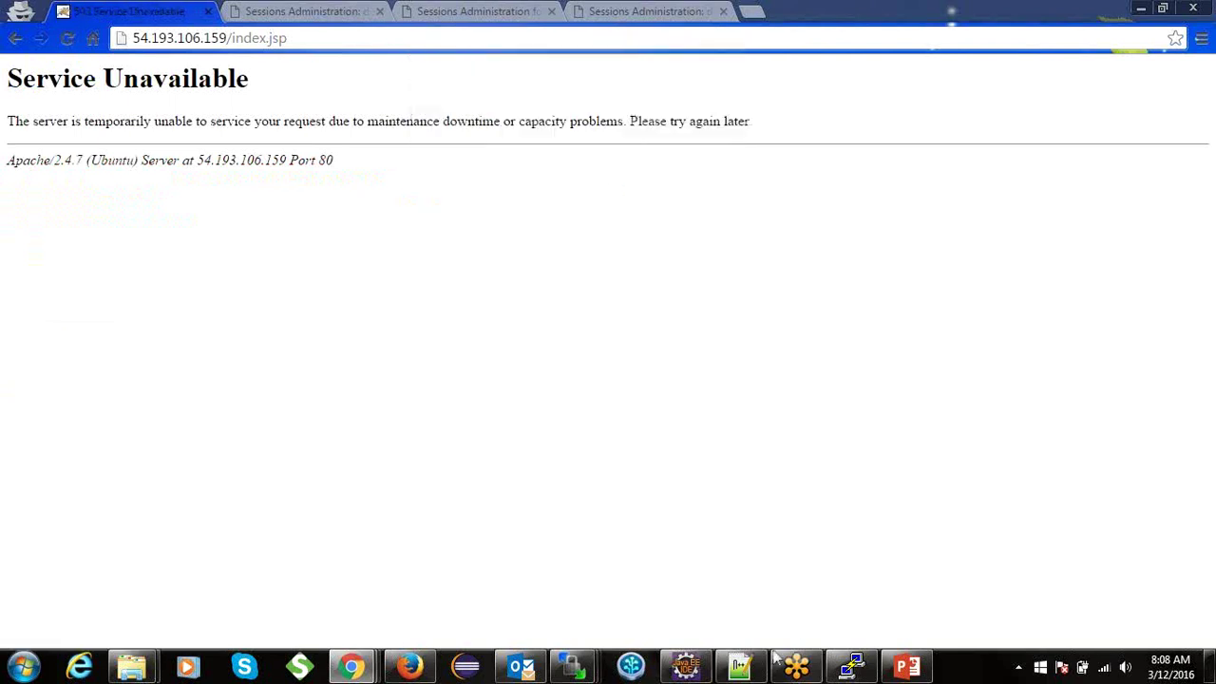
Open instance1's logs folder and view catalina.2016-03-12.log, then close it.
{"action": "mouse_move", "coordinate": [573, 667]}
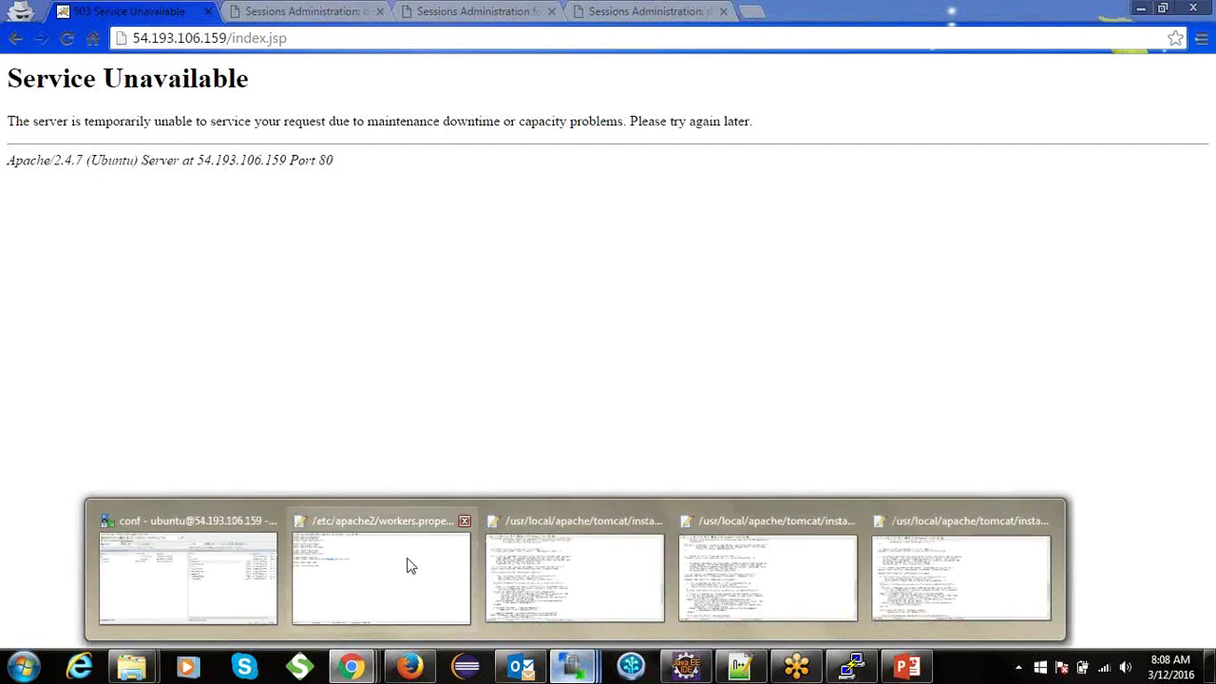
{"action": "left_click", "coordinate": [195, 564]}
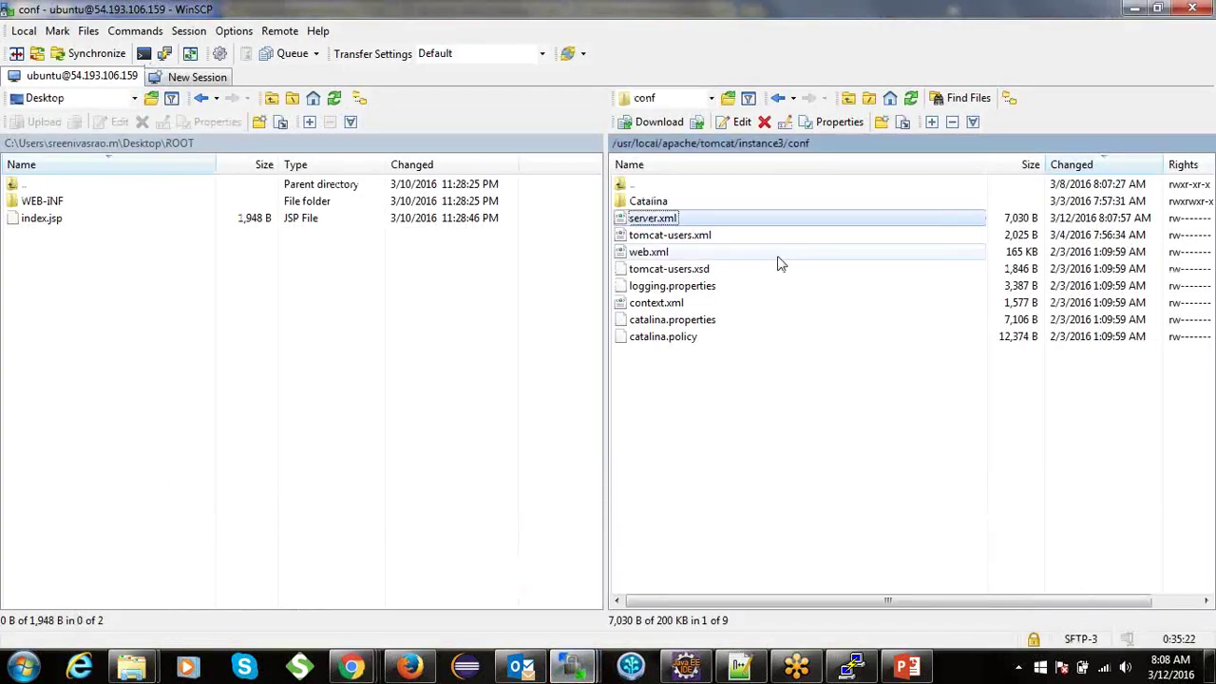
{"action": "left_click", "coordinate": [727, 144]}
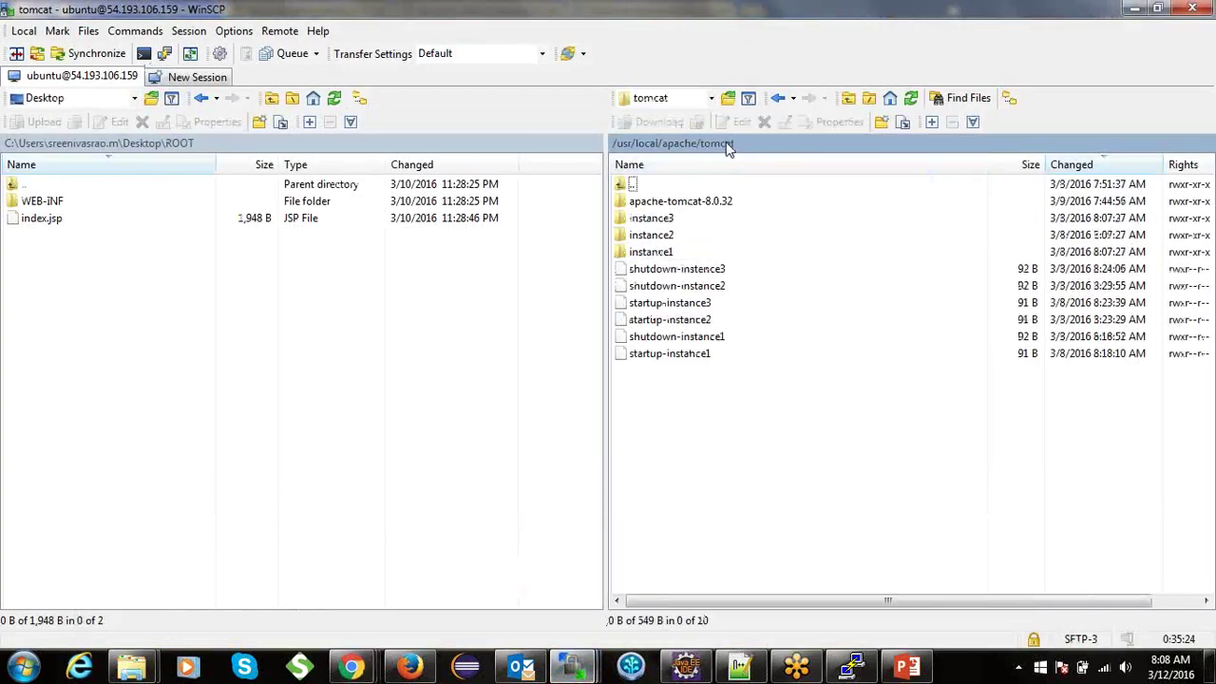
{"action": "double_click", "coordinate": [637, 251]}
{"action": "double_click", "coordinate": [633, 203]}
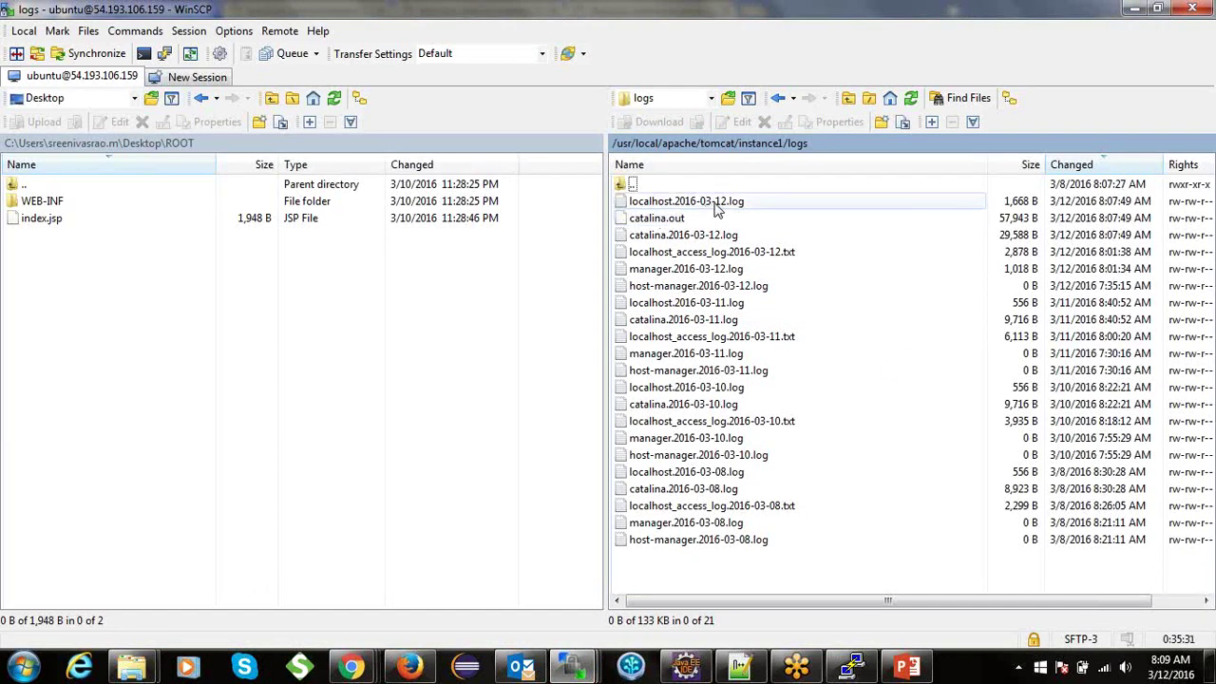
{"action": "left_click", "coordinate": [705, 238]}
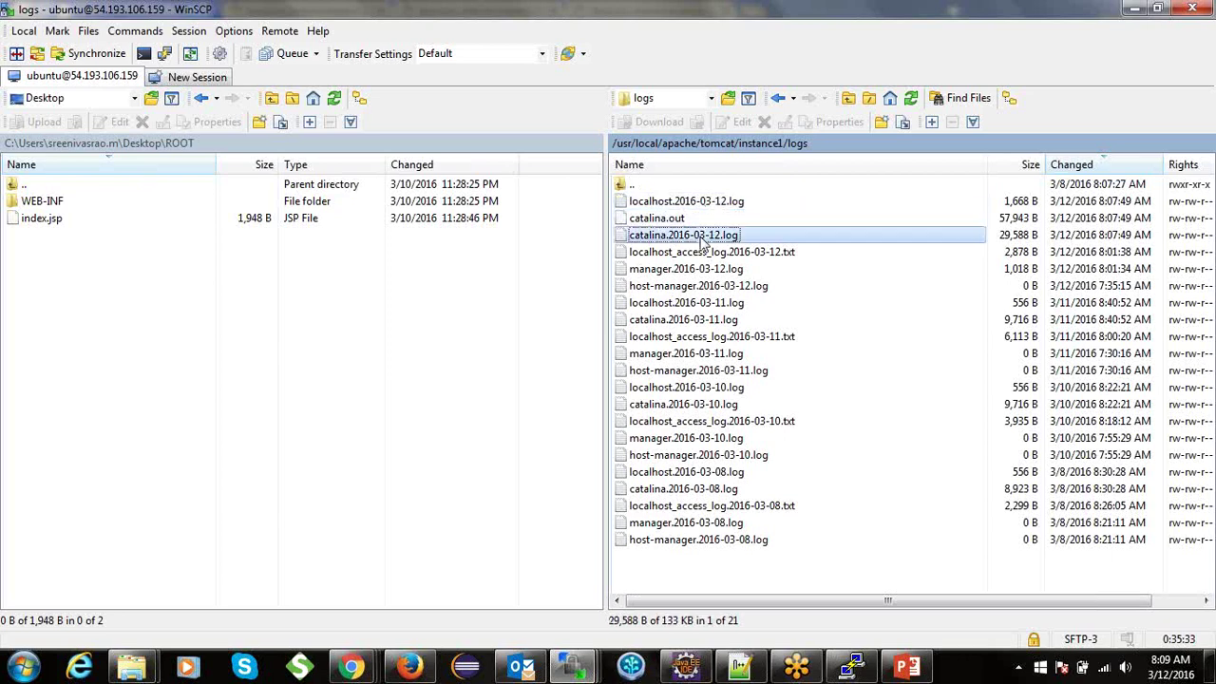
{"action": "right_click", "coordinate": [705, 239]}
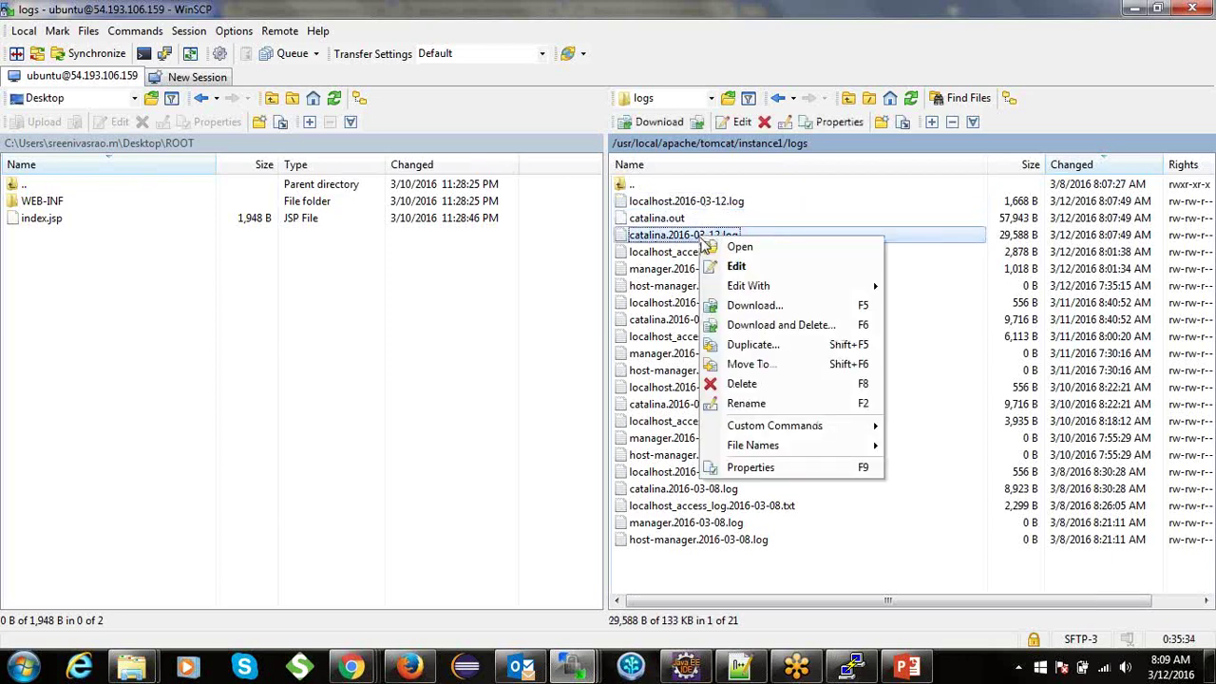
{"action": "left_click", "coordinate": [737, 266]}
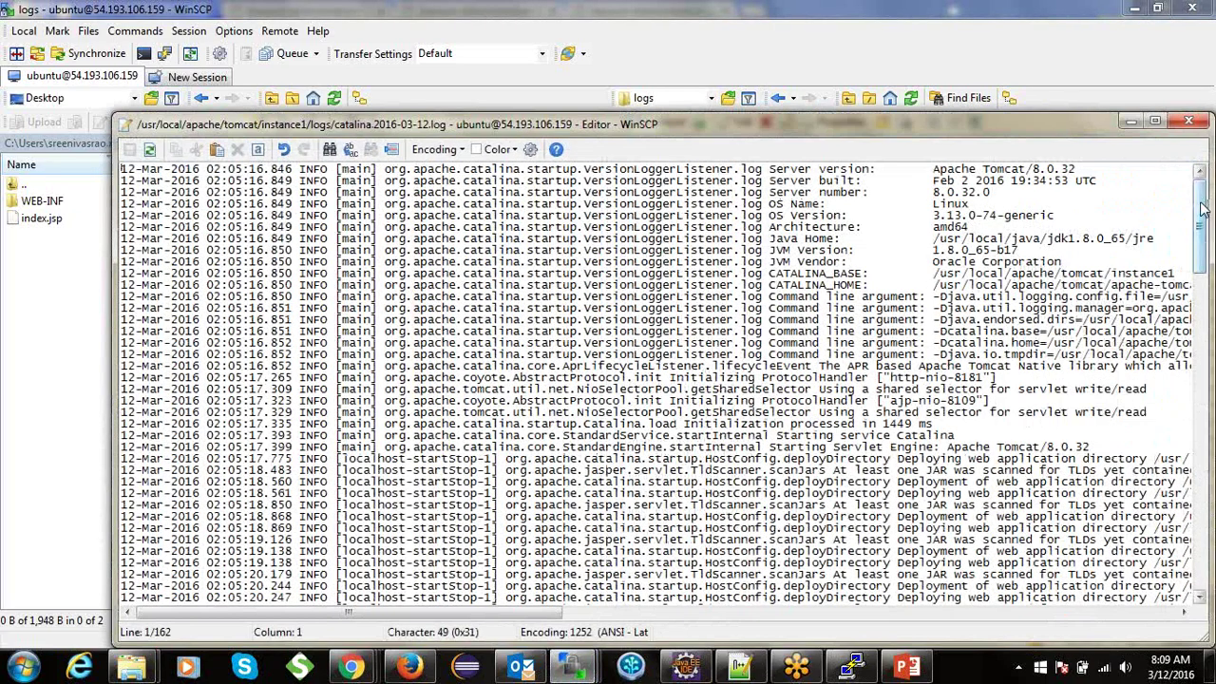
{"action": "left_click_drag", "start_coordinate": [1202, 209], "coordinate": [1201, 537]}
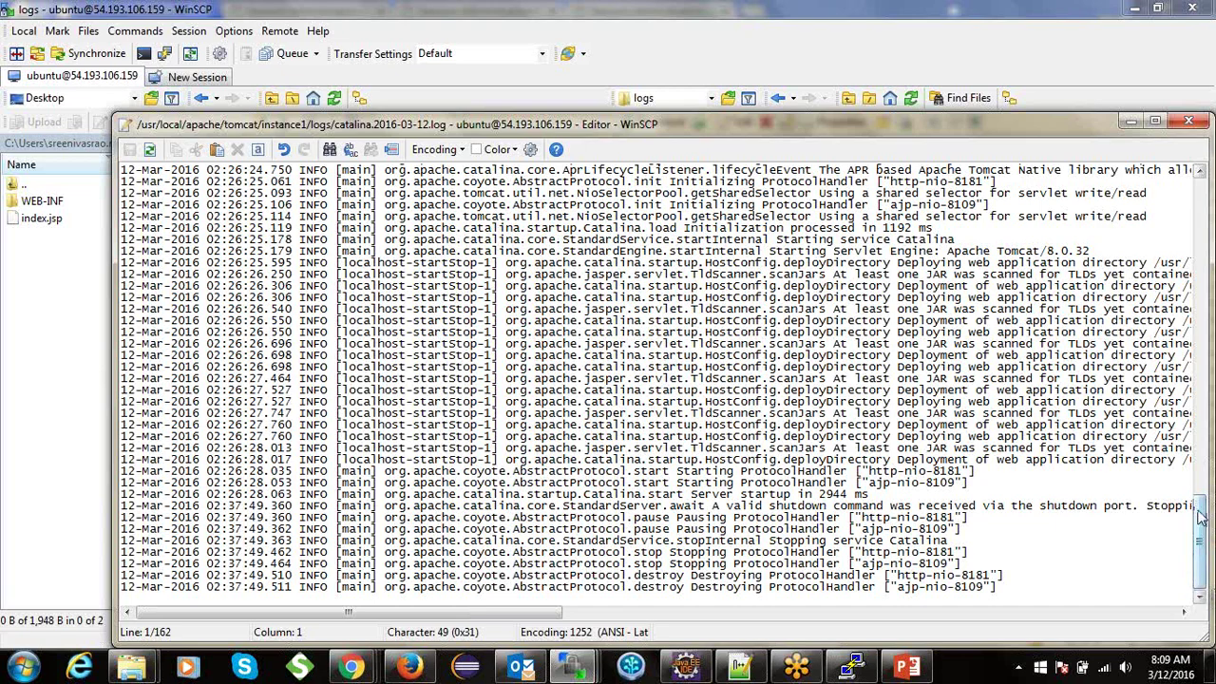
{"action": "left_click_drag", "start_coordinate": [1201, 536], "coordinate": [1195, 414]}
{"action": "scroll", "coordinate": [1196, 269], "scroll_direction": "up", "scroll_amount": 9}
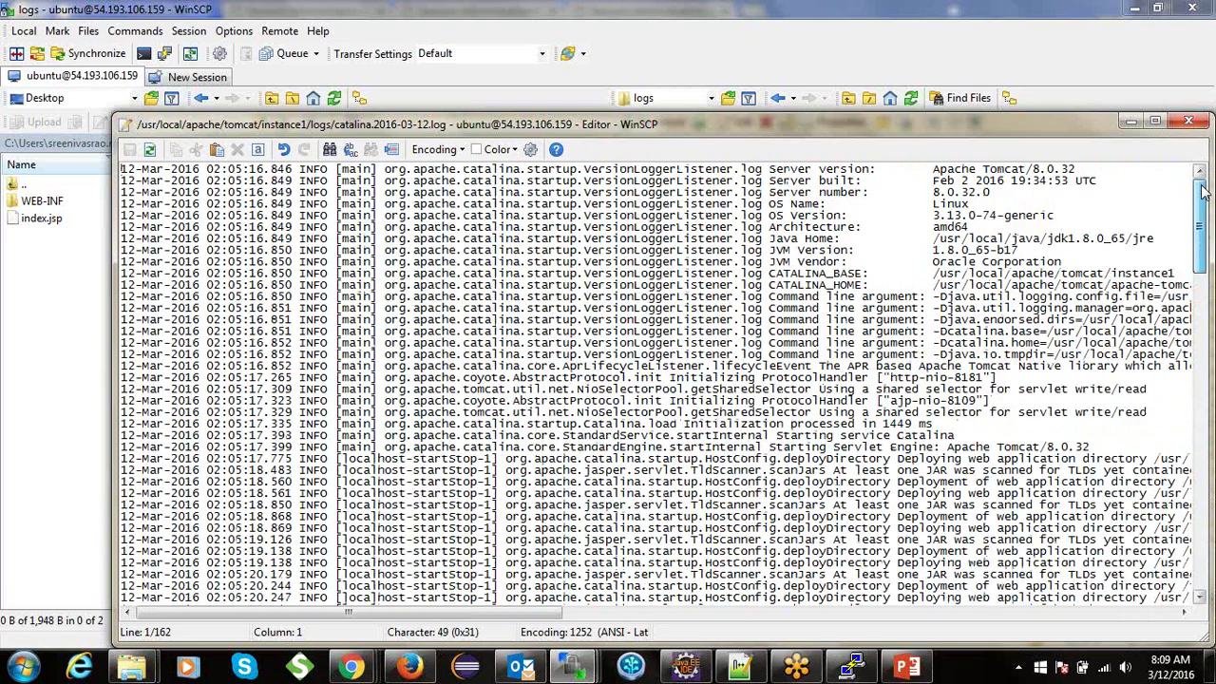
{"action": "left_click", "coordinate": [1190, 122]}
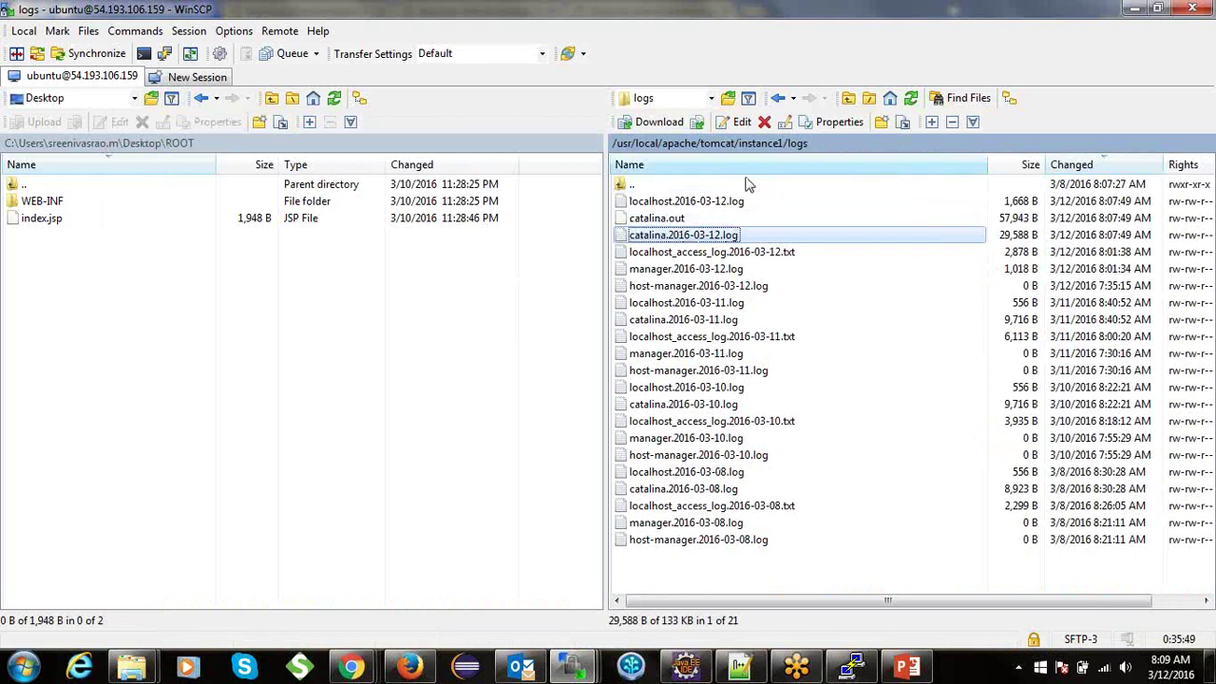
View the end of catalina.out showing the http-nio-8181 and ajp-nio-8109 shutdown, then close it.
{"action": "left_click", "coordinate": [653, 220]}
{"action": "right_click", "coordinate": [653, 224]}
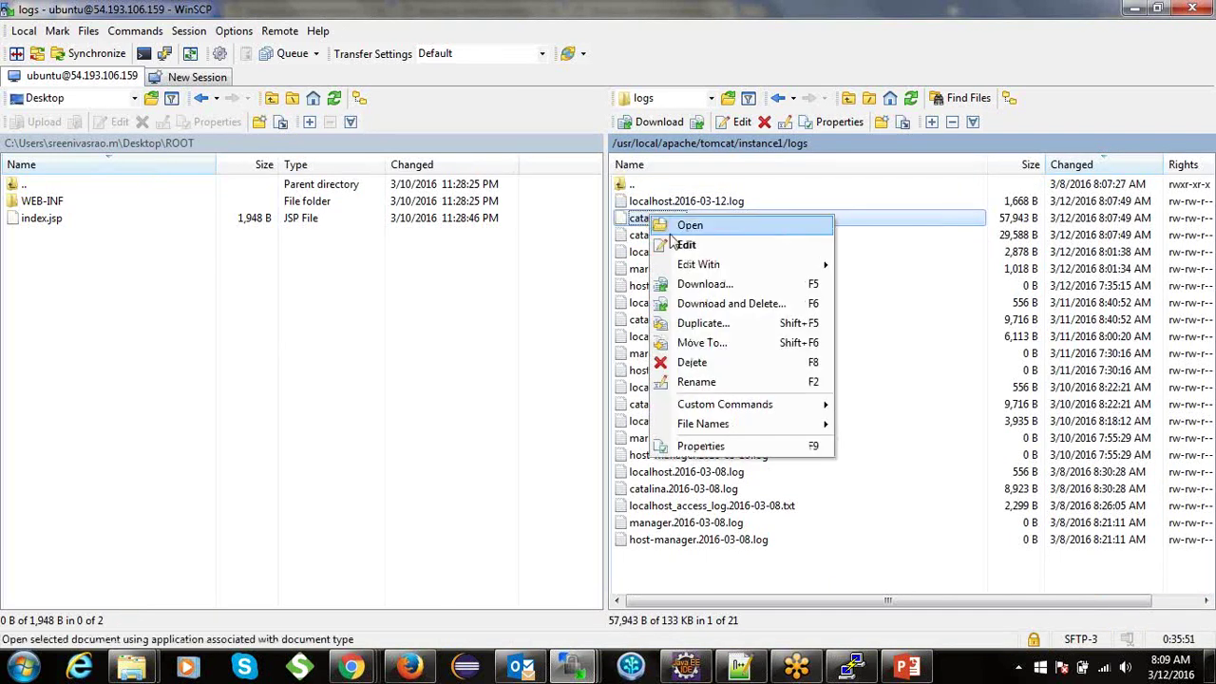
{"action": "left_click", "coordinate": [679, 243]}
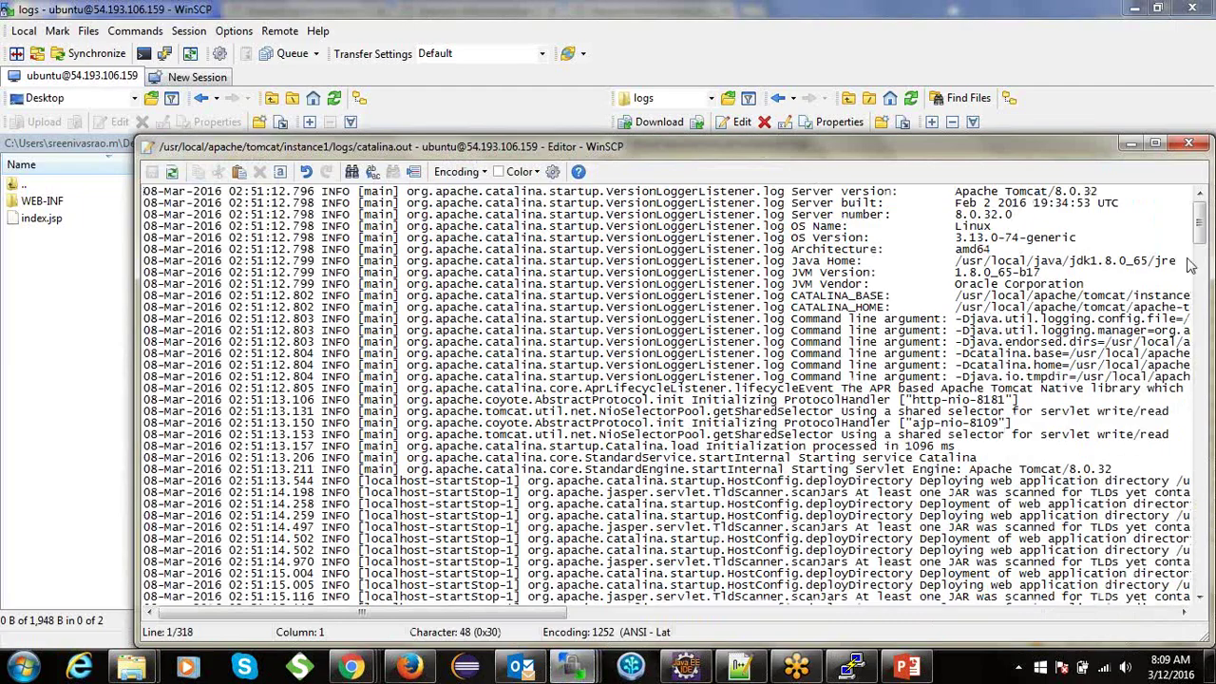
{"action": "left_click_drag", "start_coordinate": [1198, 220], "coordinate": [1199, 560]}
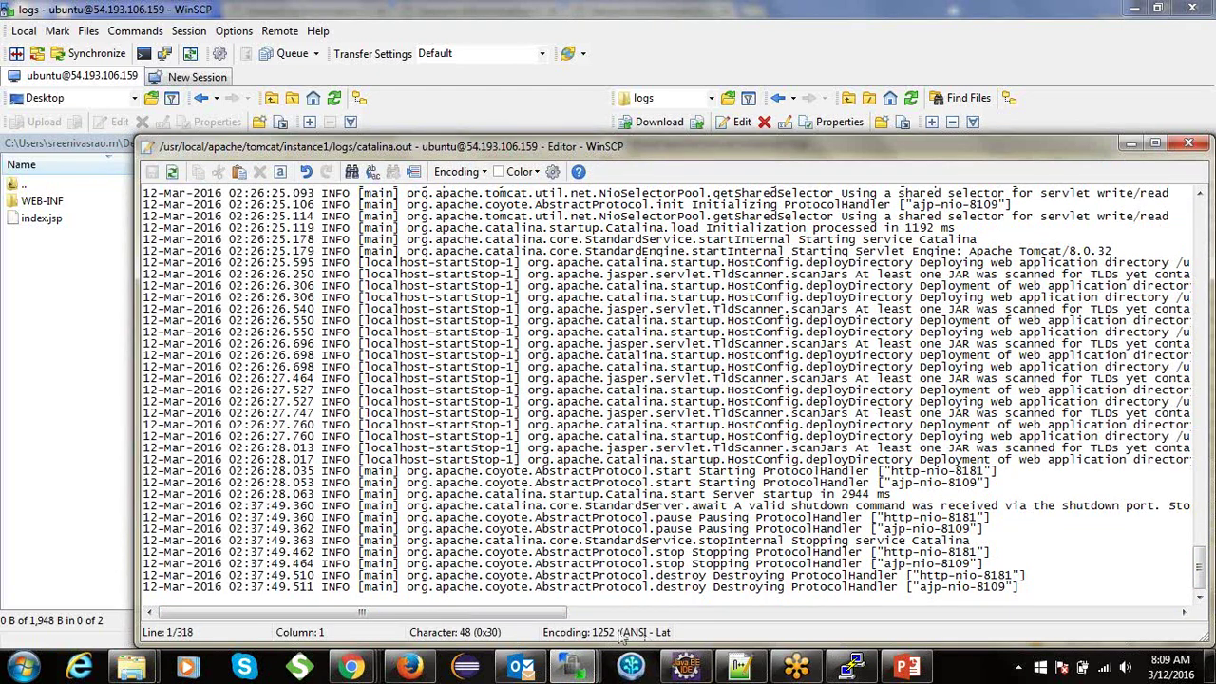
{"action": "left_click_drag", "start_coordinate": [545, 612], "coordinate": [532, 570]}
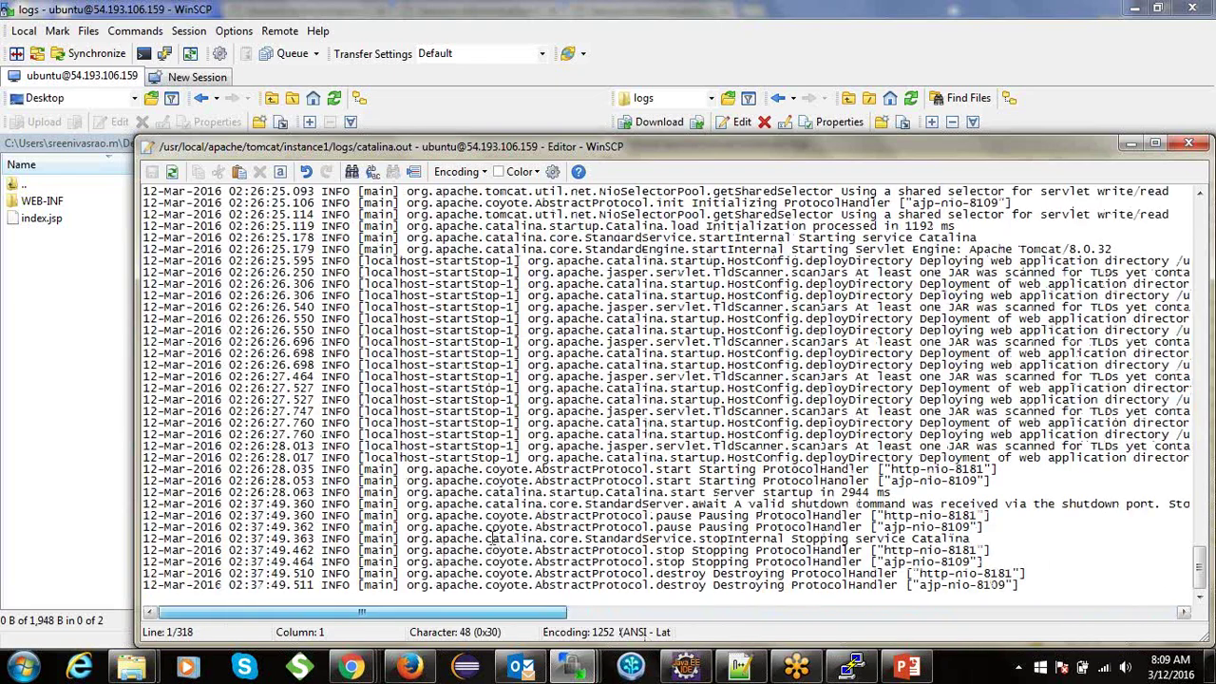
{"action": "left_click", "coordinate": [1187, 145]}
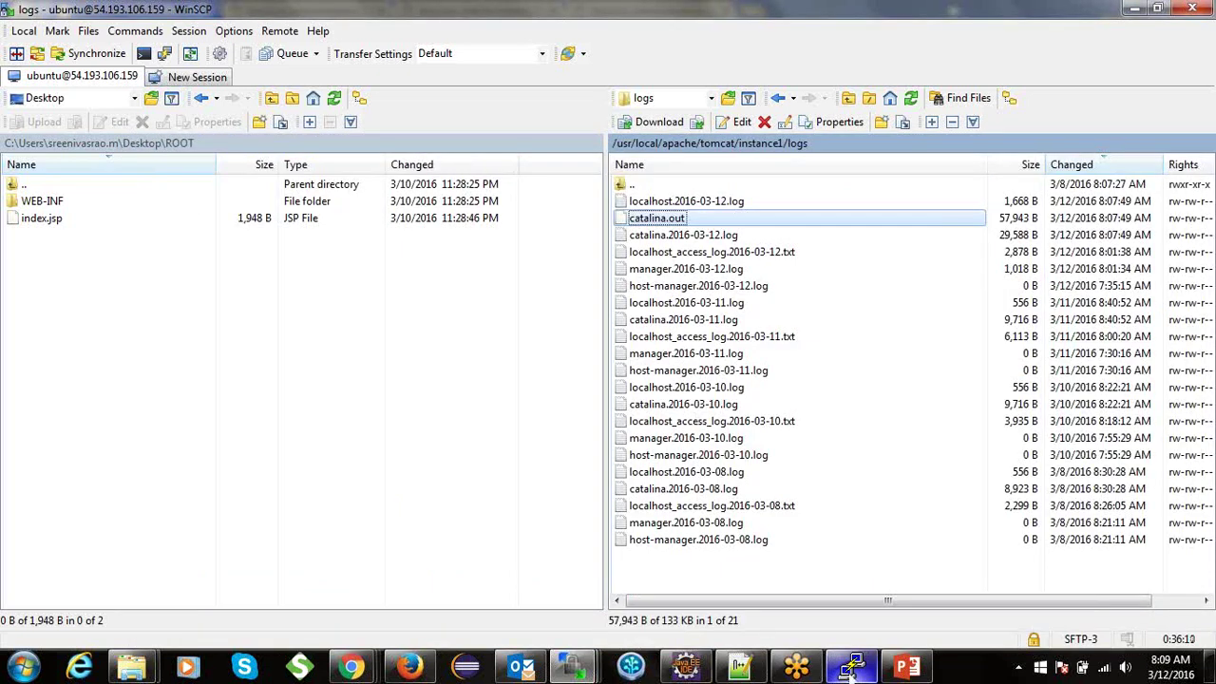
Run ./startup-instance1, ./startup-instance2 and ./startup-instance3 in PuTTY, then minimize it.
{"action": "left_click", "coordinate": [854, 668]}
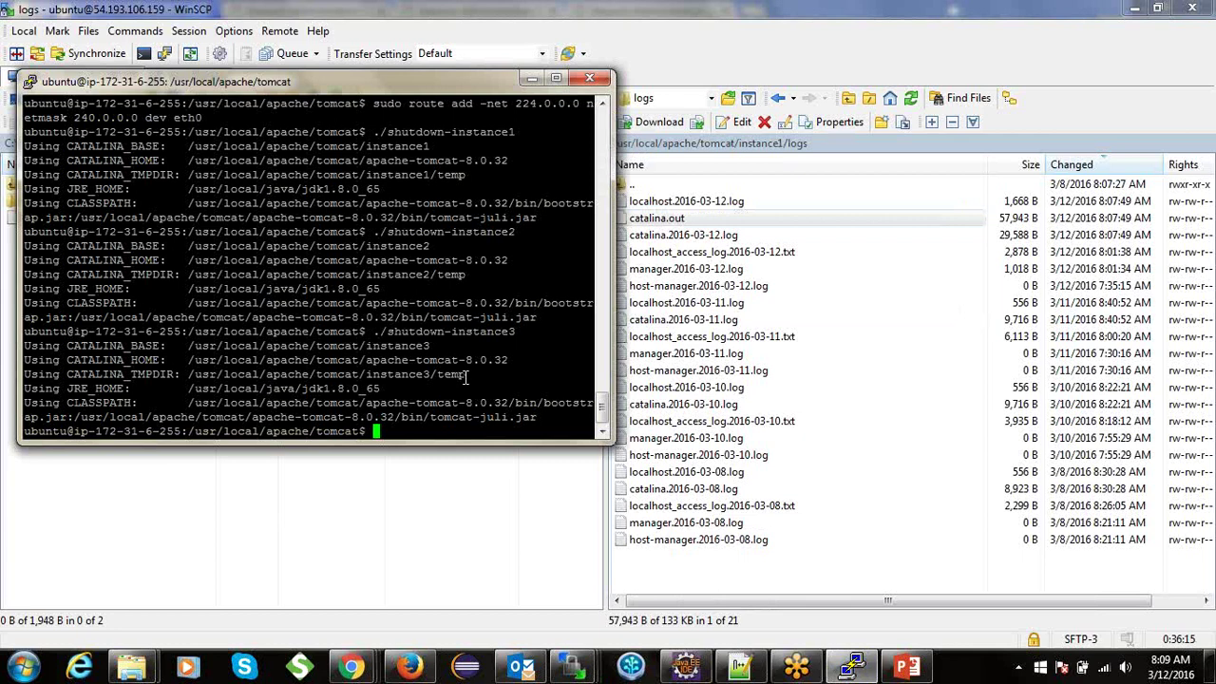
{"action": "type", "text": "./startup-instance1"}
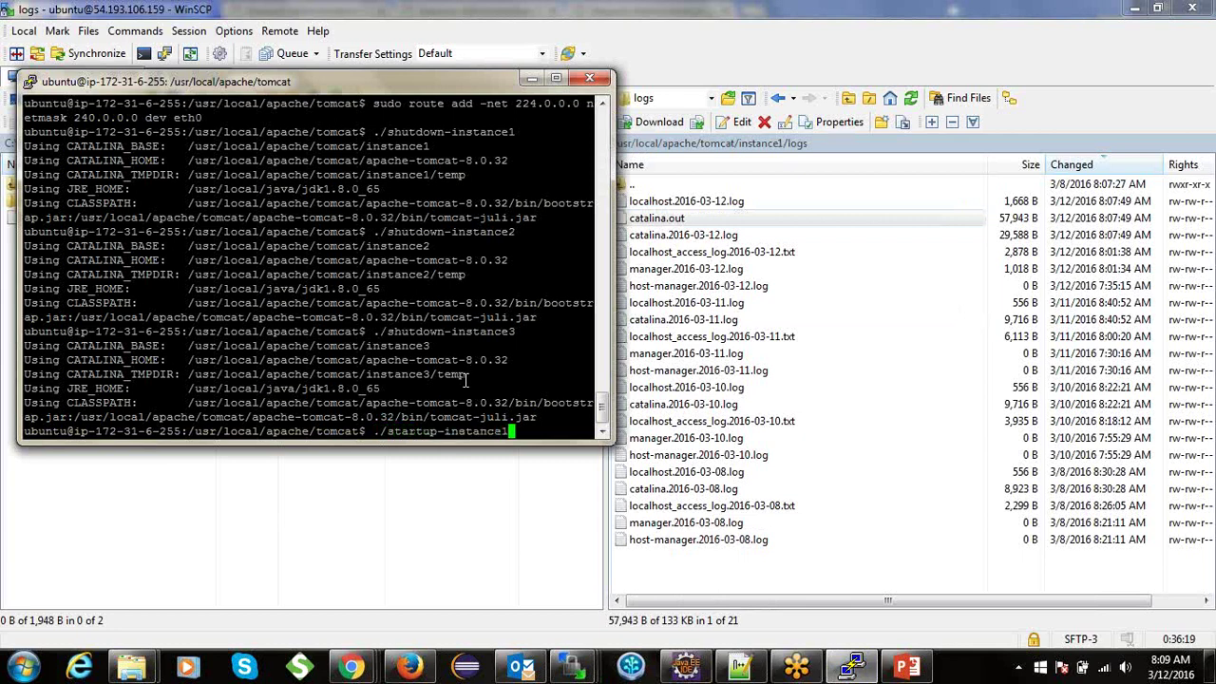
{"action": "key", "text": "Return"}
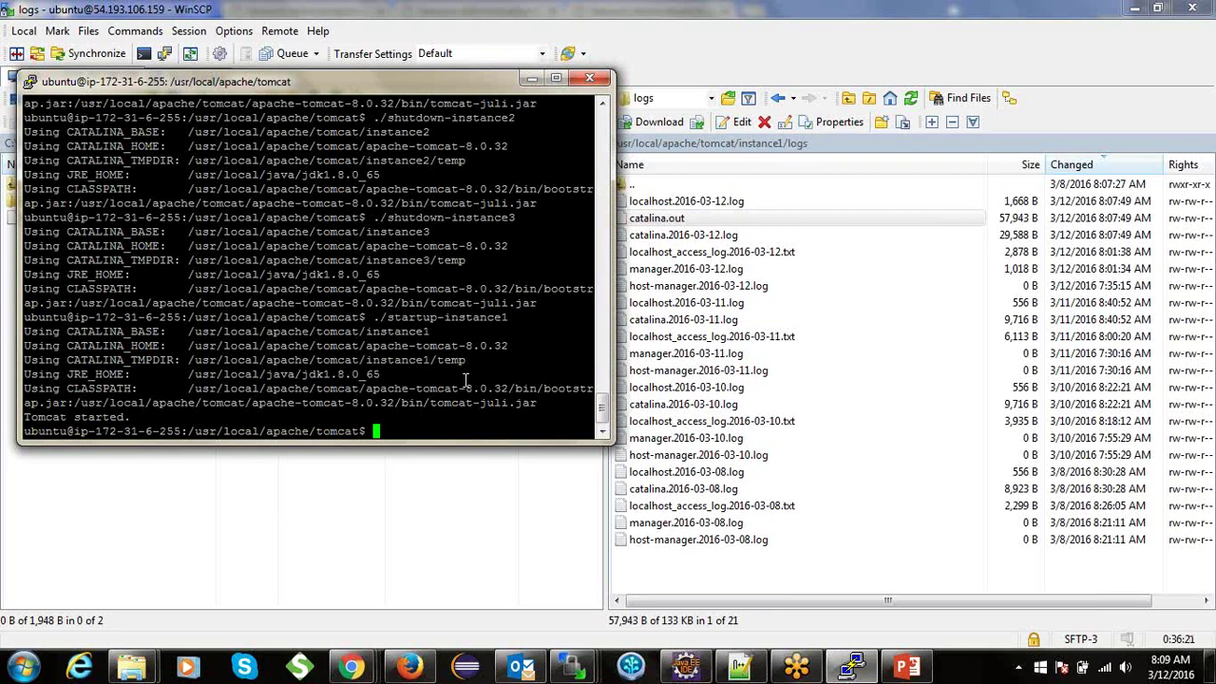
{"action": "key", "text": "Up"}
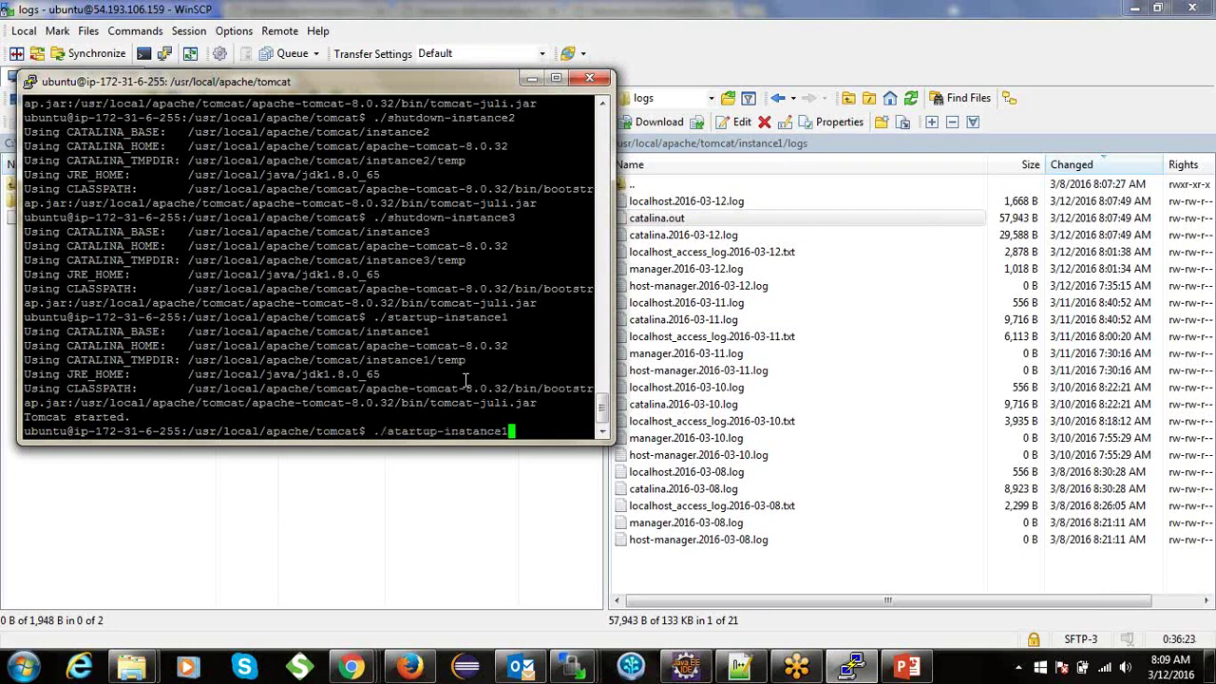
{"action": "key", "text": "BackSpace"}
{"action": "type", "text": "2"}
{"action": "key", "text": "Return"}
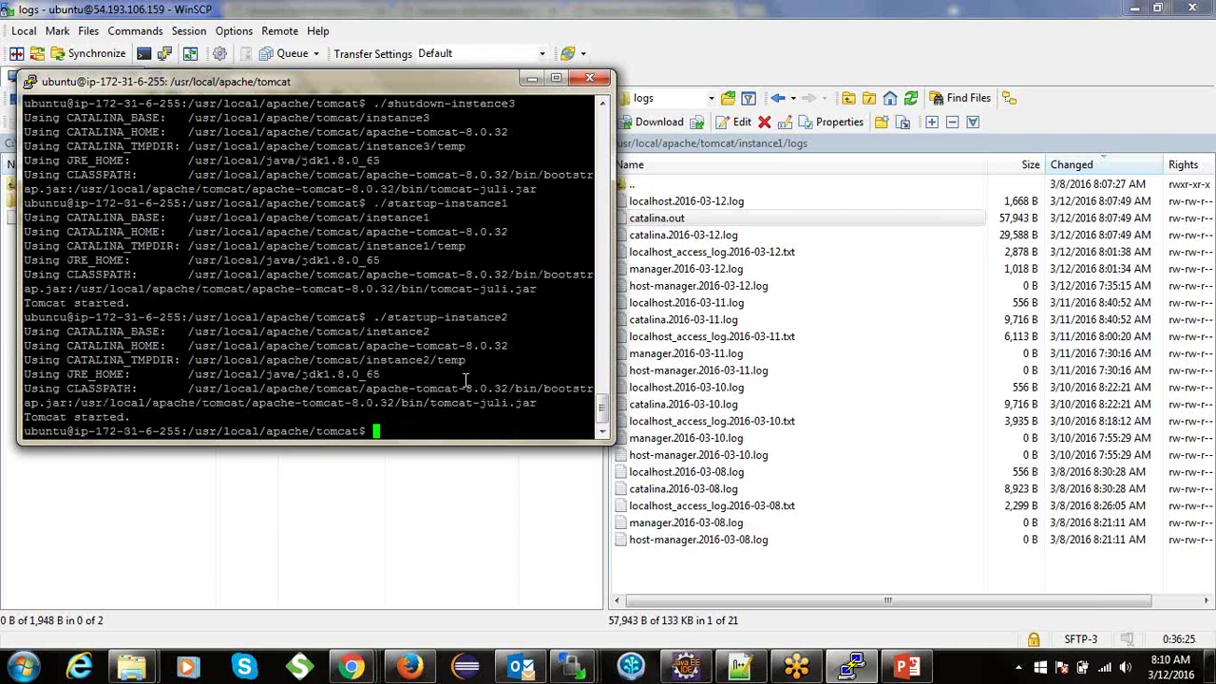
{"action": "key", "text": "Up"}
{"action": "key", "text": "BackSpace"}
{"action": "type", "text": "3"}
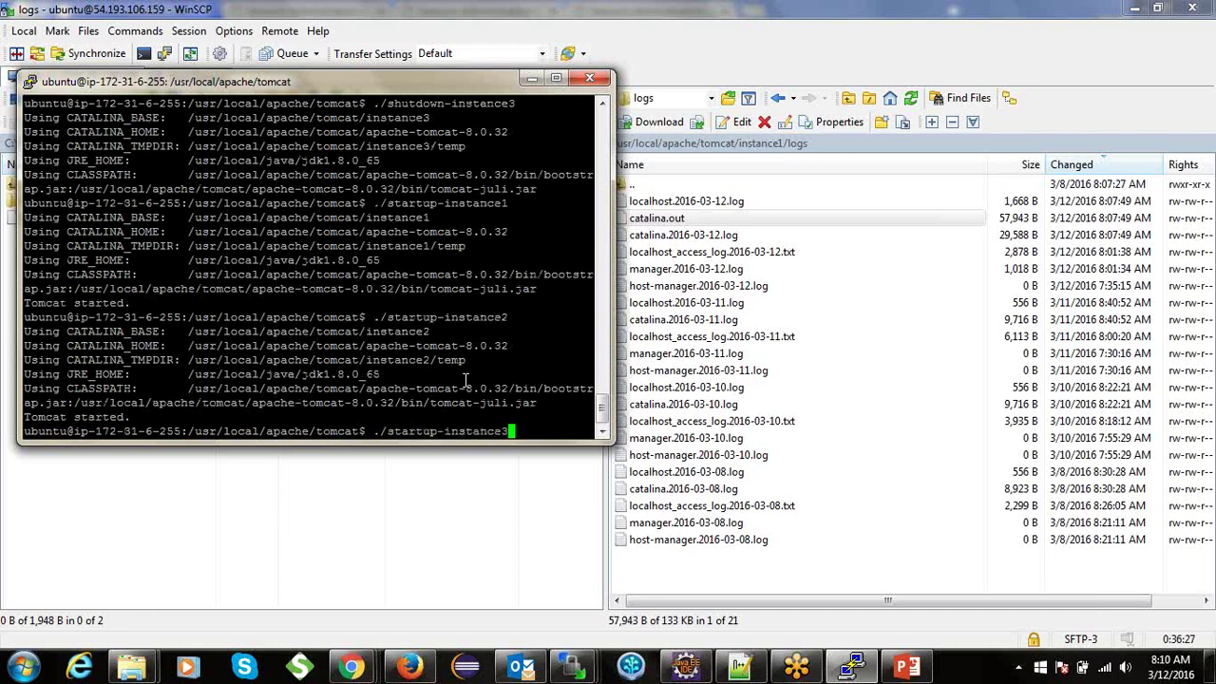
{"action": "key", "text": "Return"}
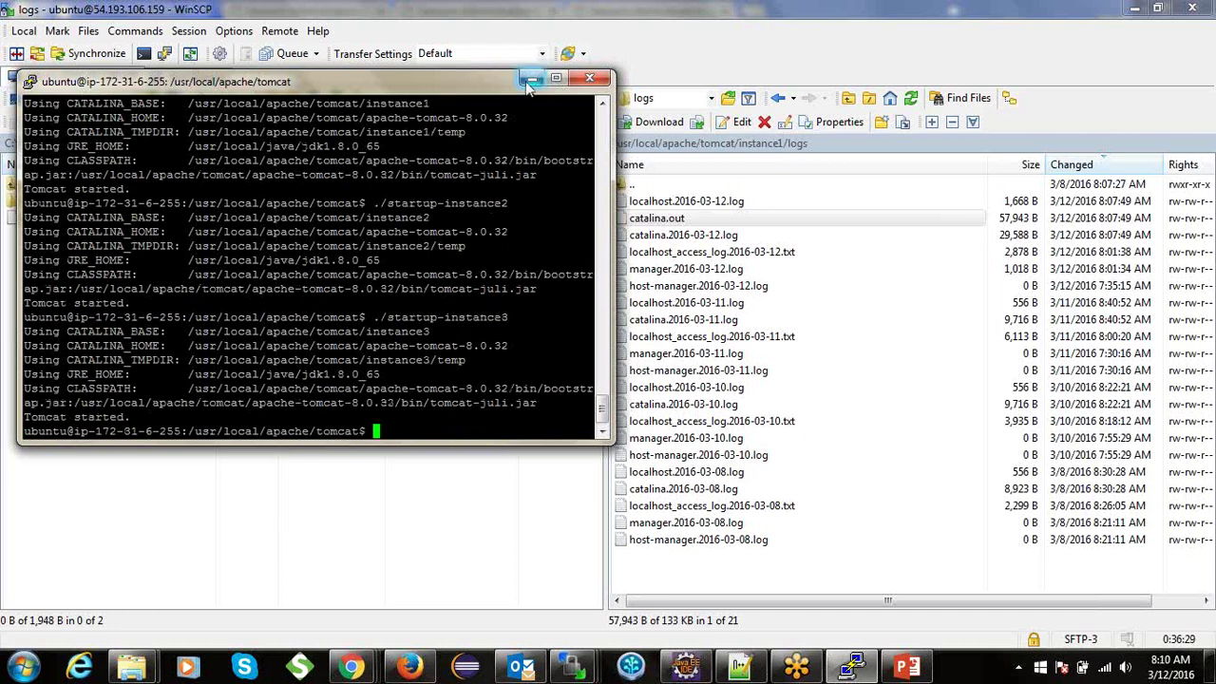
{"action": "left_click", "coordinate": [532, 78]}
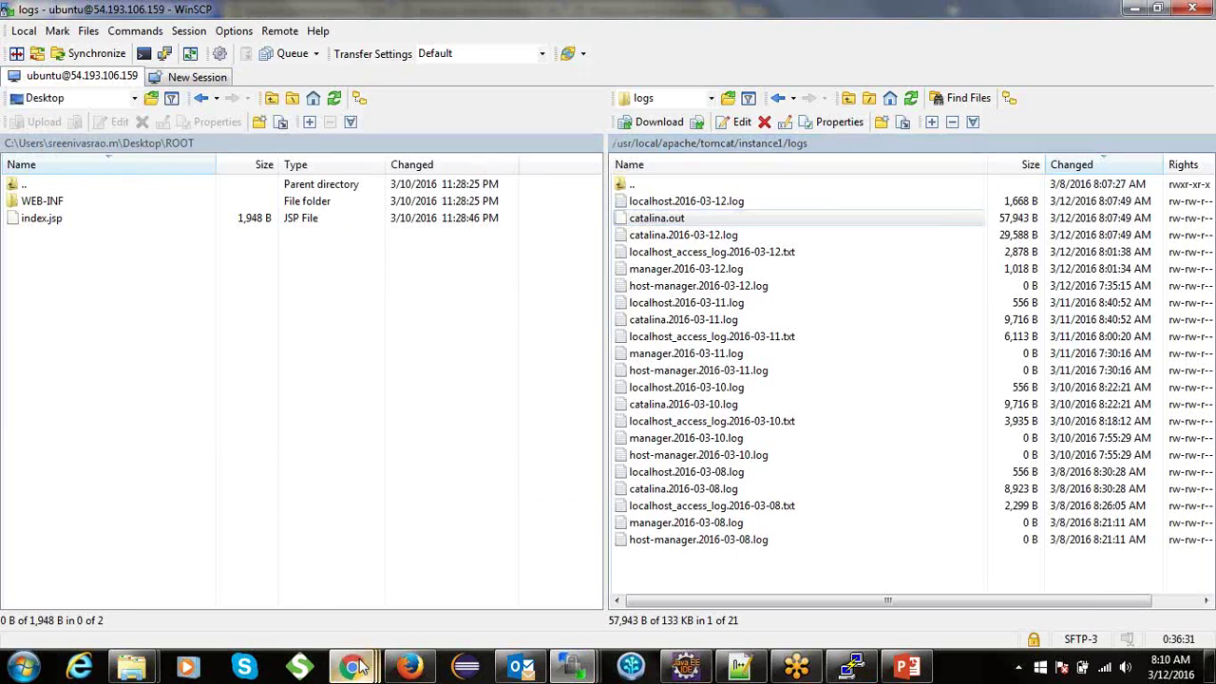
Reload index.jsp three times, resubmitting the form, until Instance 1 shows the same session with two C++ items.
{"action": "mouse_move", "coordinate": [361, 662]}
{"action": "left_click", "coordinate": [559, 557]}
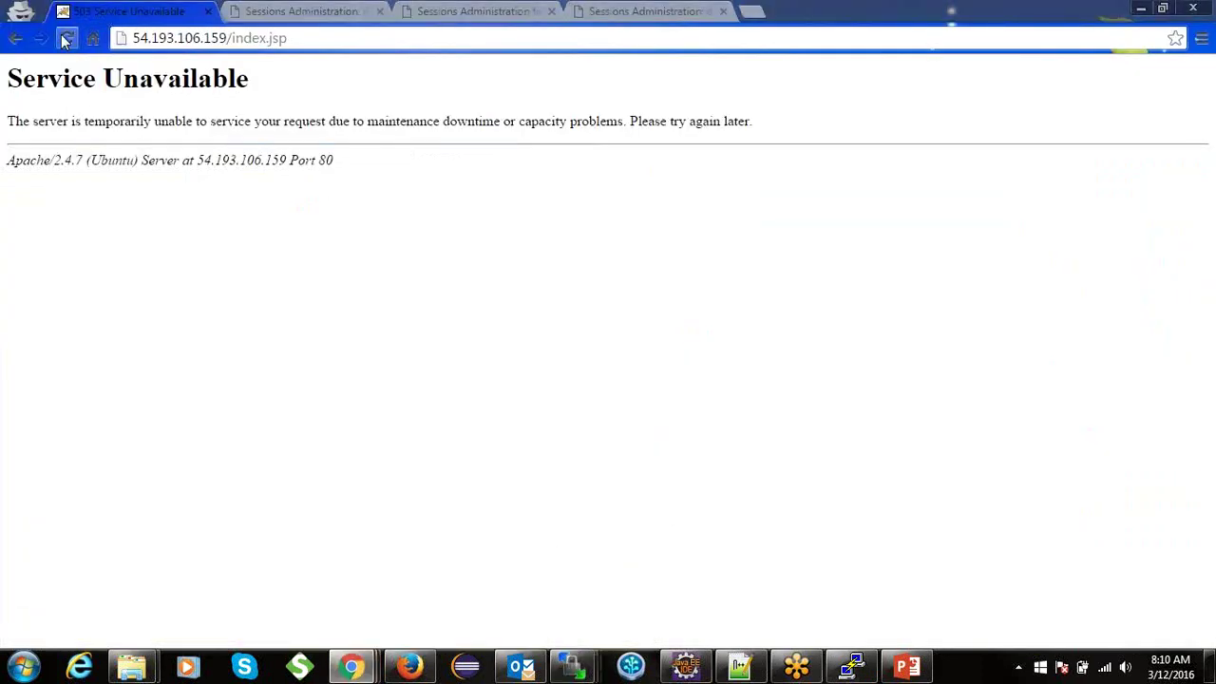
{"action": "left_click", "coordinate": [68, 42]}
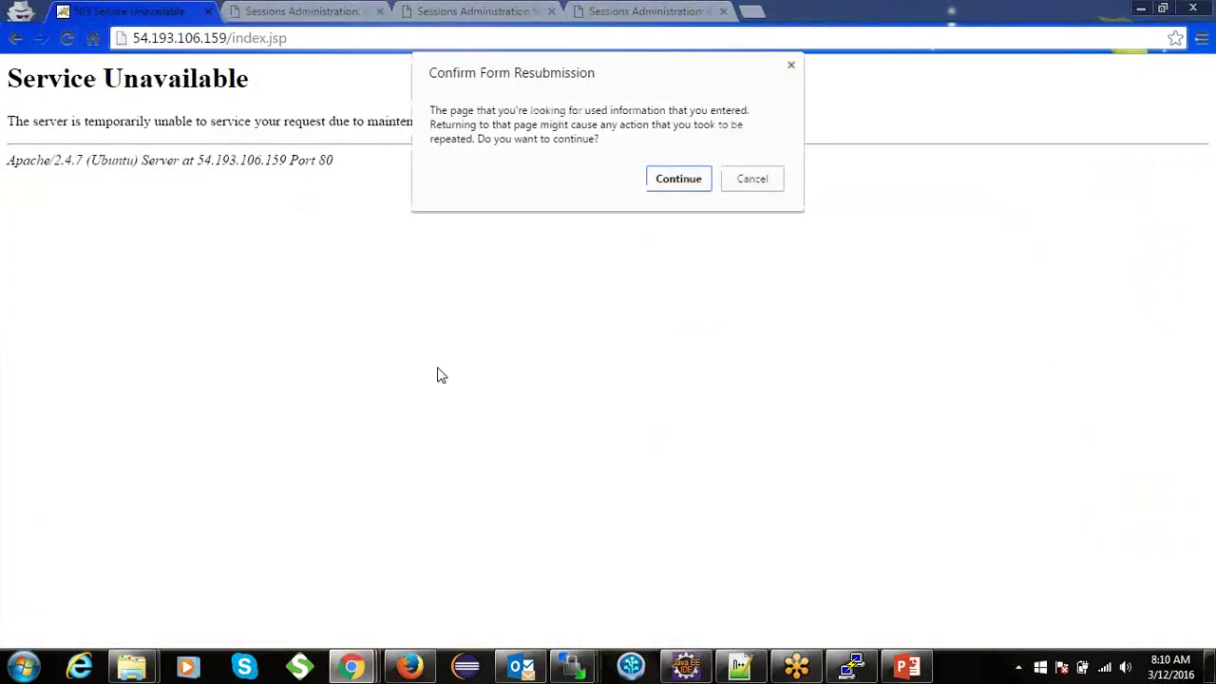
{"action": "left_click", "coordinate": [684, 180]}
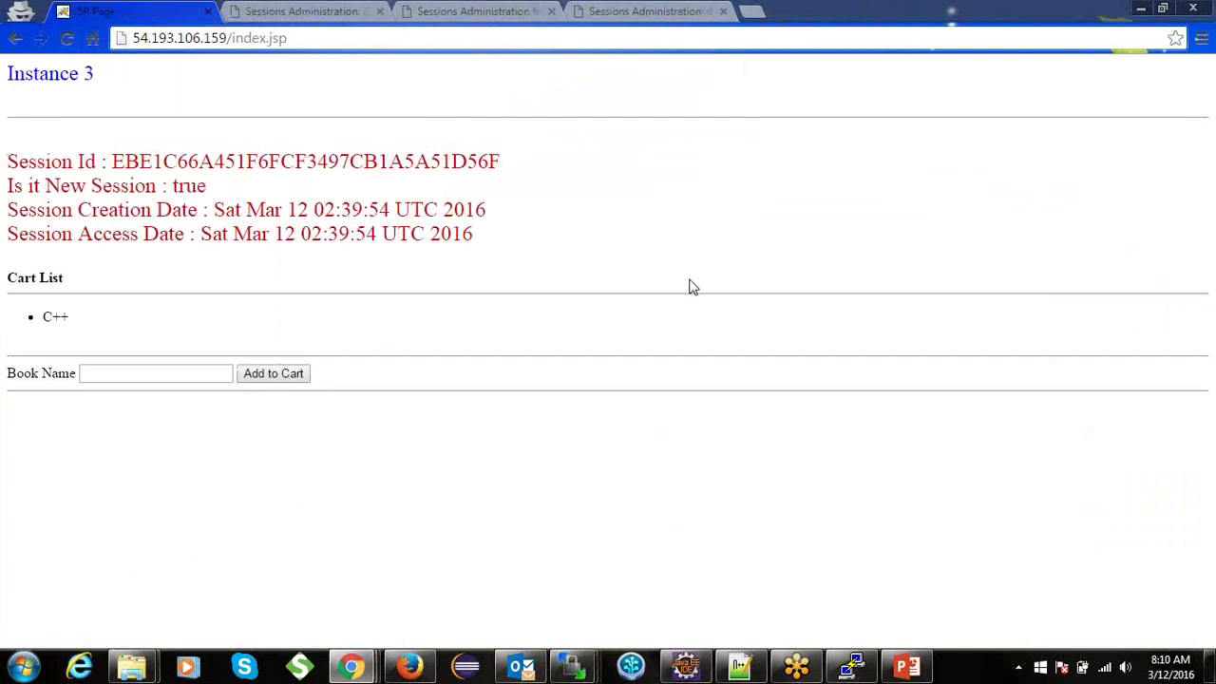
{"action": "left_click", "coordinate": [67, 43]}
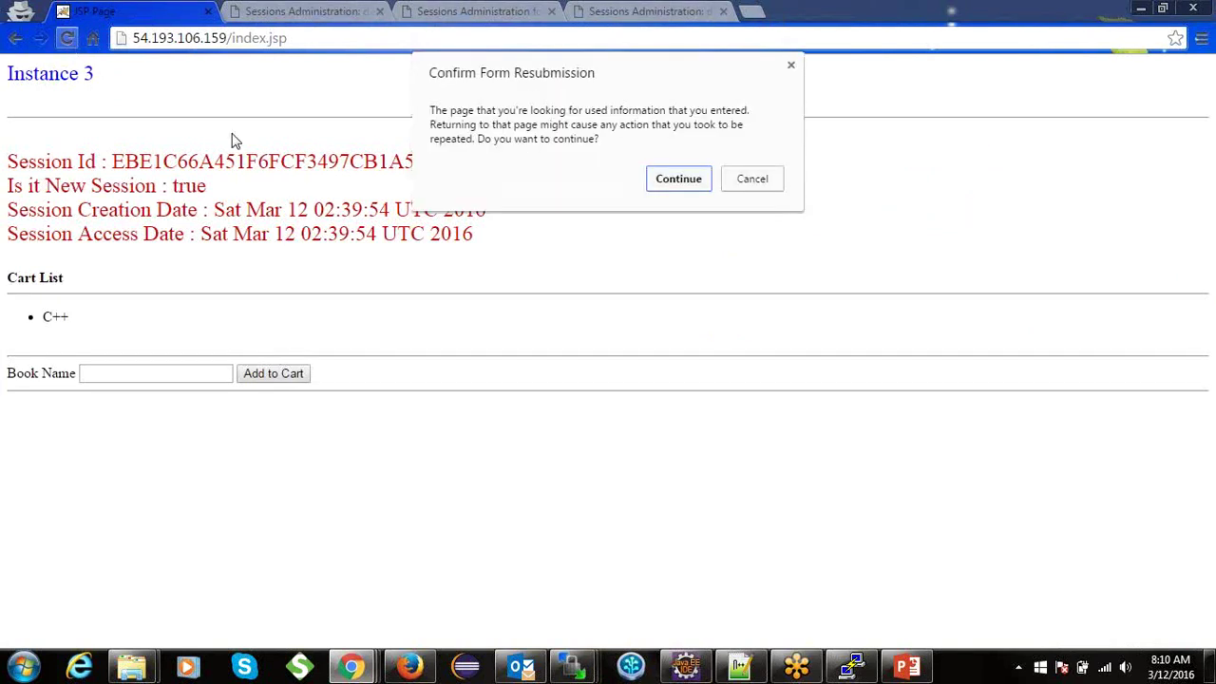
{"action": "left_click", "coordinate": [674, 185]}
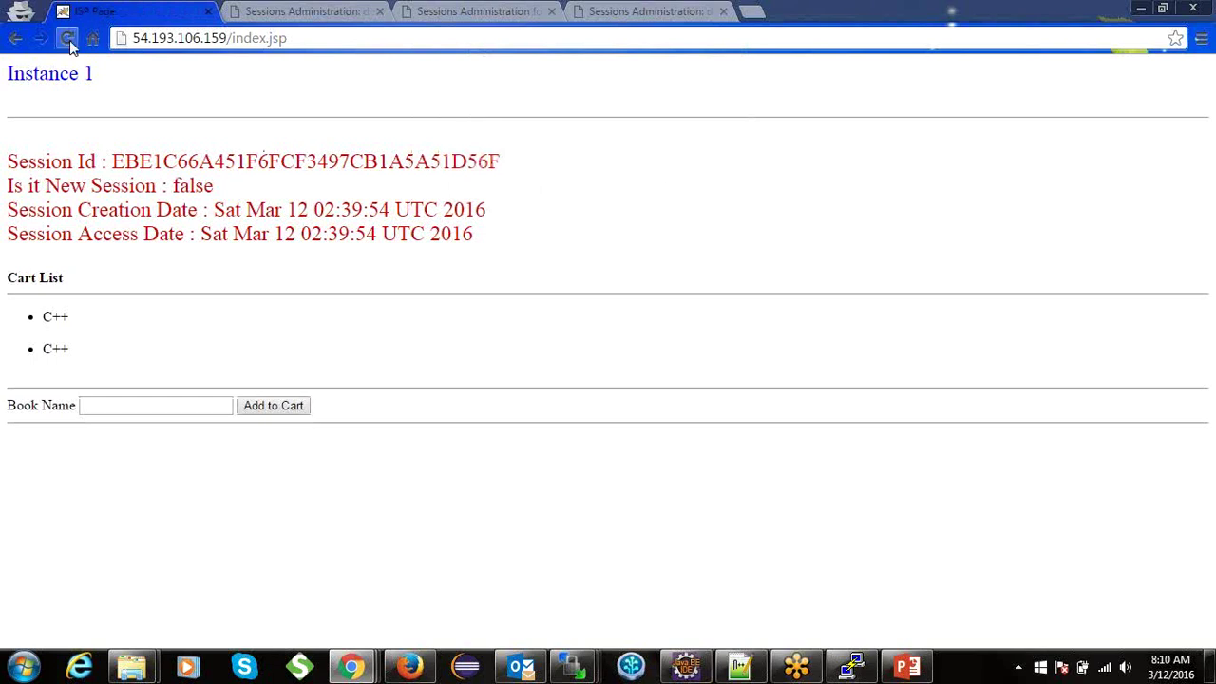
{"action": "left_click", "coordinate": [67, 38]}
{"action": "left_click", "coordinate": [673, 181]}
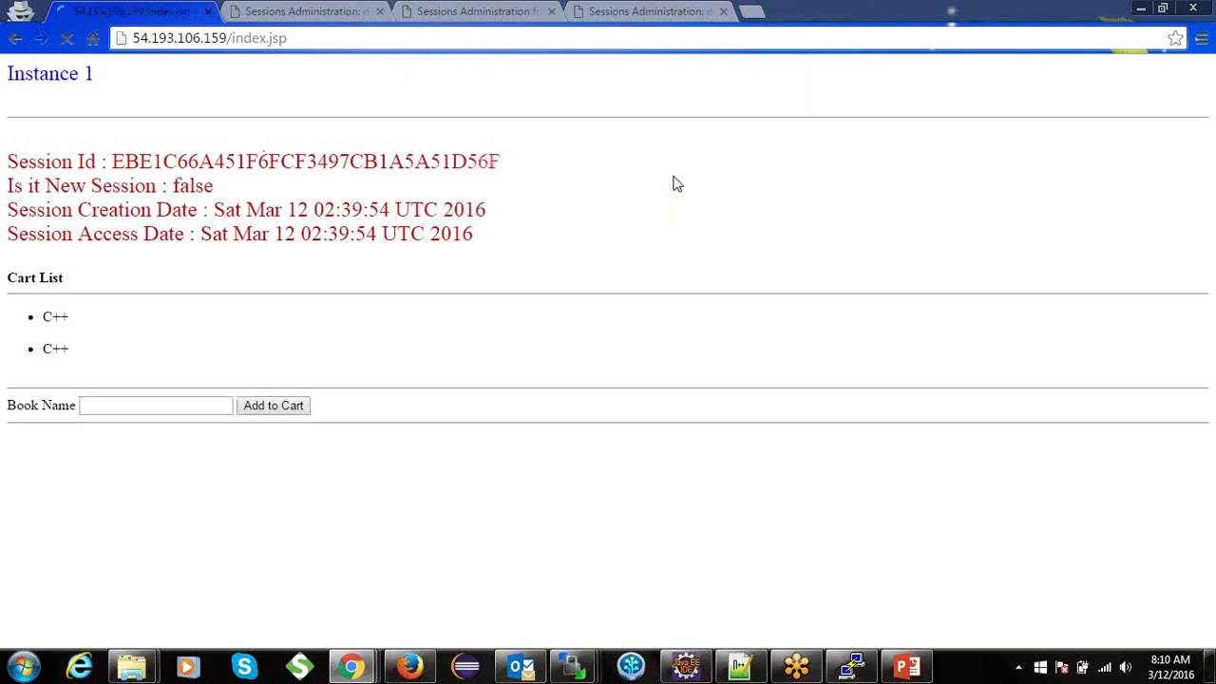
Load 54.193.106.159:8181/manager/ in the session details tab.
{"action": "key", "text": "ctrl+Tab"}
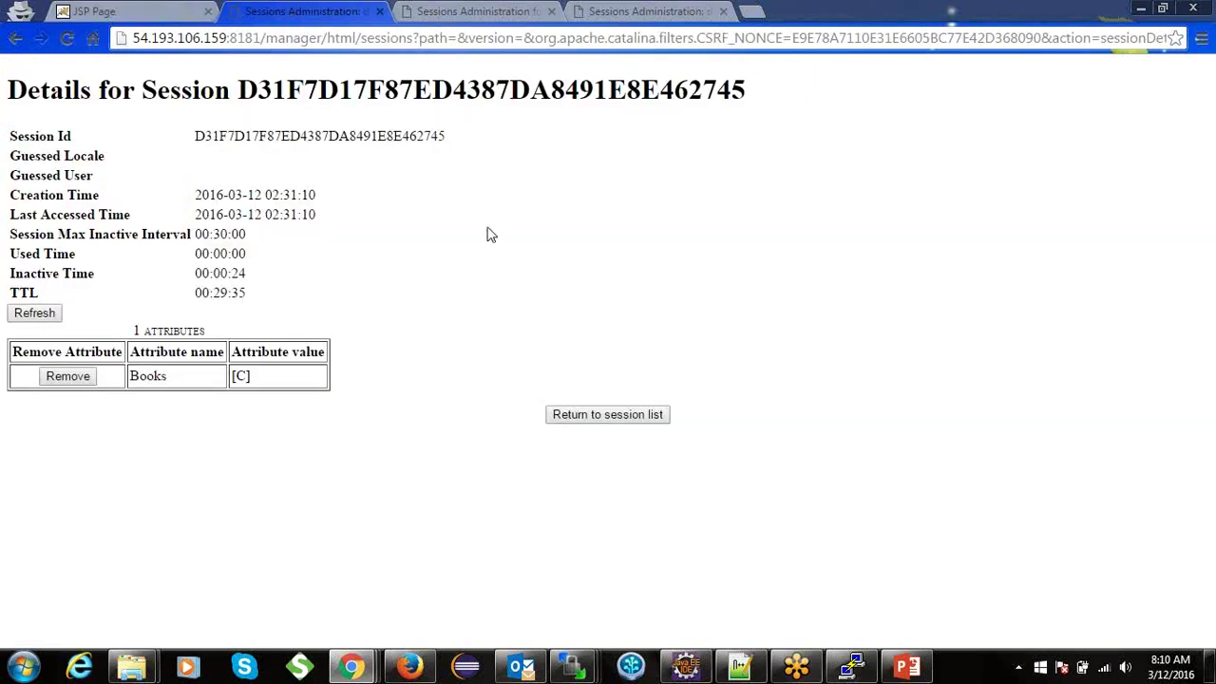
{"action": "left_click", "coordinate": [329, 38]}
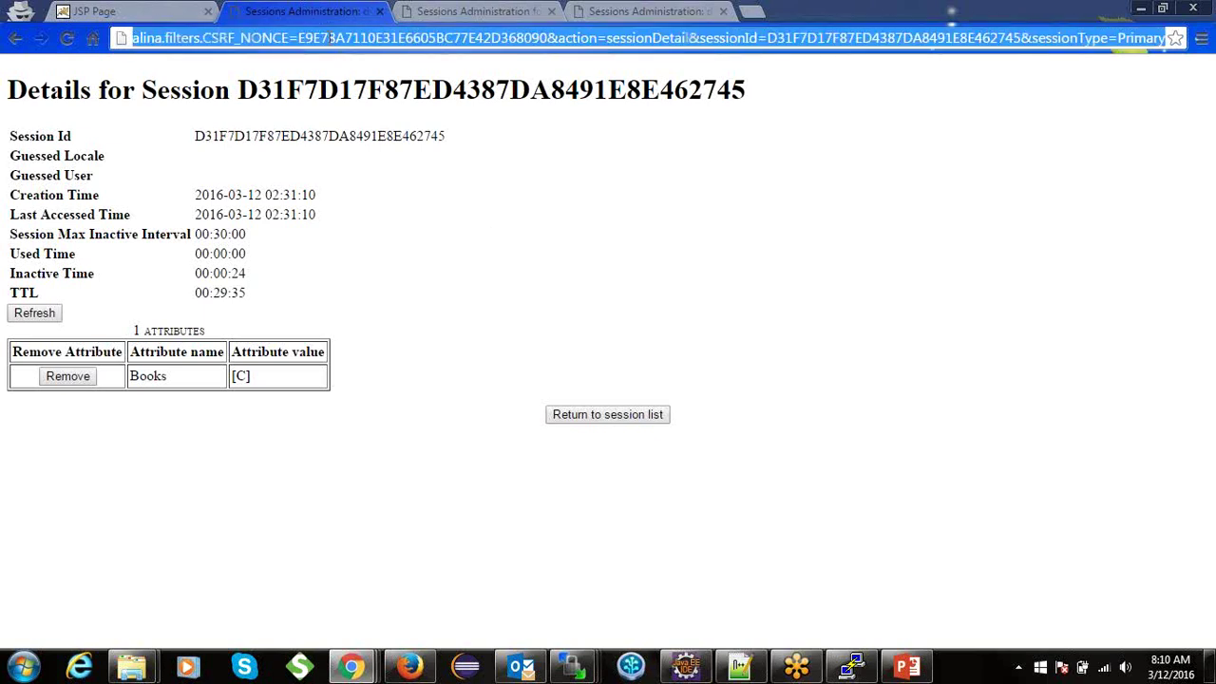
{"action": "type", "text": "54.193.106.159:8181/manager/"}
{"action": "key", "text": "Return"}
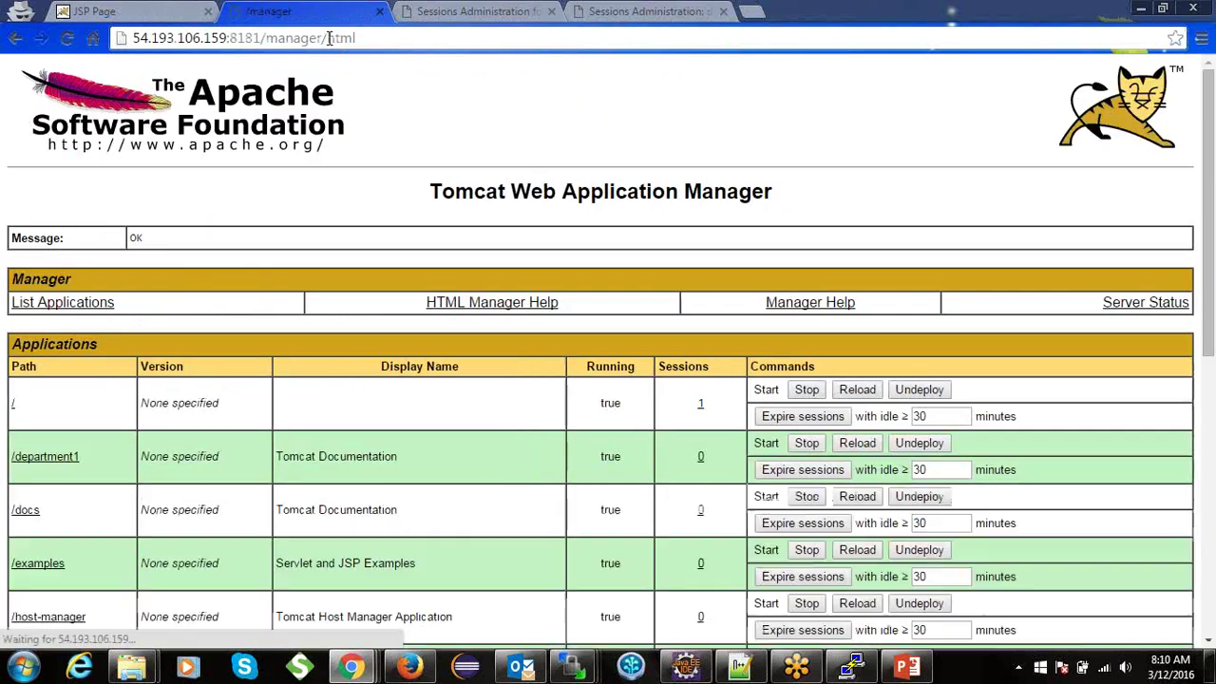
Reload the port 8282 sessions page, which now returns 403 Access Denied.
{"action": "left_click", "coordinate": [503, 11]}
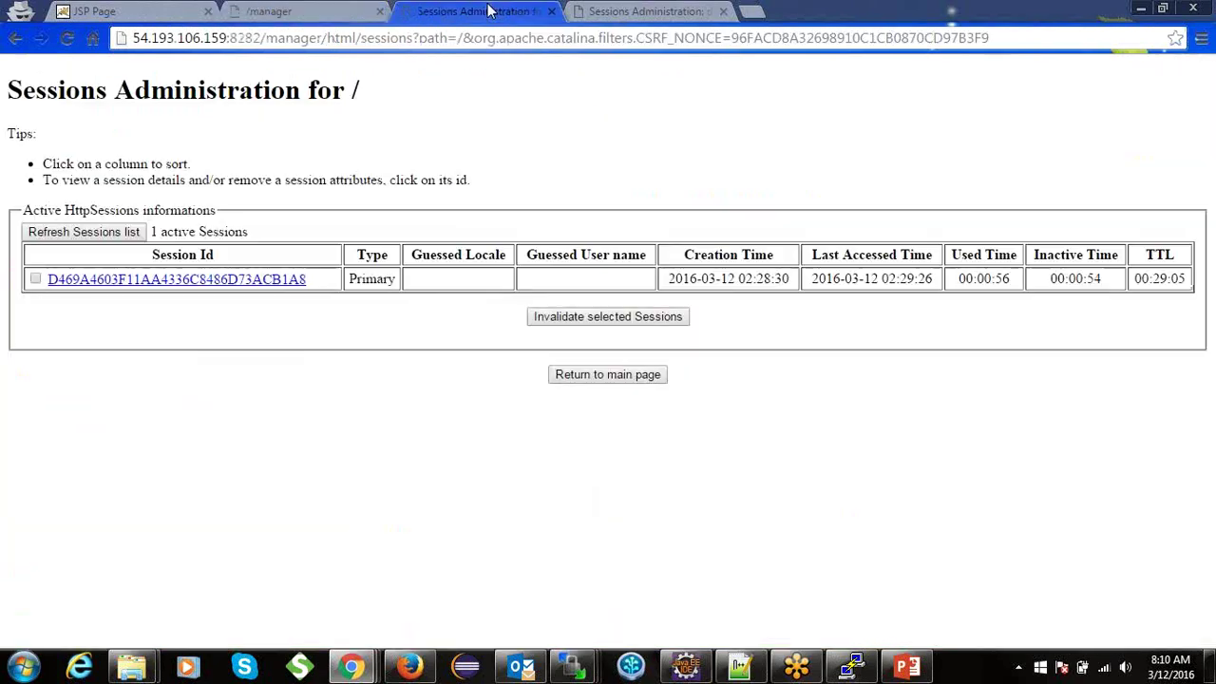
{"action": "left_click", "coordinate": [328, 38]}
{"action": "left_click", "coordinate": [328, 38]}
{"action": "key", "text": "shift+End"}
{"action": "key", "text": "Return"}
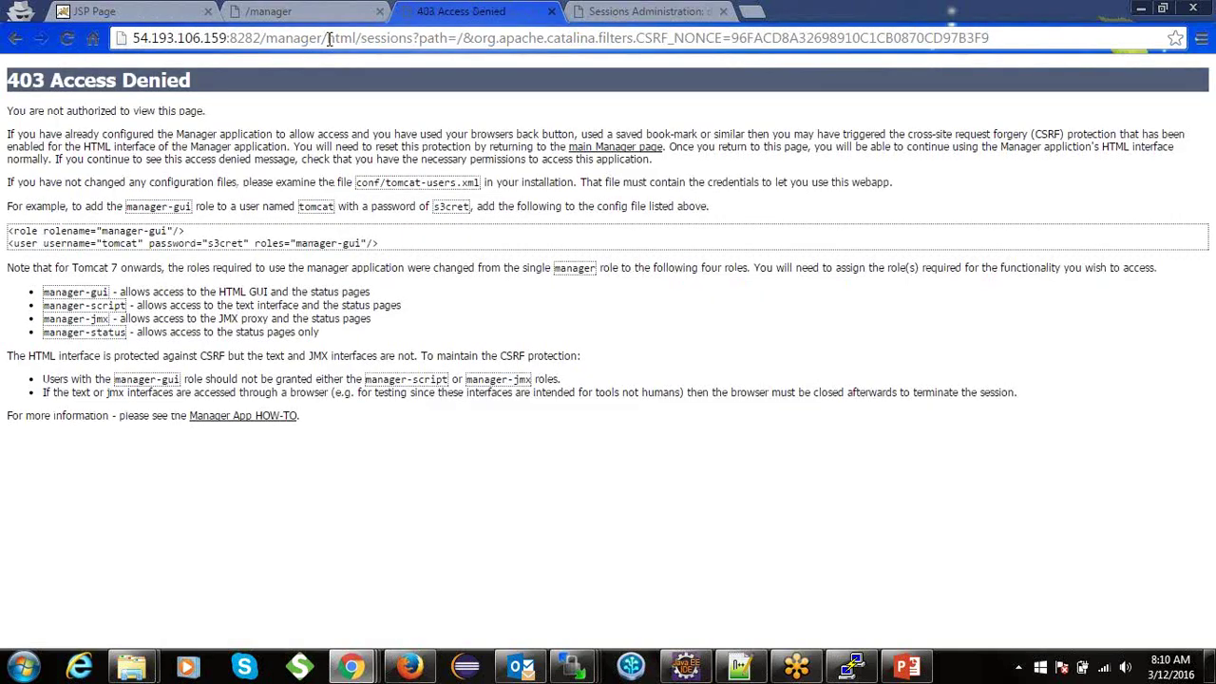
{"action": "left_click", "coordinate": [328, 38]}
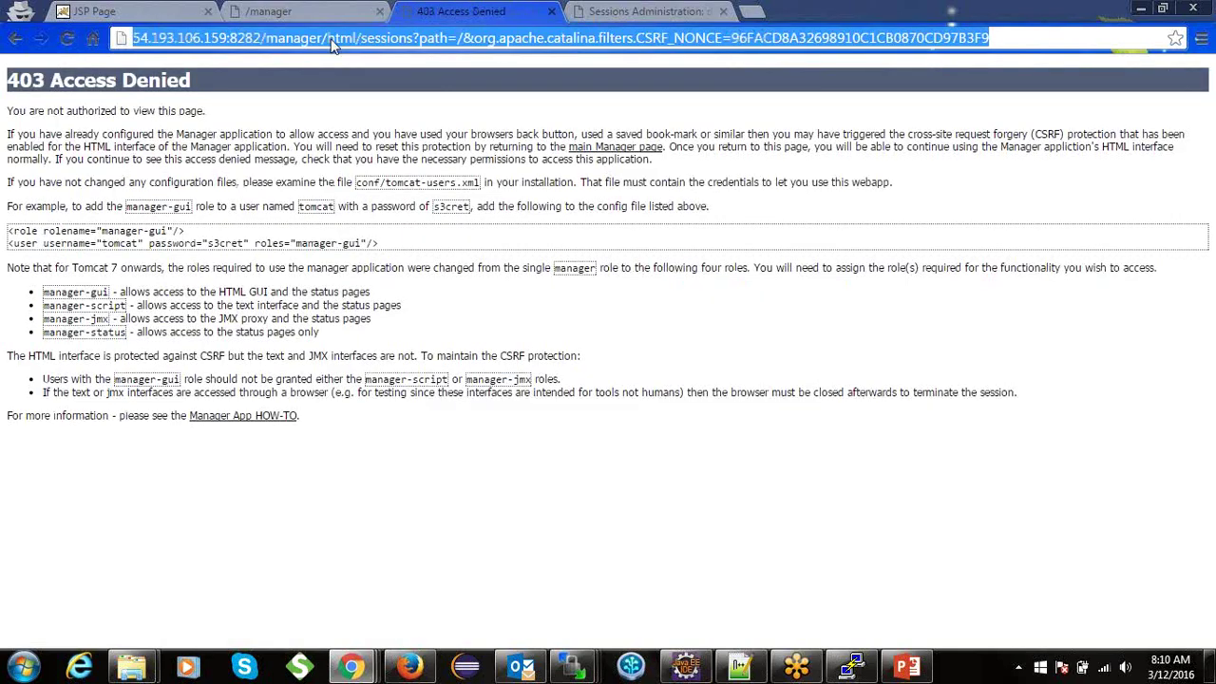
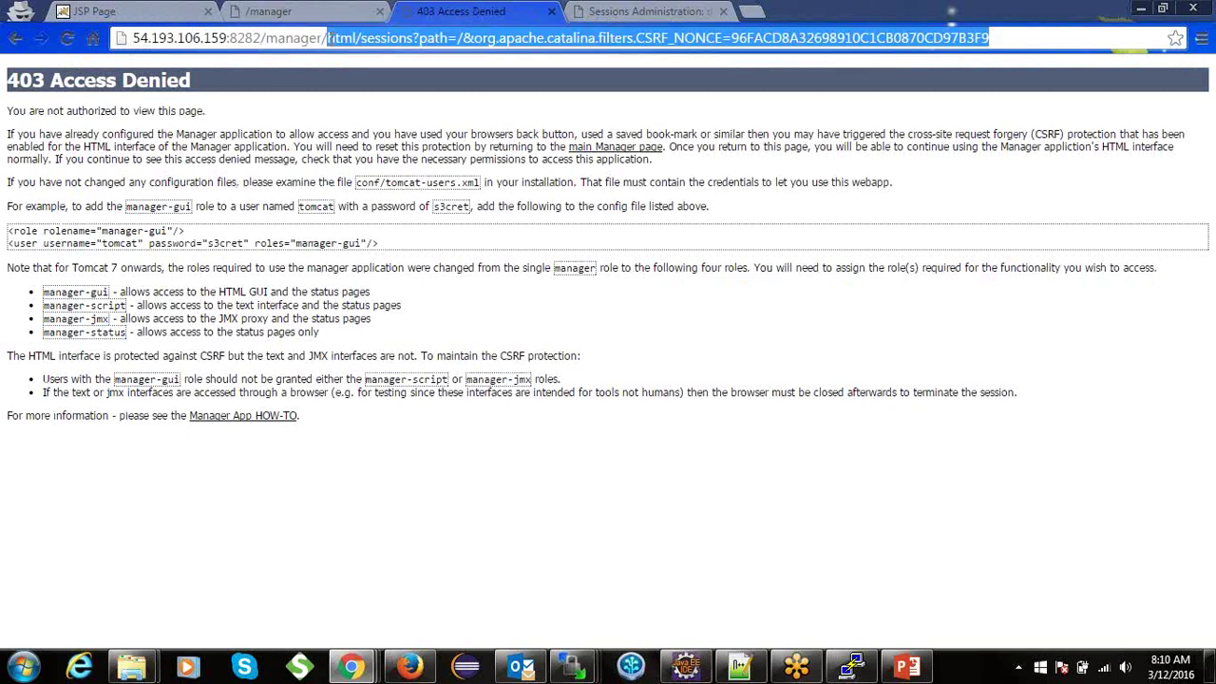
Trim the 8282 and 8383 addresses to load the Tomcat Manager home pages.
{"action": "key", "text": "Delete"}
{"action": "key", "text": "Return"}
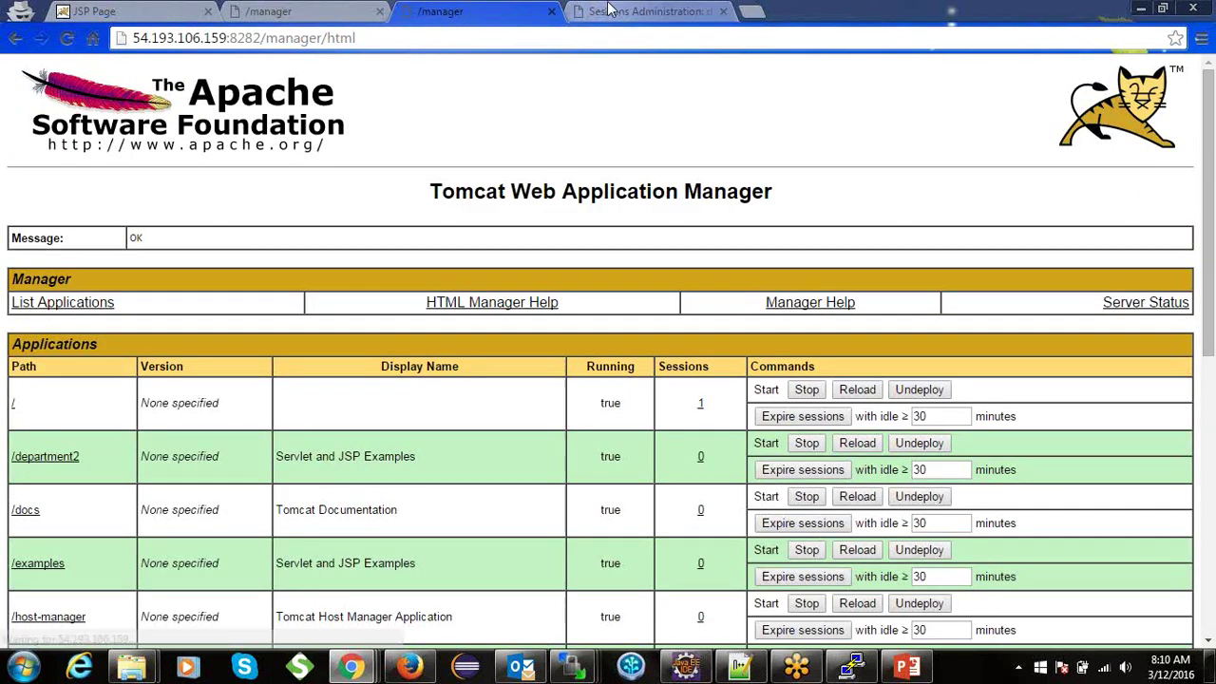
{"action": "left_click", "coordinate": [614, 11]}
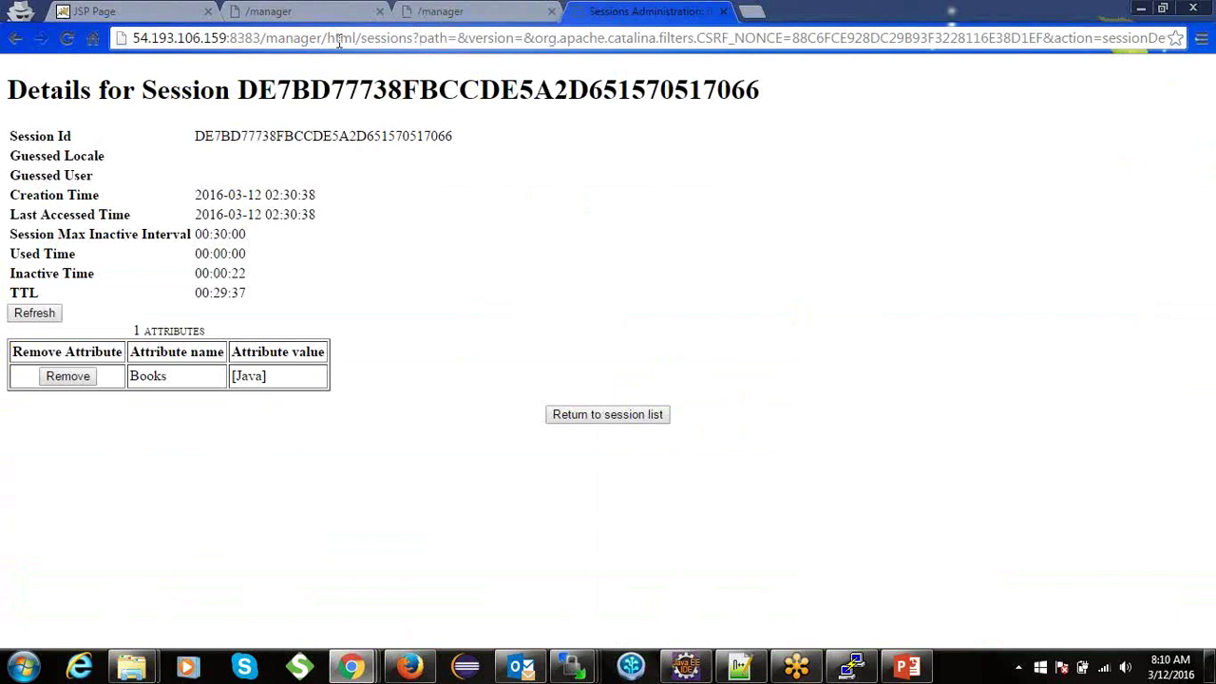
{"action": "left_click", "coordinate": [329, 38]}
{"action": "left_click", "coordinate": [329, 38]}
{"action": "key", "text": "shift+End"}
{"action": "key", "text": "BackSpace"}
{"action": "key", "text": "Return"}
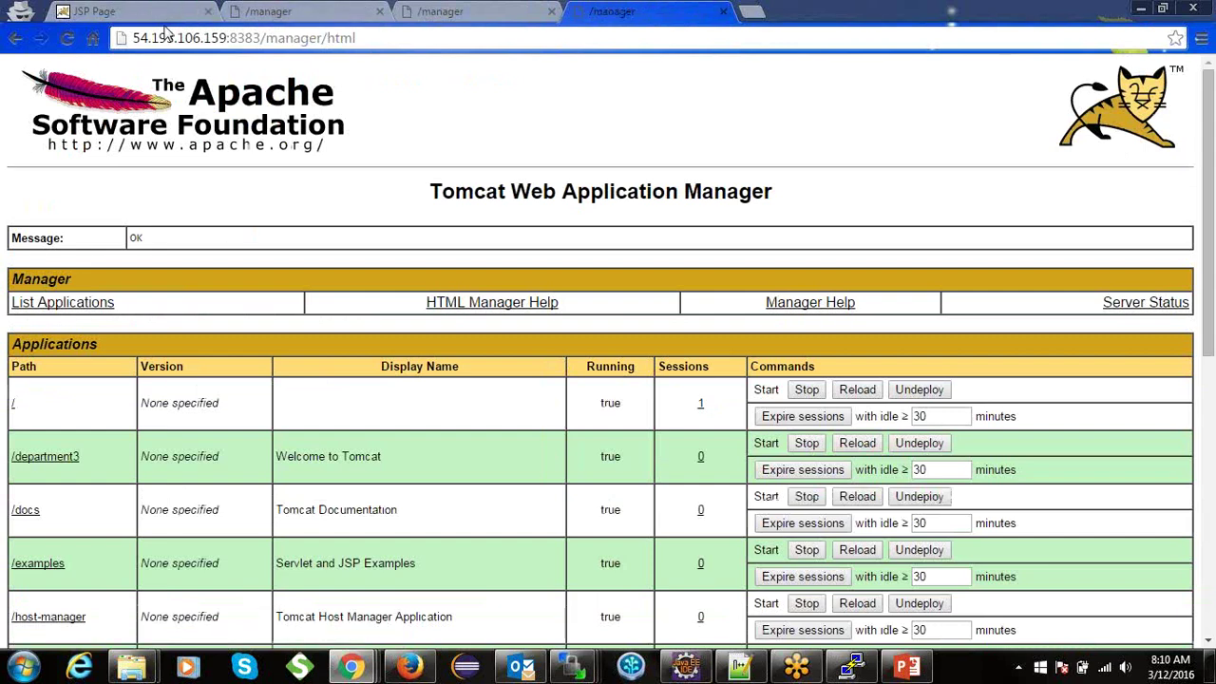
On 8383, open the root app's cart session: Primary, holding three C++ books.
{"action": "left_click", "coordinate": [68, 39]}
{"action": "left_click", "coordinate": [131, 17]}
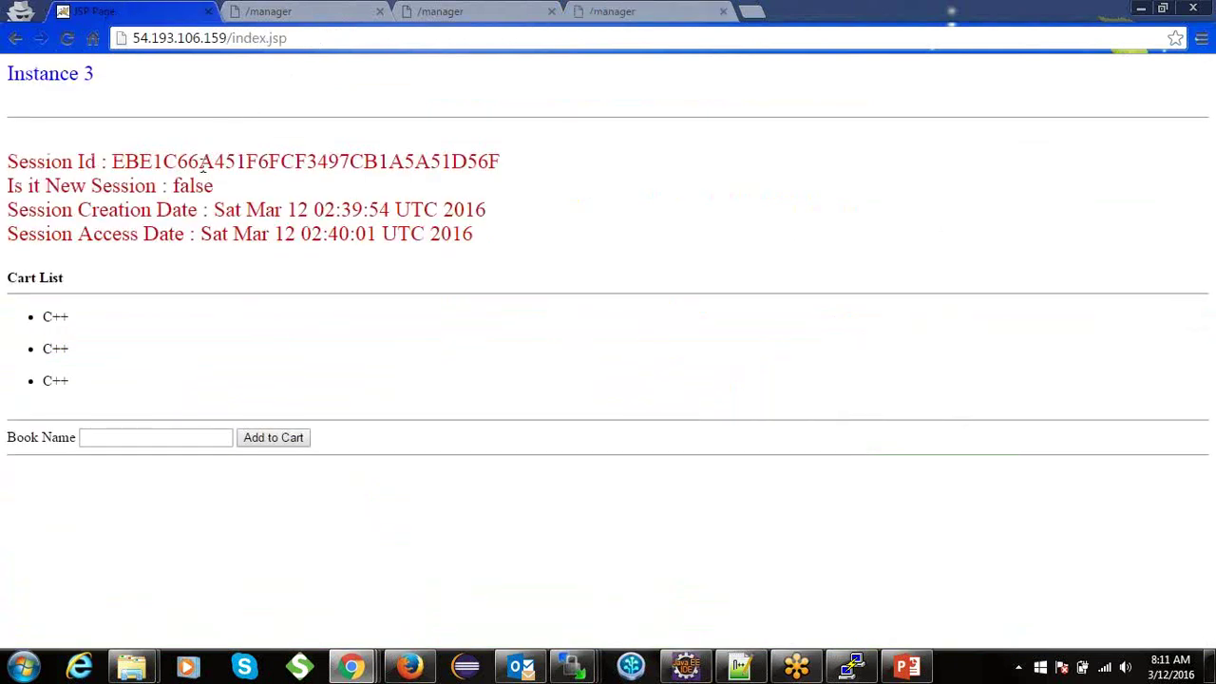
{"action": "left_click", "coordinate": [627, 9]}
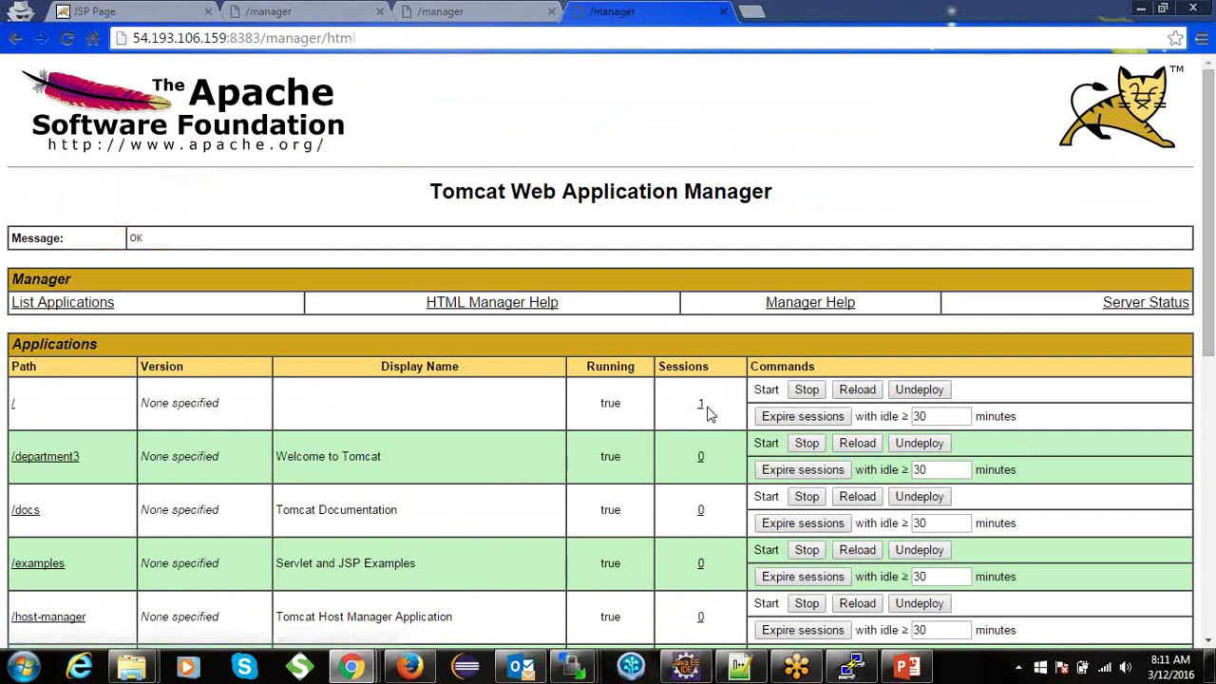
{"action": "left_click", "coordinate": [700, 408]}
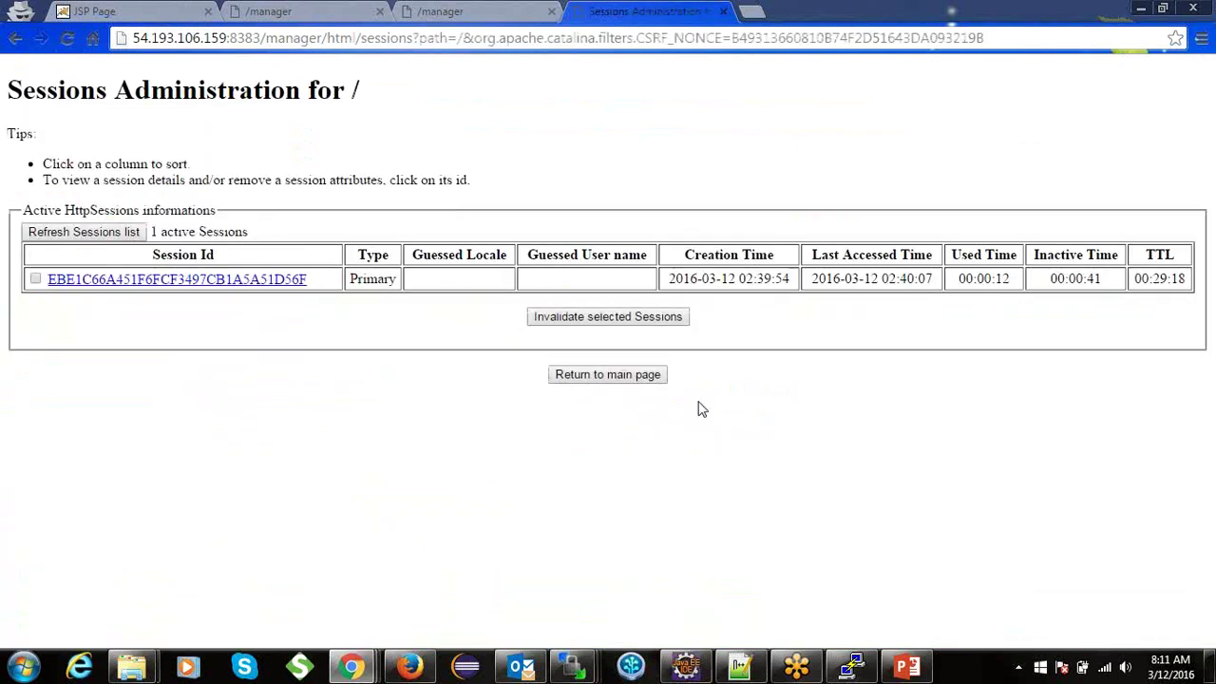
{"action": "left_click", "coordinate": [195, 285]}
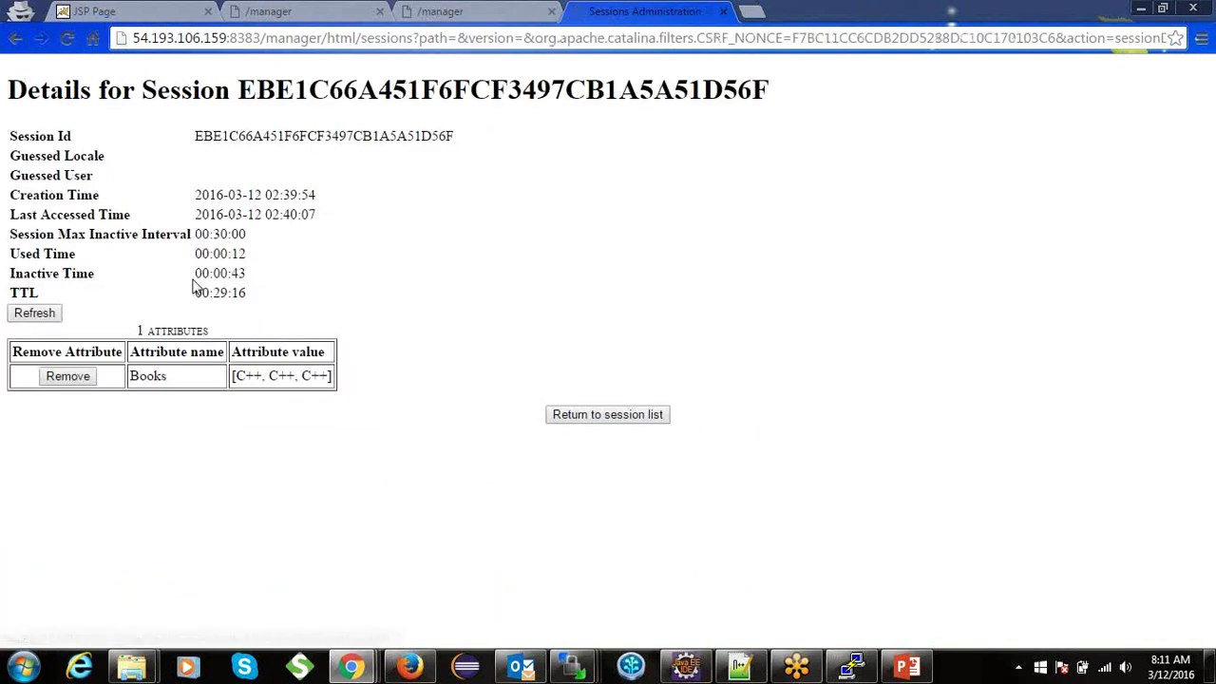
{"action": "left_click", "coordinate": [172, 13]}
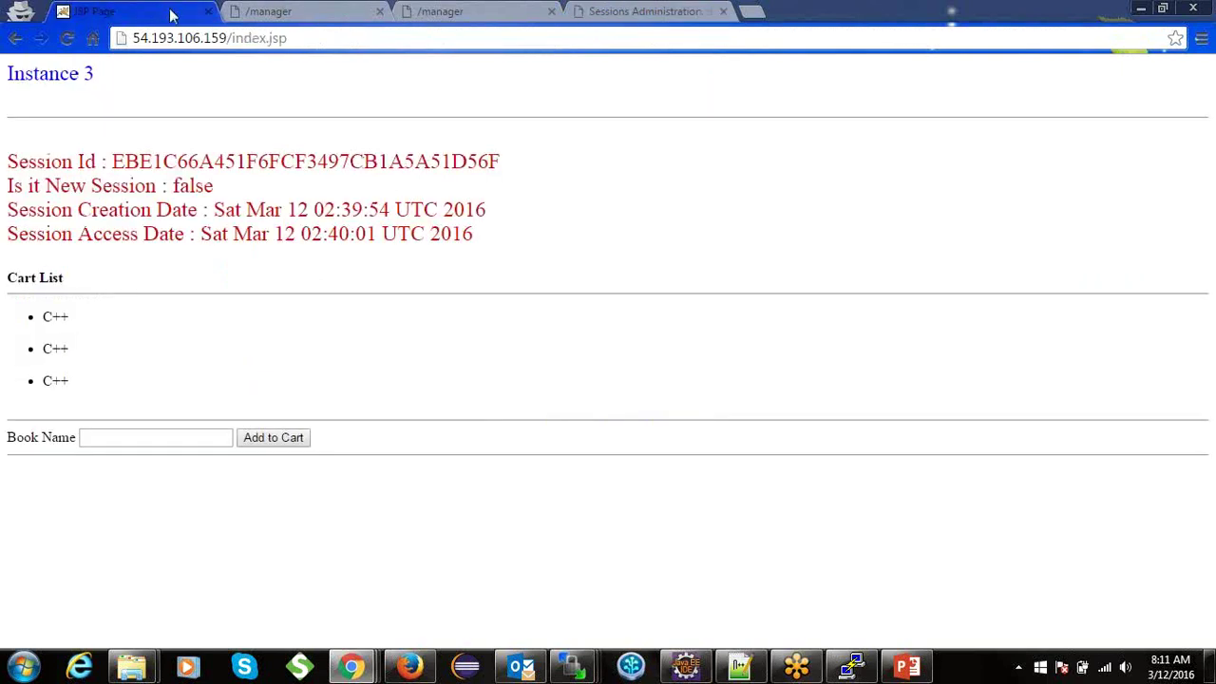
Add the book Java to the shopping cart from the Book Name suggestions.
{"action": "left_click", "coordinate": [164, 437]}
{"action": "left_click", "coordinate": [152, 437]}
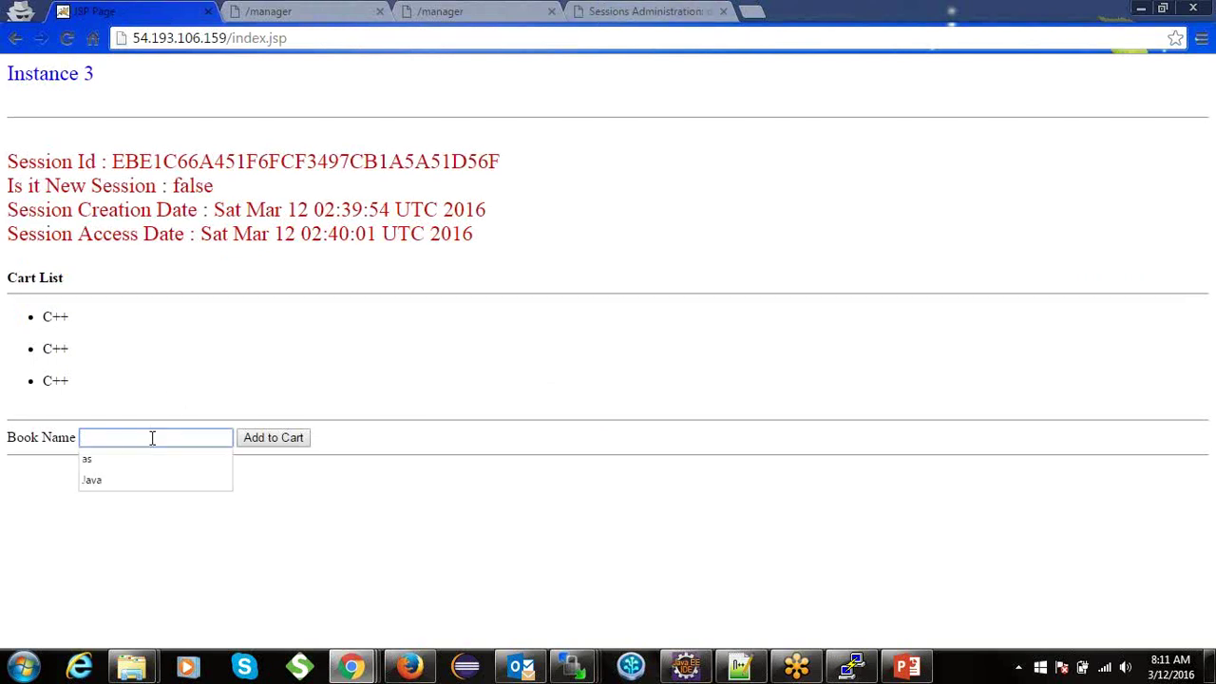
{"action": "left_click", "coordinate": [100, 481]}
{"action": "left_click", "coordinate": [255, 444]}
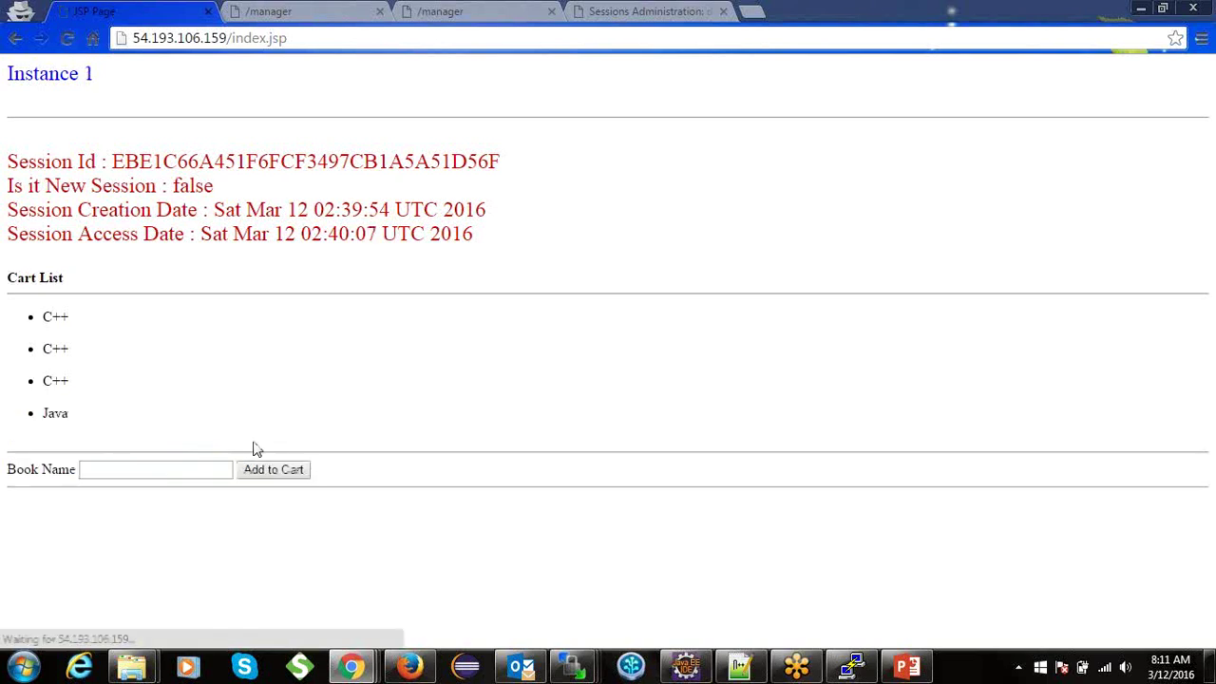
Add the book Oracle to the cart, then return to the 8383 session details.
{"action": "left_click", "coordinate": [184, 464]}
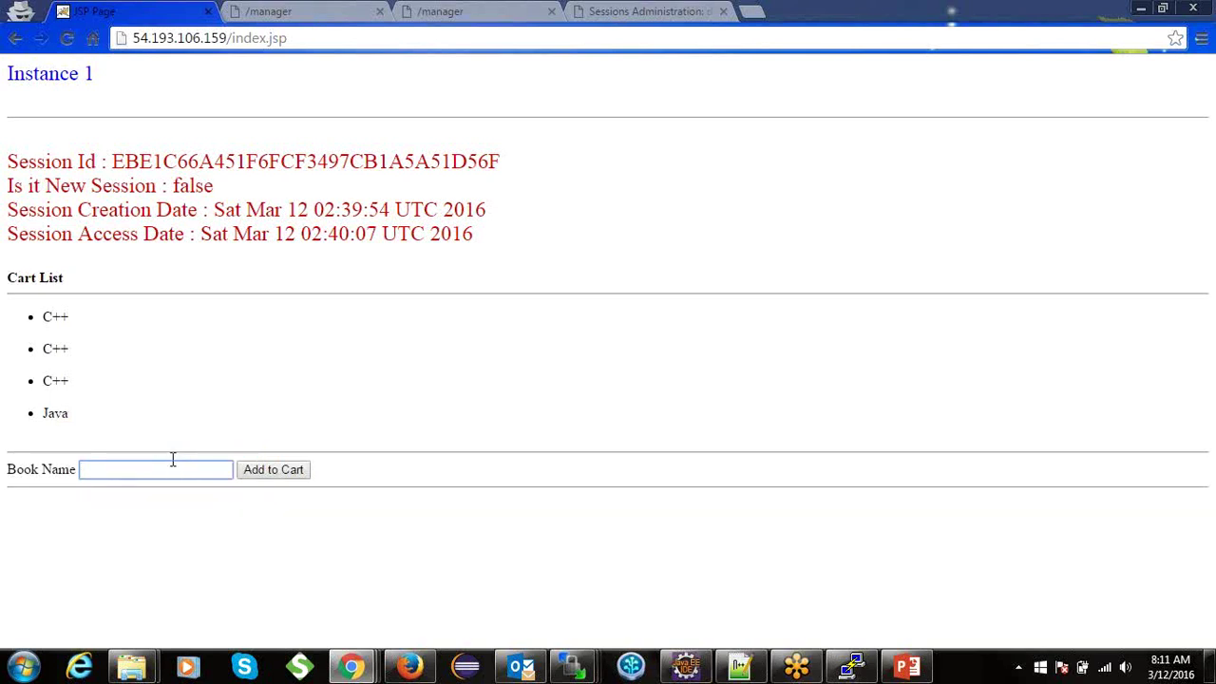
{"action": "left_click", "coordinate": [168, 470]}
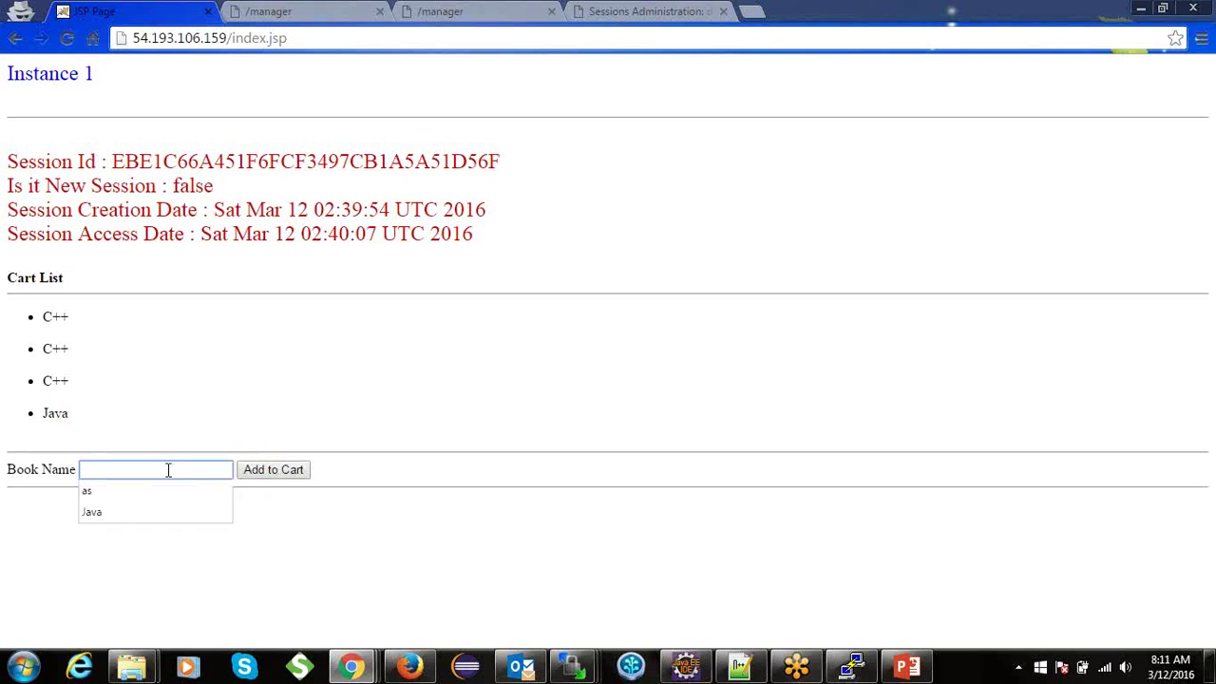
{"action": "type", "text": "Oracle"}
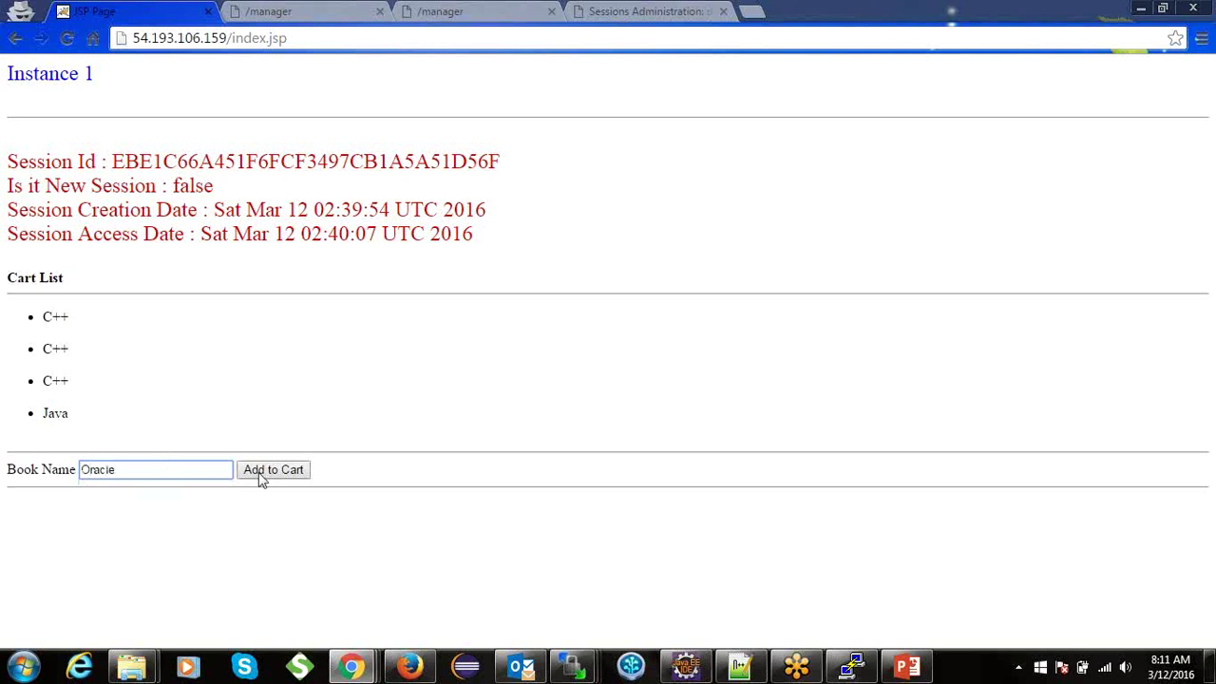
{"action": "left_click", "coordinate": [268, 469]}
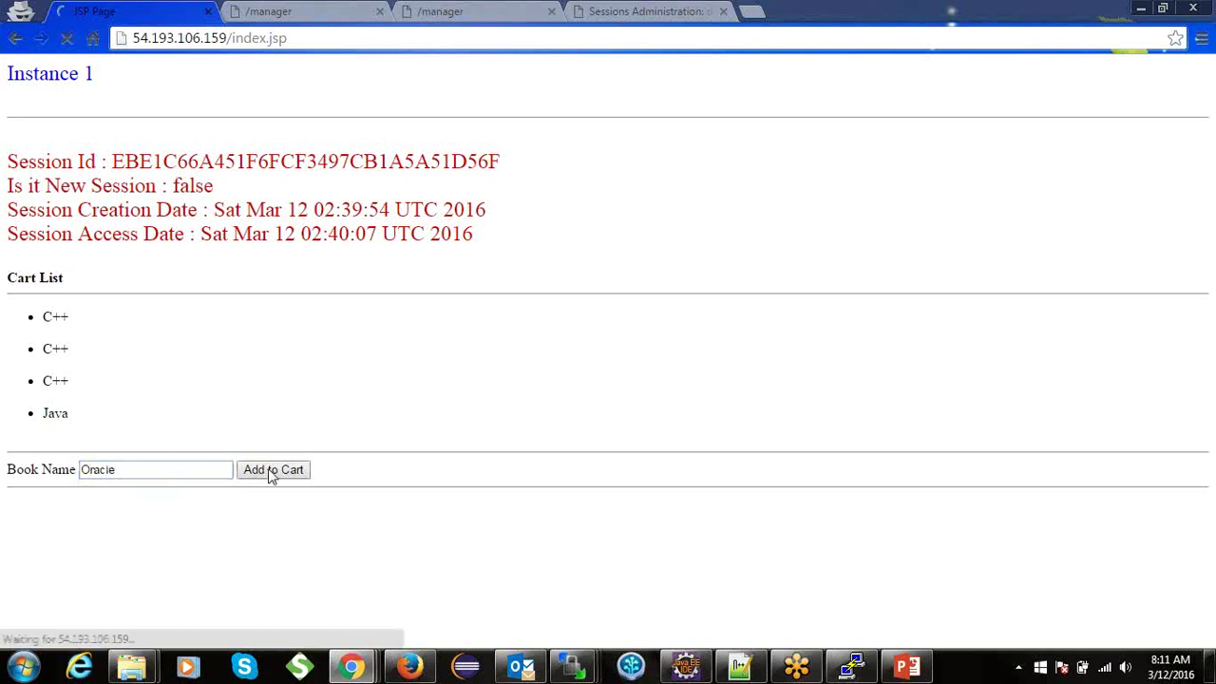
{"action": "left_click", "coordinate": [628, 12]}
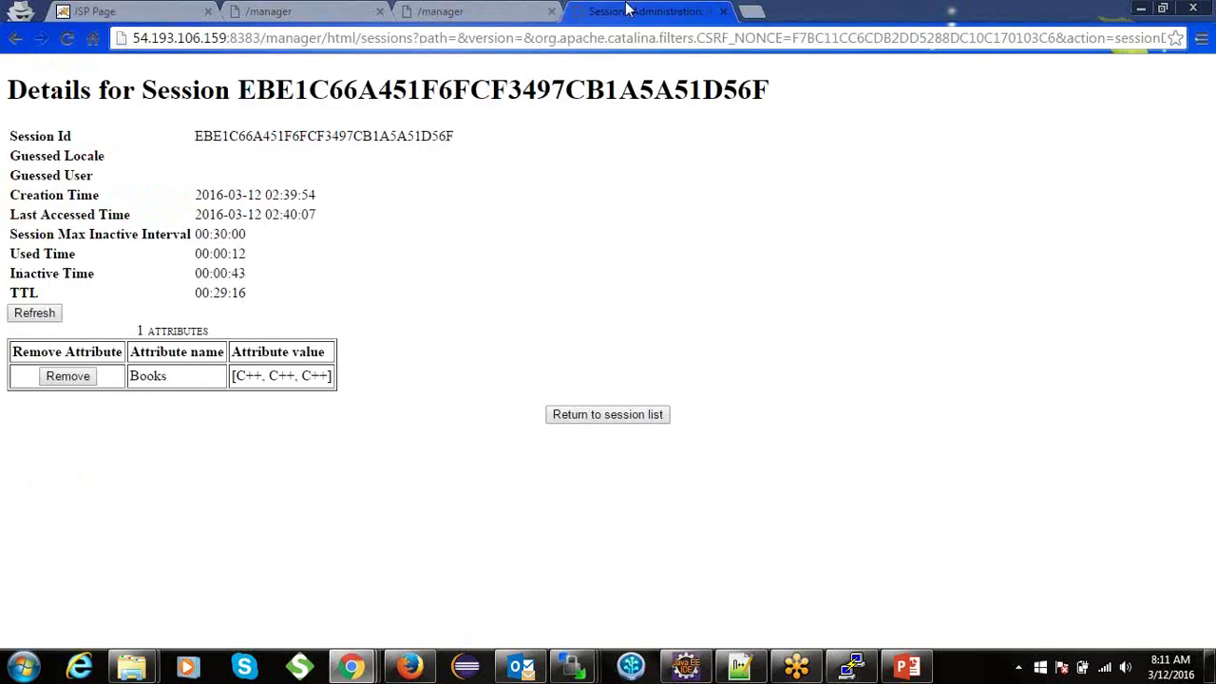
Refresh the 8383 session details and open the cart session on port 8282.
{"action": "left_click", "coordinate": [26, 317]}
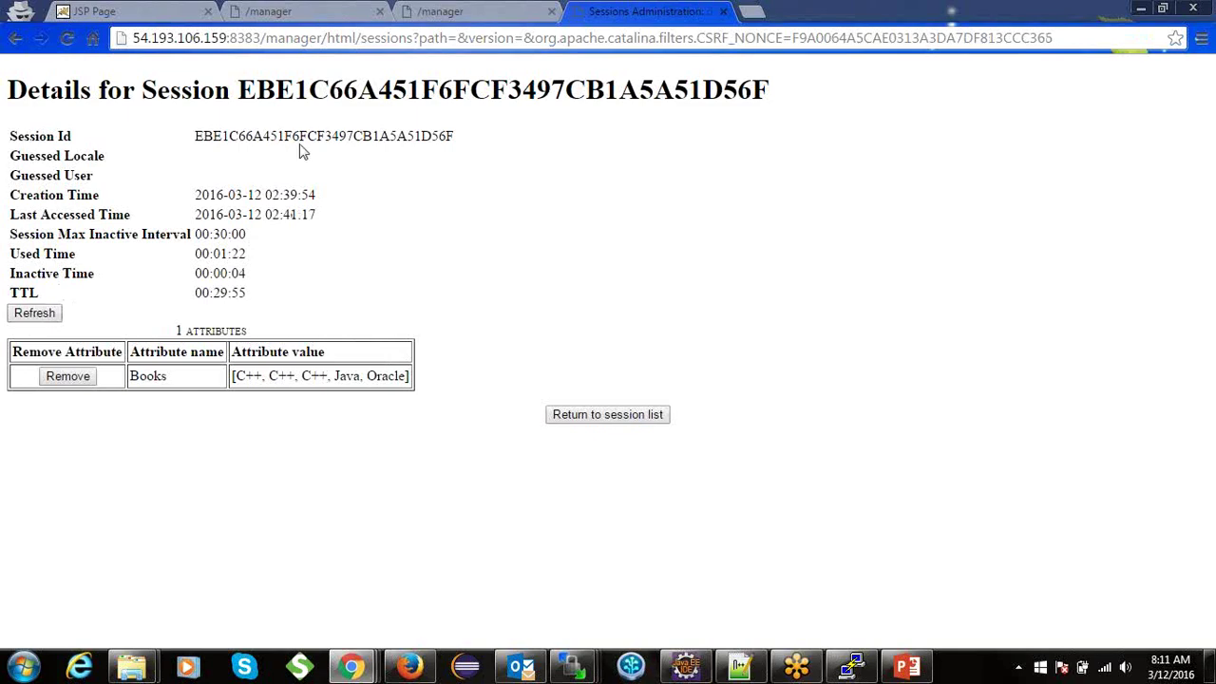
{"action": "left_click", "coordinate": [447, 11]}
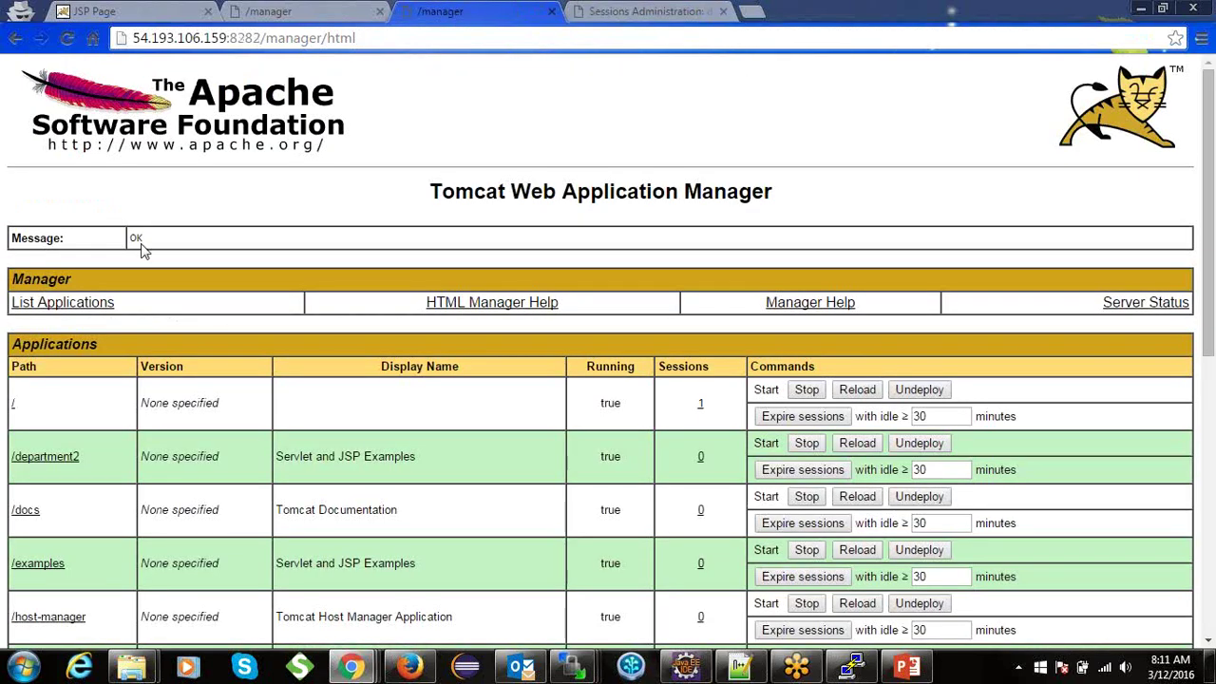
{"action": "left_click", "coordinate": [92, 301]}
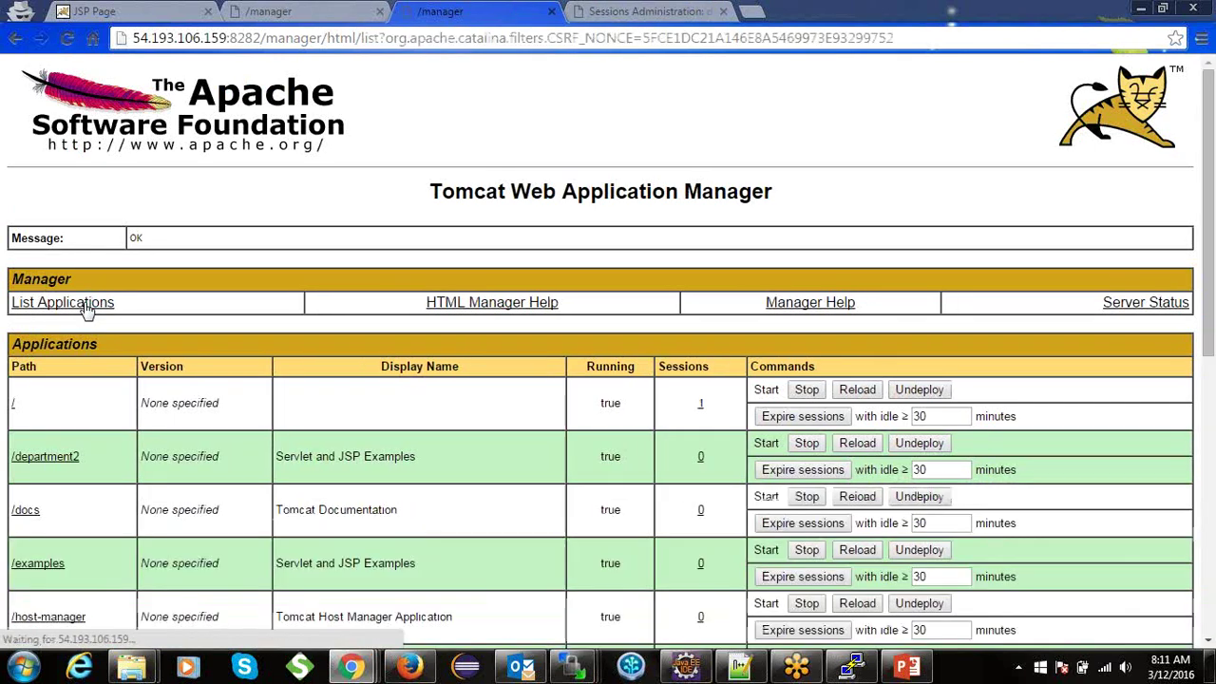
{"action": "left_click", "coordinate": [700, 405]}
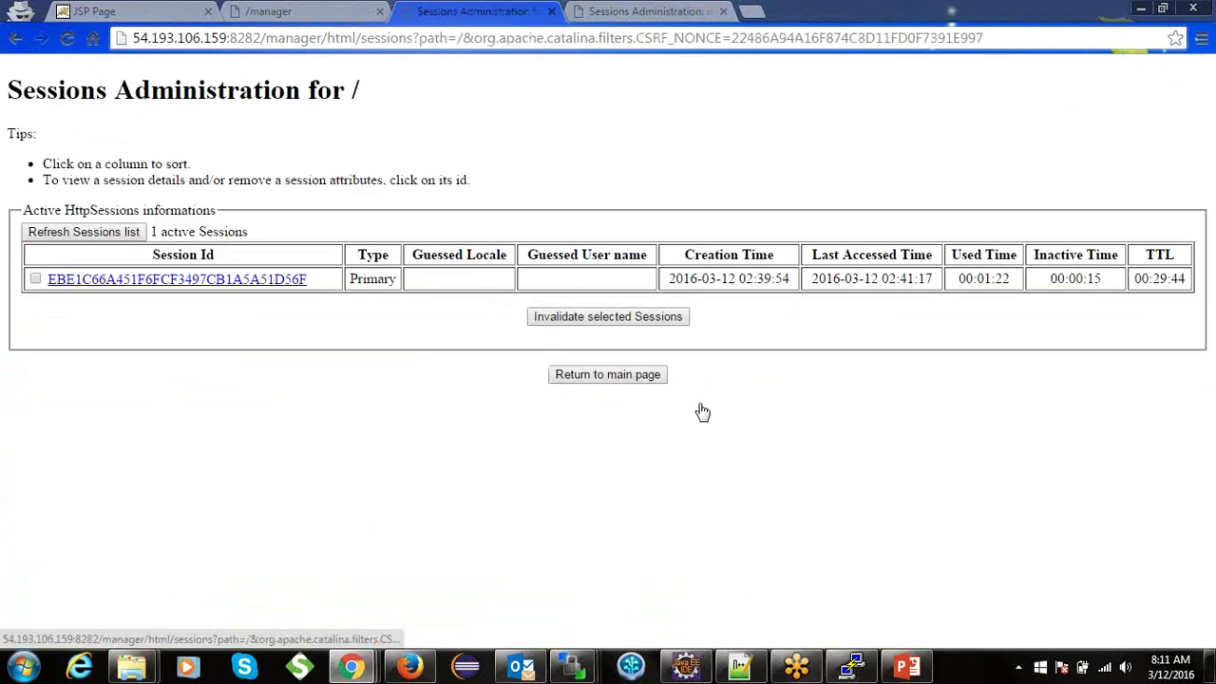
{"action": "left_click", "coordinate": [211, 281]}
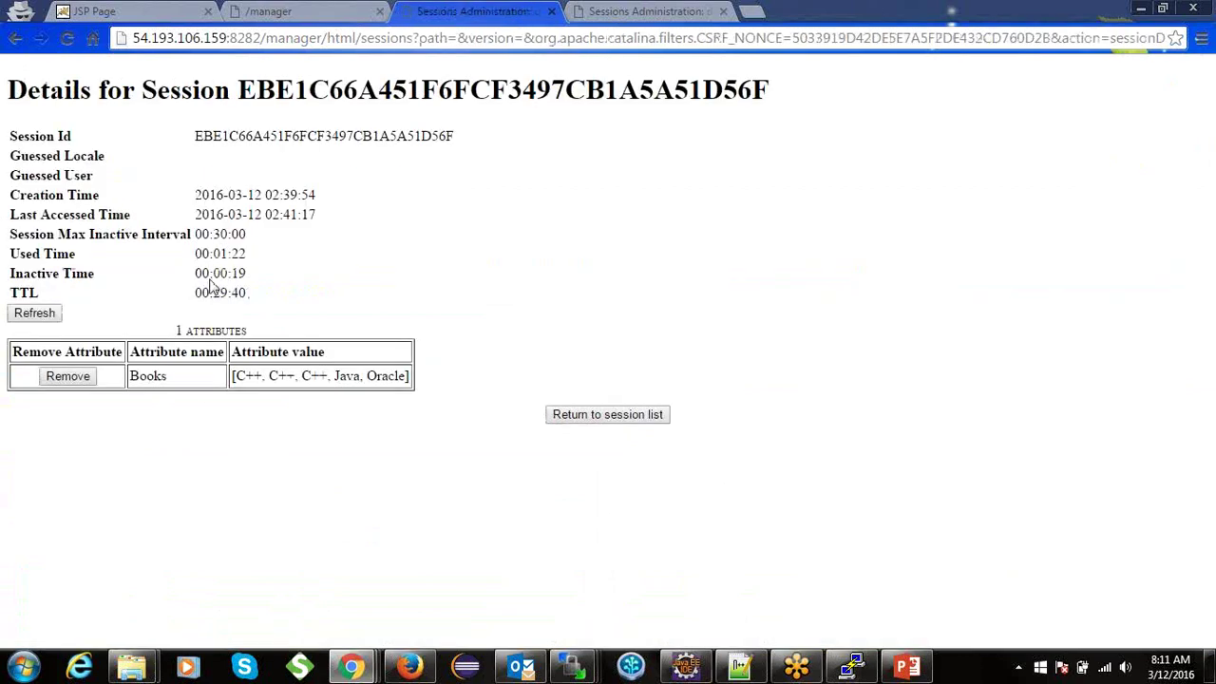
Open and refresh the cart's Backup session details on port 8181.
{"action": "left_click", "coordinate": [302, 11]}
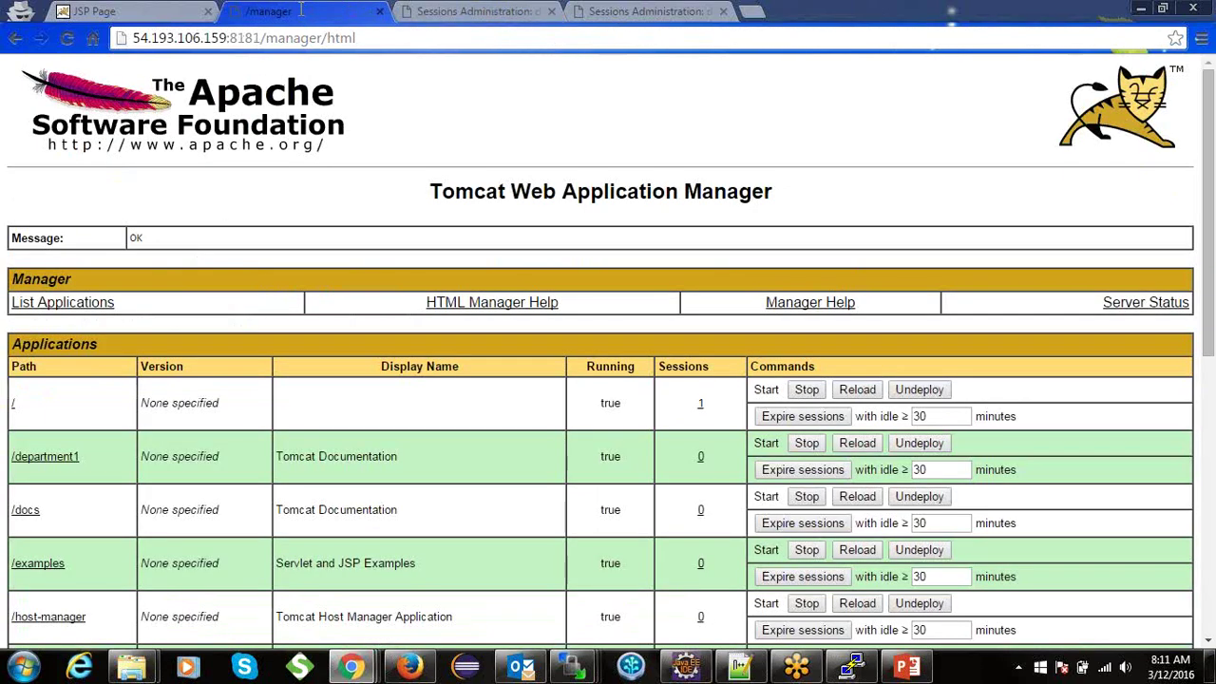
{"action": "left_click", "coordinate": [80, 304]}
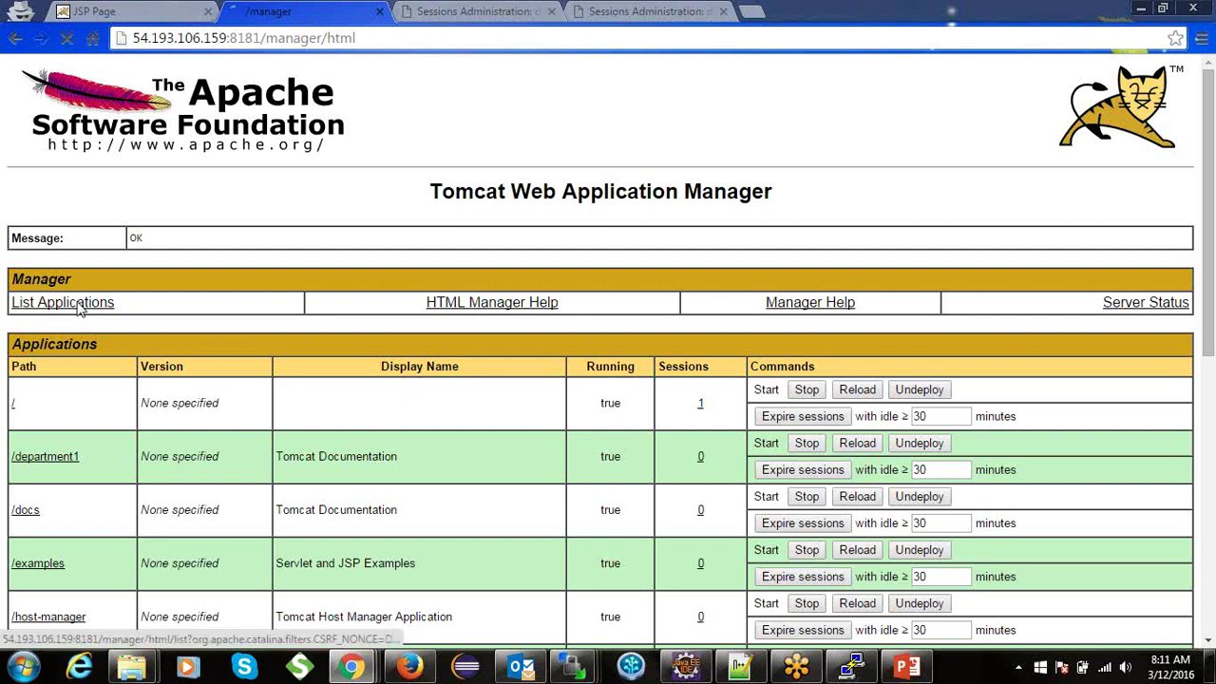
{"action": "left_click", "coordinate": [703, 406]}
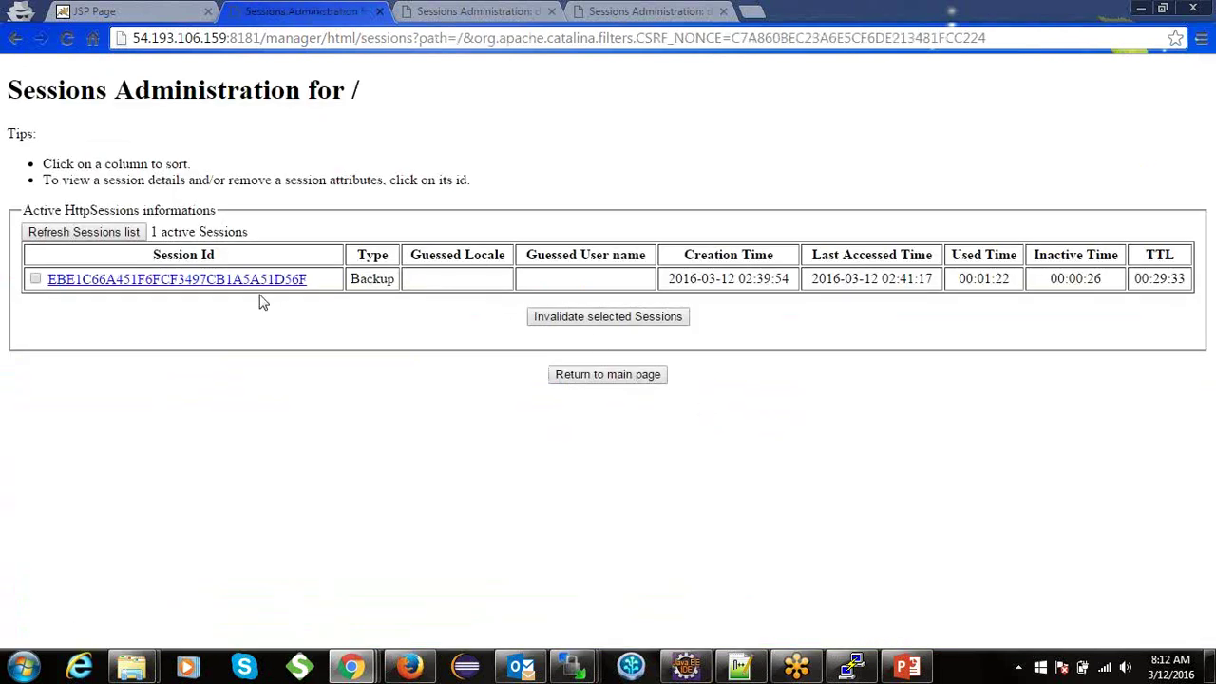
{"action": "left_click", "coordinate": [252, 285]}
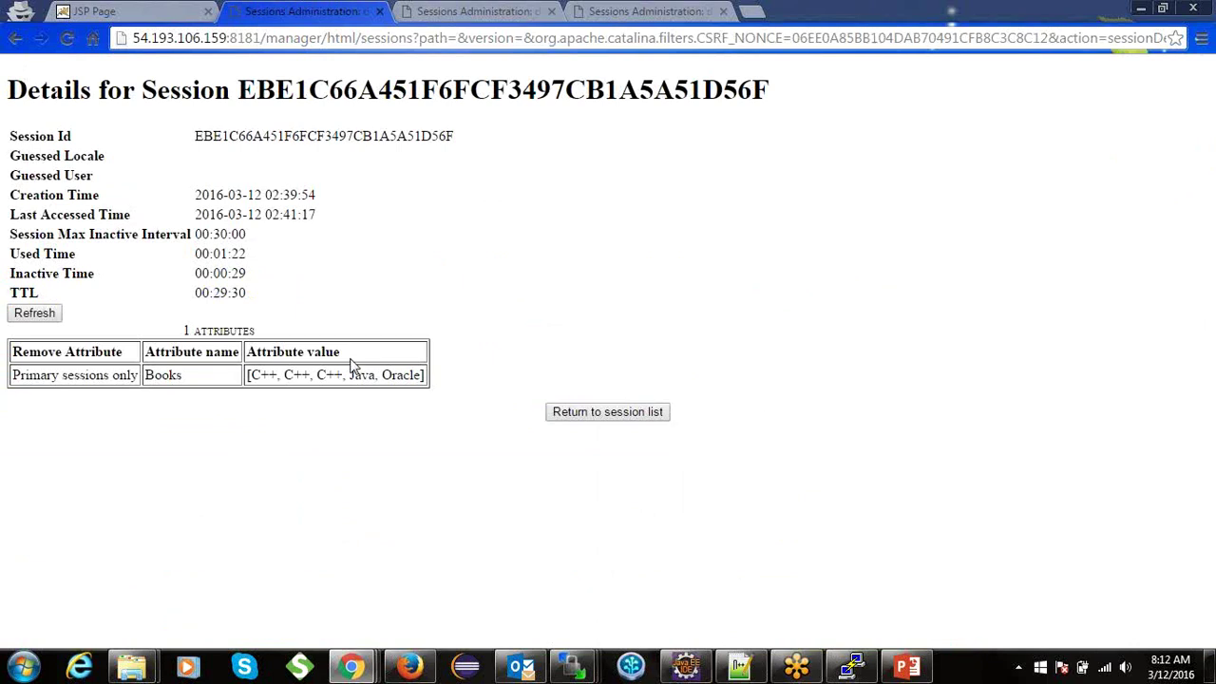
{"action": "left_click", "coordinate": [43, 316]}
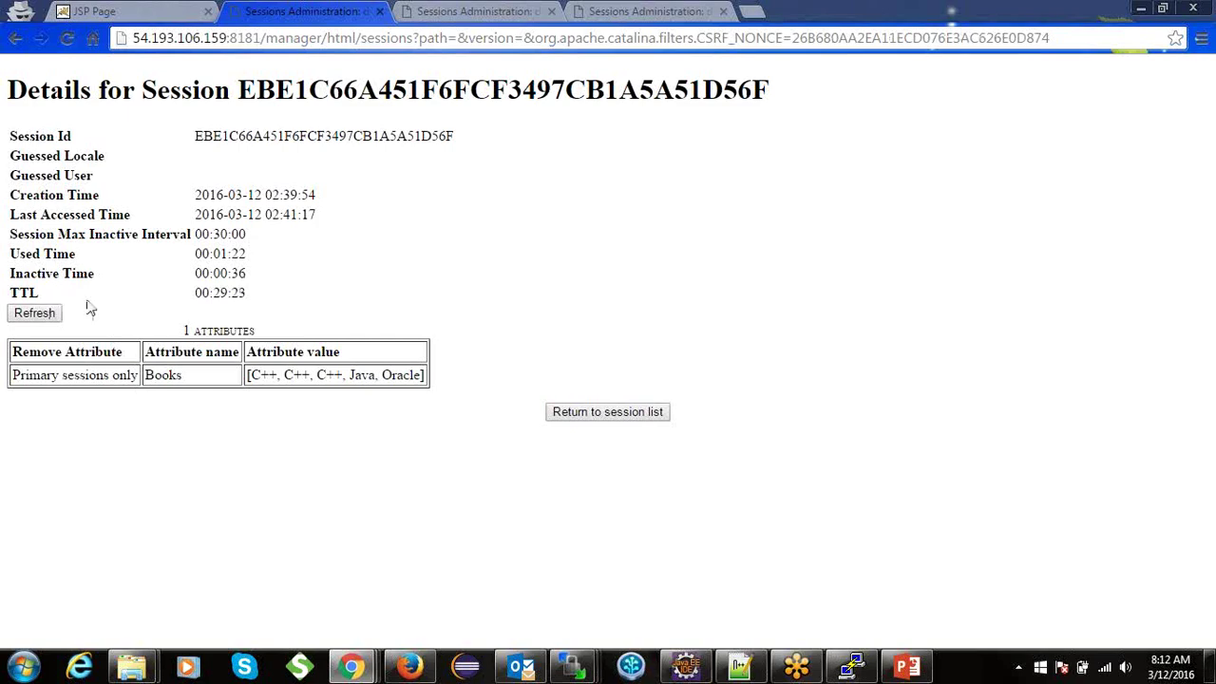
{"action": "left_click", "coordinate": [587, 418]}
{"action": "left_click", "coordinate": [446, 11]}
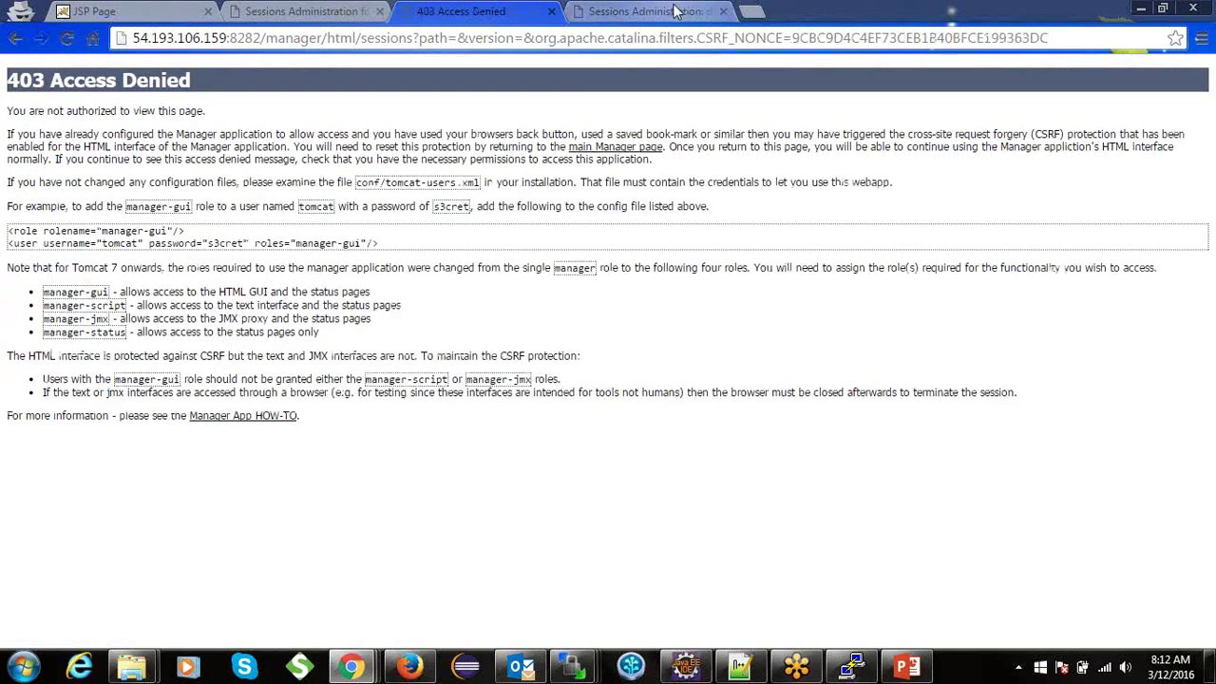
Reload 8282, trim its URL to /manager/html/, and list the root application's sessions.
{"action": "left_click", "coordinate": [68, 38]}
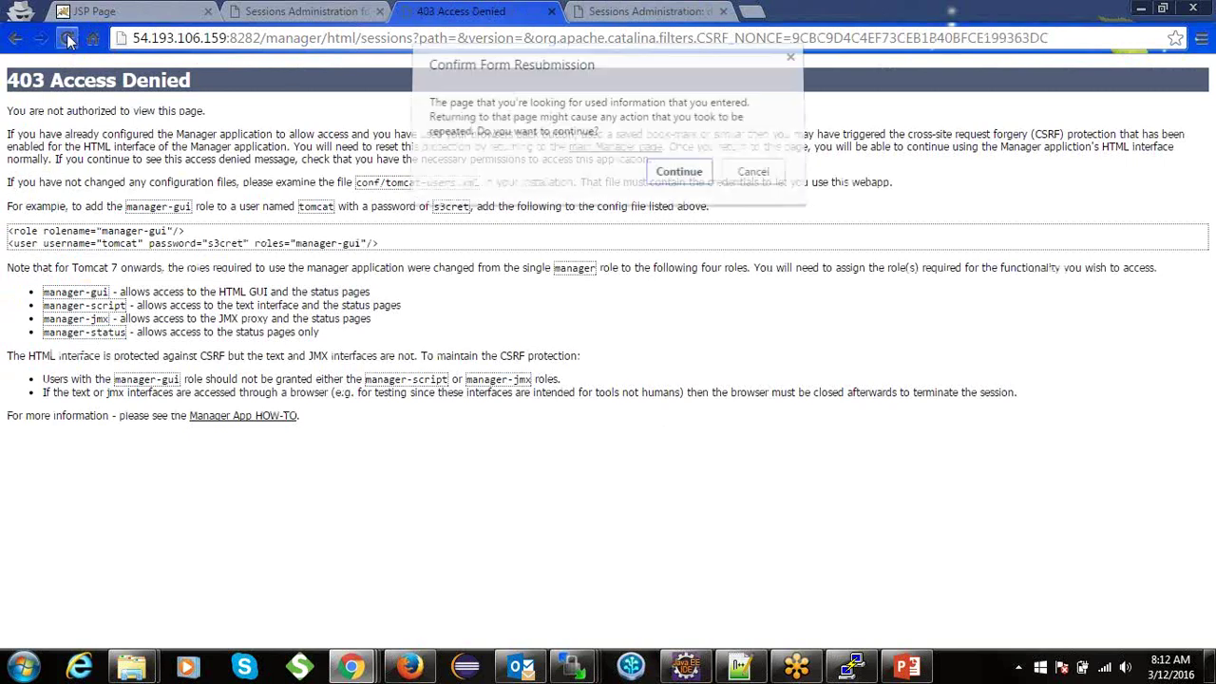
{"action": "left_click", "coordinate": [677, 180]}
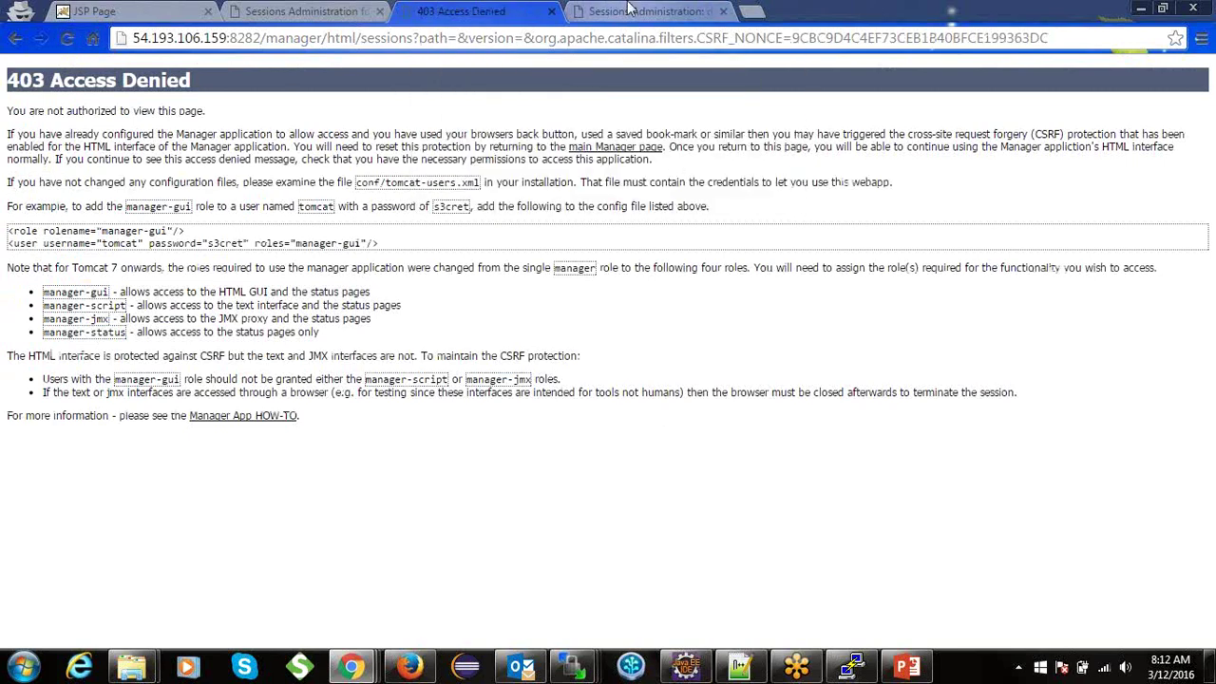
{"action": "left_click", "coordinate": [363, 39]}
{"action": "left_click", "coordinate": [362, 39]}
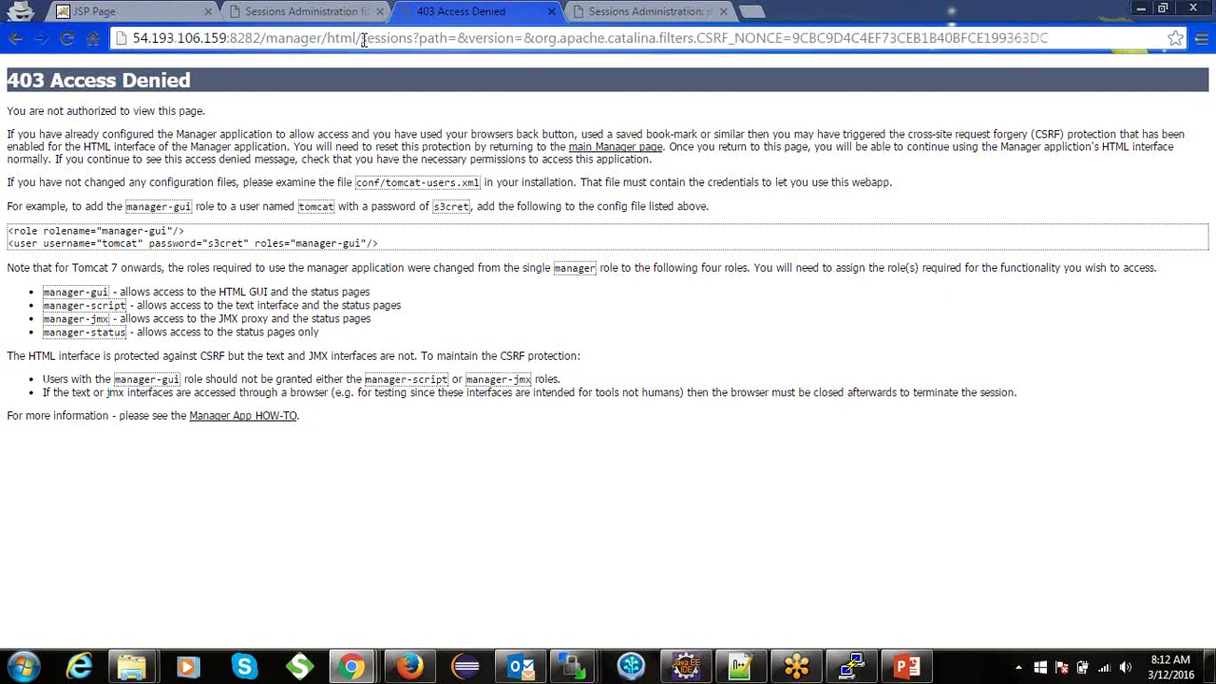
{"action": "key", "text": "shift+End"}
{"action": "key", "text": "BackSpace"}
{"action": "key", "text": "Return"}
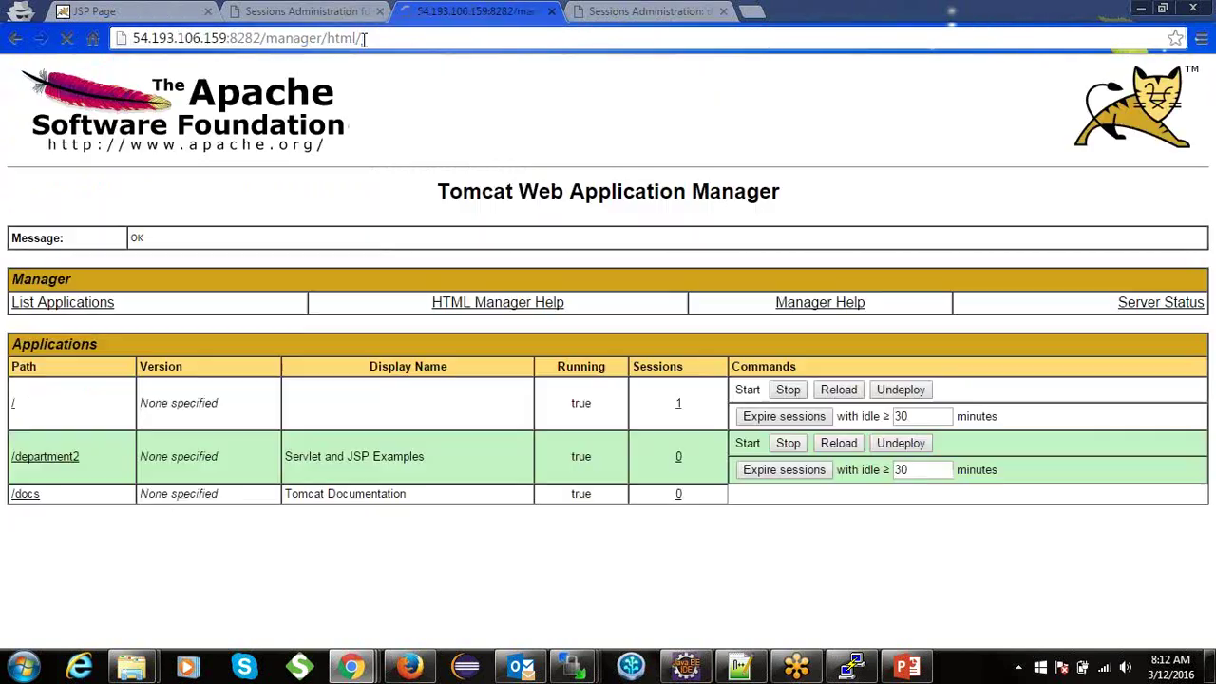
{"action": "left_click", "coordinate": [700, 403]}
Reopen the root application's session list on port 8383 via /manager/html/.
{"action": "left_click", "coordinate": [649, 10]}
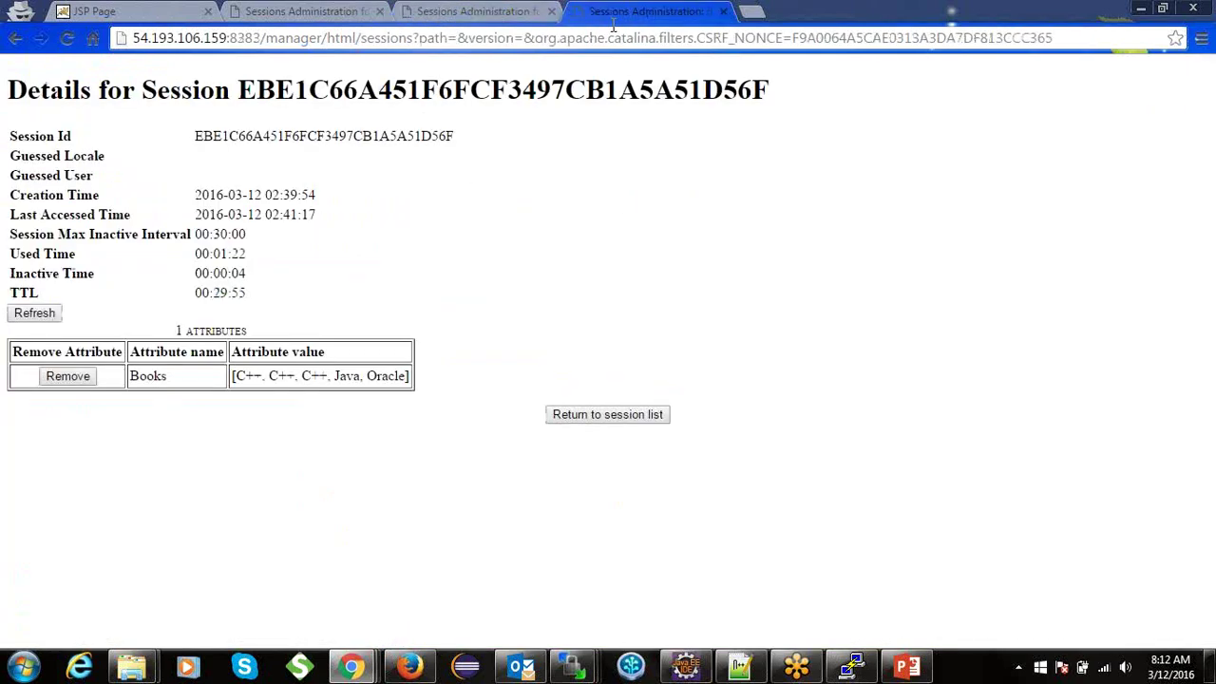
{"action": "left_click", "coordinate": [608, 415]}
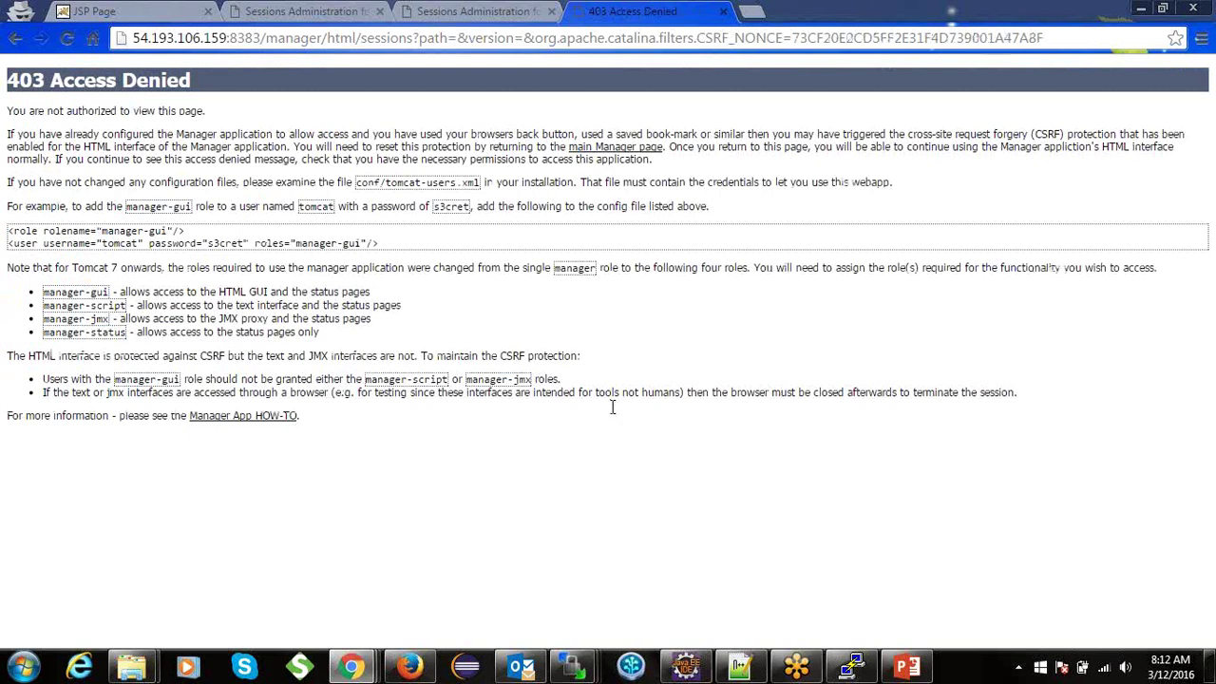
{"action": "left_click", "coordinate": [362, 40]}
{"action": "left_click", "coordinate": [362, 40]}
{"action": "key", "text": "shift+End"}
{"action": "key", "text": "Delete"}
{"action": "key", "text": "Return"}
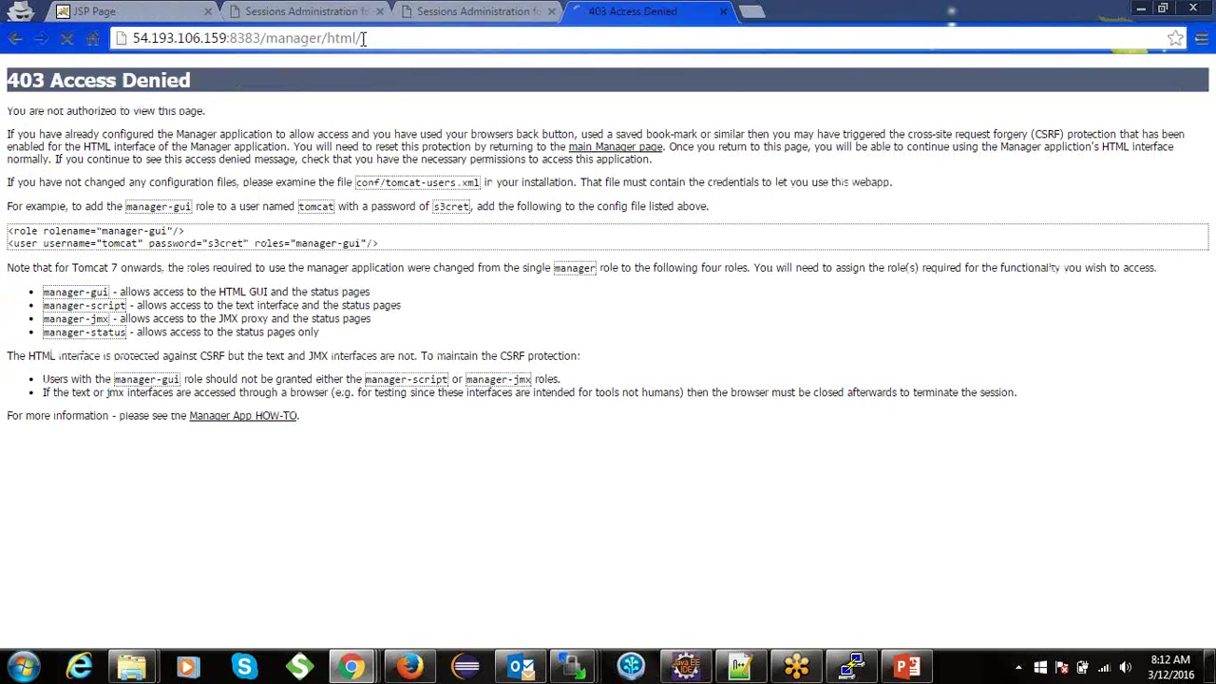
{"action": "left_click", "coordinate": [700, 402]}
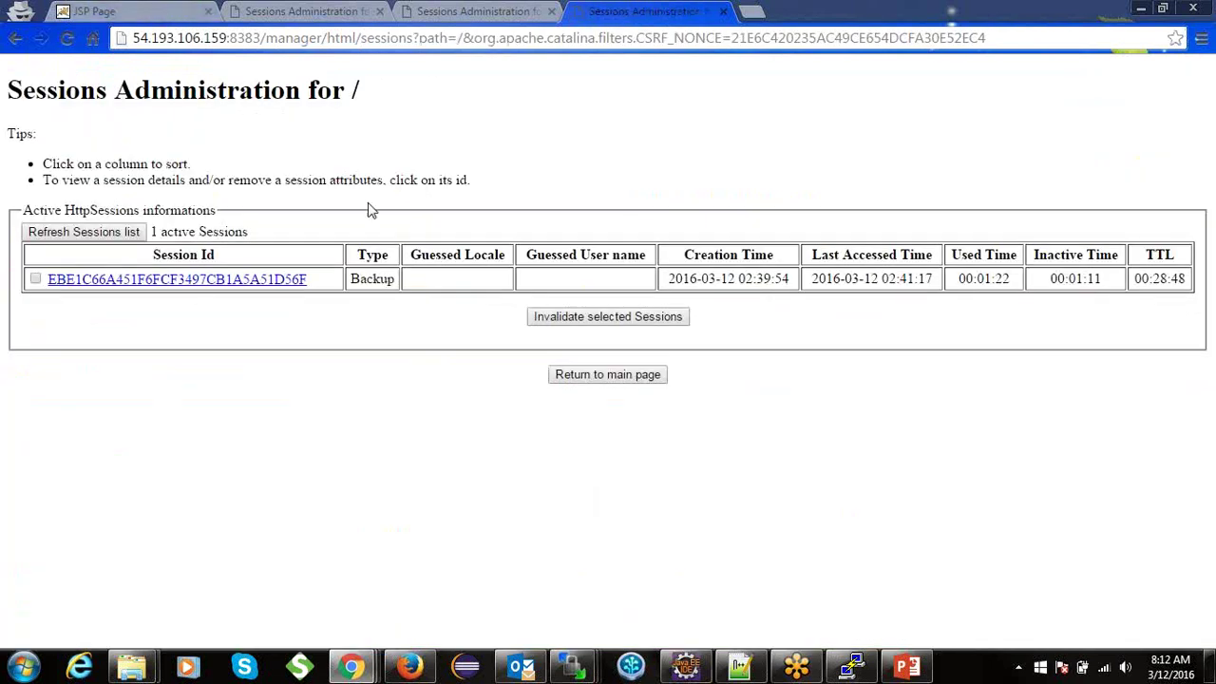
Compare the cart session's Type across the 8181, 8383 and 8282 tabs, sorting by Type.
{"action": "left_click", "coordinate": [105, 12]}
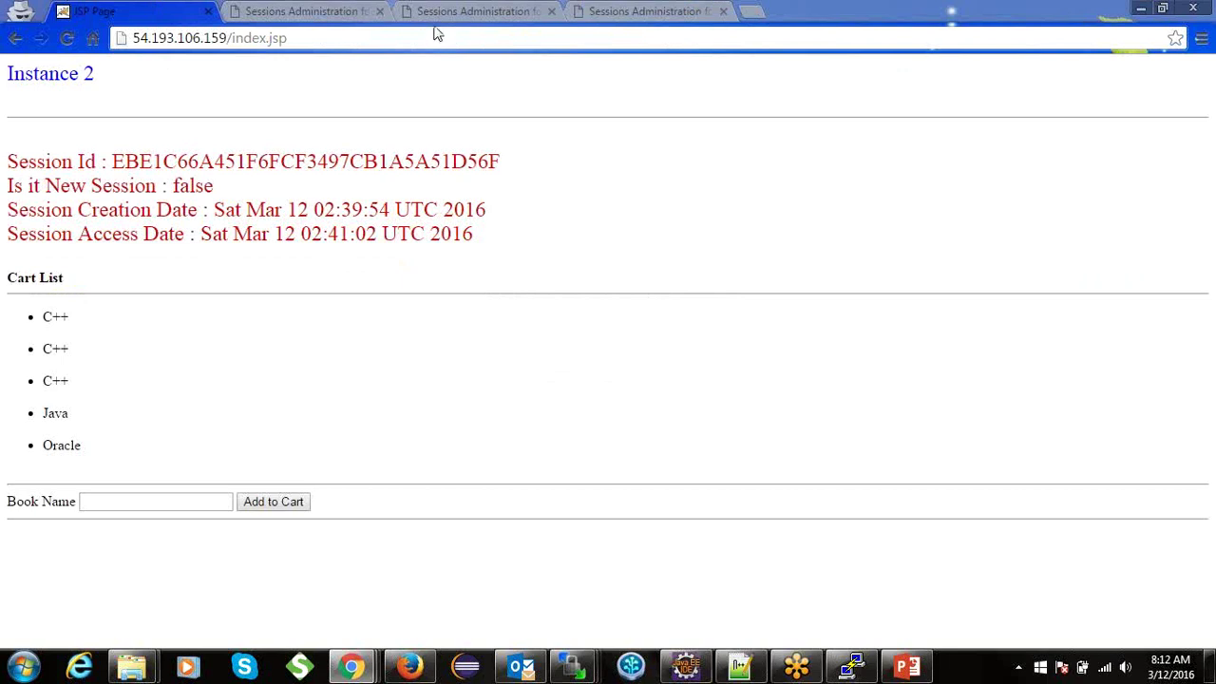
{"action": "left_click", "coordinate": [309, 11]}
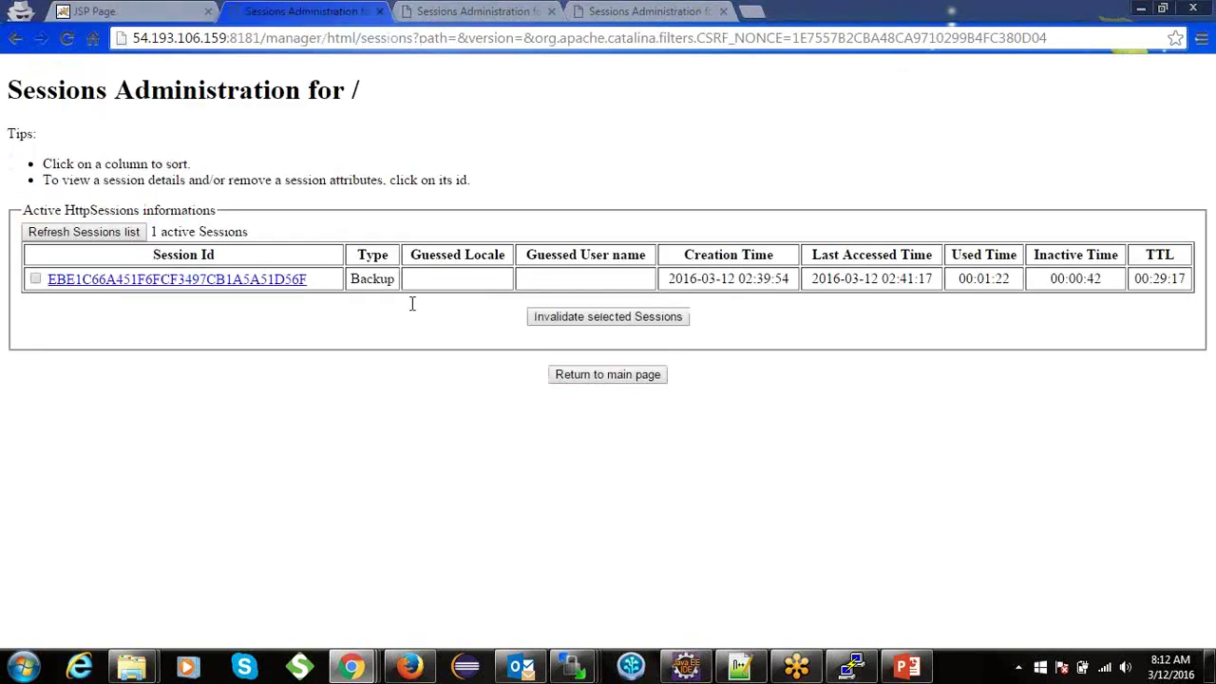
{"action": "left_click", "coordinate": [596, 15]}
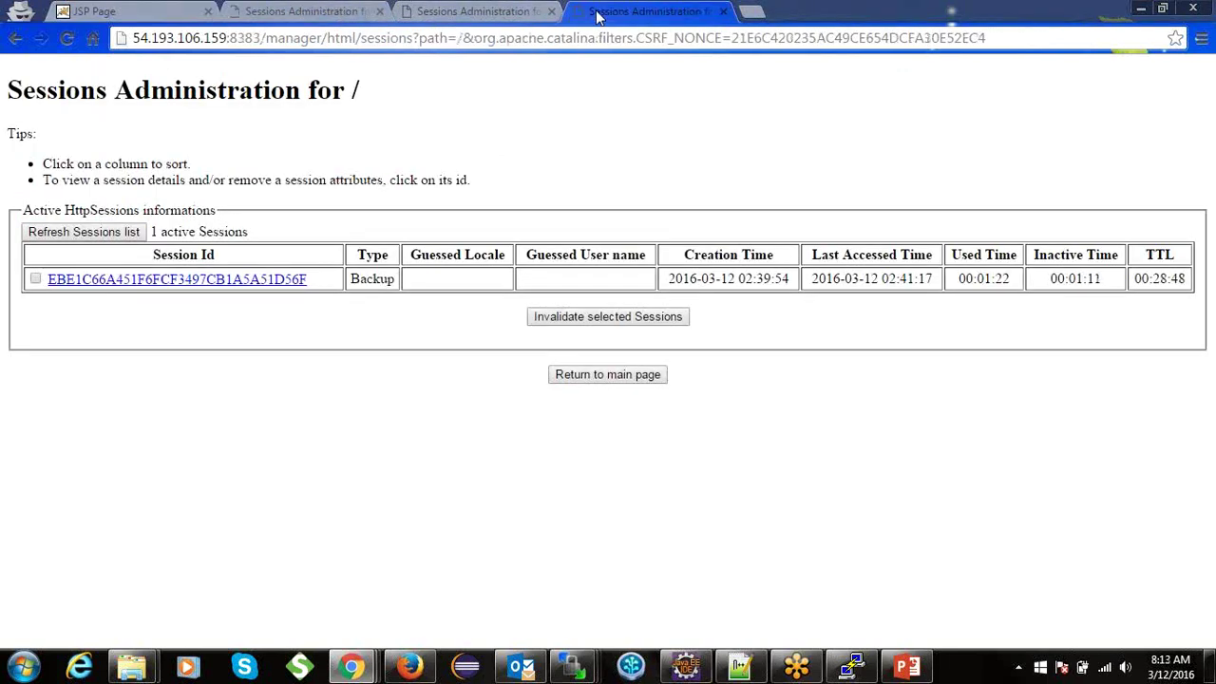
{"action": "left_click", "coordinate": [496, 14]}
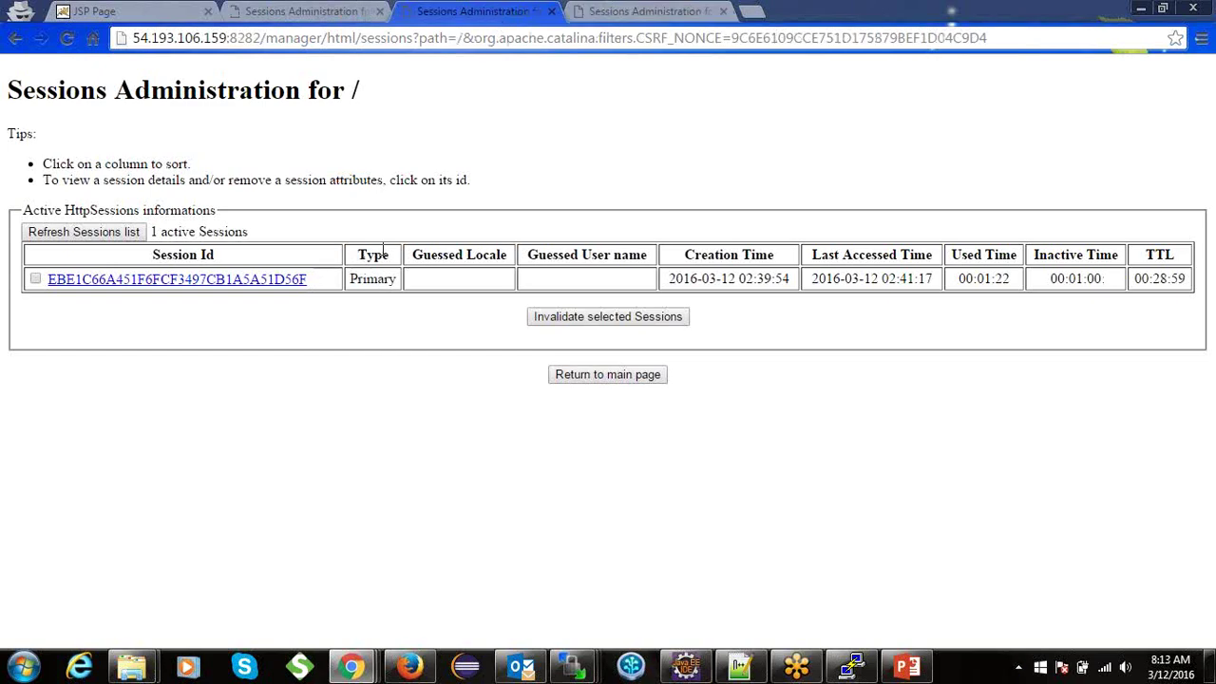
{"action": "left_click", "coordinate": [373, 253]}
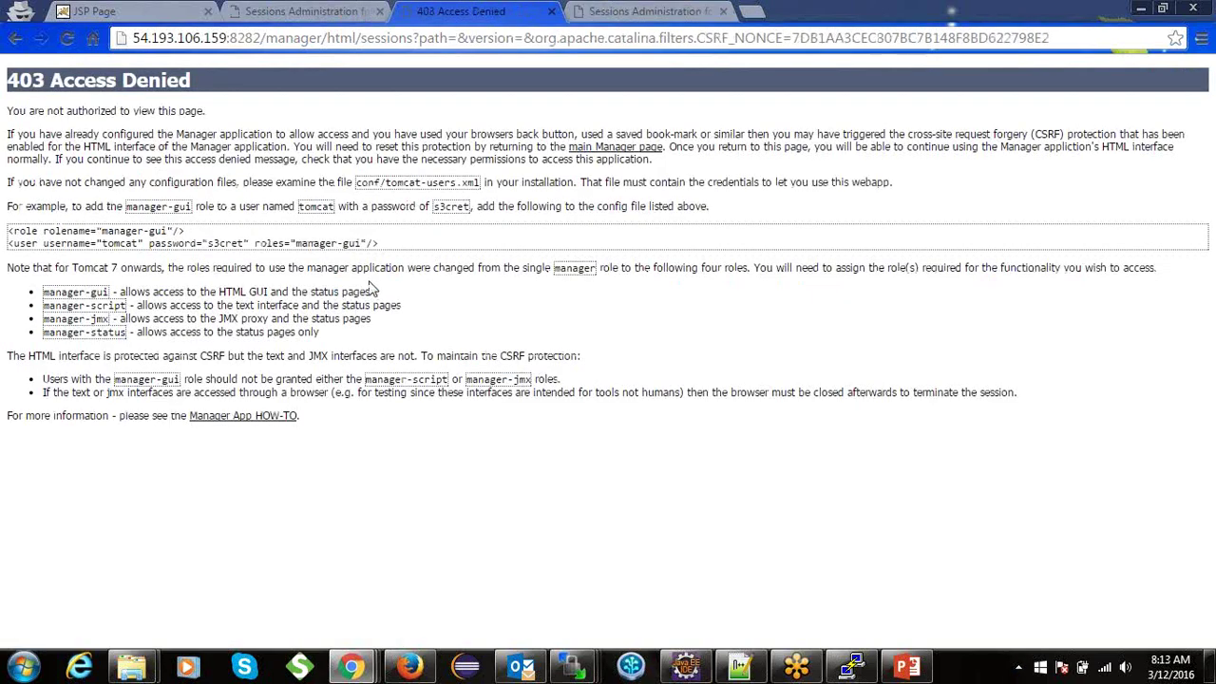
Go back to the 8282 manager home and reopen the root session list.
{"action": "left_click", "coordinate": [17, 40]}
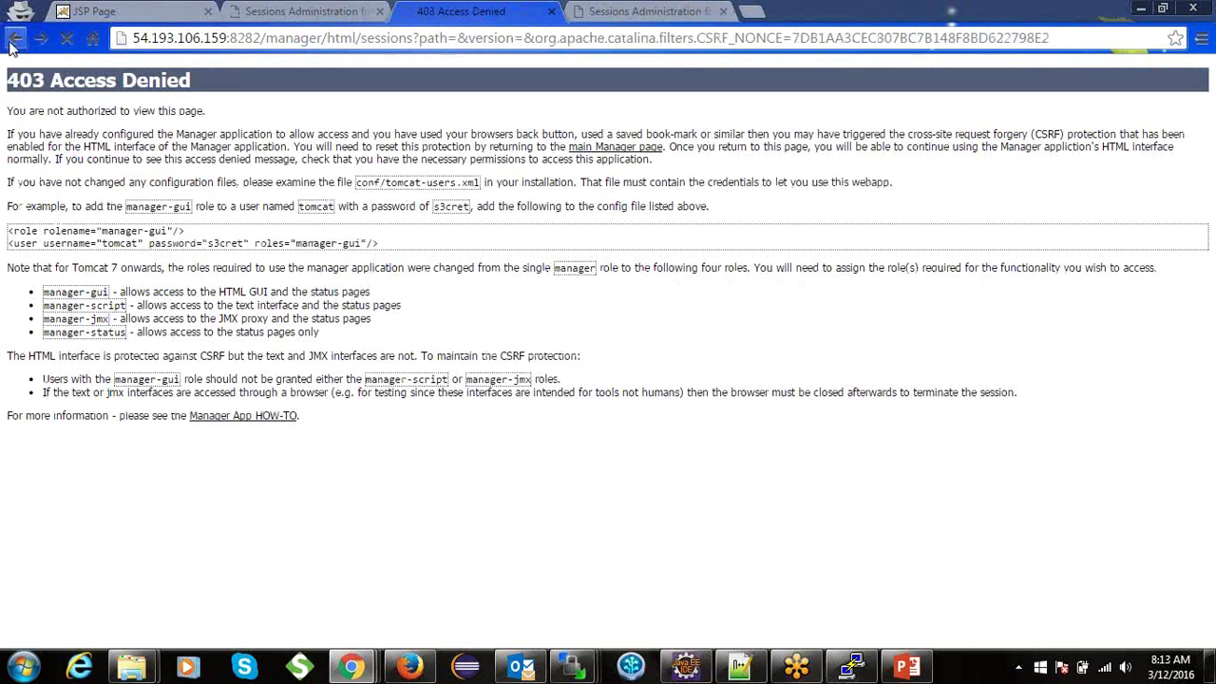
{"action": "left_click", "coordinate": [16, 40]}
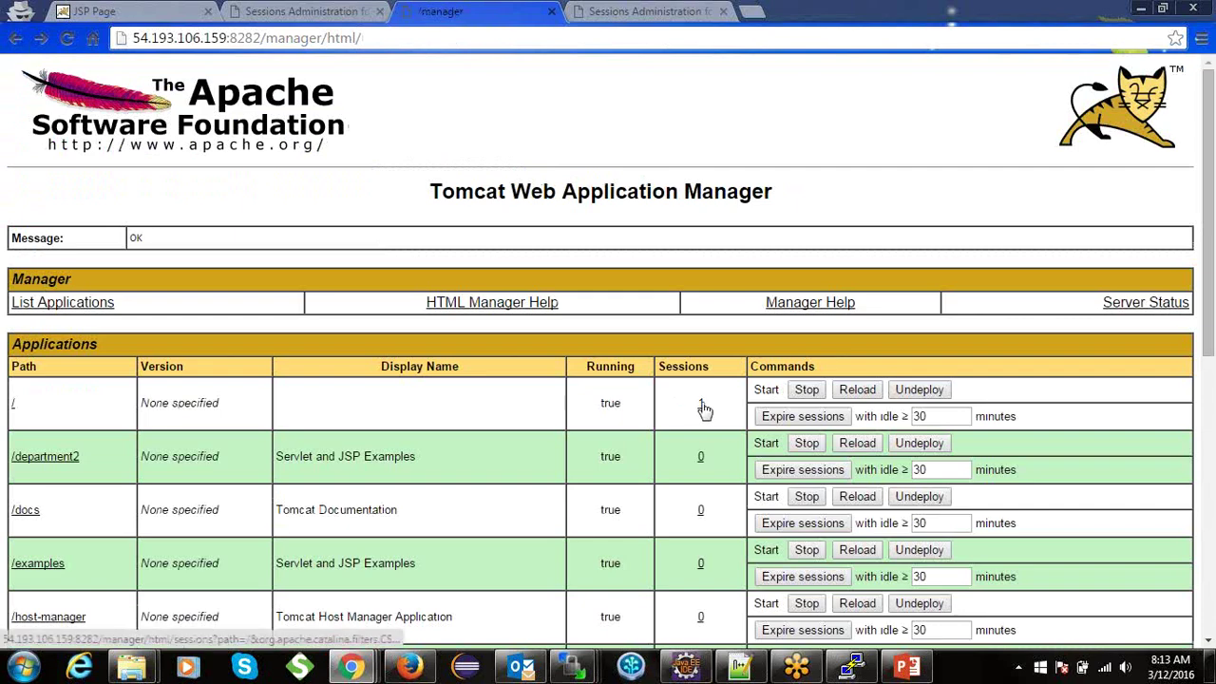
{"action": "left_click", "coordinate": [700, 403]}
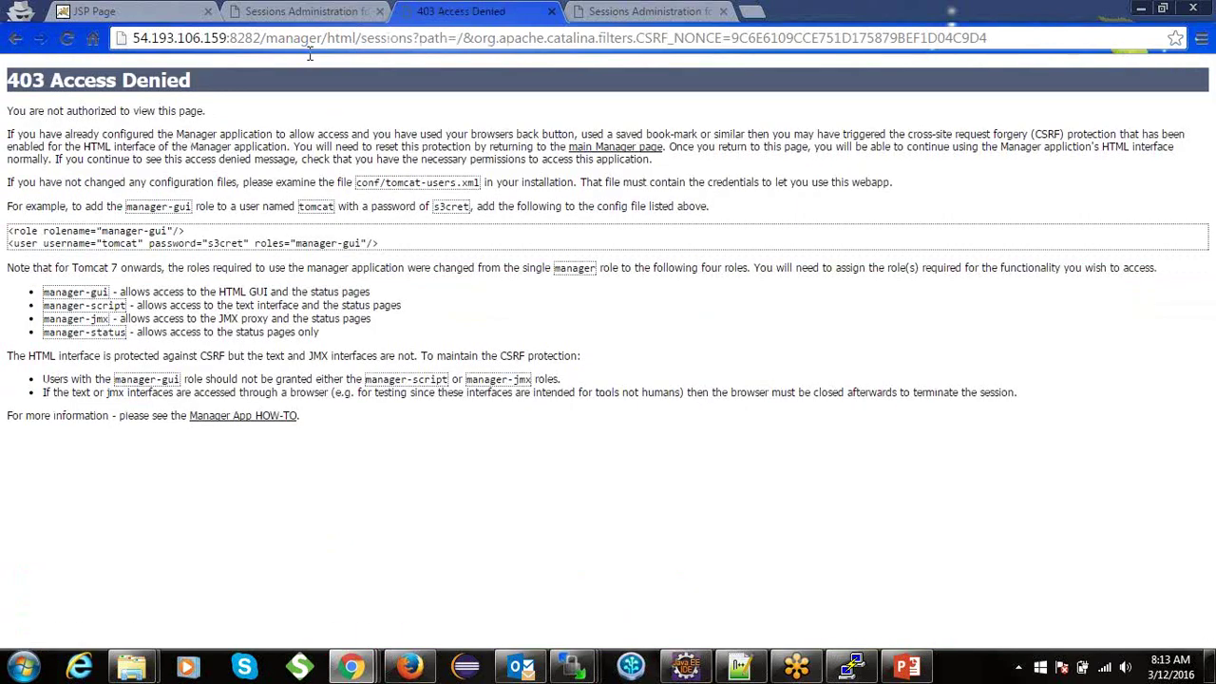
{"action": "left_click", "coordinate": [362, 42]}
{"action": "left_click", "coordinate": [361, 41]}
{"action": "key", "text": "shift+End"}
{"action": "key", "text": "Delete"}
Reopen the 8282 root session list, marking Primary there and Backup on 8383.
{"action": "key", "text": "Return"}
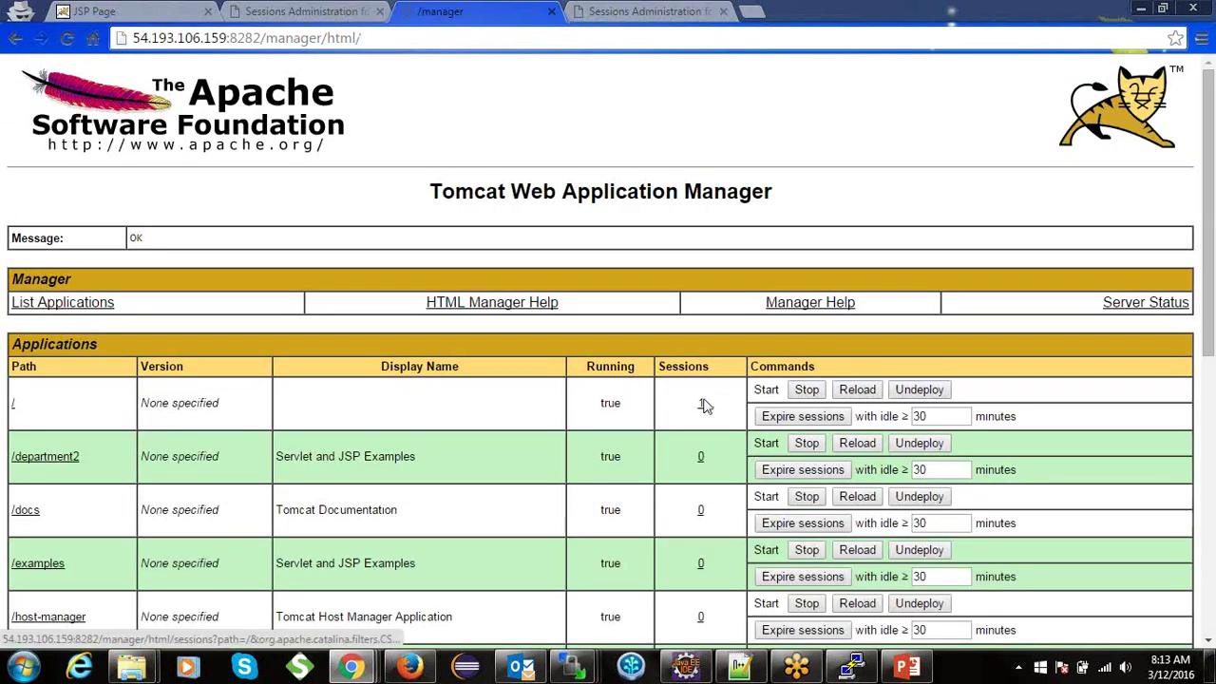
{"action": "left_click", "coordinate": [703, 403]}
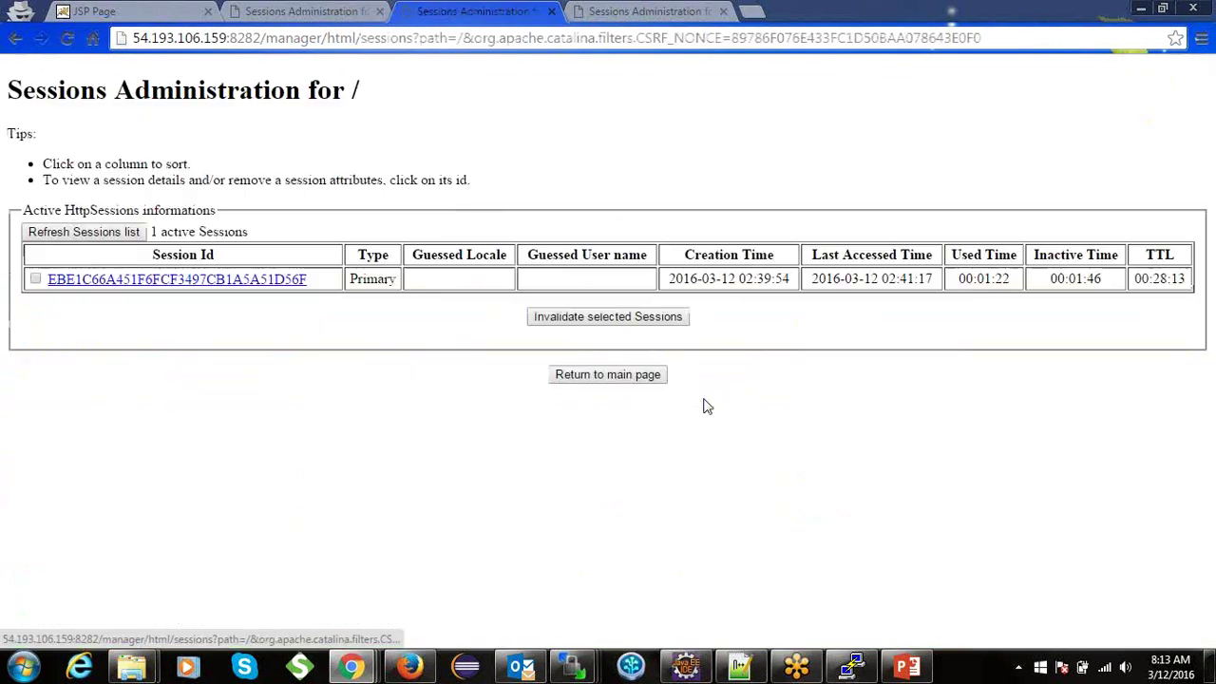
{"action": "double_click", "coordinate": [375, 276]}
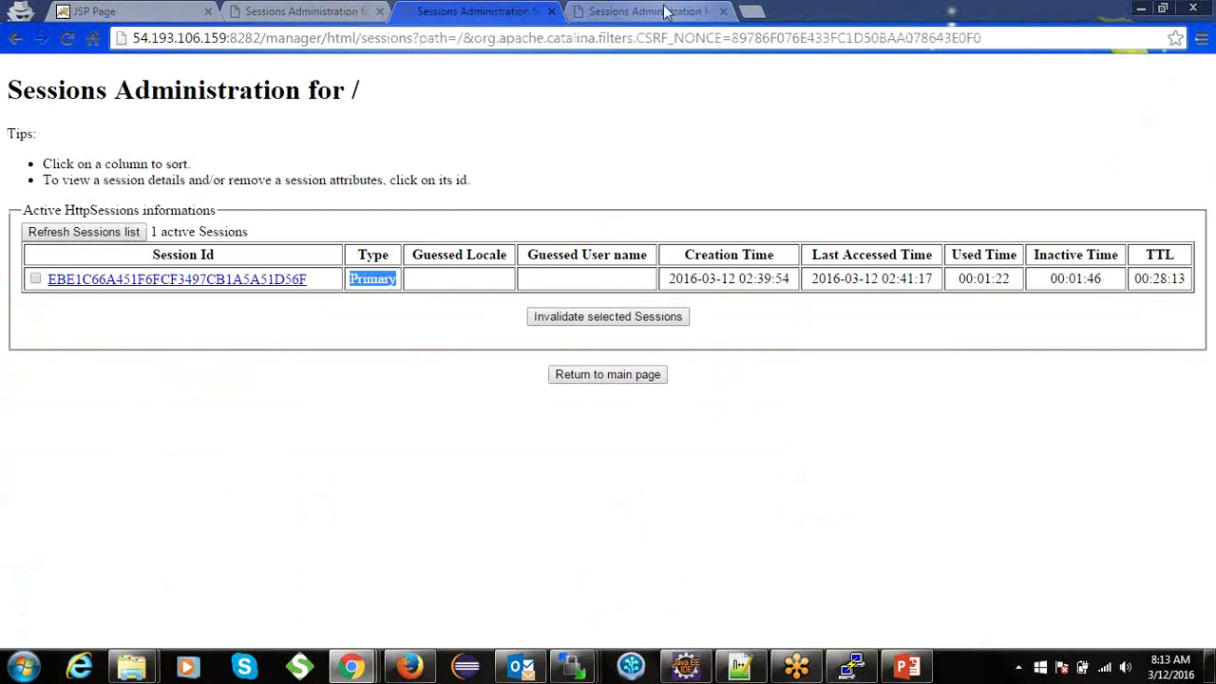
{"action": "key", "text": "ctrl+Tab"}
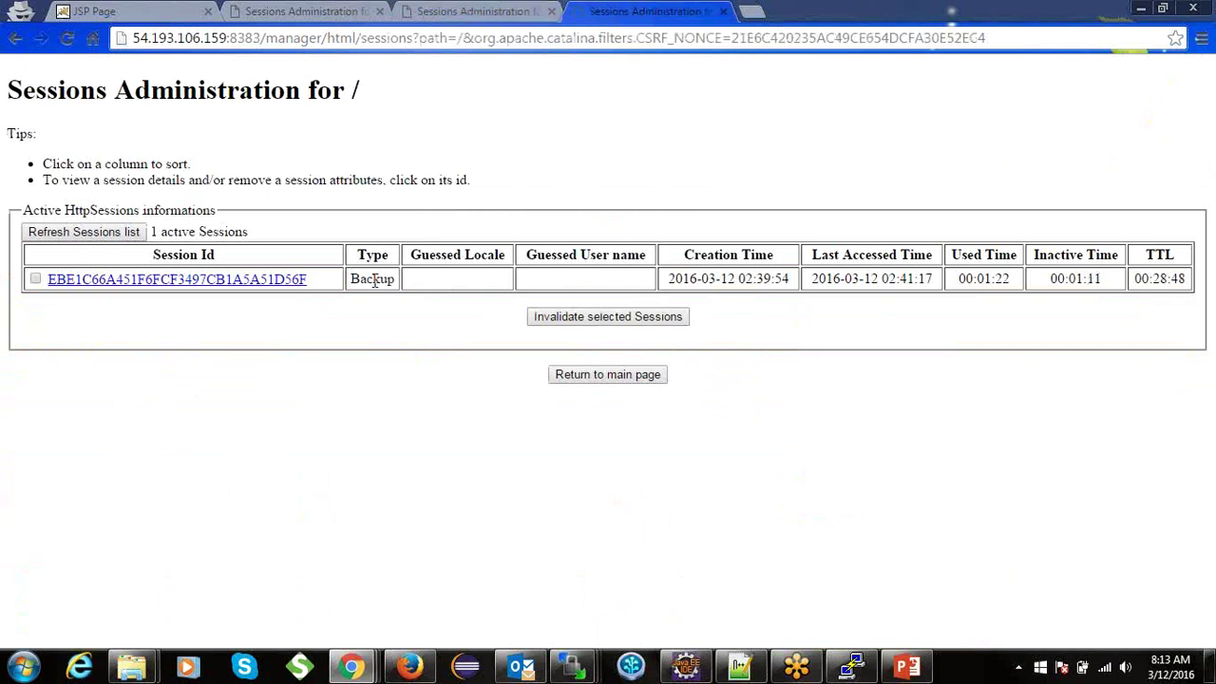
{"action": "double_click", "coordinate": [375, 277]}
Mark Backup on the 8181 list, compare all three tabs, then bring up PuTTY.
{"action": "key", "text": "ctrl+2"}
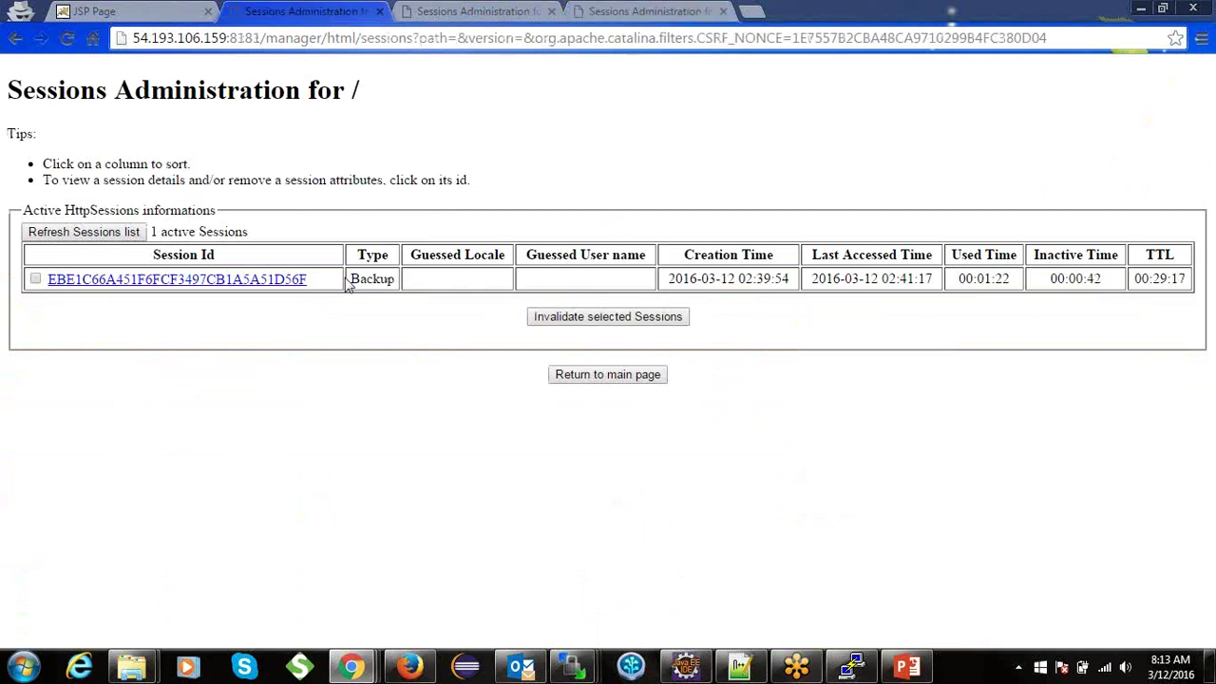
{"action": "double_click", "coordinate": [372, 277]}
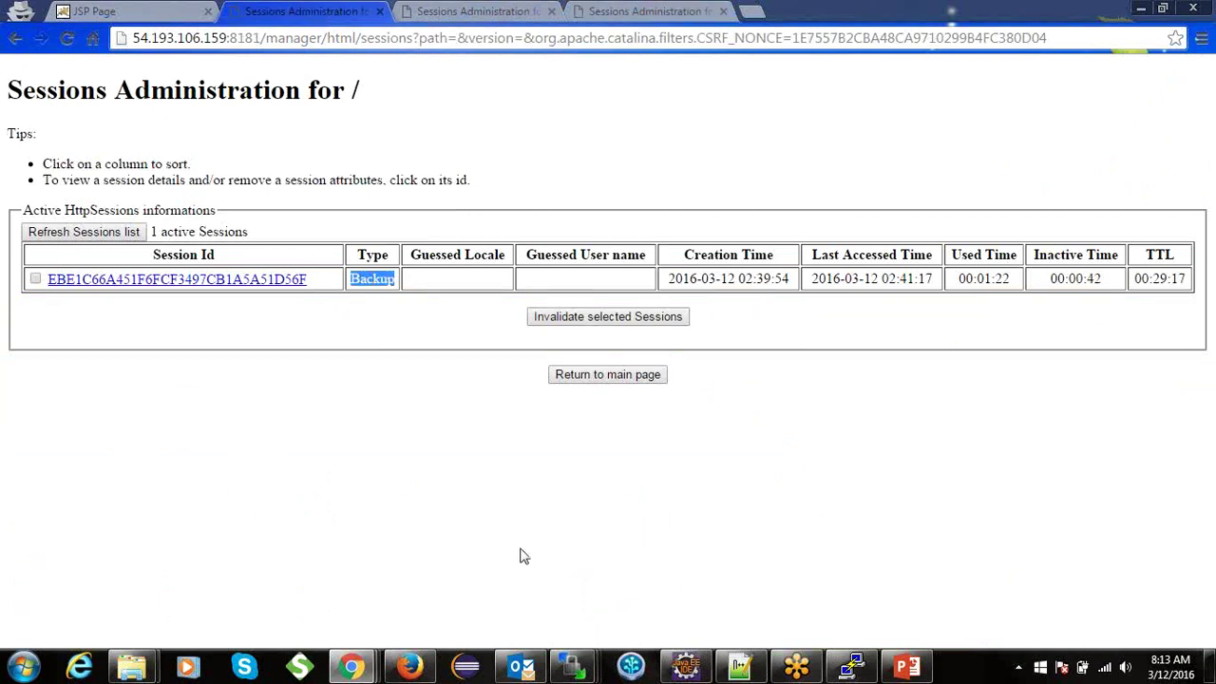
{"action": "left_click", "coordinate": [475, 11]}
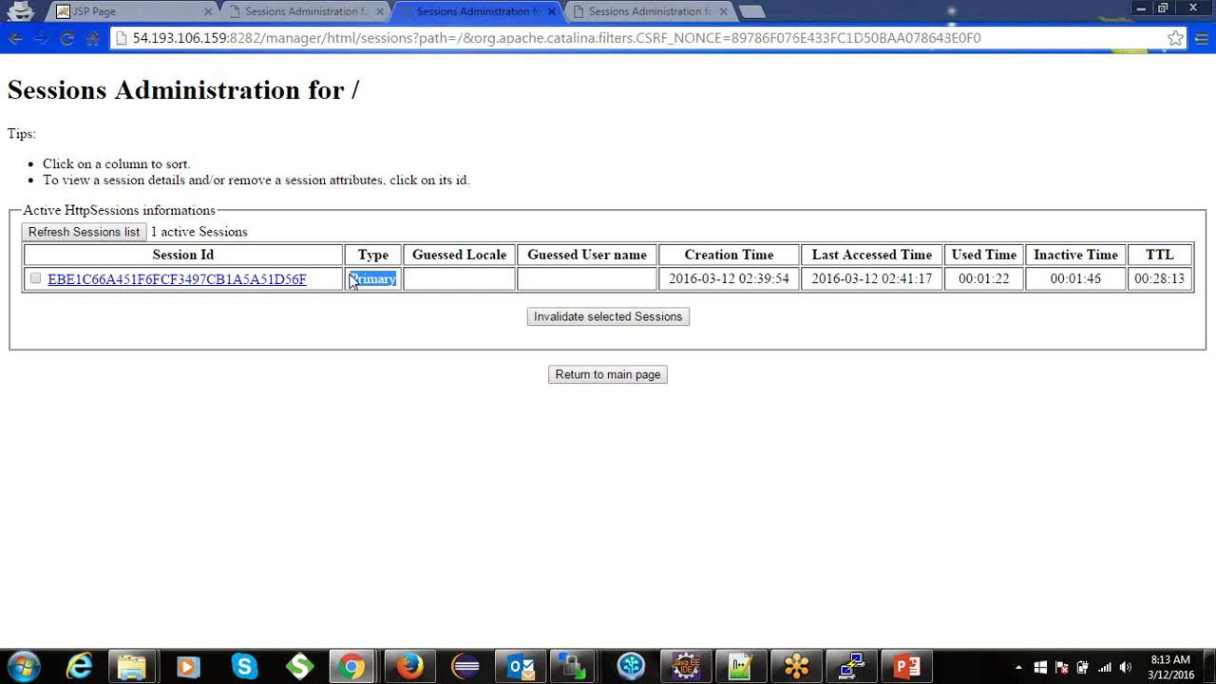
{"action": "left_click", "coordinate": [670, 11]}
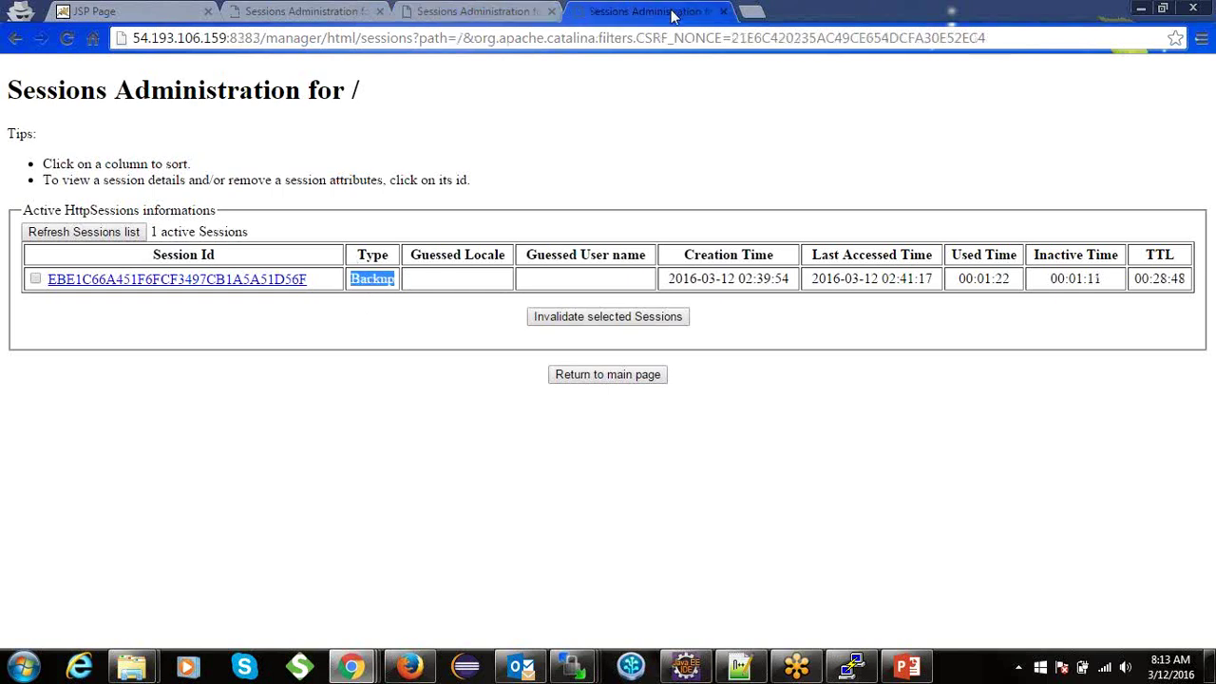
{"action": "left_click", "coordinate": [304, 10]}
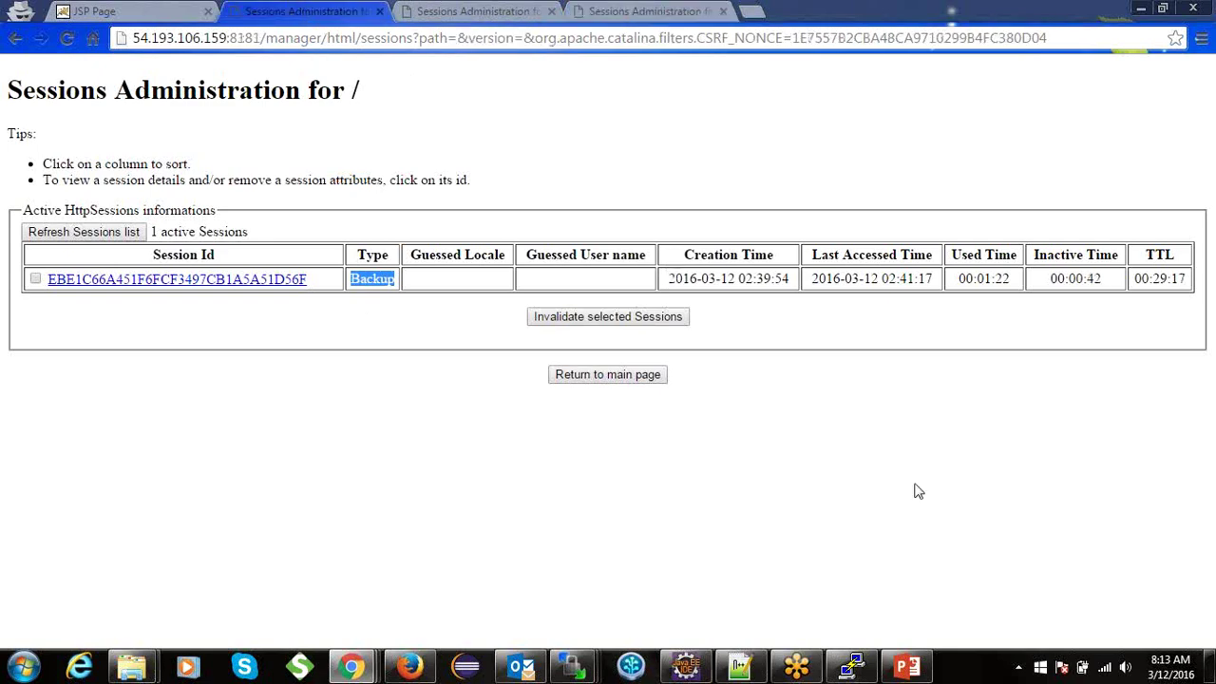
{"action": "left_click", "coordinate": [852, 664]}
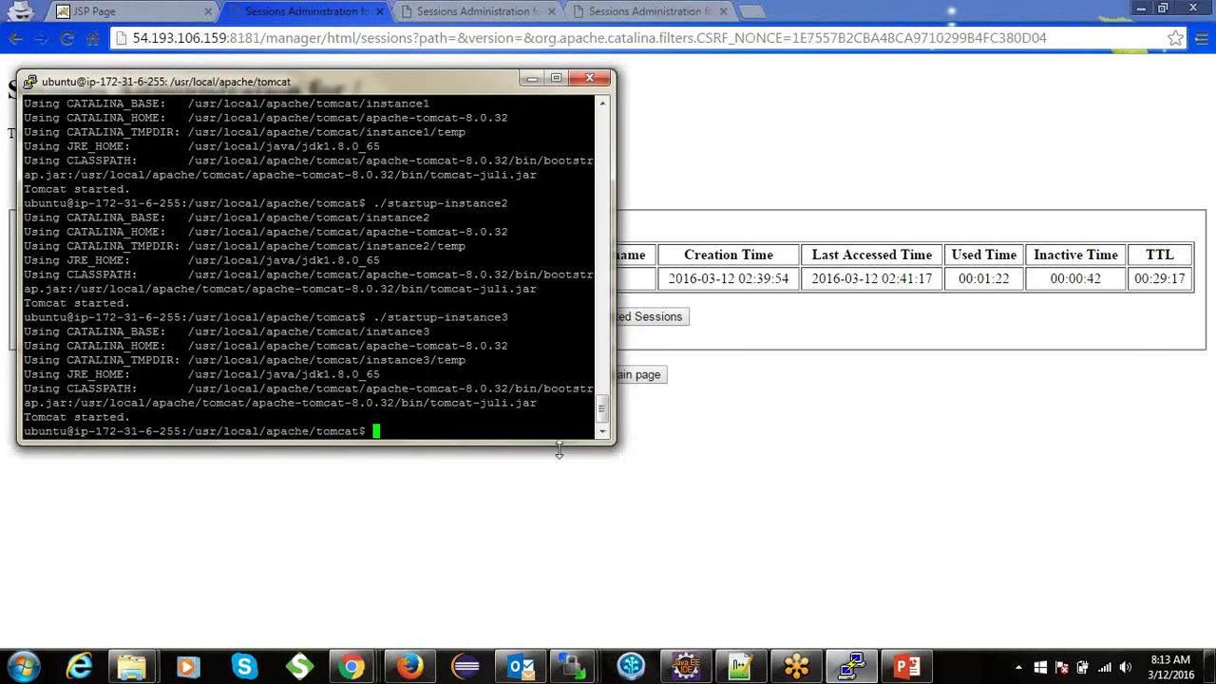
Run ./shutdown-instance2 in PuTTY to stop Tomcat instance 2, then return to Chrome.
{"action": "type", "text": "./shutdown-instance2"}
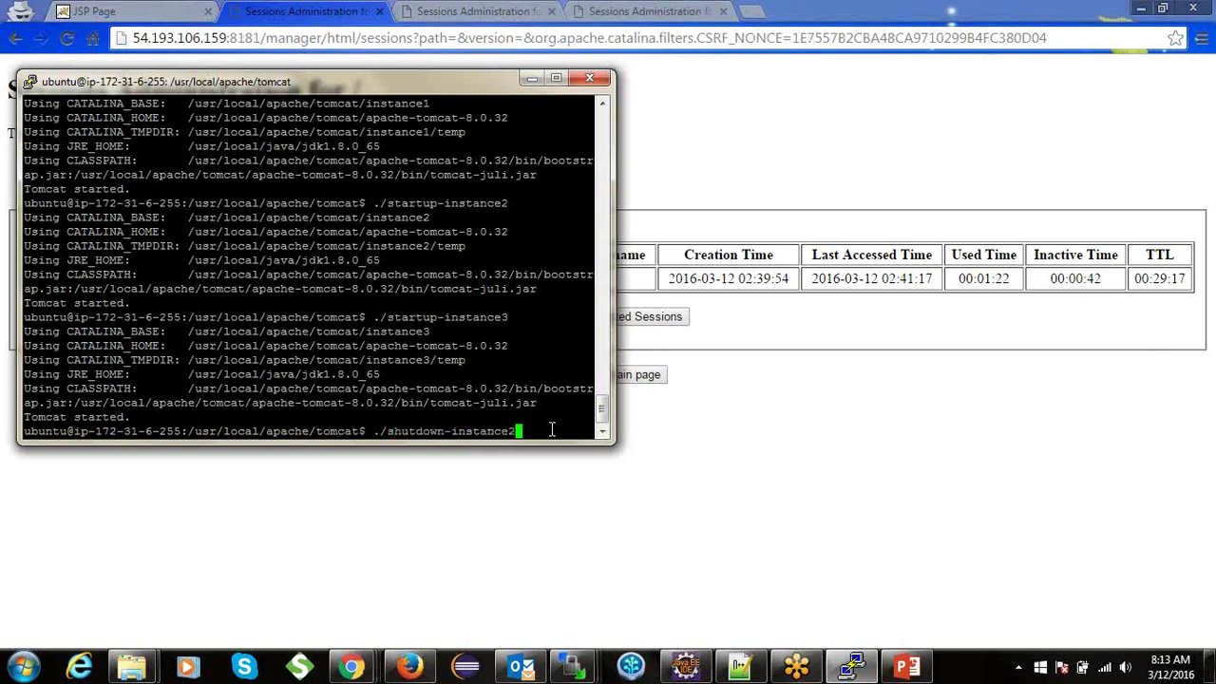
{"action": "key", "text": "Return"}
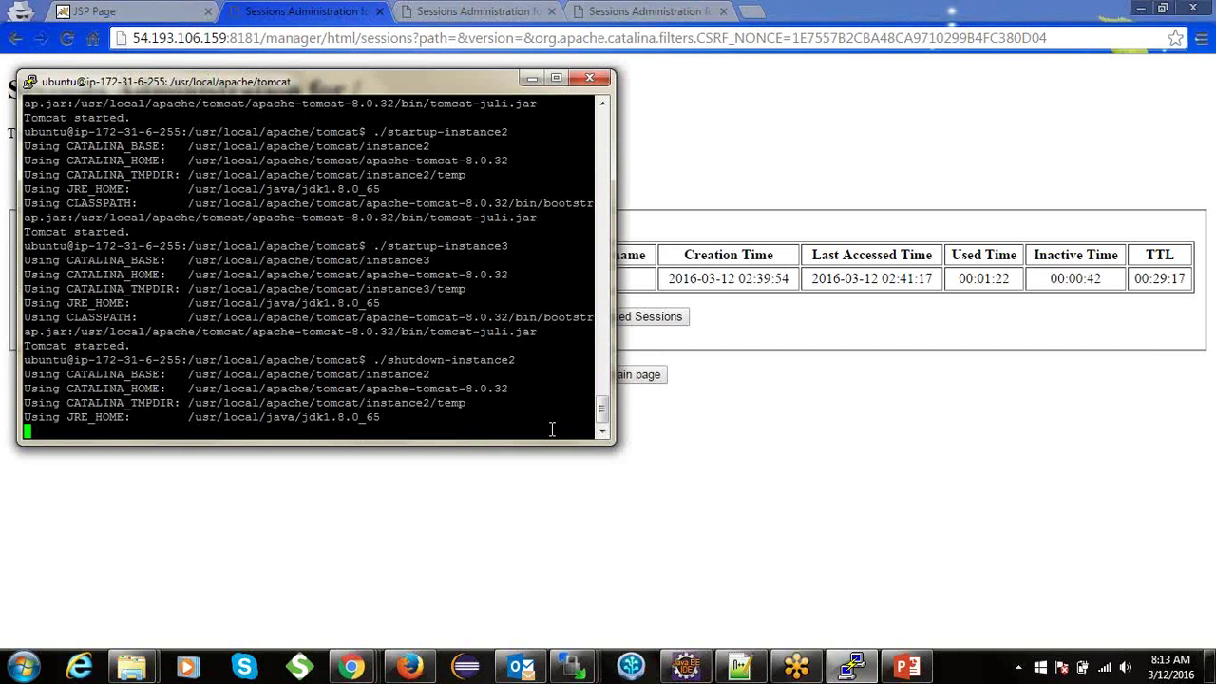
{"action": "left_click", "coordinate": [793, 162]}
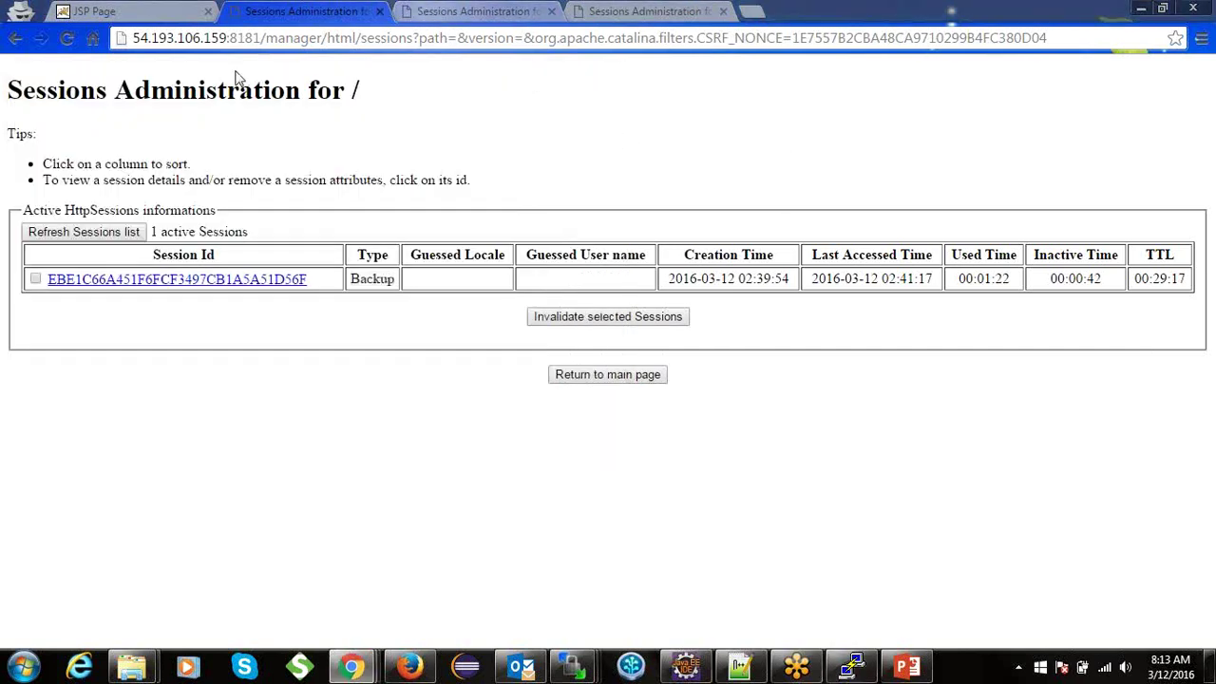
Refresh the 8181 session list, then reload via /manager/html and reopen the root sessions.
{"action": "left_click", "coordinate": [118, 237]}
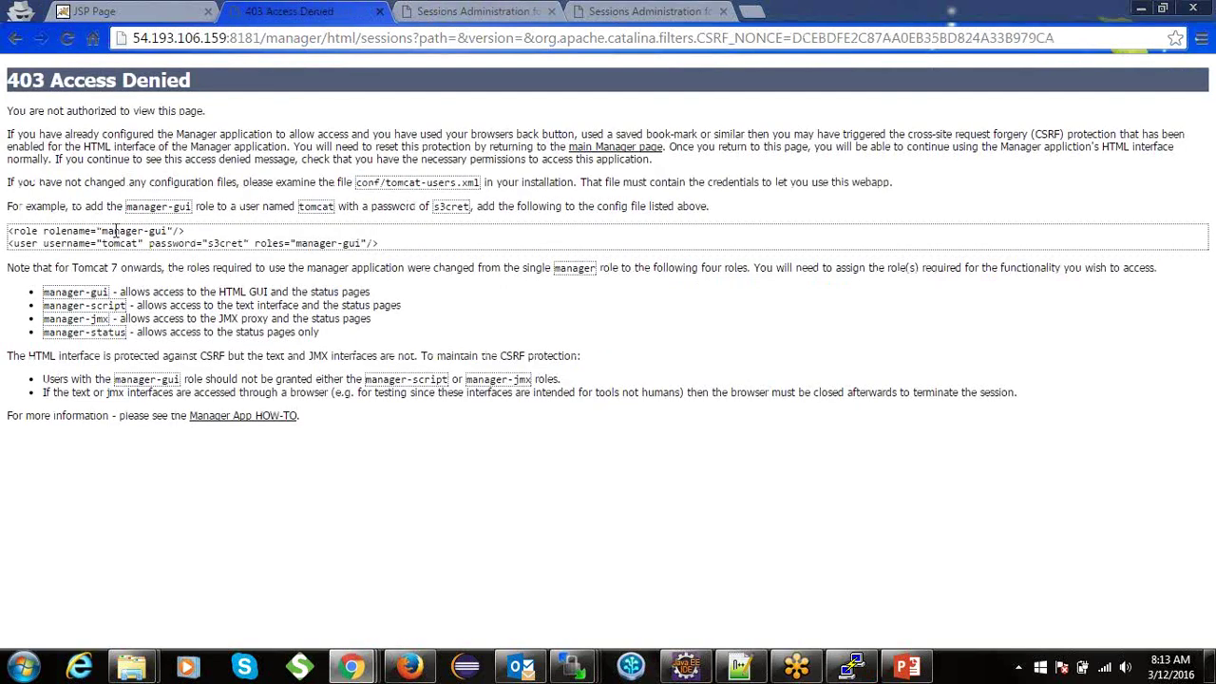
{"action": "left_click", "coordinate": [67, 38]}
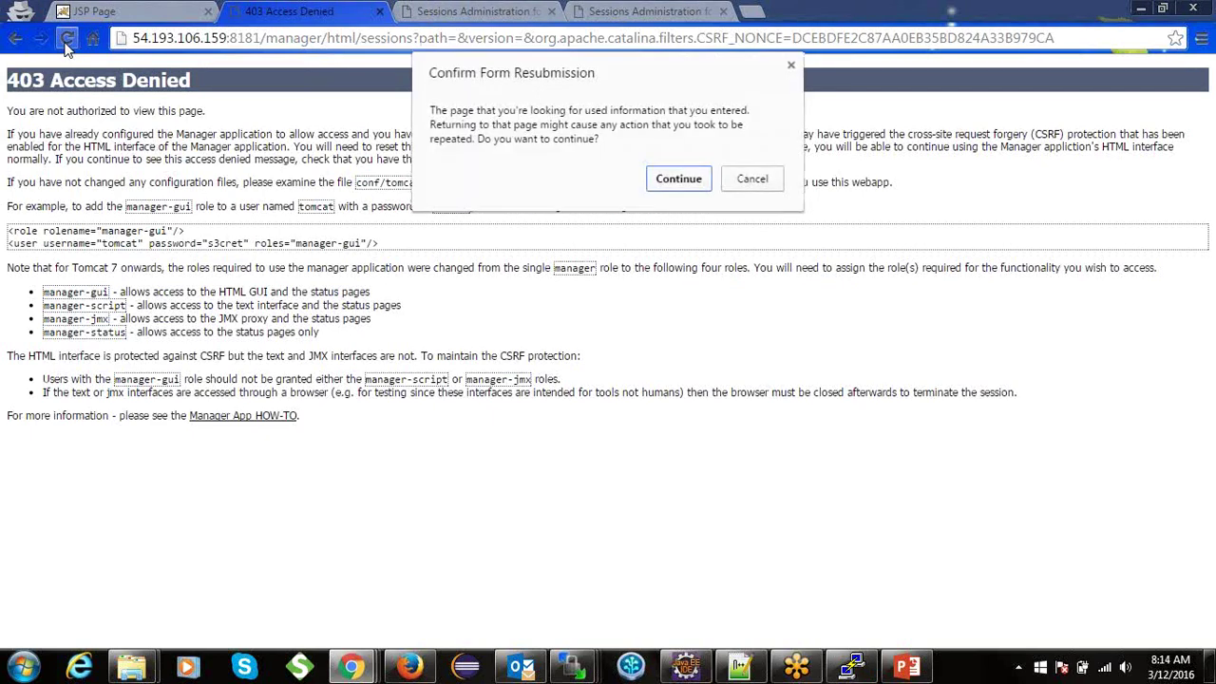
{"action": "left_click", "coordinate": [668, 180]}
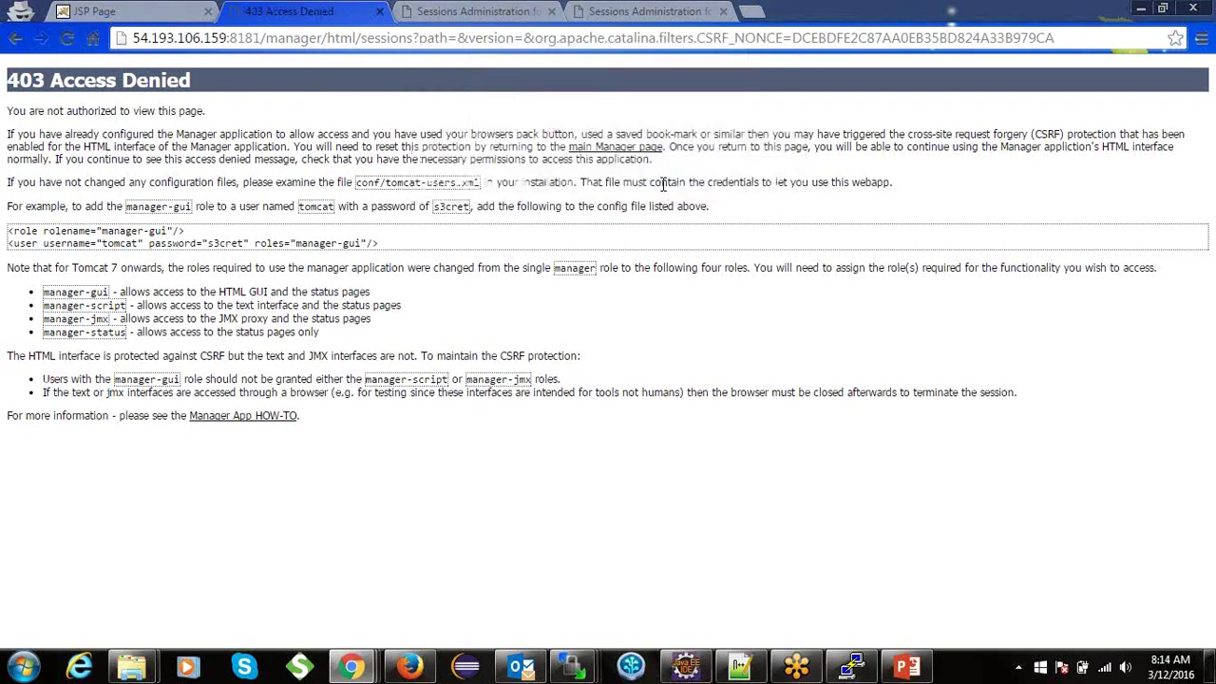
{"action": "left_click", "coordinate": [361, 38]}
{"action": "left_click", "coordinate": [362, 38]}
{"action": "key", "text": "shift+End"}
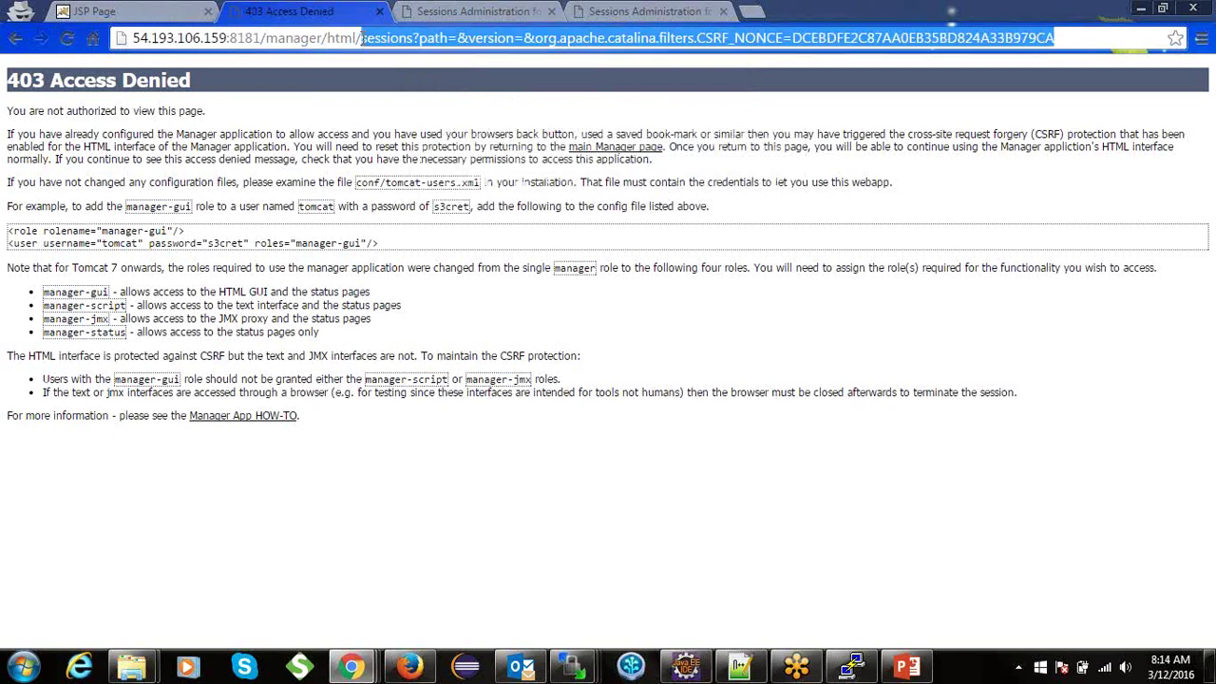
{"action": "key", "text": "Delete"}
{"action": "key", "text": "Return"}
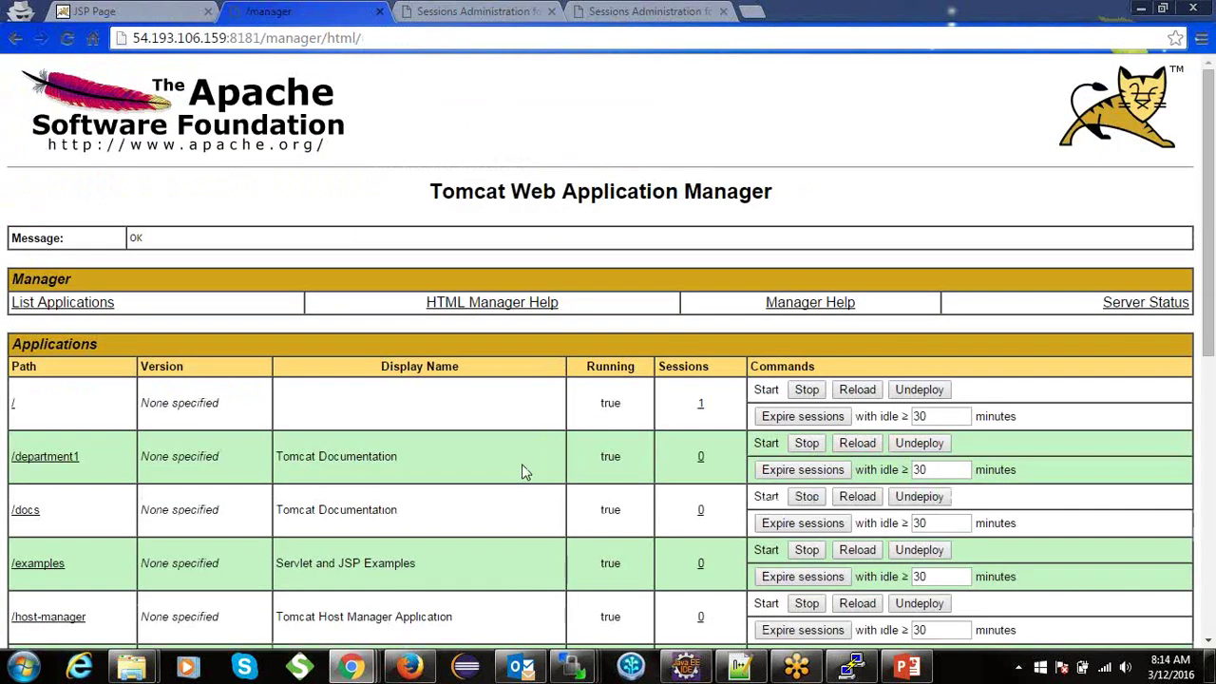
{"action": "left_click", "coordinate": [702, 404]}
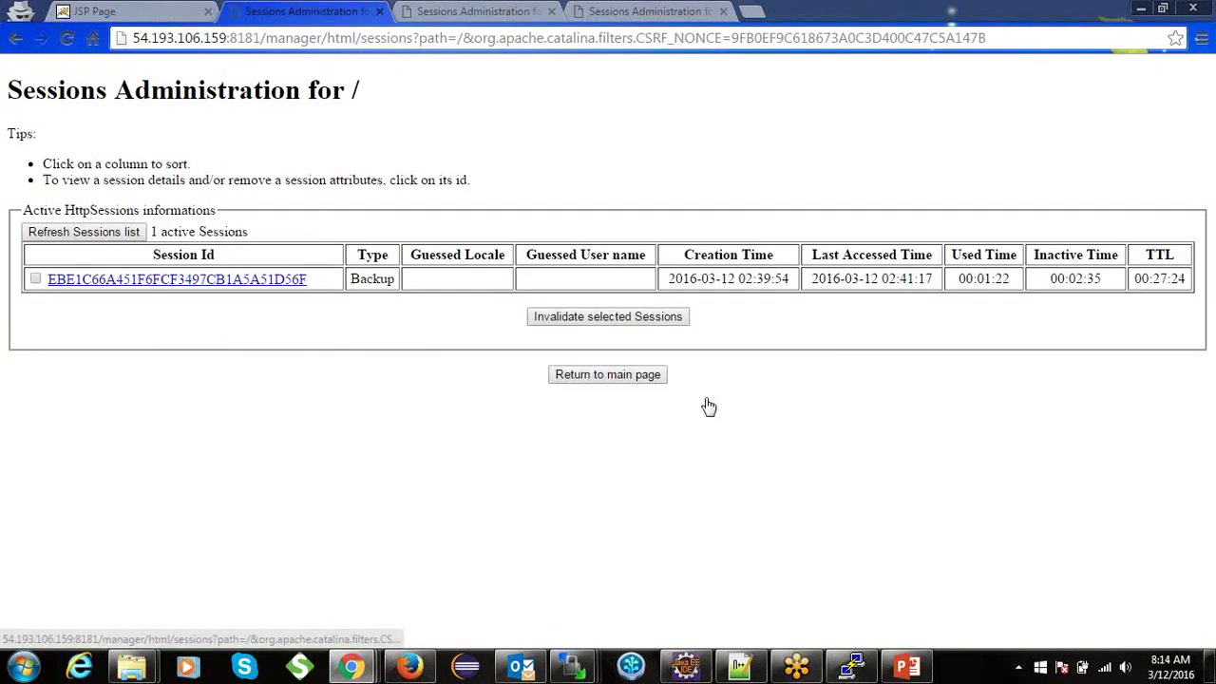
Reopen and refresh the root session list on 8383, showing the cart as Backup.
{"action": "left_click", "coordinate": [637, 11]}
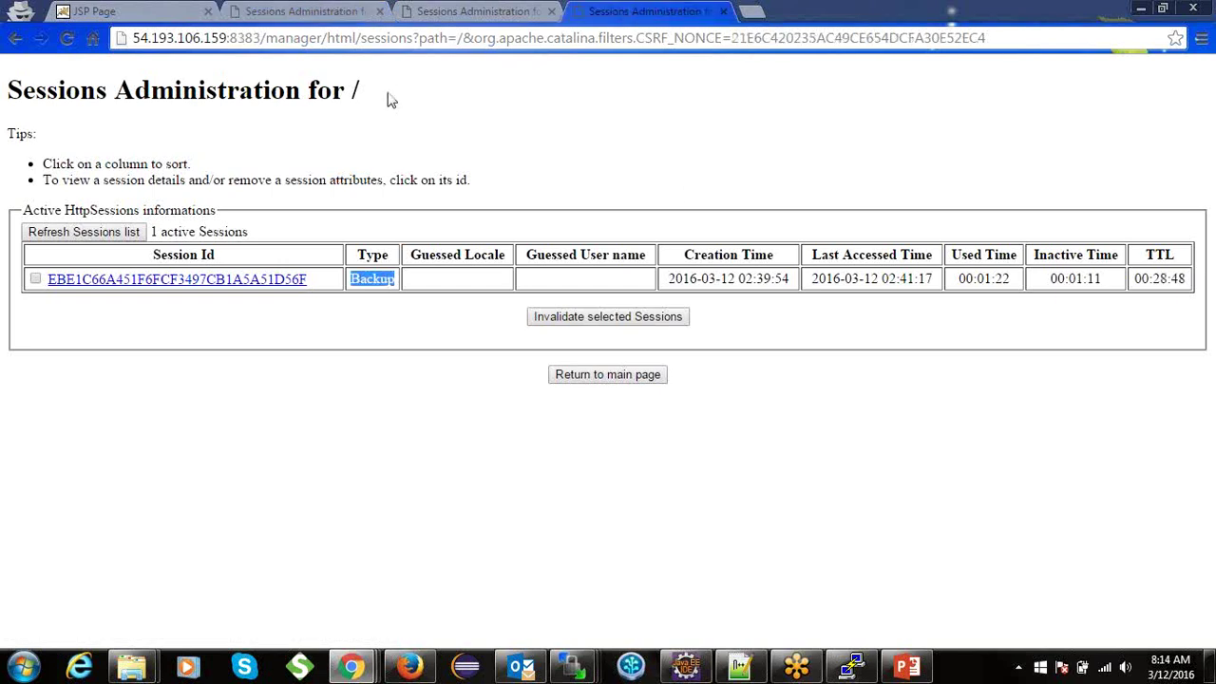
{"action": "left_click", "coordinate": [134, 233]}
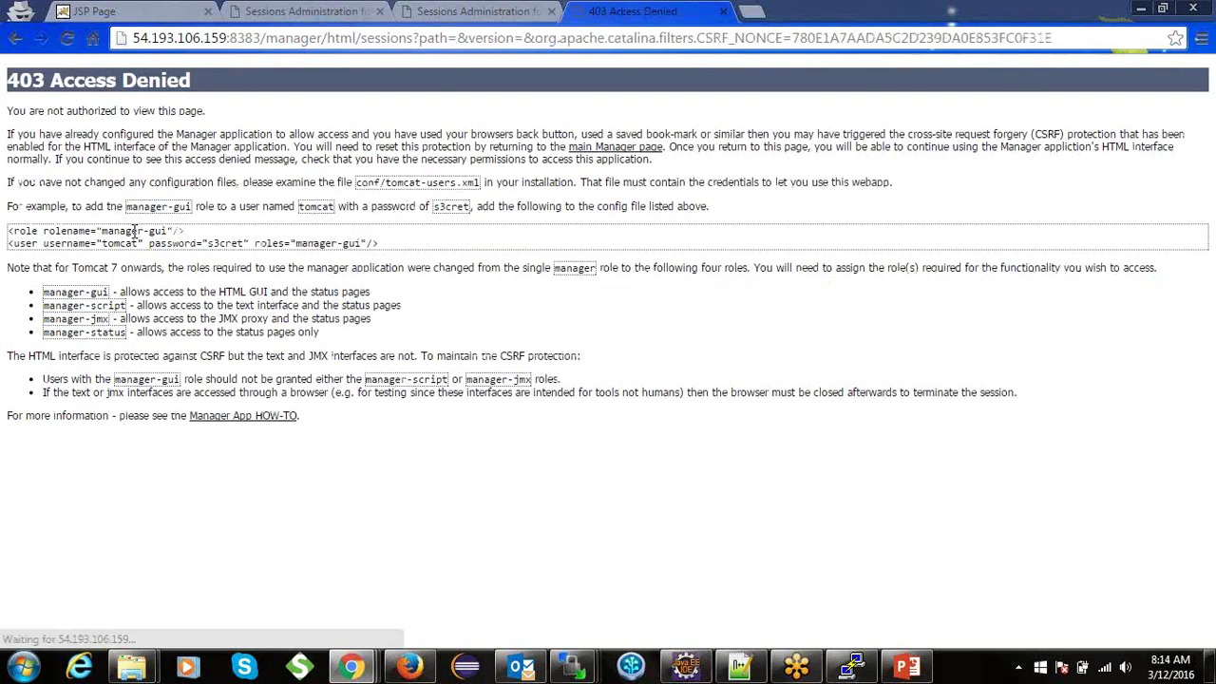
{"action": "left_click", "coordinate": [360, 45]}
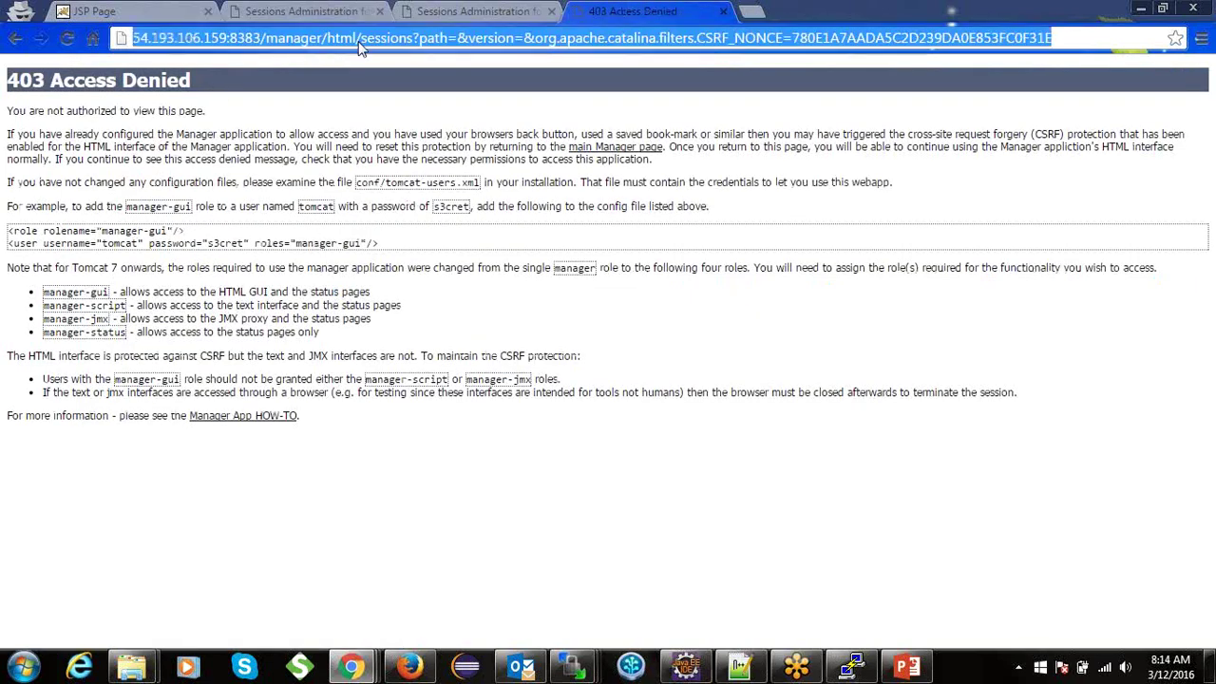
{"action": "left_click", "coordinate": [360, 43]}
{"action": "key", "text": "shift+End"}
{"action": "key", "text": "Delete"}
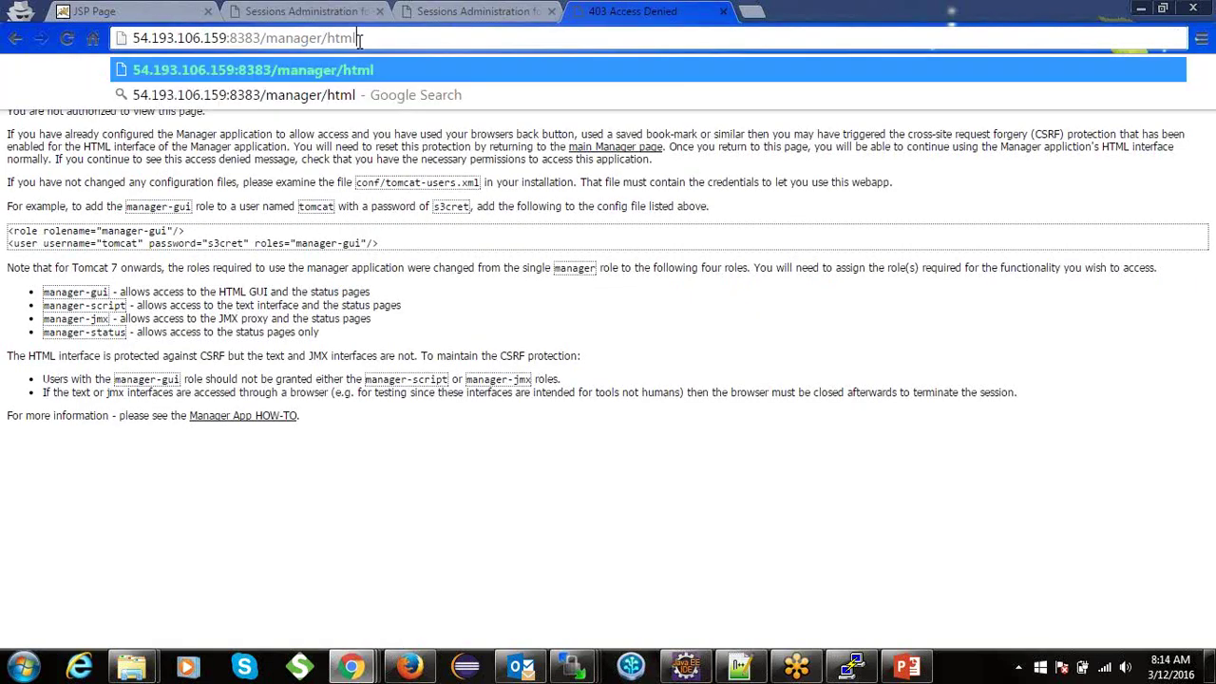
{"action": "key", "text": "BackSpace"}
{"action": "key", "text": "Return"}
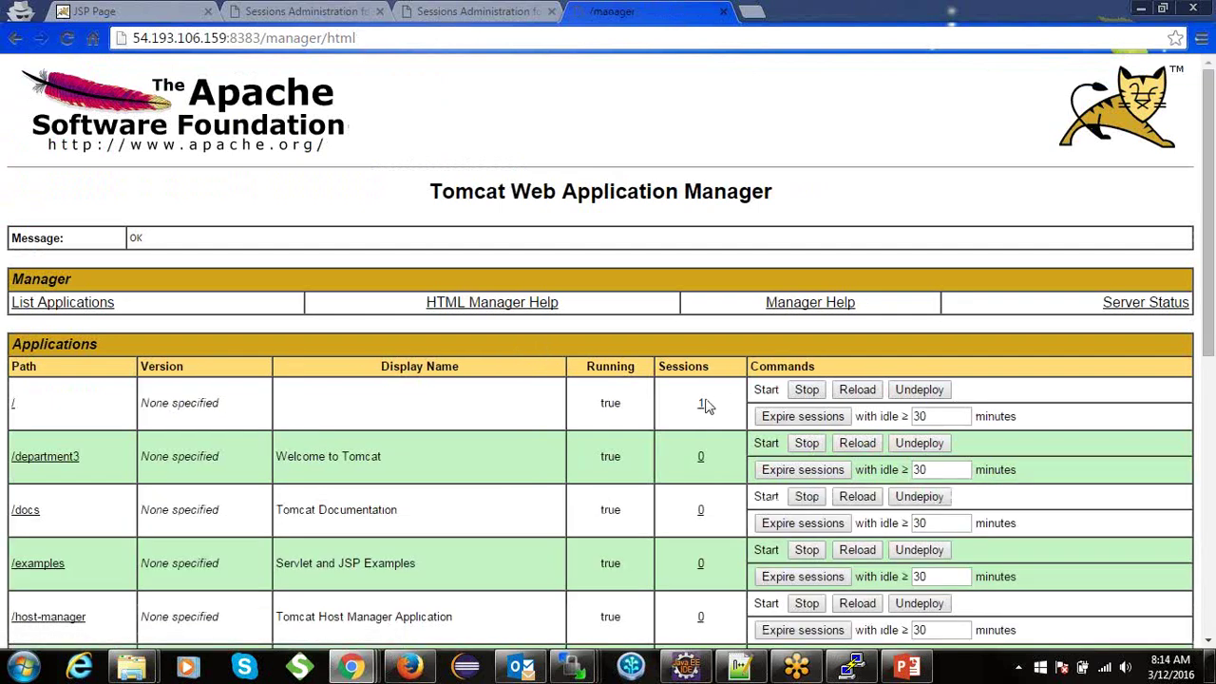
{"action": "left_click", "coordinate": [703, 409]}
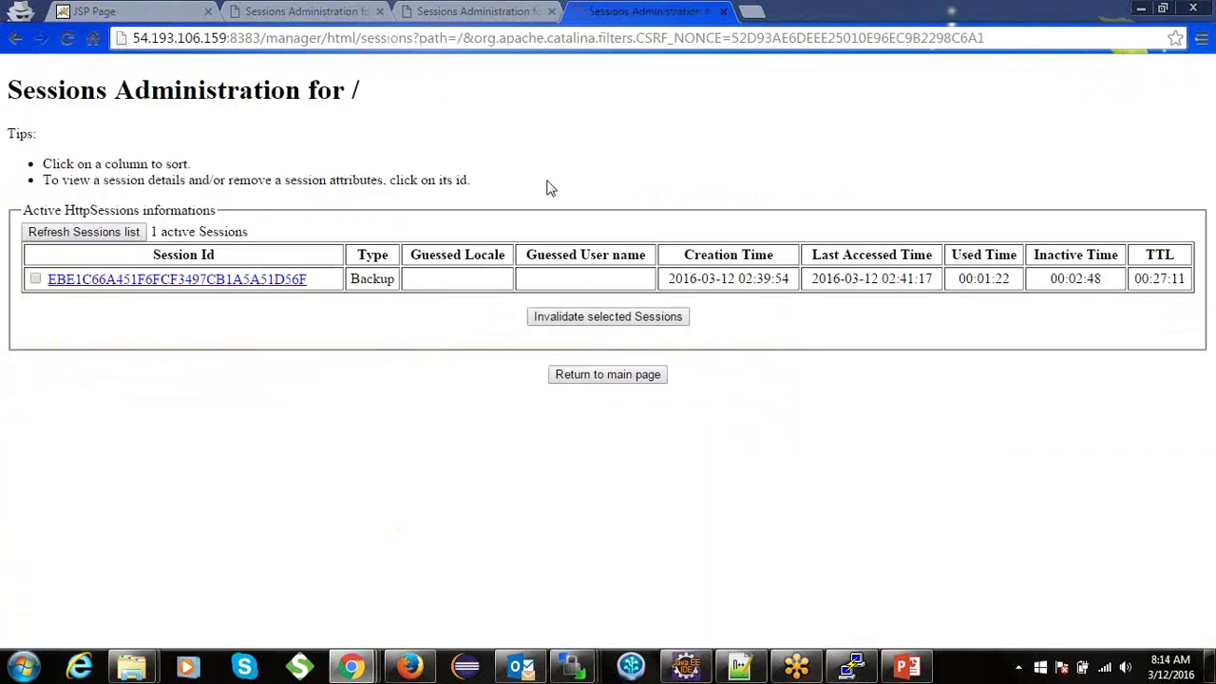
{"action": "left_click", "coordinate": [104, 234]}
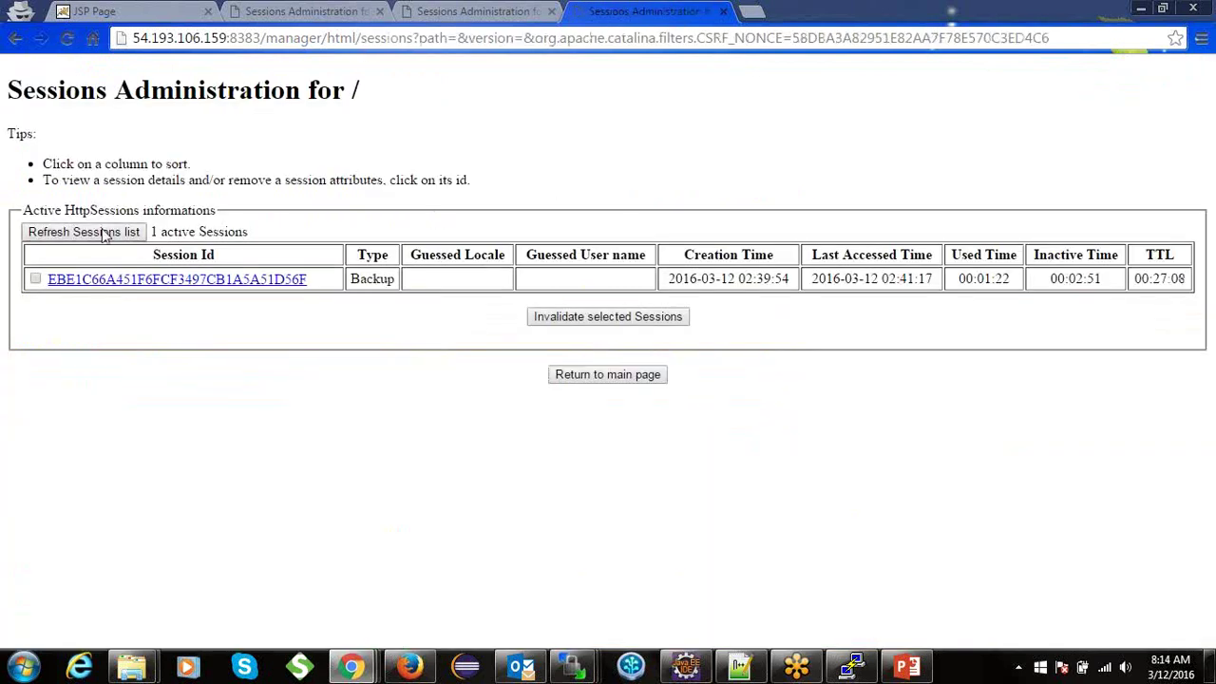
{"action": "left_click", "coordinate": [105, 234]}
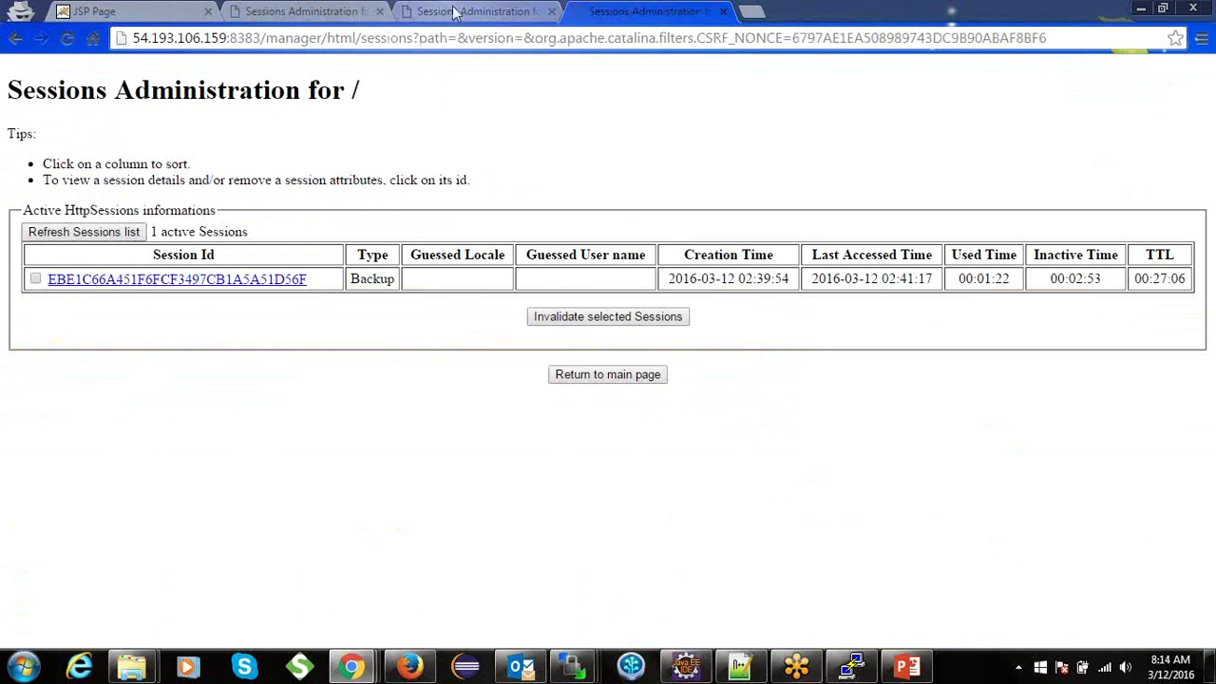
Reopen the 8181 root session list via /manager/html, then view the unreachable 8282 tab.
{"action": "left_click", "coordinate": [314, 12]}
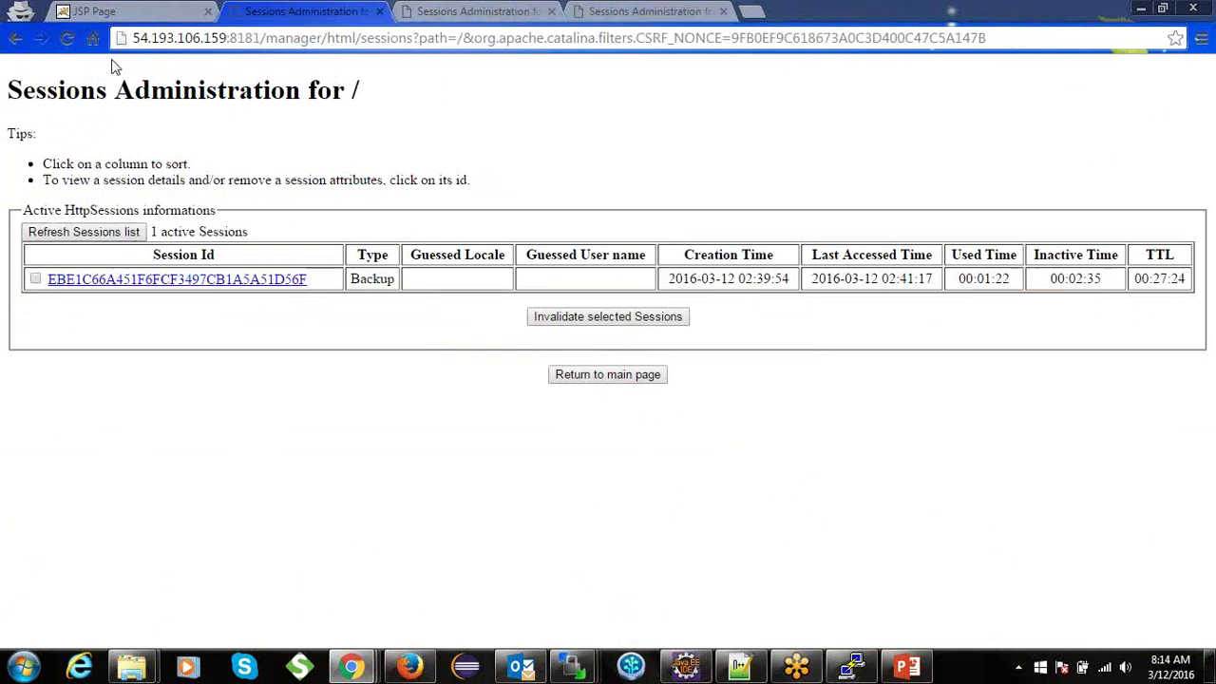
{"action": "left_click", "coordinate": [69, 37]}
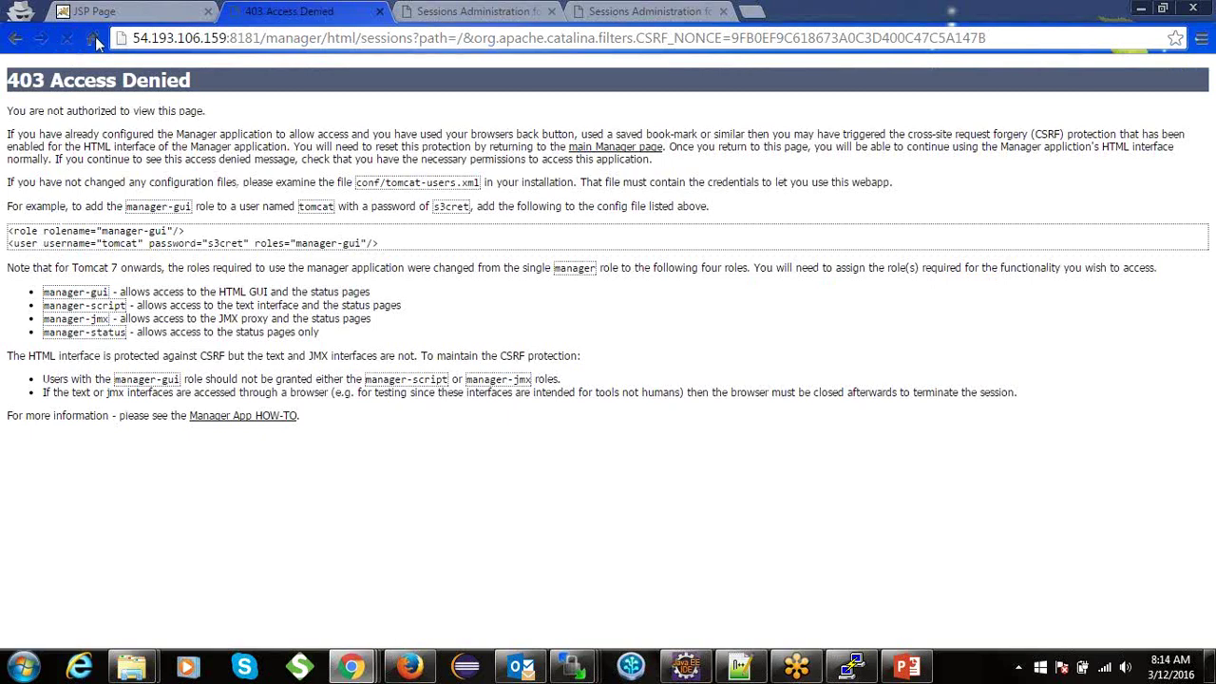
{"action": "left_click", "coordinate": [364, 38]}
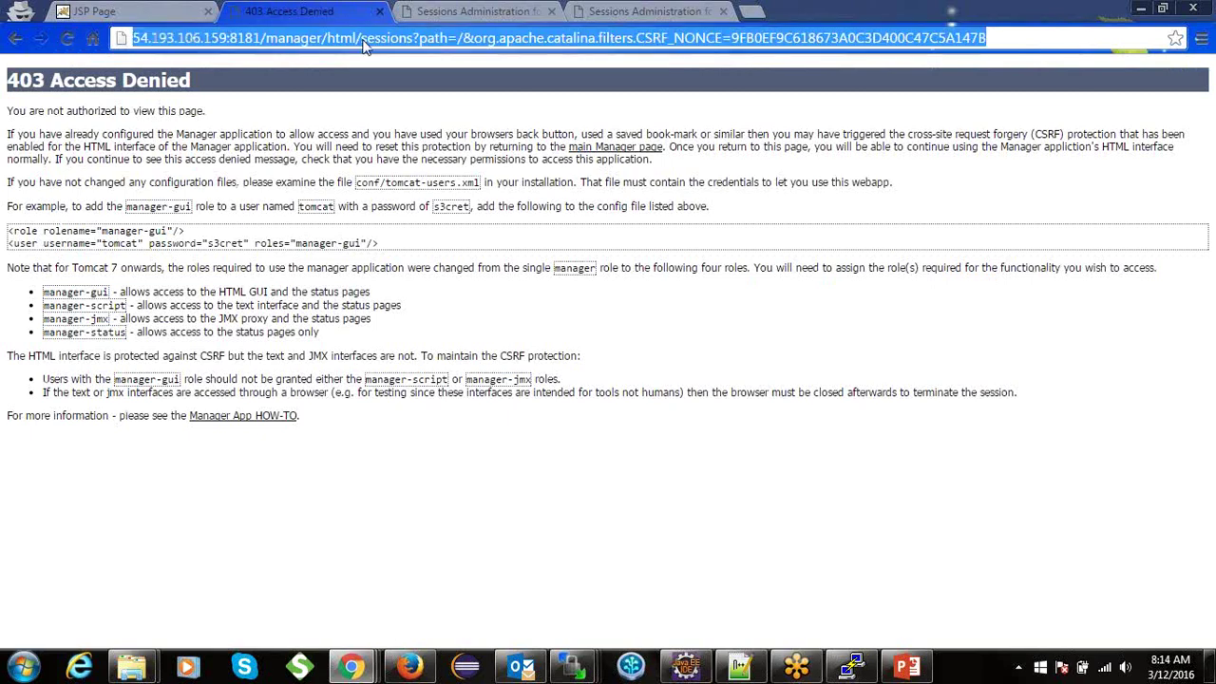
{"action": "left_click", "coordinate": [364, 38]}
{"action": "key", "text": "shift+End"}
{"action": "key", "text": "Delete"}
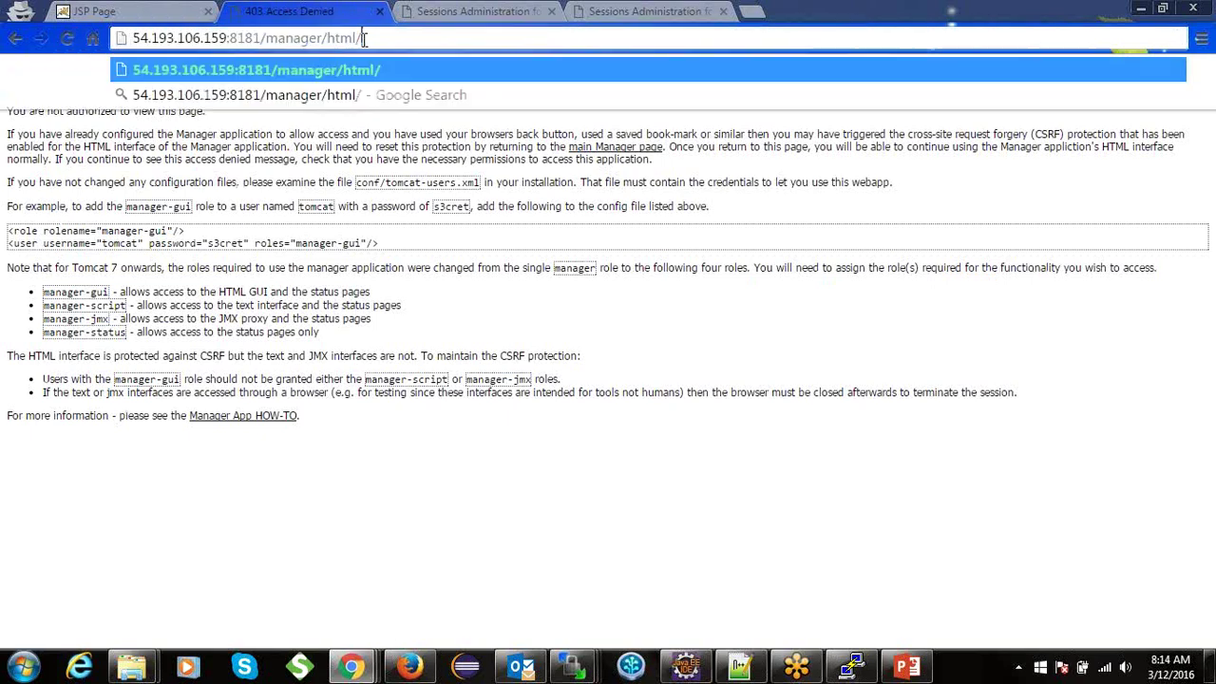
{"action": "key", "text": "Return"}
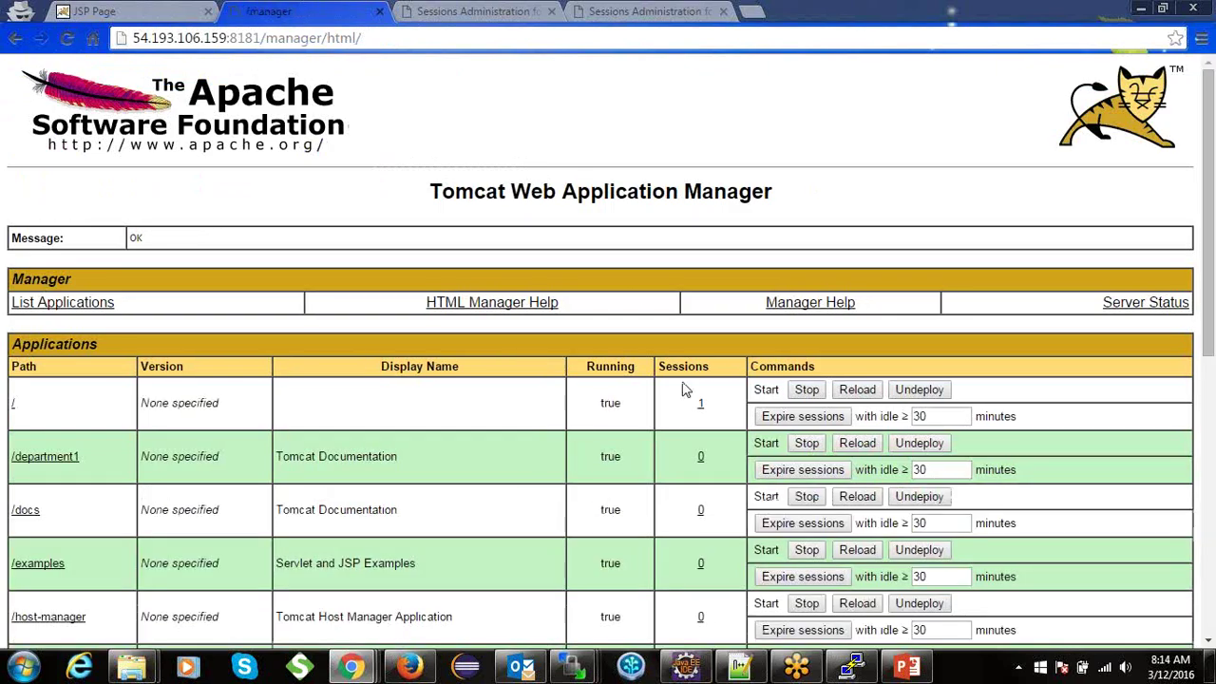
{"action": "left_click", "coordinate": [701, 407]}
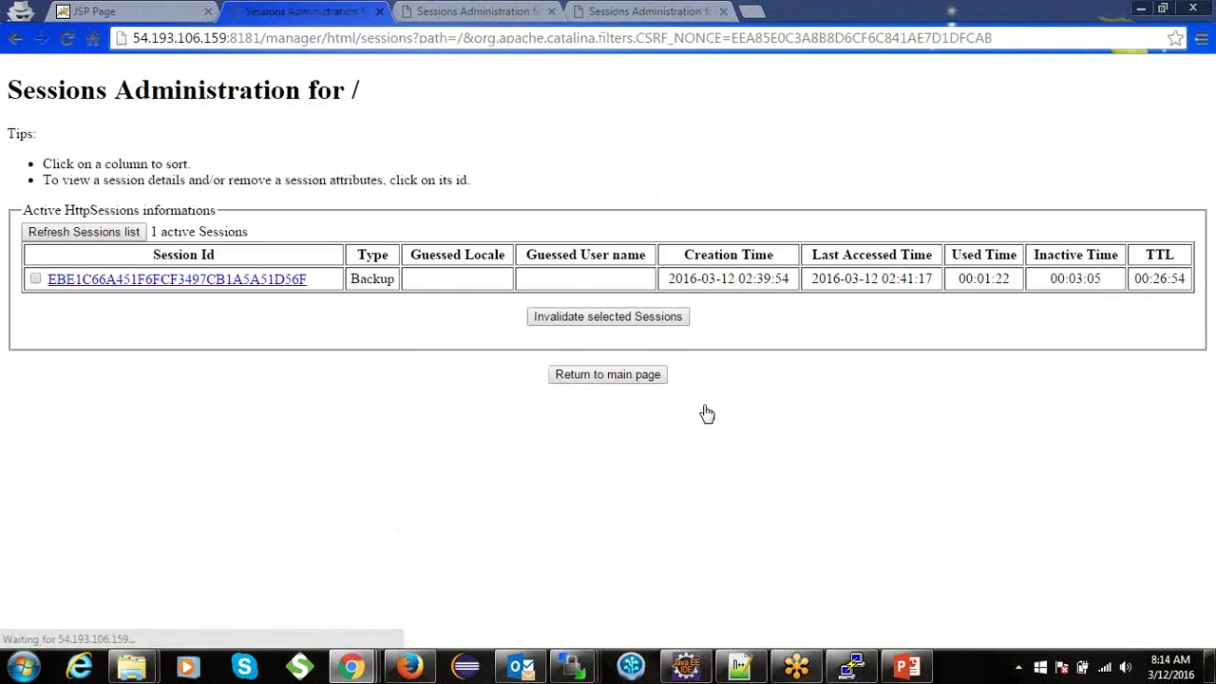
{"action": "left_click", "coordinate": [622, 11]}
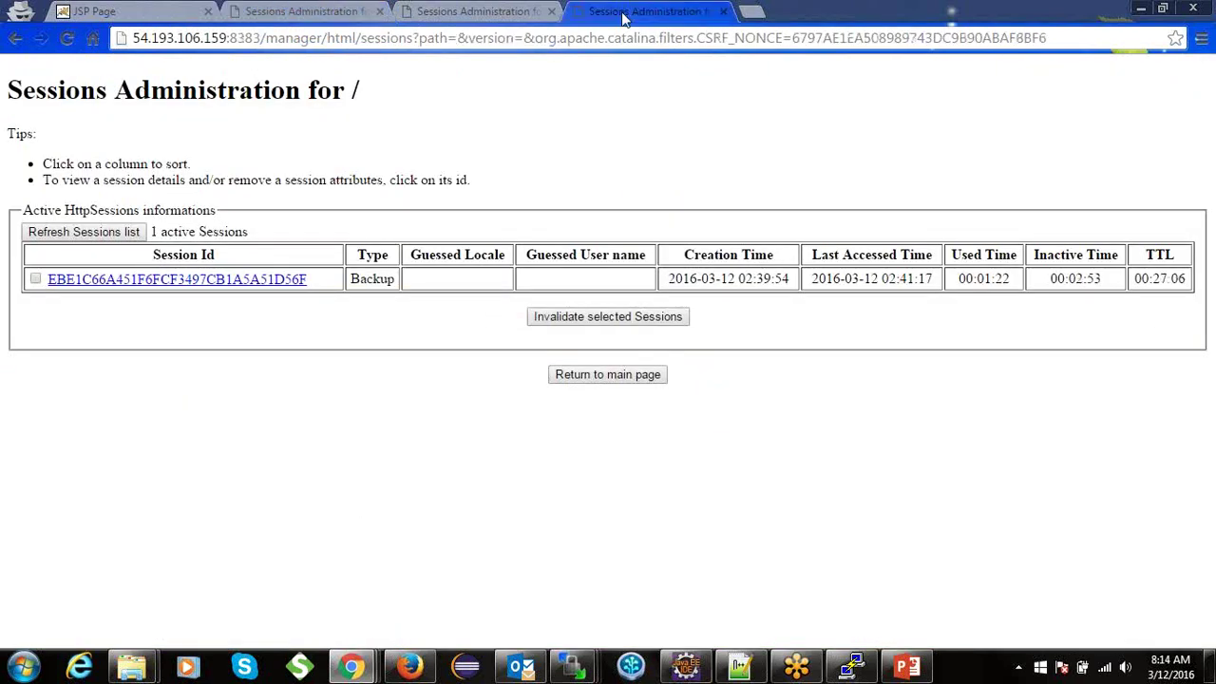
{"action": "left_click", "coordinate": [491, 11]}
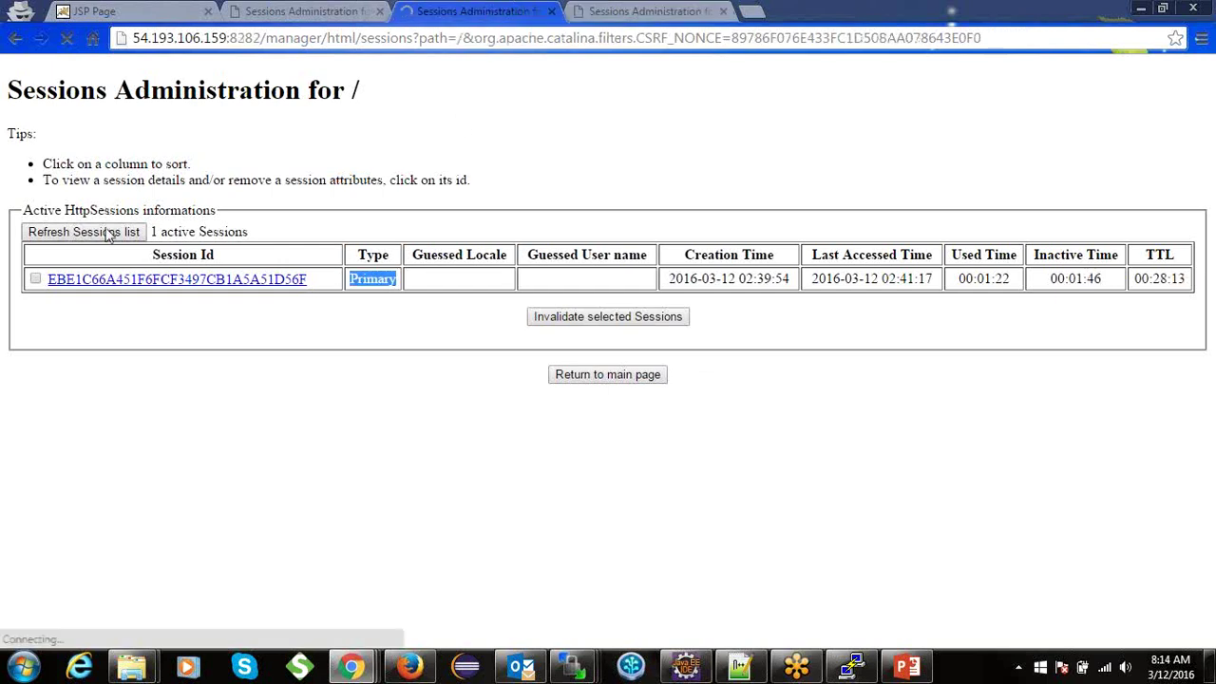
Add the book 'C' to the cart on the JSP page, then return to the 8181 sessions.
{"action": "left_click", "coordinate": [149, 9]}
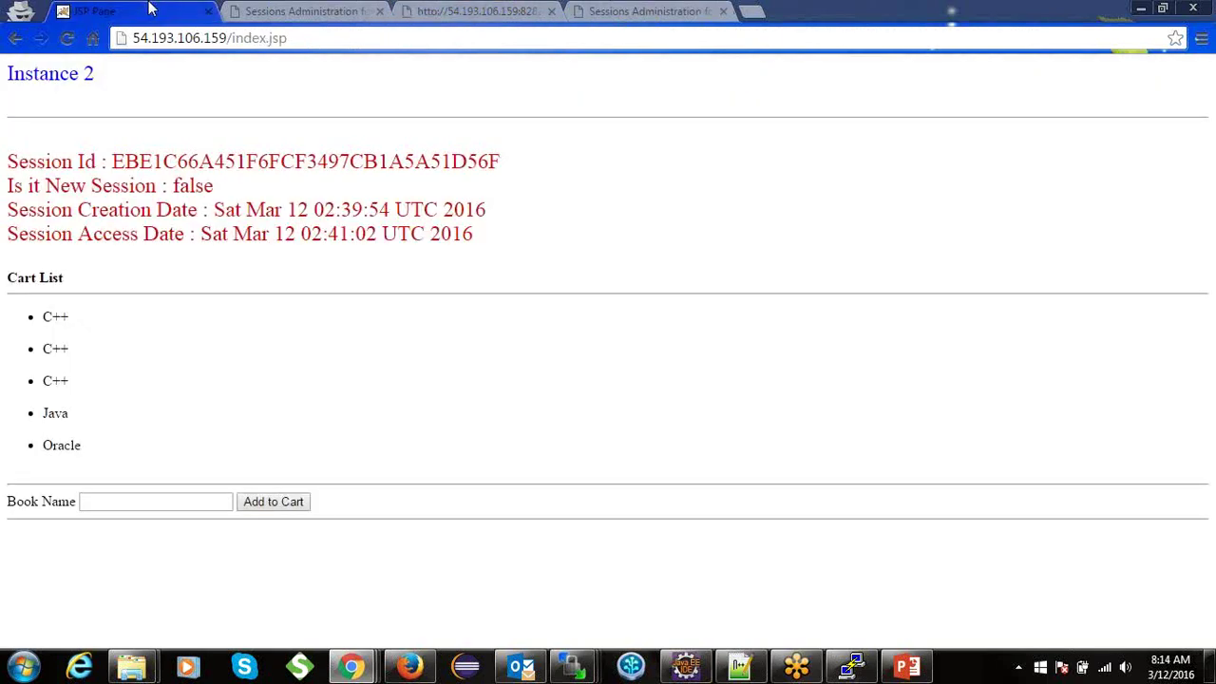
{"action": "left_click", "coordinate": [140, 499]}
{"action": "type", "text": "C"}
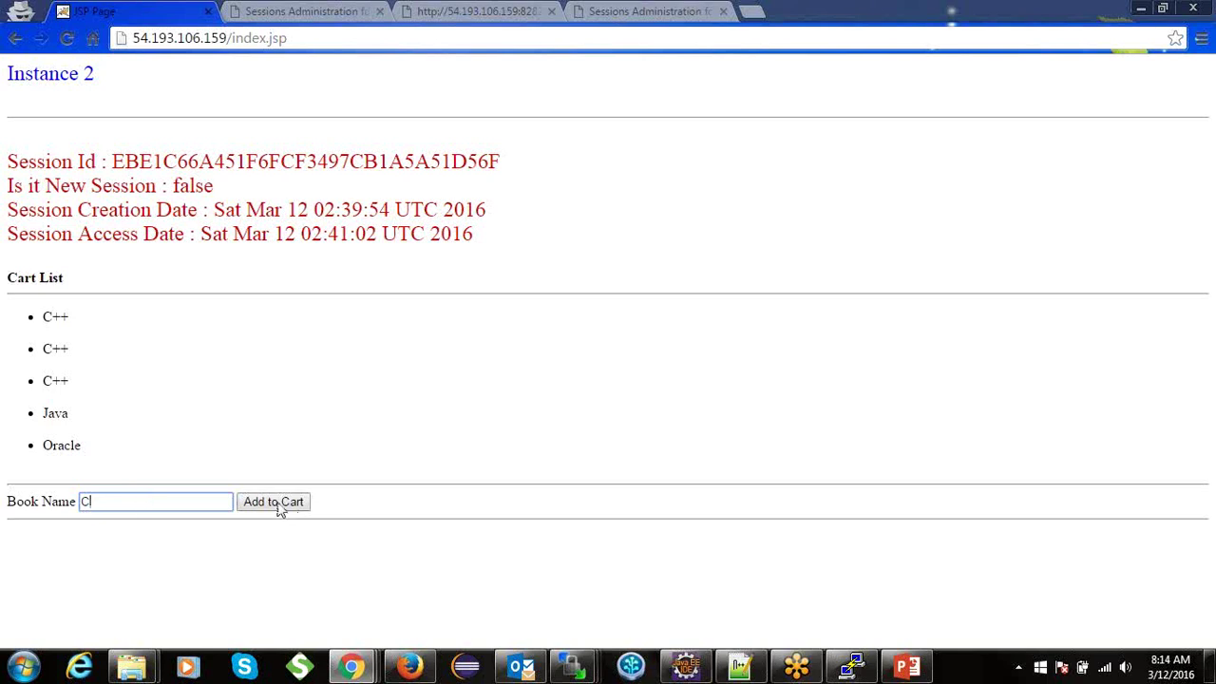
{"action": "left_click", "coordinate": [280, 504]}
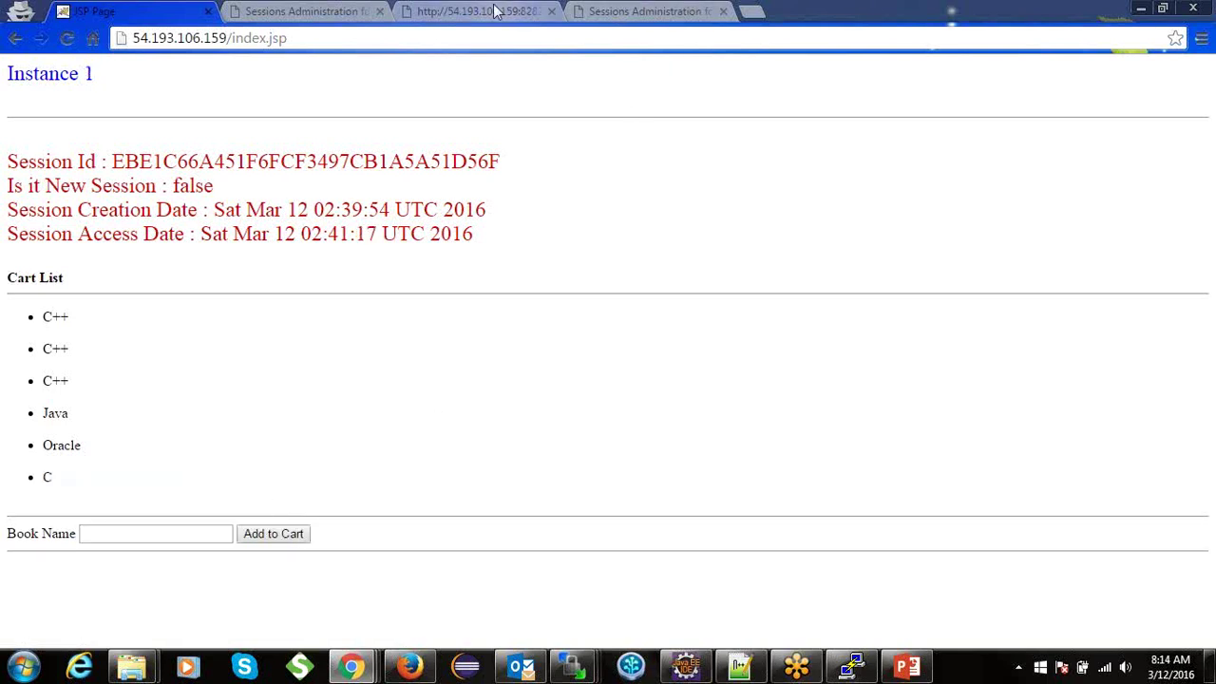
{"action": "left_click", "coordinate": [320, 11]}
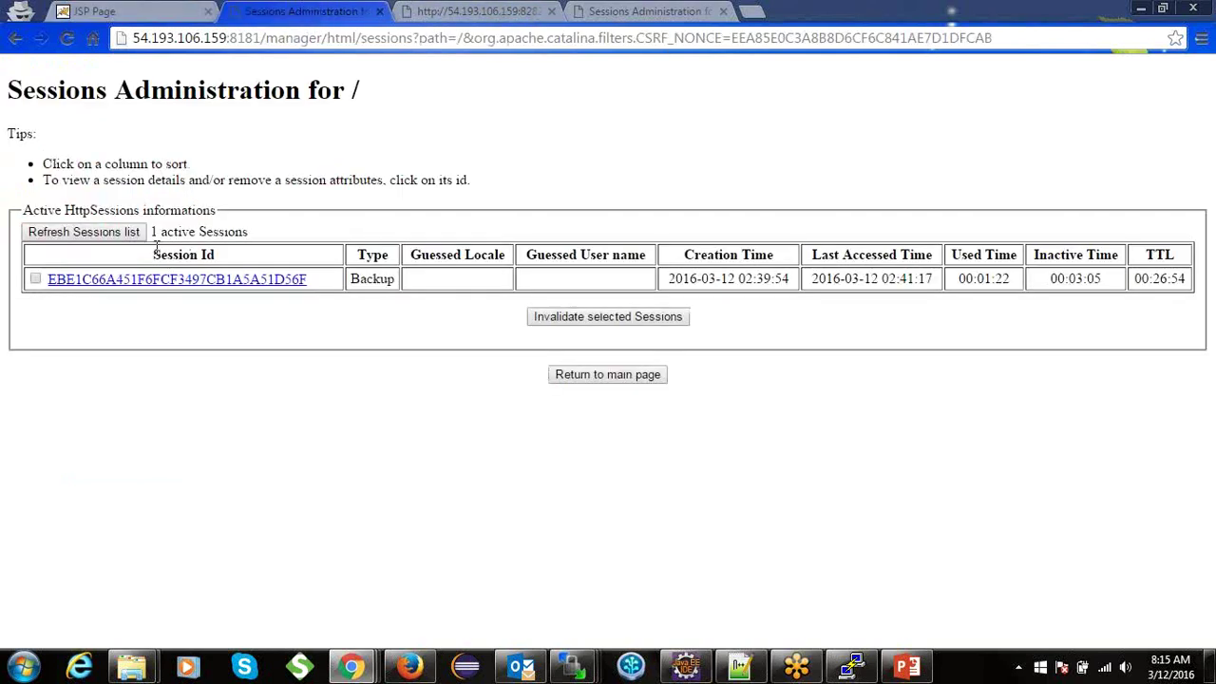
Refresh the 8181 list, now showing the cart as Primary, and the 8383 list, which returns Access Denied.
{"action": "left_click", "coordinate": [125, 235]}
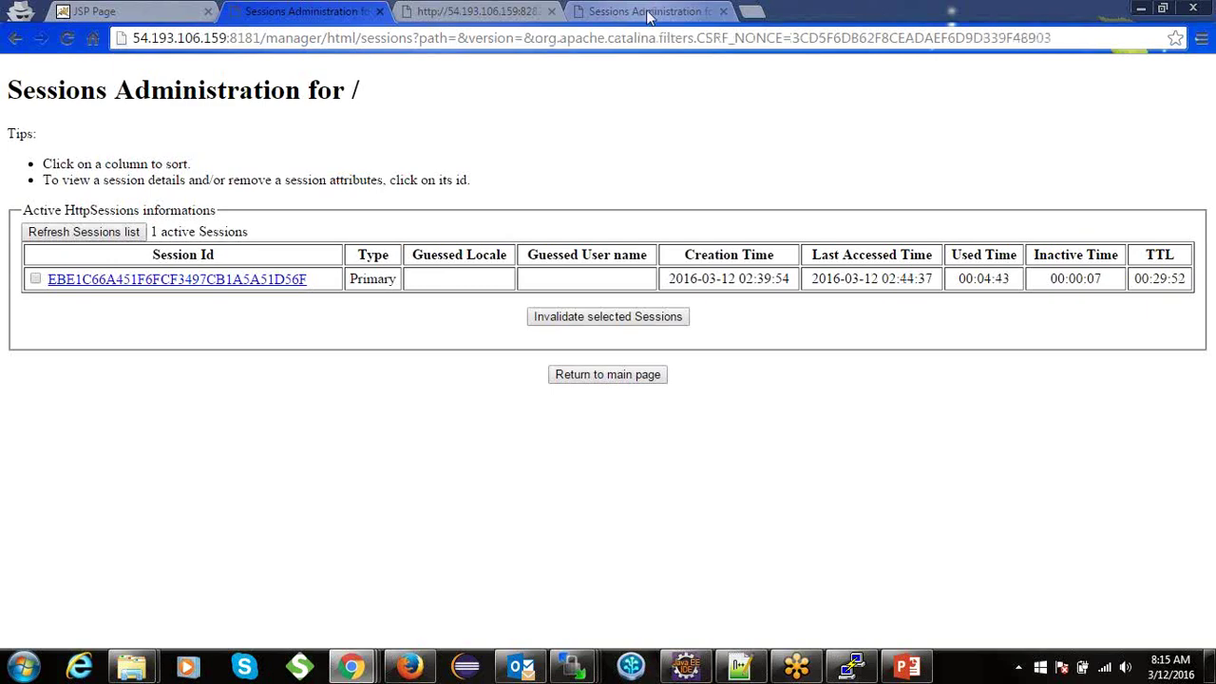
{"action": "key", "text": "ctrl+Tab"}
{"action": "key", "text": "ctrl+Tab"}
{"action": "left_click", "coordinate": [125, 235]}
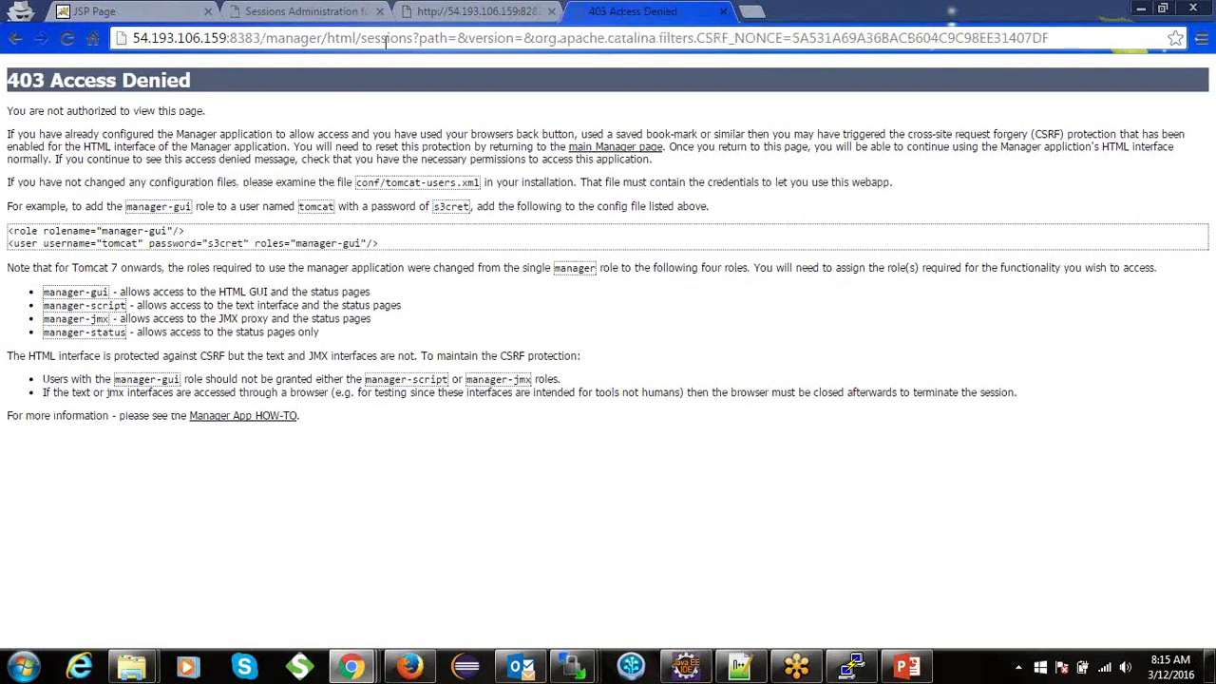
{"action": "left_click", "coordinate": [423, 38]}
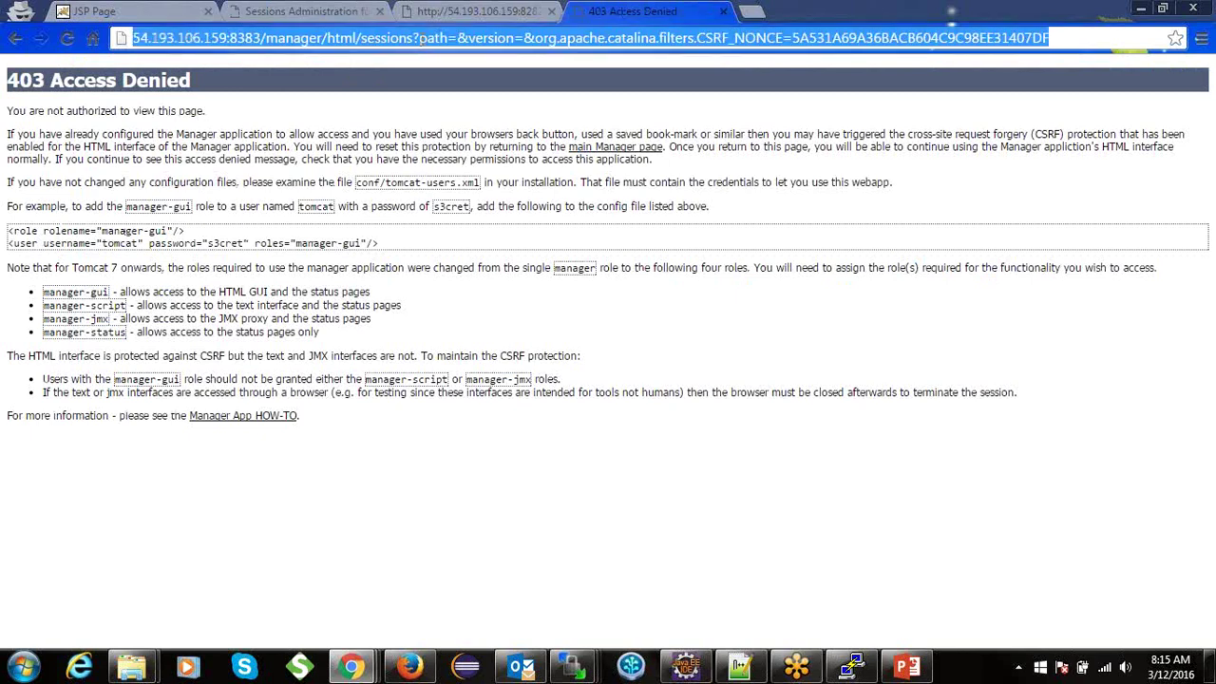
{"action": "left_click", "coordinate": [418, 38]}
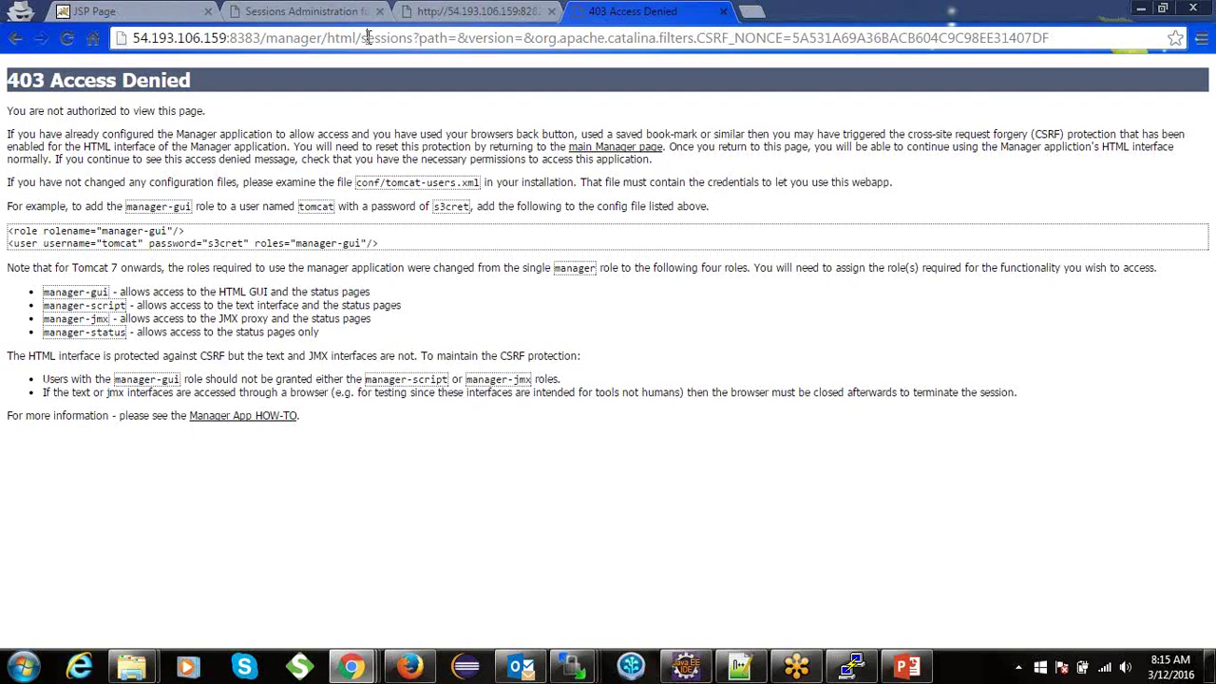
Trim the 8383 URL to /manager/html/ and reopen the root session list showing Backup.
{"action": "key", "text": "shift+End"}
{"action": "key", "text": "Delete"}
{"action": "key", "text": "Return"}
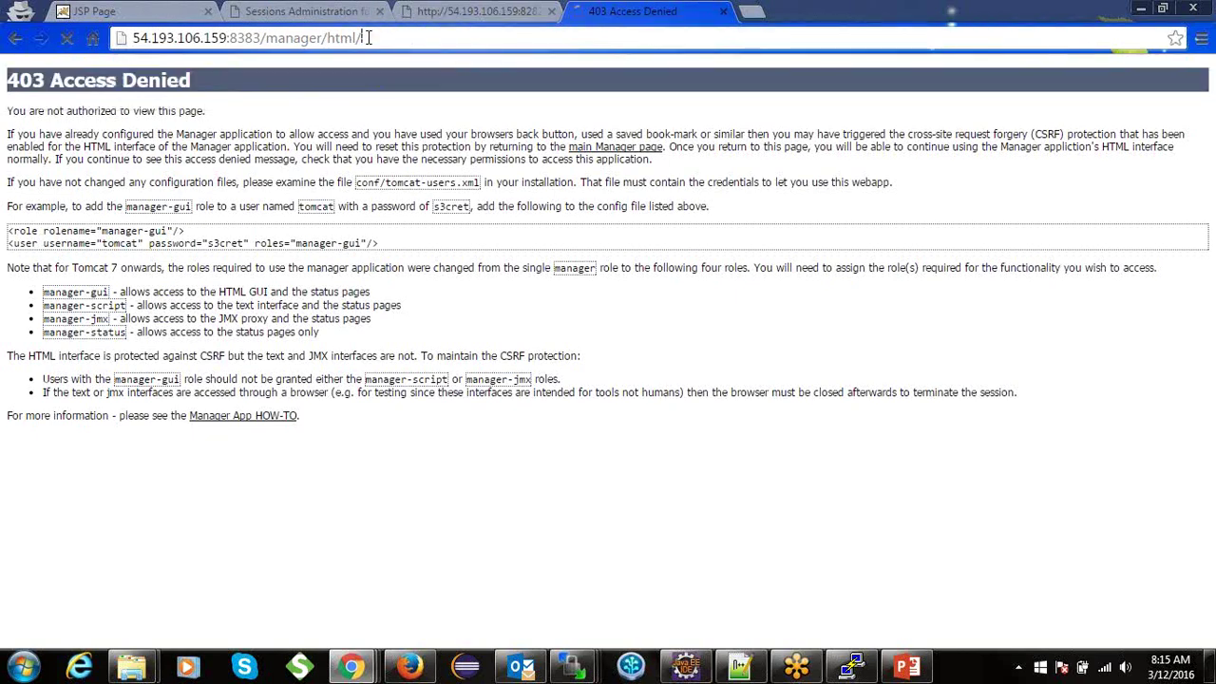
{"action": "left_click", "coordinate": [700, 406]}
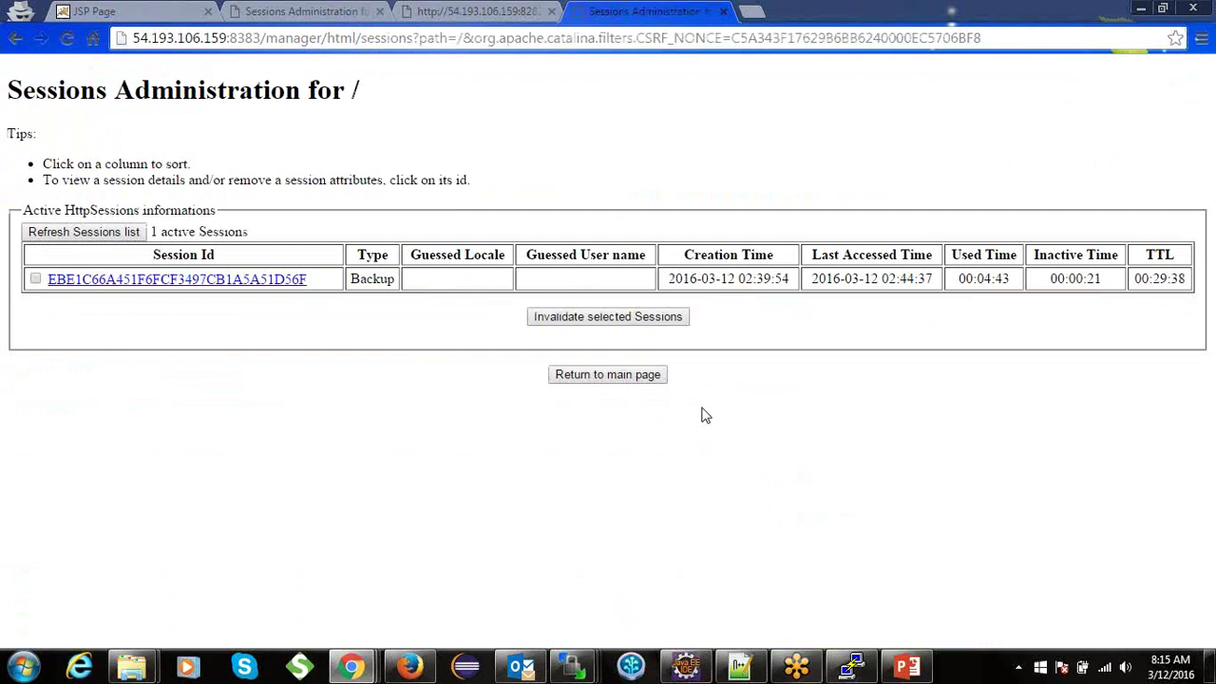
Run ./startup-instance2 in PuTTY to restart Tomcat instance 2, then return to Chrome.
{"action": "left_click", "coordinate": [852, 665]}
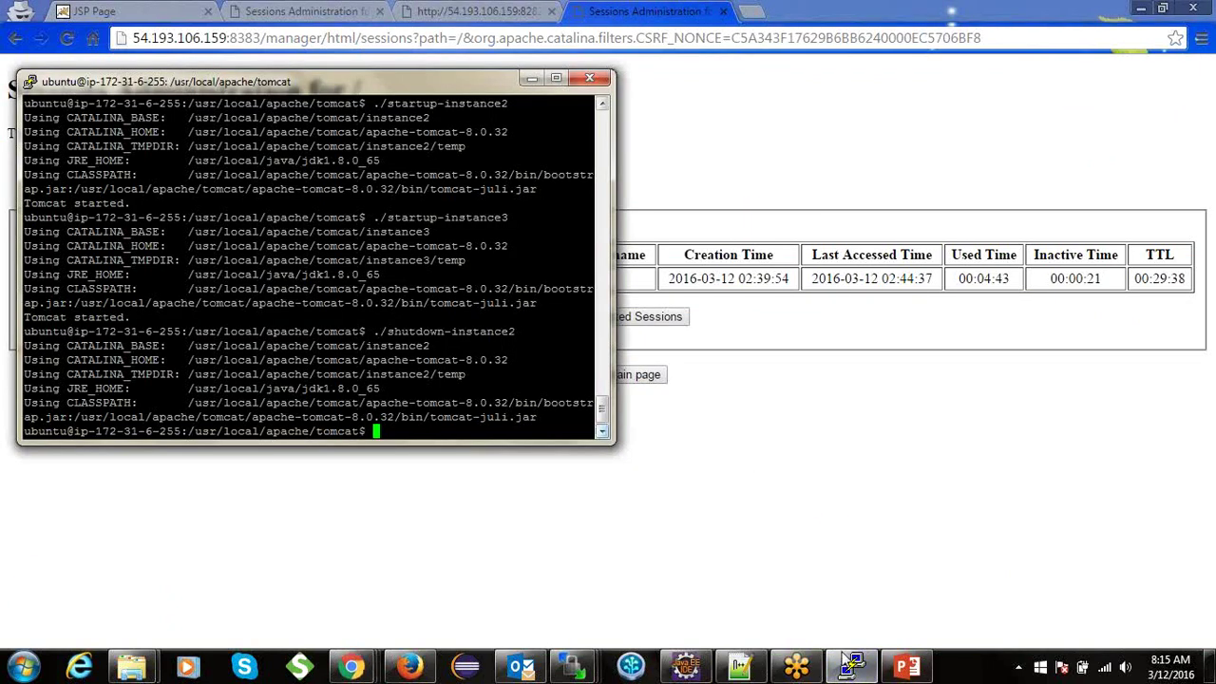
{"action": "type", "text": "./st"}
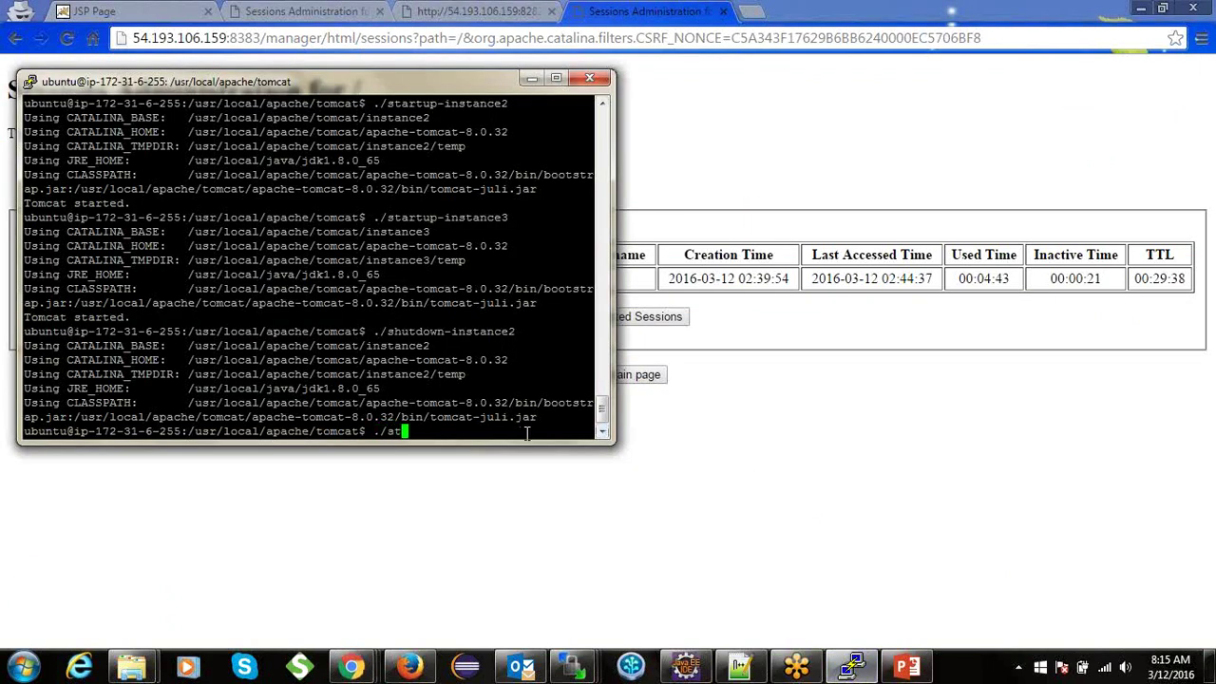
{"action": "type", "text": "artup-instance2"}
{"action": "key", "text": "Return"}
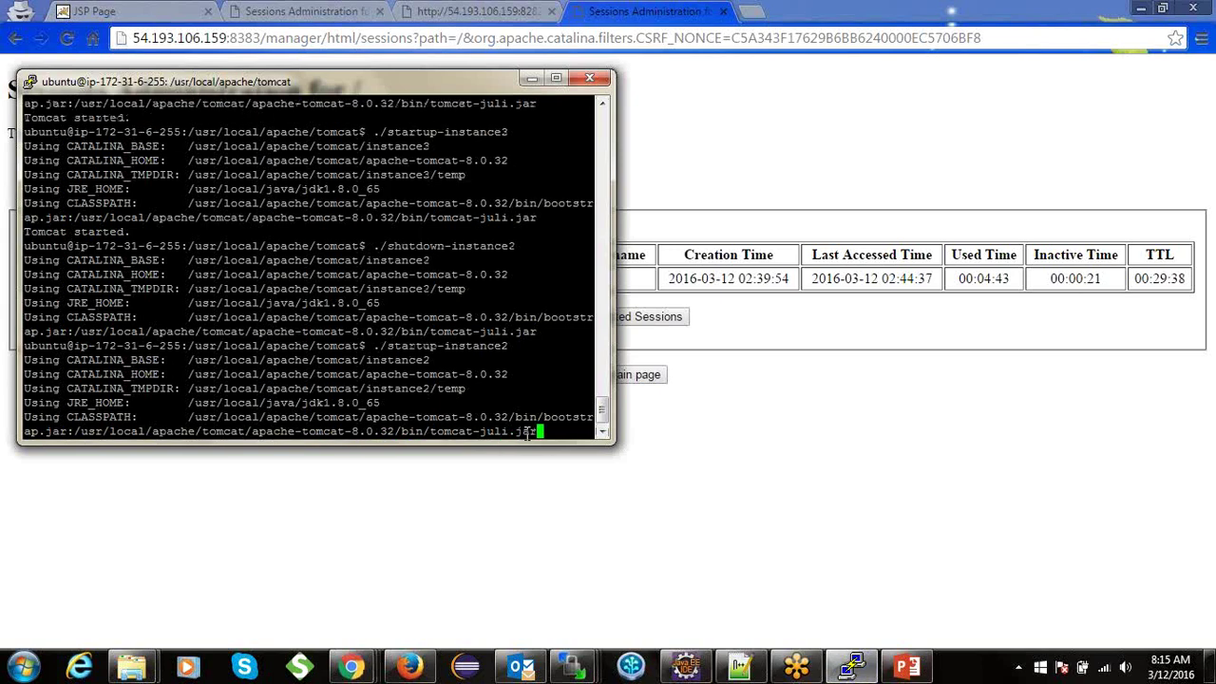
{"action": "left_click", "coordinate": [798, 167]}
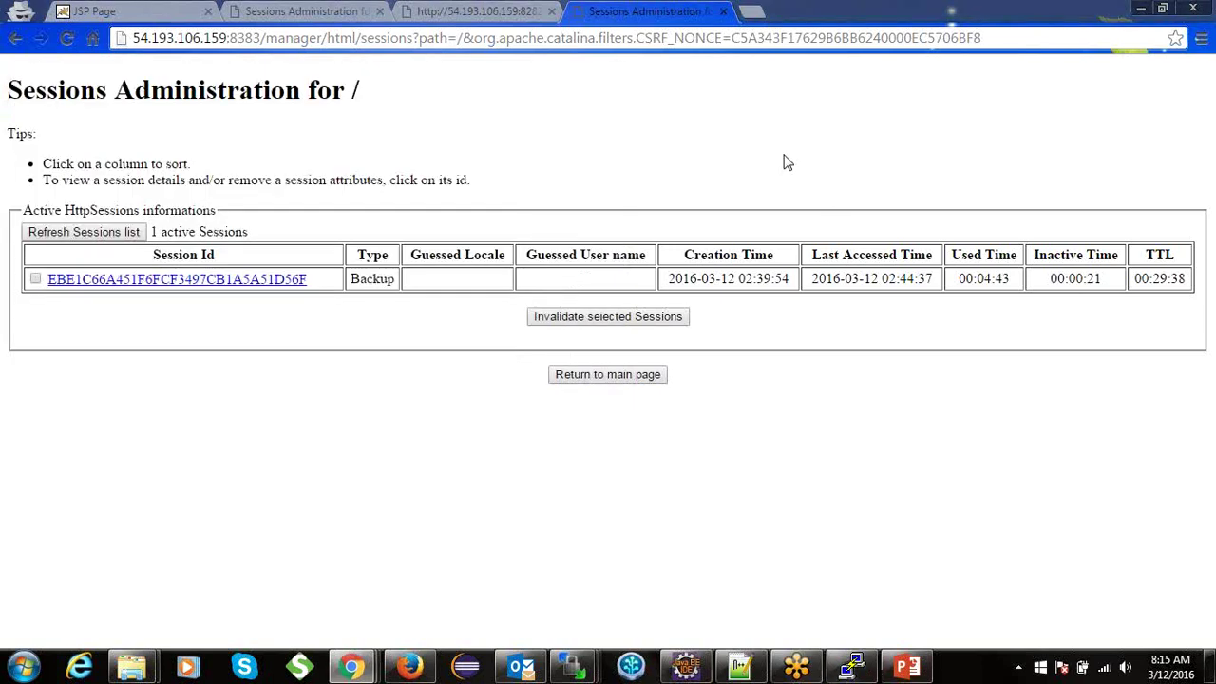
On the 8282 instance's tab, load the manager main page at /manager/html/.
{"action": "left_click", "coordinate": [500, 10]}
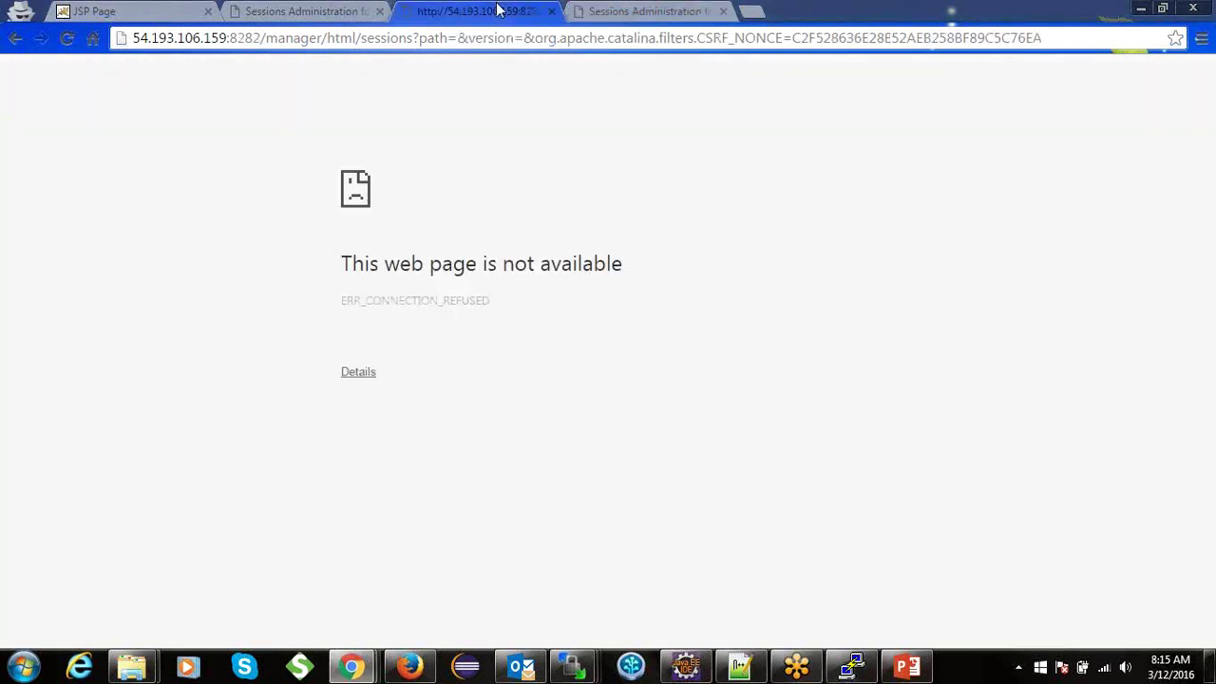
{"action": "left_click", "coordinate": [67, 38]}
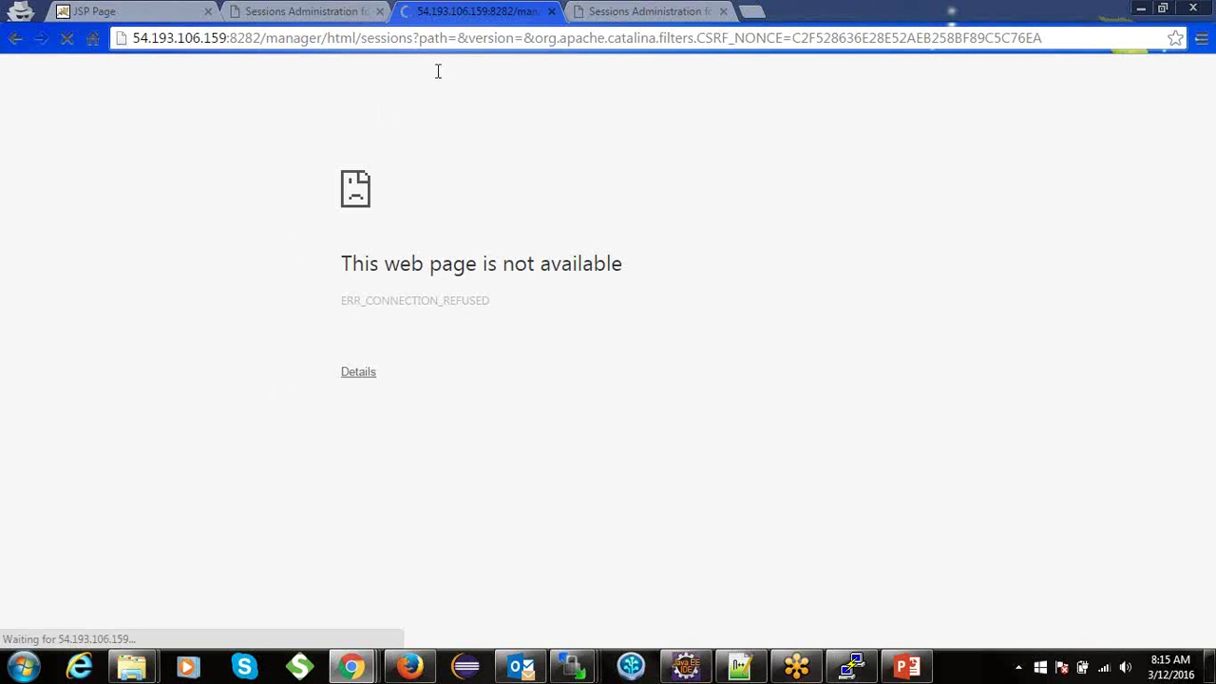
{"action": "left_click", "coordinate": [364, 38]}
{"action": "key", "text": "shift+End"}
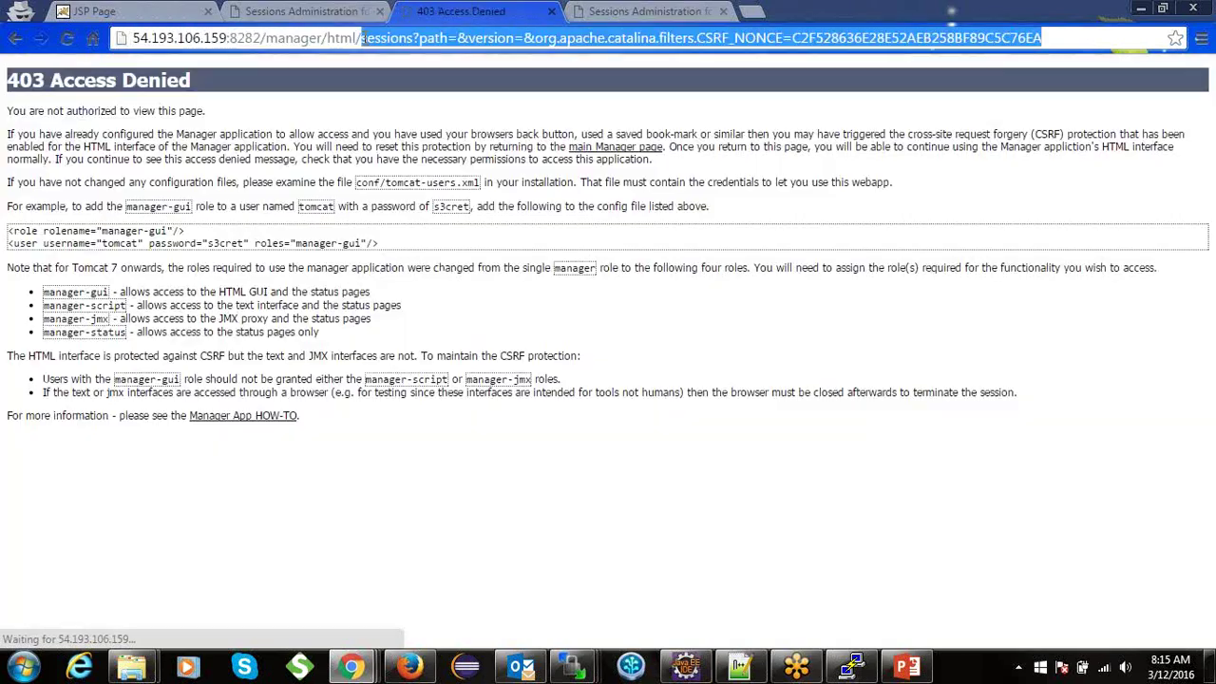
{"action": "key", "text": "Delete"}
{"action": "key", "text": "Return"}
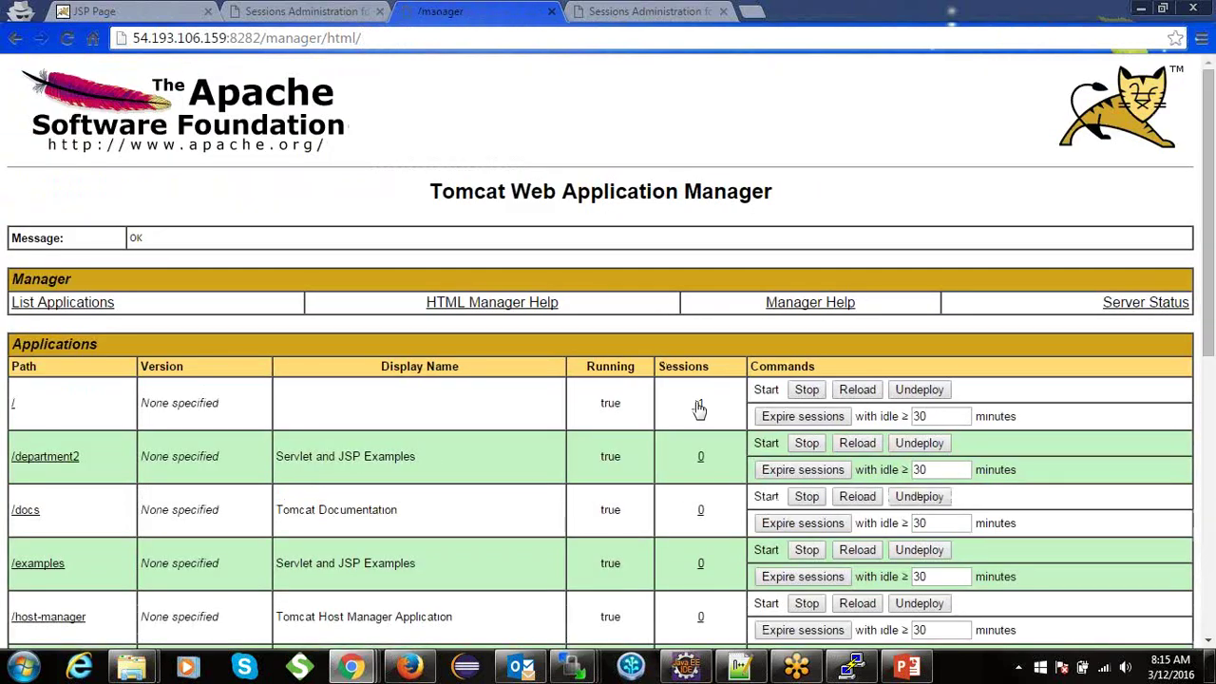
Open the root application's session list and the details of its Backup session.
{"action": "left_click", "coordinate": [705, 407]}
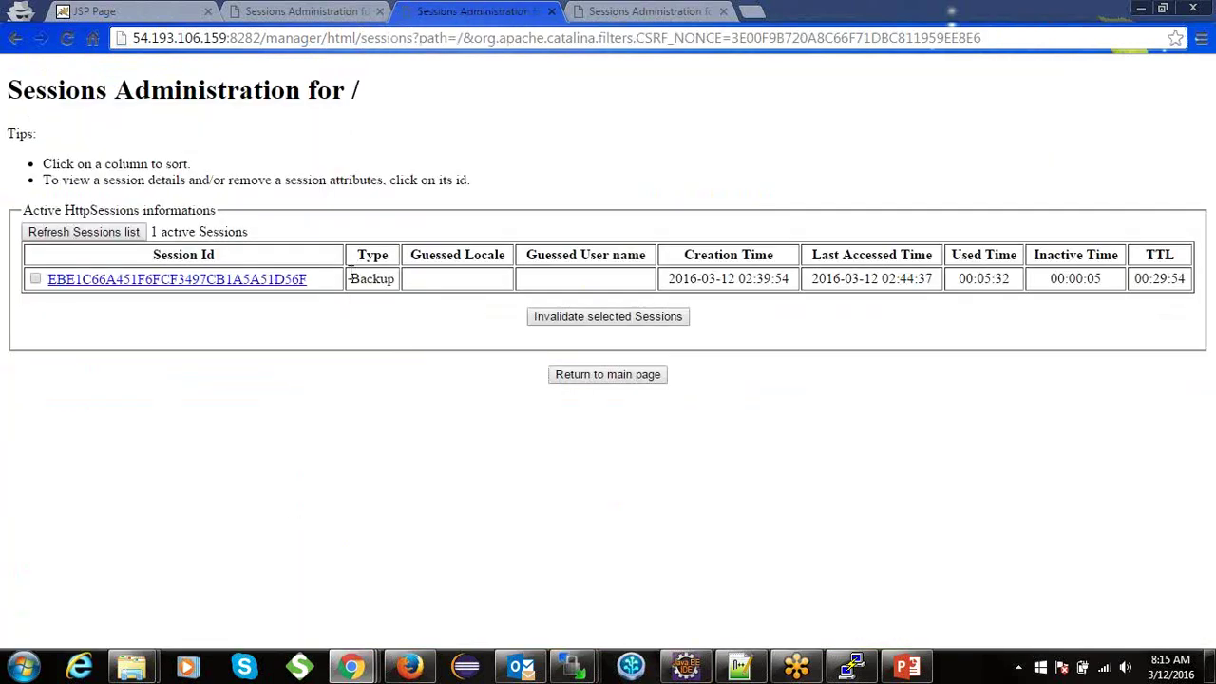
{"action": "left_click_drag", "start_coordinate": [360, 279], "coordinate": [380, 278]}
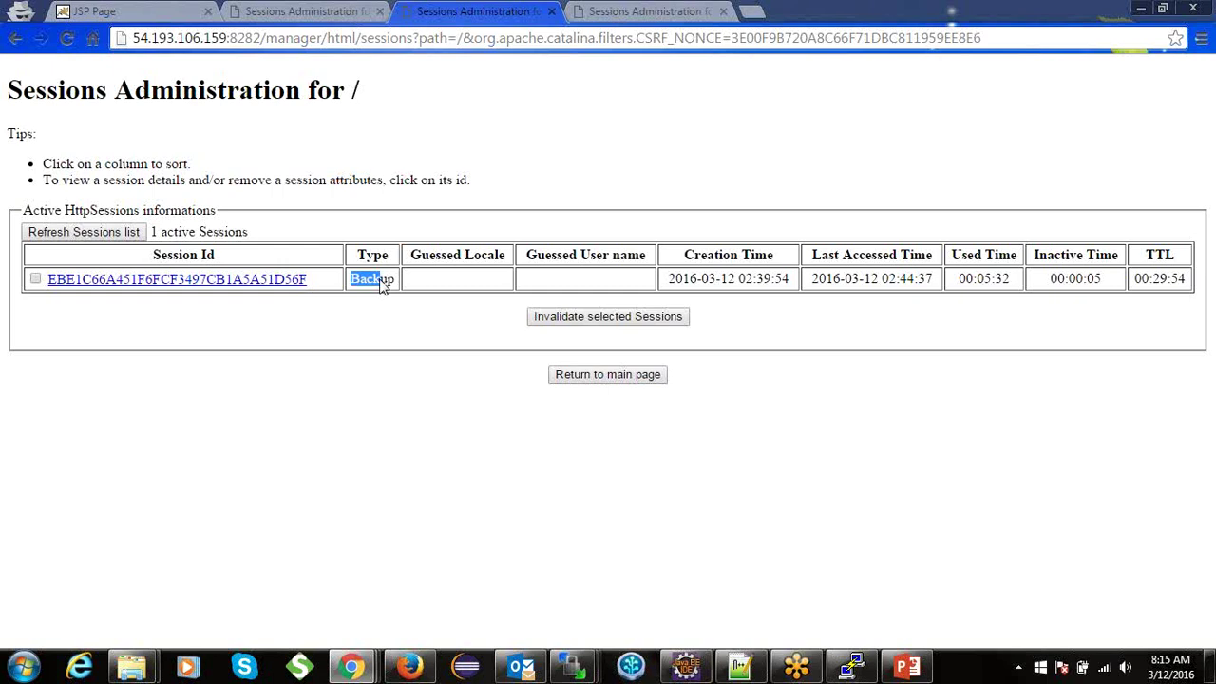
{"action": "left_click", "coordinate": [297, 279]}
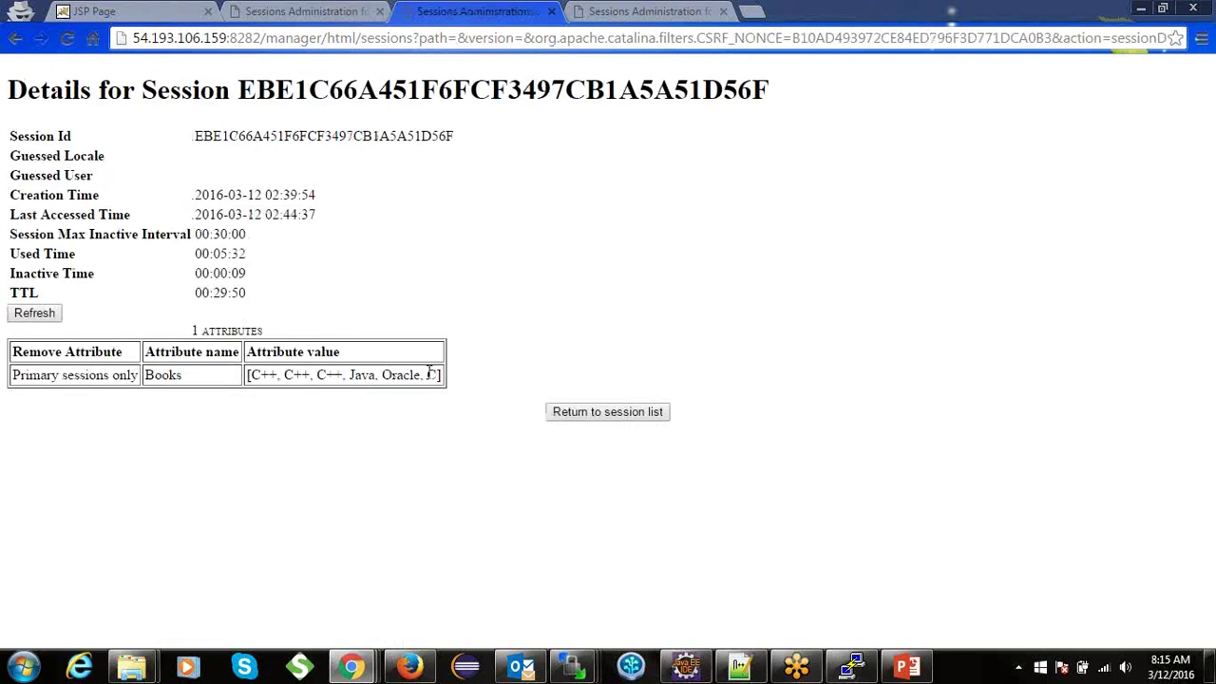
{"action": "left_click_drag", "start_coordinate": [429, 372], "coordinate": [250, 378]}
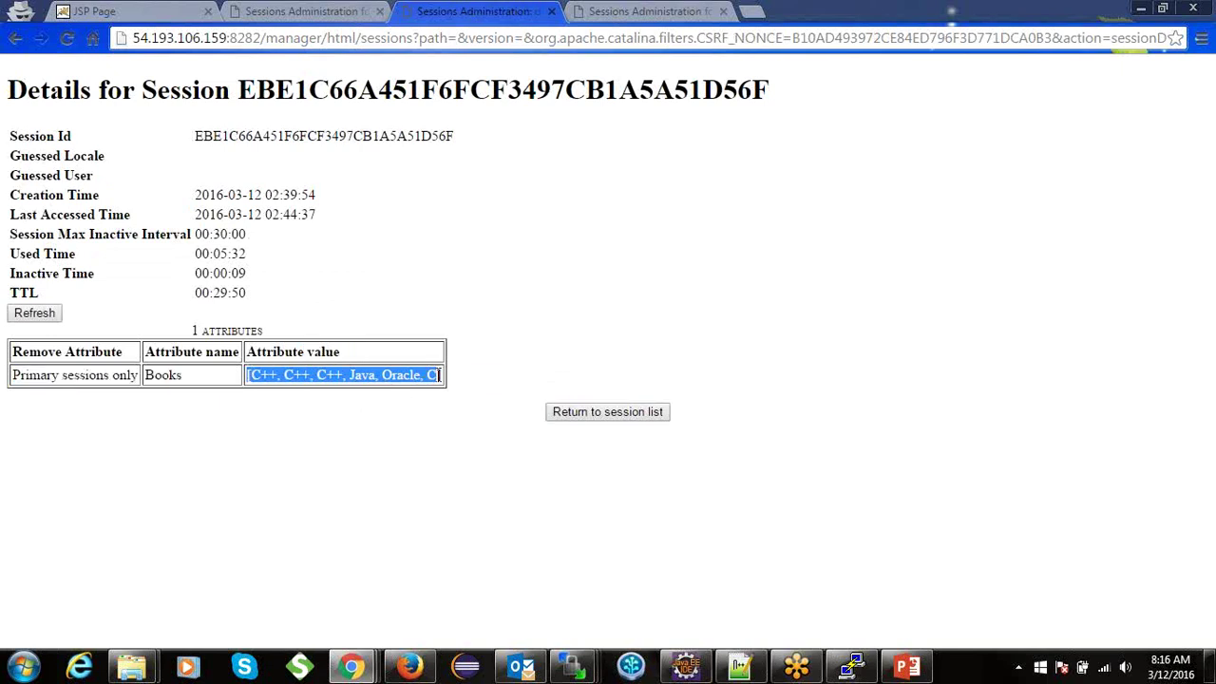
{"action": "mouse_move", "coordinate": [437, 375]}
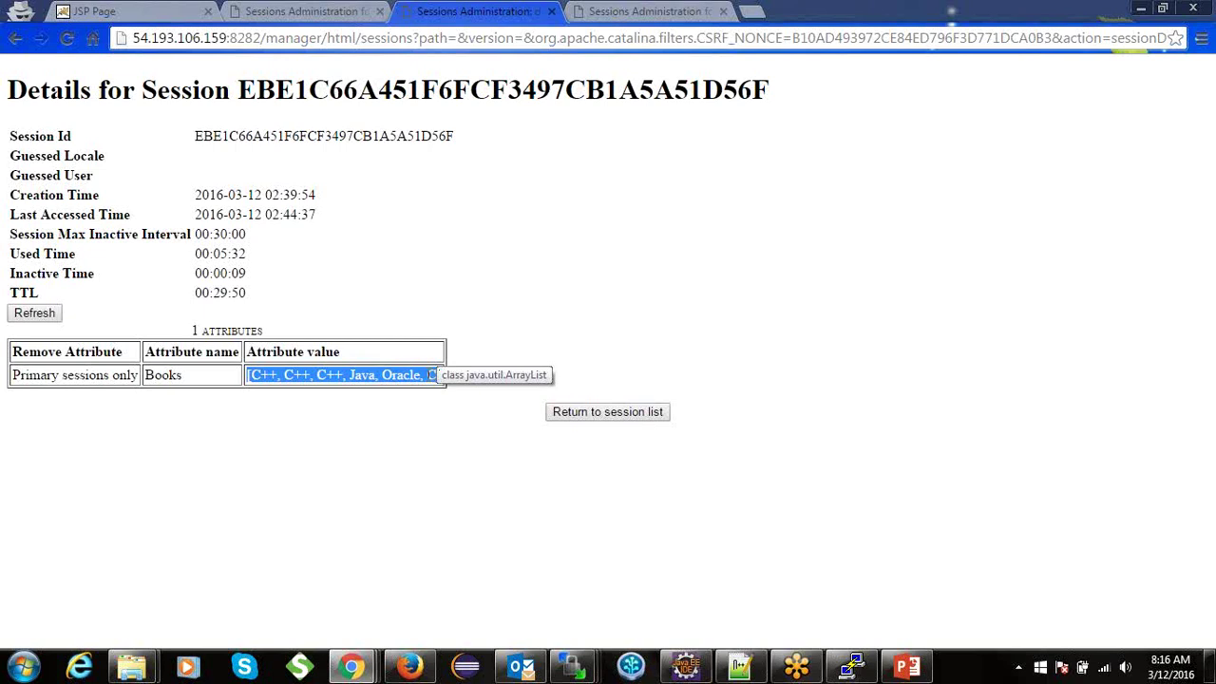
{"action": "double_click", "coordinate": [400, 375]}
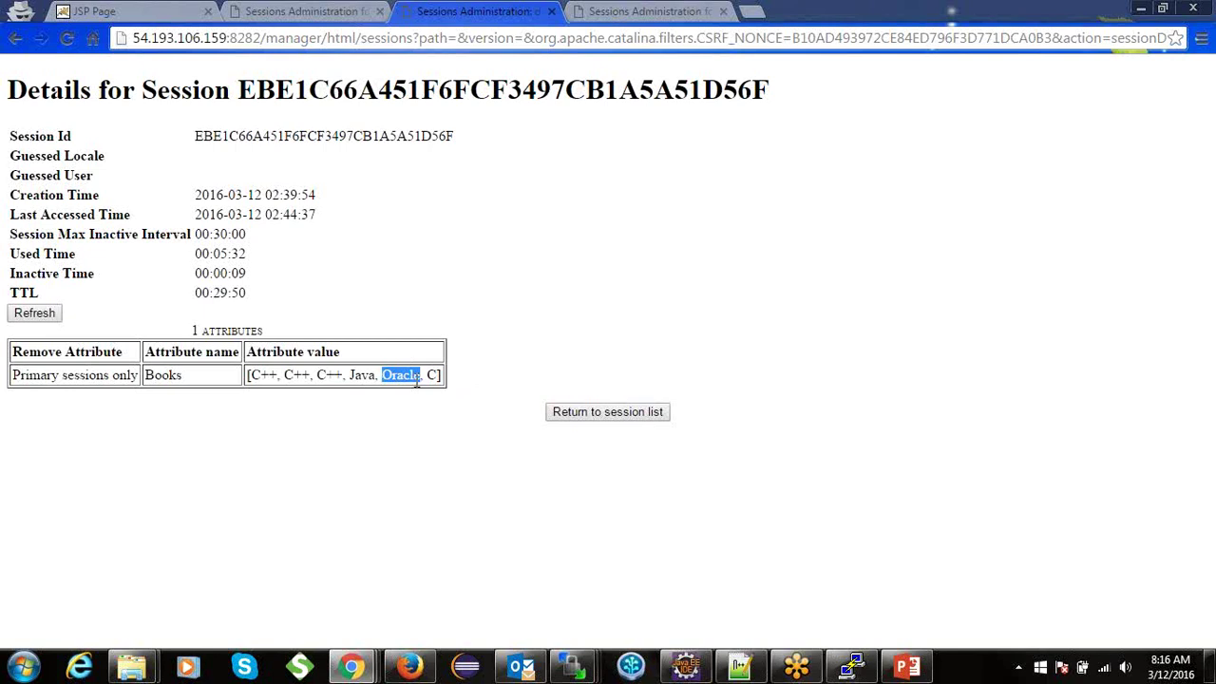
{"action": "left_click", "coordinate": [157, 13]}
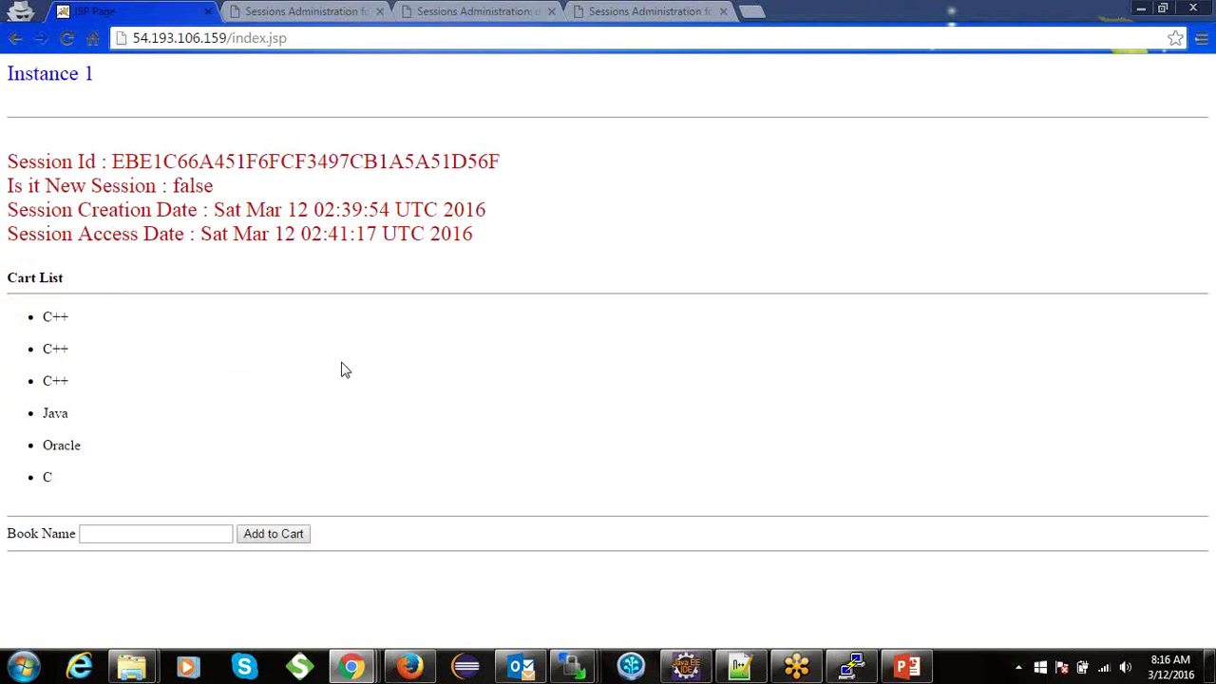
{"action": "left_click", "coordinate": [479, 13]}
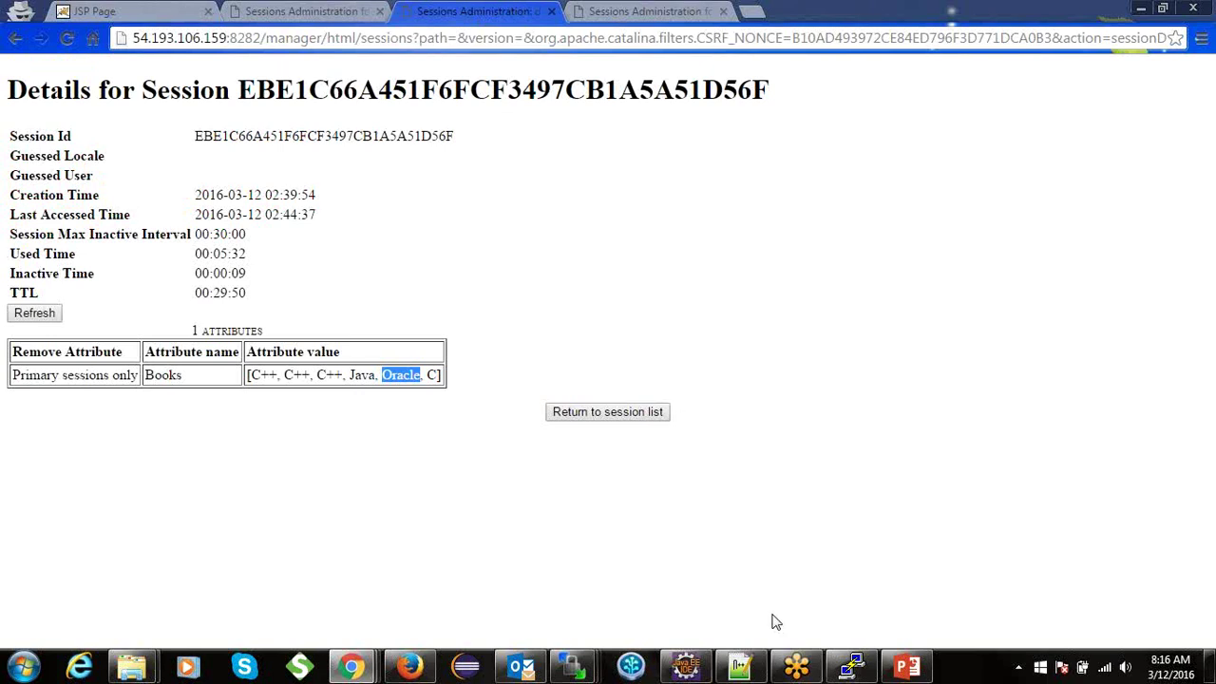
{"action": "left_click", "coordinate": [910, 664]}
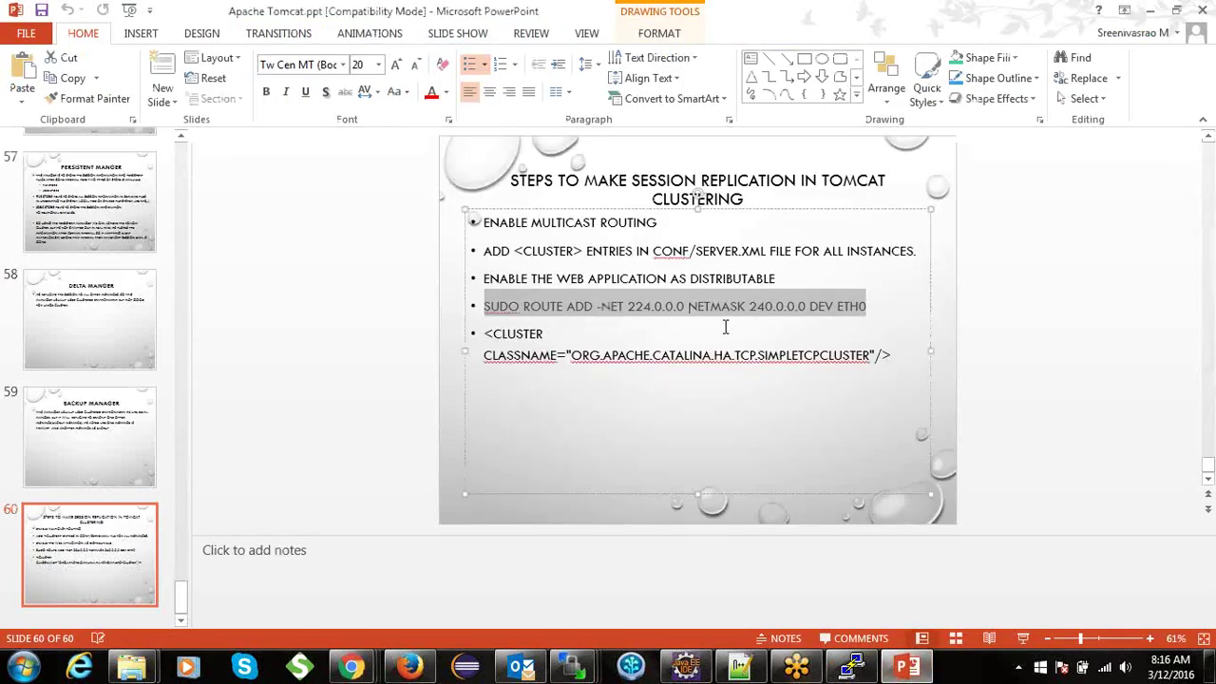
Compare slides 58 and 59 (Delta Manager, Backup Manager), then minimize PowerPoint.
{"action": "left_click", "coordinate": [350, 415]}
{"action": "scroll", "coordinate": [350, 415], "scroll_direction": "up", "scroll_amount": 1}
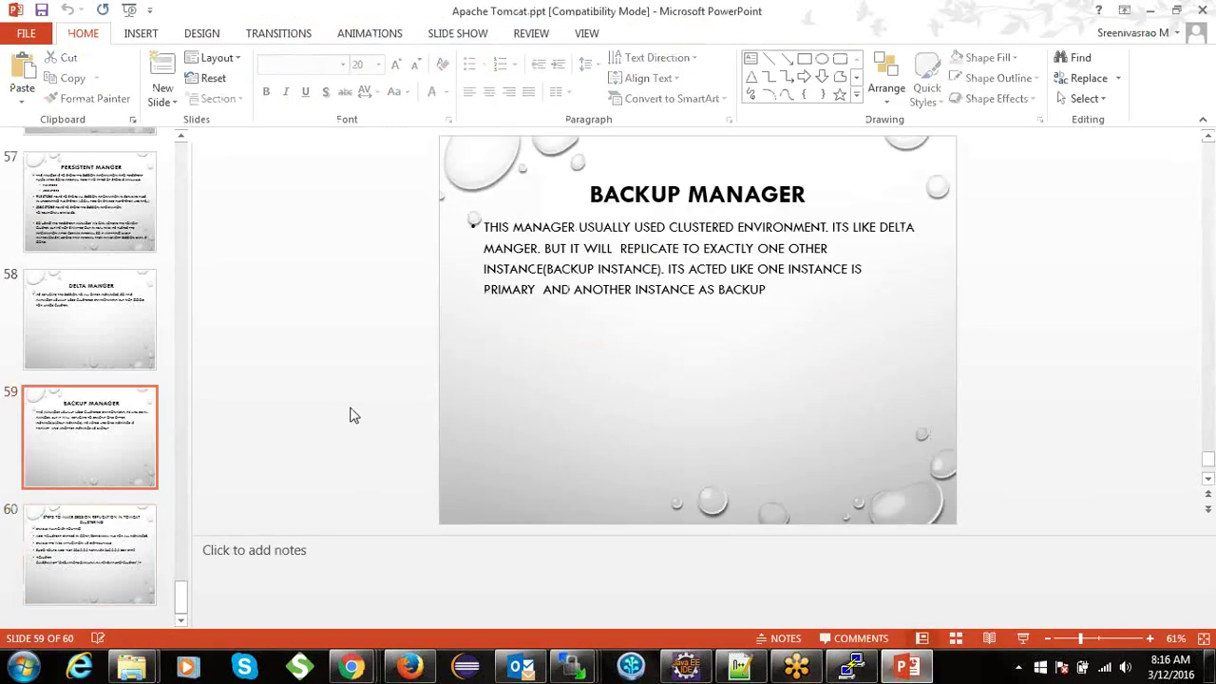
{"action": "scroll", "coordinate": [350, 415], "scroll_direction": "up", "scroll_amount": 1}
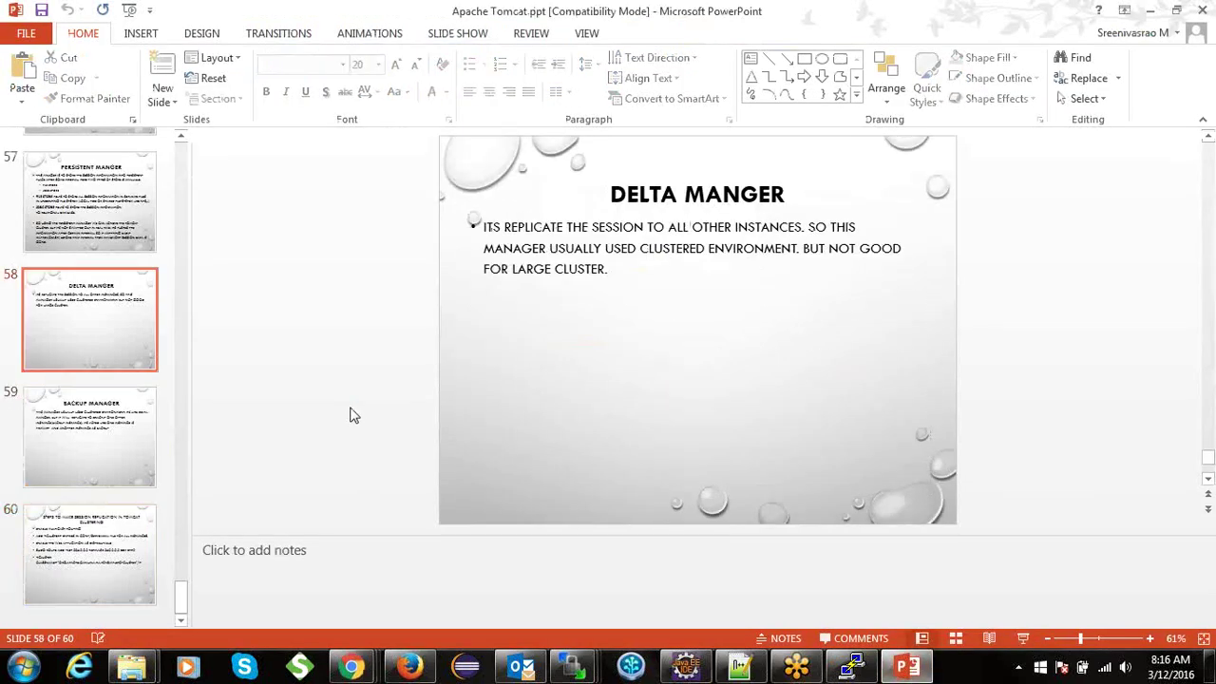
{"action": "scroll", "coordinate": [349, 415], "scroll_direction": "down", "scroll_amount": 1}
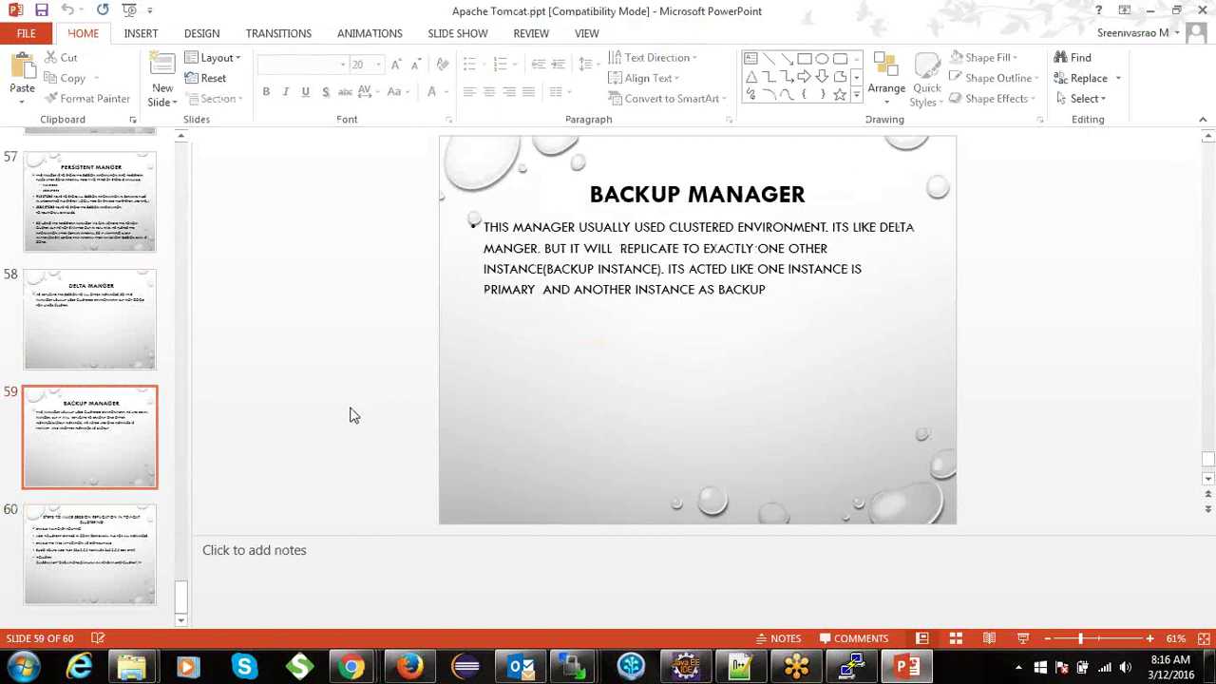
{"action": "scroll", "coordinate": [349, 415], "scroll_direction": "up", "scroll_amount": 1}
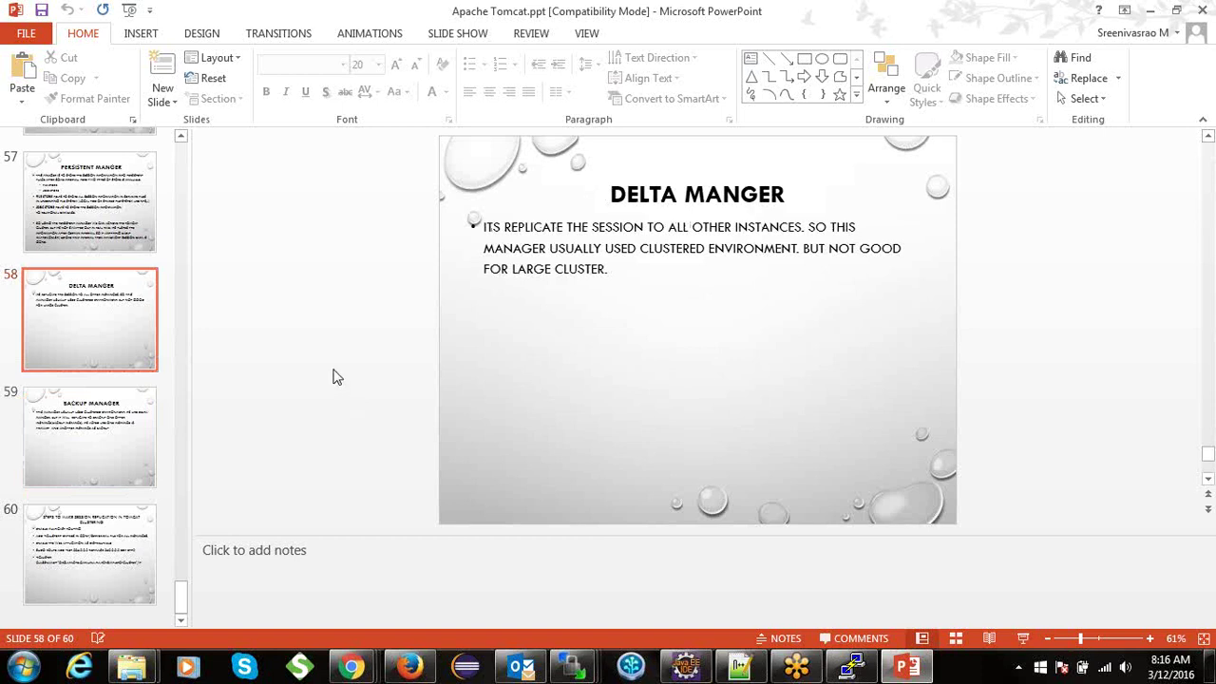
{"action": "scroll", "coordinate": [332, 377], "scroll_direction": "down", "scroll_amount": 1}
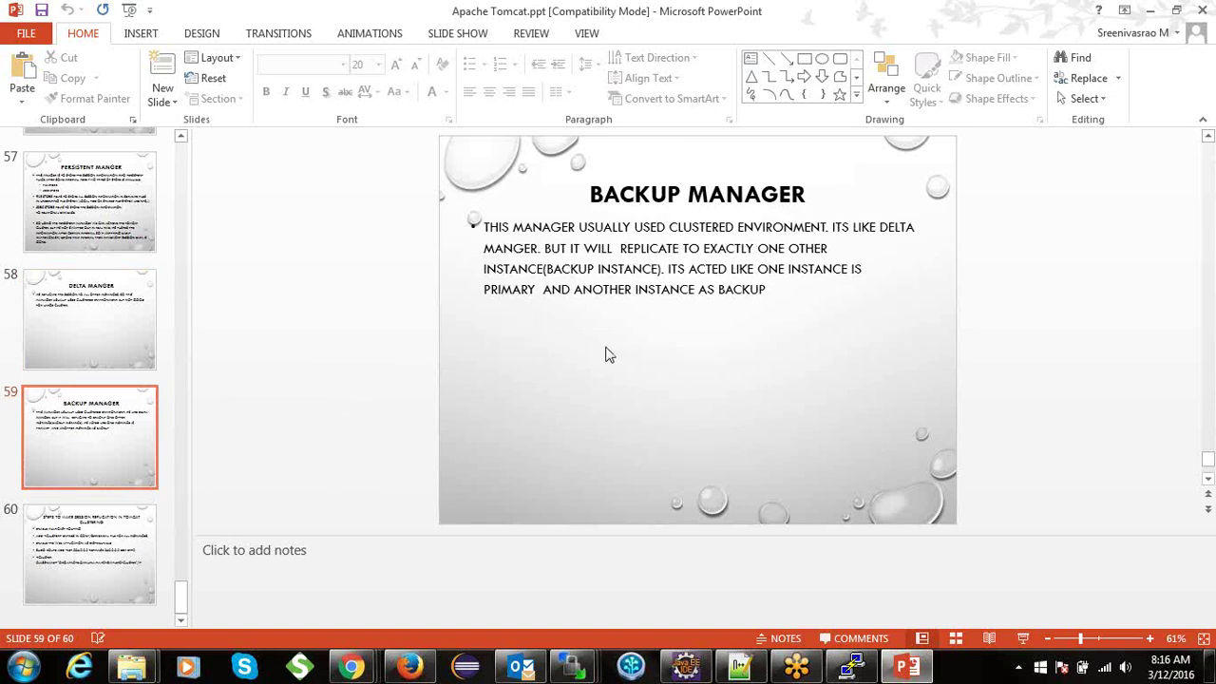
{"action": "left_click", "coordinate": [1147, 14]}
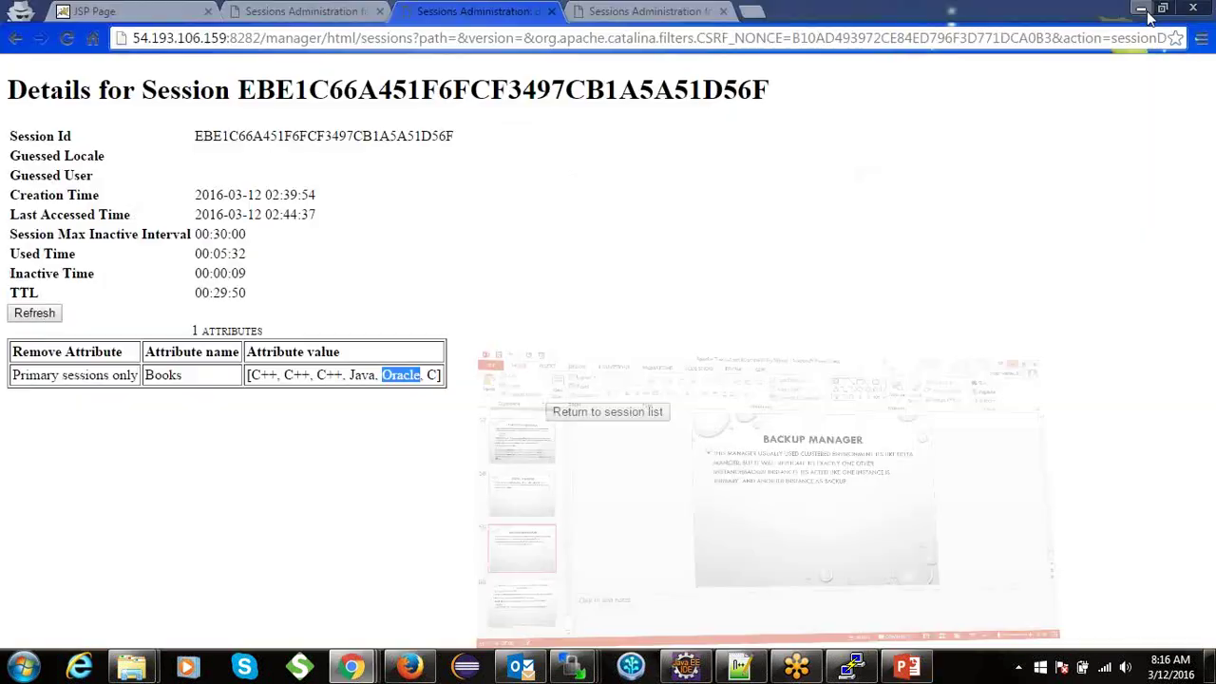
Show the 8181 session list with the cart session as Primary, briefly checking JK Status Manager.
{"action": "left_click", "coordinate": [302, 11]}
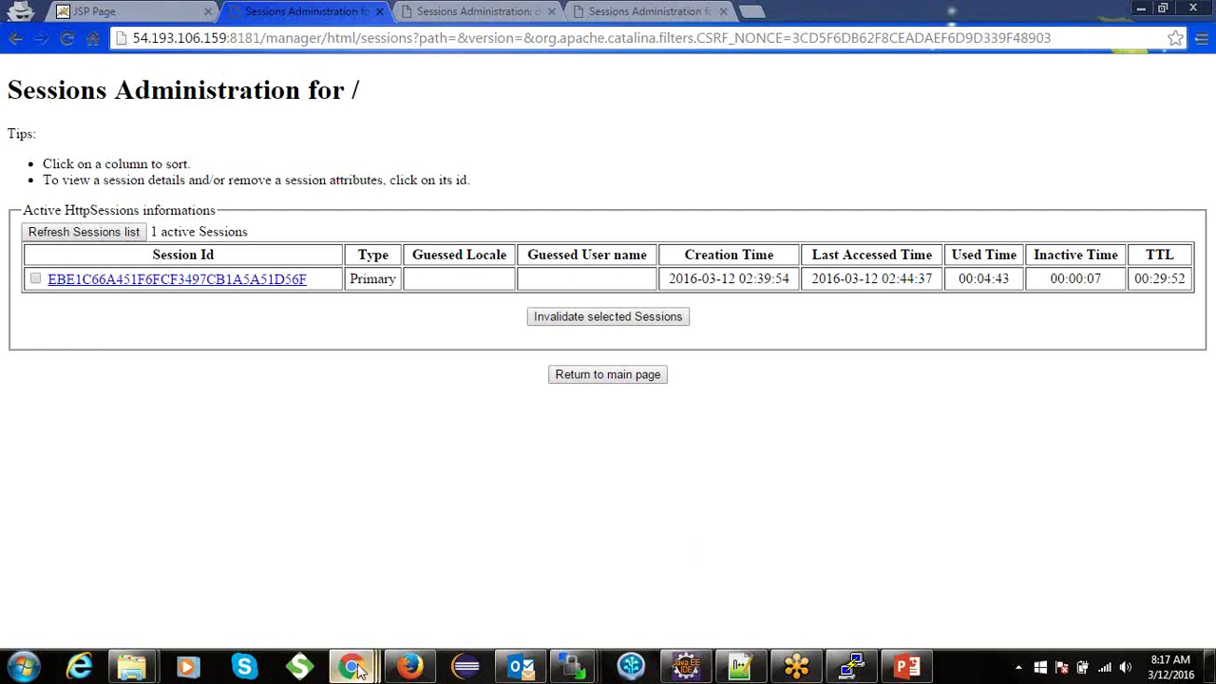
{"action": "mouse_move", "coordinate": [354, 669]}
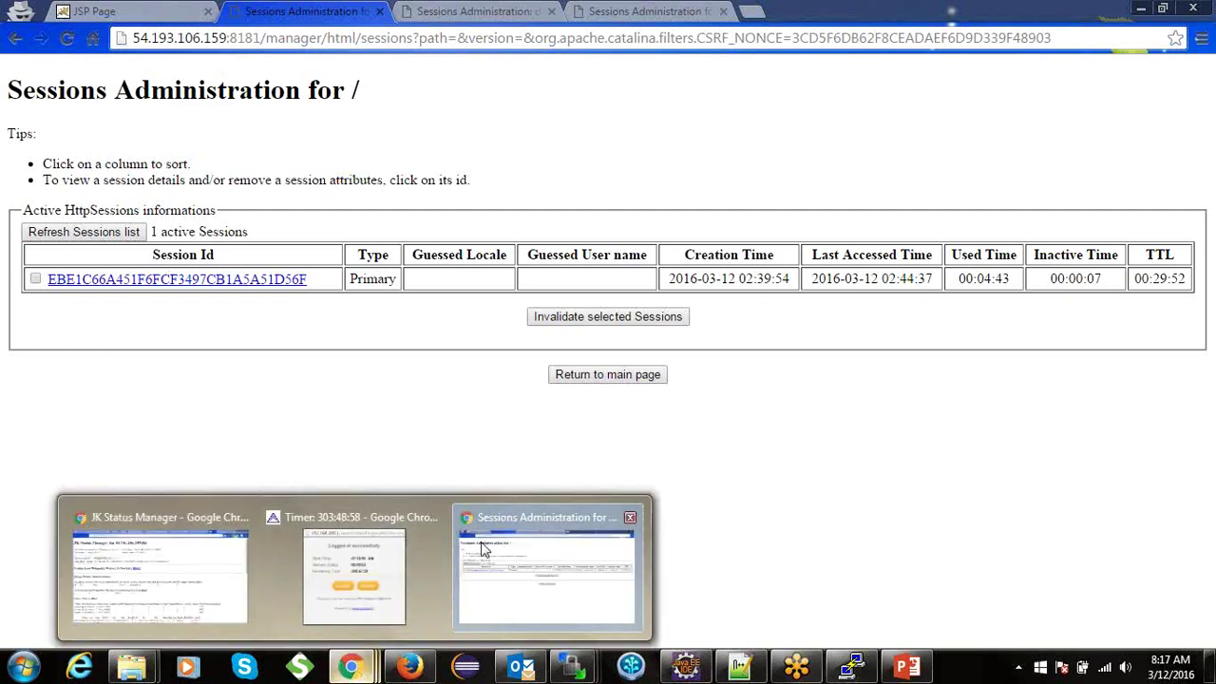
{"action": "left_click", "coordinate": [224, 559]}
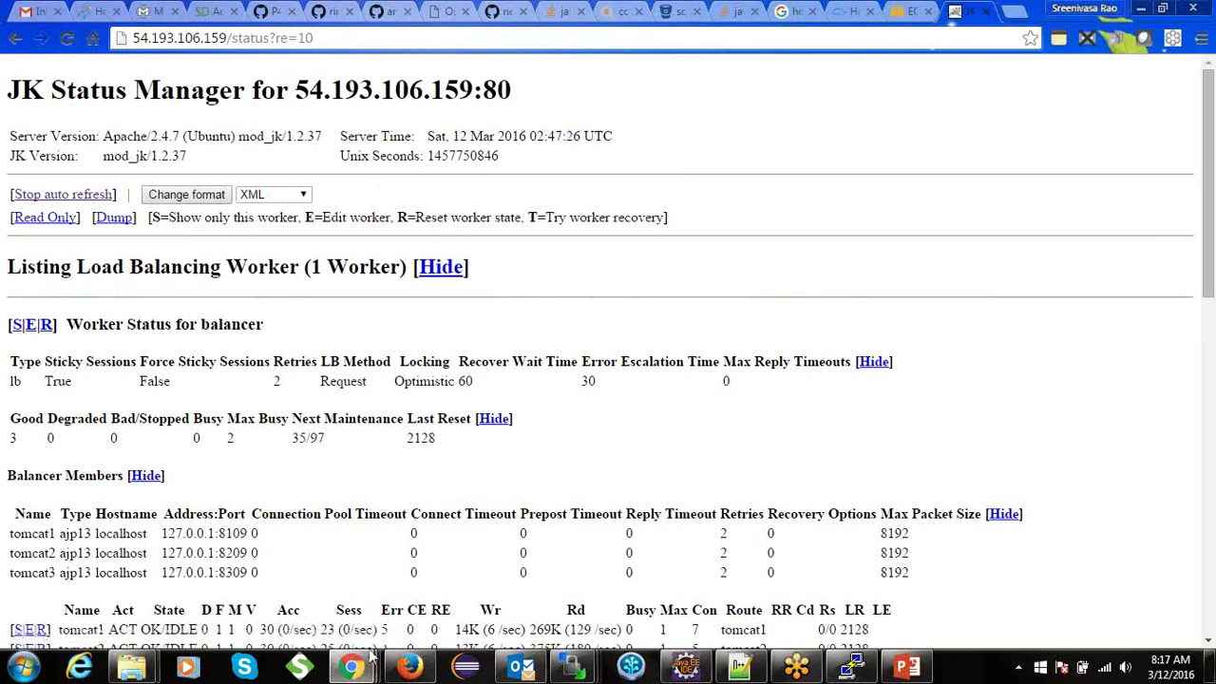
{"action": "mouse_move", "coordinate": [353, 667]}
{"action": "left_click", "coordinate": [576, 607]}
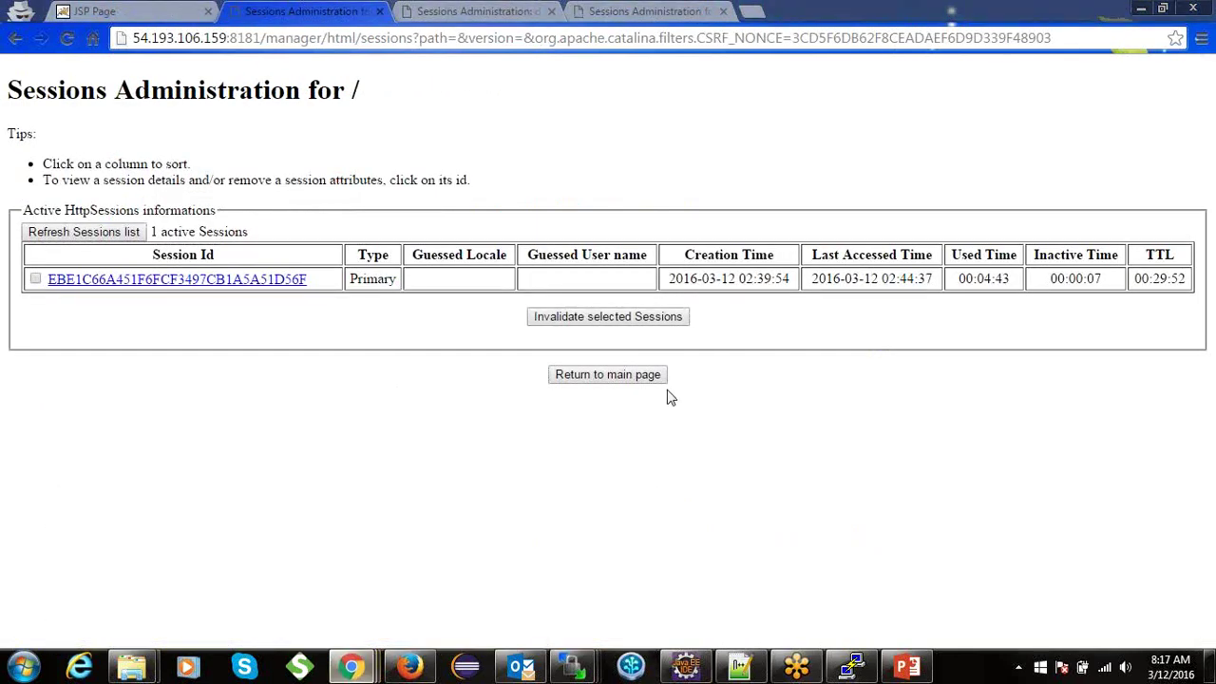
In a new tab, open the Tomcat 8.0 documentation's Clustering guide.
{"action": "left_click", "coordinate": [750, 11]}
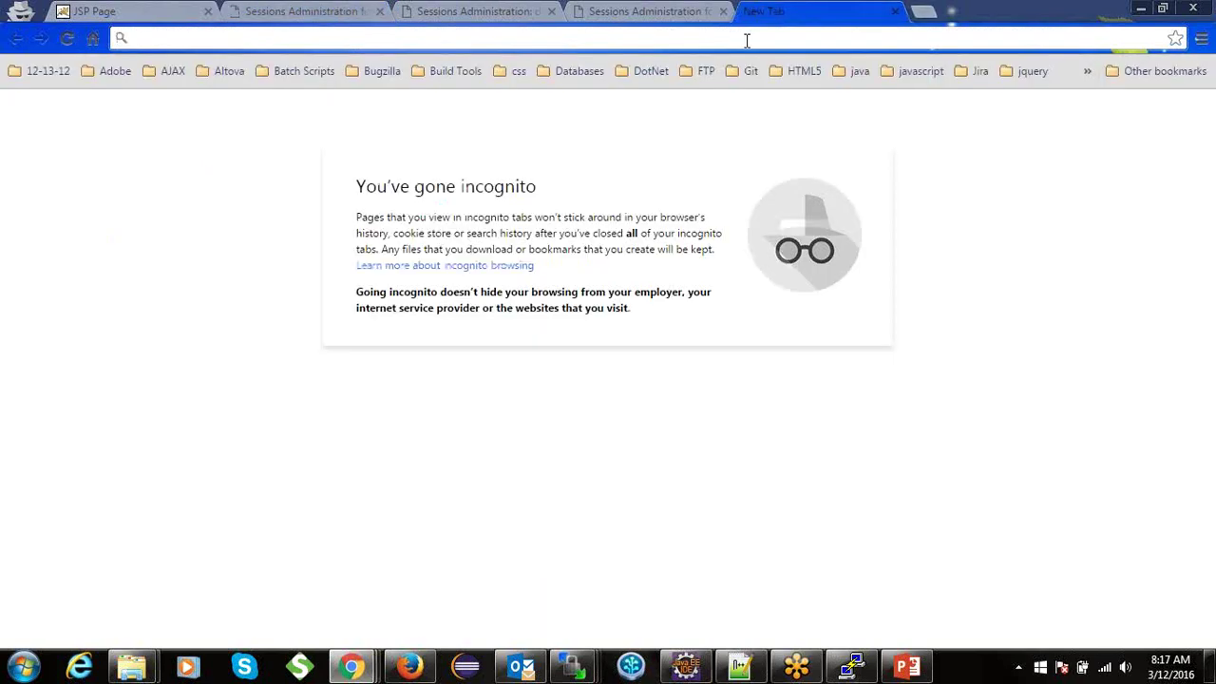
{"action": "type", "text": "tomcat"}
{"action": "key", "text": "Return"}
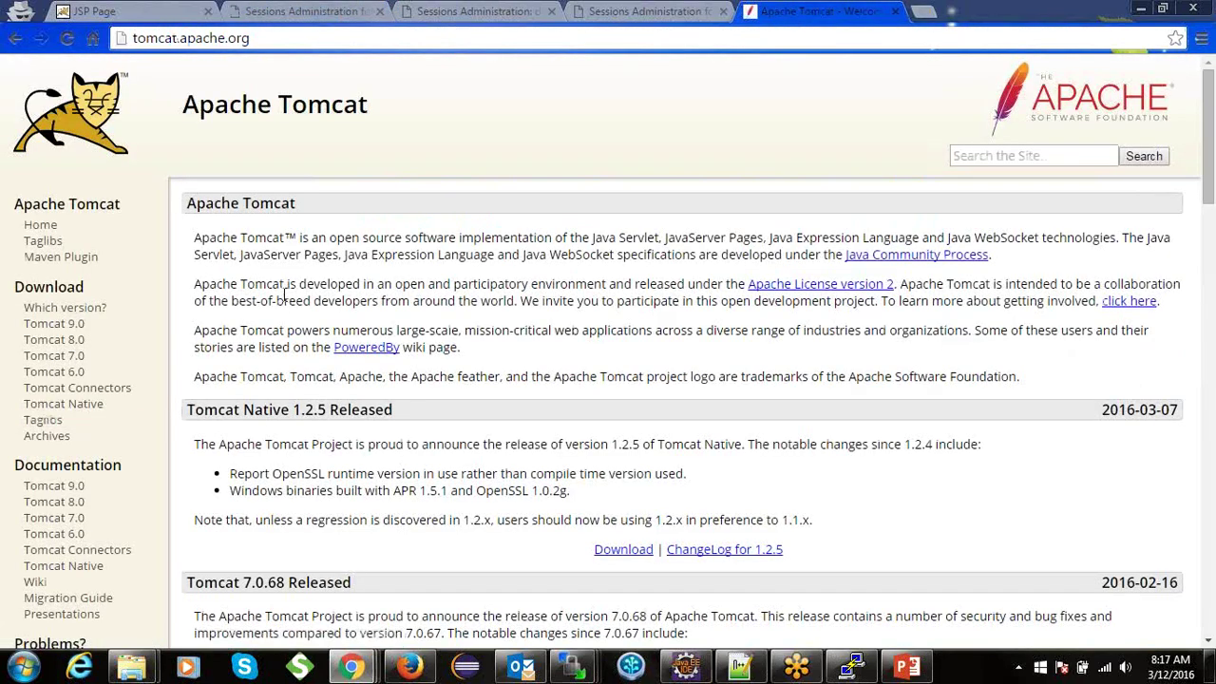
{"action": "left_click", "coordinate": [54, 504]}
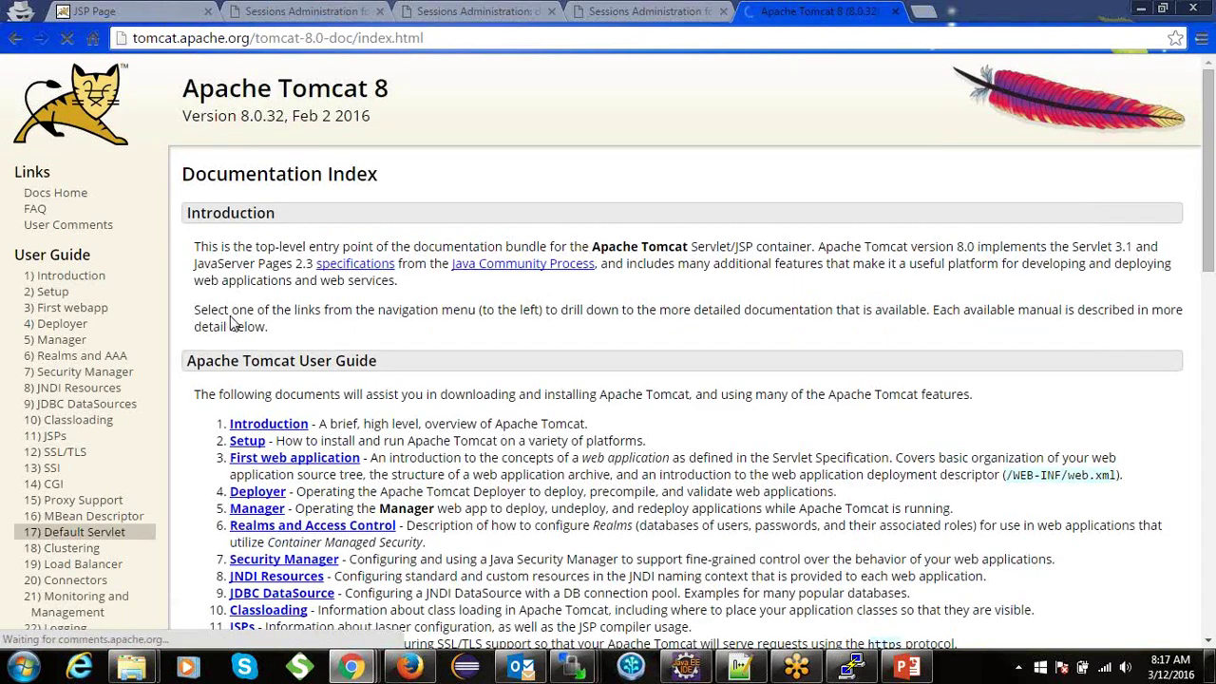
{"action": "left_click", "coordinate": [84, 551]}
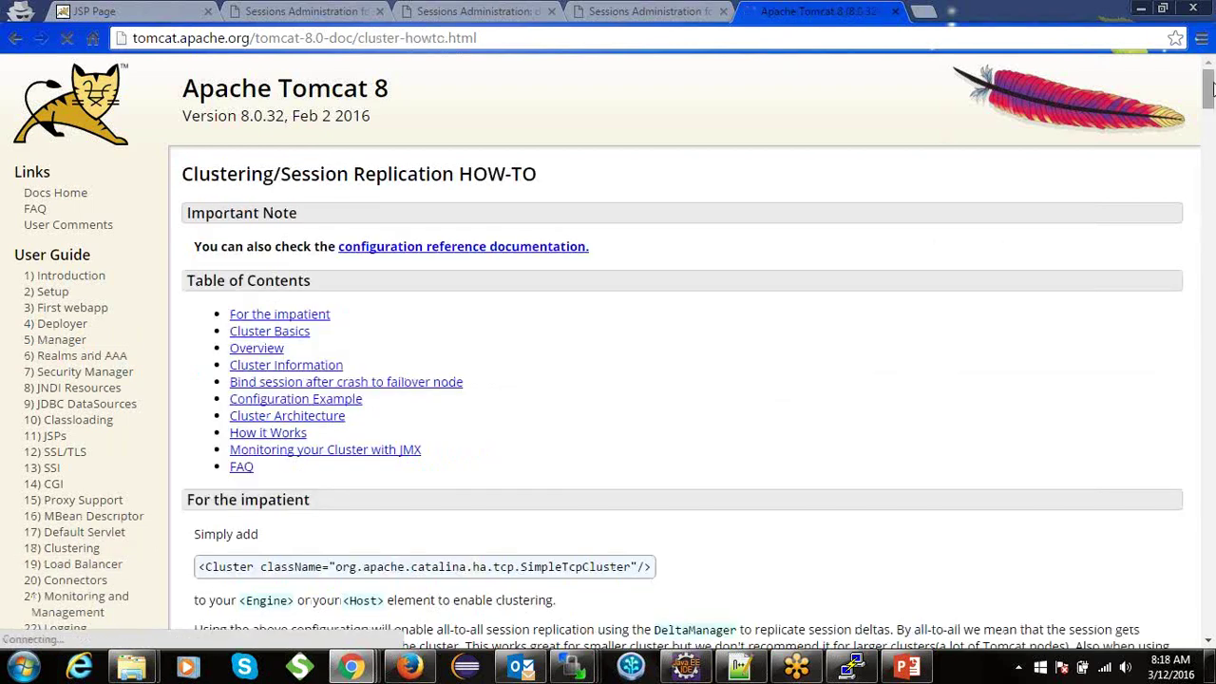
Select the SimpleTcpCluster configuration example from Cluster through its closing tag.
{"action": "left_click_drag", "start_coordinate": [1212, 87], "coordinate": [1211, 139]}
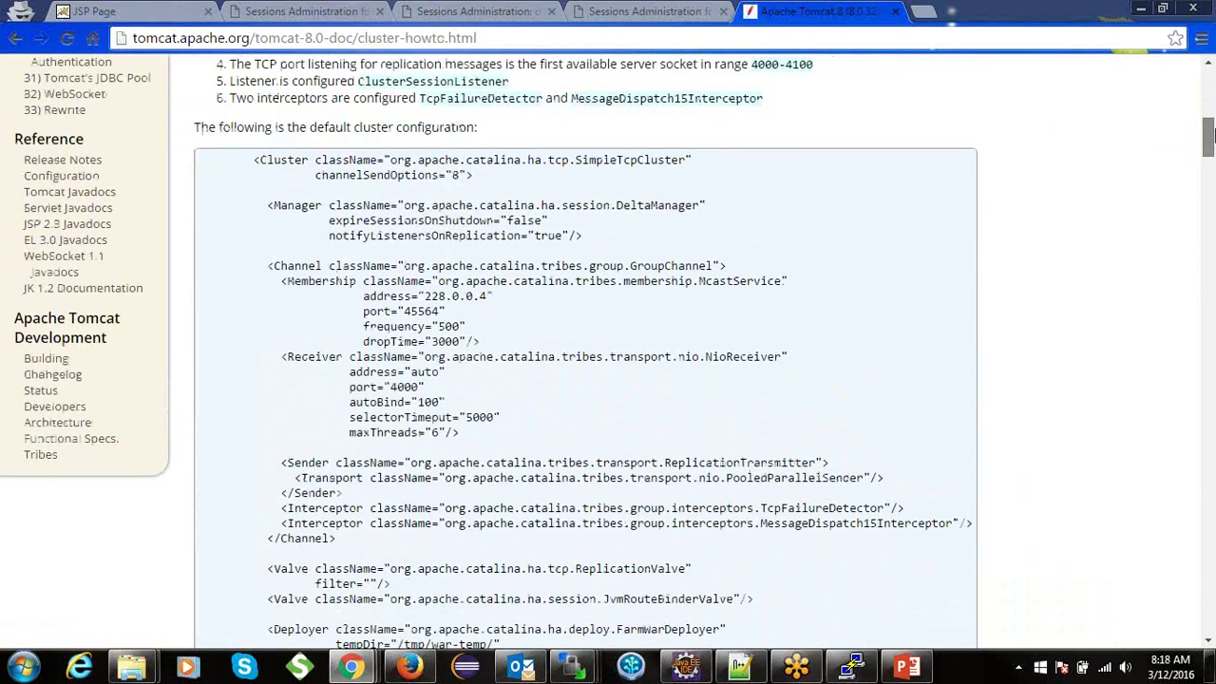
{"action": "double_click", "coordinate": [609, 163]}
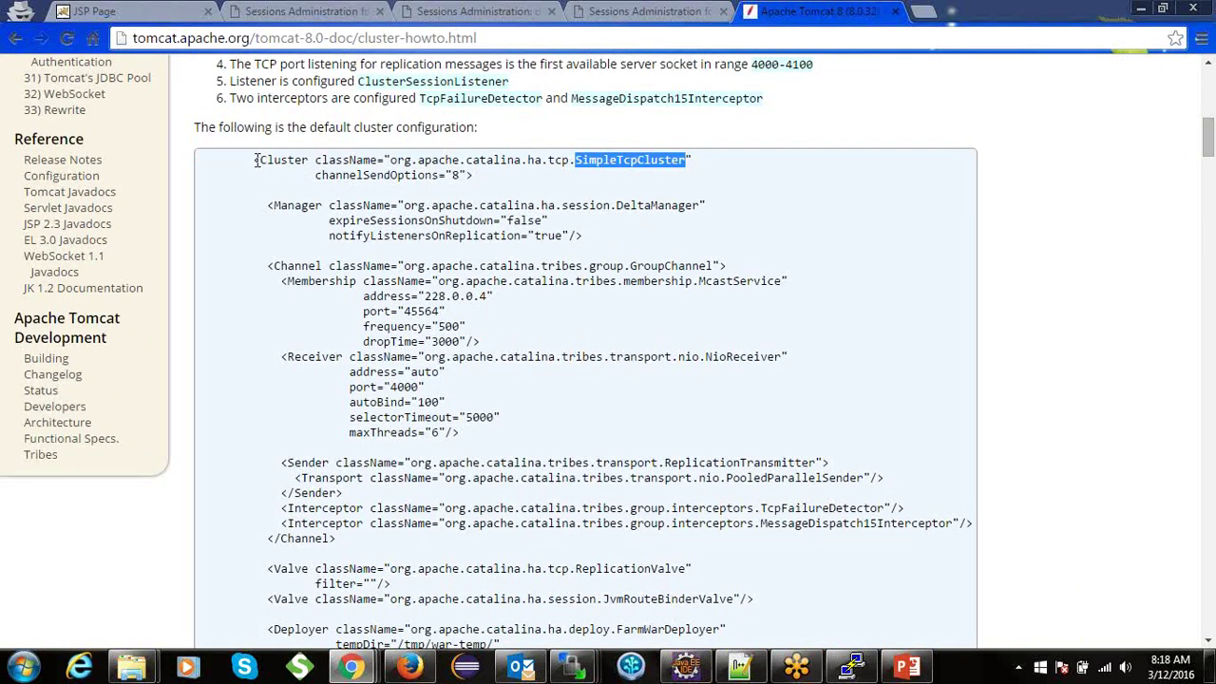
{"action": "left_click_drag", "start_coordinate": [255, 160], "coordinate": [456, 551]}
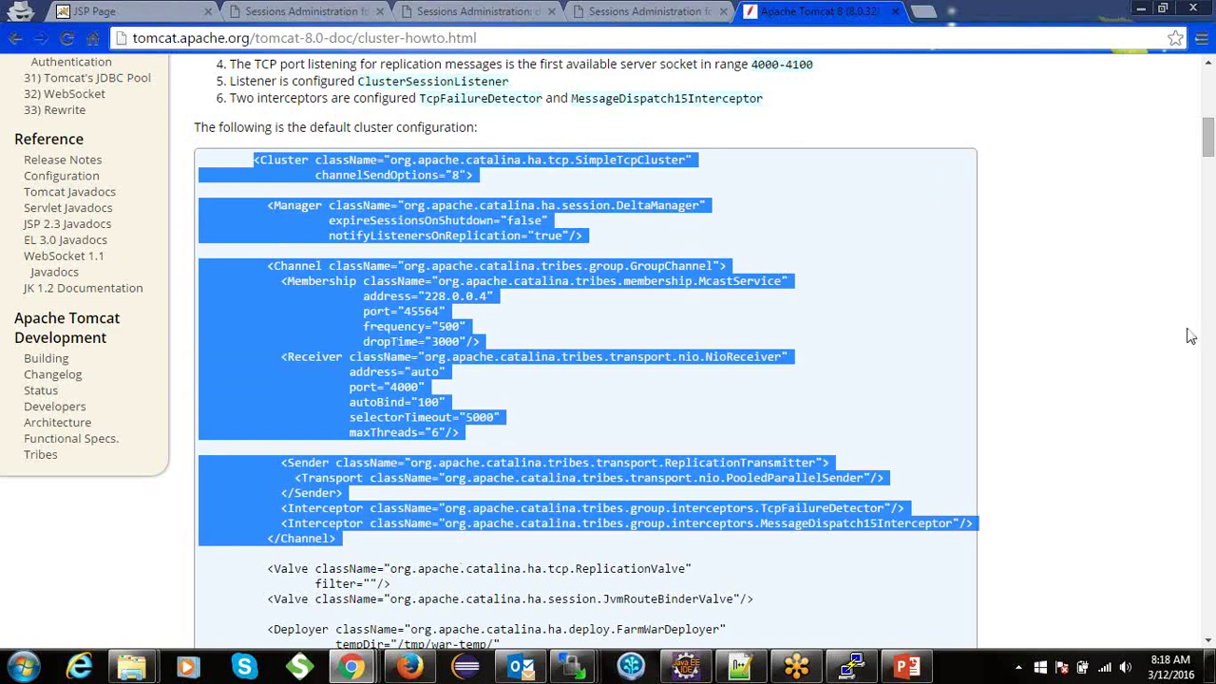
{"action": "left_click_drag", "start_coordinate": [1209, 138], "coordinate": [1209, 157]}
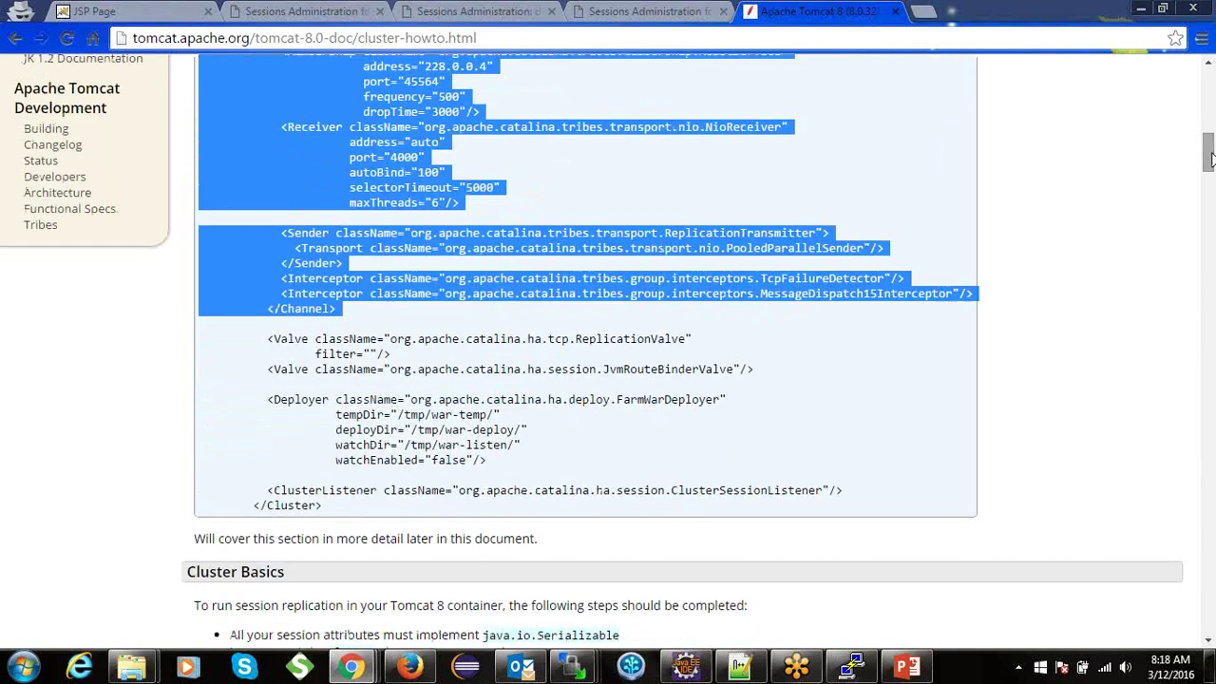
{"action": "left_click", "coordinate": [322, 513], "text": "shift"}
{"action": "key", "text": "ctrl+c"}
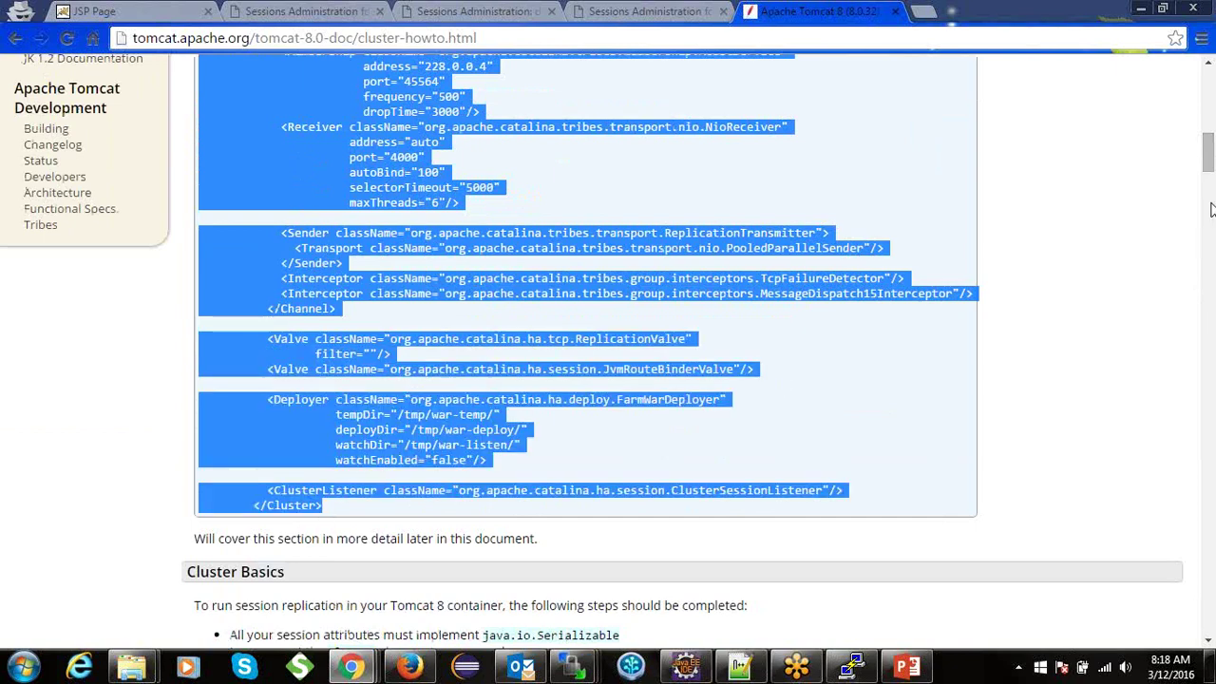
{"action": "left_click_drag", "start_coordinate": [1208, 168], "coordinate": [1204, 291]}
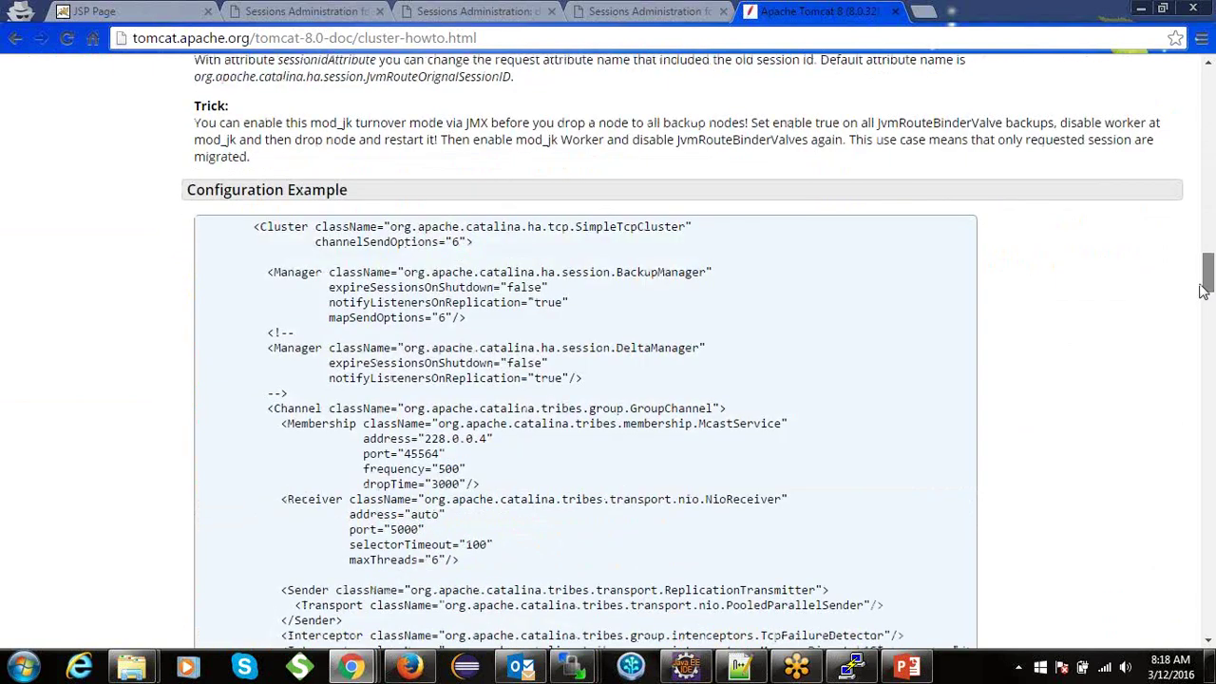
{"action": "left_click_drag", "start_coordinate": [1202, 290], "coordinate": [1204, 293]}
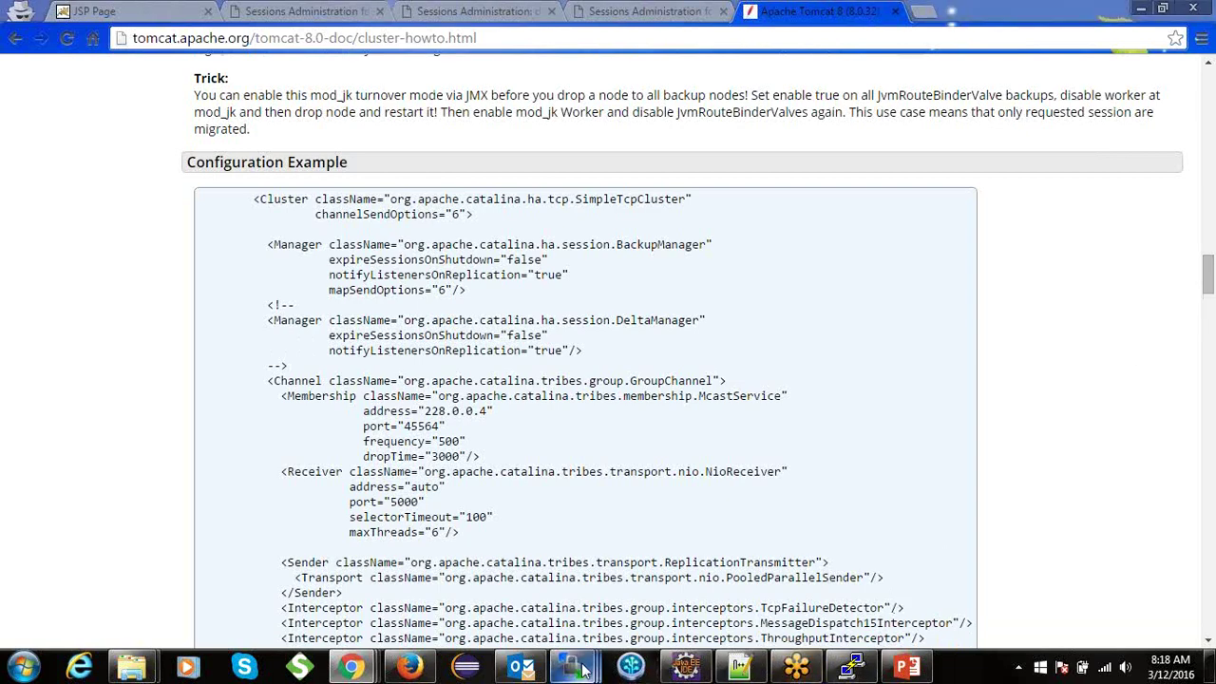
{"action": "mouse_move", "coordinate": [575, 668]}
{"action": "mouse_move", "coordinate": [959, 579]}
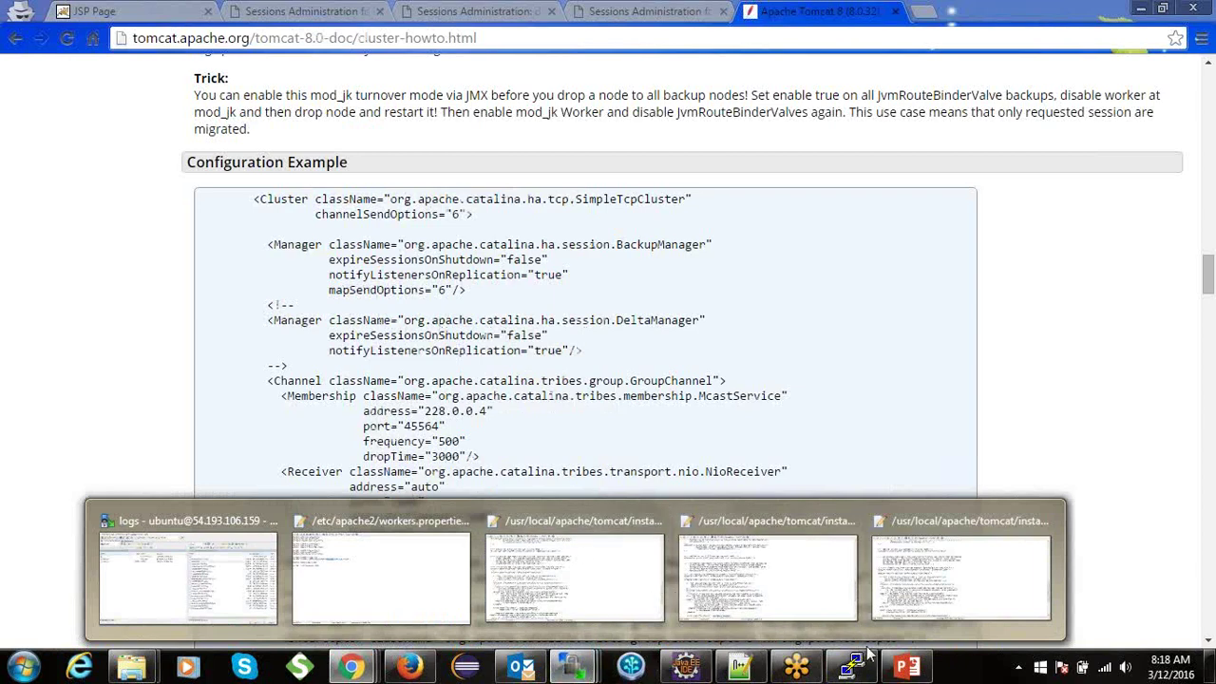
Run ./shutdown-instance1, ./shutdown-instance2 and ./shutdown-instance3 in the terminal.
{"action": "left_click", "coordinate": [855, 667]}
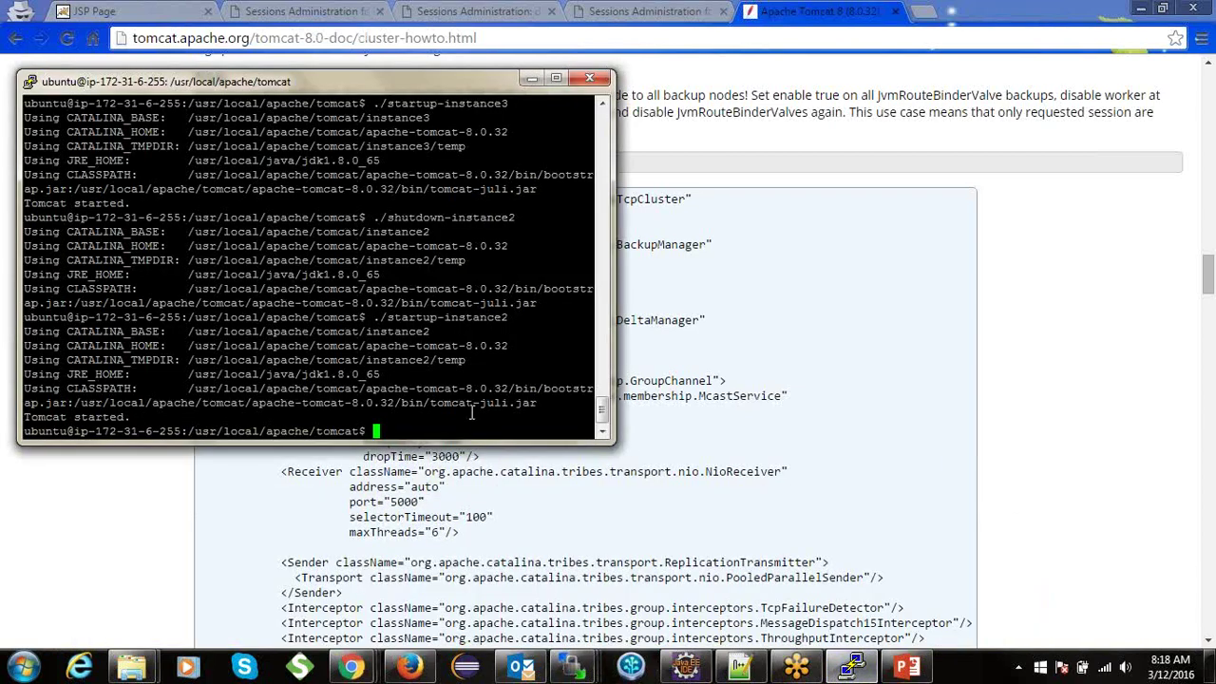
{"action": "type", "text": "./sh"}
{"action": "key", "text": "Tab"}
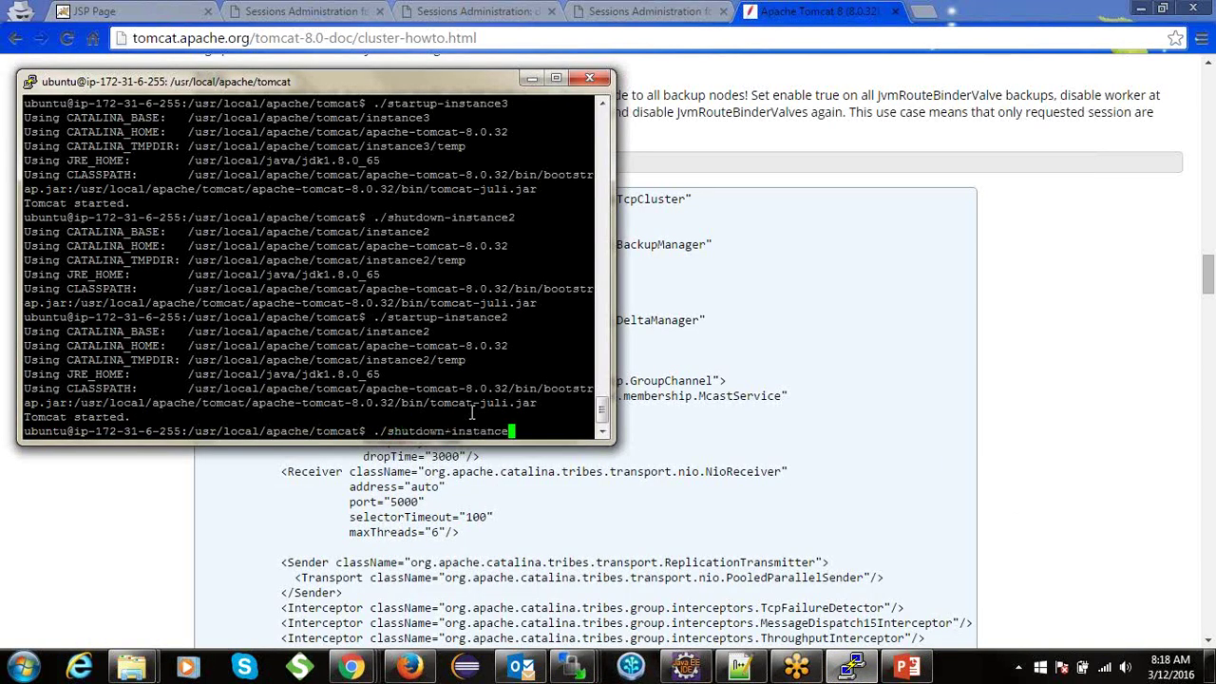
{"action": "type", "text": "1"}
{"action": "key", "text": "Return"}
{"action": "key", "text": "Up"}
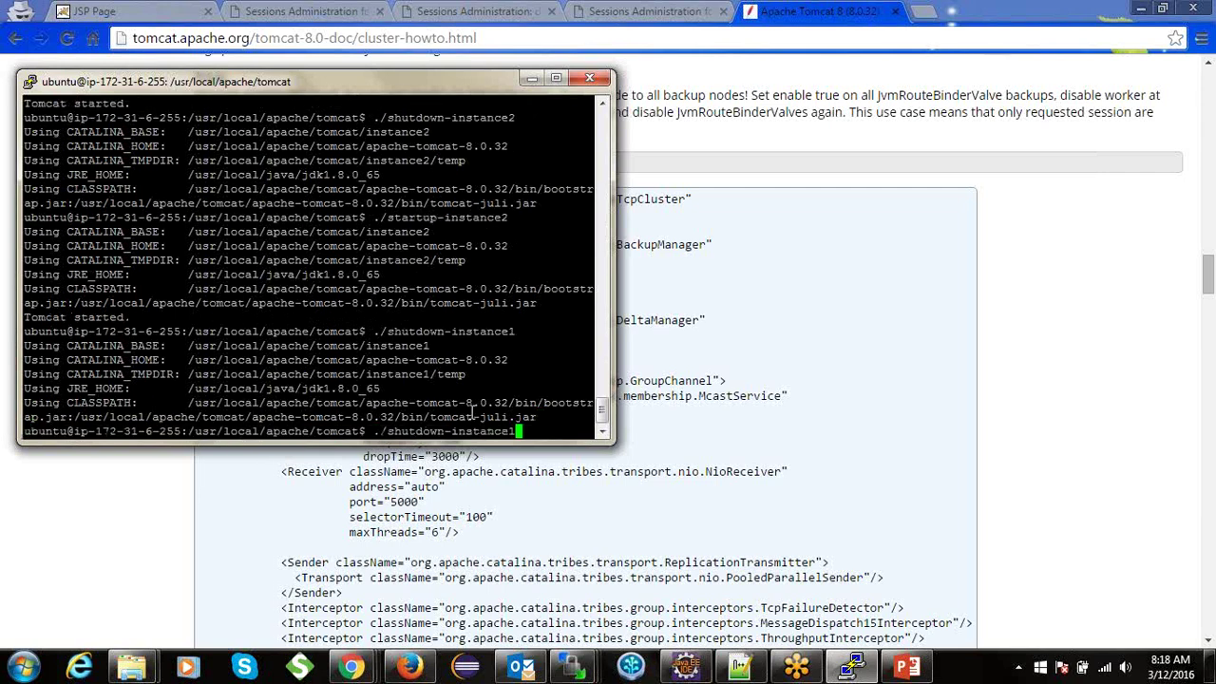
{"action": "key", "text": "BackSpace"}
{"action": "type", "text": "2"}
{"action": "key", "text": "Return"}
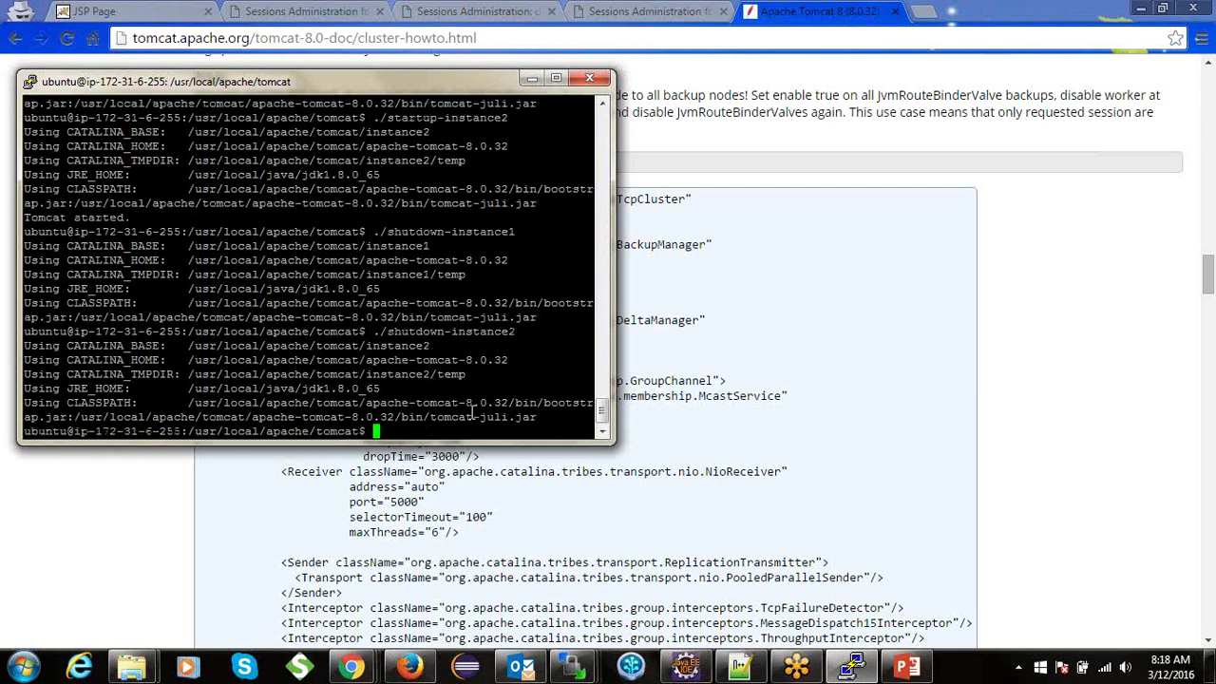
{"action": "key", "text": "Up"}
{"action": "key", "text": "BackSpace"}
{"action": "type", "text": "3"}
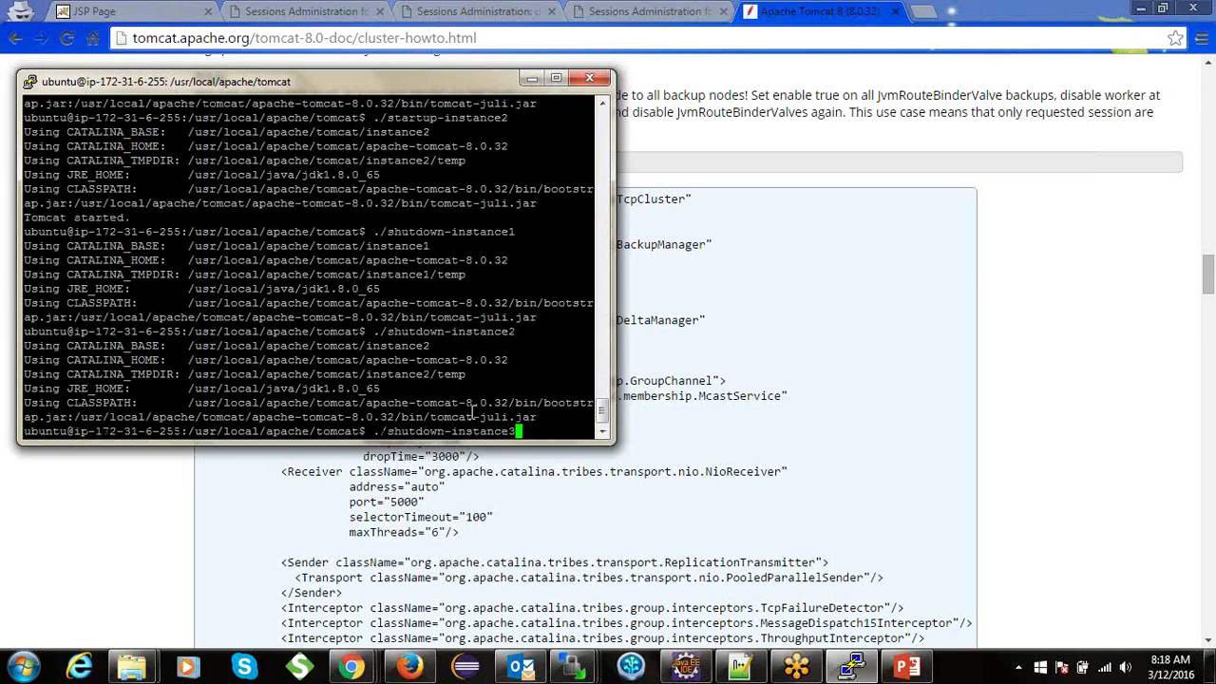
{"action": "key", "text": "Return"}
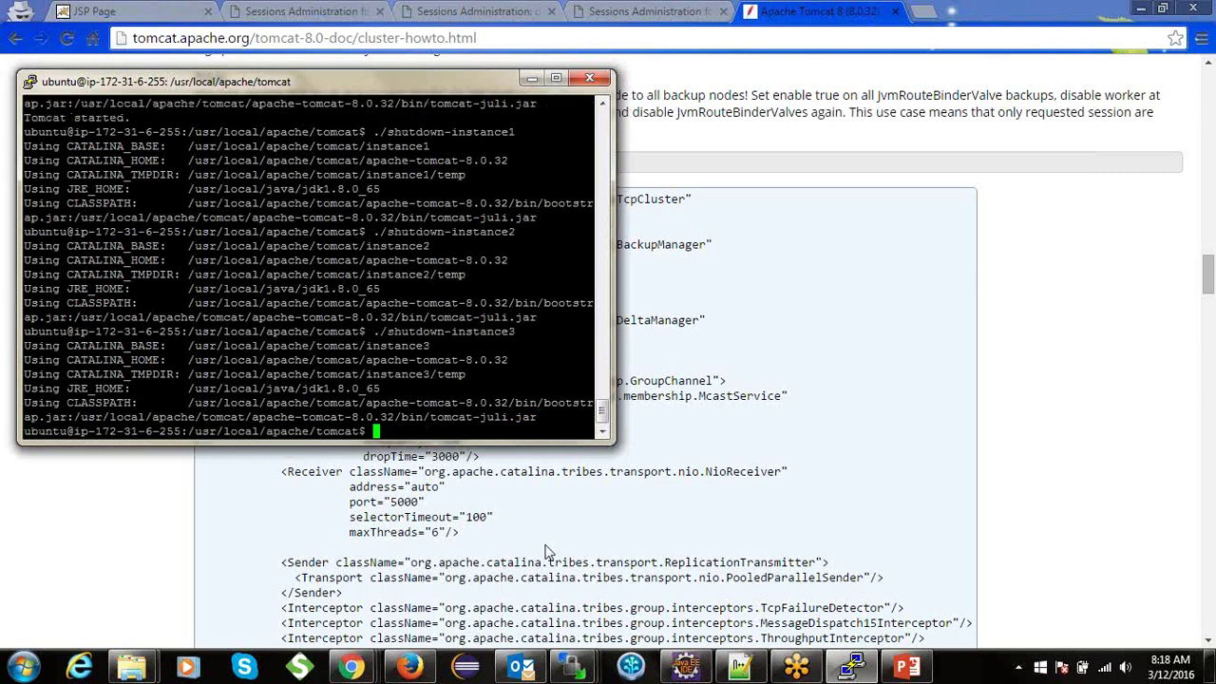
Replace instance1's one-line Cluster element with the full Cluster block and save.
{"action": "left_click", "coordinate": [572, 667]}
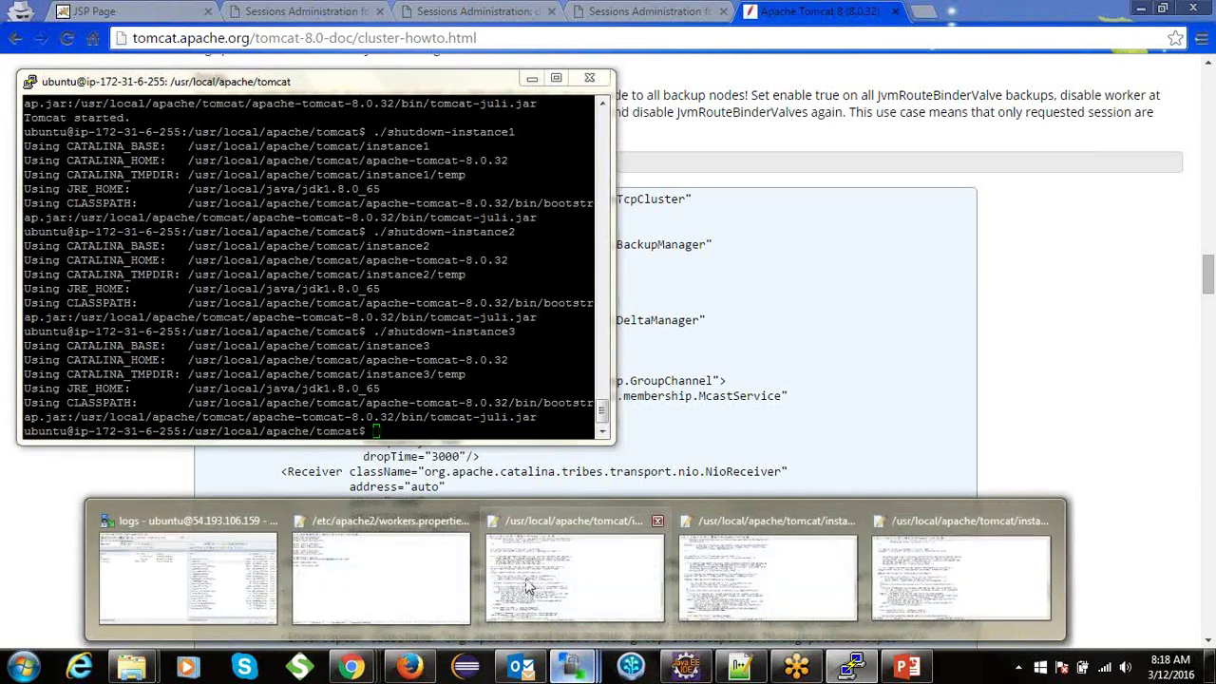
{"action": "left_click", "coordinate": [582, 574]}
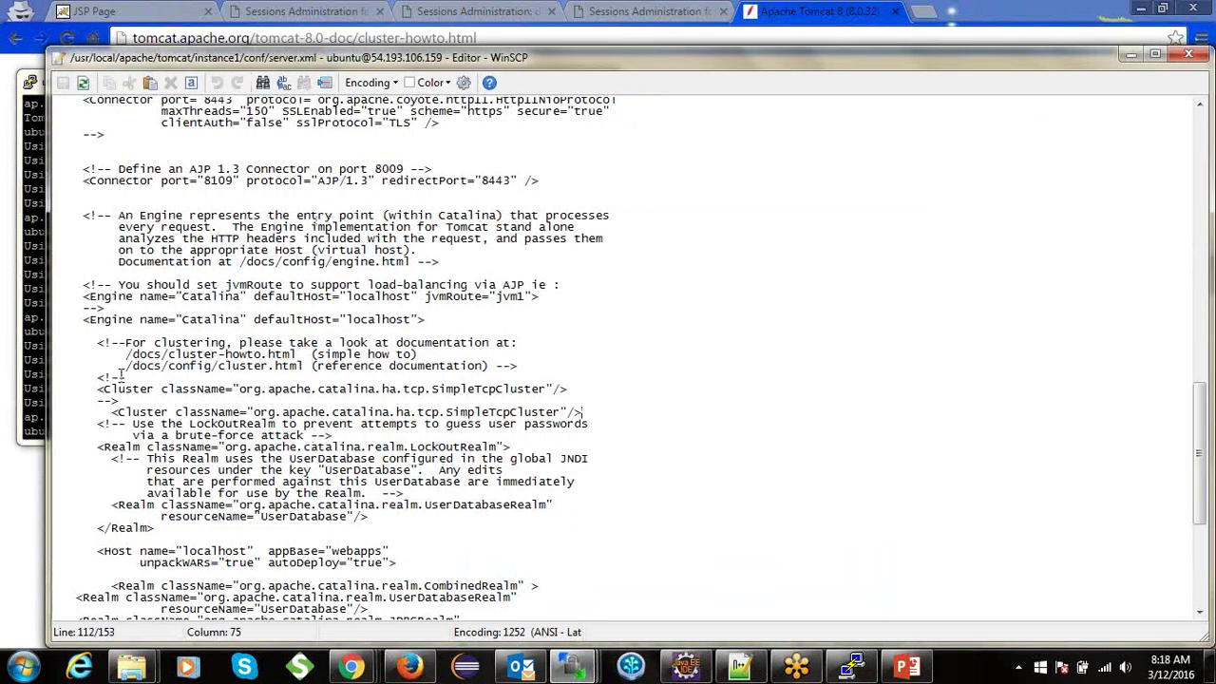
{"action": "left_click", "coordinate": [111, 412]}
{"action": "left_click", "coordinate": [584, 411], "text": "shift"}
{"action": "key", "text": "ctrl+v"}
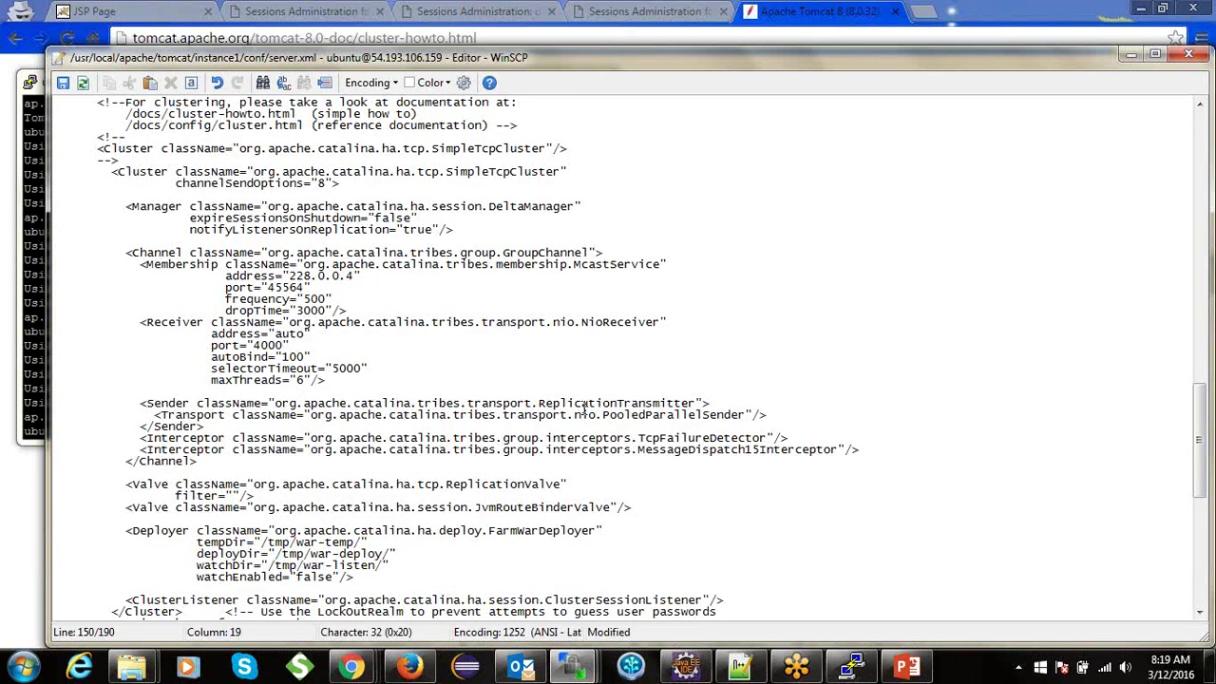
{"action": "key", "text": "ctrl+s"}
Replace instance2's one-line Cluster element with the full Cluster block and save.
{"action": "mouse_move", "coordinate": [572, 667]}
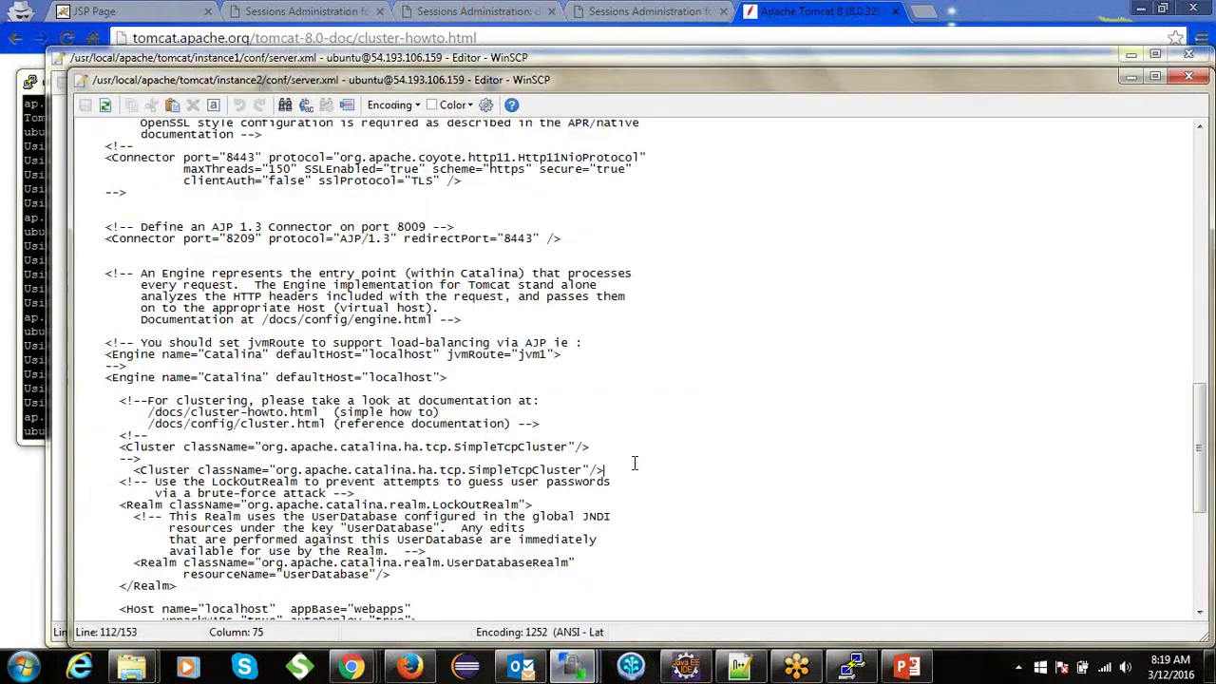
{"action": "left_click", "coordinate": [762, 572]}
{"action": "left_click", "coordinate": [133, 469]}
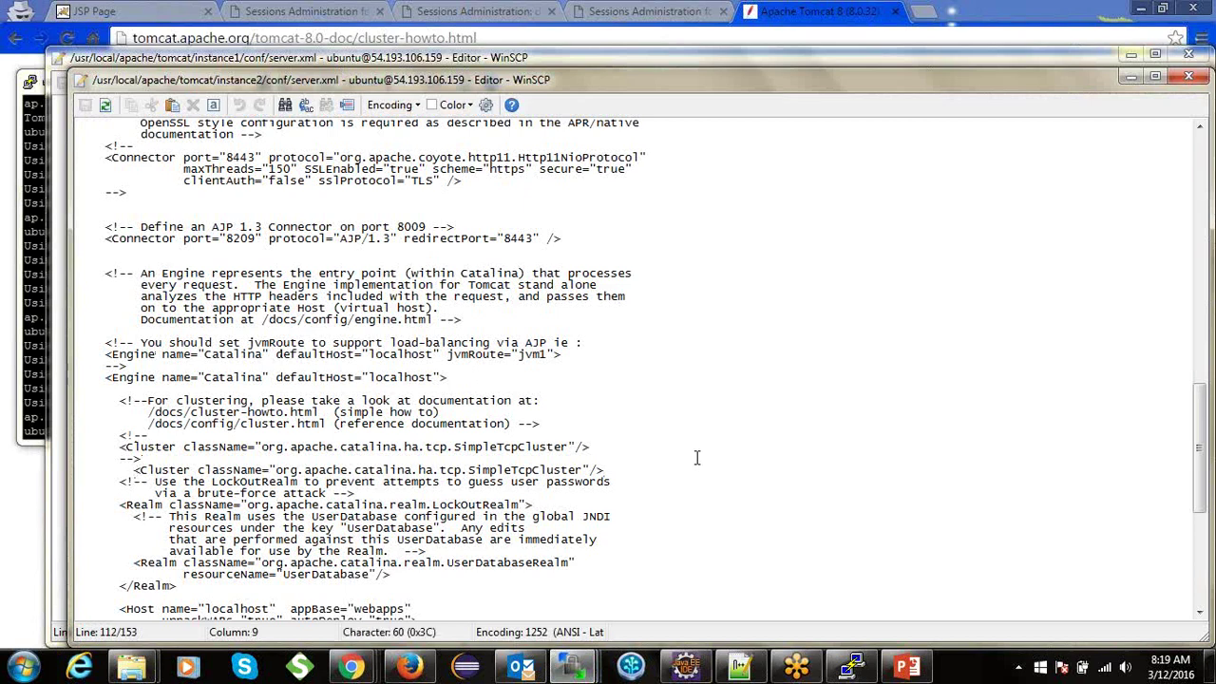
{"action": "left_click", "coordinate": [609, 470], "text": "shift"}
{"action": "key", "text": "ctrl+v"}
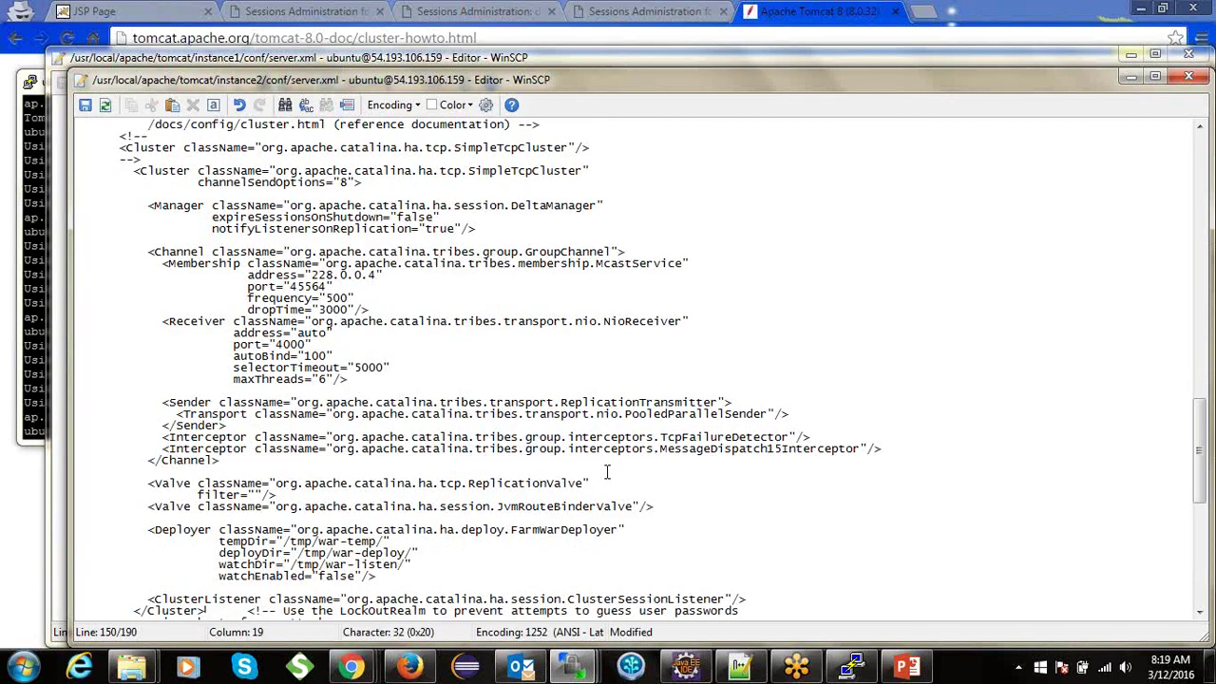
{"action": "key", "text": "ctrl+s"}
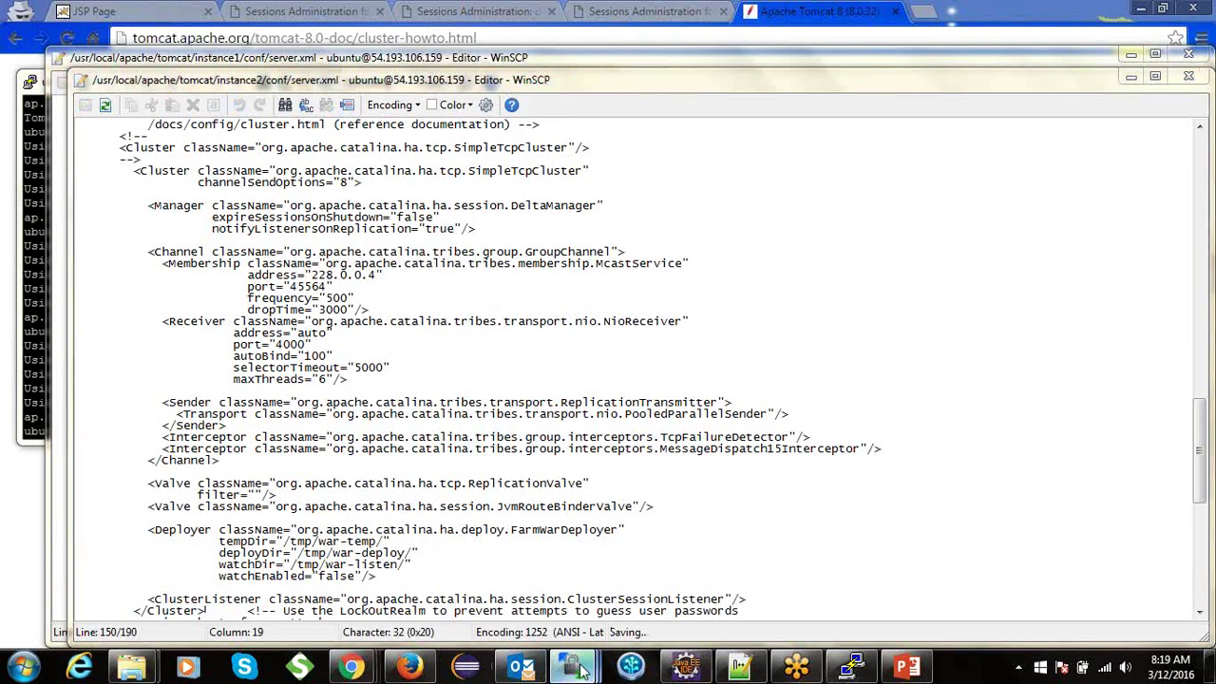
Replace instance3's one-line Cluster element with the full Cluster block and save.
{"action": "mouse_move", "coordinate": [581, 670]}
{"action": "left_click", "coordinate": [920, 568]}
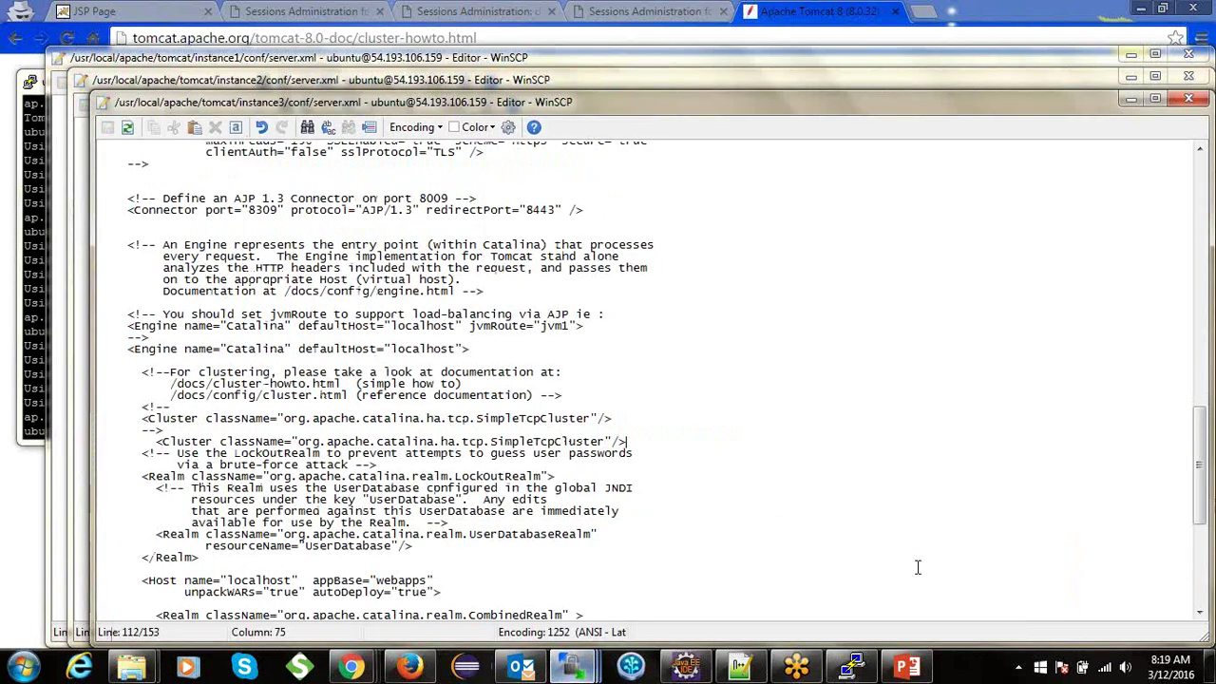
{"action": "left_click", "coordinate": [156, 442], "text": "shift"}
{"action": "key", "text": "ctrl+v"}
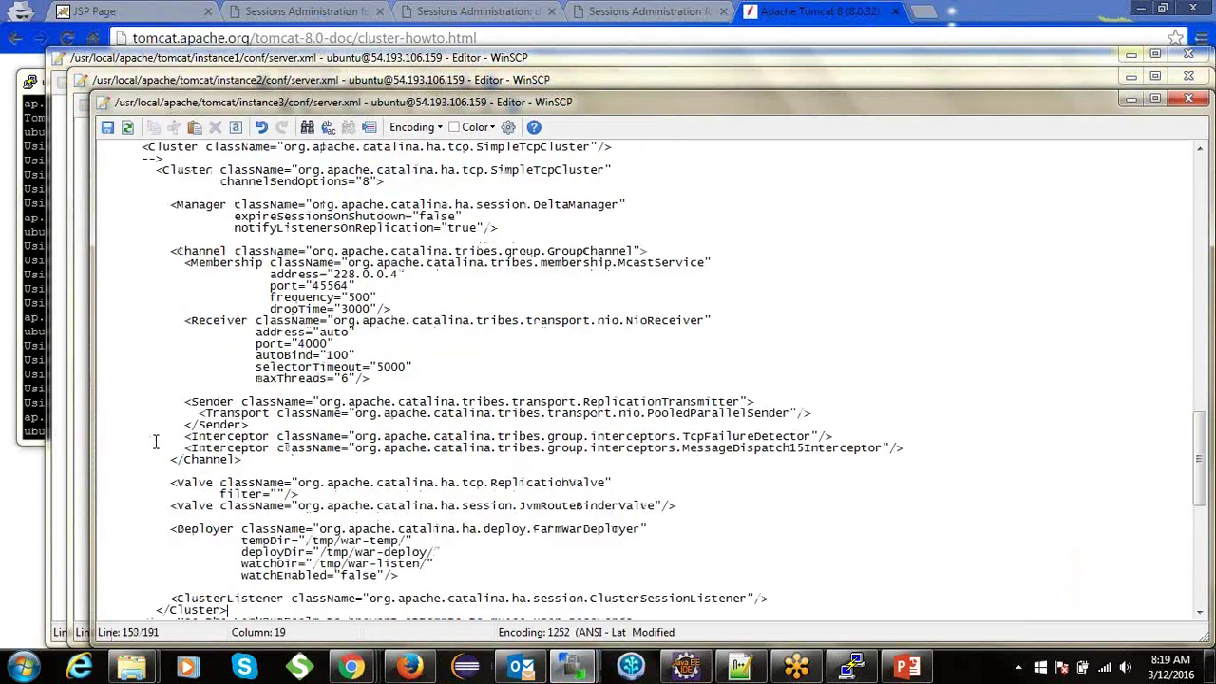
{"action": "key", "text": "ctrl+s"}
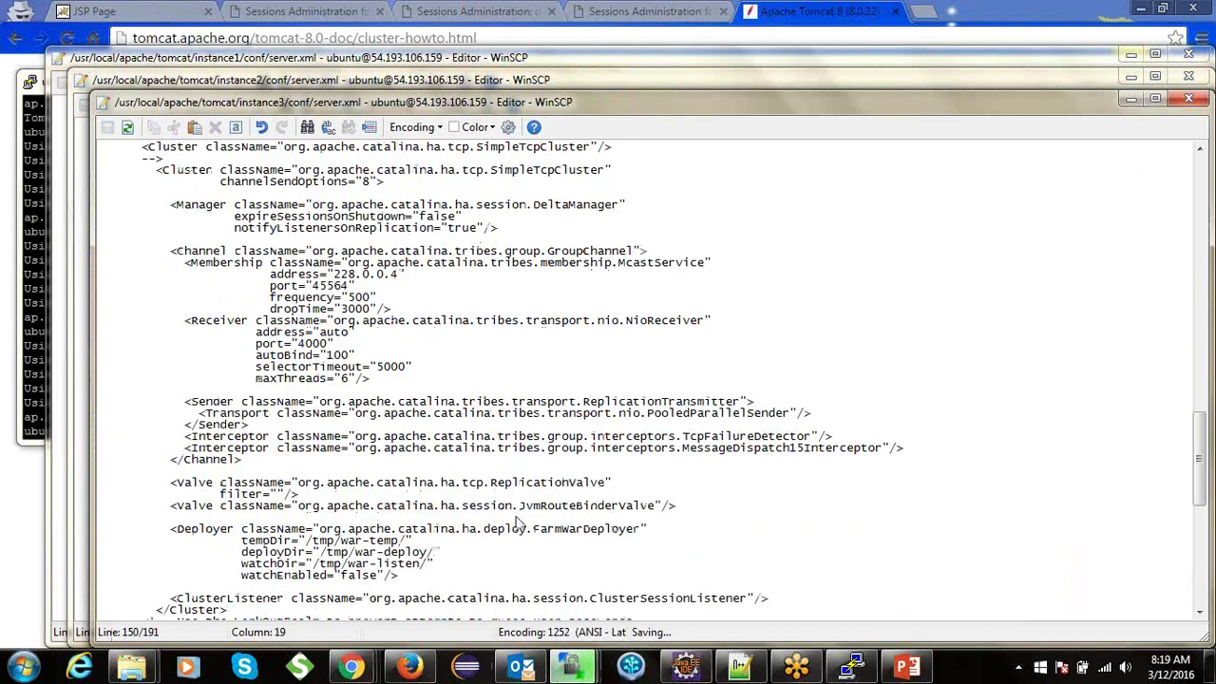
{"action": "mouse_move", "coordinate": [574, 666]}
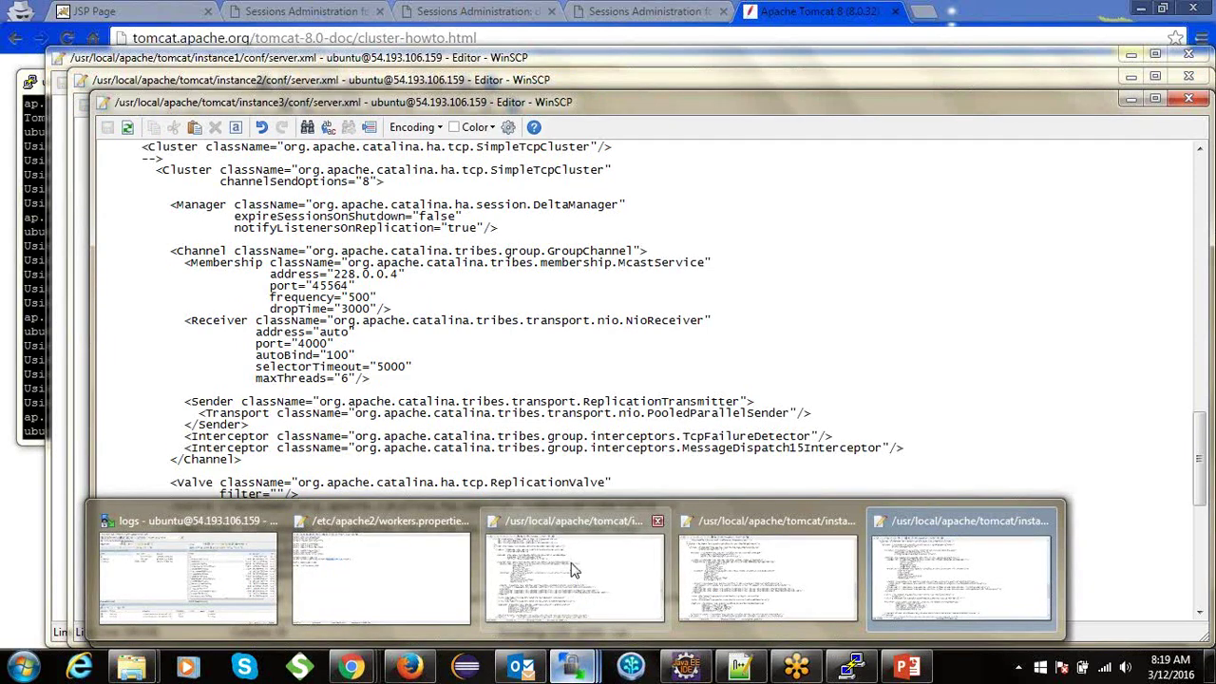
{"action": "left_click", "coordinate": [566, 597]}
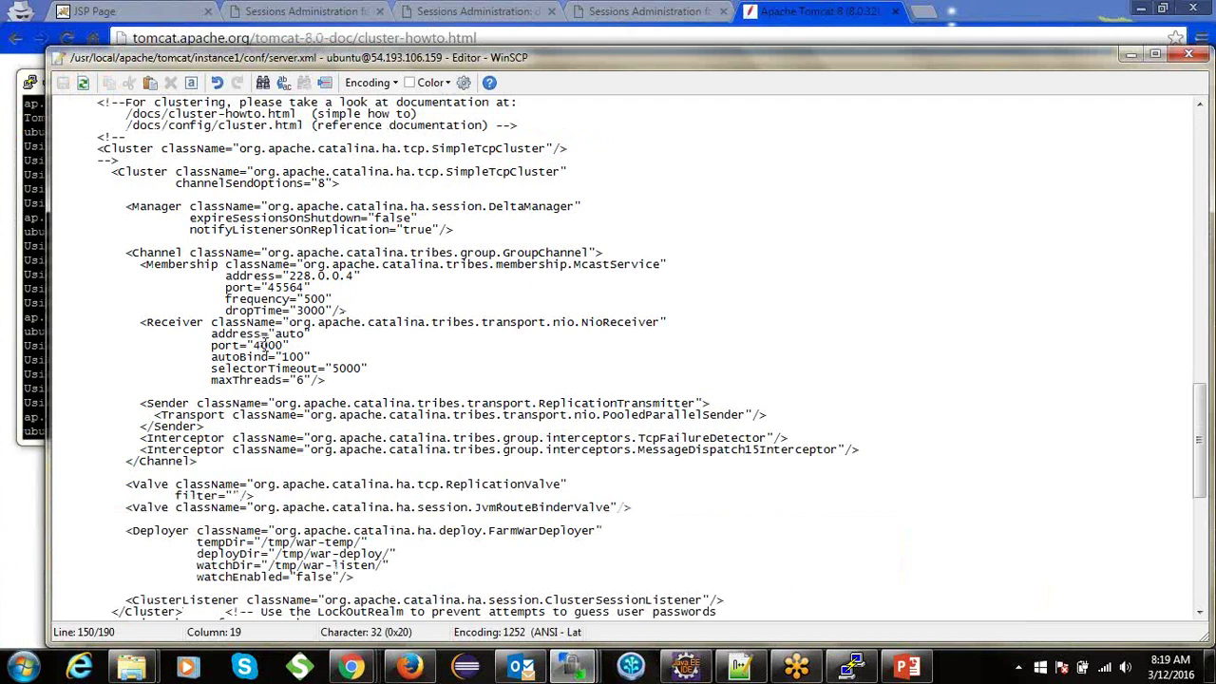
Inspect the Channel membership and Receiver settings, noting receiver port 4000.
{"action": "double_click", "coordinate": [264, 345]}
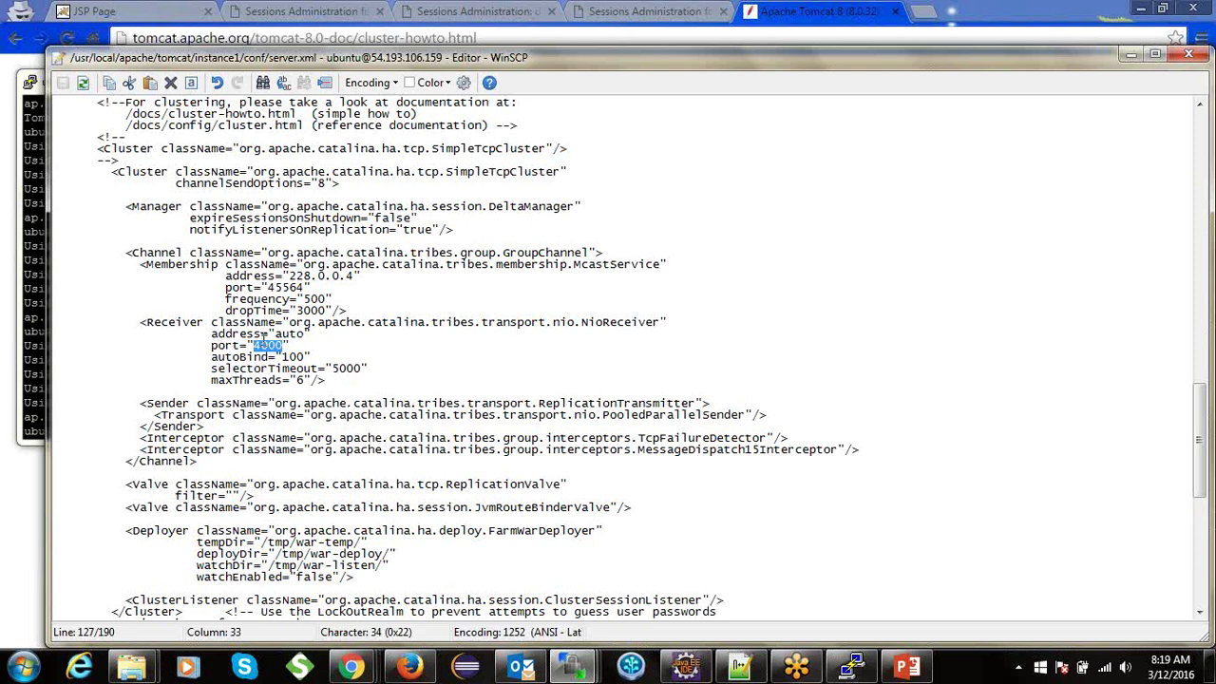
{"action": "double_click", "coordinate": [270, 345]}
{"action": "left_click_drag", "start_coordinate": [127, 254], "coordinate": [204, 379]}
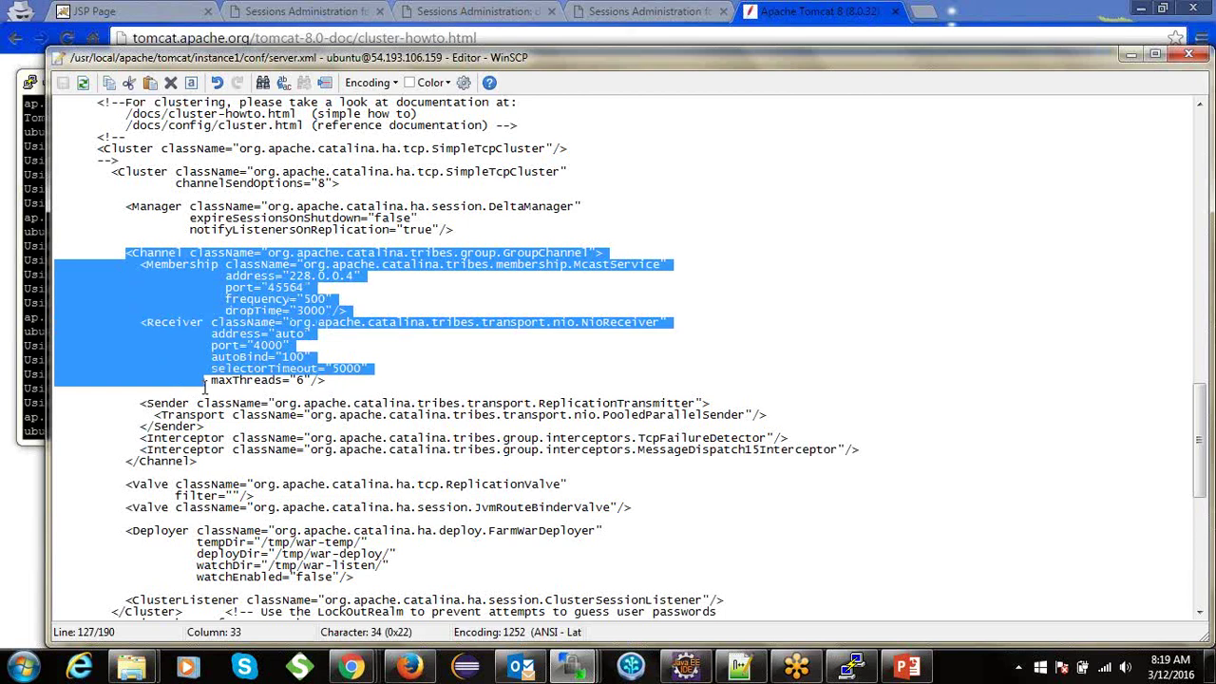
{"action": "double_click", "coordinate": [269, 346]}
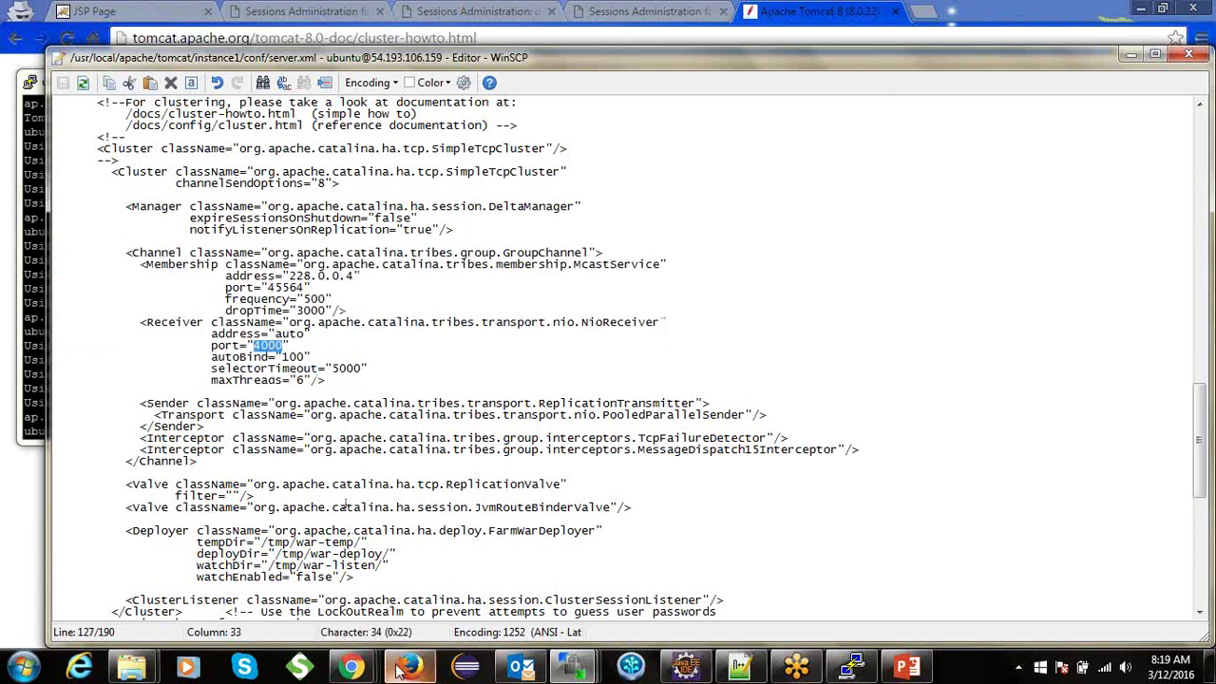
Change instance2's Receiver port from 4000 to 4001 and save.
{"action": "mouse_move", "coordinate": [570, 665]}
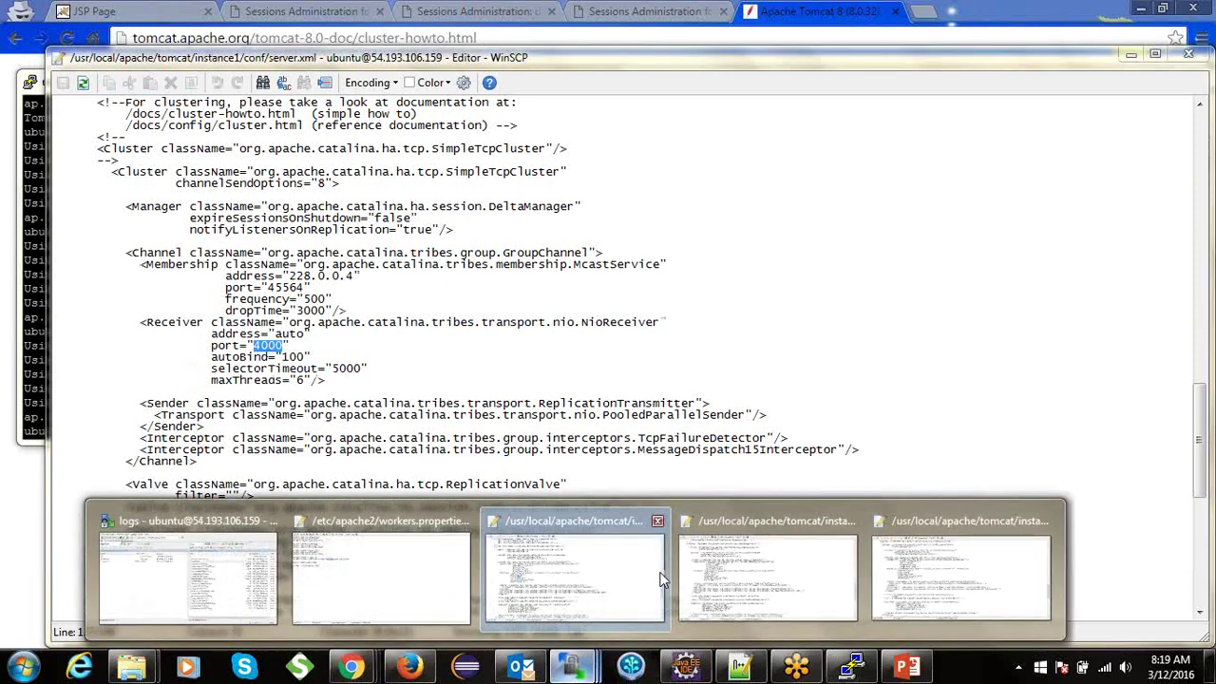
{"action": "left_click", "coordinate": [759, 465]}
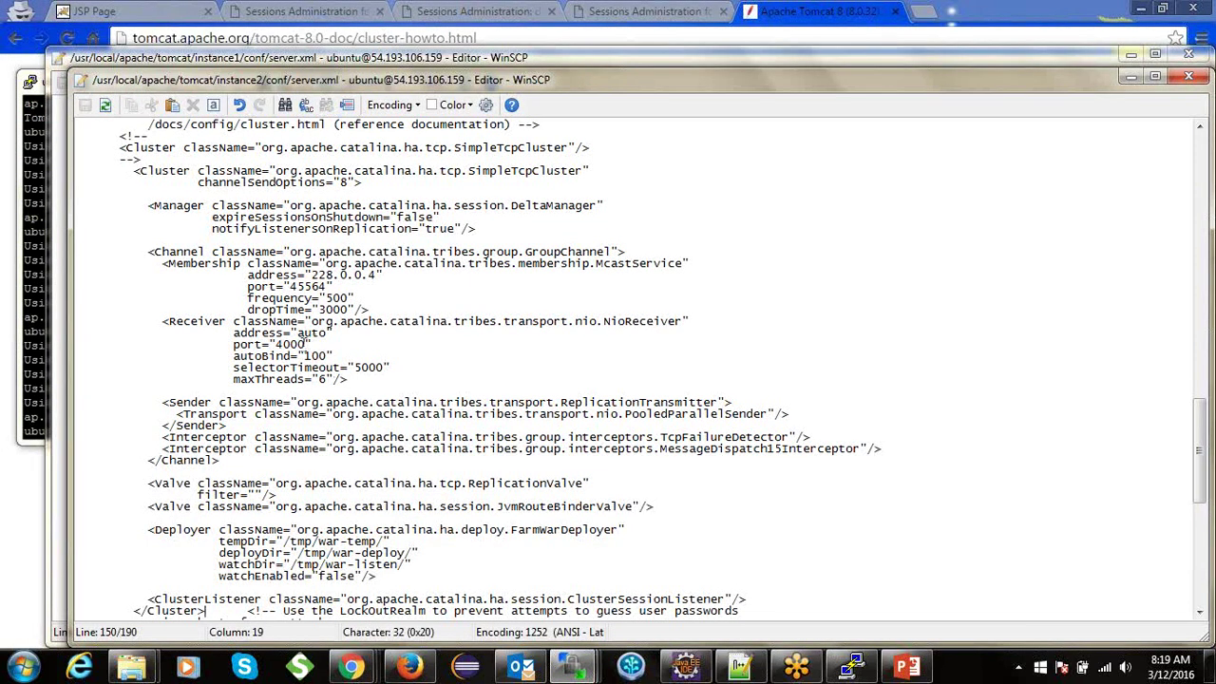
{"action": "left_click", "coordinate": [305, 342]}
{"action": "key", "text": "BackSpace"}
{"action": "type", "text": "1"}
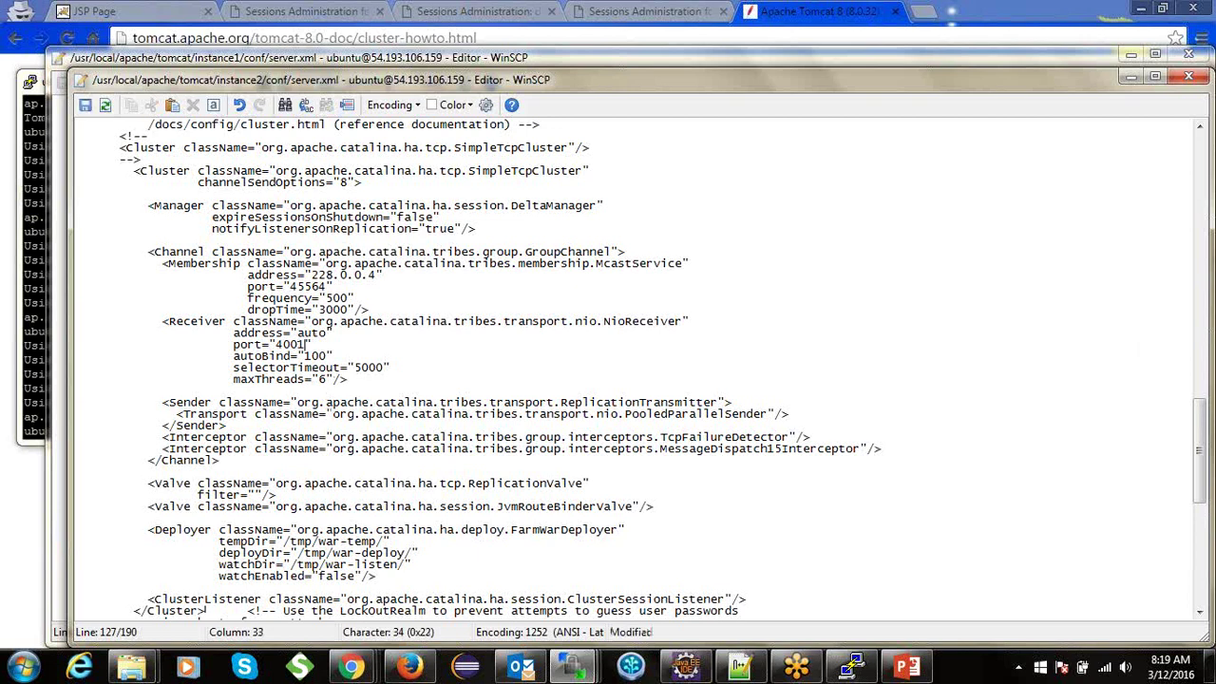
{"action": "key", "text": "ctrl+s"}
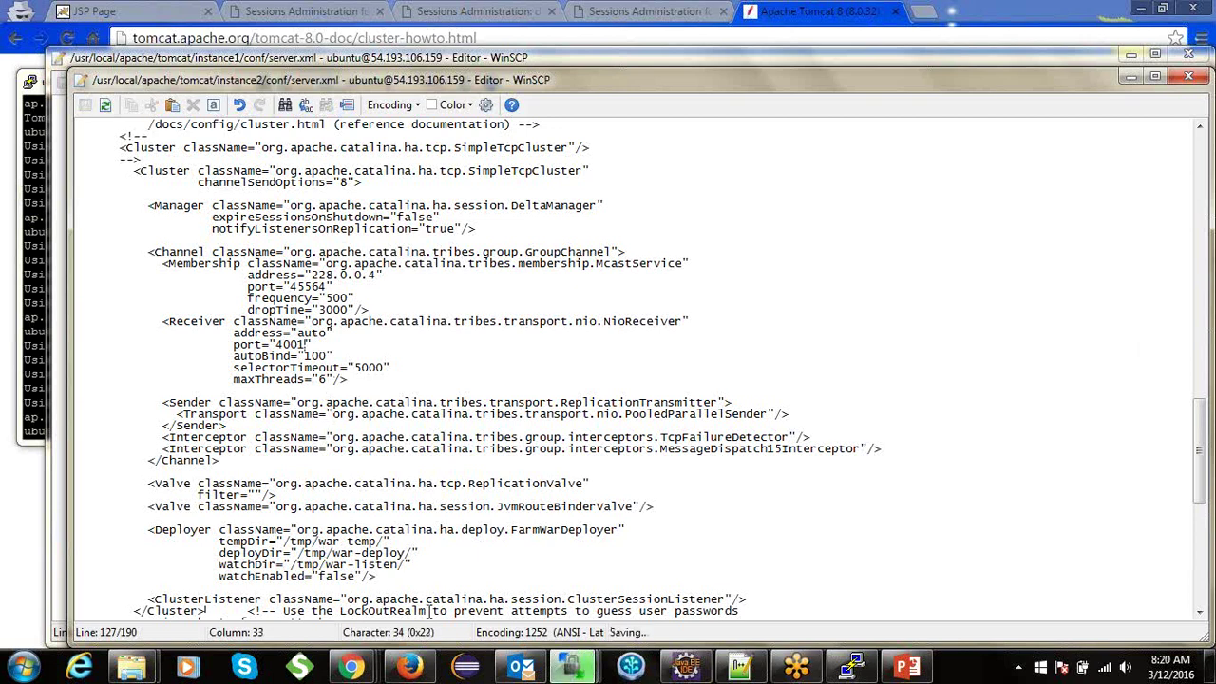
Edit instance3's Receiver port to 4002 and save server.xml.
{"action": "mouse_move", "coordinate": [567, 670]}
{"action": "left_click", "coordinate": [1002, 565]}
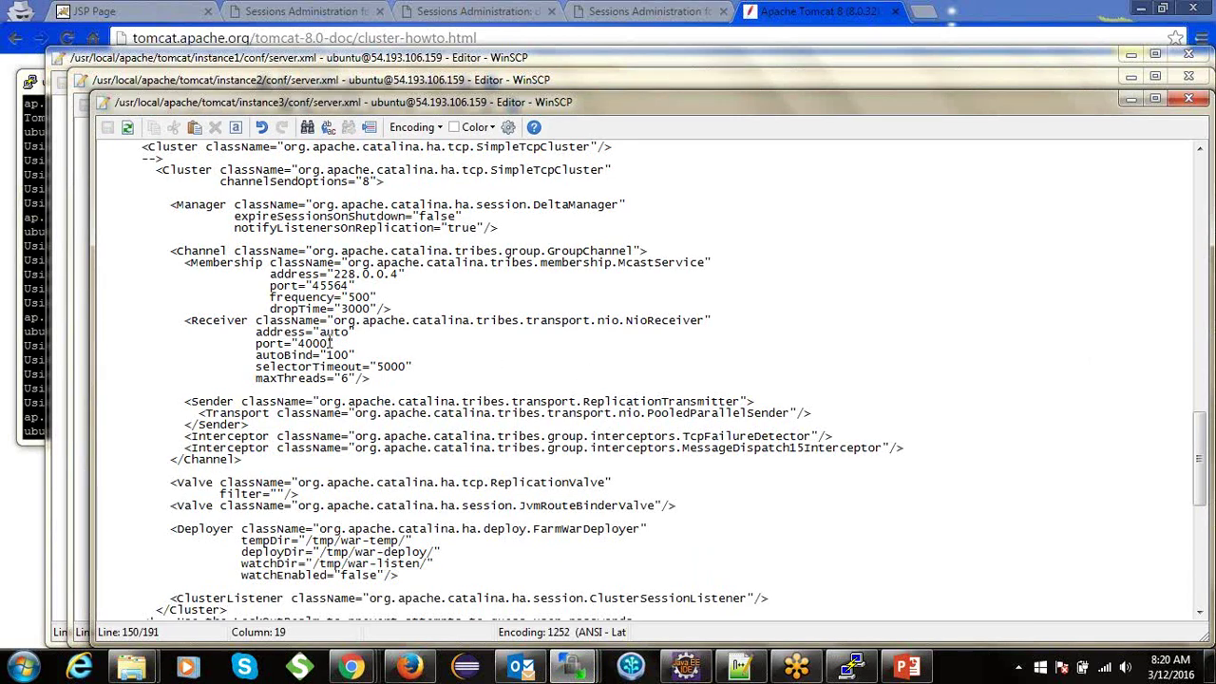
{"action": "left_click", "coordinate": [355, 383]}
{"action": "key", "text": "BackSpace"}
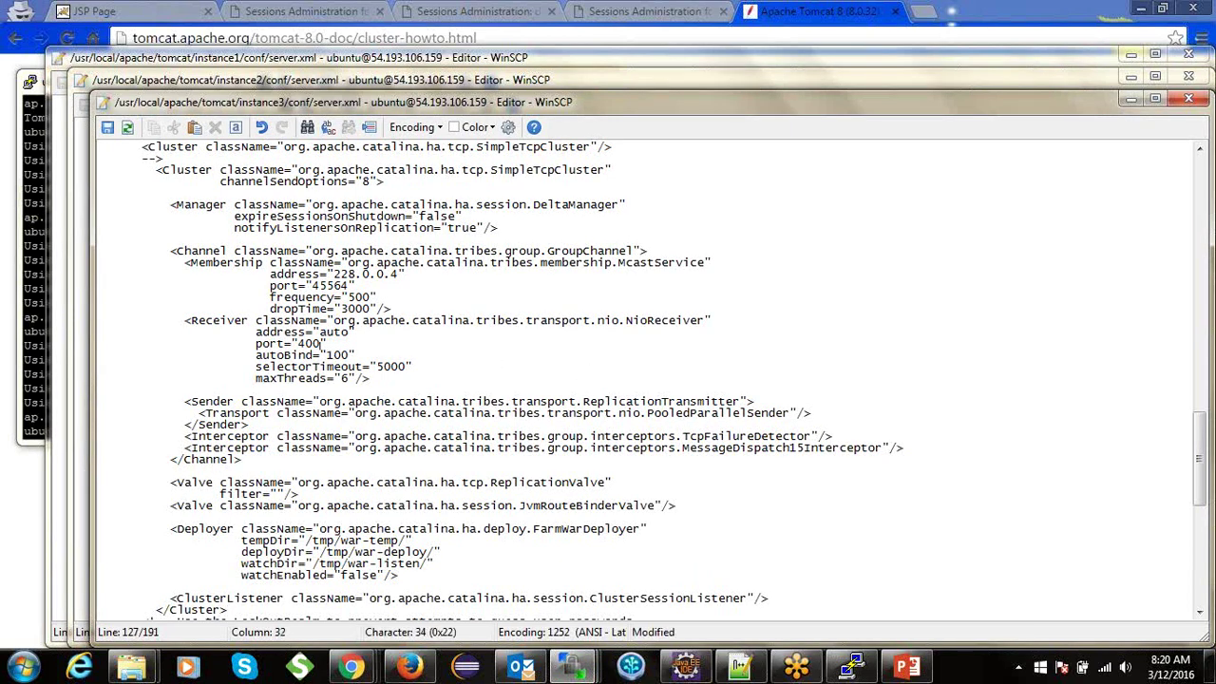
{"action": "key", "text": "ctrl+s"}
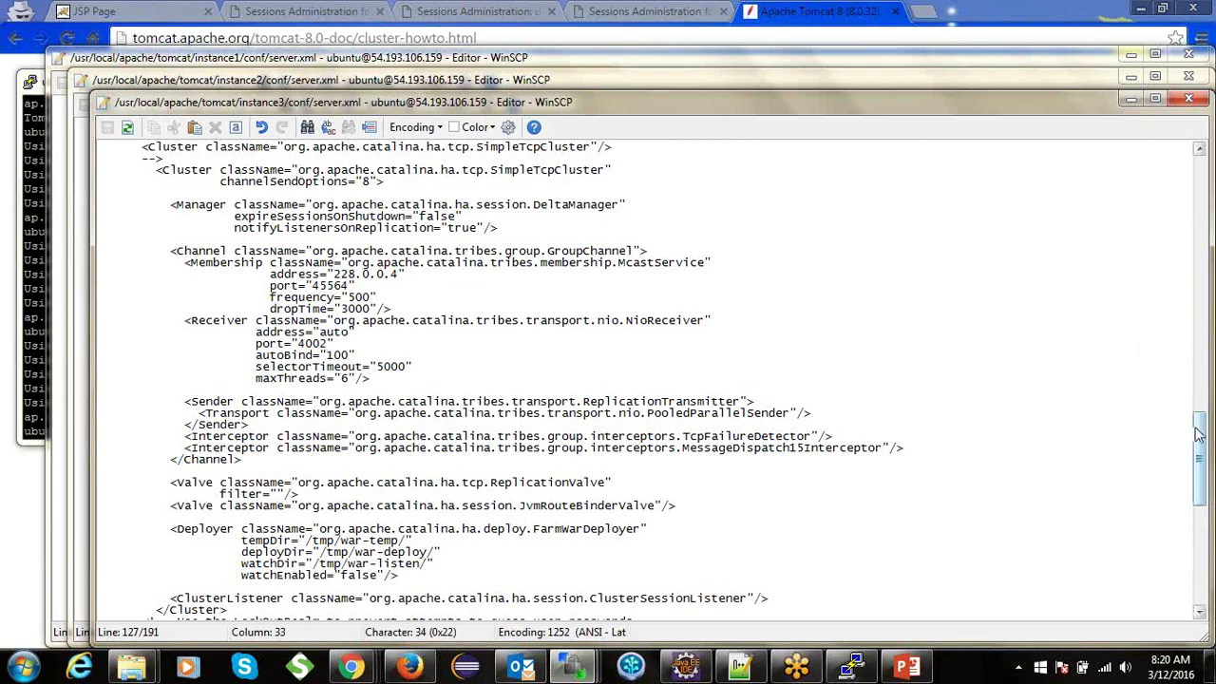
Scroll to the Cluster block and mark the DeltaManager class name.
{"action": "left_click_drag", "start_coordinate": [1198, 433], "coordinate": [1198, 467]}
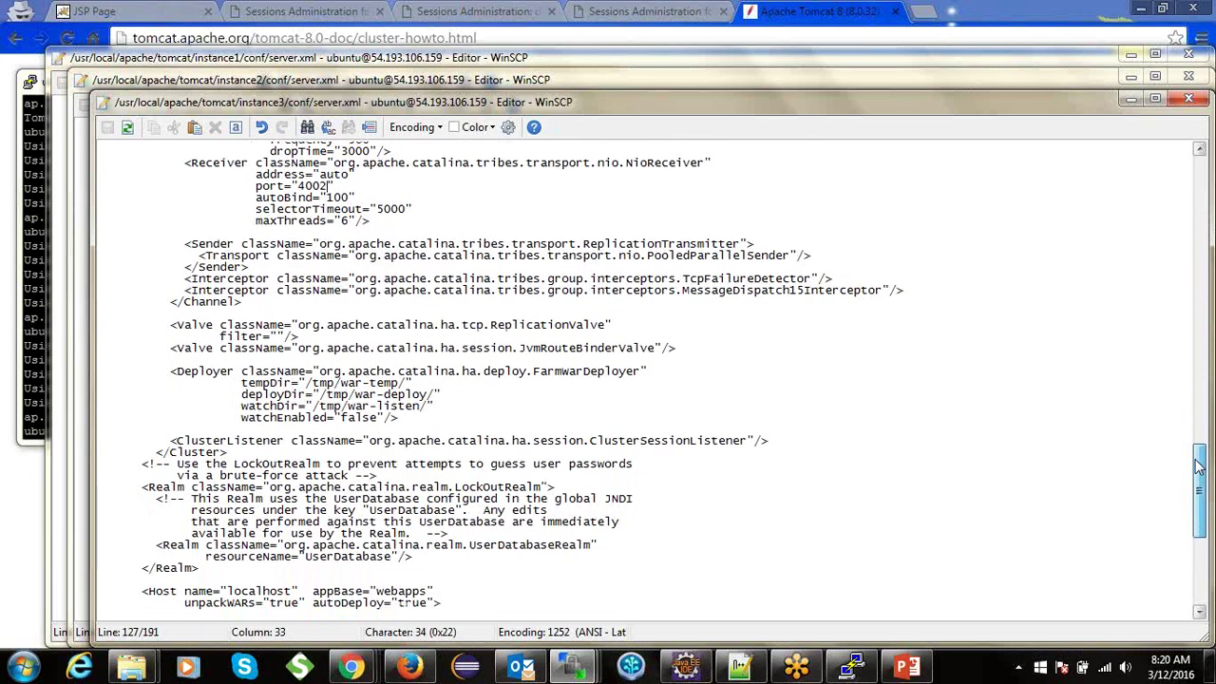
{"action": "left_click_drag", "start_coordinate": [1198, 466], "coordinate": [1198, 403]}
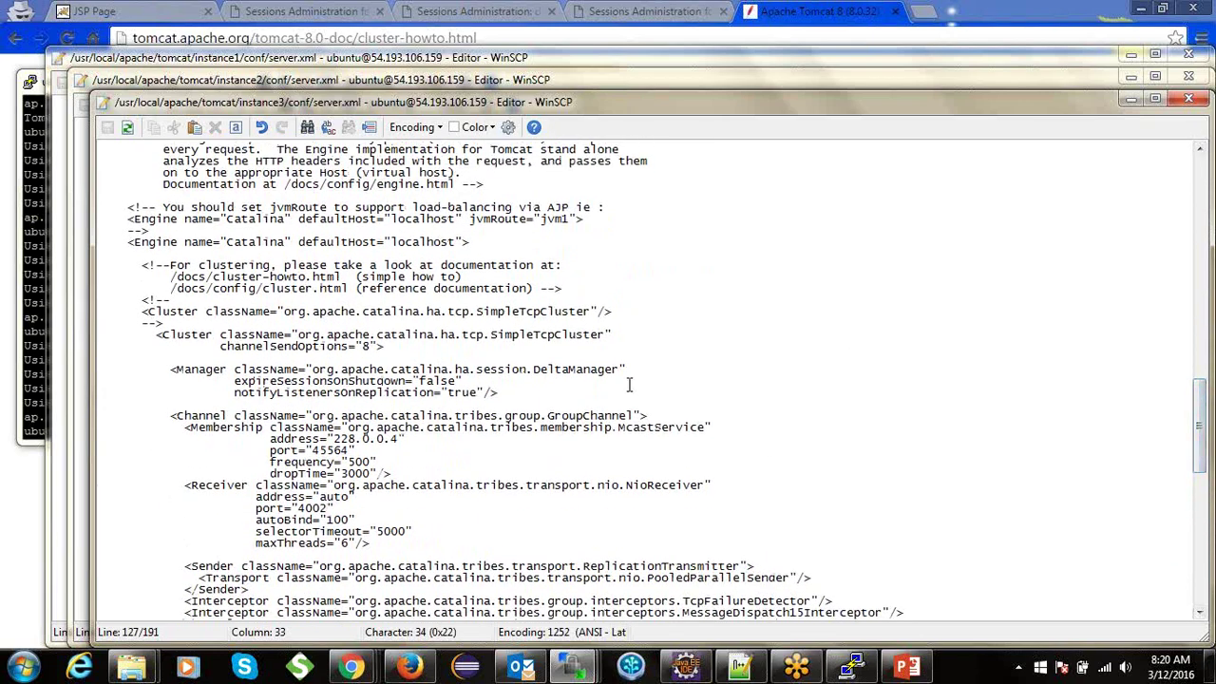
{"action": "double_click", "coordinate": [573, 369]}
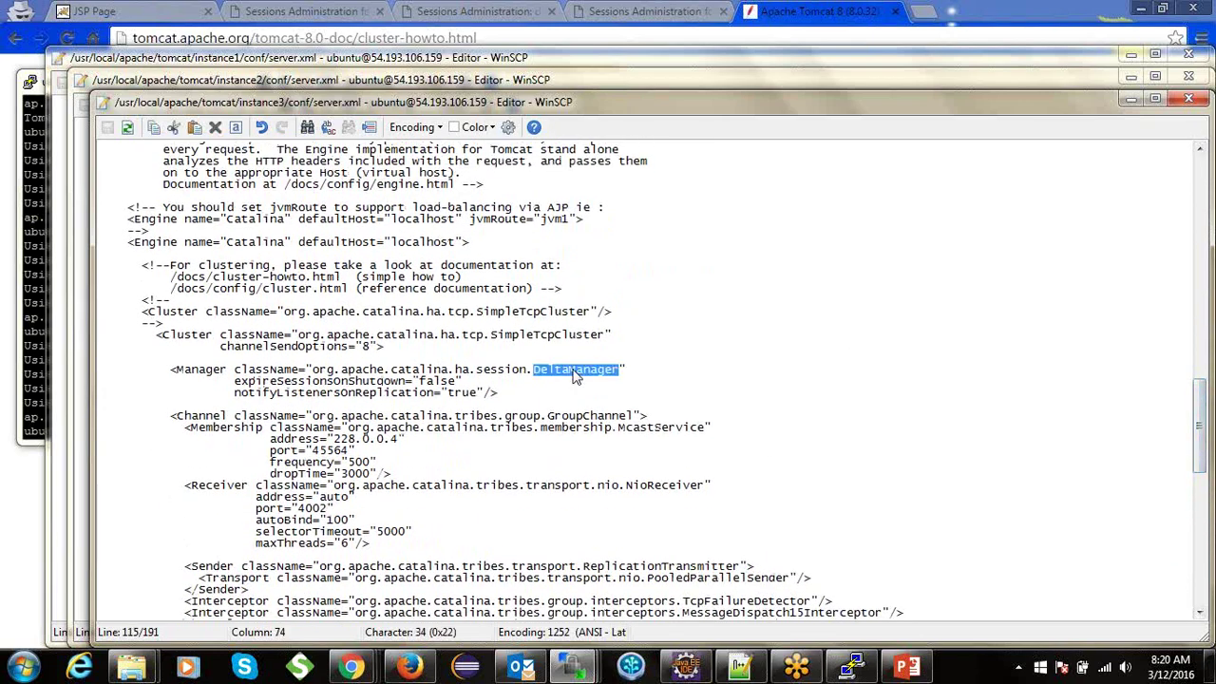
{"action": "left_click", "coordinate": [410, 670]}
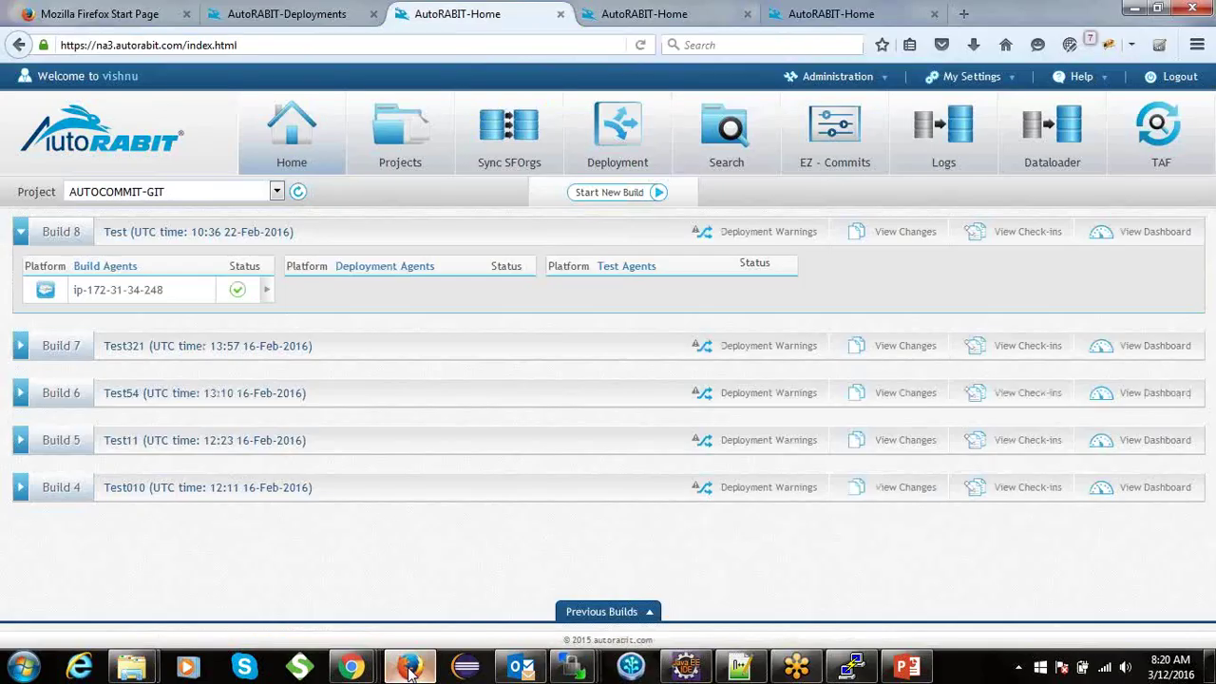
{"action": "left_click", "coordinate": [410, 670]}
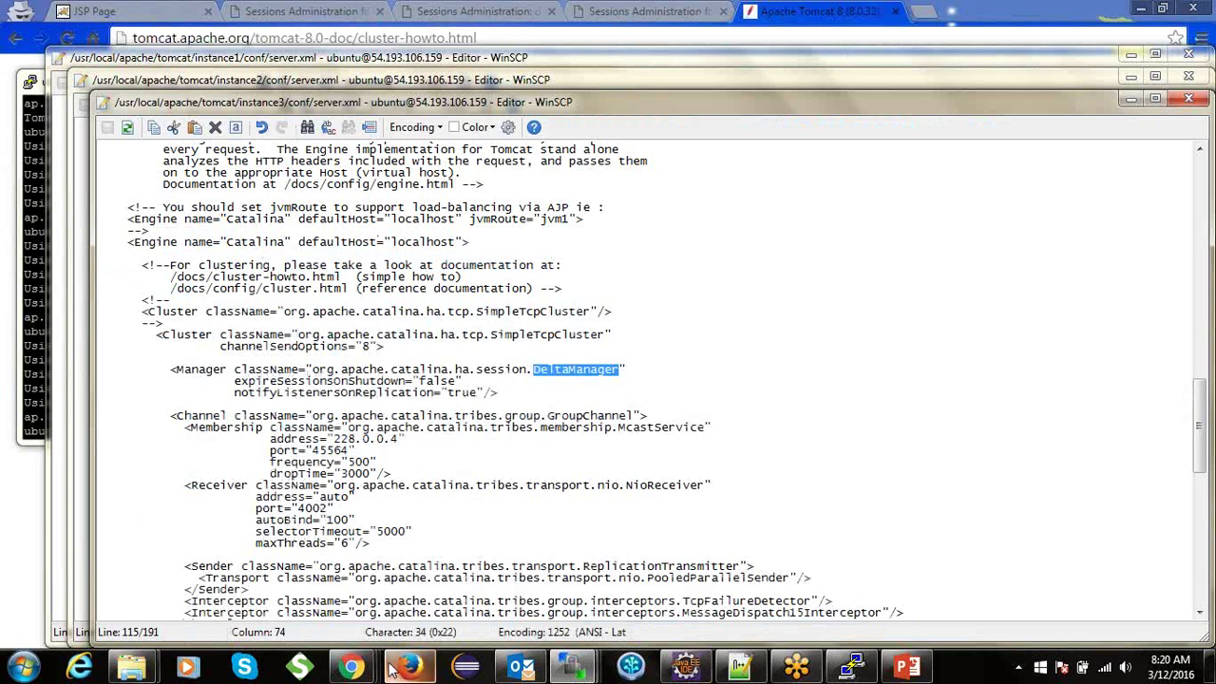
Select the four-line BackupManager <Manager> element in the cluster-howto Configuration Example.
{"action": "mouse_move", "coordinate": [352, 665]}
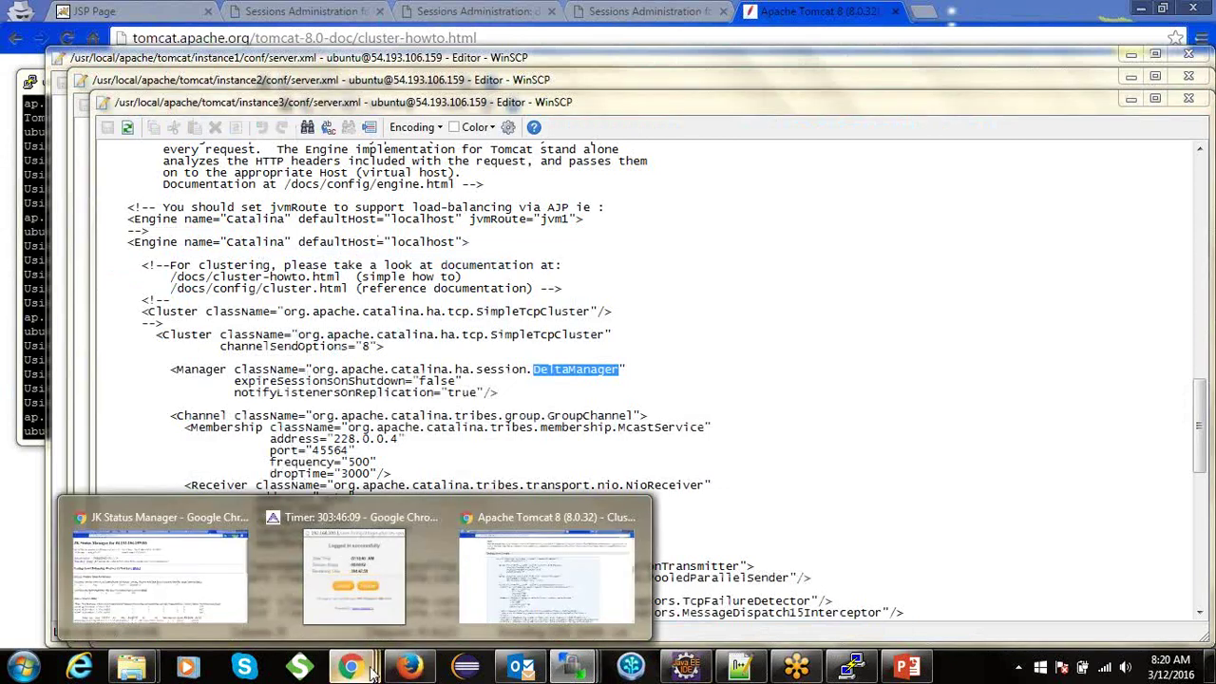
{"action": "left_click", "coordinate": [539, 595]}
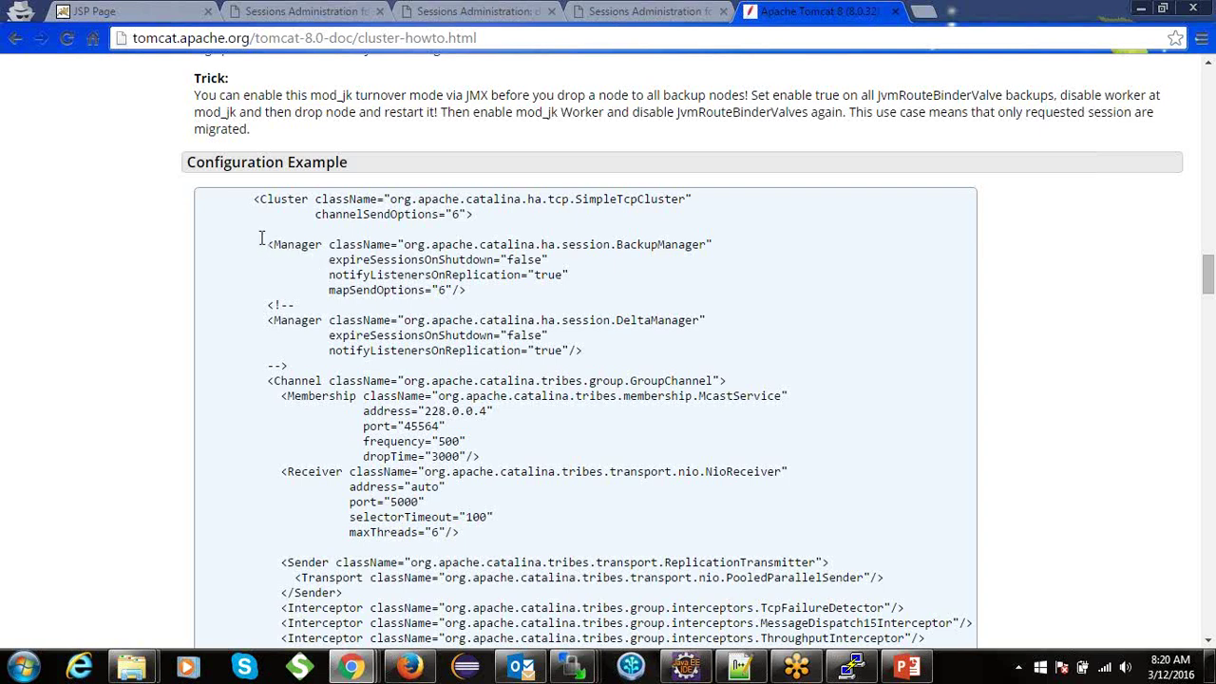
{"action": "left_click_drag", "start_coordinate": [267, 244], "coordinate": [467, 291]}
{"action": "key", "text": "ctrl+c"}
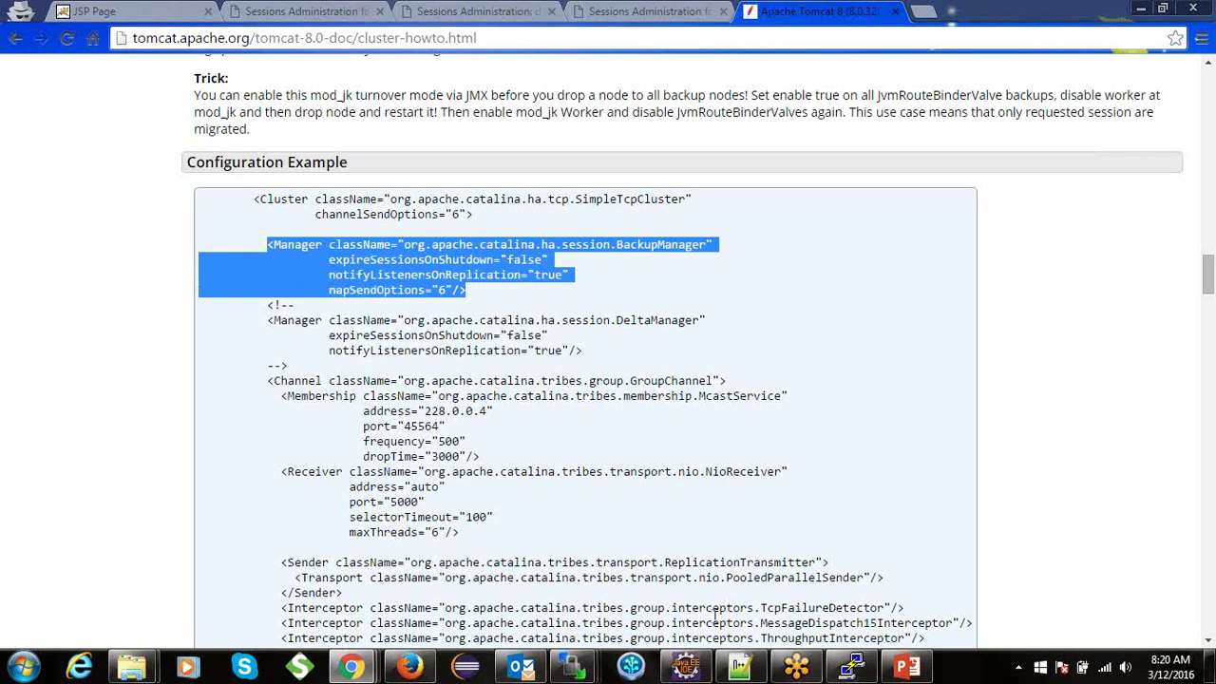
{"action": "left_click", "coordinate": [573, 666]}
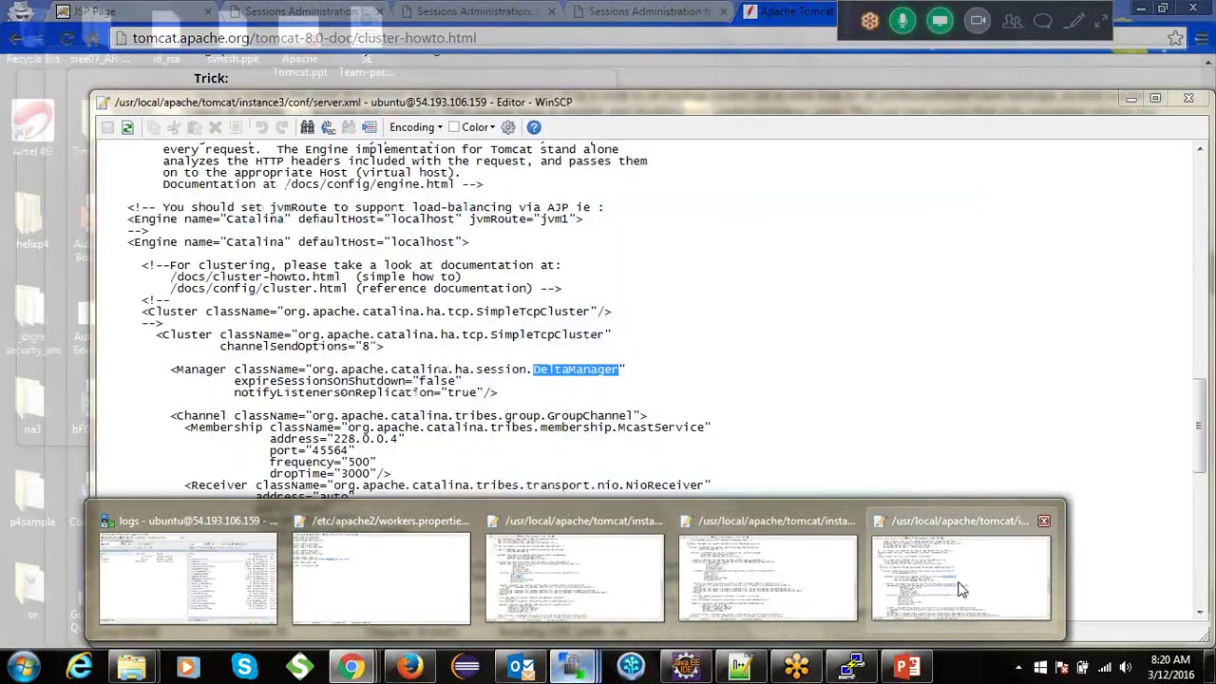
Wrap instance3's DeltaManager element in <!-- --> comment markers.
{"action": "left_click", "coordinate": [885, 607]}
{"action": "left_click", "coordinate": [175, 368]}
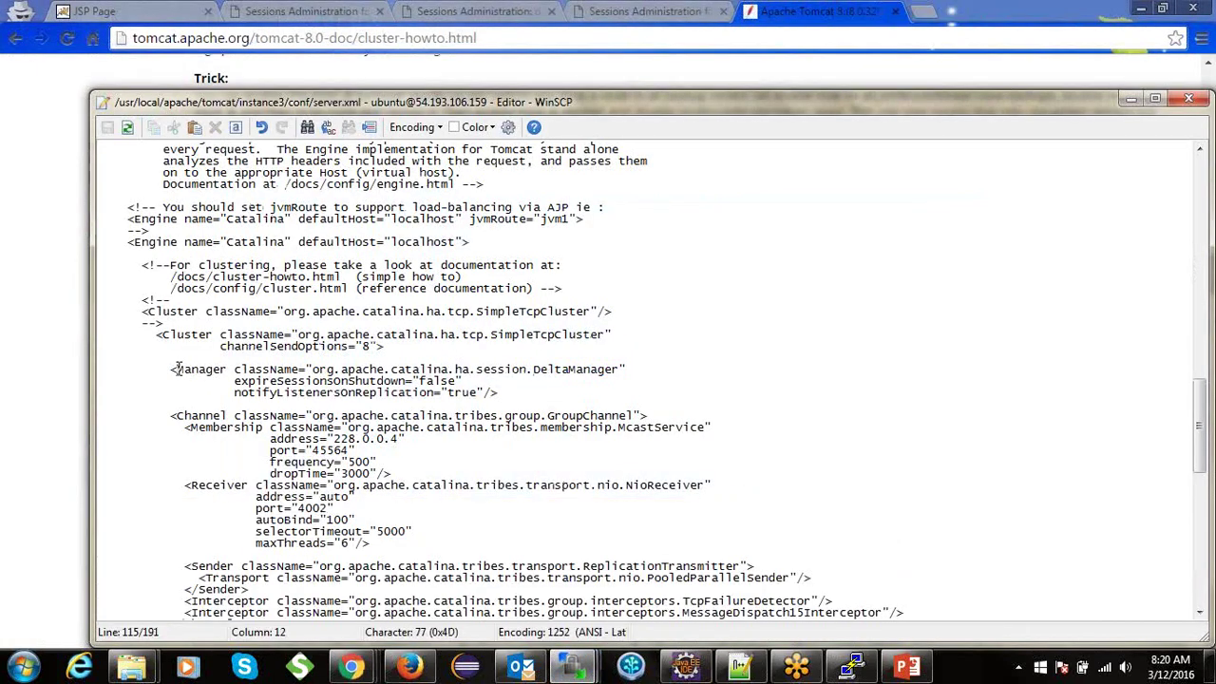
{"action": "type", "text": "!--"}
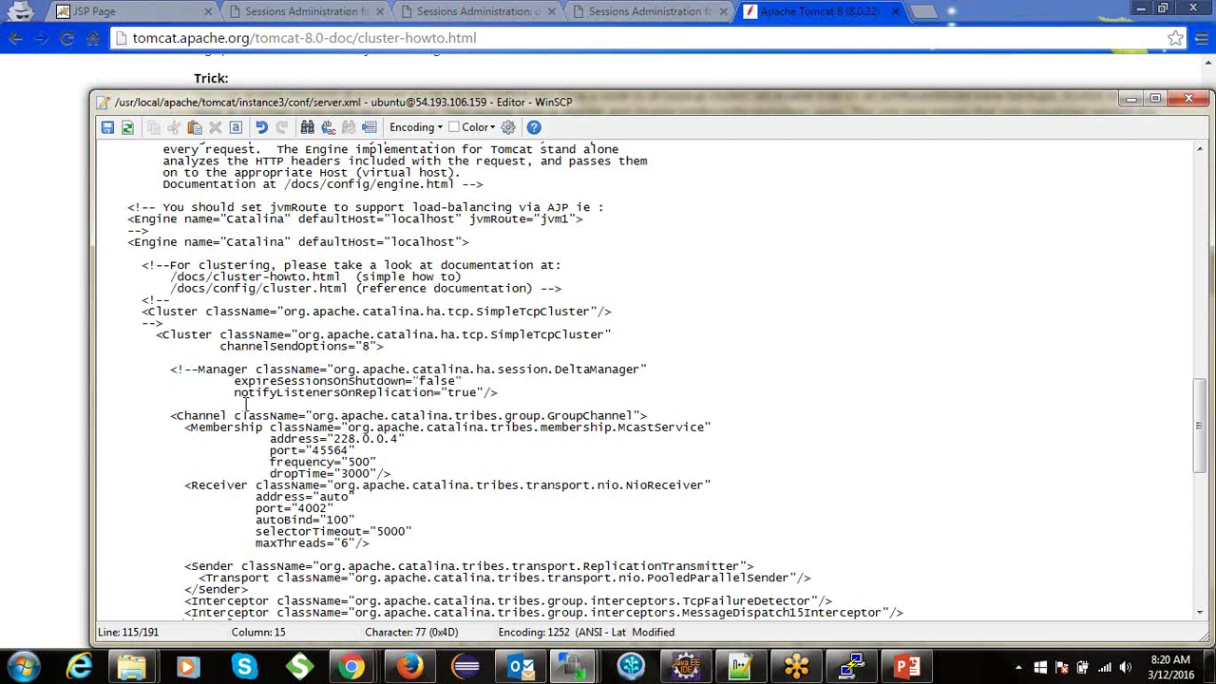
{"action": "left_click", "coordinate": [491, 393]}
{"action": "type", "text": "--"}
Paste the BackupManager element under channelSendOptions and save instance3's server.xml.
{"action": "left_click", "coordinate": [407, 355]}
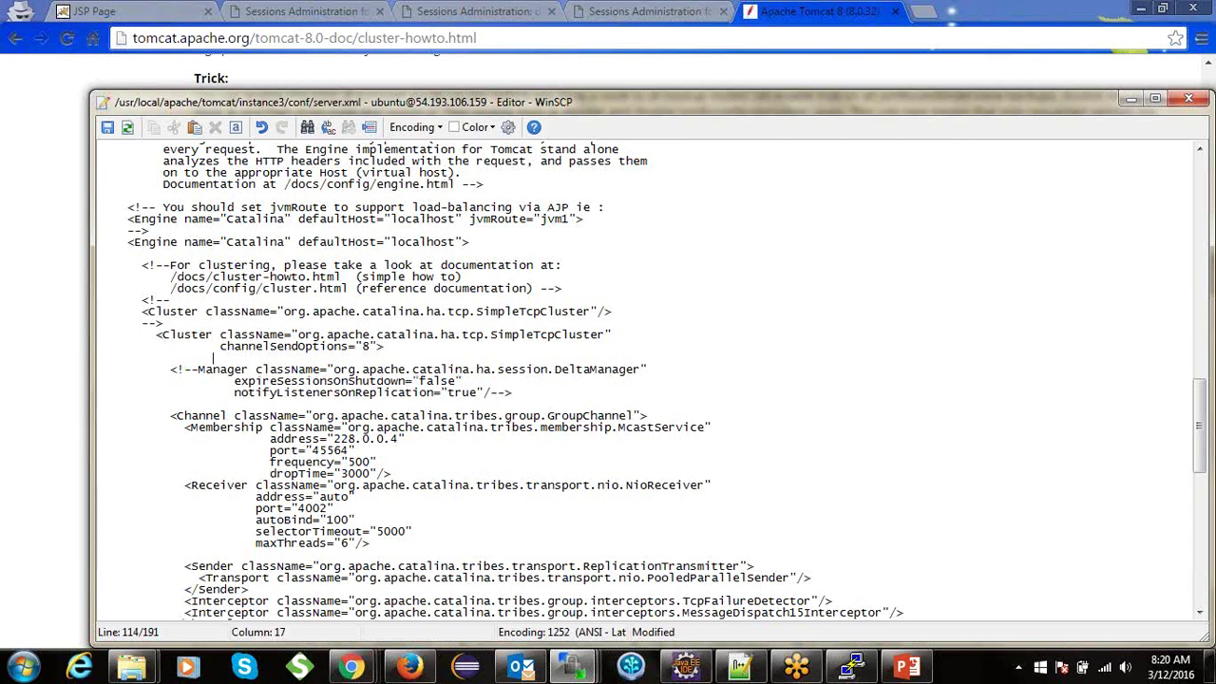
{"action": "key", "text": "Return"}
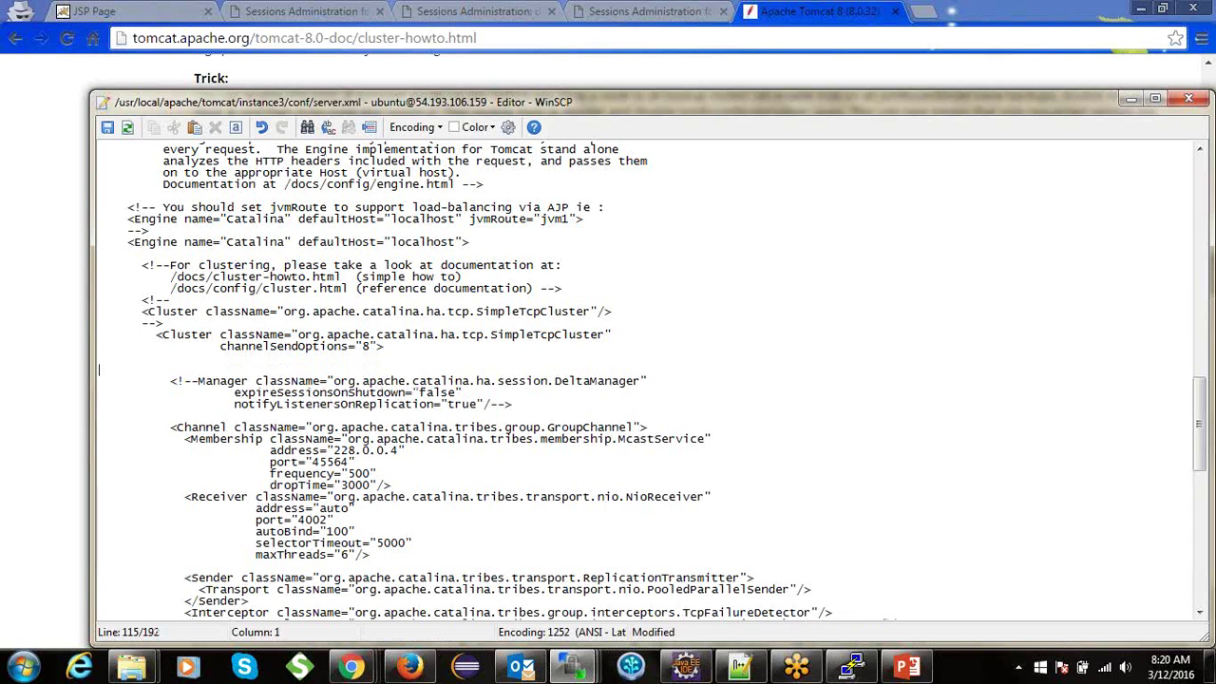
{"action": "left_click", "coordinate": [156, 370]}
{"action": "key", "text": "ctrl+v"}
{"action": "key", "text": "ctrl+s"}
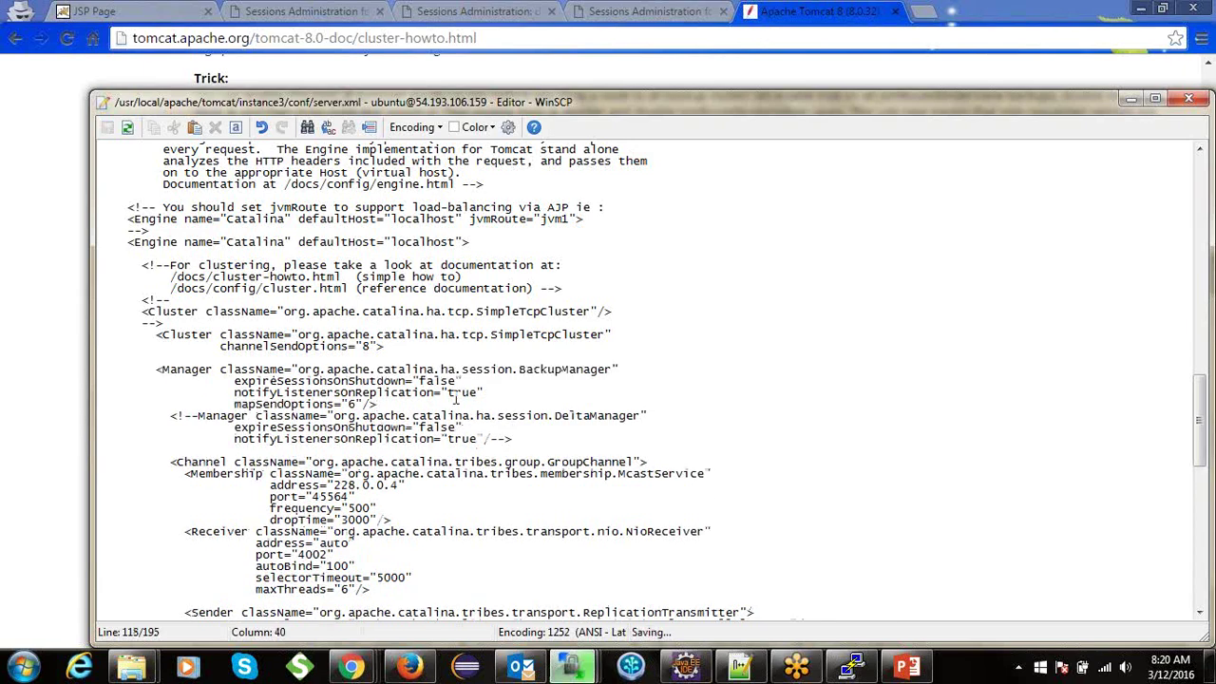
{"action": "mouse_move", "coordinate": [570, 665]}
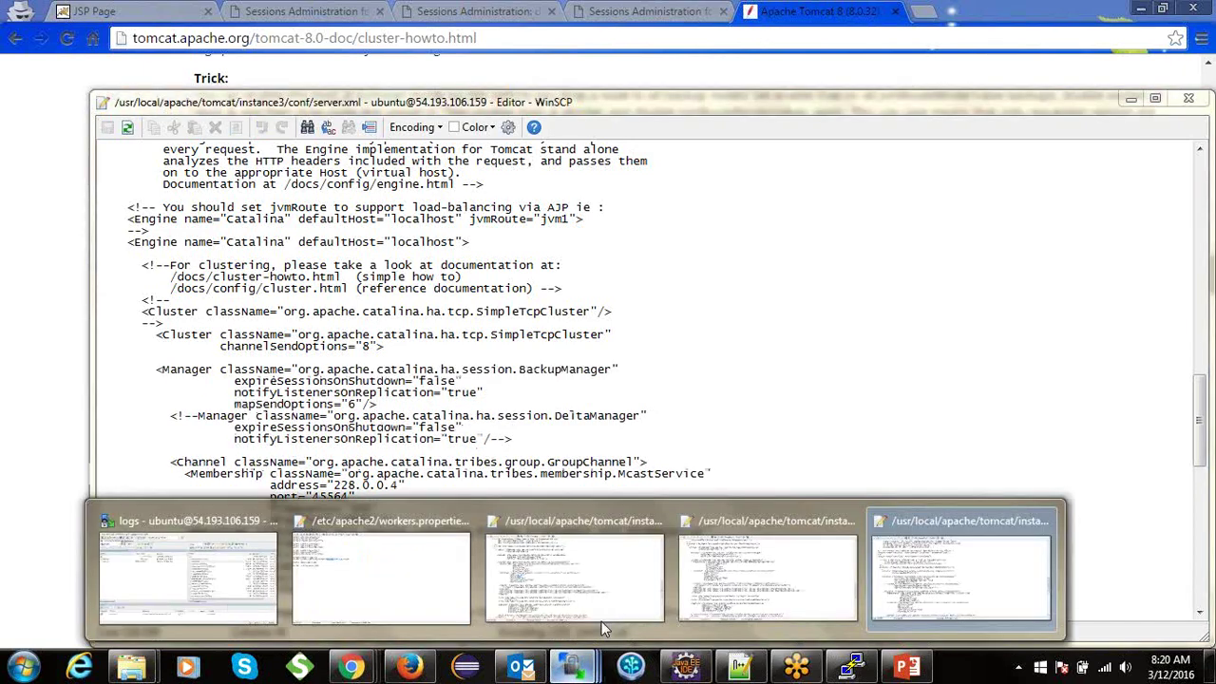
{"action": "left_click", "coordinate": [733, 561]}
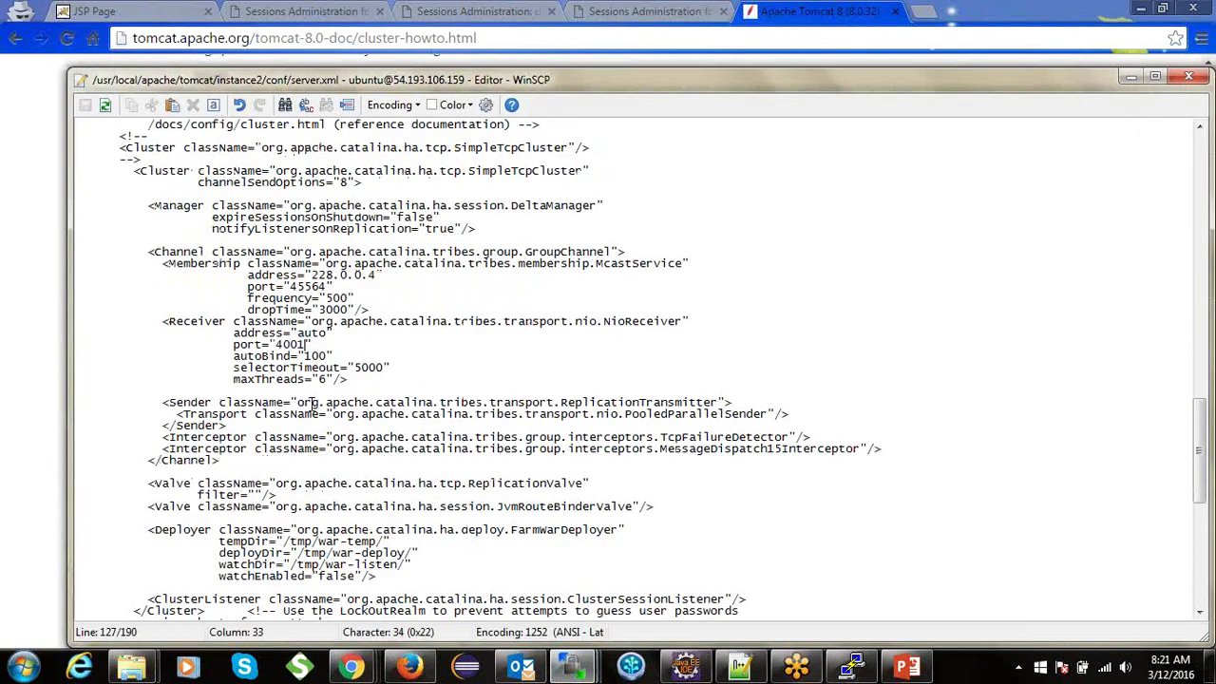
Comment out instance2's DeltaManager element with <!-- and -->.
{"action": "left_click", "coordinate": [152, 207]}
{"action": "type", "text": "!--"}
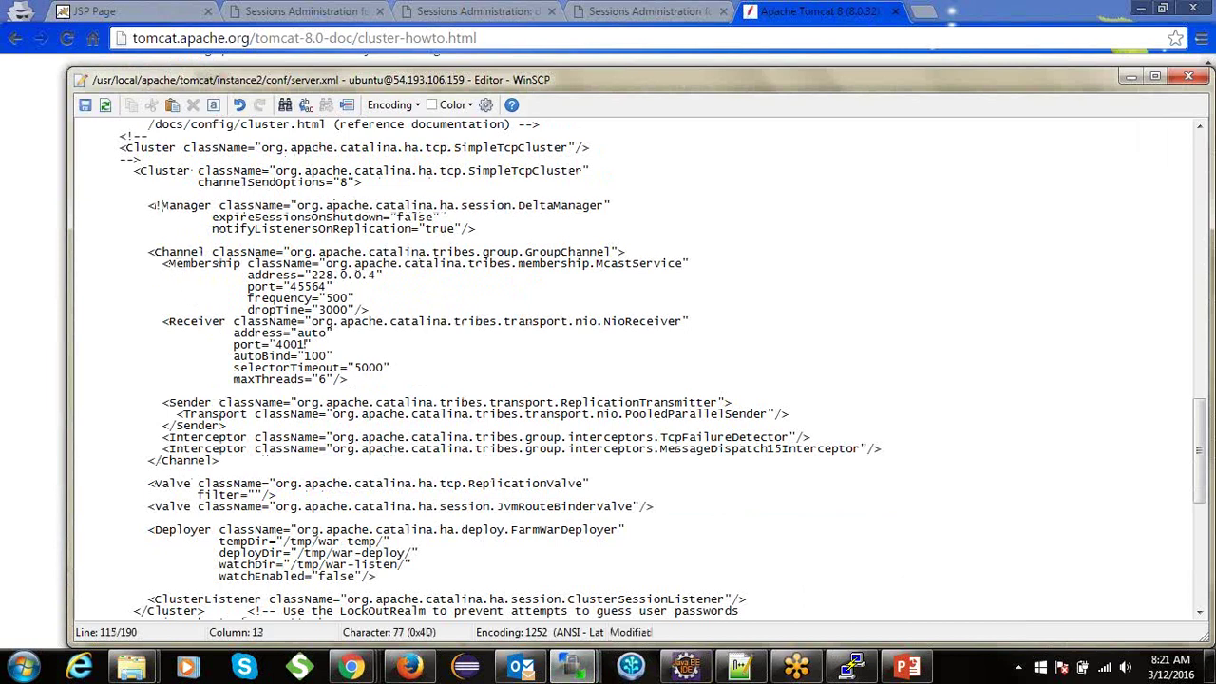
{"action": "left_click", "coordinate": [463, 229]}
{"action": "type", "text": "---"}
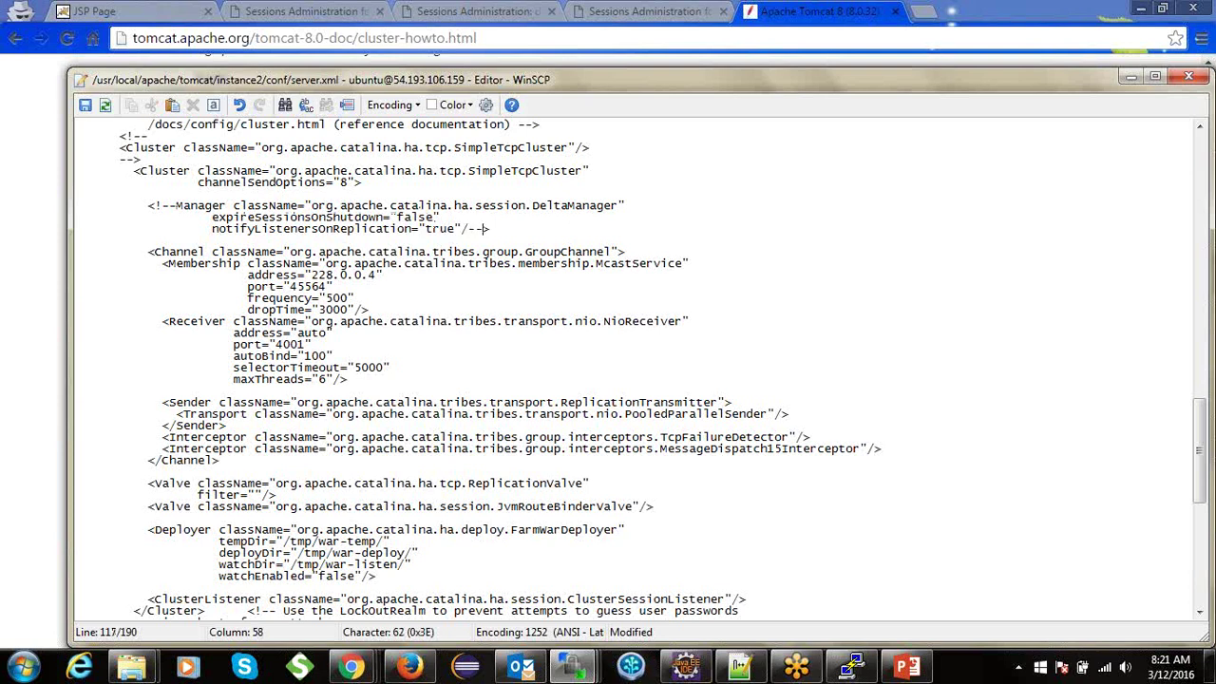
Paste the BackupManager element after channelSendOptions and save instance2's server.xml.
{"action": "left_click", "coordinate": [386, 181]}
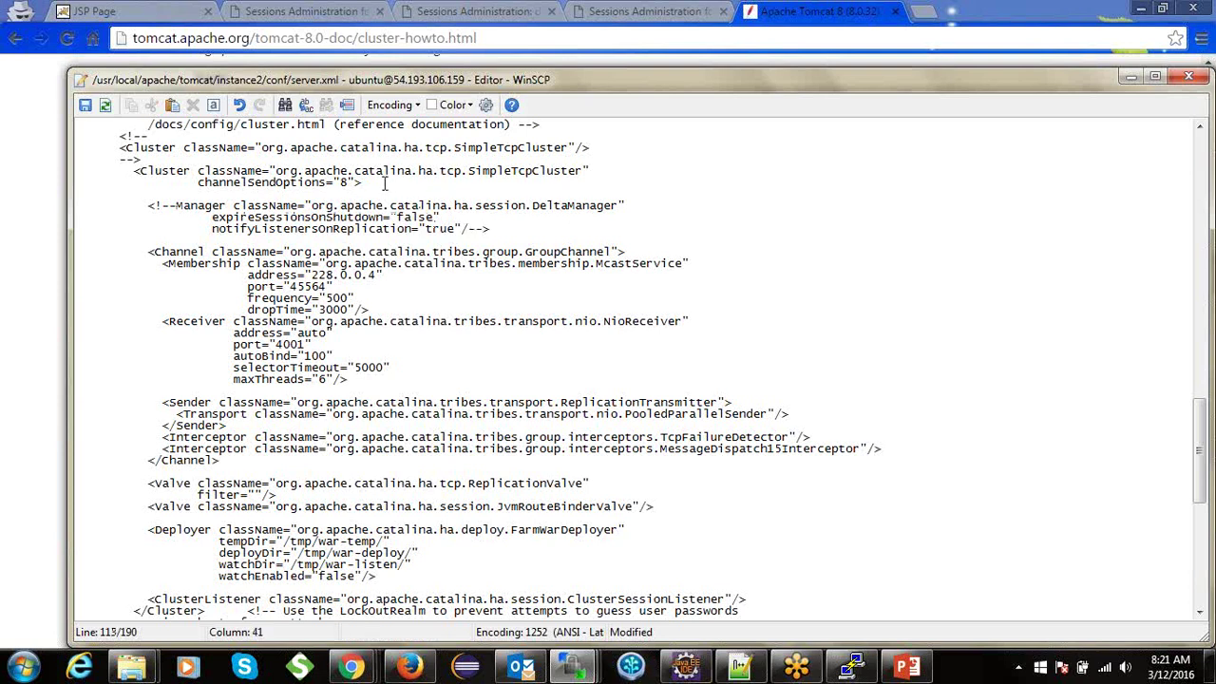
{"action": "key", "text": "Return"}
{"action": "key", "text": "Return"}
{"action": "key", "text": "ctrl+v"}
{"action": "key", "text": "ctrl+s"}
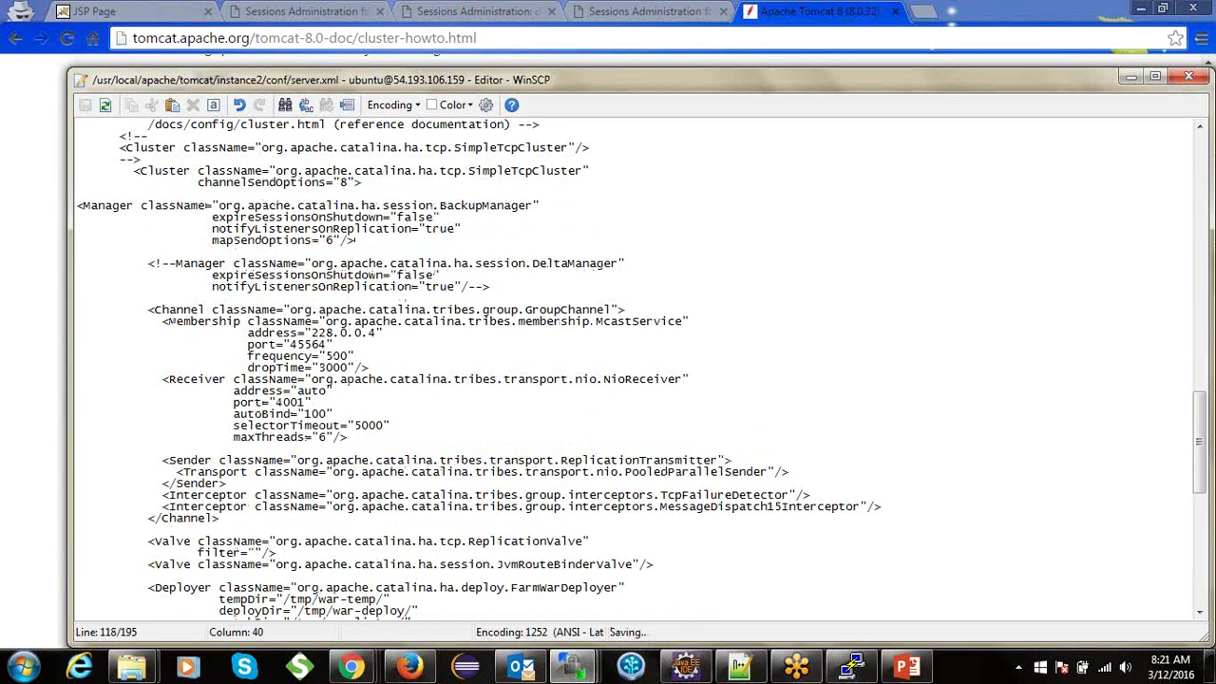
Comment out the DeltaManager element in instance1's server.xml with <!-- -->.
{"action": "mouse_move", "coordinate": [573, 664]}
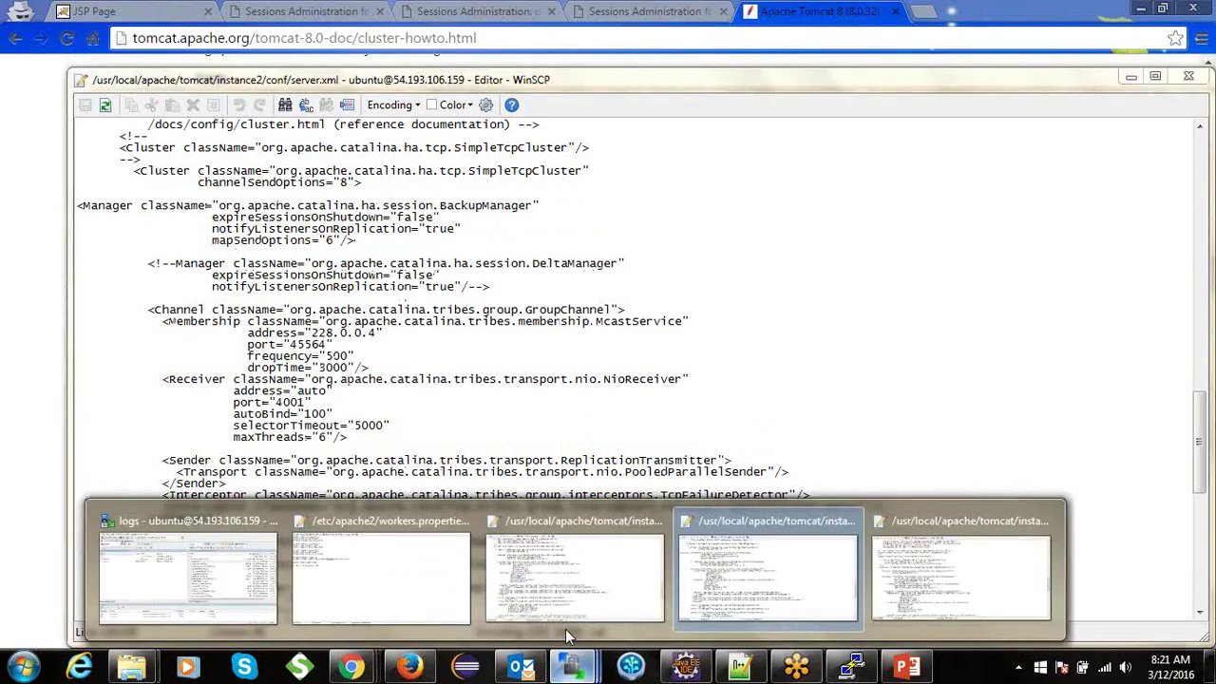
{"action": "left_click", "coordinate": [547, 580]}
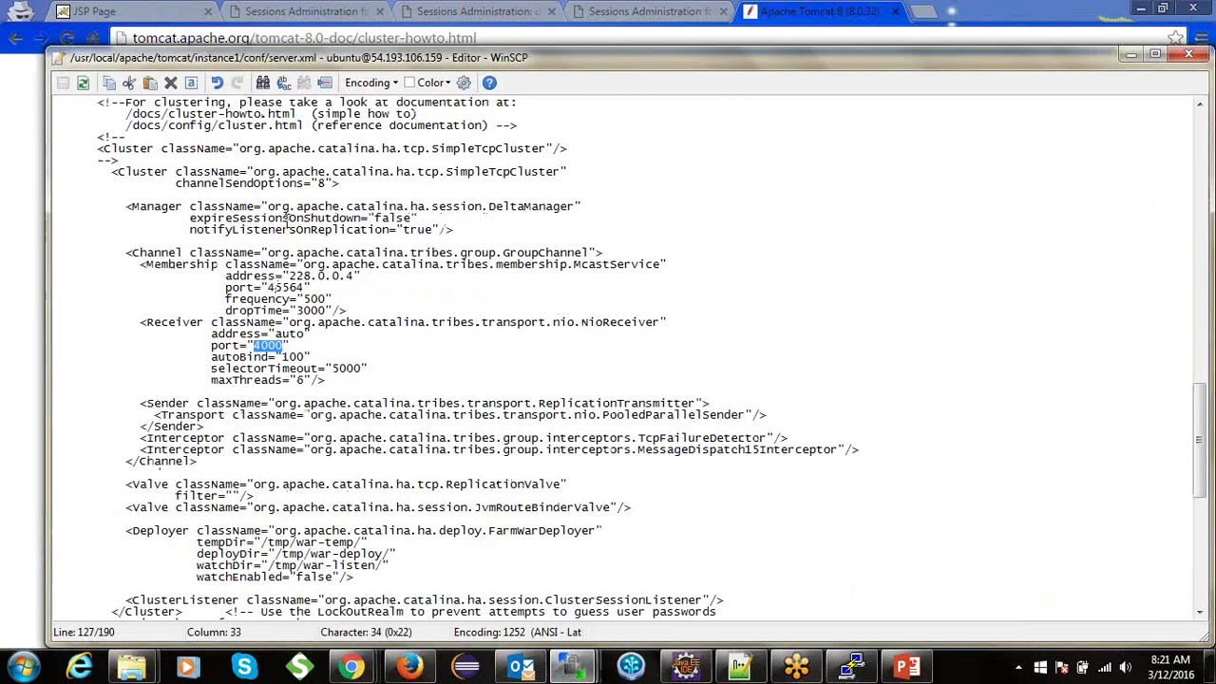
{"action": "left_click", "coordinate": [133, 209]}
{"action": "type", "text": "!--"}
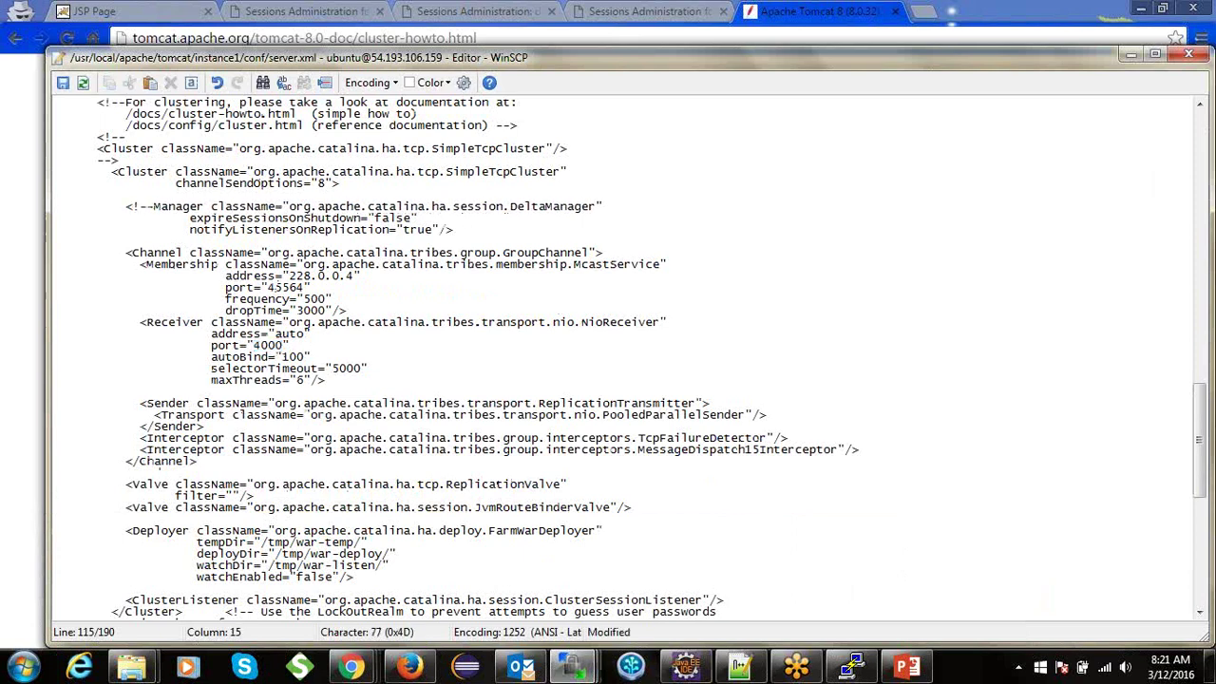
{"action": "left_click", "coordinate": [444, 230]}
{"action": "type", "text": "--"}
Paste the BackupManager element below the channelSendOptions line and save the file.
{"action": "left_click", "coordinate": [344, 184]}
{"action": "key", "text": "Return"}
{"action": "key", "text": "Return"}
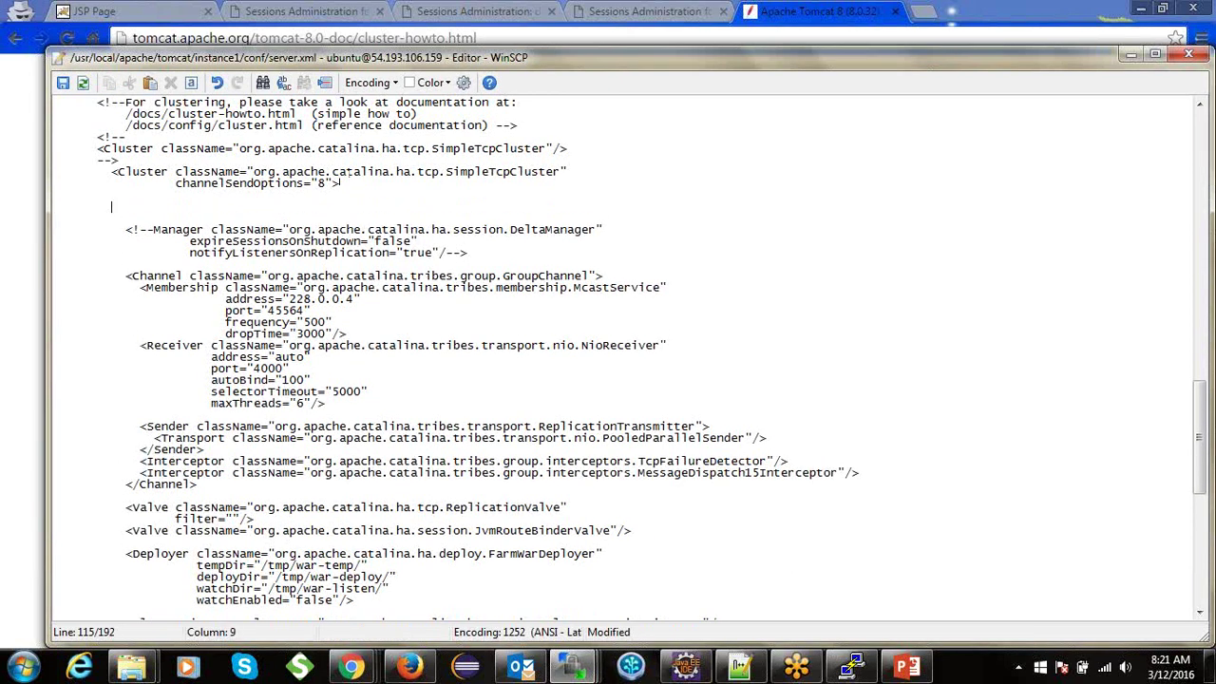
{"action": "key", "text": "ctrl+v"}
{"action": "key", "text": "ctrl+s"}
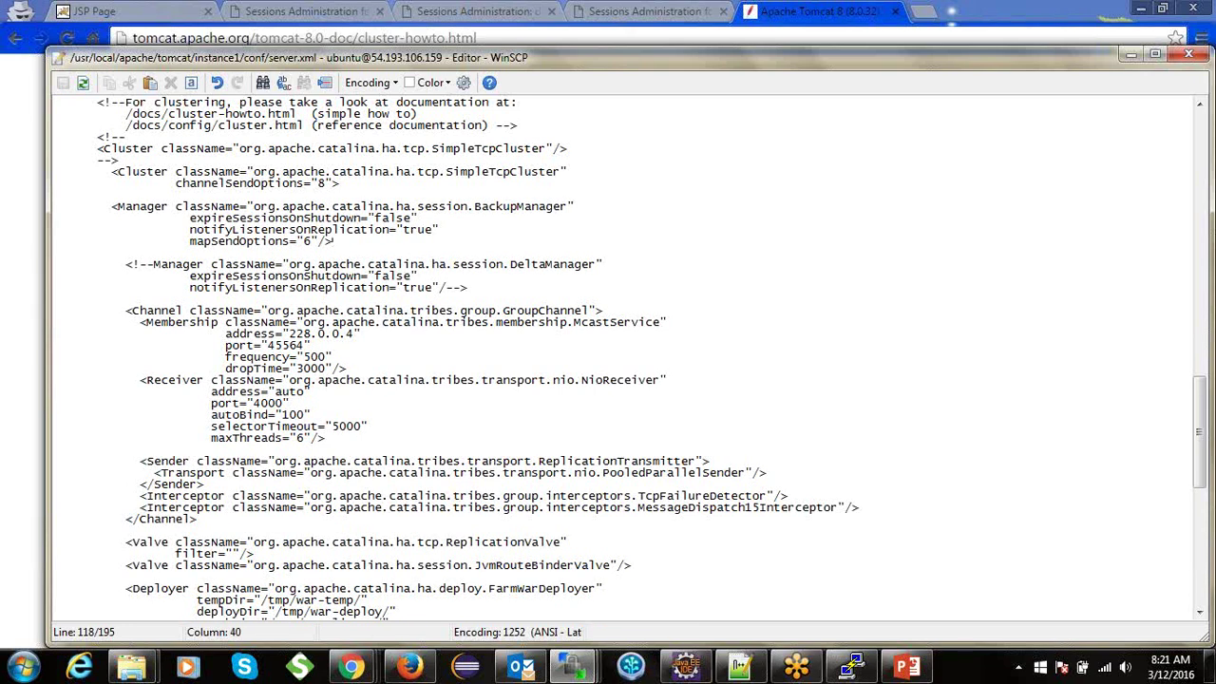
{"action": "left_click", "coordinate": [854, 667]}
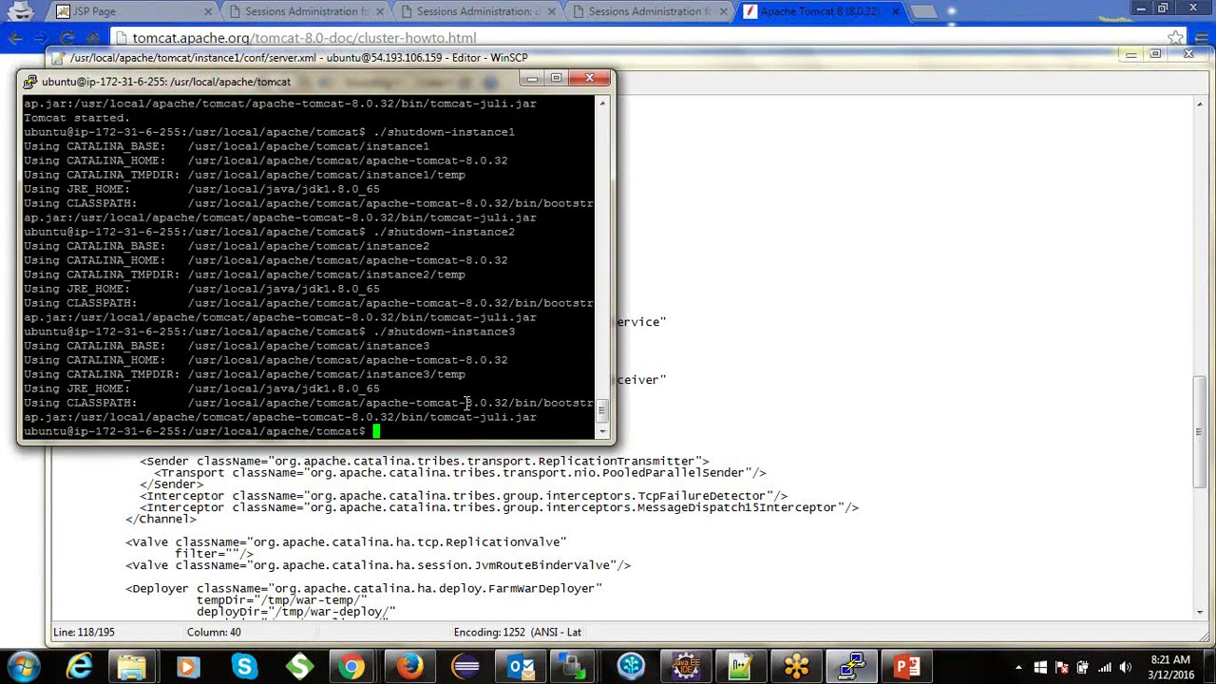
Run ./startup-instance1, ./startup-instance2 and ./startup-instance3 in the PuTTY shell.
{"action": "type", "text": "./startup-instance"}
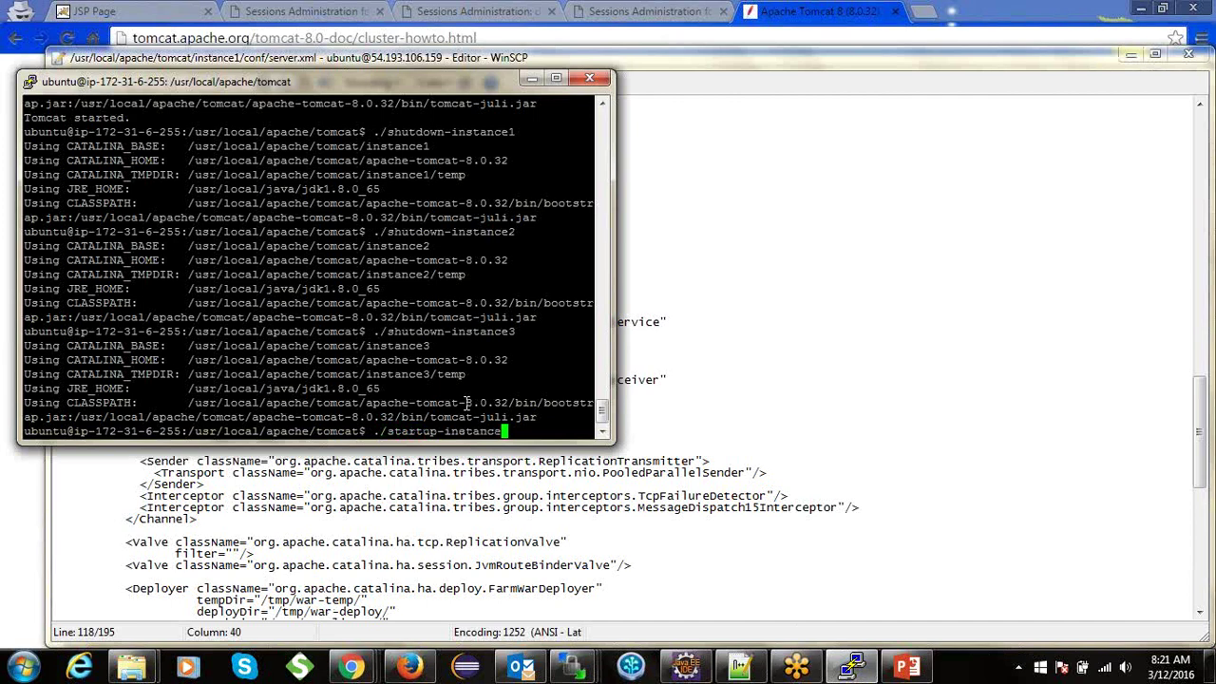
{"action": "type", "text": "1"}
{"action": "key", "text": "Return"}
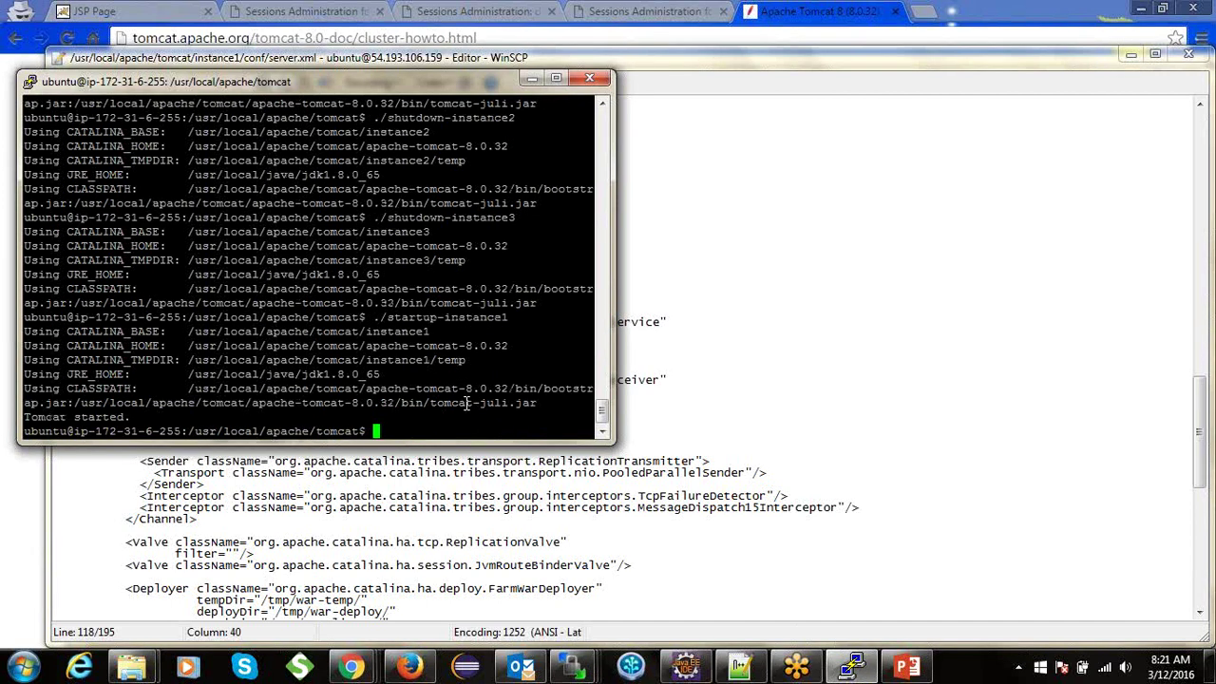
{"action": "key", "text": "Up"}
{"action": "key", "text": "BackSpace"}
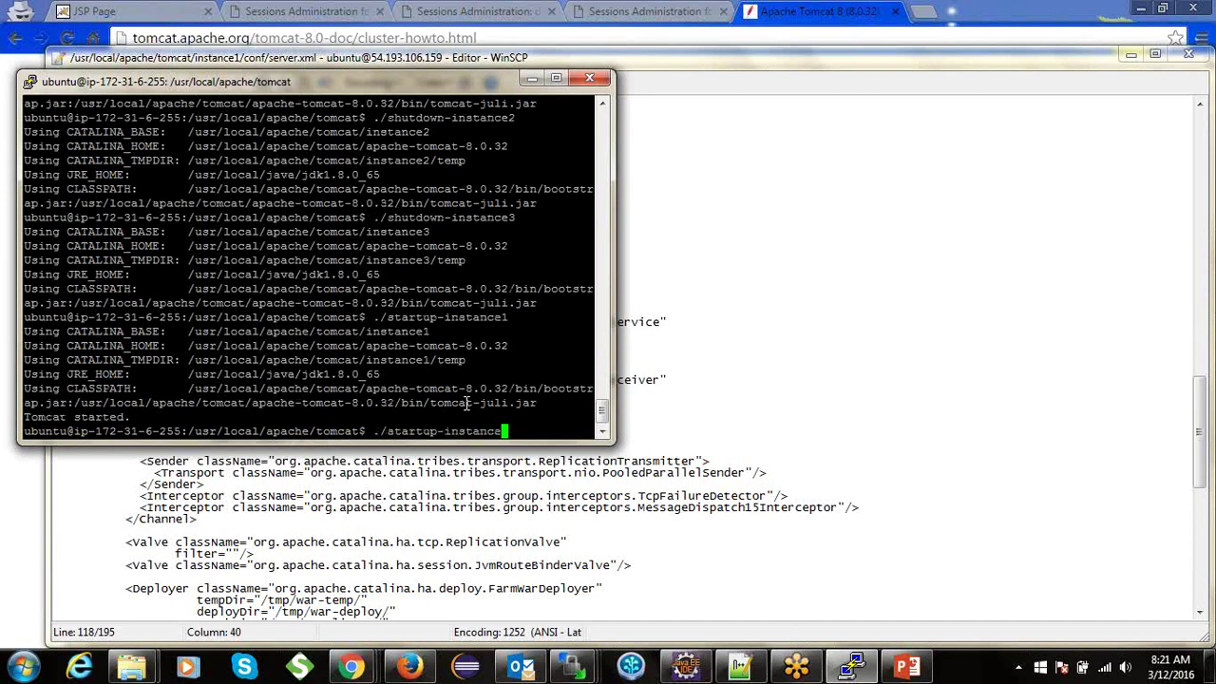
{"action": "type", "text": "2"}
{"action": "key", "text": "Return"}
{"action": "key", "text": "Up"}
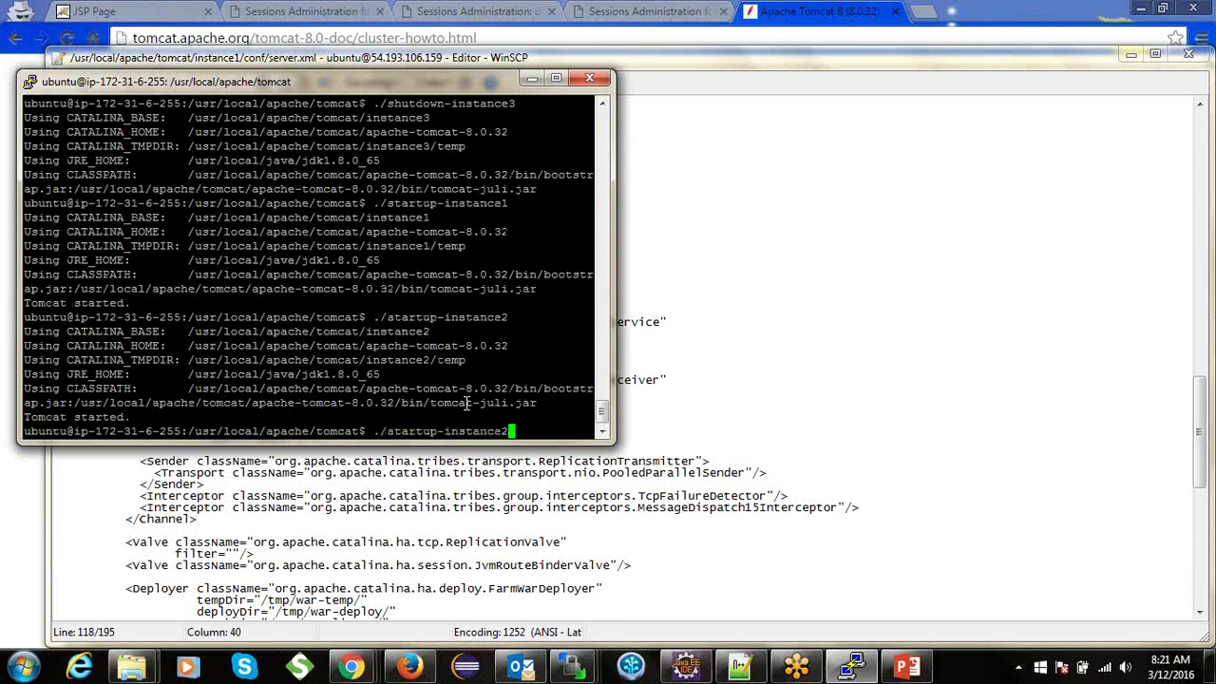
{"action": "key", "text": "BackSpace"}
{"action": "type", "text": "3"}
{"action": "key", "text": "Return"}
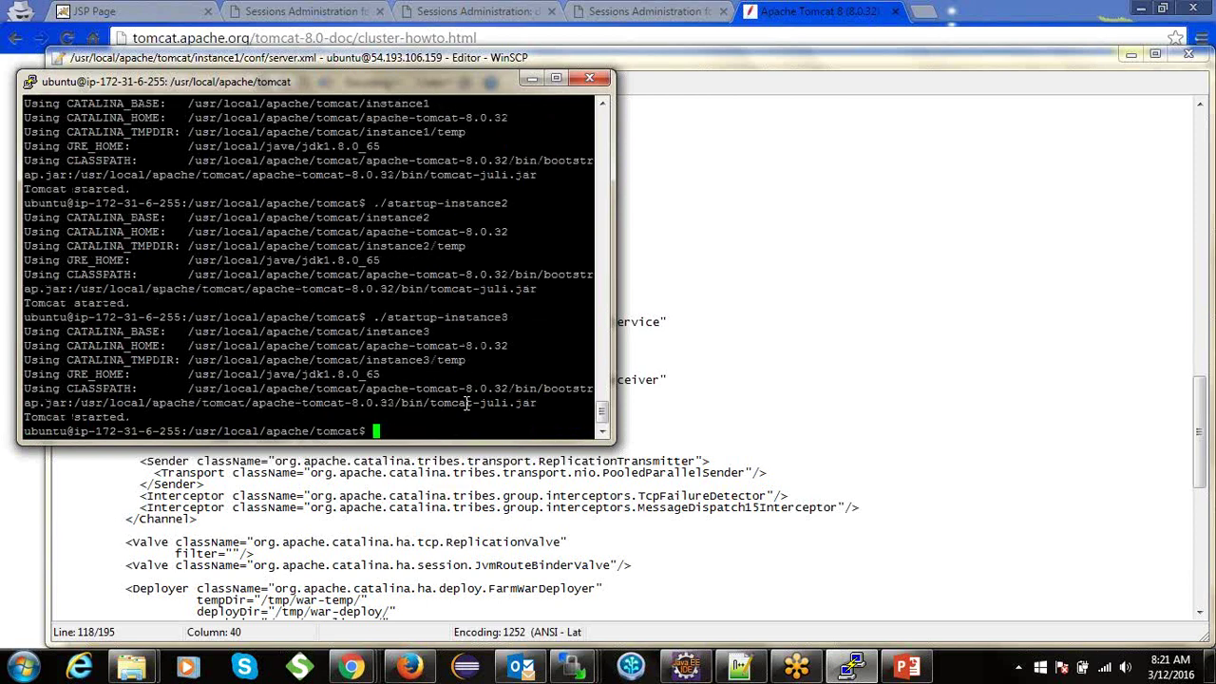
{"action": "left_click", "coordinate": [351, 668]}
Reload the index.jsp shop page, which now lands on Instance 2 with an empty cart.
{"action": "left_click", "coordinate": [538, 553]}
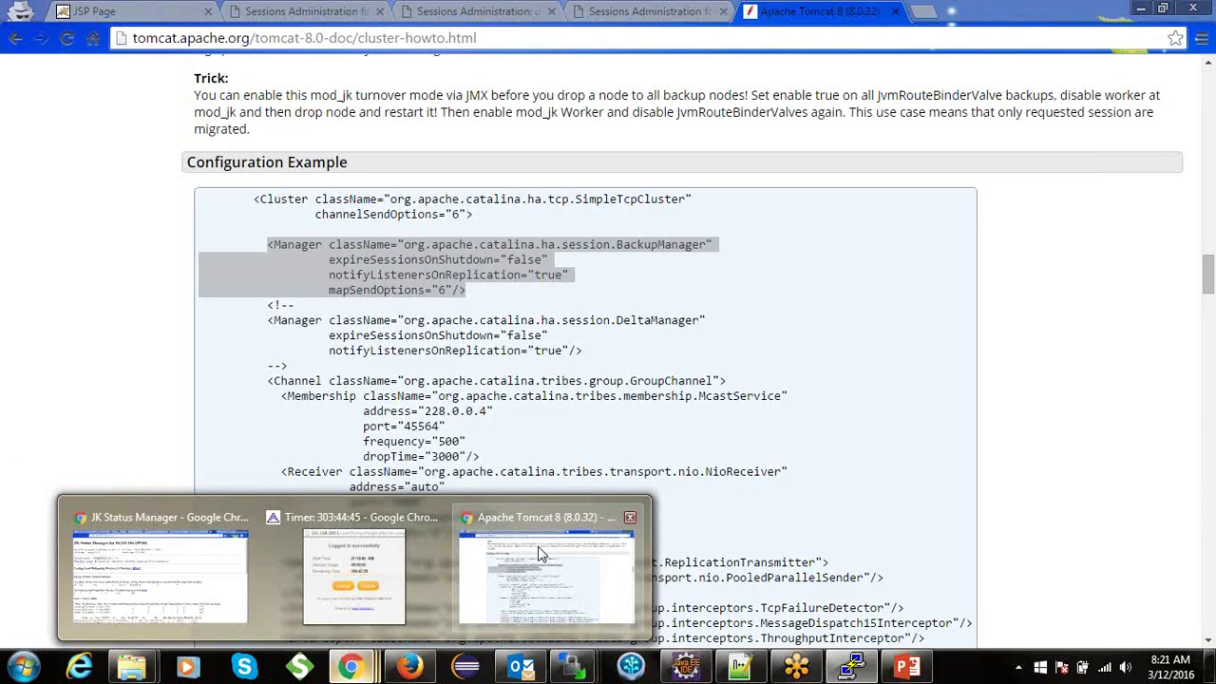
{"action": "left_click", "coordinate": [142, 11]}
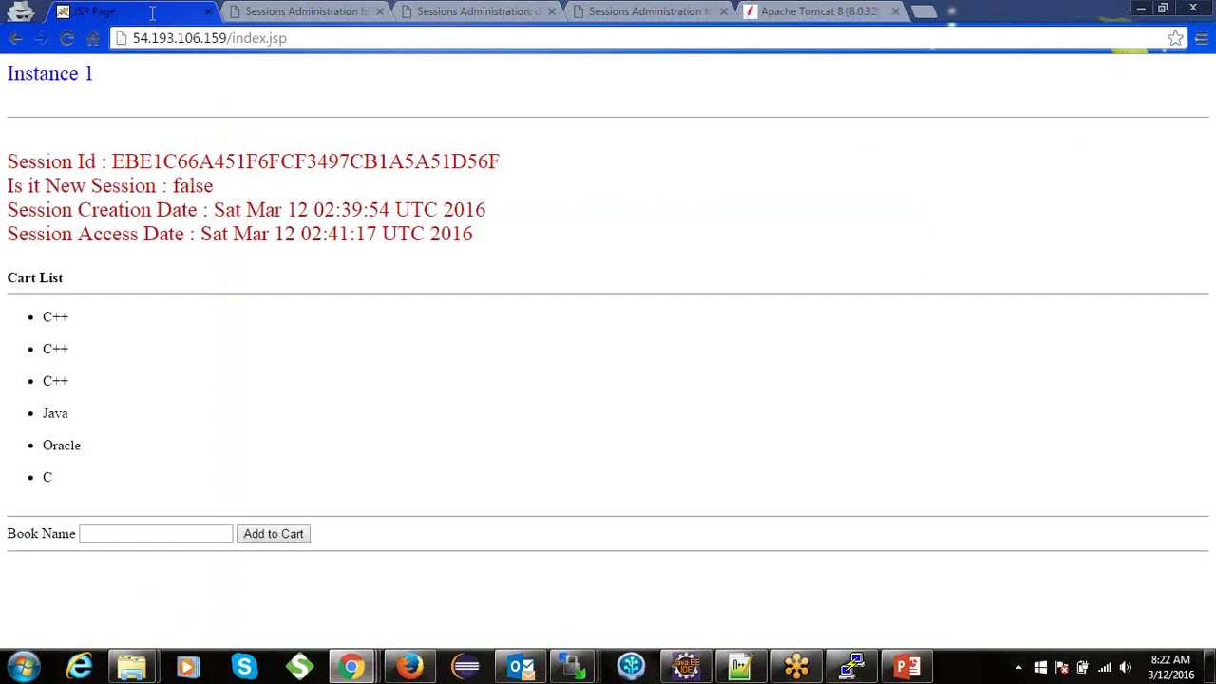
{"action": "left_click_drag", "start_coordinate": [233, 38], "coordinate": [288, 39]}
{"action": "left_click", "coordinate": [311, 39]}
{"action": "key", "text": "Return"}
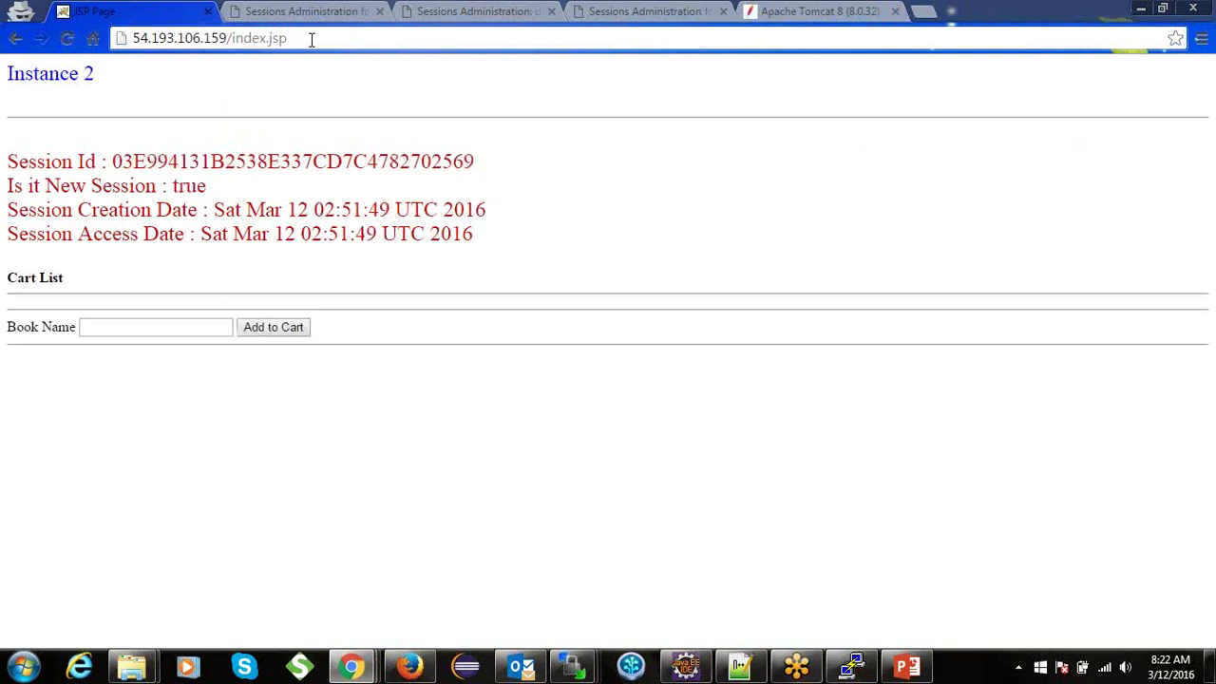
Trim the first instance's Sessions URL back to /manager/html/ and load it.
{"action": "left_click", "coordinate": [322, 12]}
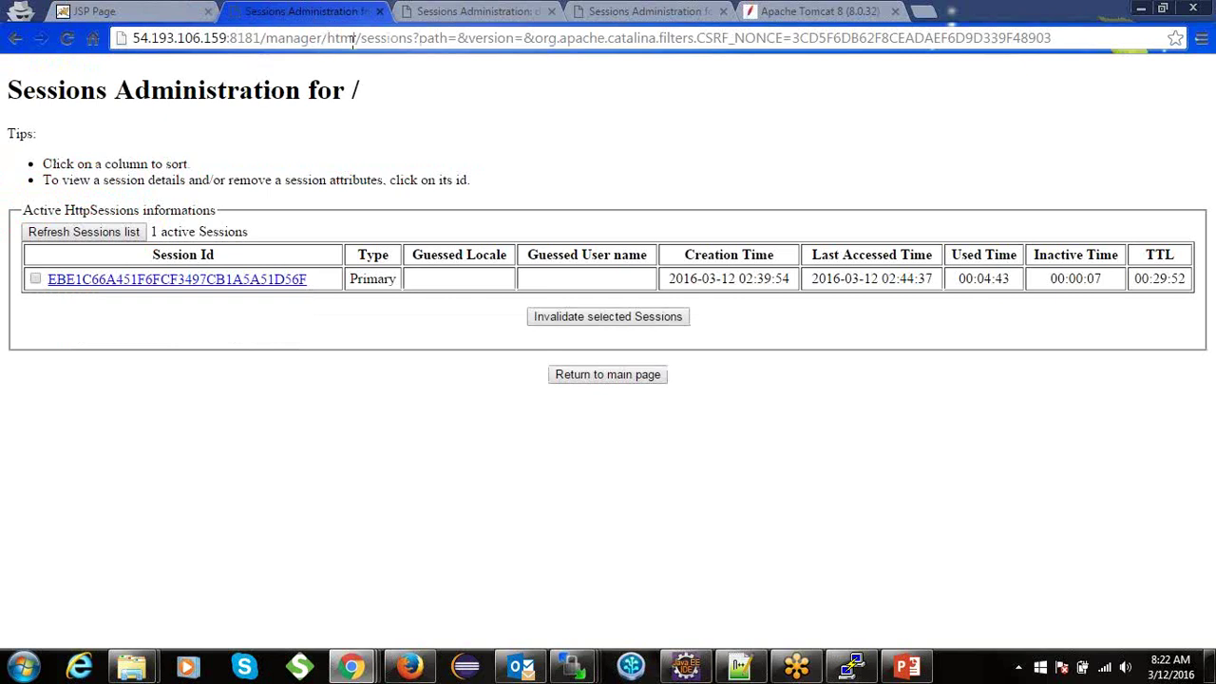
{"action": "left_click", "coordinate": [362, 38]}
{"action": "left_click", "coordinate": [362, 38]}
{"action": "key", "text": "shift+End"}
{"action": "key", "text": "BackSpace"}
{"action": "key", "text": "Return"}
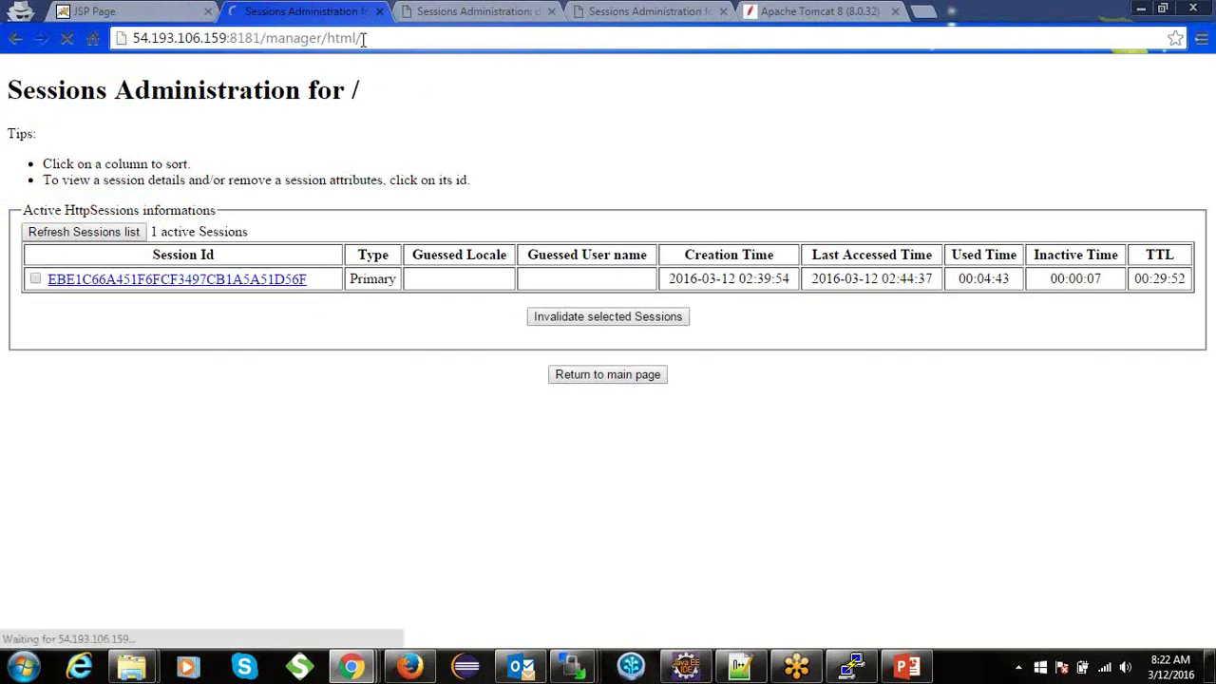
Cut the second instance's session-details URL back to its /manager/html/ main page.
{"action": "left_click", "coordinate": [480, 12]}
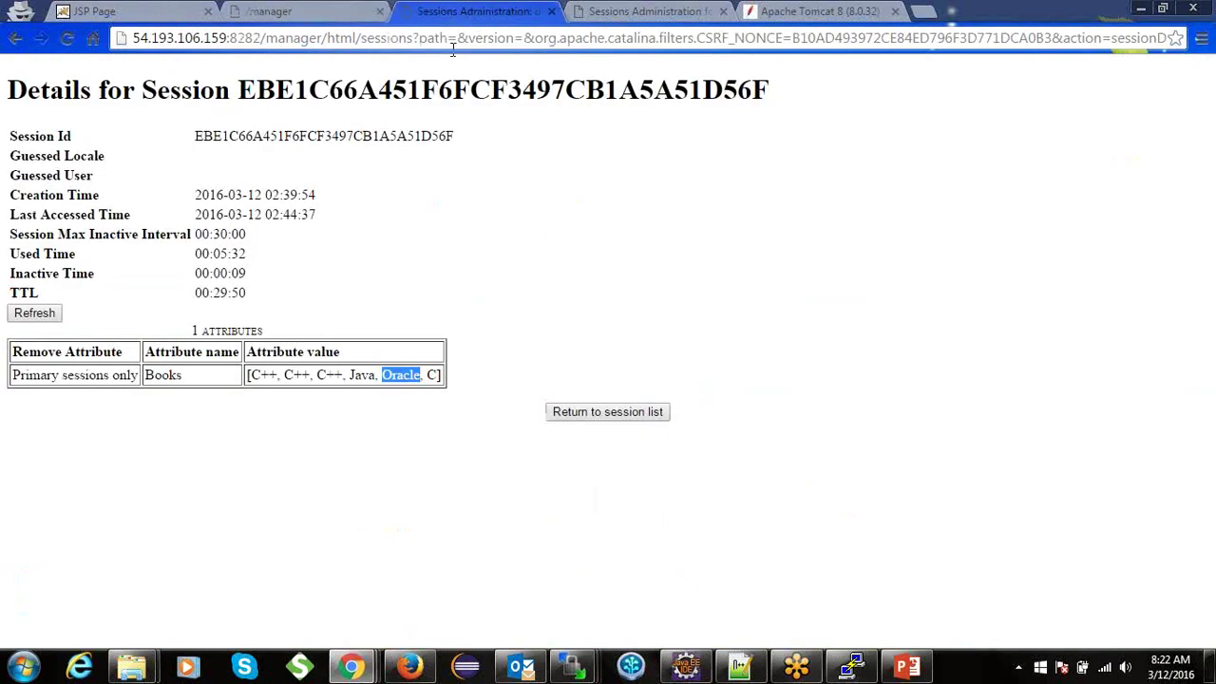
{"action": "double_click", "coordinate": [362, 38]}
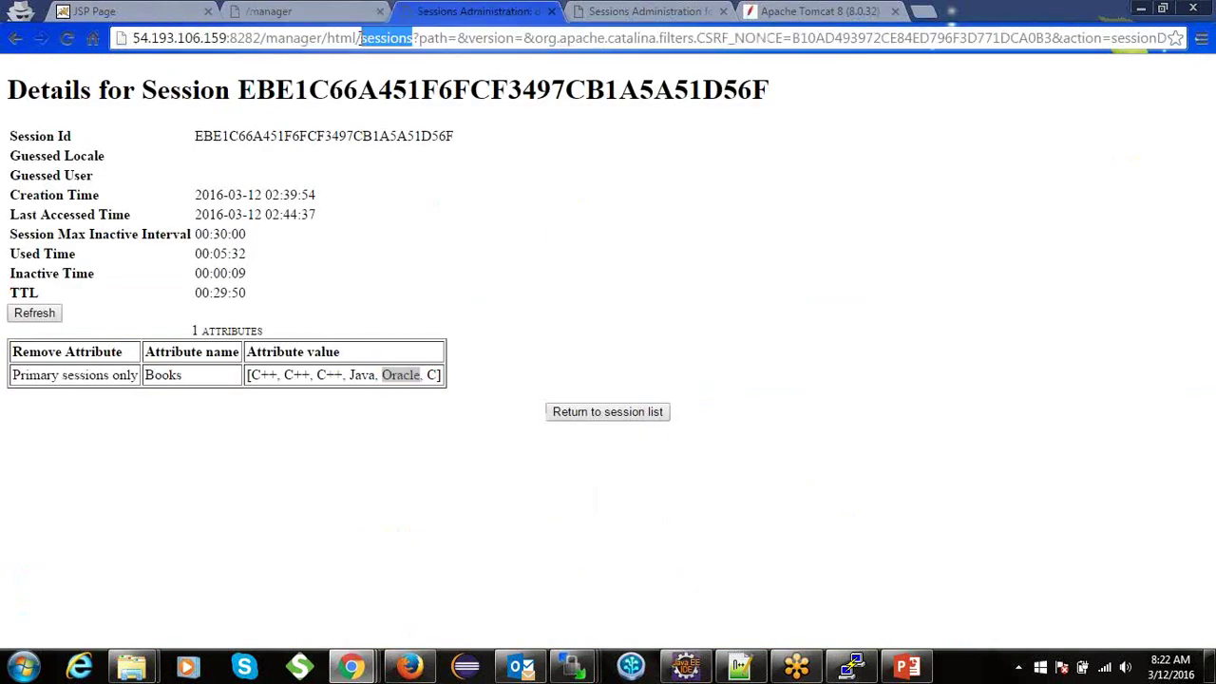
{"action": "left_click", "coordinate": [361, 36]}
{"action": "key", "text": "ctrl+a"}
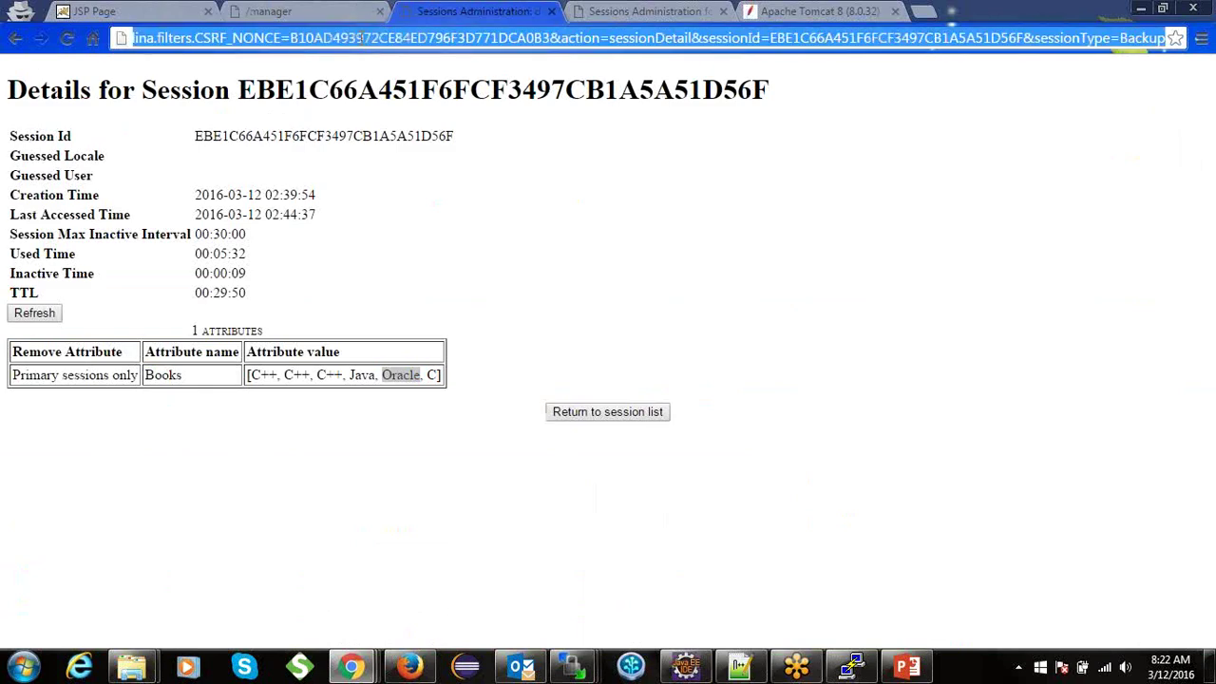
{"action": "type", "text": "54.193.106.159:8282/manager/html/"}
{"action": "key", "text": "Return"}
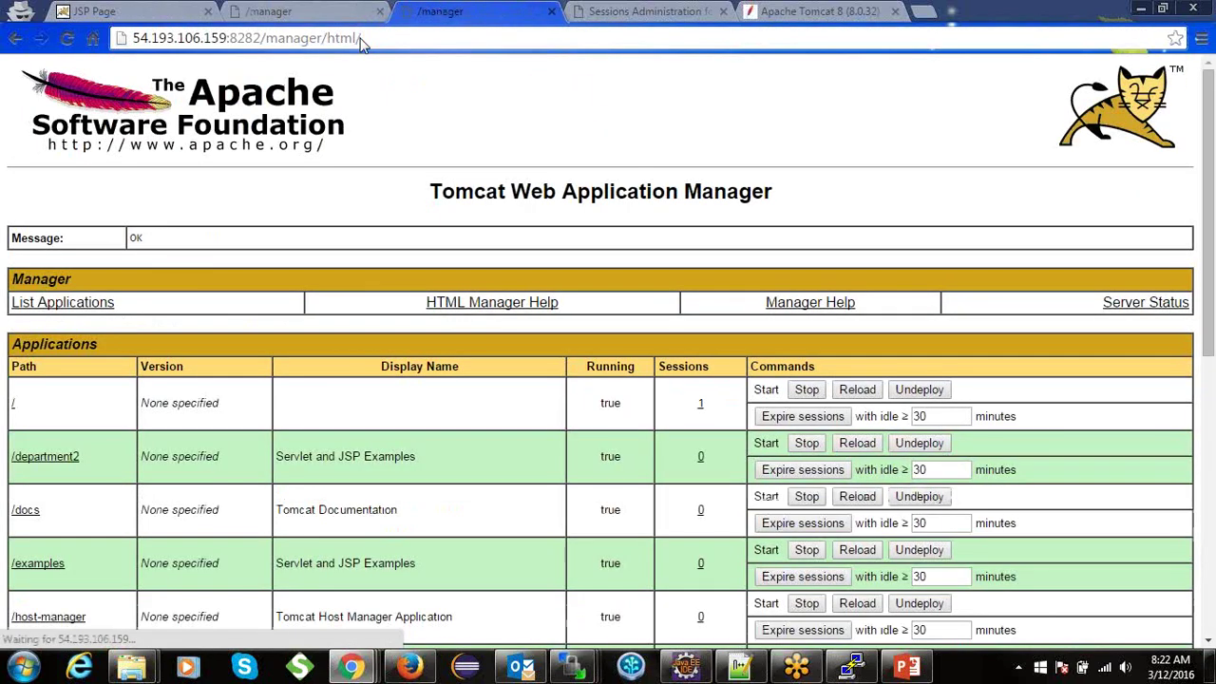
Return the third instance's tab to /manager/html/, then go back to the 8181 manager.
{"action": "left_click", "coordinate": [651, 11]}
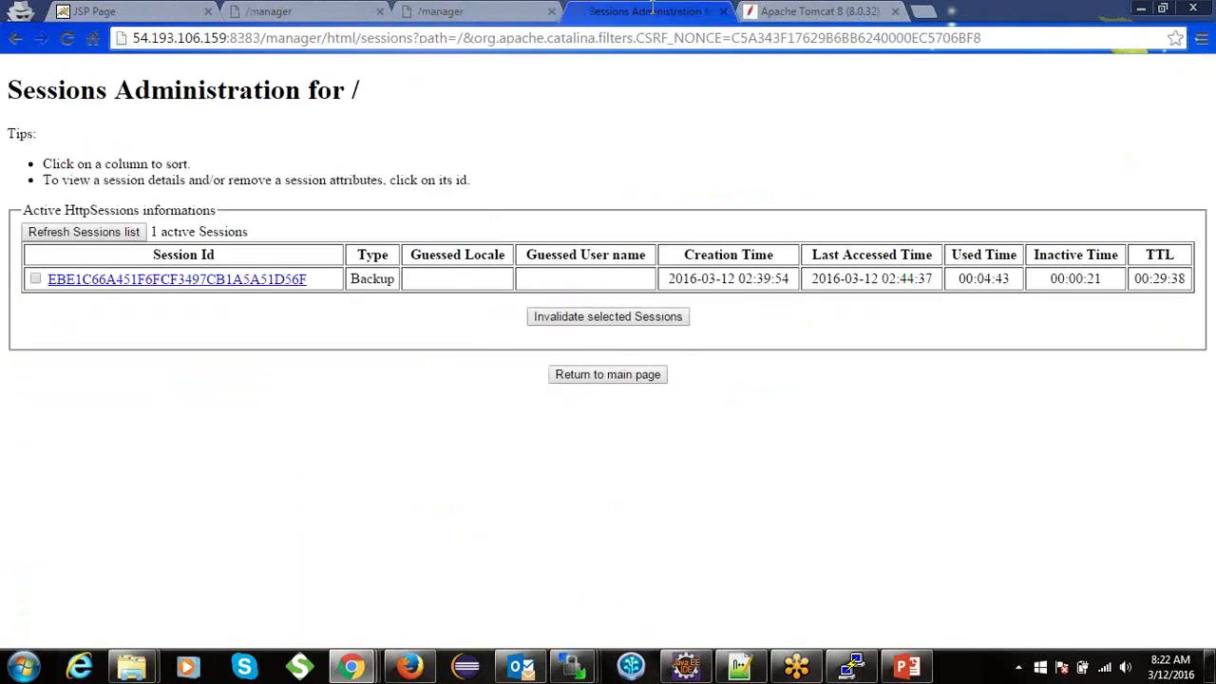
{"action": "left_click", "coordinate": [362, 40]}
{"action": "left_click", "coordinate": [362, 40]}
{"action": "key", "text": "shift+End"}
{"action": "key", "text": "Delete"}
{"action": "key", "text": "Return"}
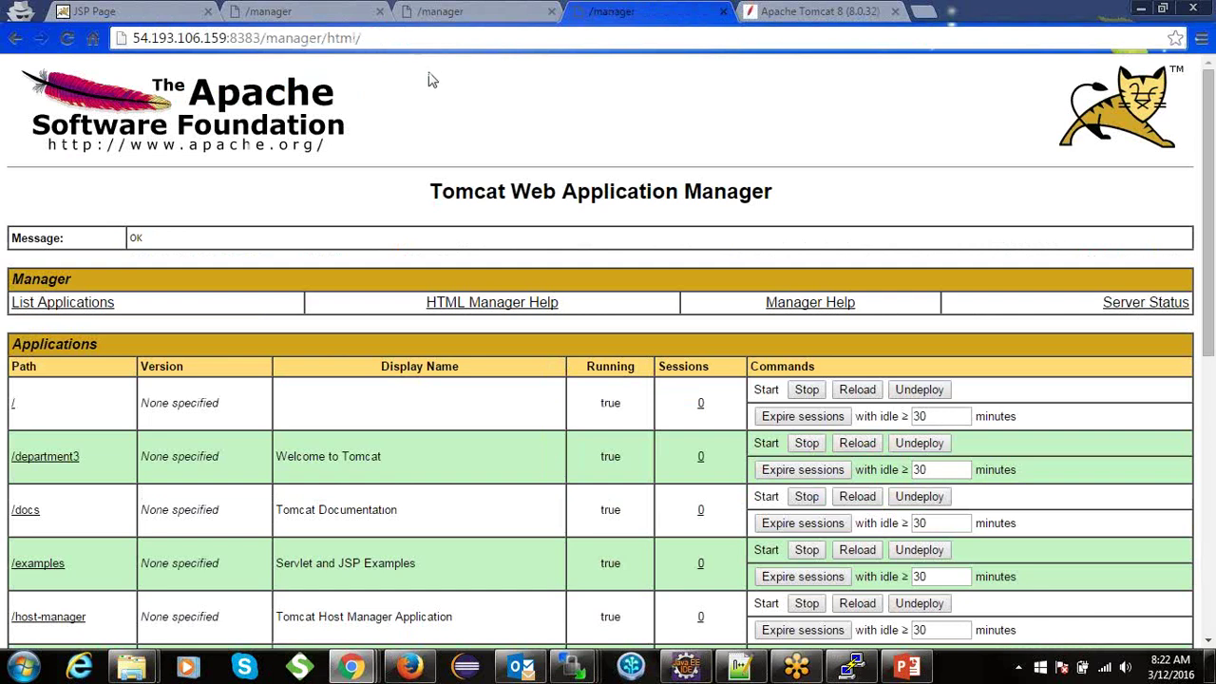
{"action": "left_click", "coordinate": [475, 14]}
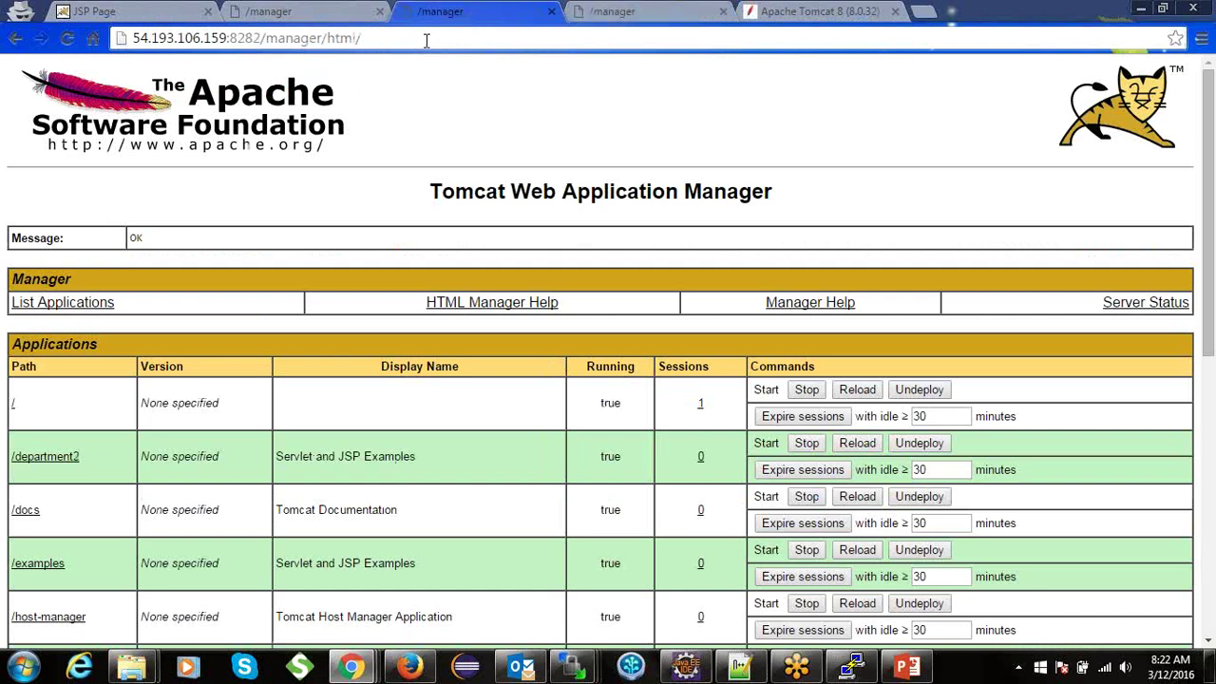
{"action": "left_click", "coordinate": [309, 13]}
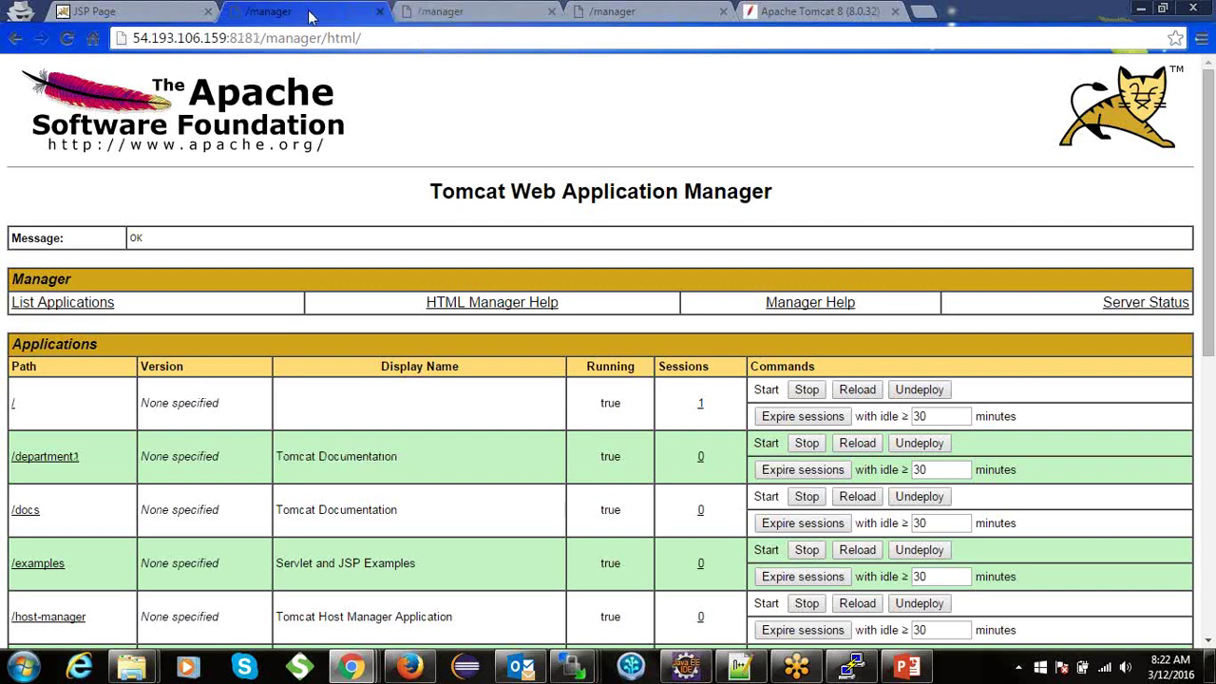
Add the books Java and C++ to the cart through the Book Name field.
{"action": "left_click", "coordinate": [104, 11]}
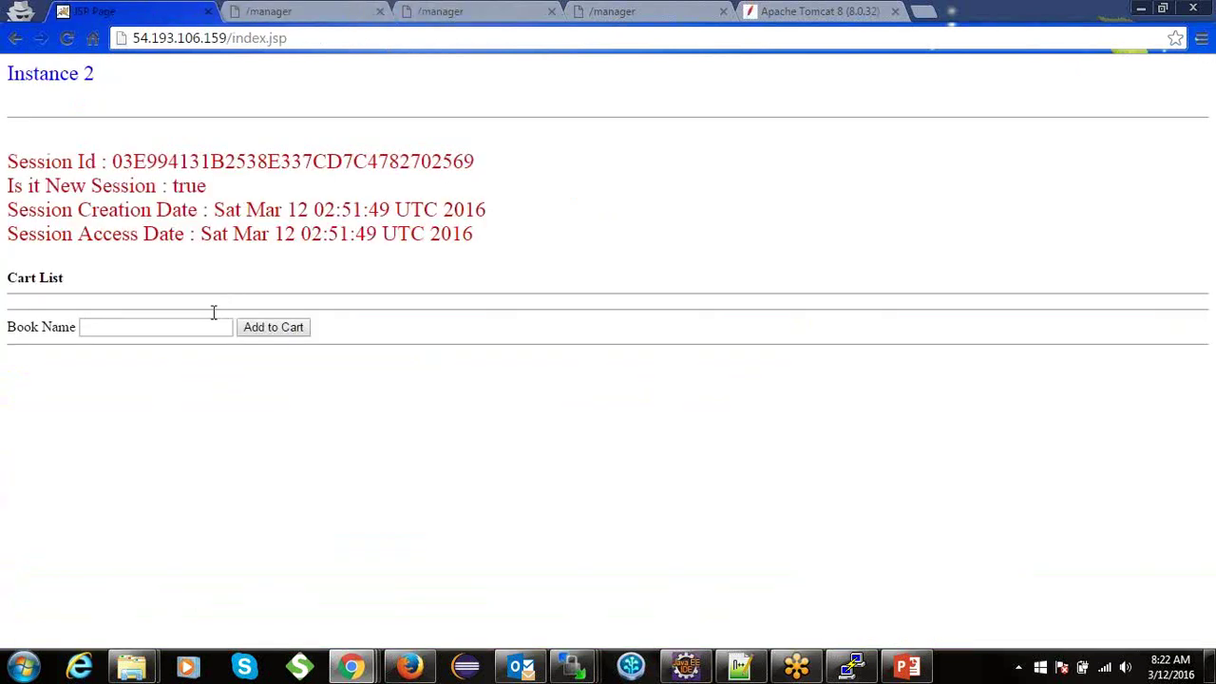
{"action": "left_click", "coordinate": [171, 328]}
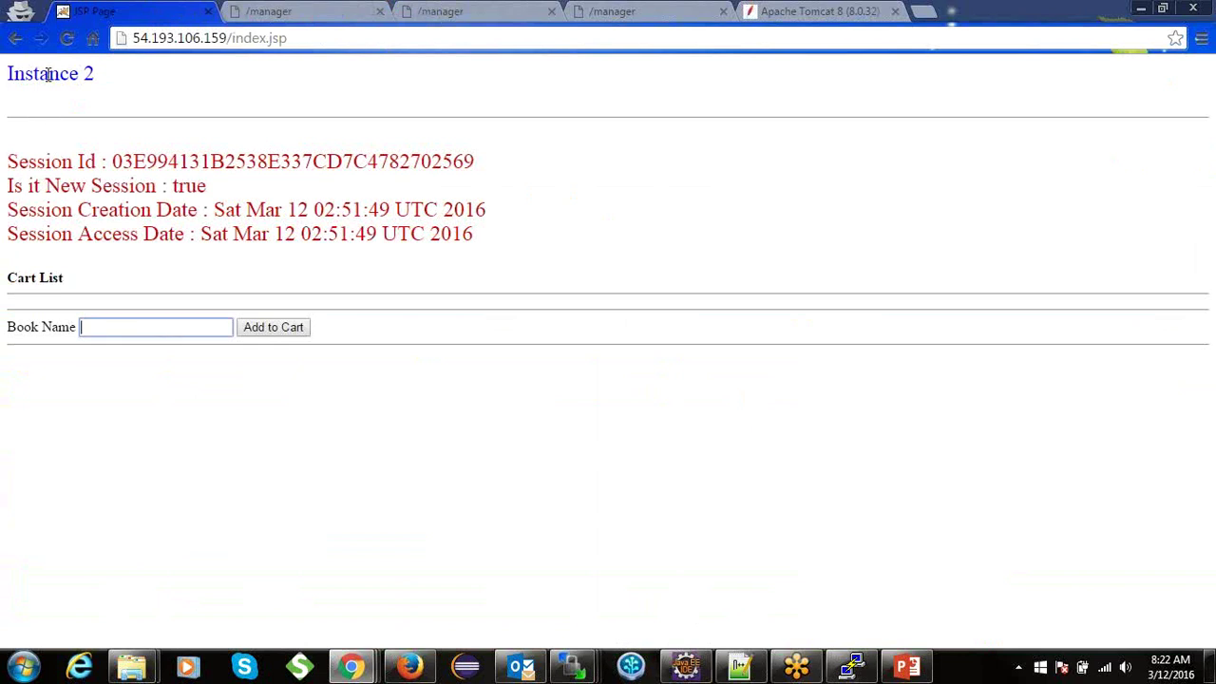
{"action": "double_click", "coordinate": [48, 75]}
{"action": "left_click", "coordinate": [130, 326]}
{"action": "type", "text": "Java"}
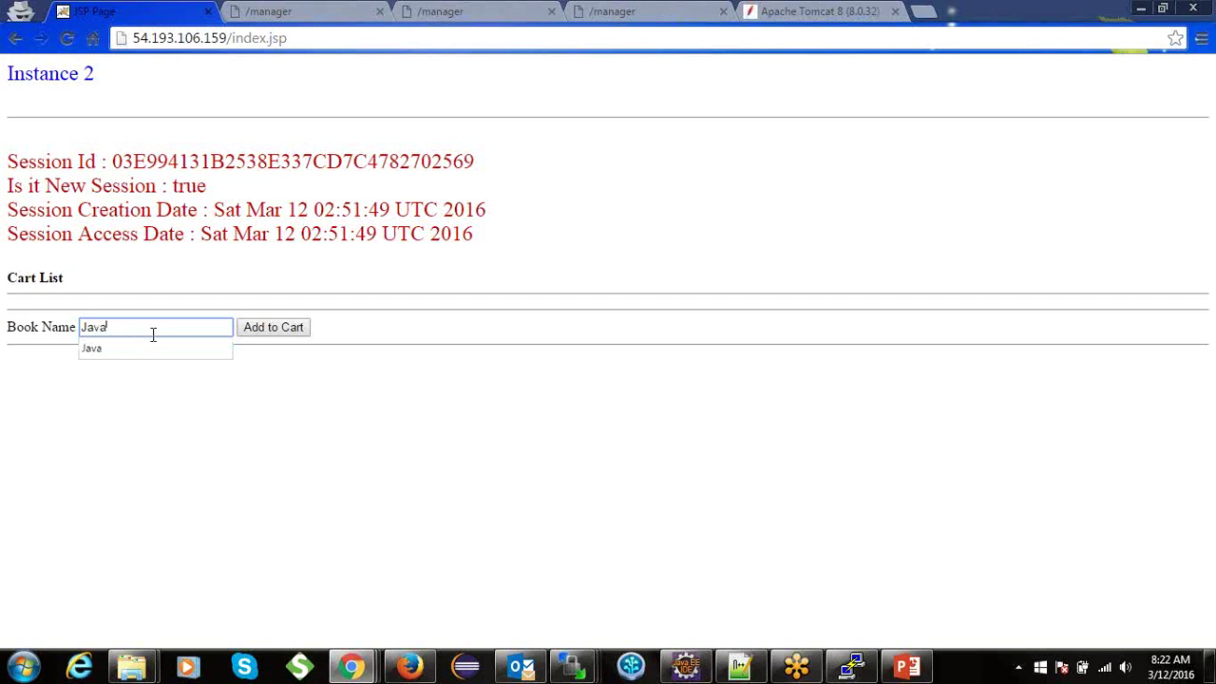
{"action": "left_click", "coordinate": [285, 328]}
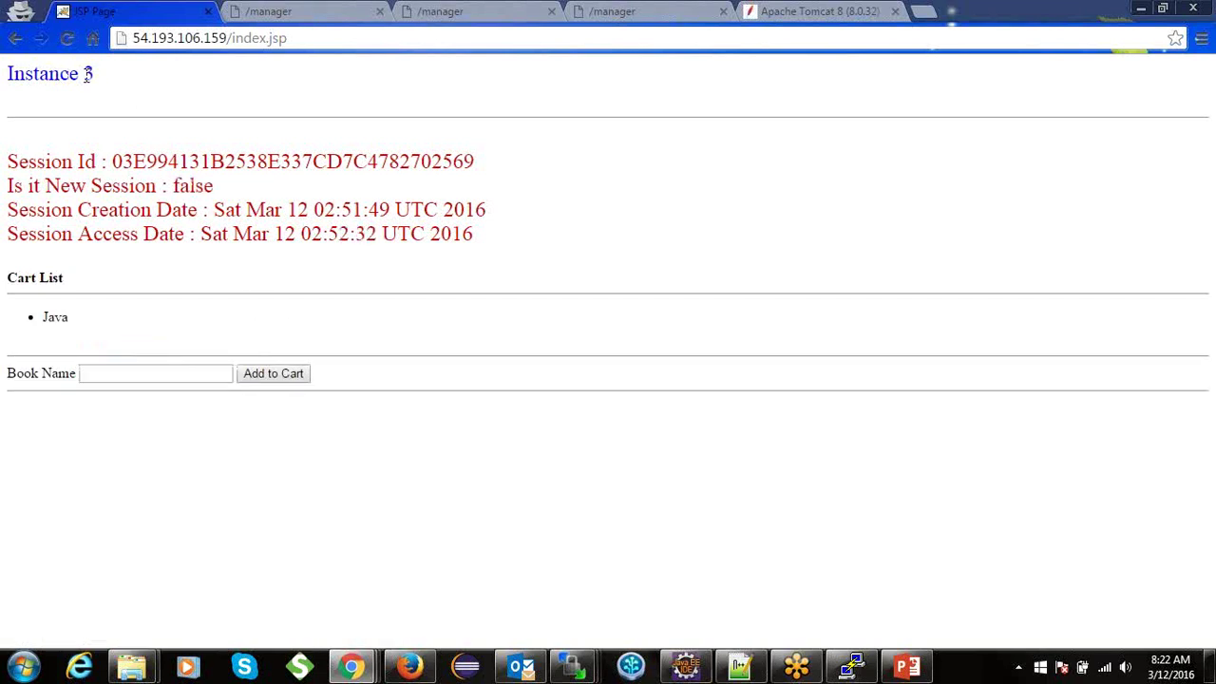
{"action": "left_click", "coordinate": [124, 372]}
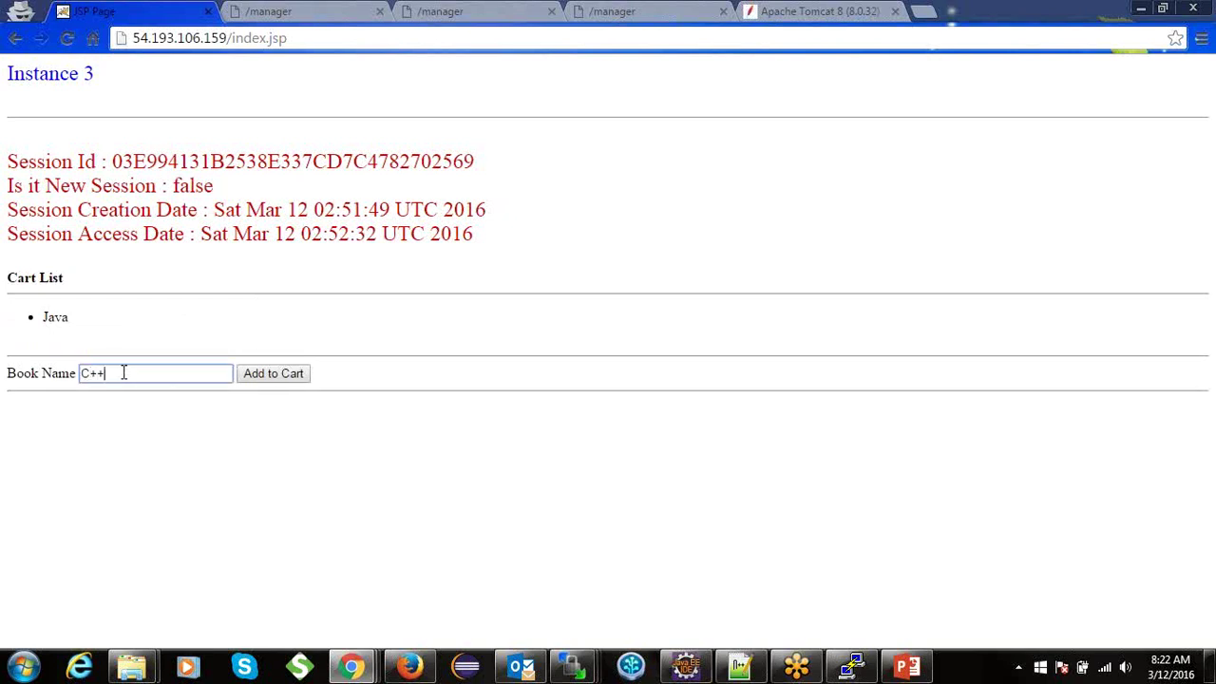
{"action": "left_click", "coordinate": [273, 374]}
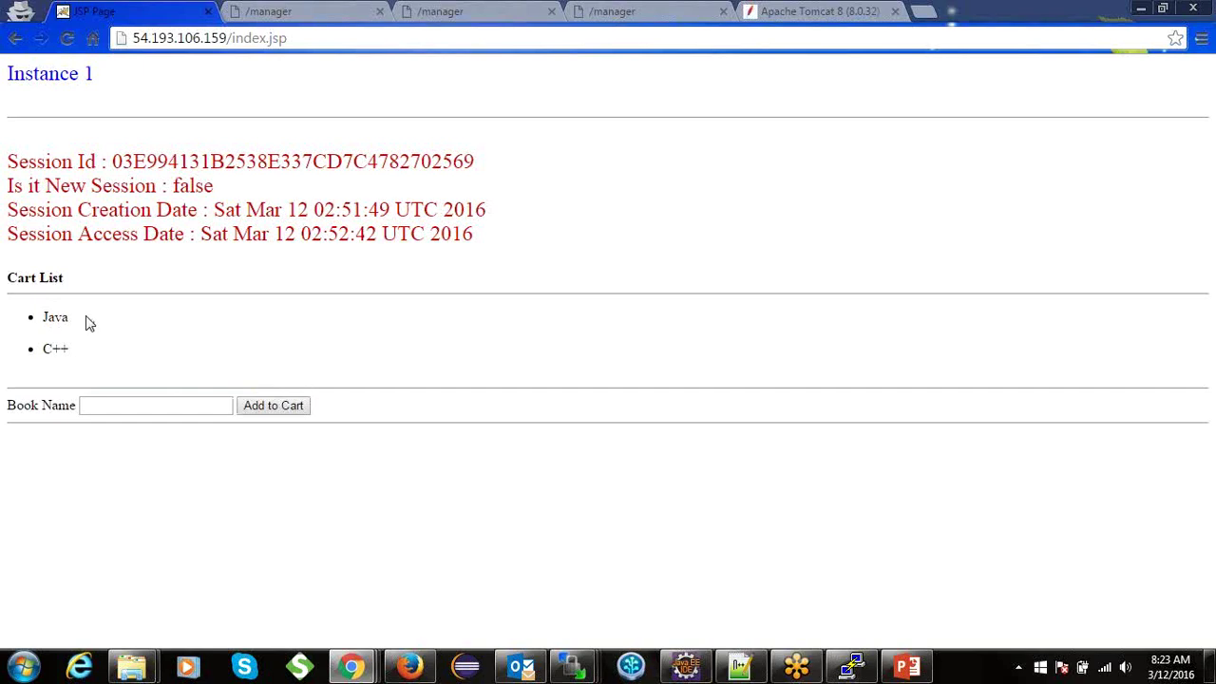
Refresh List Applications on the 8181, 8282 and 8383 managers, ending on 8181.
{"action": "left_click", "coordinate": [279, 14]}
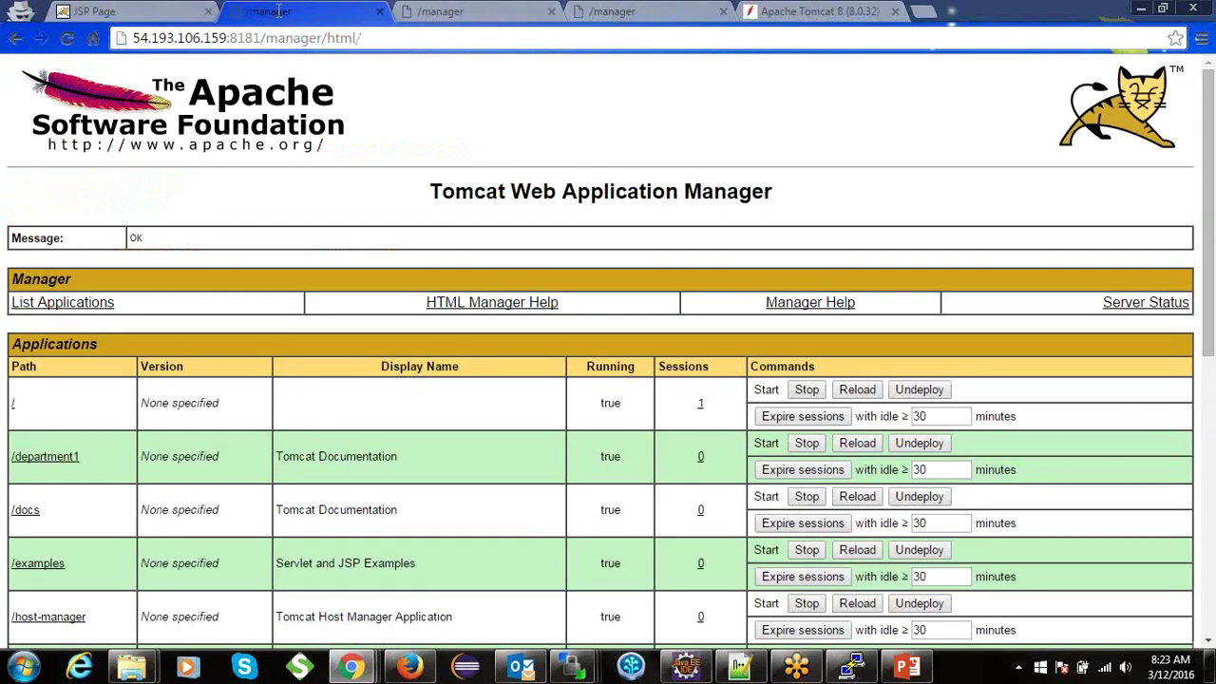
{"action": "left_click", "coordinate": [95, 306]}
{"action": "left_click", "coordinate": [454, 12]}
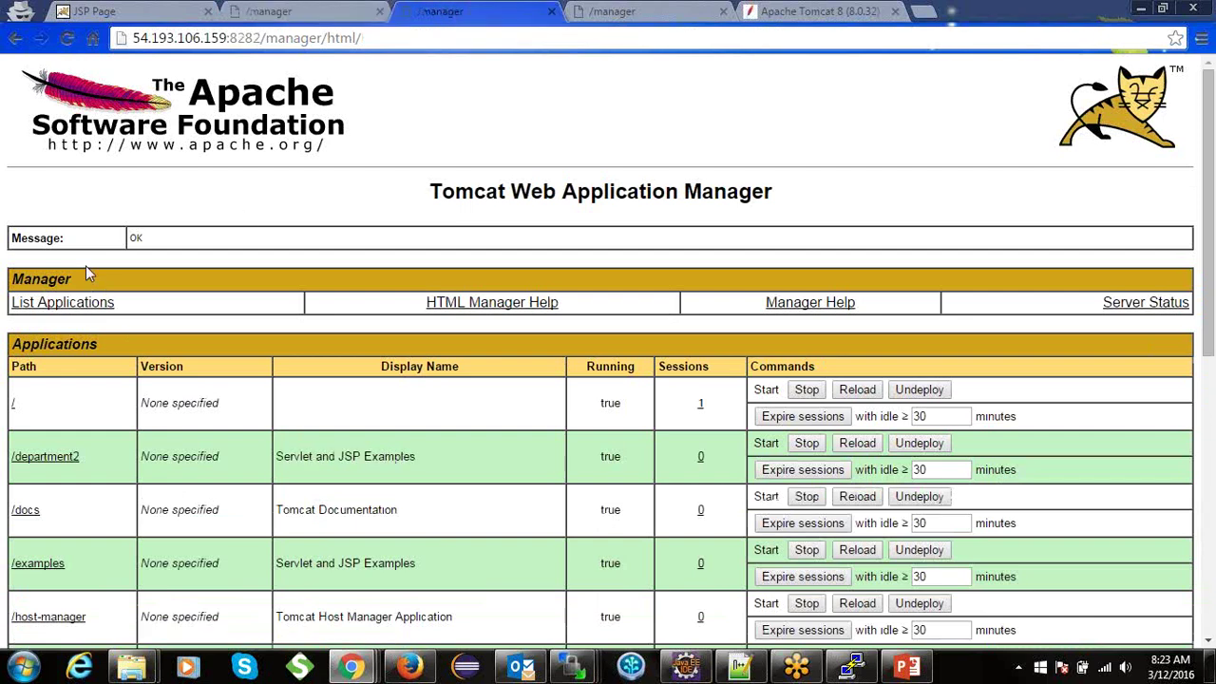
{"action": "left_click", "coordinate": [78, 306]}
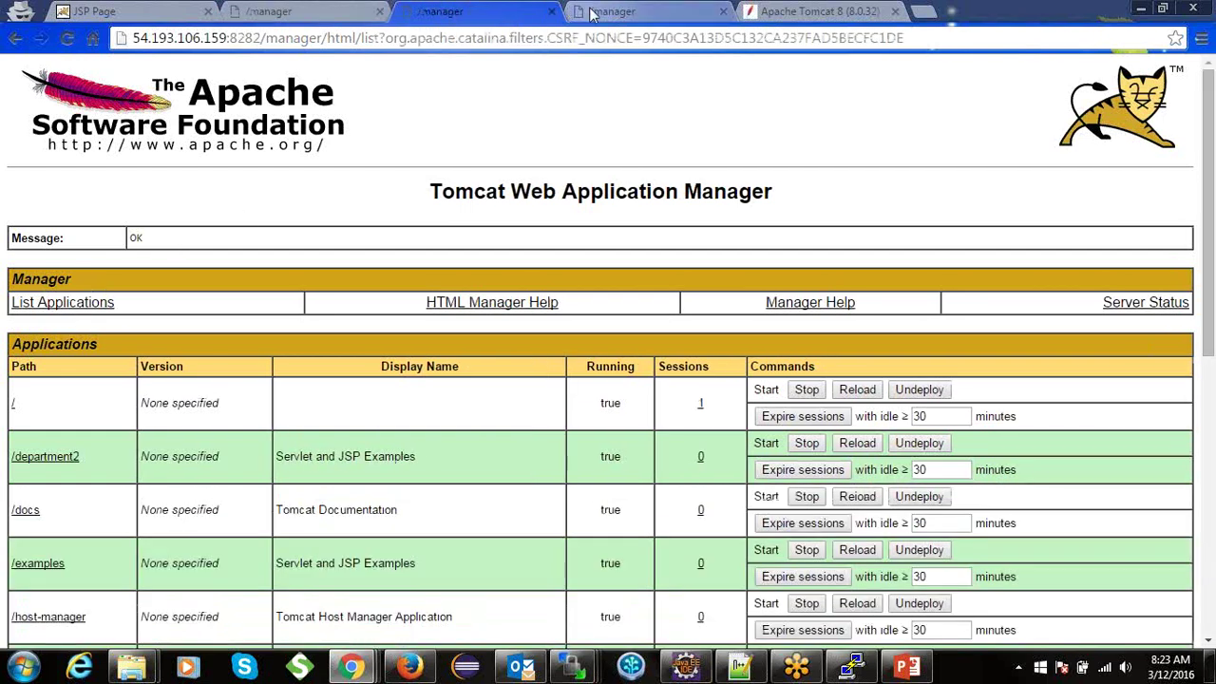
{"action": "left_click", "coordinate": [595, 13]}
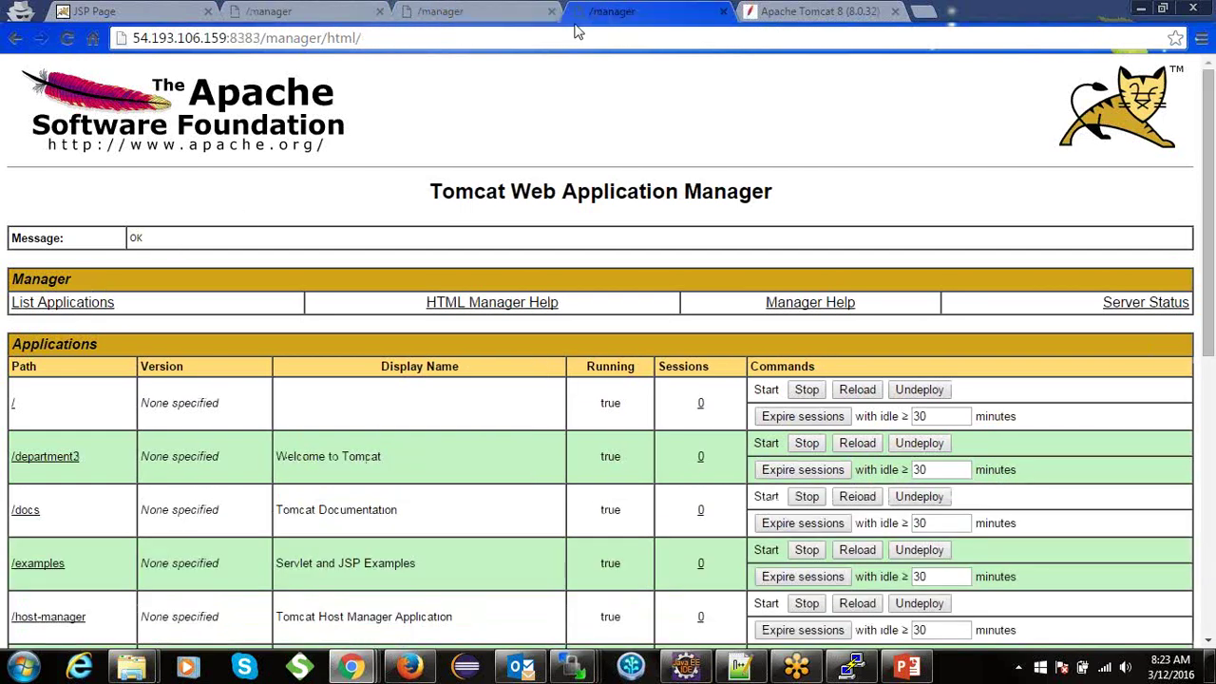
{"action": "left_click", "coordinate": [83, 307]}
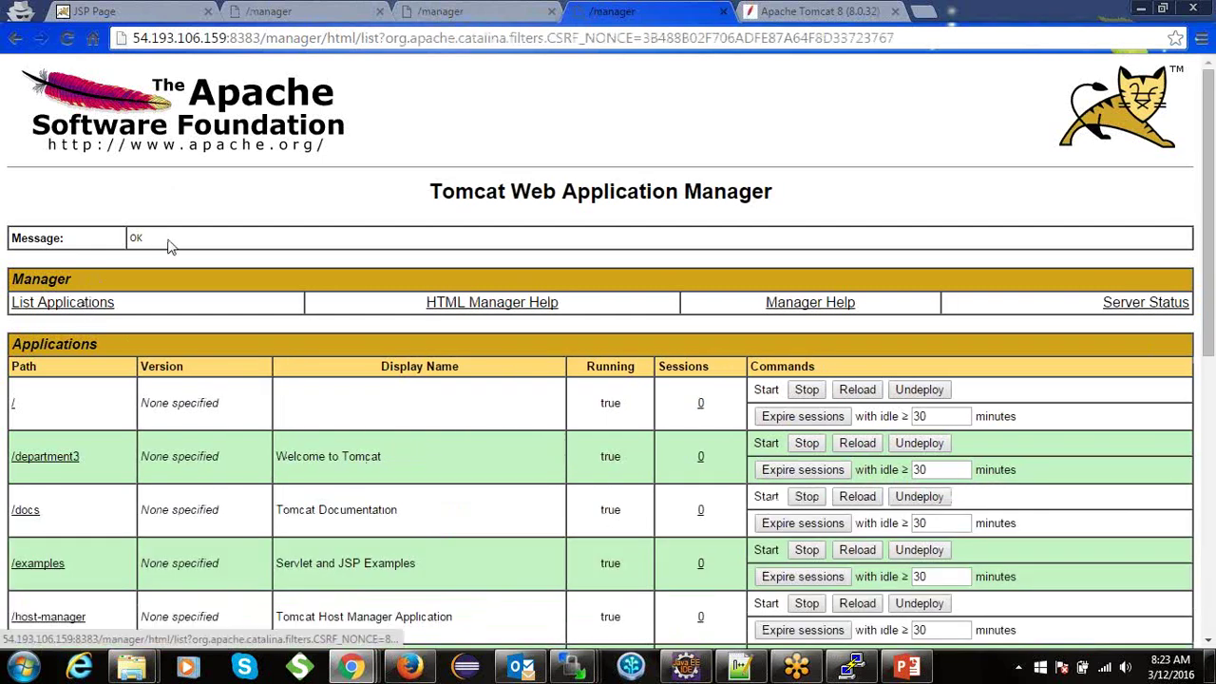
{"action": "left_click", "coordinate": [293, 13]}
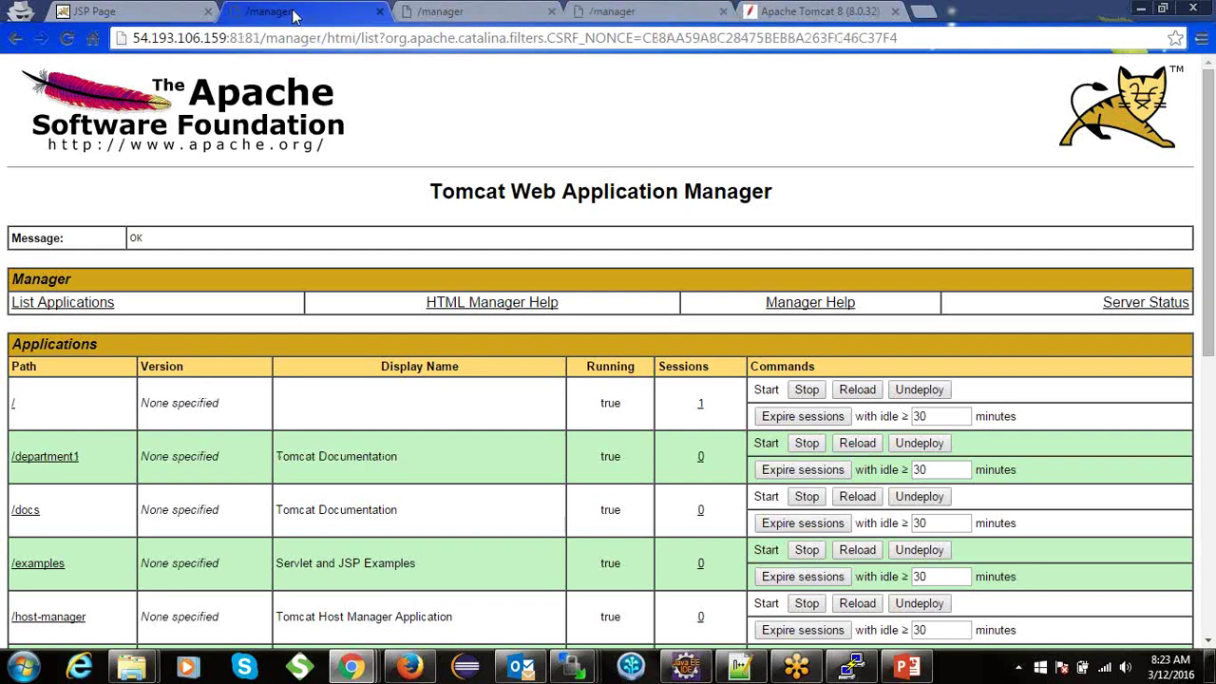
Open 8181's root application session list, showing the cart session as Primary.
{"action": "left_click", "coordinate": [700, 406]}
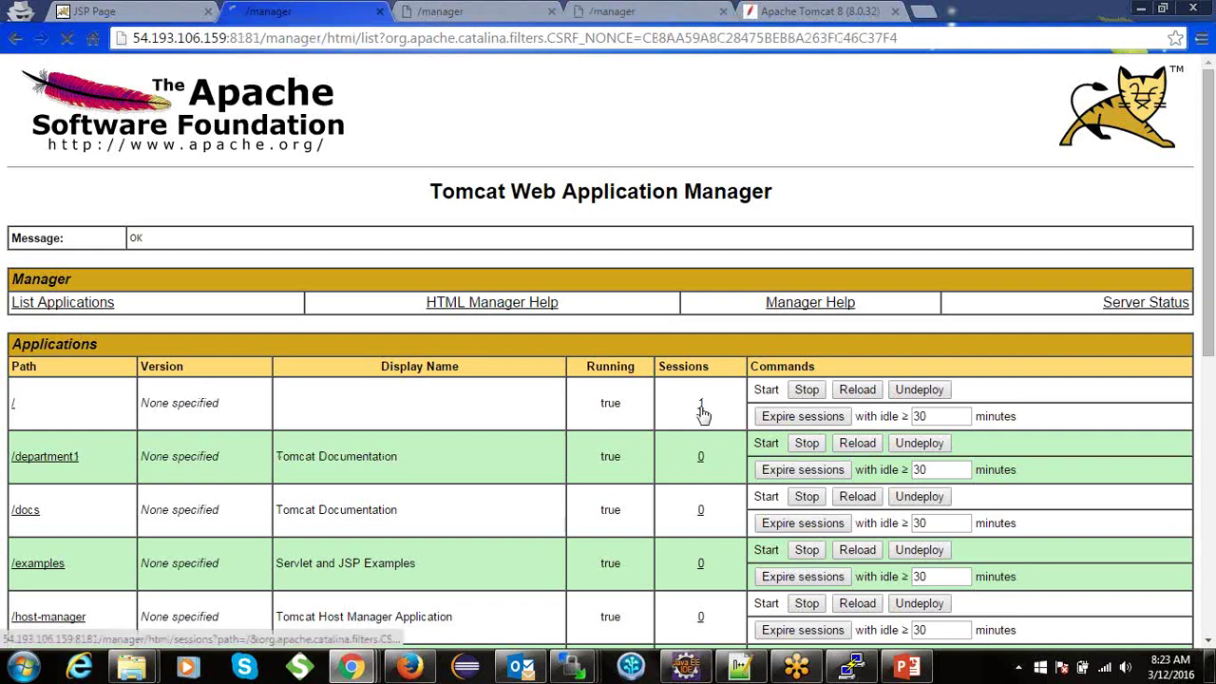
{"action": "left_click", "coordinate": [15, 38]}
{"action": "left_click", "coordinate": [702, 406]}
{"action": "left_click", "coordinate": [15, 38]}
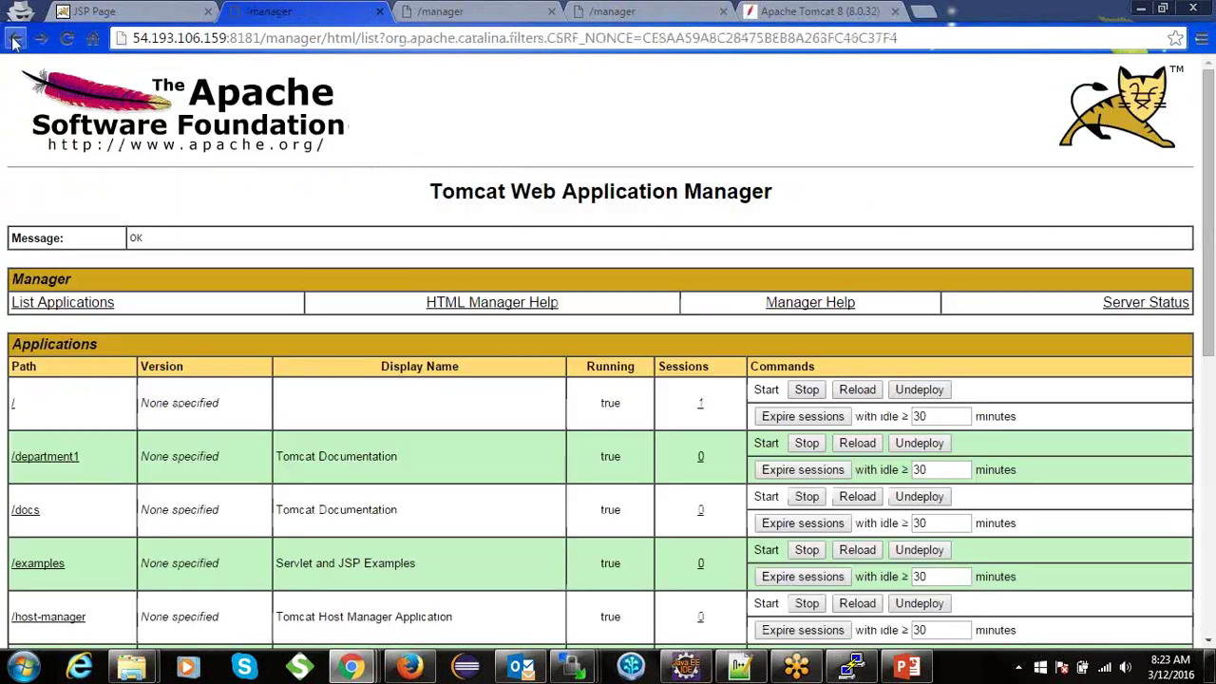
{"action": "left_click", "coordinate": [102, 304]}
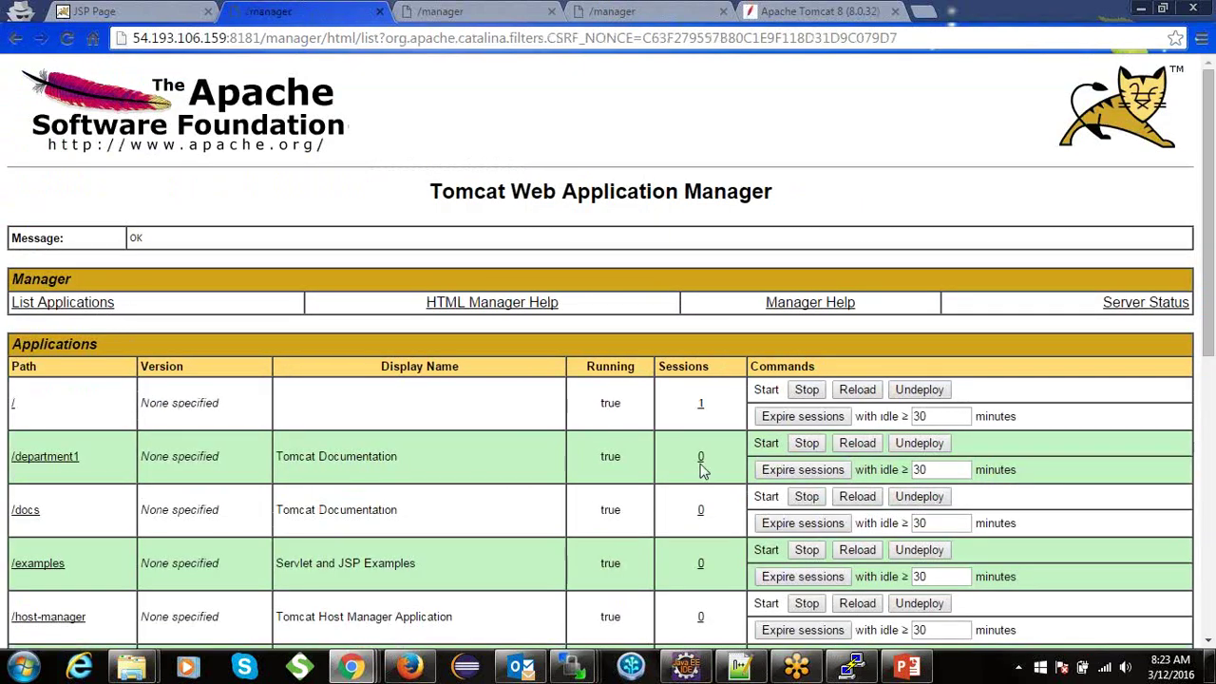
{"action": "left_click", "coordinate": [702, 407]}
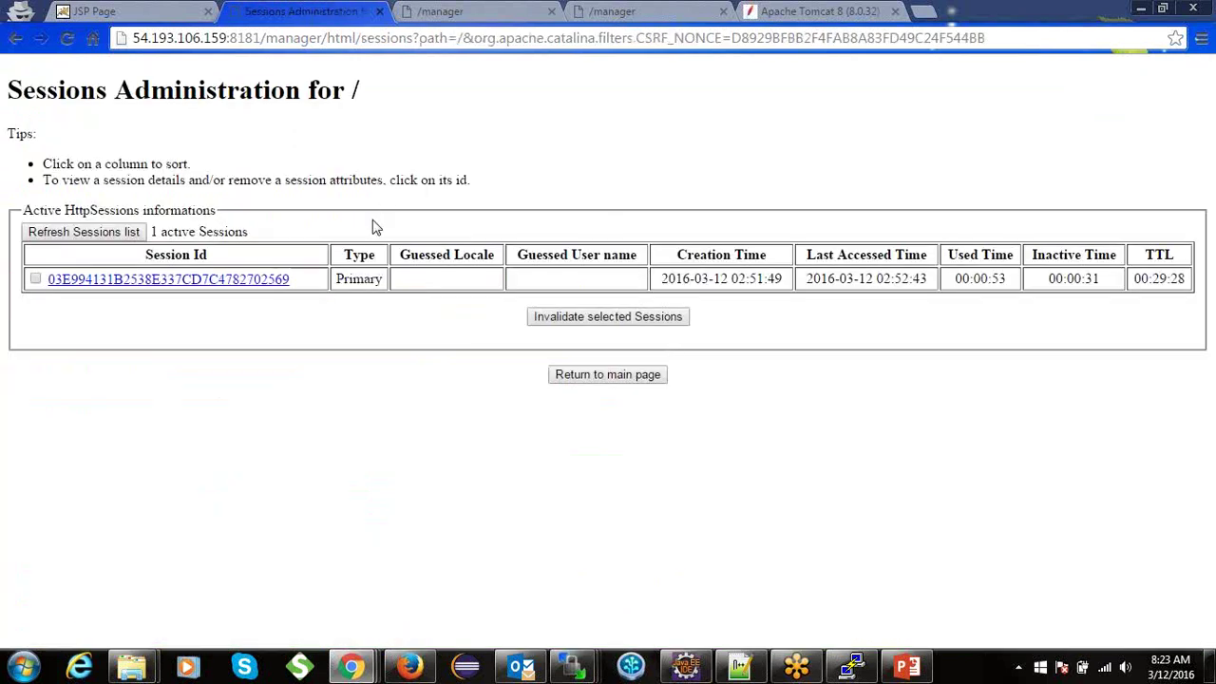
{"action": "double_click", "coordinate": [359, 279]}
Open 8282's root session list showing Backup, confirm 8383 has no sessions, and return.
{"action": "left_click", "coordinate": [491, 13]}
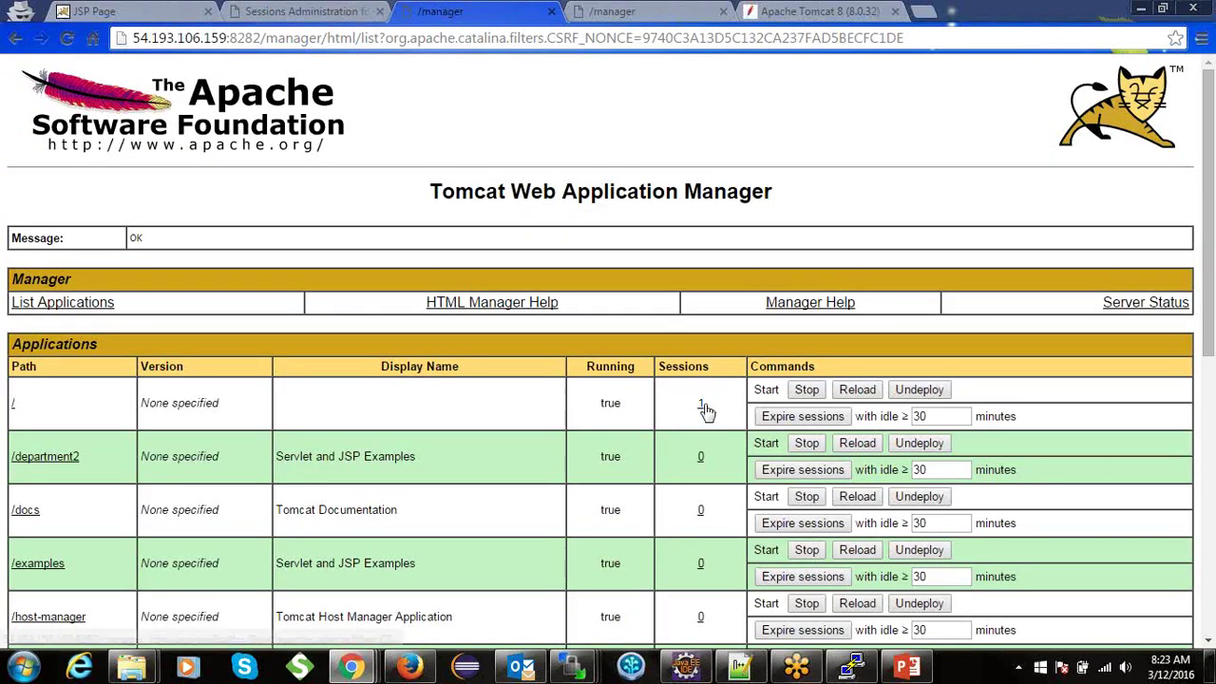
{"action": "left_click", "coordinate": [701, 405]}
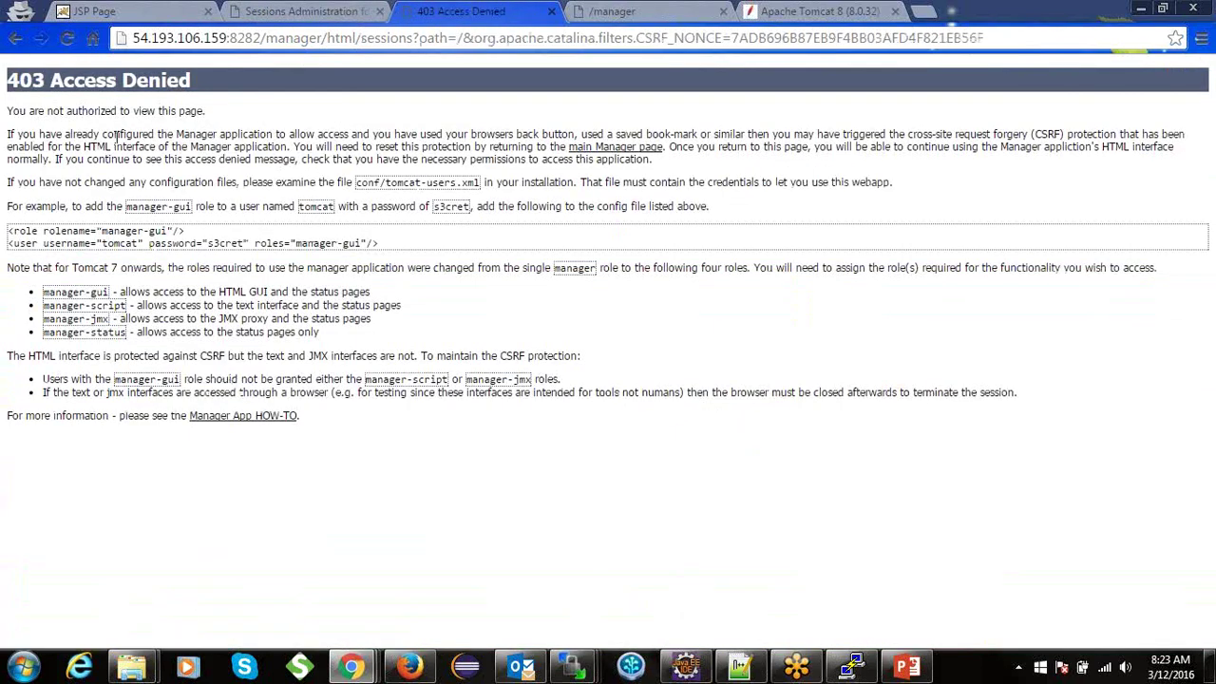
{"action": "left_click", "coordinate": [14, 39]}
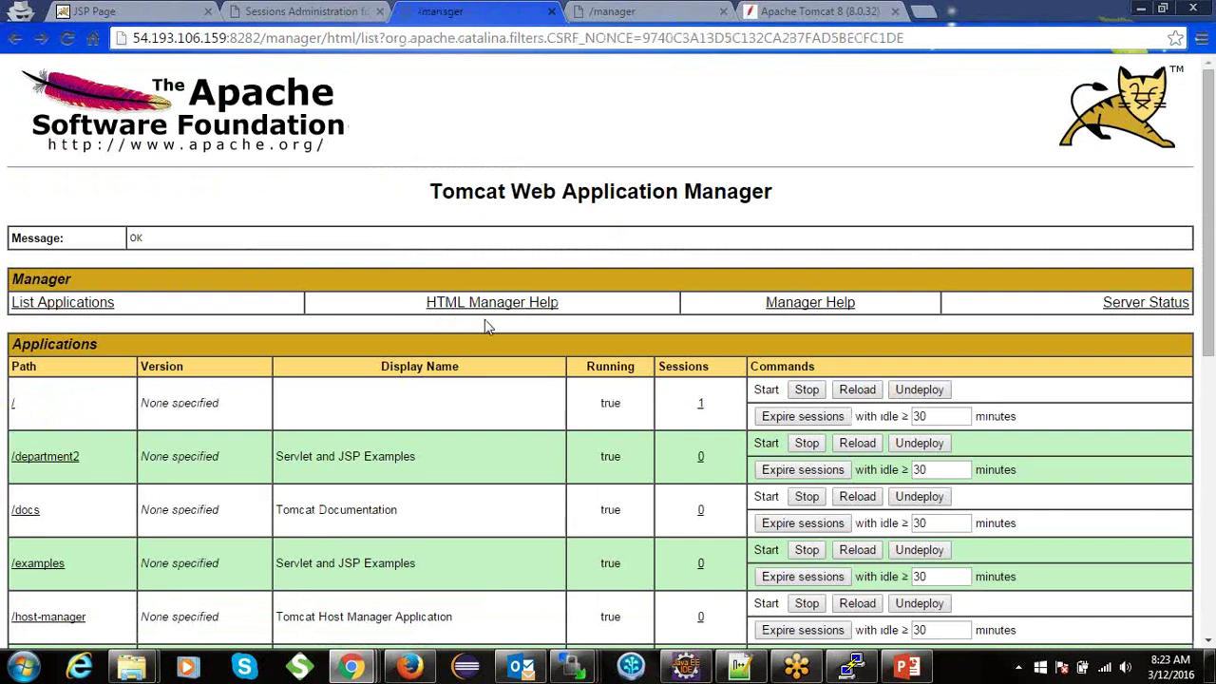
{"action": "left_click", "coordinate": [95, 304]}
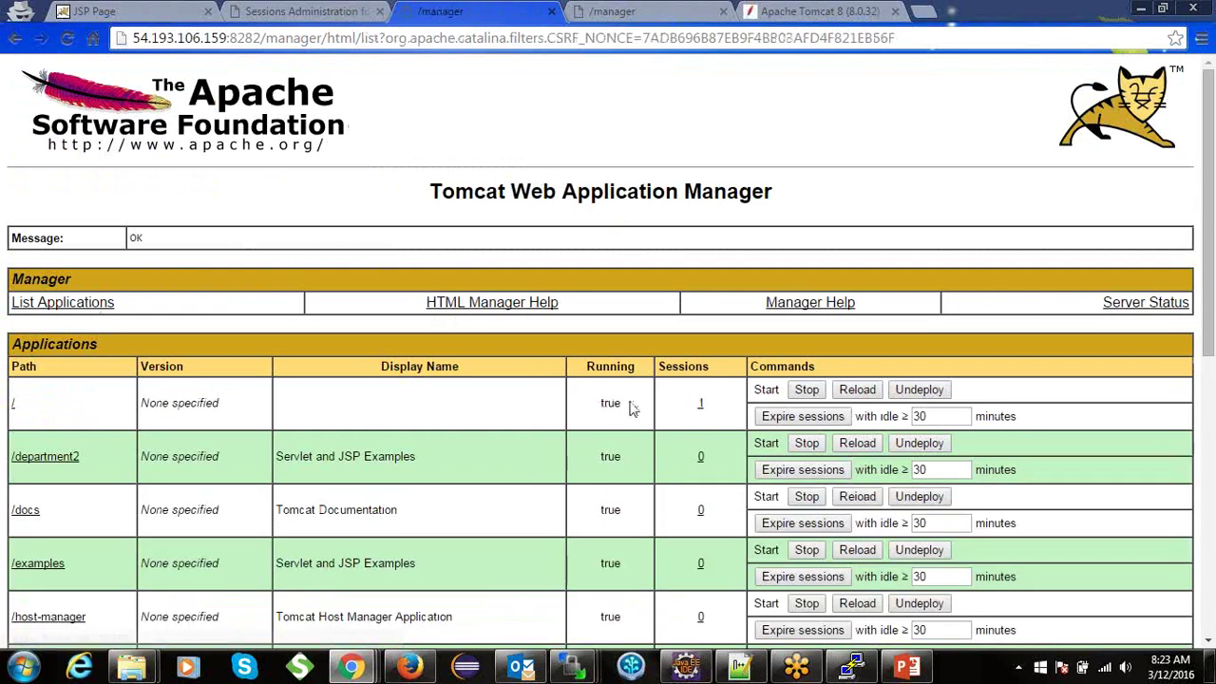
{"action": "left_click", "coordinate": [699, 405]}
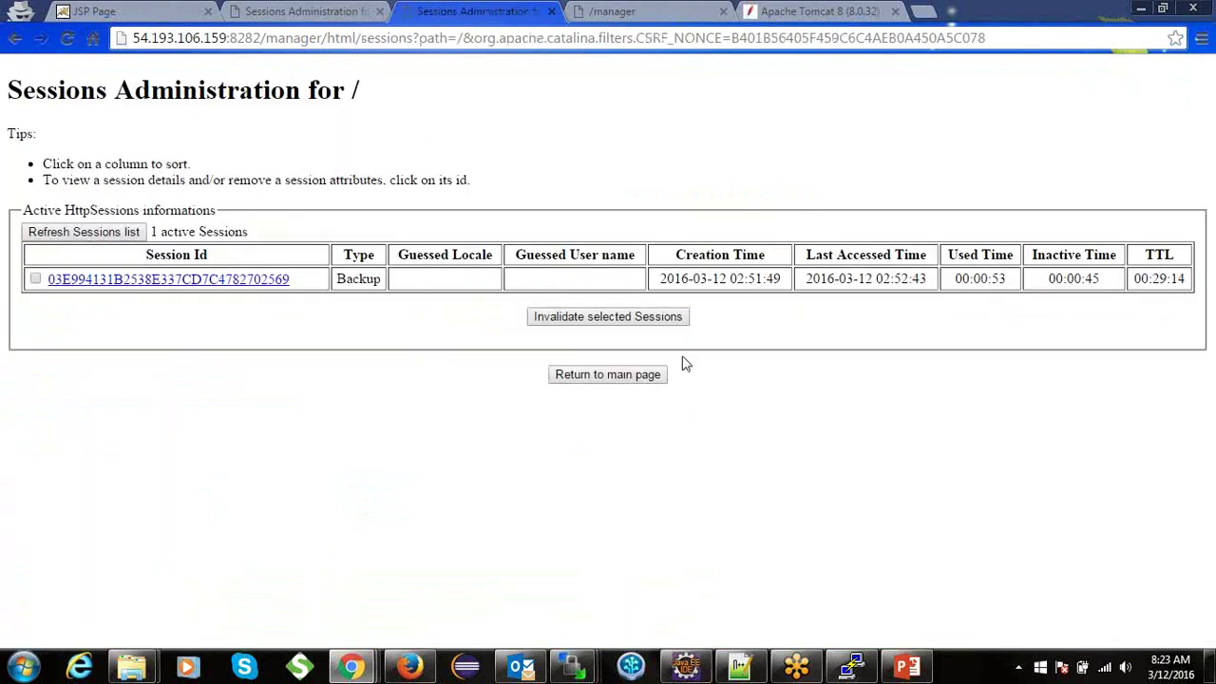
{"action": "double_click", "coordinate": [353, 277]}
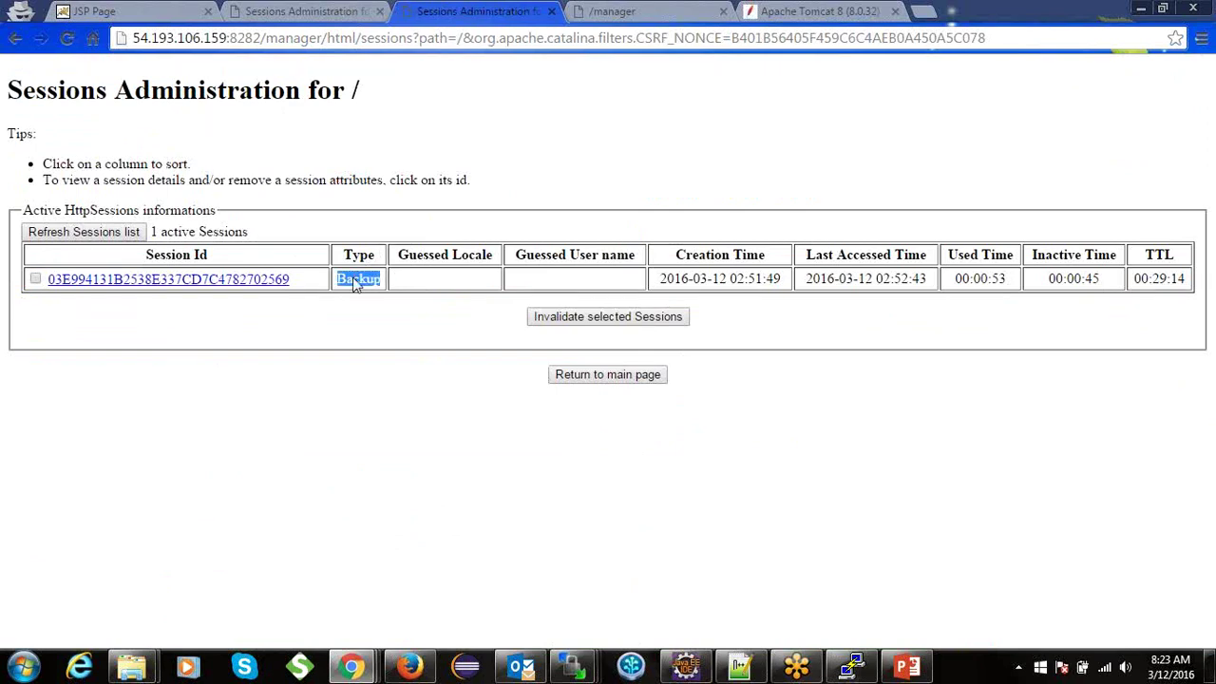
{"action": "left_click", "coordinate": [629, 11]}
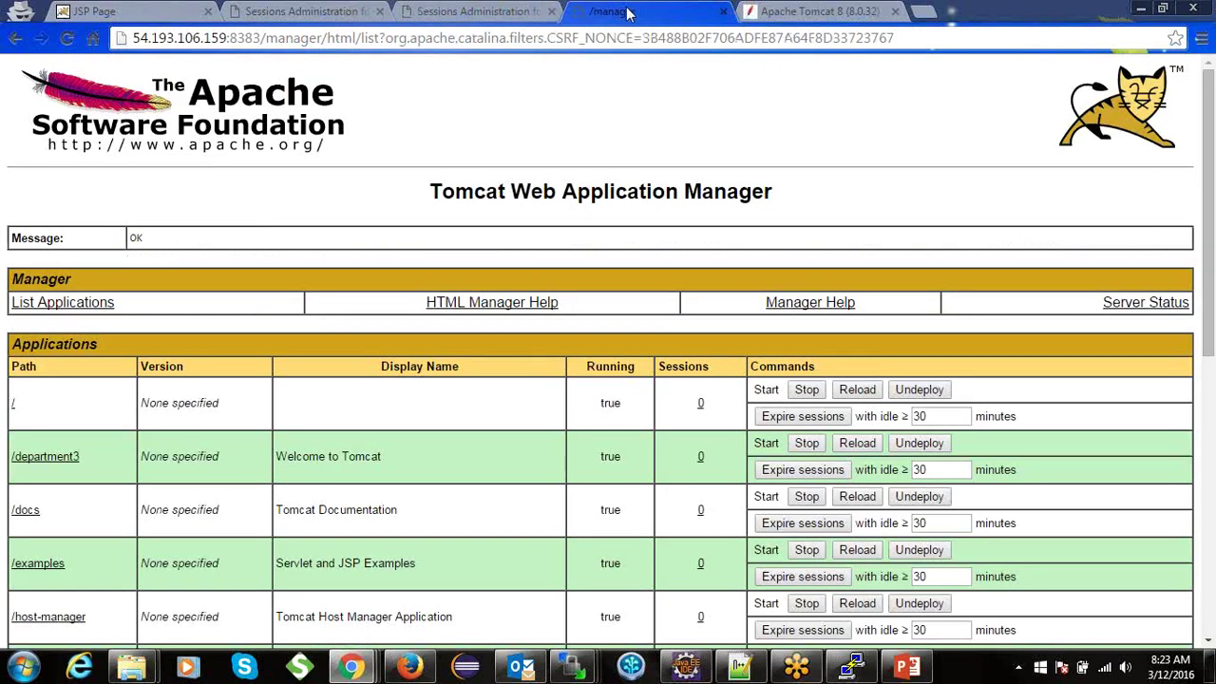
{"action": "left_click", "coordinate": [91, 309]}
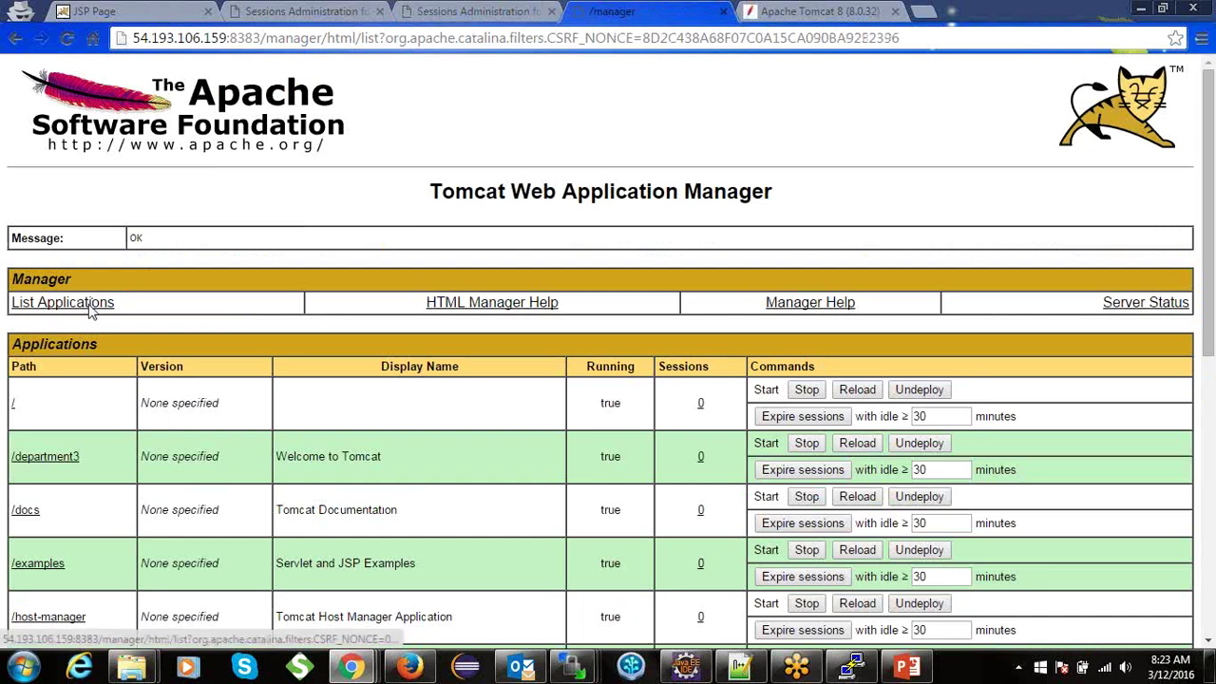
{"action": "left_click", "coordinate": [444, 12]}
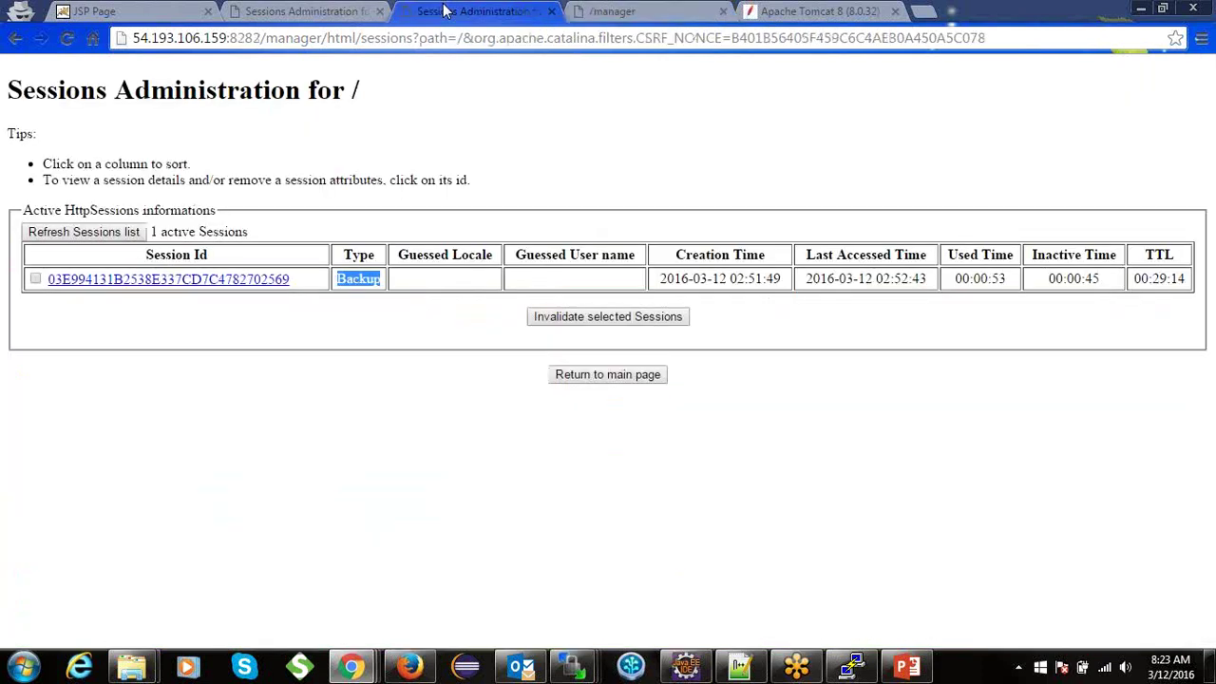
Compare the session Type: Primary on 8181 versus Backup on 8282, then go to the shop page.
{"action": "left_click", "coordinate": [339, 11]}
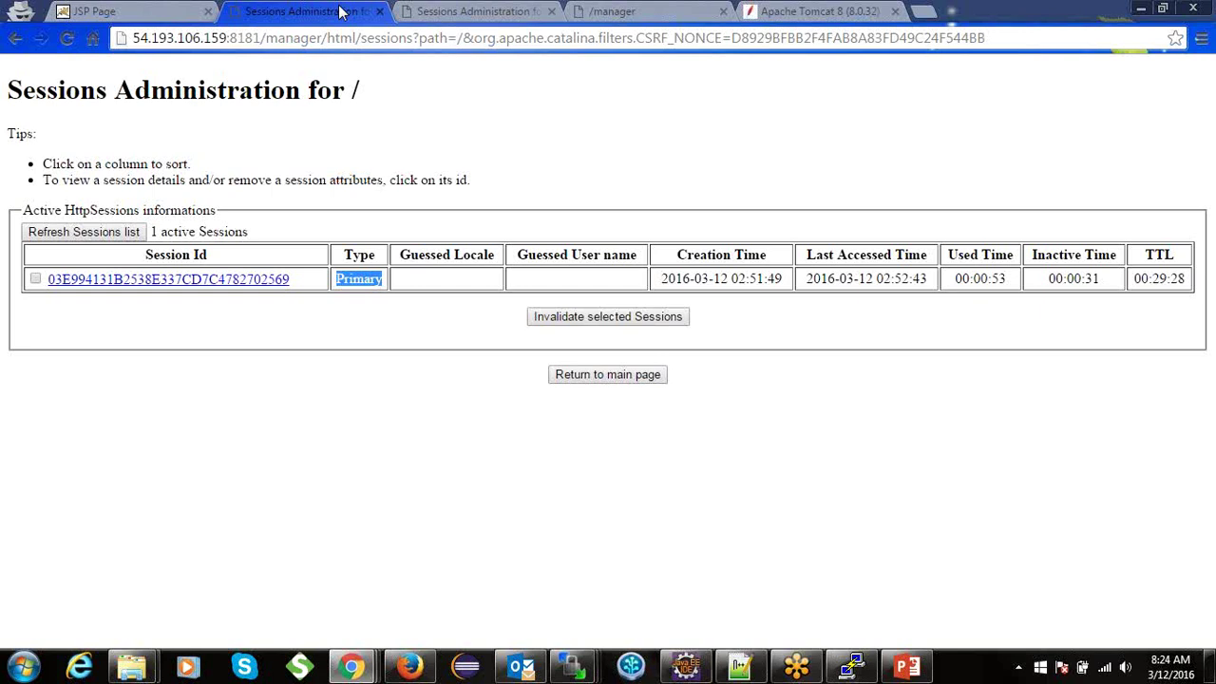
{"action": "left_click", "coordinate": [455, 12]}
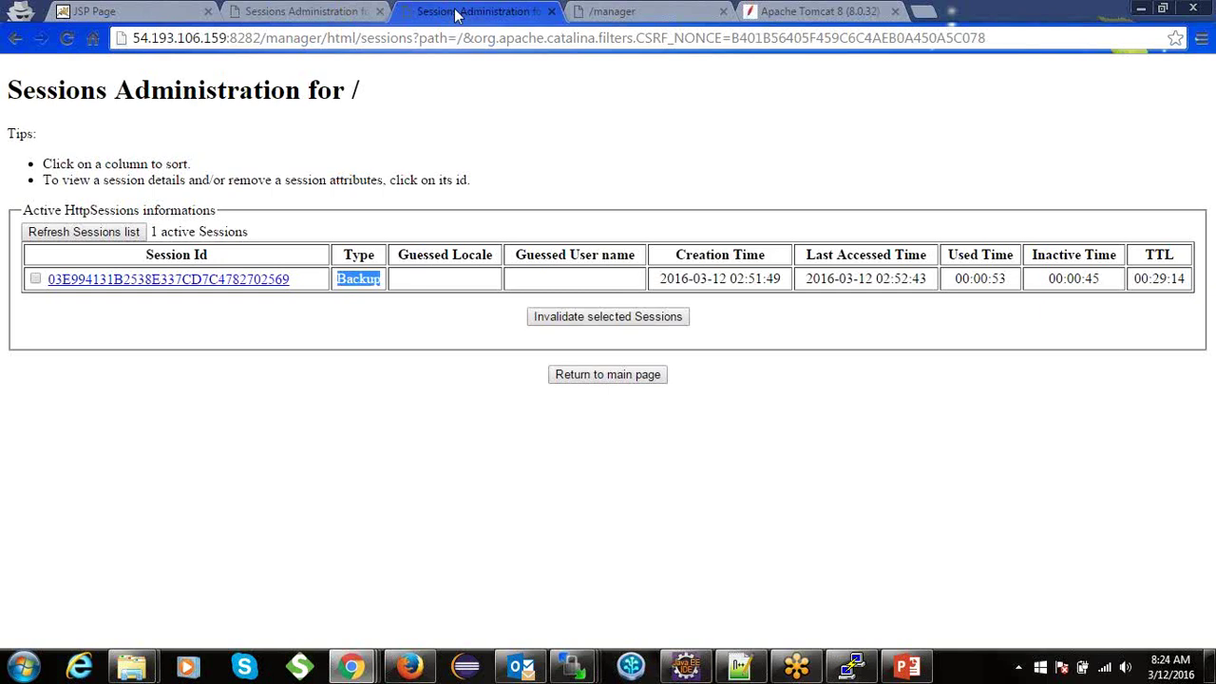
{"action": "left_click", "coordinate": [321, 13]}
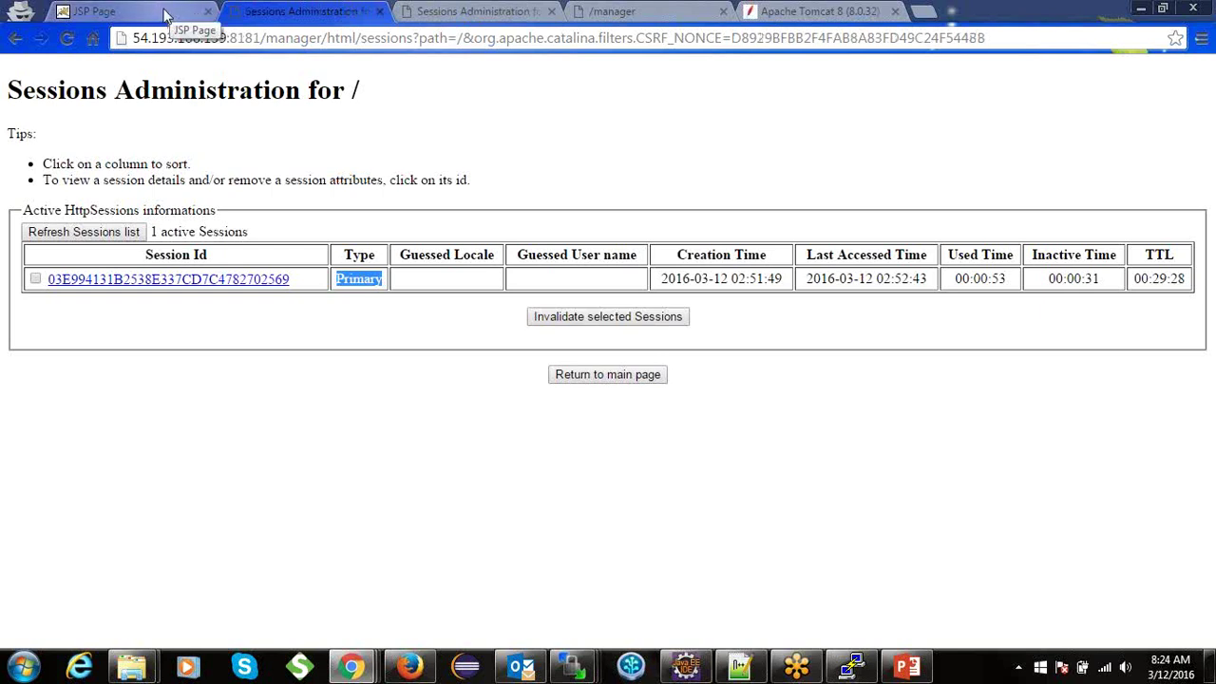
{"action": "left_click", "coordinate": [167, 13]}
Add JavaScript to the cart, now served by Instance 3, and begin typing another title.
{"action": "left_click", "coordinate": [162, 412]}
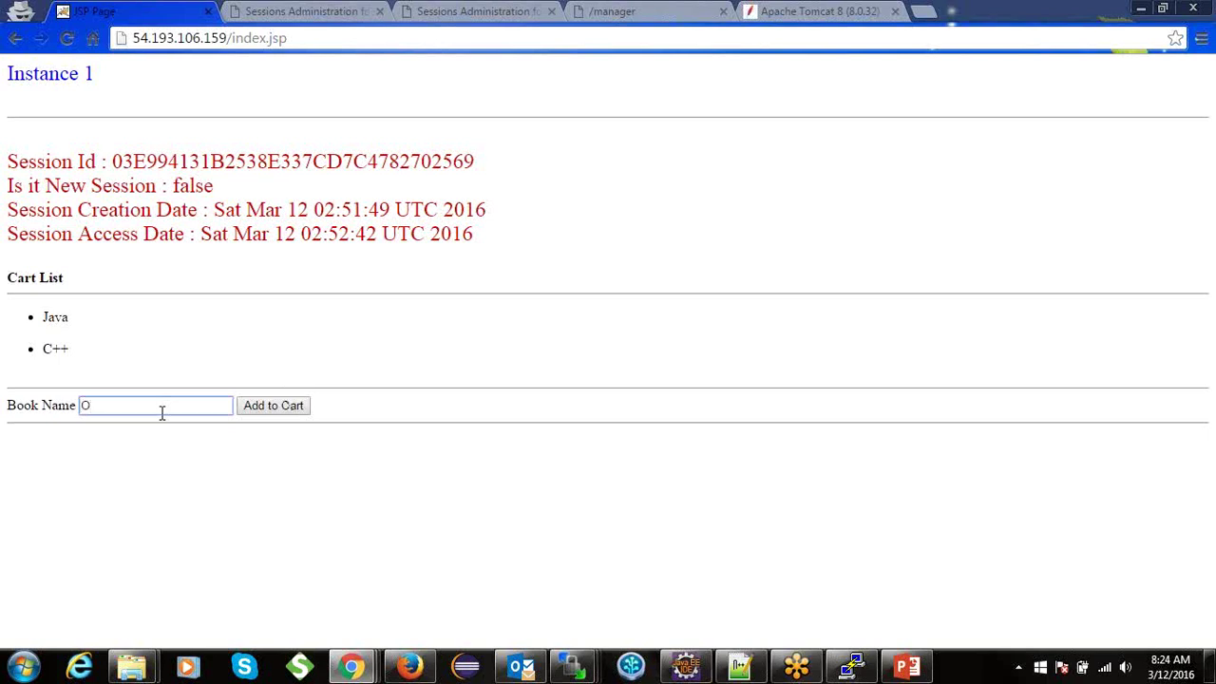
{"action": "type", "text": "JavaScript"}
{"action": "left_click", "coordinate": [267, 408]}
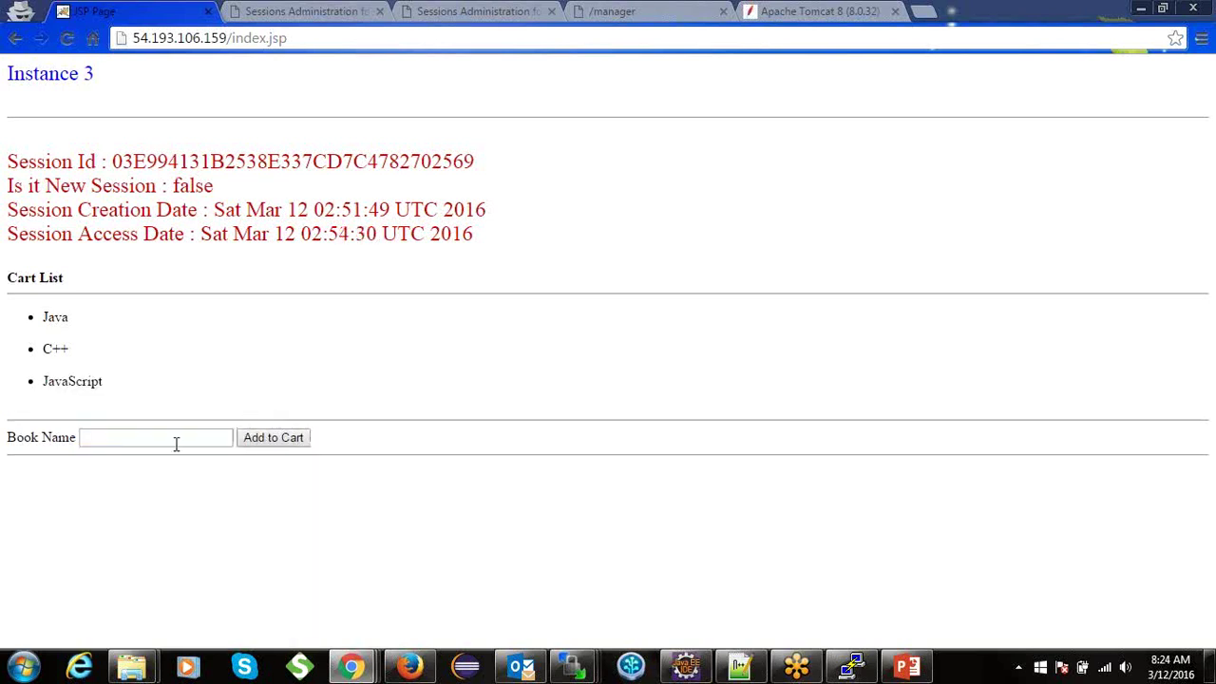
{"action": "left_click", "coordinate": [173, 441]}
{"action": "type", "text": "Jo"}
Refresh the 8383 application list and reload 8181's /manager/html/ page, now without sessions.
{"action": "left_click", "coordinate": [613, 11]}
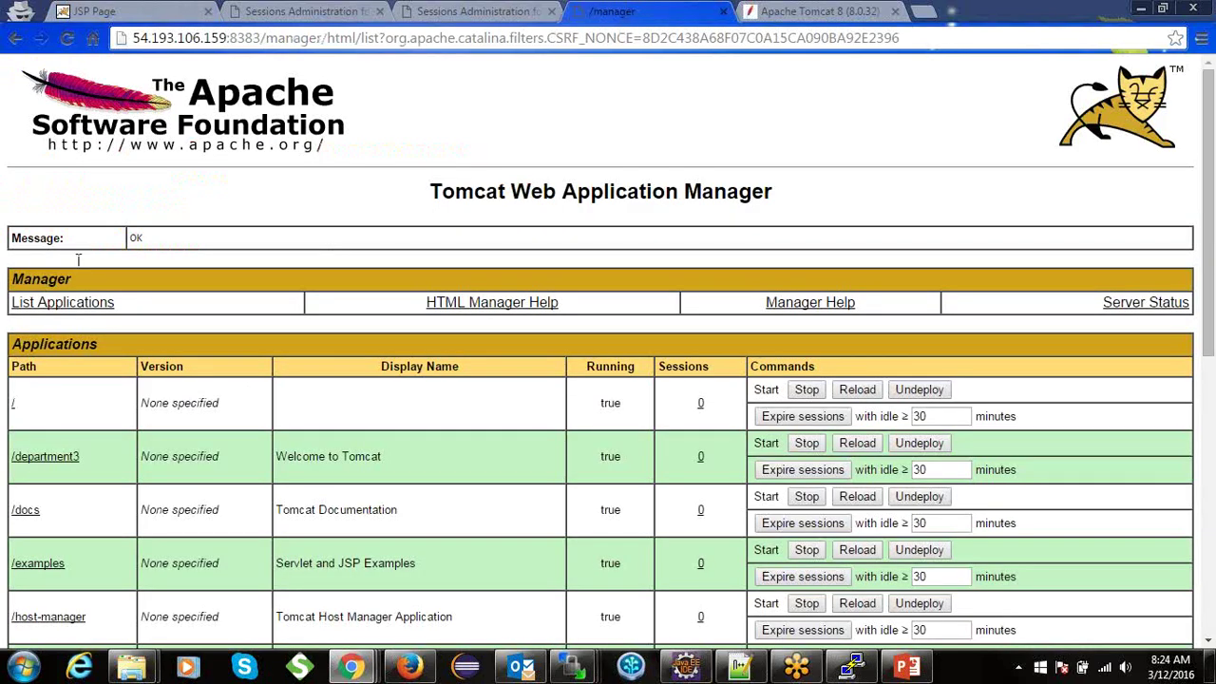
{"action": "left_click", "coordinate": [71, 304]}
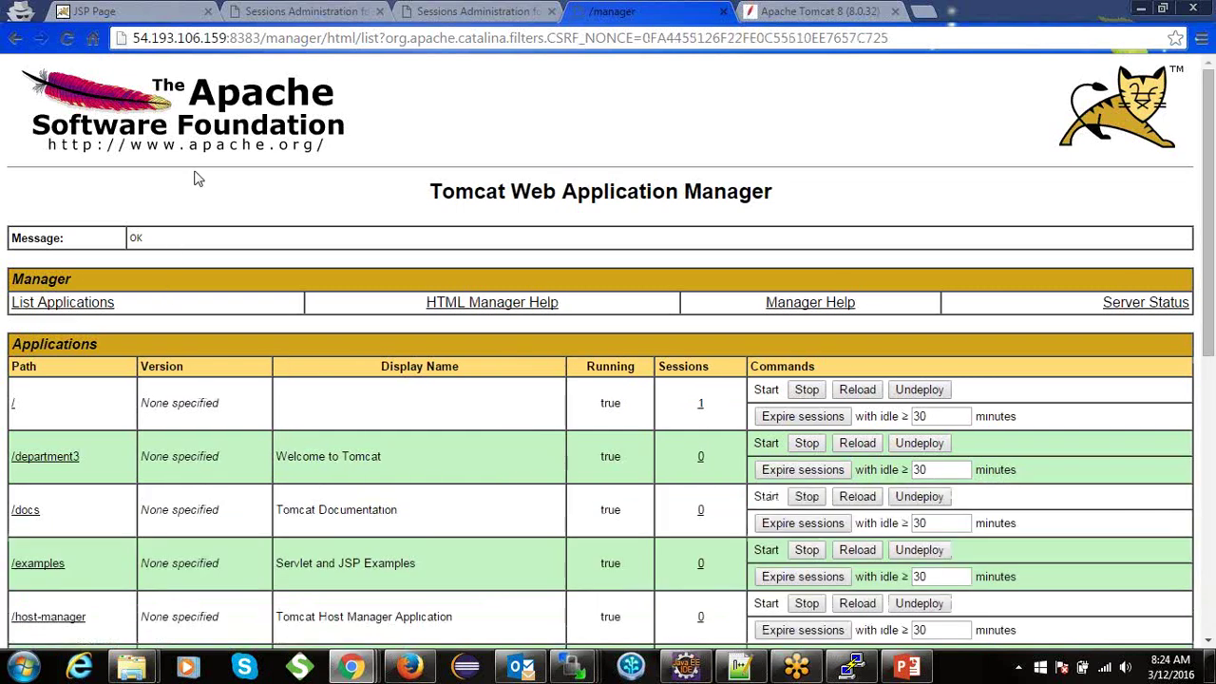
{"action": "left_click", "coordinate": [299, 11]}
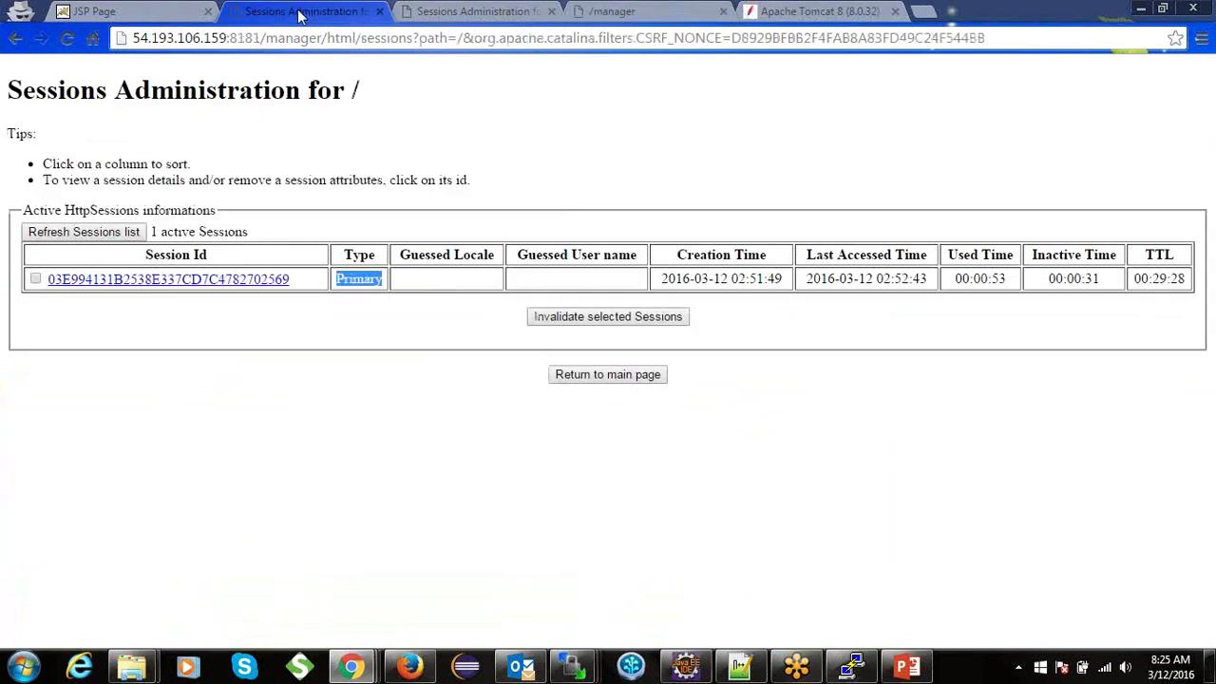
{"action": "left_click", "coordinate": [362, 38]}
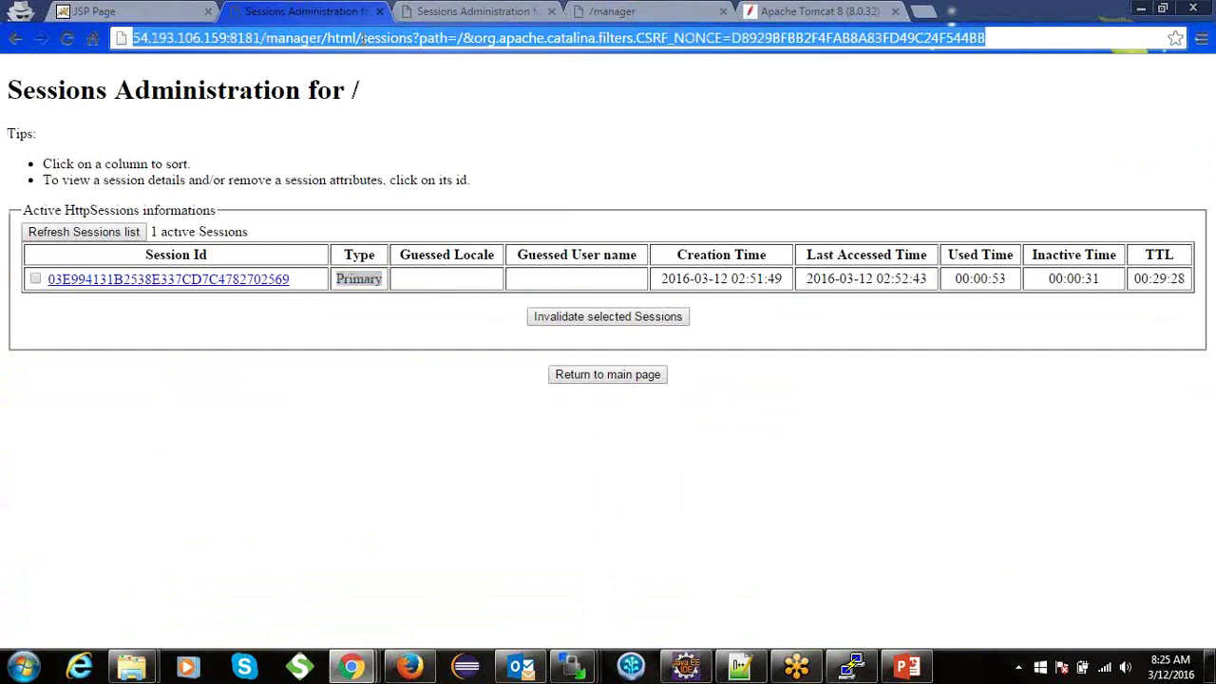
{"action": "left_click", "coordinate": [362, 38]}
{"action": "key", "text": "shift+End"}
{"action": "key", "text": "Delete"}
{"action": "key", "text": "Return"}
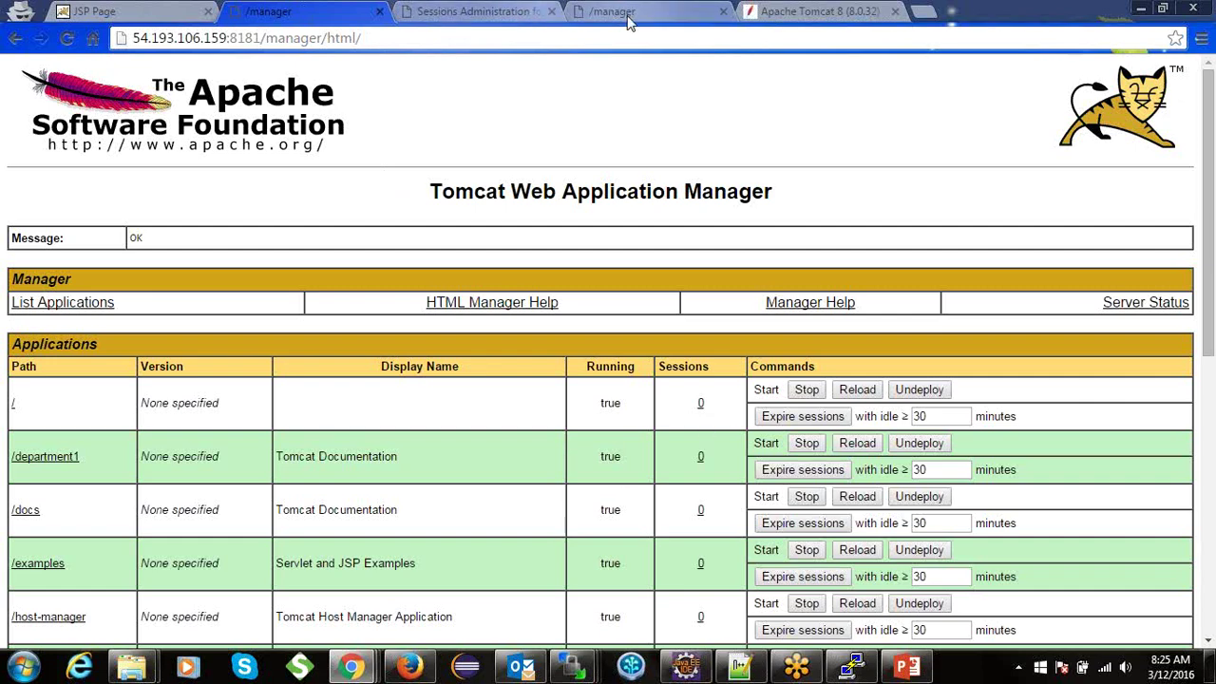
Open the root session lists on 8282 (Backup copy) and 8383 (Primary copy).
{"action": "left_click", "coordinate": [513, 11]}
{"action": "left_click", "coordinate": [131, 233]}
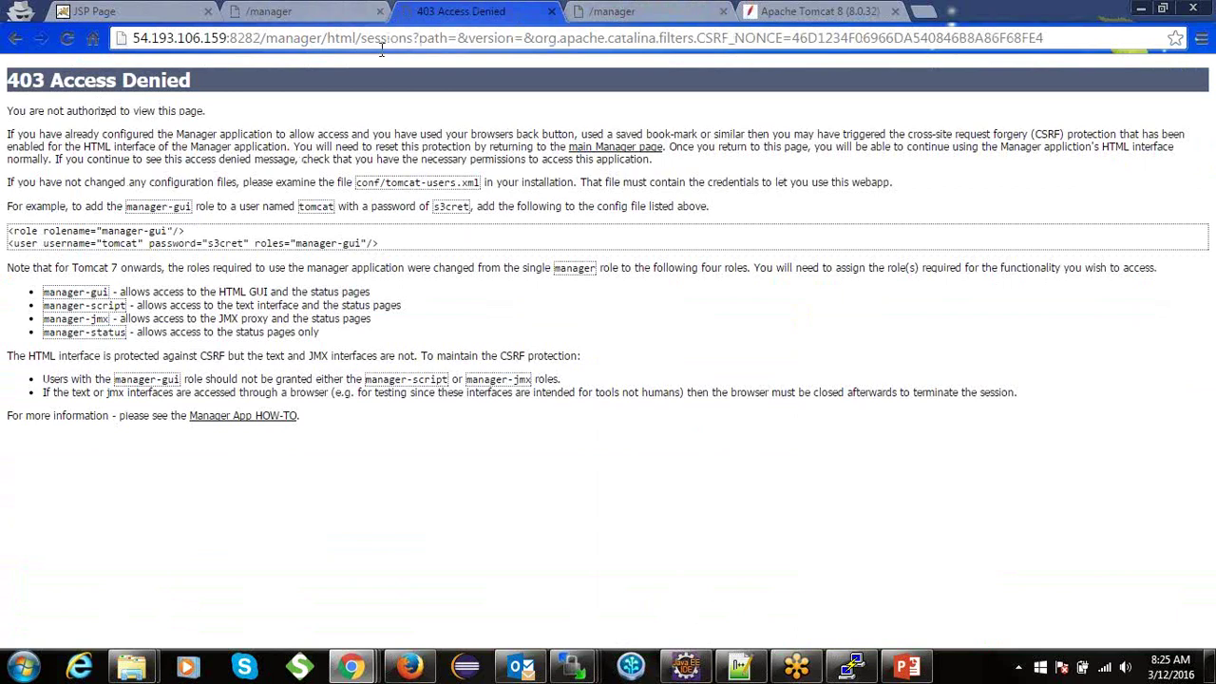
{"action": "left_click", "coordinate": [364, 38]}
{"action": "left_click", "coordinate": [365, 38]}
{"action": "key", "text": "shift+End"}
{"action": "key", "text": "Delete"}
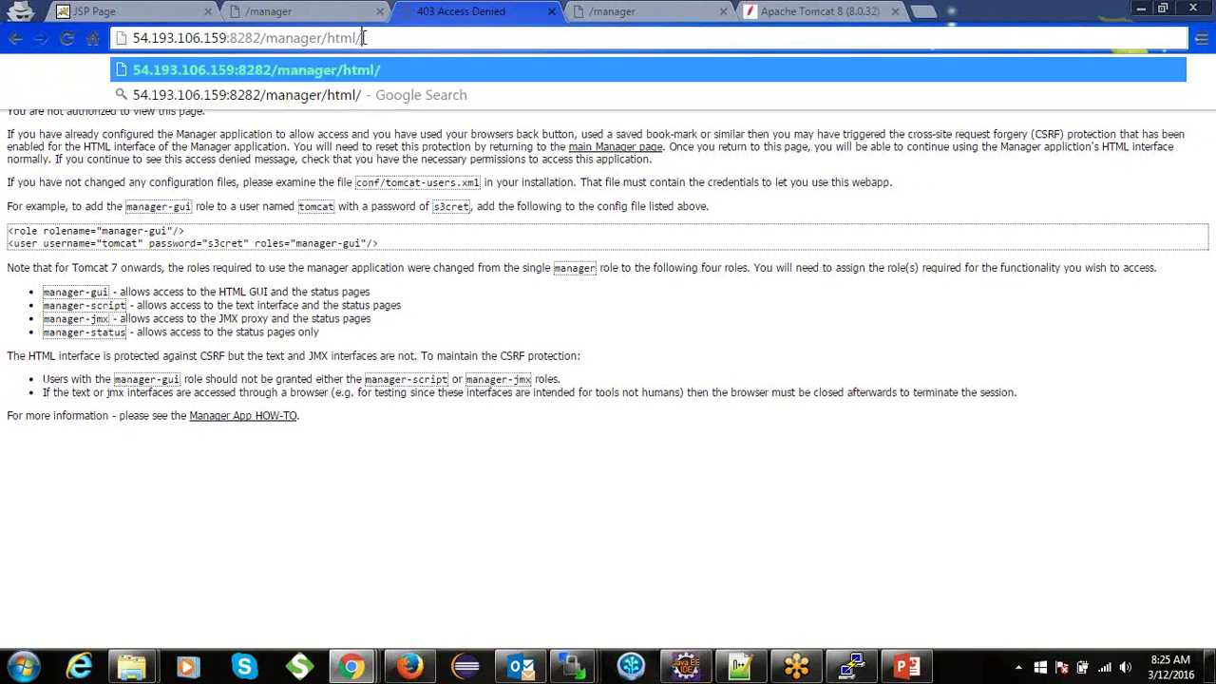
{"action": "key", "text": "Return"}
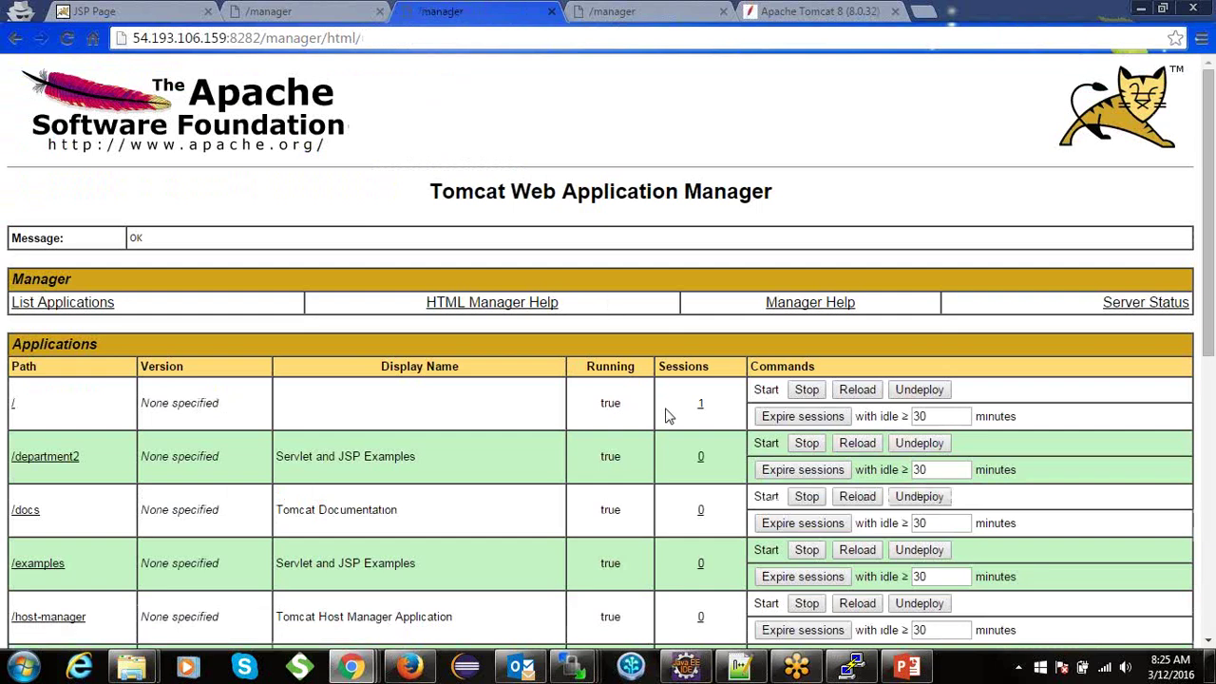
{"action": "left_click", "coordinate": [701, 407]}
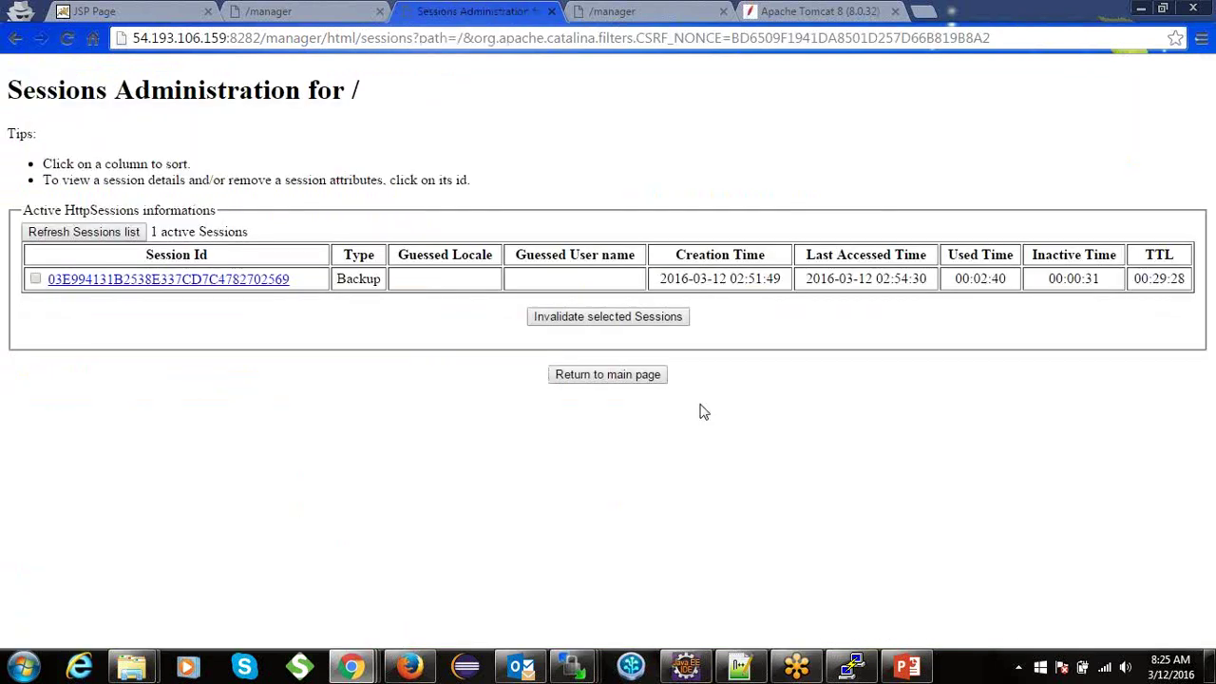
{"action": "left_click", "coordinate": [665, 11]}
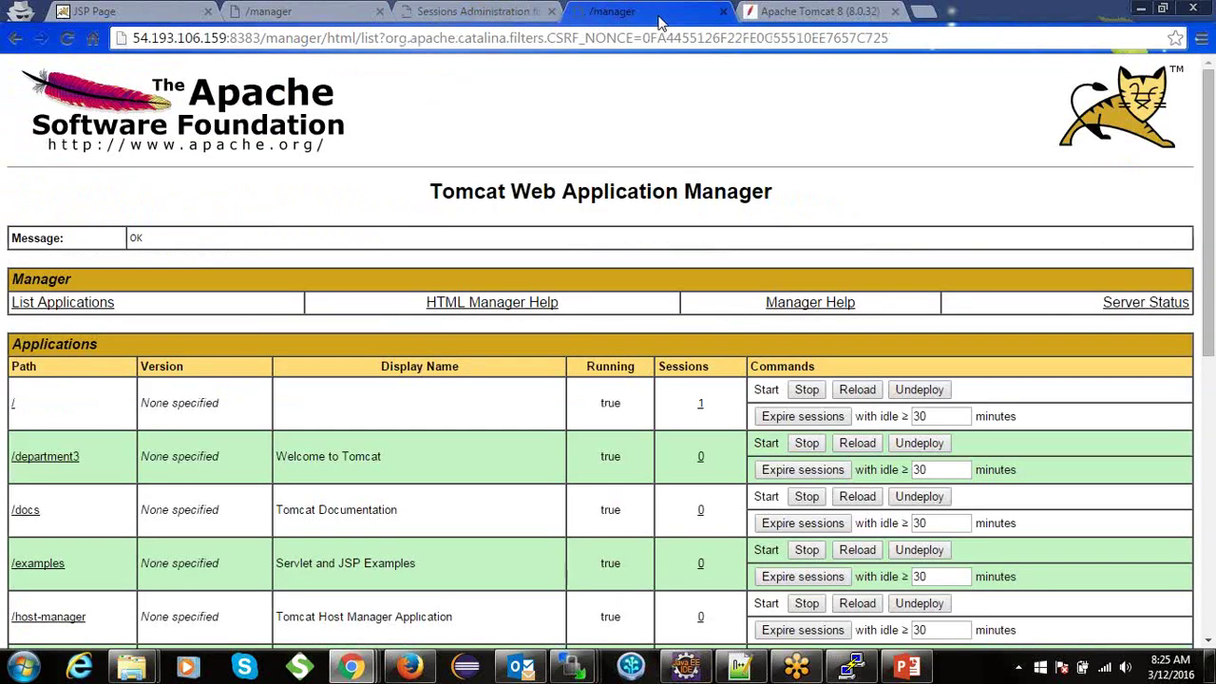
{"action": "left_click", "coordinate": [104, 304]}
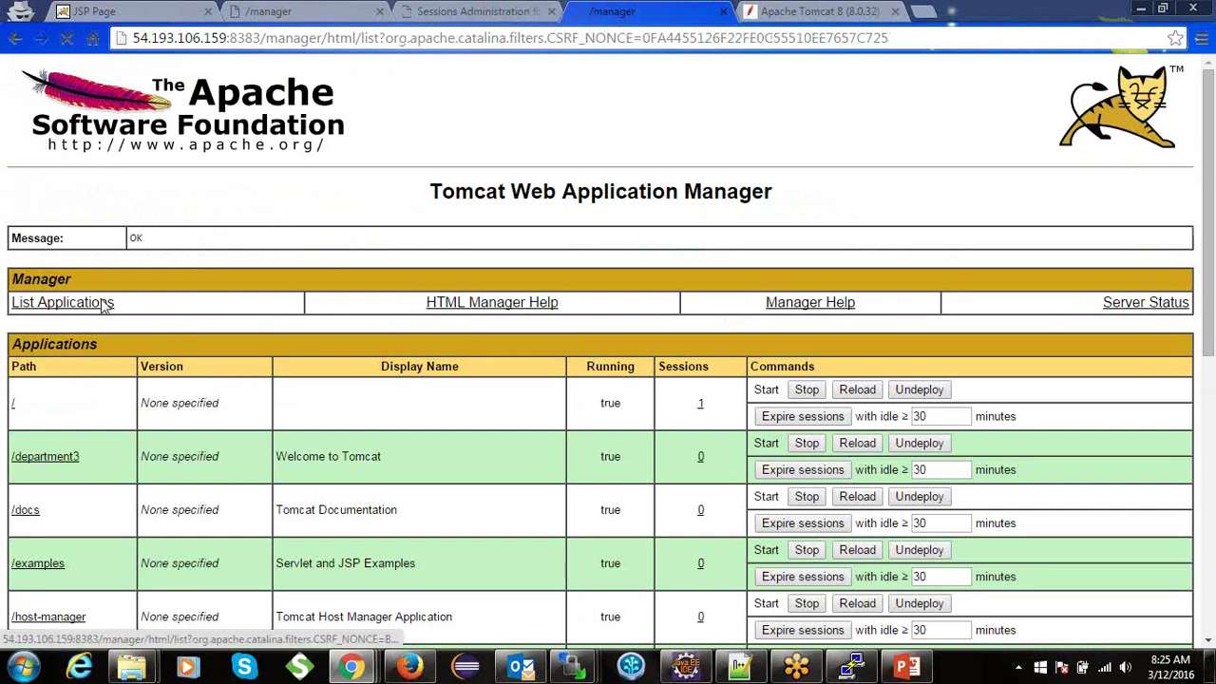
{"action": "left_click", "coordinate": [700, 404]}
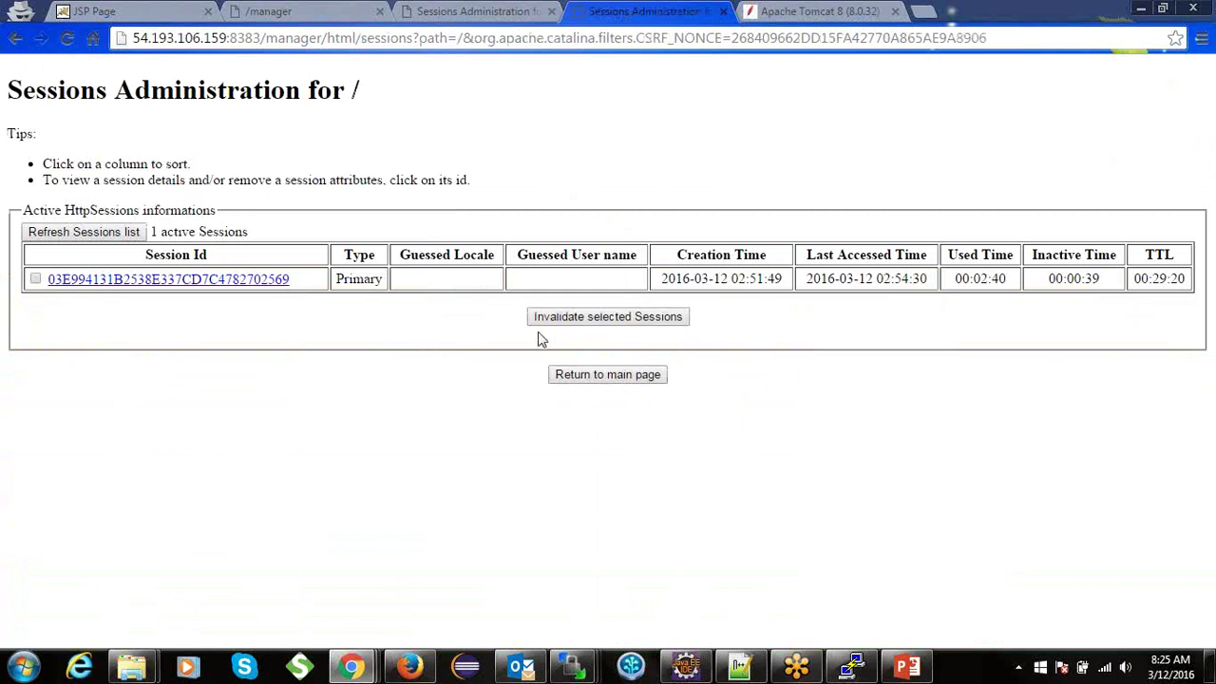
Highlight the cart session's Primary type, then return to the Tomcat 8 cluster how-to's BackupManager example.
{"action": "double_click", "coordinate": [361, 282]}
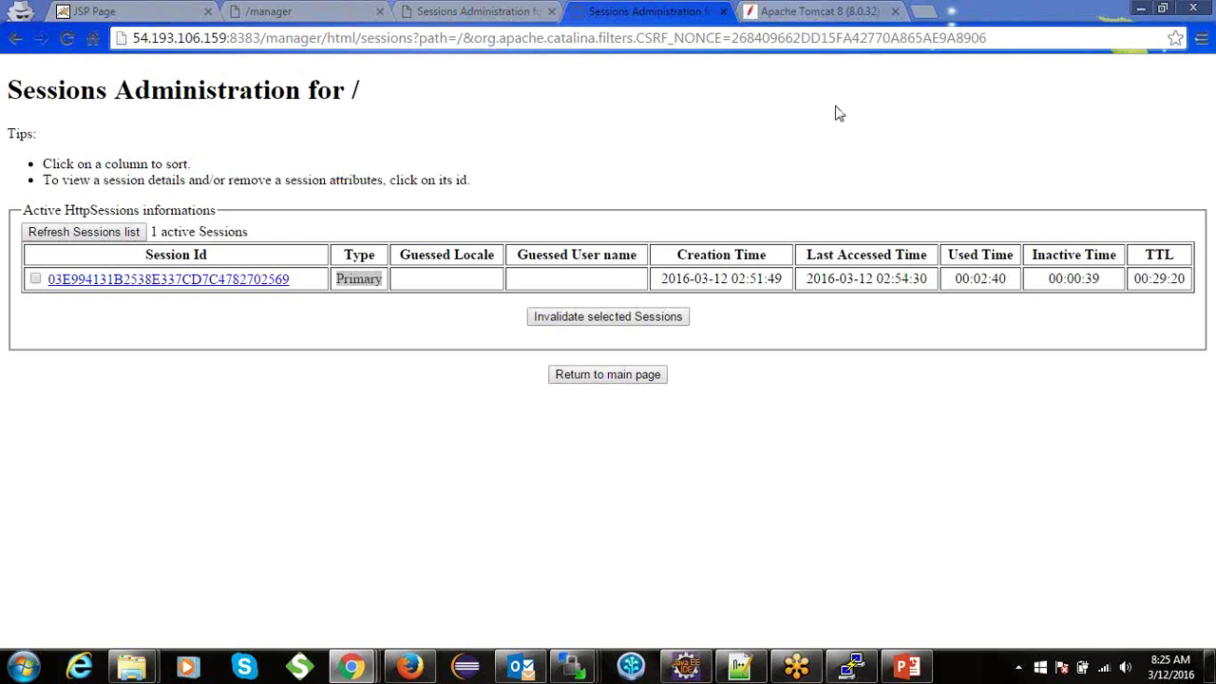
{"action": "left_click", "coordinate": [791, 13]}
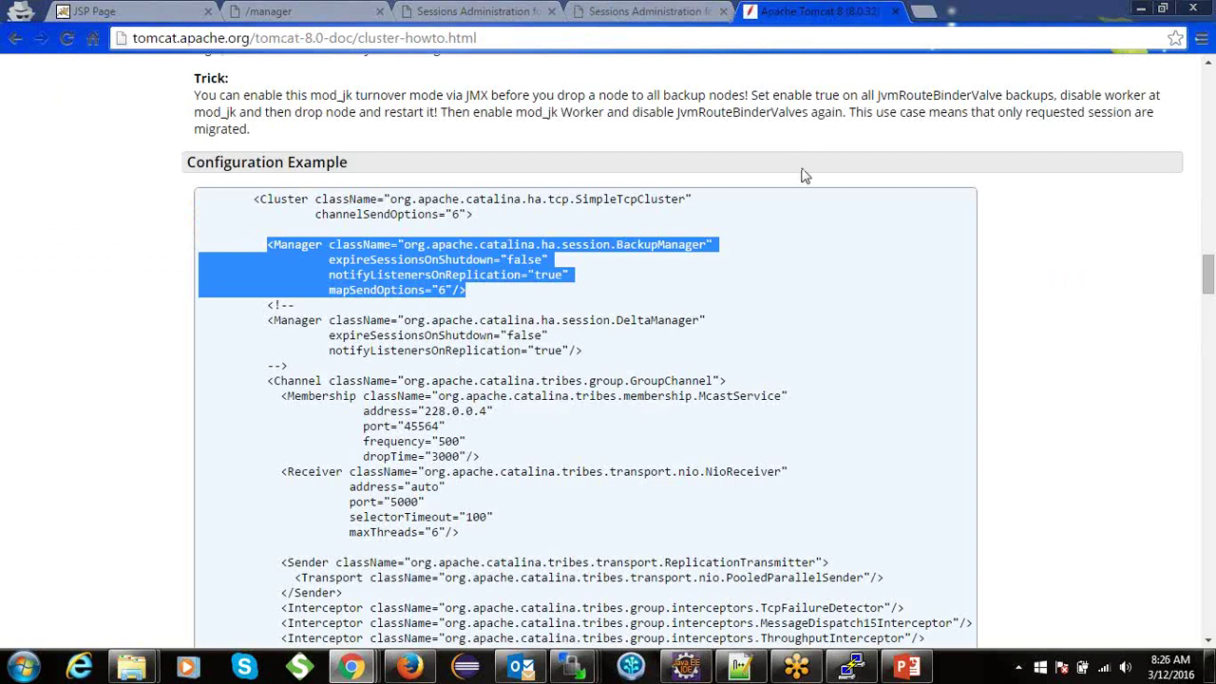
{"action": "left_click", "coordinate": [778, 242]}
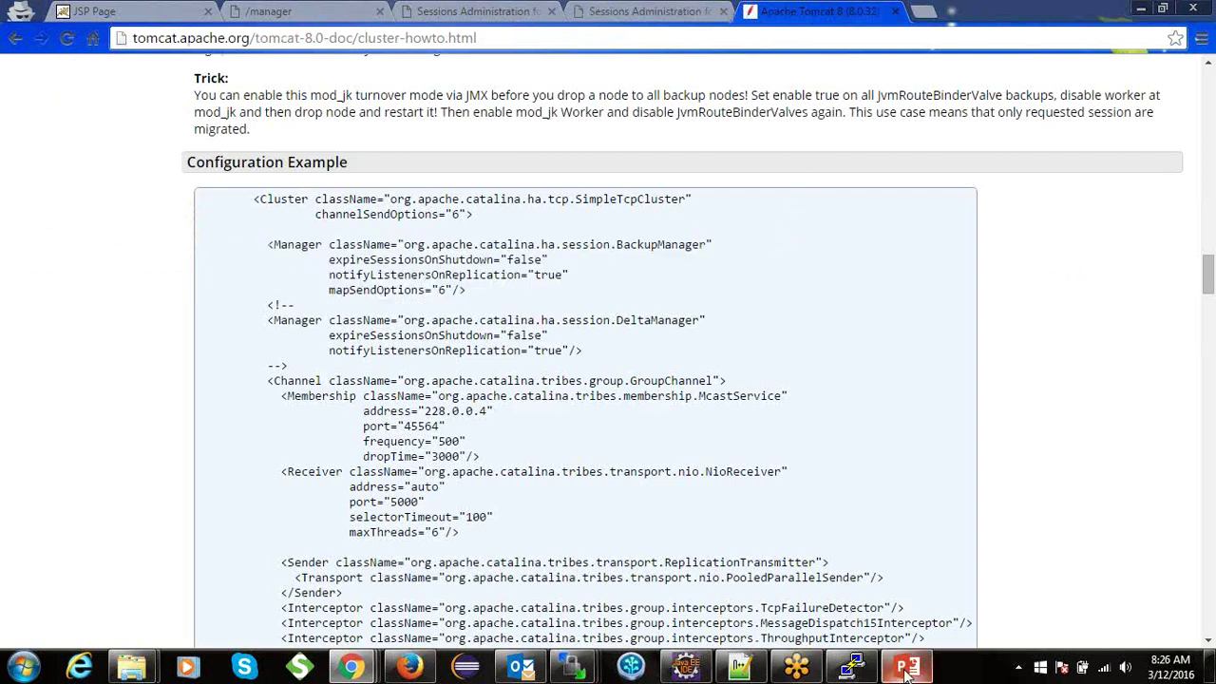
{"action": "mouse_move", "coordinate": [906, 671]}
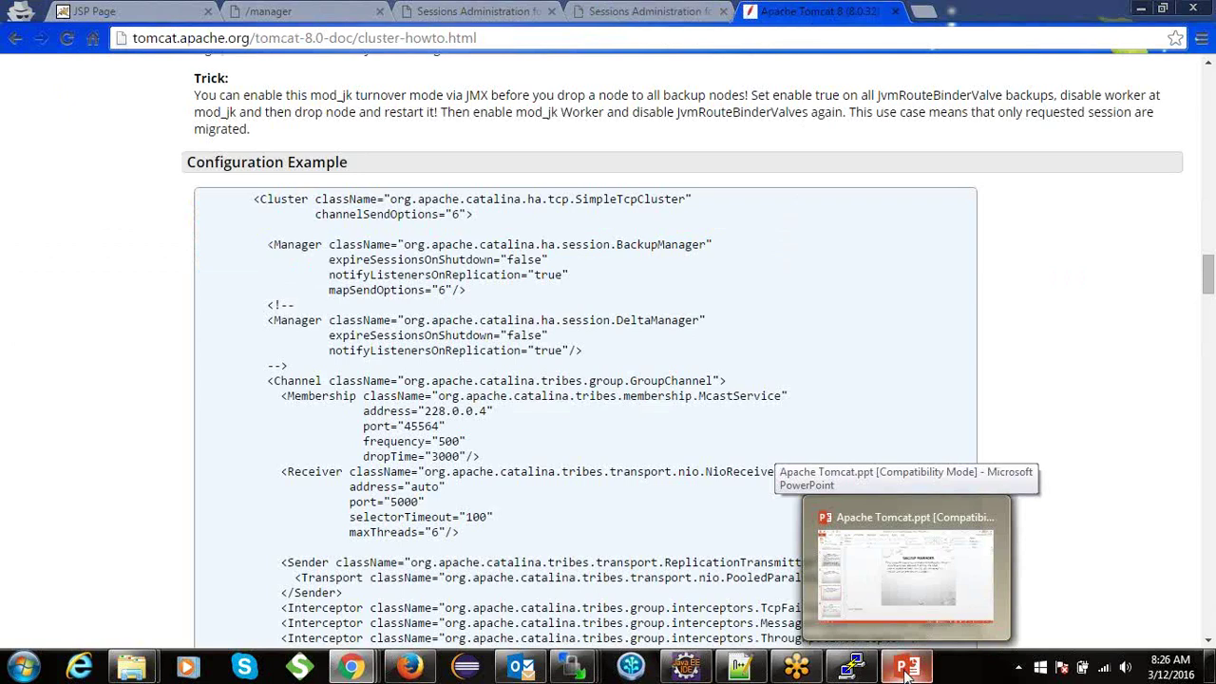
{"action": "left_click", "coordinate": [906, 671]}
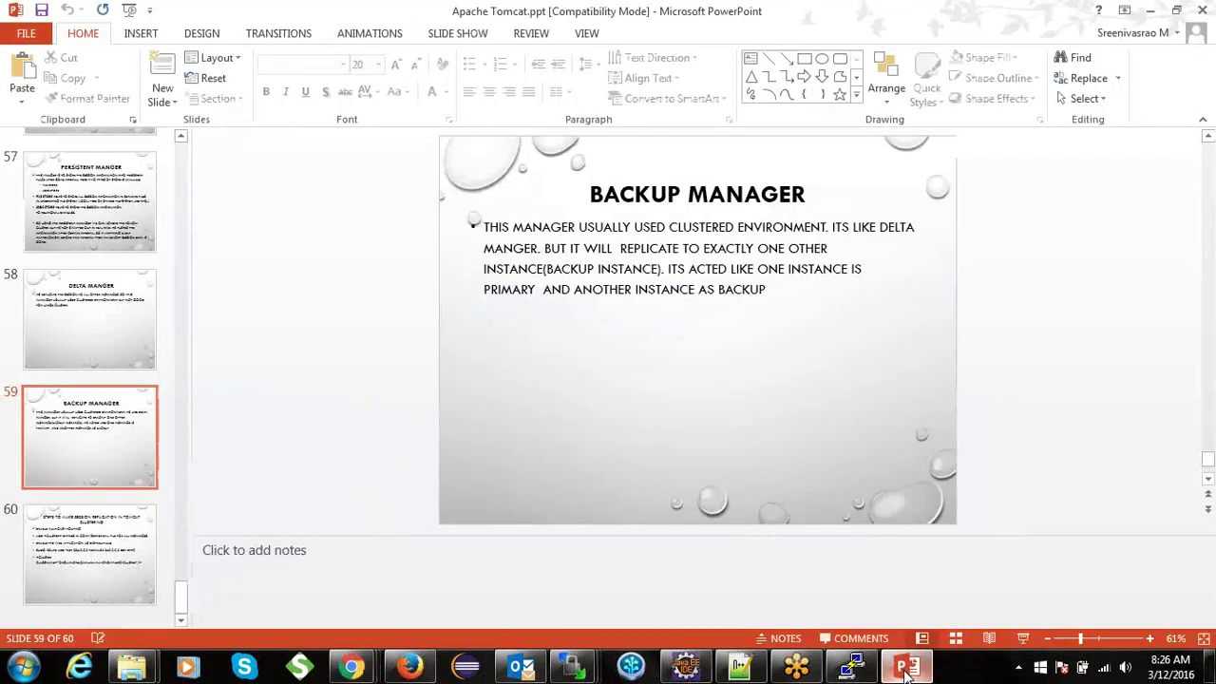
{"action": "left_click", "coordinate": [906, 671]}
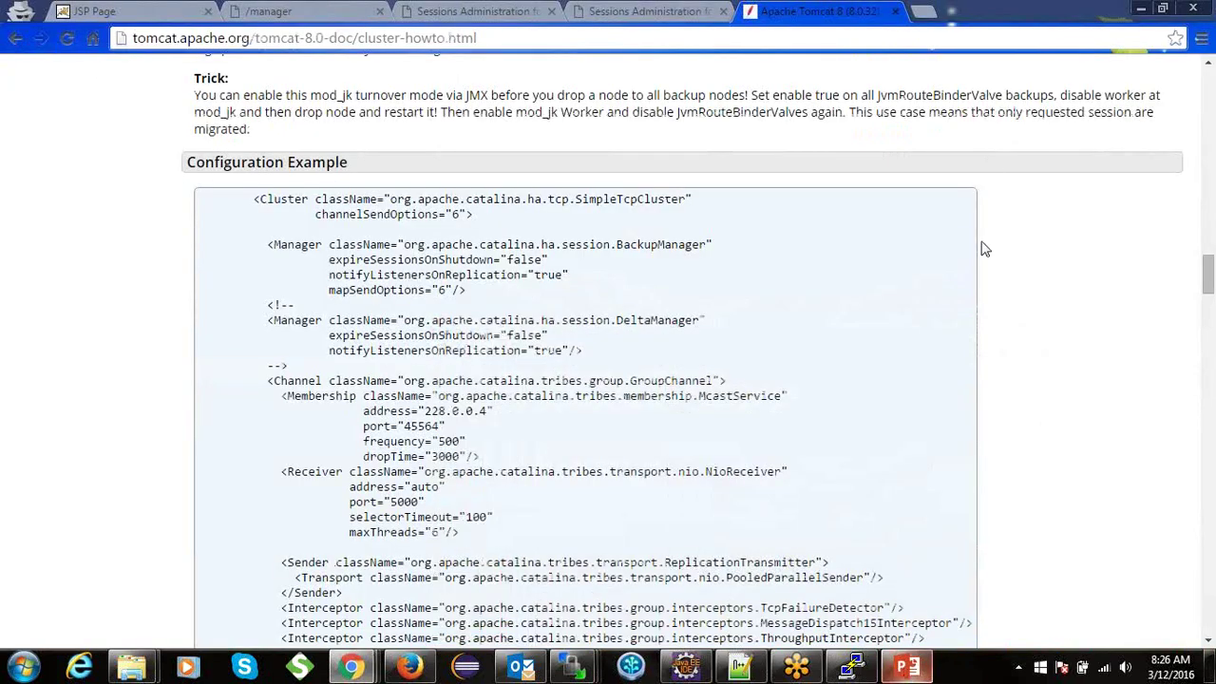
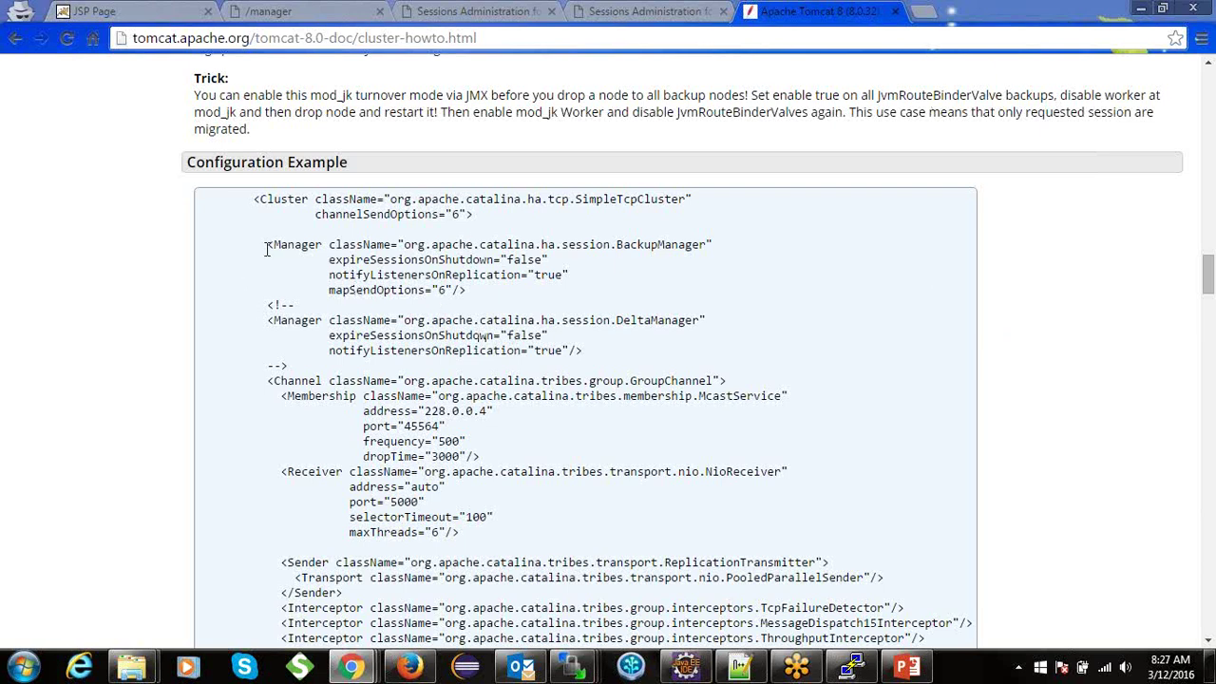
Highlight BackupManager, Membership, Receiver and McastService in the example, then scroll toward Valve and Deployer.
{"action": "left_click_drag", "start_coordinate": [268, 246], "coordinate": [465, 295]}
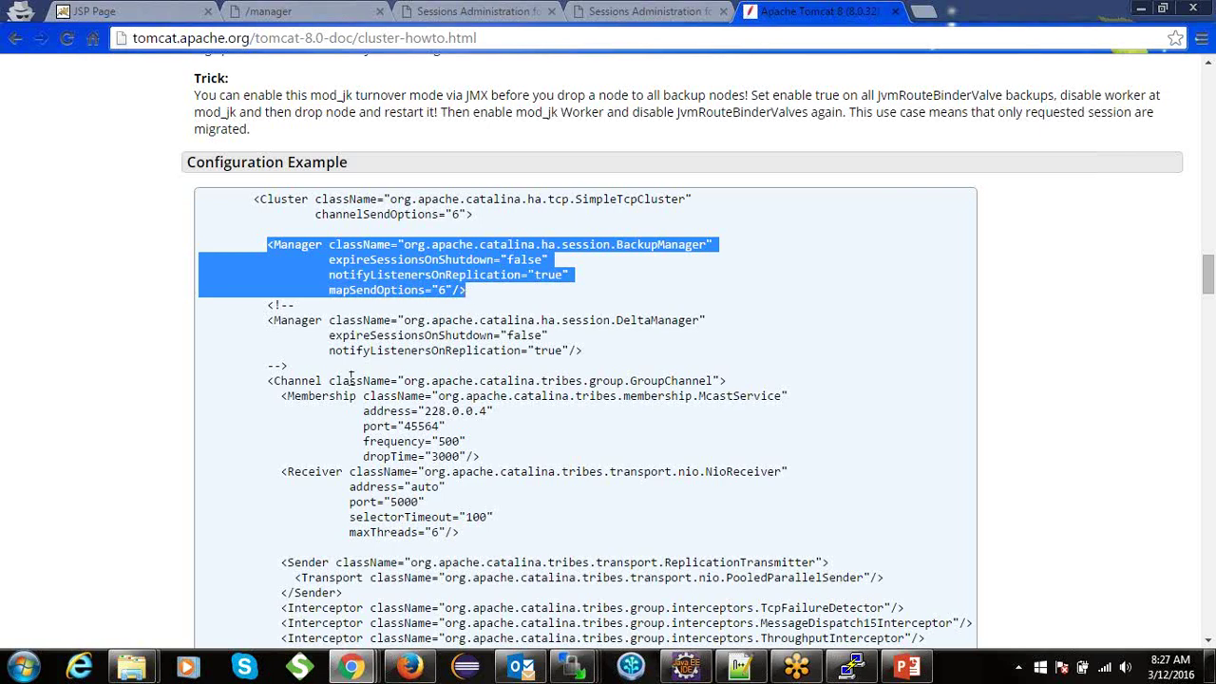
{"action": "left_click_drag", "start_coordinate": [281, 393], "coordinate": [481, 456]}
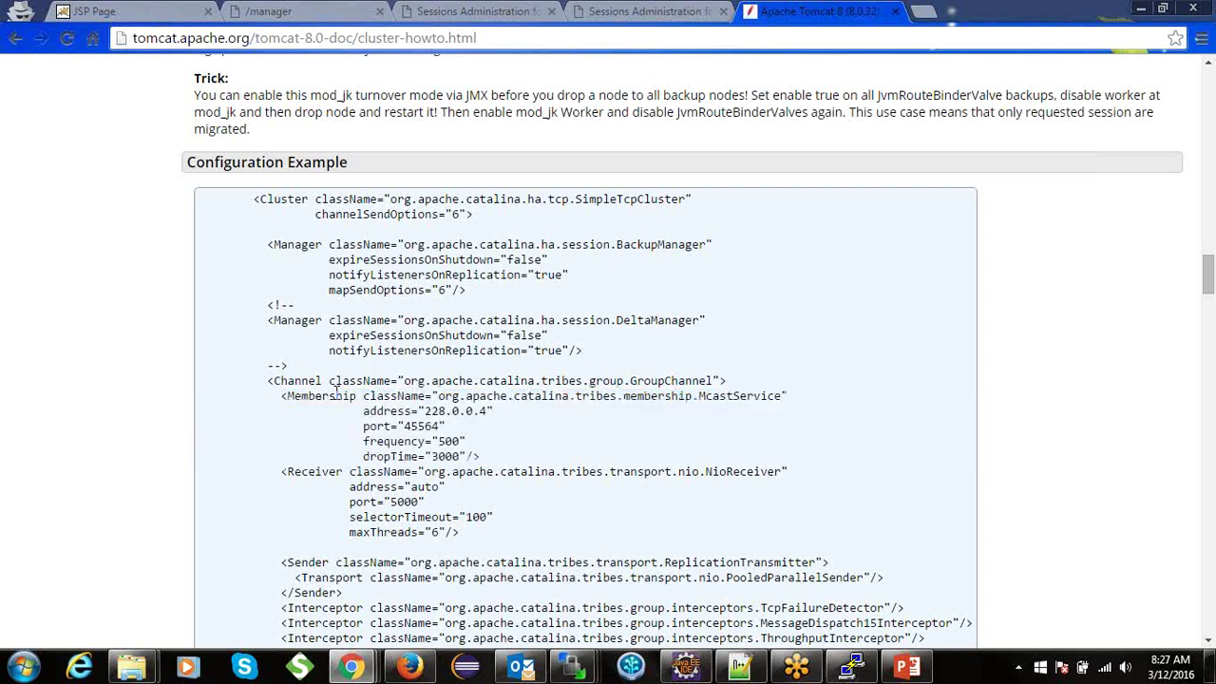
{"action": "double_click", "coordinate": [337, 396]}
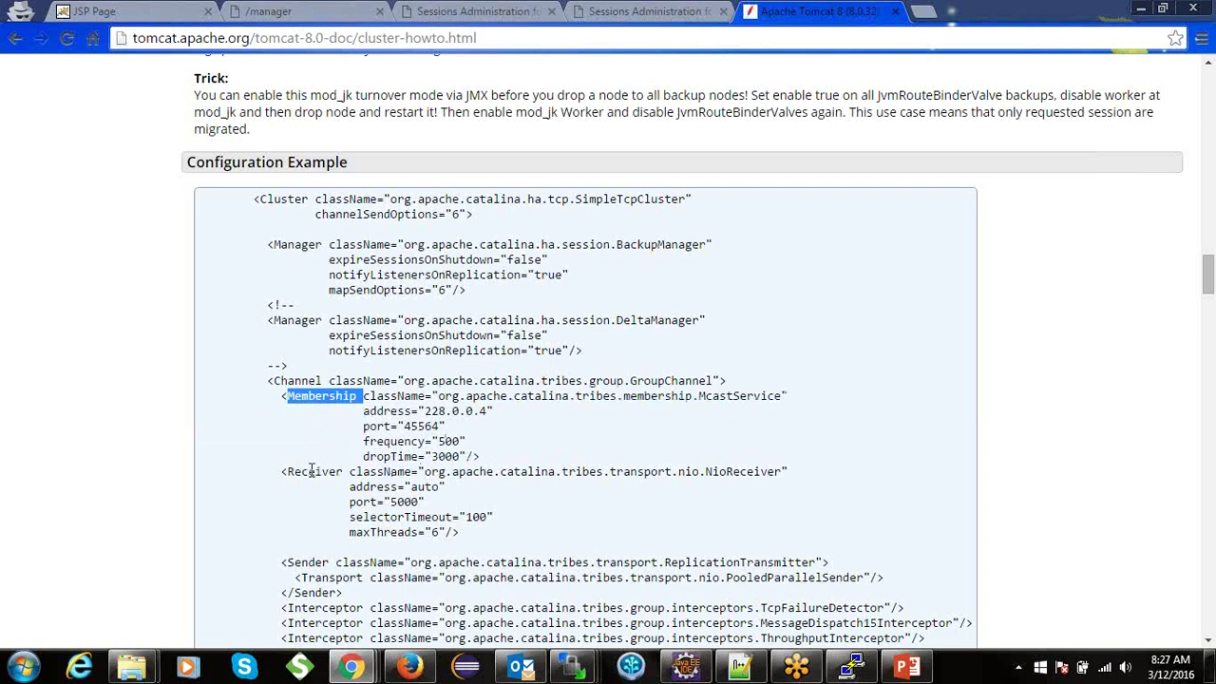
{"action": "double_click", "coordinate": [312, 471]}
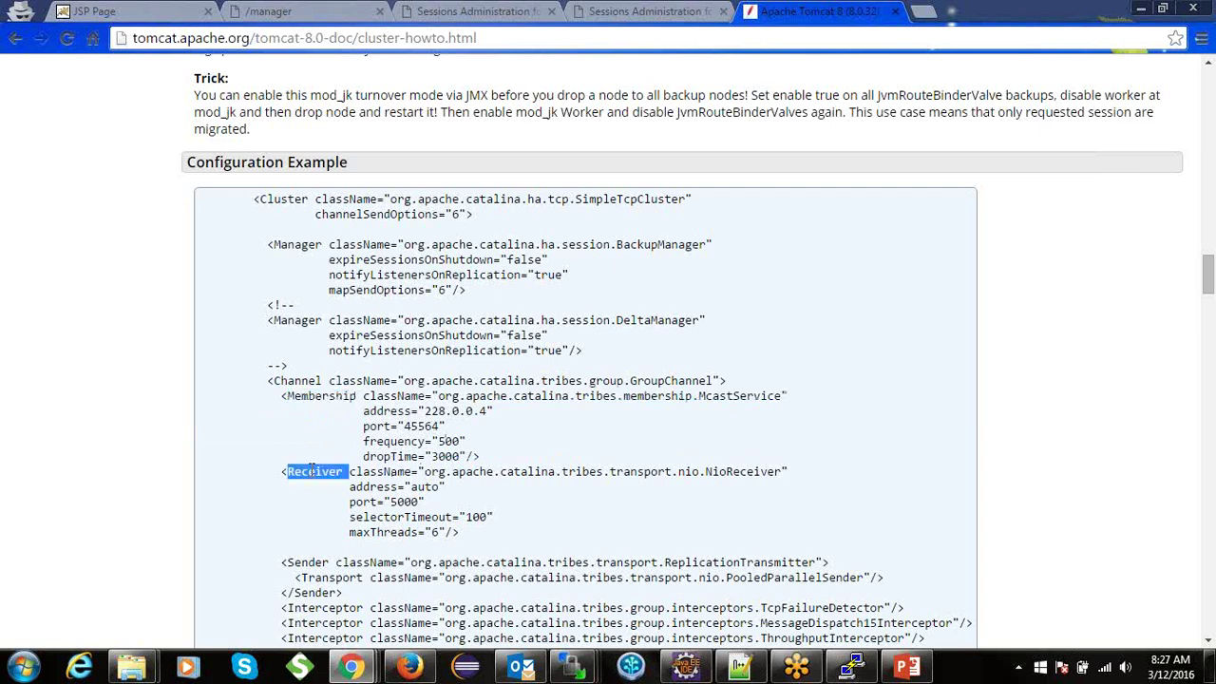
{"action": "double_click", "coordinate": [318, 397]}
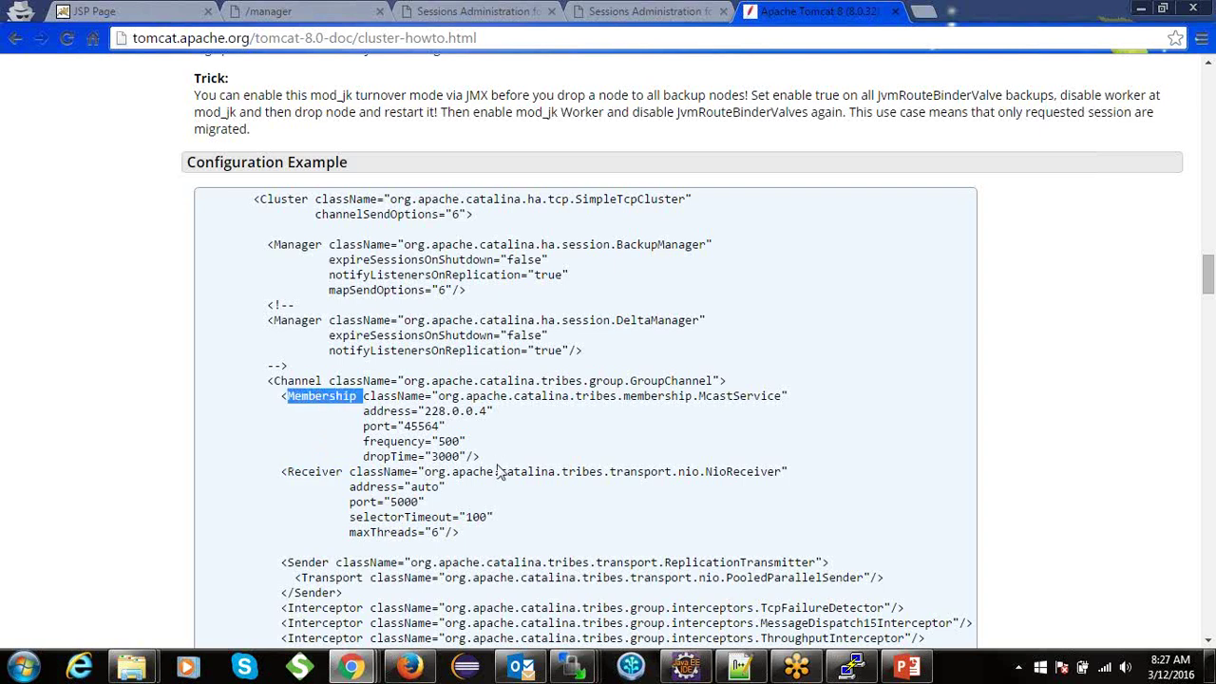
{"action": "double_click", "coordinate": [737, 396]}
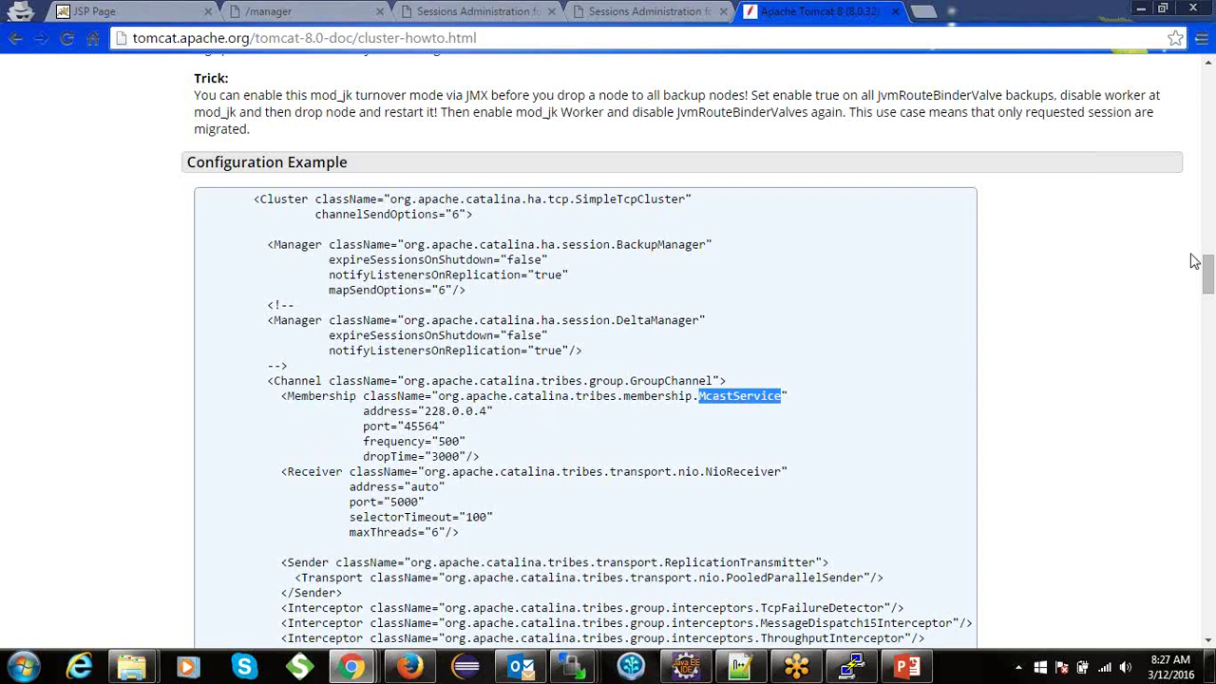
{"action": "scroll", "coordinate": [1207, 272], "scroll_direction": "down", "scroll_amount": 3}
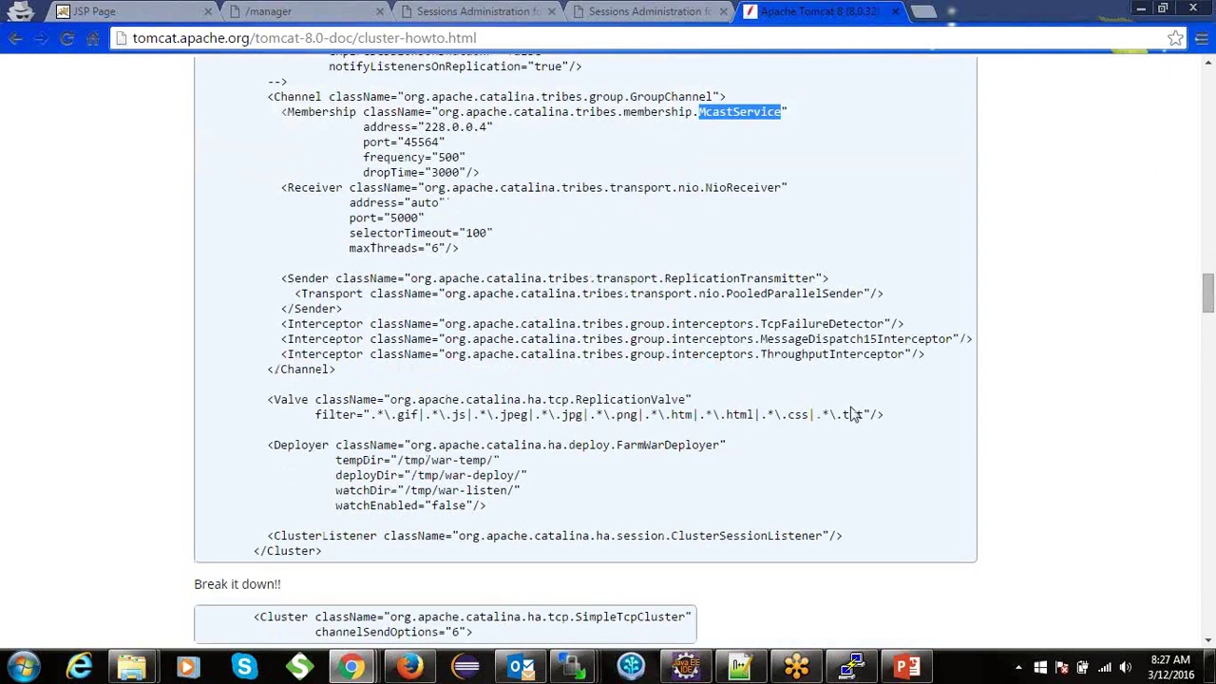
{"action": "mouse_move", "coordinate": [581, 664]}
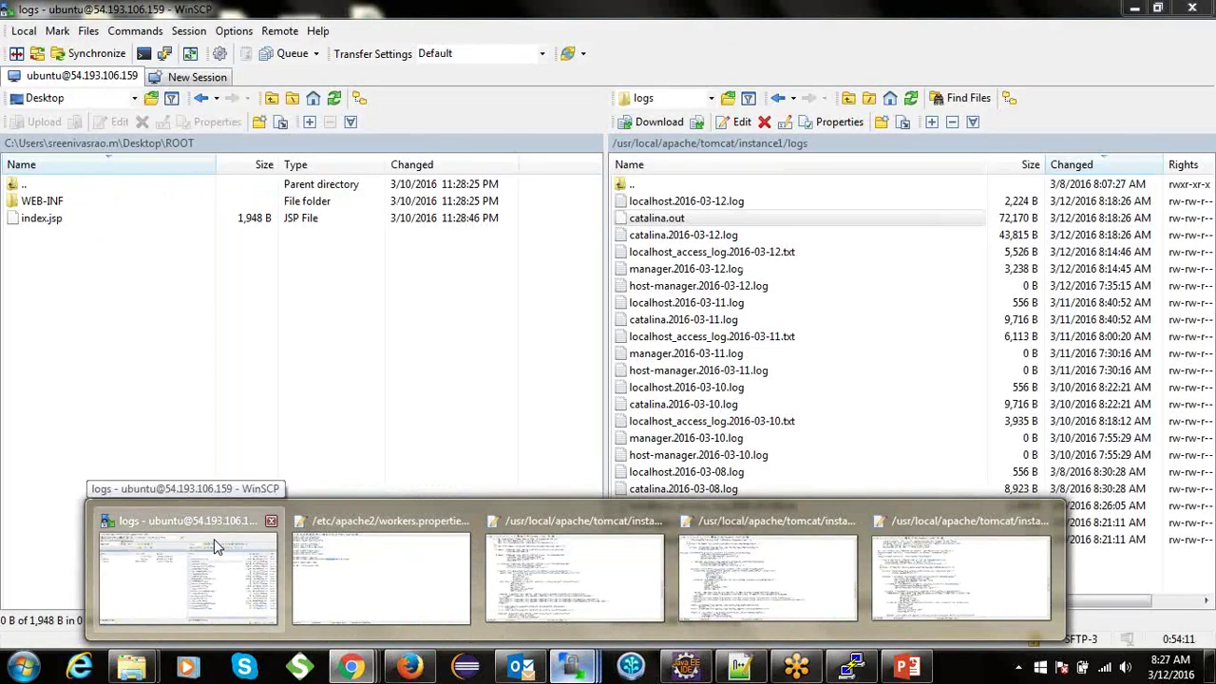
Open instance1's catalina.out in WinSCP's editor, maximize the window and scroll down the log.
{"action": "left_click", "coordinate": [213, 538]}
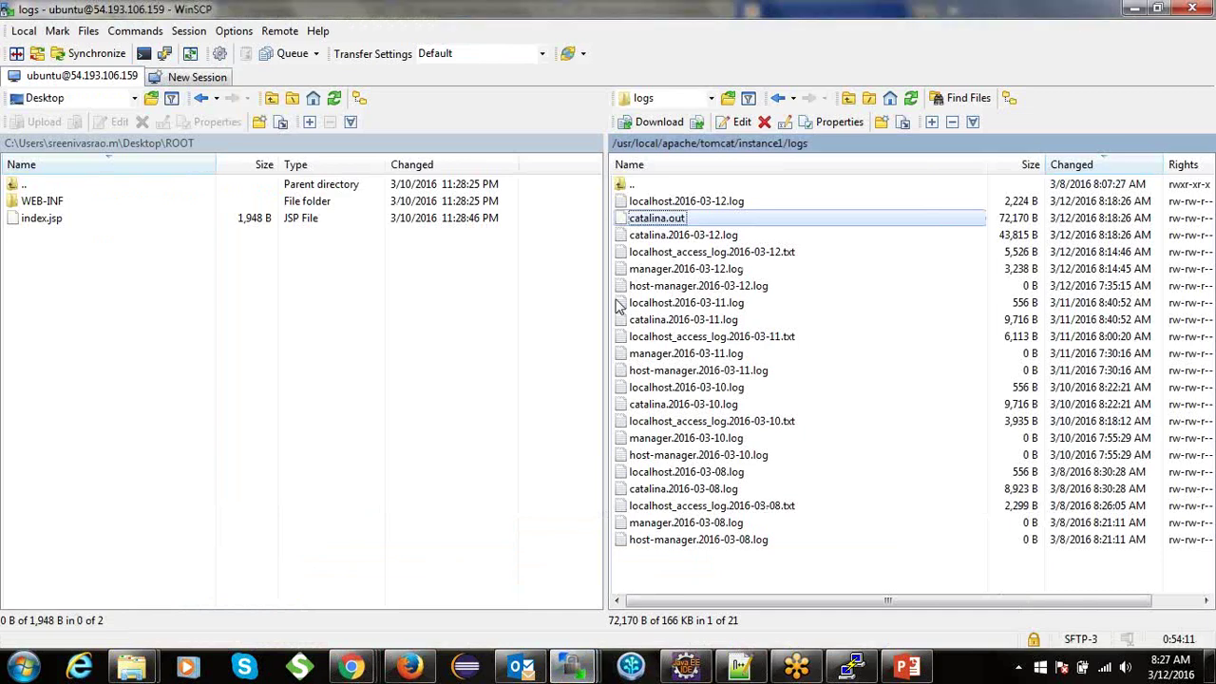
{"action": "right_click", "coordinate": [663, 218]}
{"action": "left_click", "coordinate": [696, 245]}
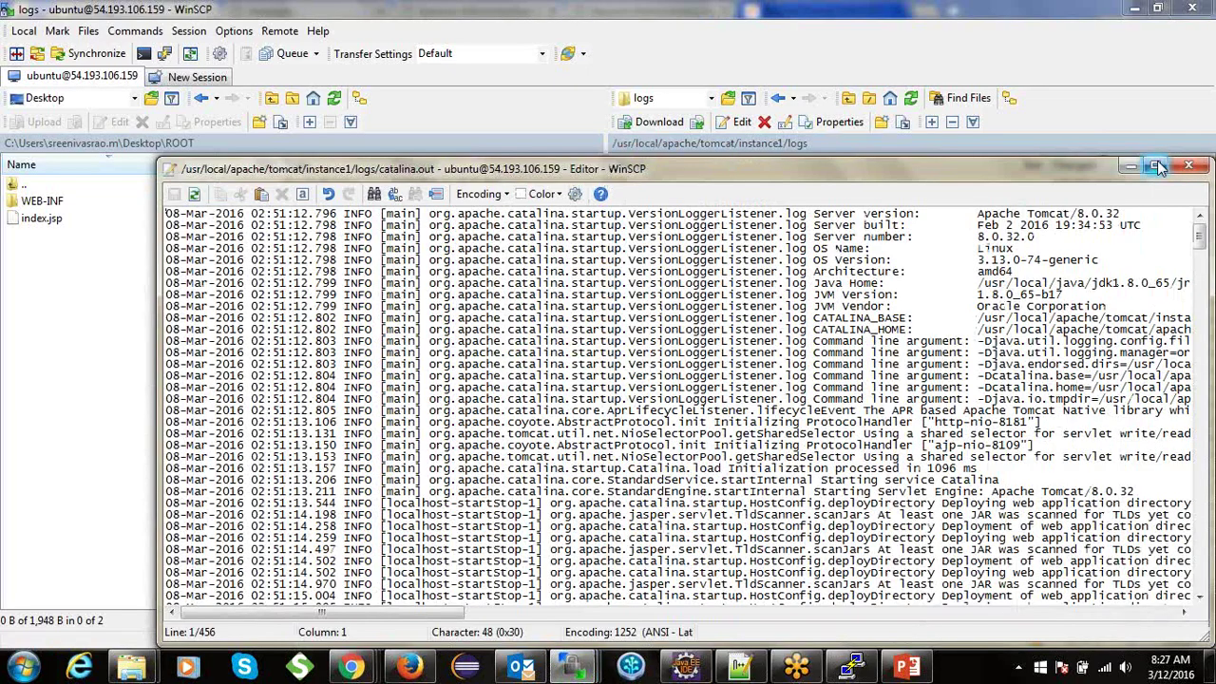
{"action": "left_click", "coordinate": [1155, 165]}
{"action": "left_click_drag", "start_coordinate": [1209, 90], "coordinate": [1202, 499]}
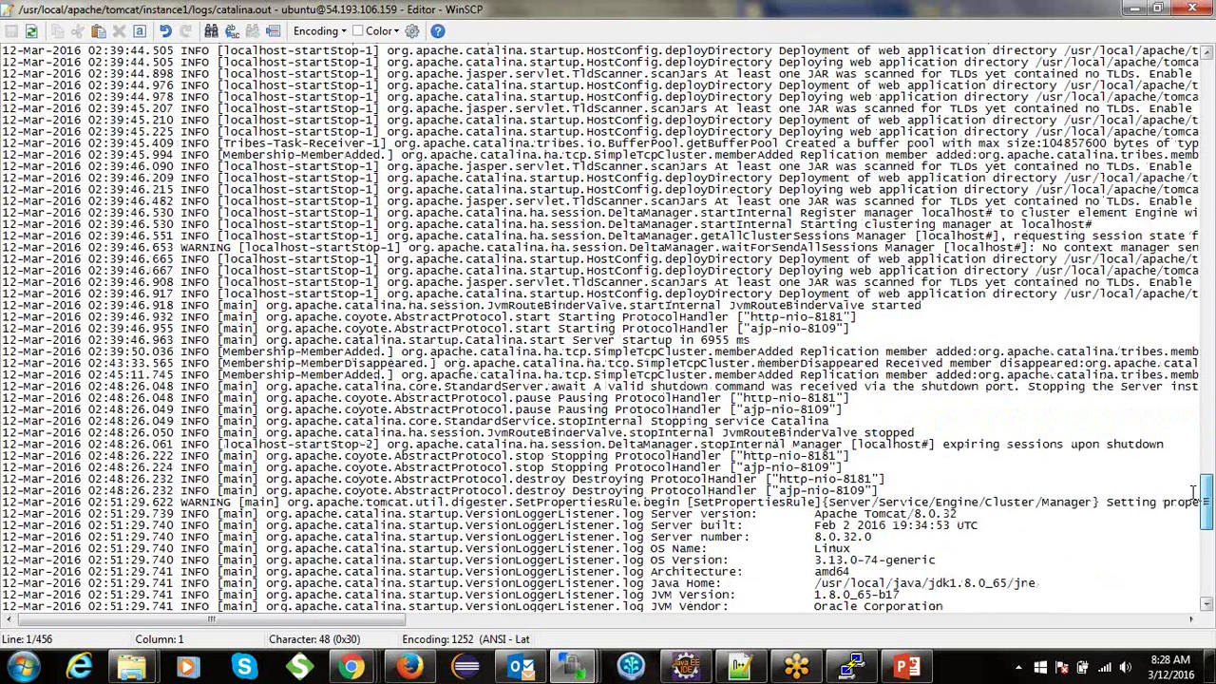
{"action": "double_click", "coordinate": [255, 352]}
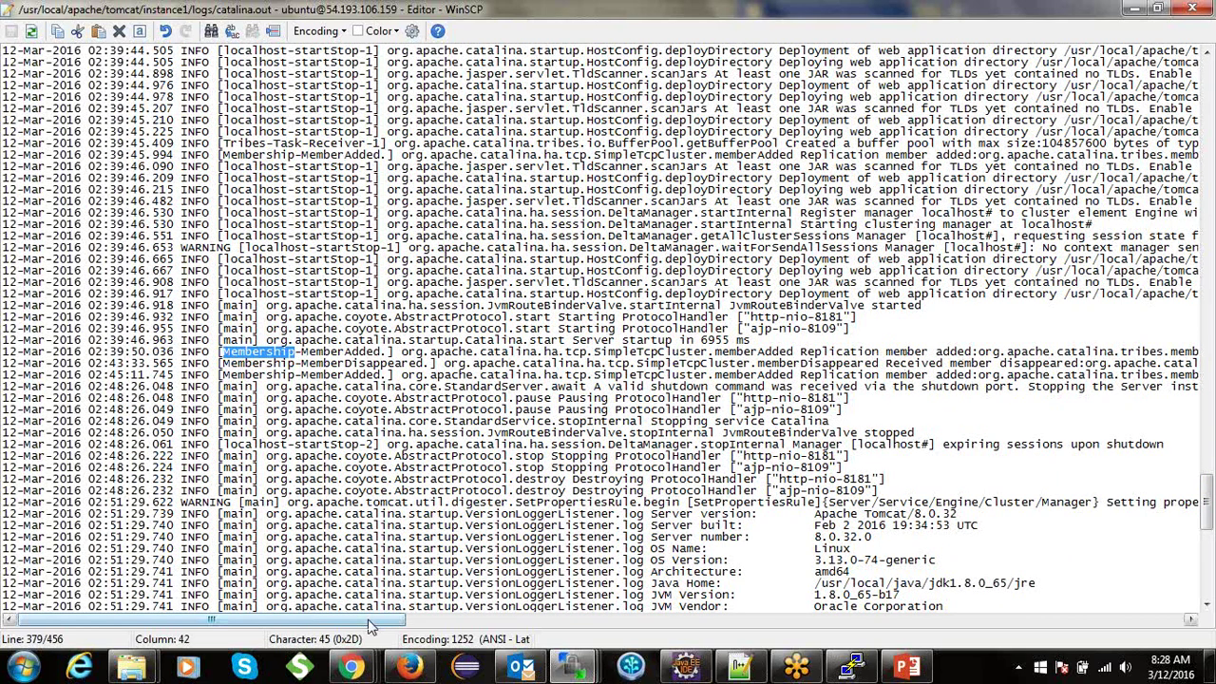
{"action": "left_click_drag", "start_coordinate": [369, 627], "coordinate": [406, 625]}
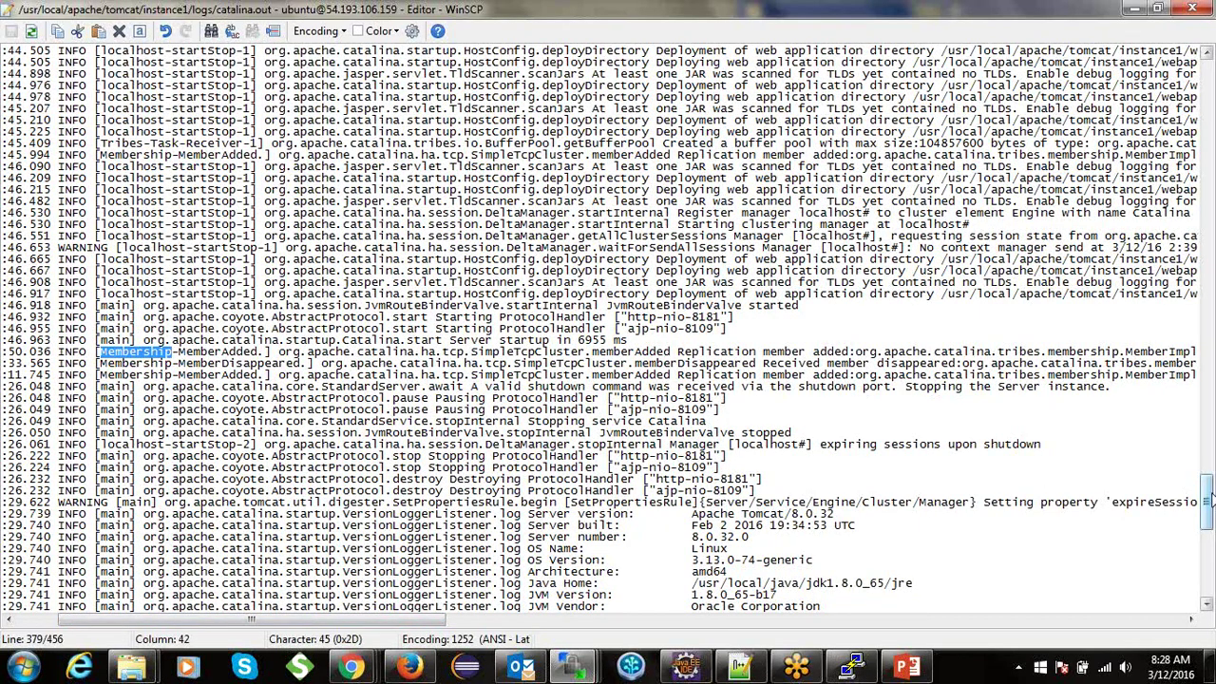
{"action": "left_click_drag", "start_coordinate": [1206, 498], "coordinate": [1165, 483]}
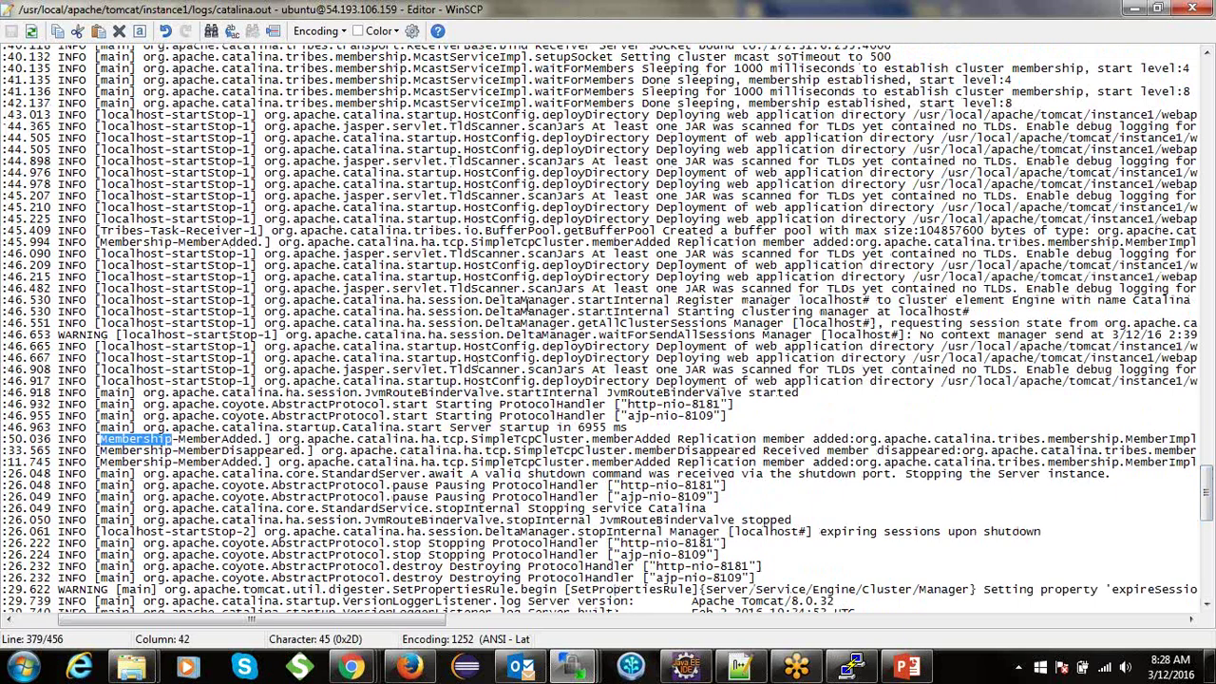
{"action": "double_click", "coordinate": [510, 300]}
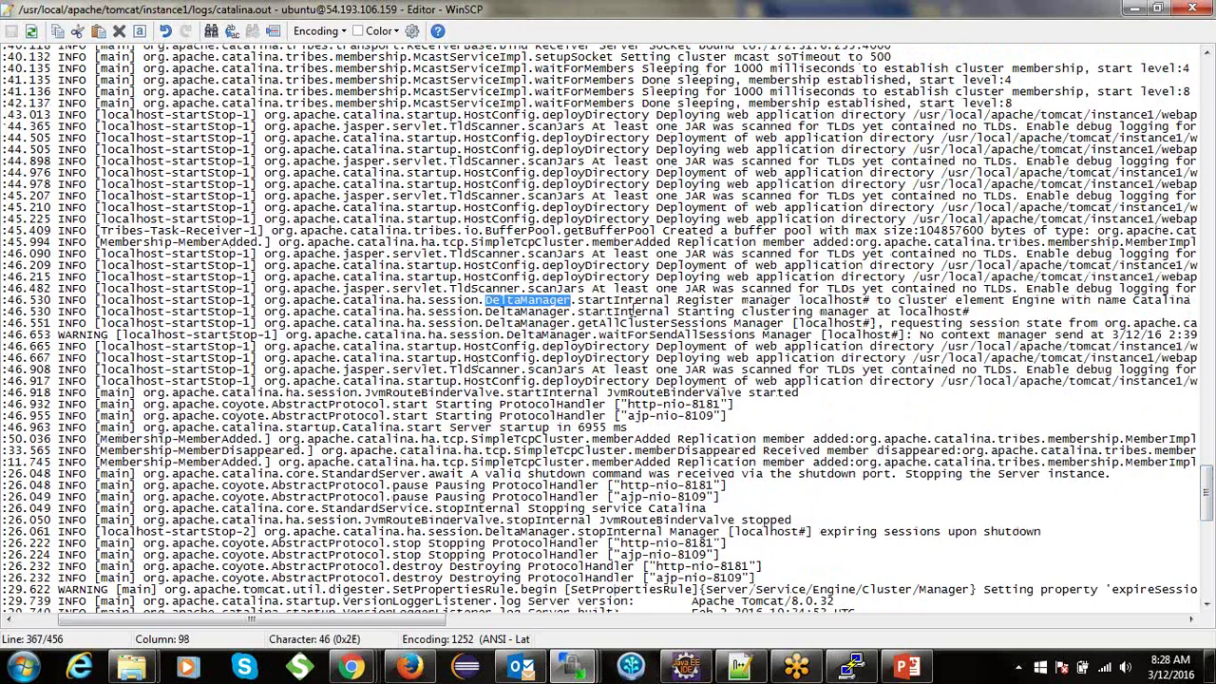
{"action": "double_click", "coordinate": [701, 301]}
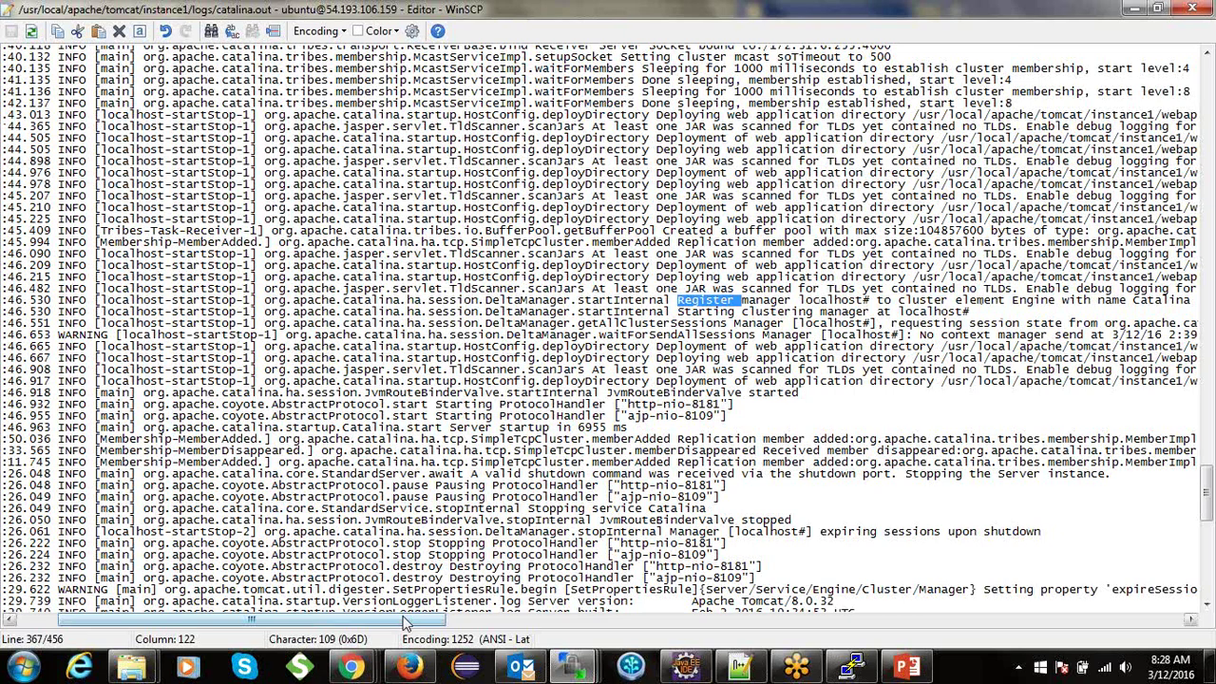
{"action": "left_click_drag", "start_coordinate": [407, 620], "coordinate": [446, 620]}
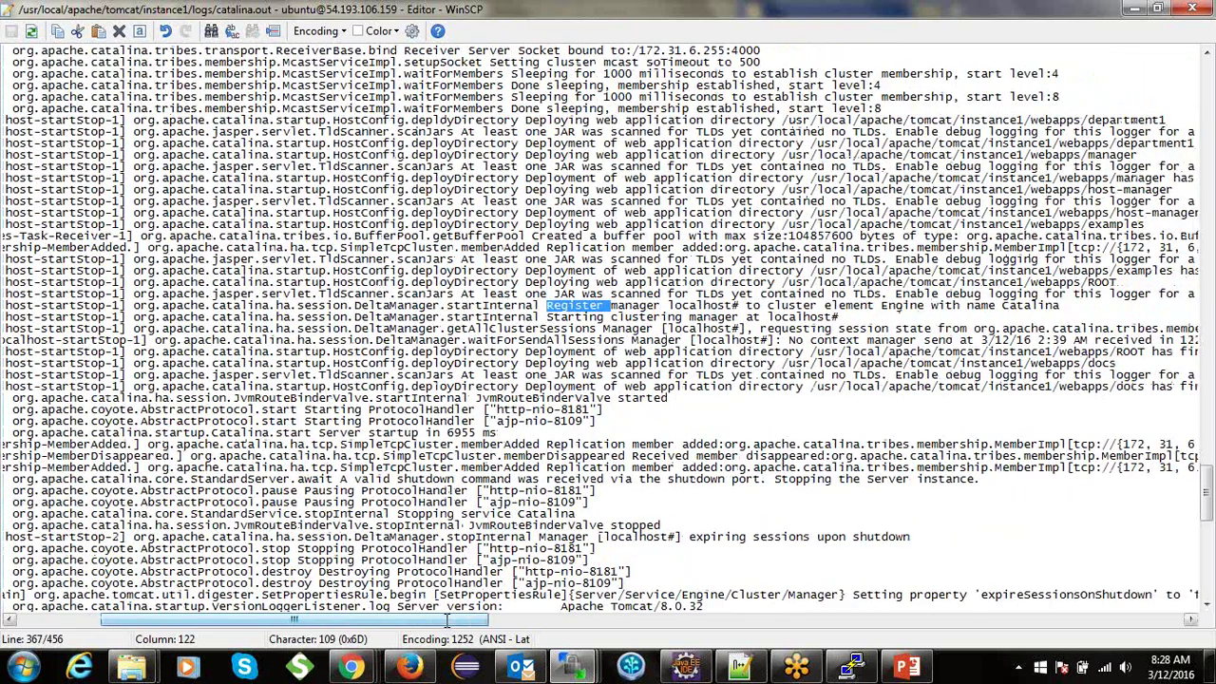
Highlight 'Starting', 'requesting' and member port 4001 in catalina.out, scrolling around the cluster startup lines.
{"action": "double_click", "coordinate": [571, 317]}
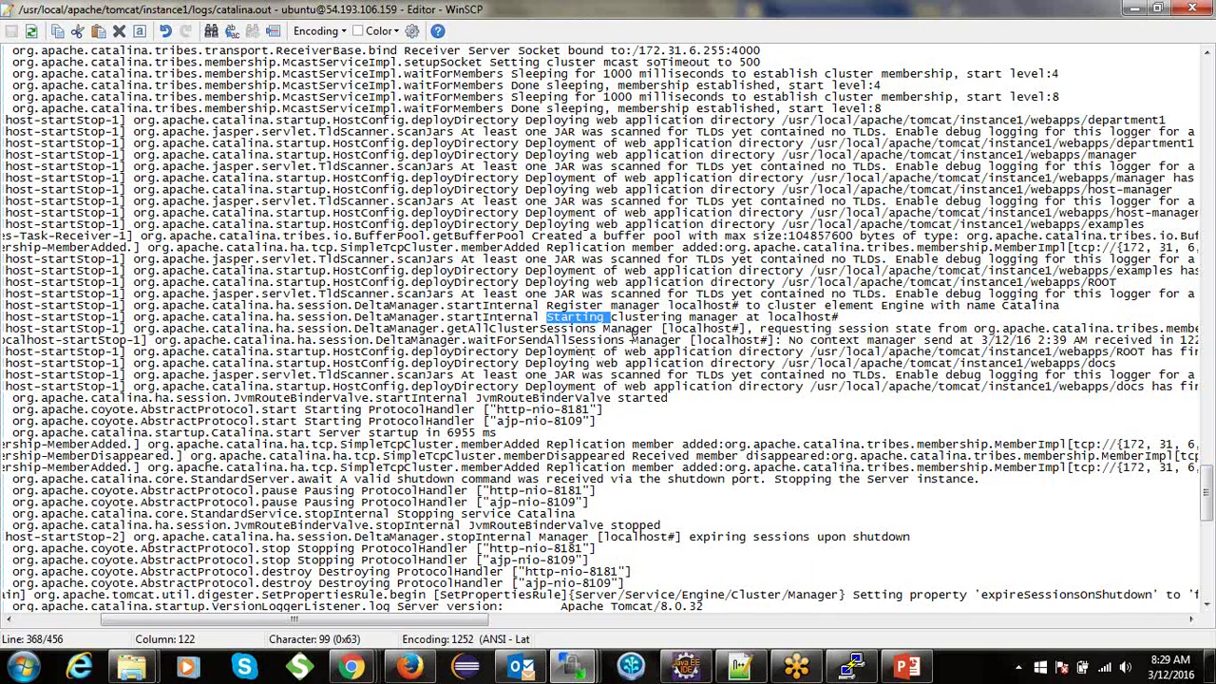
{"action": "double_click", "coordinate": [796, 330]}
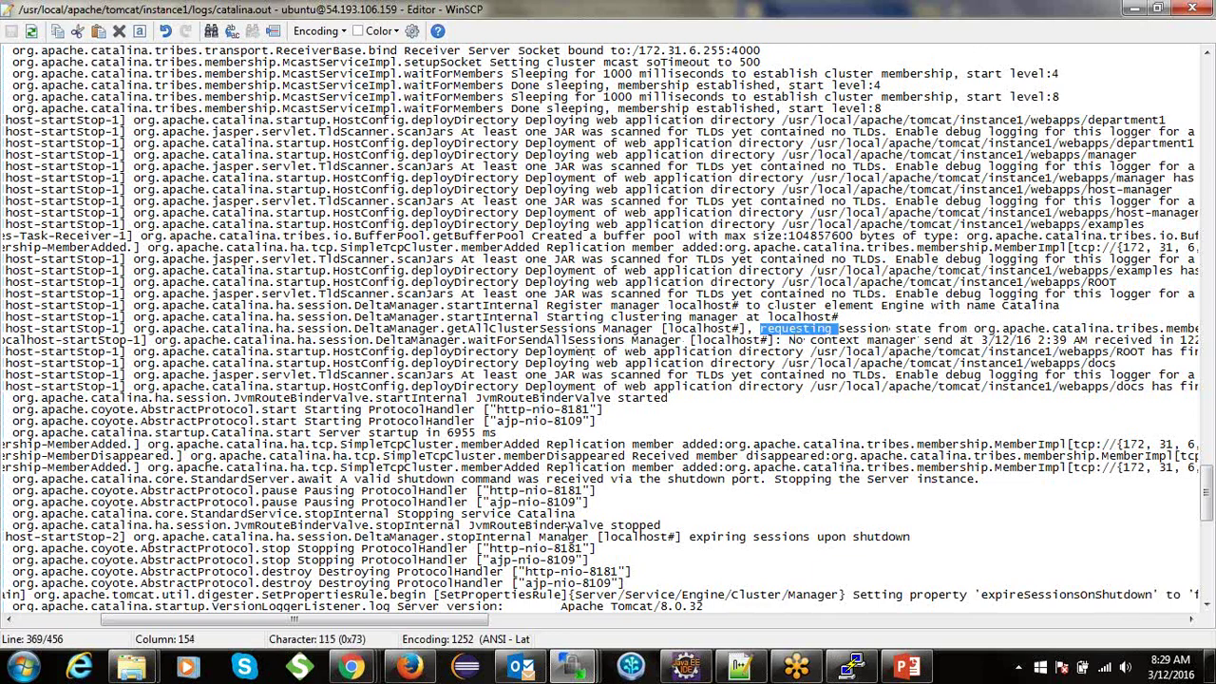
{"action": "left_click_drag", "start_coordinate": [382, 617], "coordinate": [577, 617]}
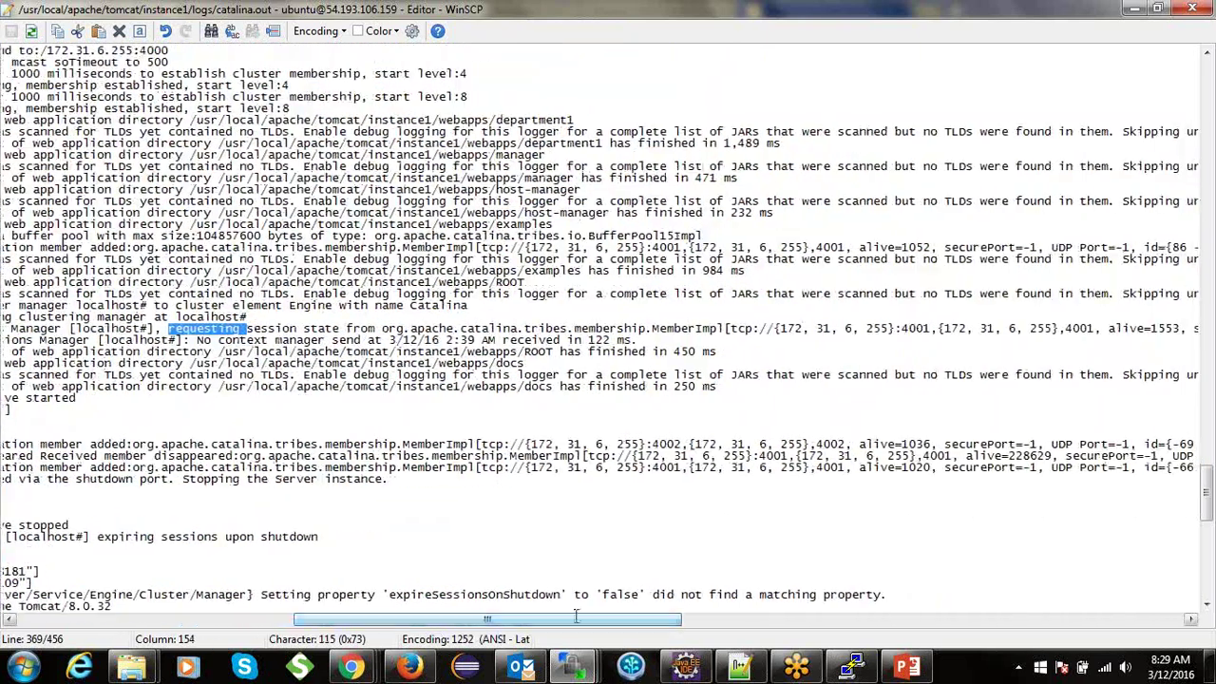
{"action": "double_click", "coordinate": [914, 328]}
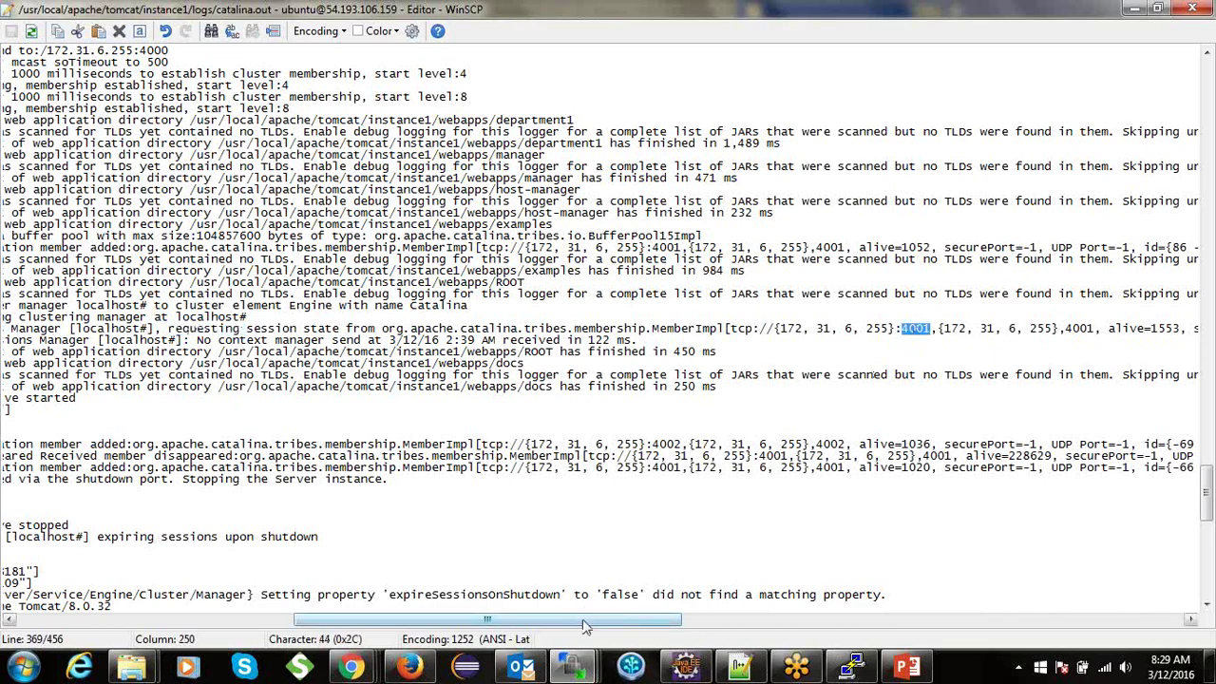
{"action": "left_click_drag", "start_coordinate": [583, 623], "coordinate": [428, 597]}
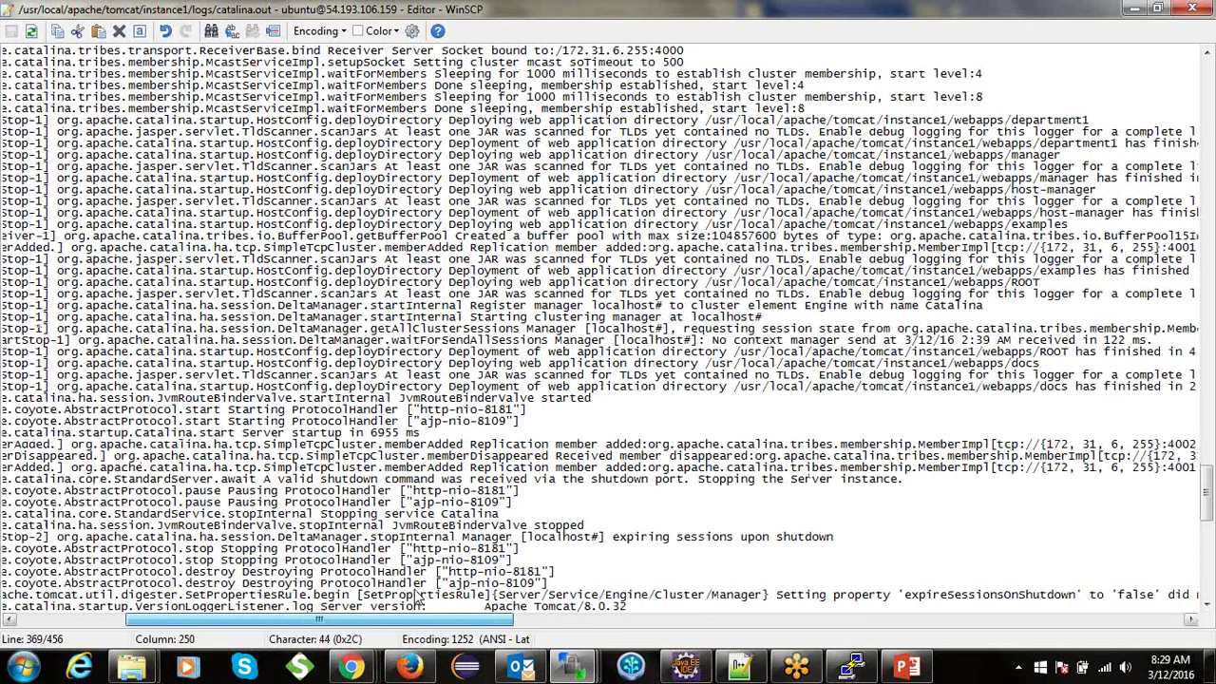
{"action": "scroll", "coordinate": [418, 598], "scroll_direction": "left", "scroll_amount": 1}
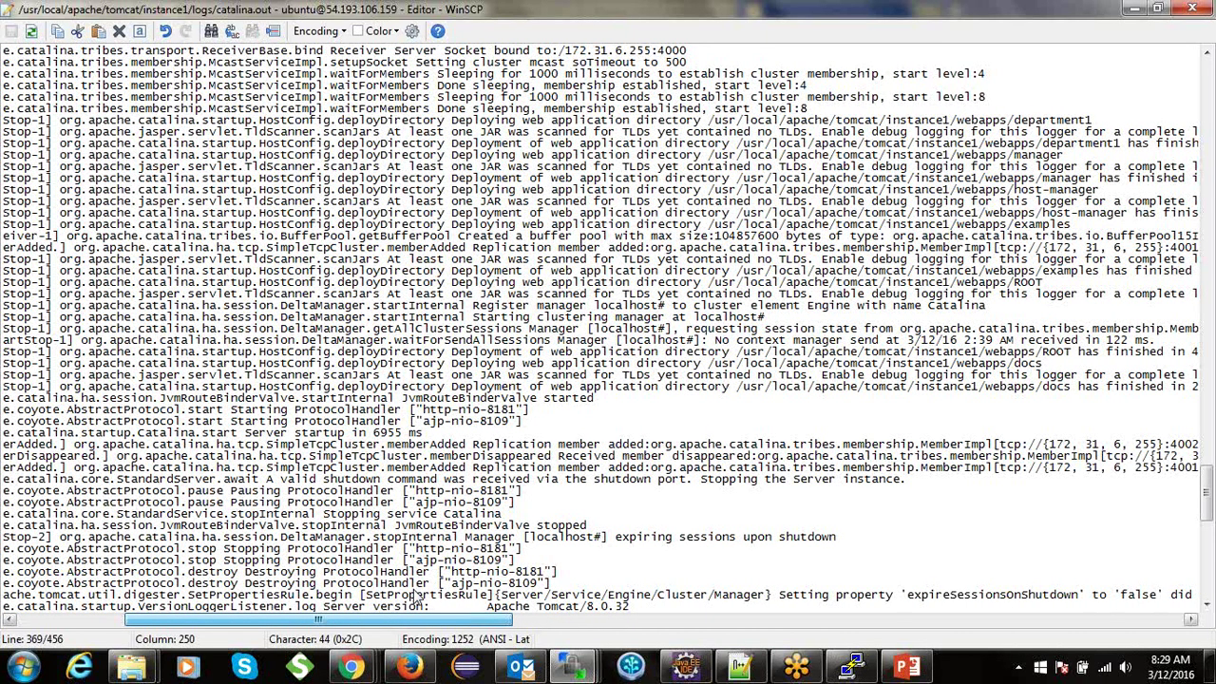
{"action": "scroll", "coordinate": [415, 594], "scroll_direction": "left", "scroll_amount": 1}
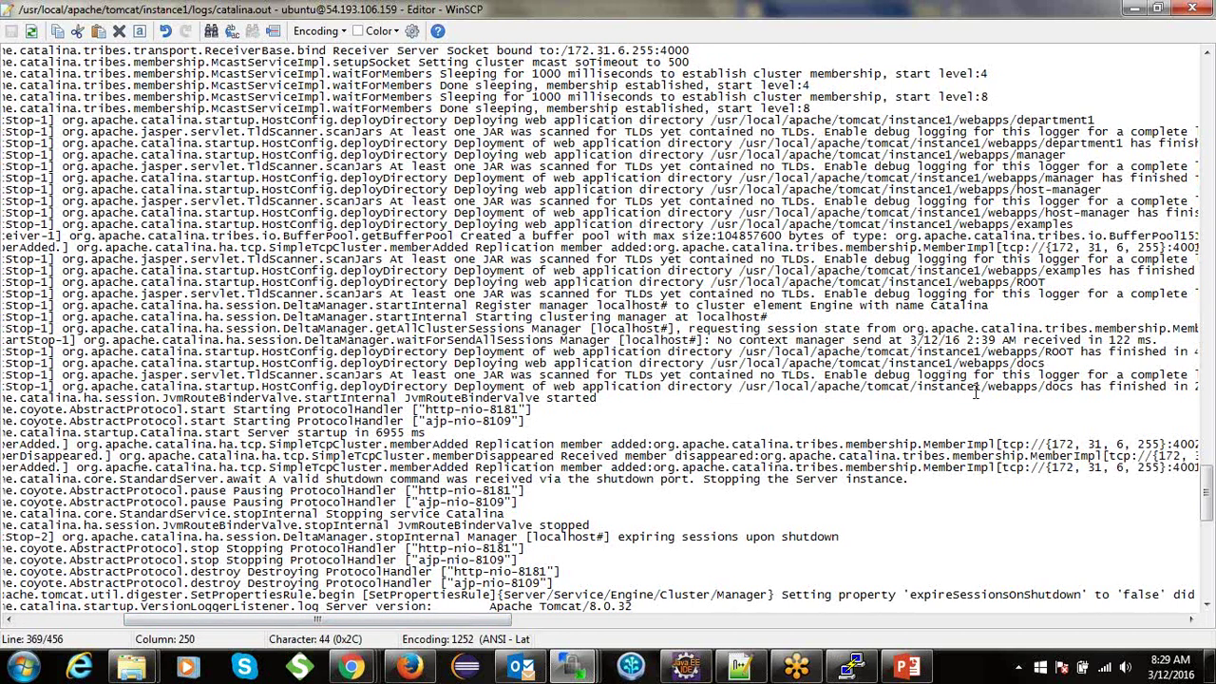
{"action": "left_click_drag", "start_coordinate": [1208, 490], "coordinate": [1208, 532]}
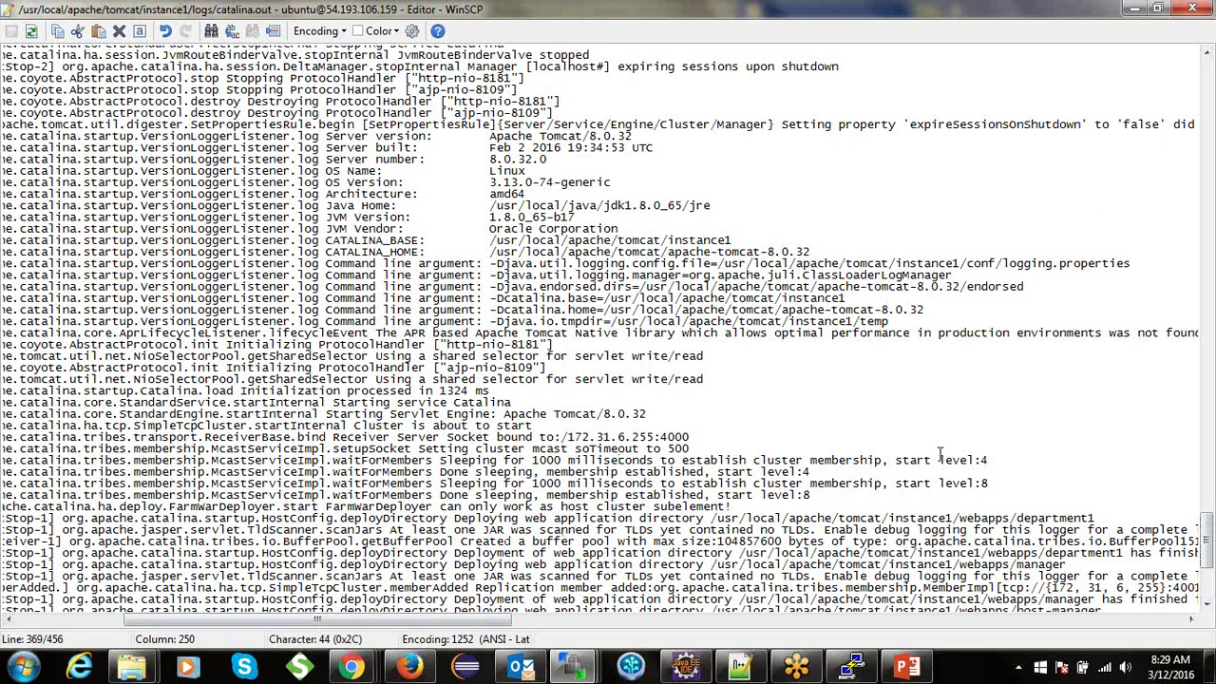
In the Apache Tomcat deck, scroll the thumbnails from slide 60 back to slide 46.
{"action": "left_click", "coordinate": [906, 667]}
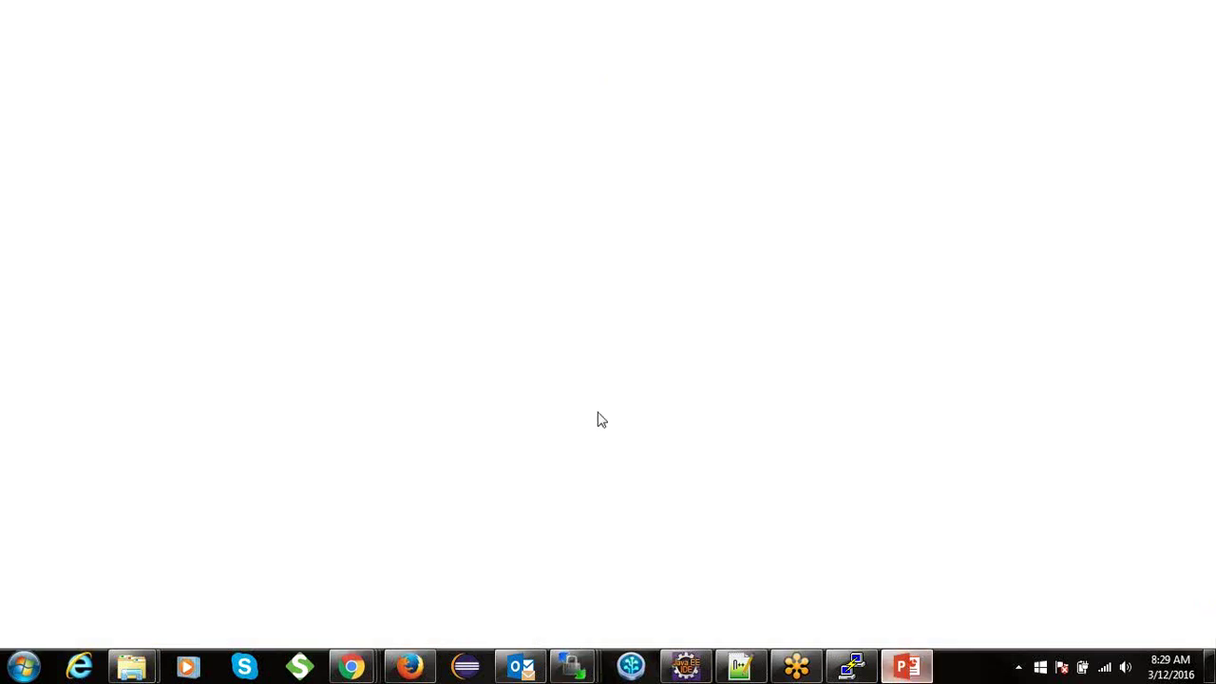
{"action": "scroll", "coordinate": [333, 420], "scroll_direction": "down", "scroll_amount": 1}
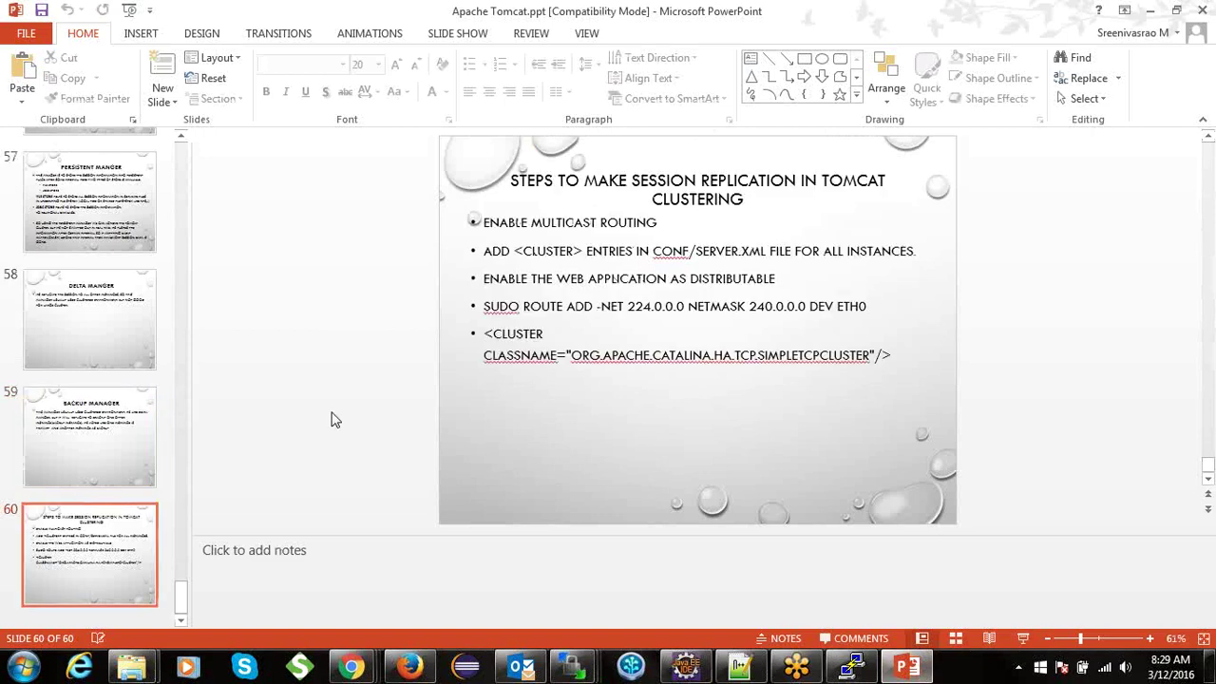
{"action": "scroll", "coordinate": [333, 420], "scroll_direction": "up", "scroll_amount": 2}
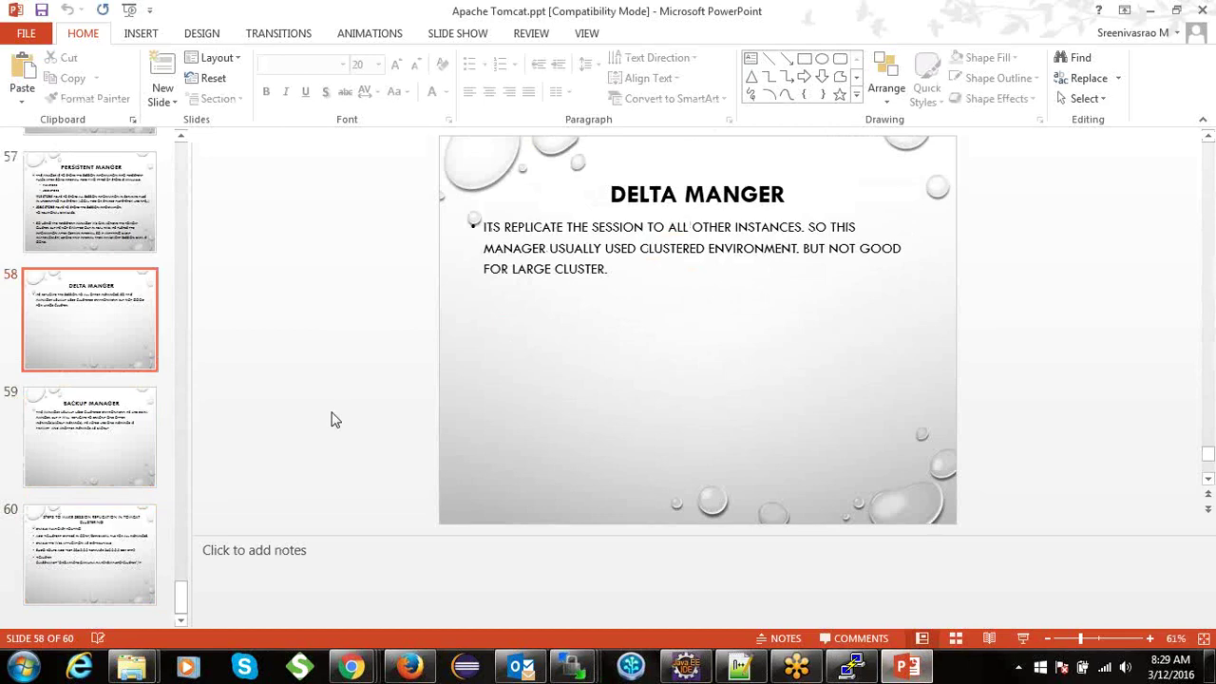
{"action": "scroll", "coordinate": [333, 419], "scroll_direction": "up", "scroll_amount": 4}
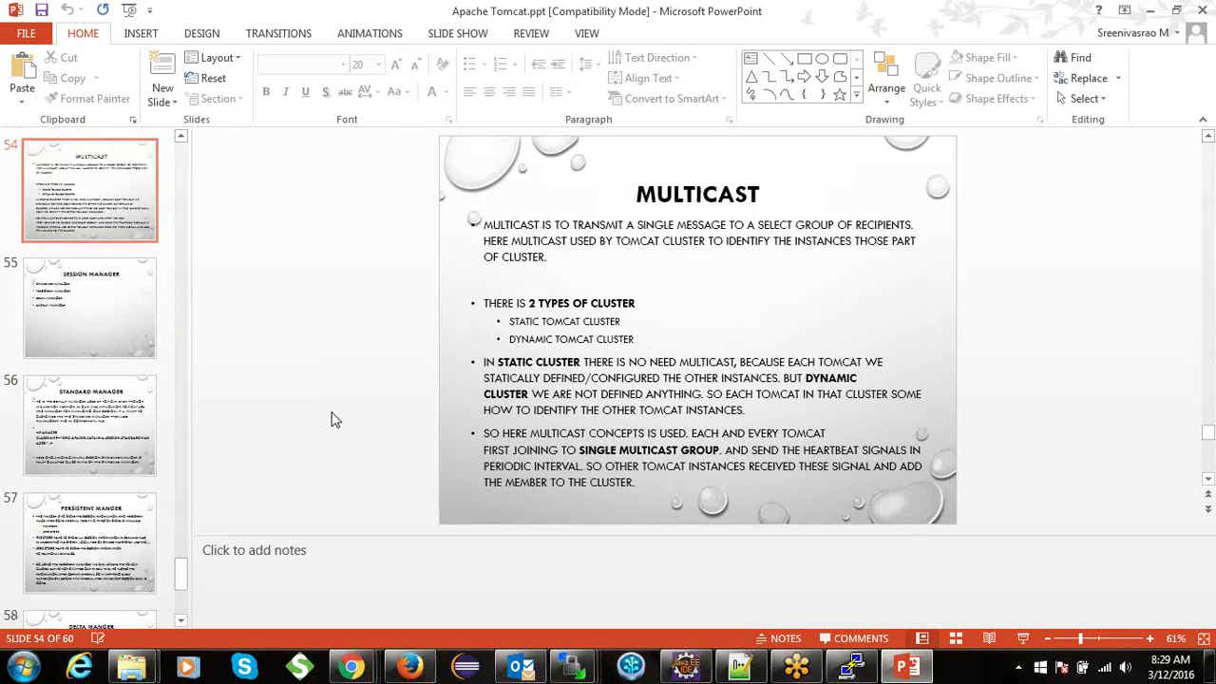
{"action": "scroll", "coordinate": [332, 419], "scroll_direction": "up", "scroll_amount": 5}
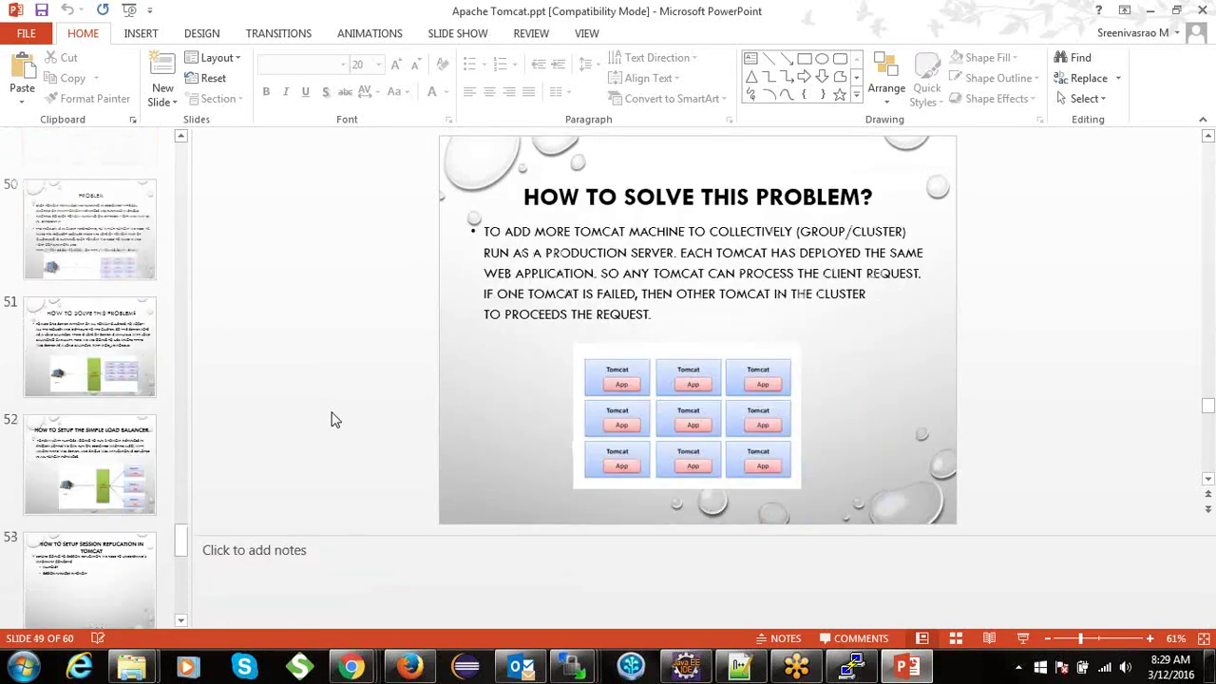
{"action": "scroll", "coordinate": [333, 420], "scroll_direction": "up", "scroll_amount": 3}
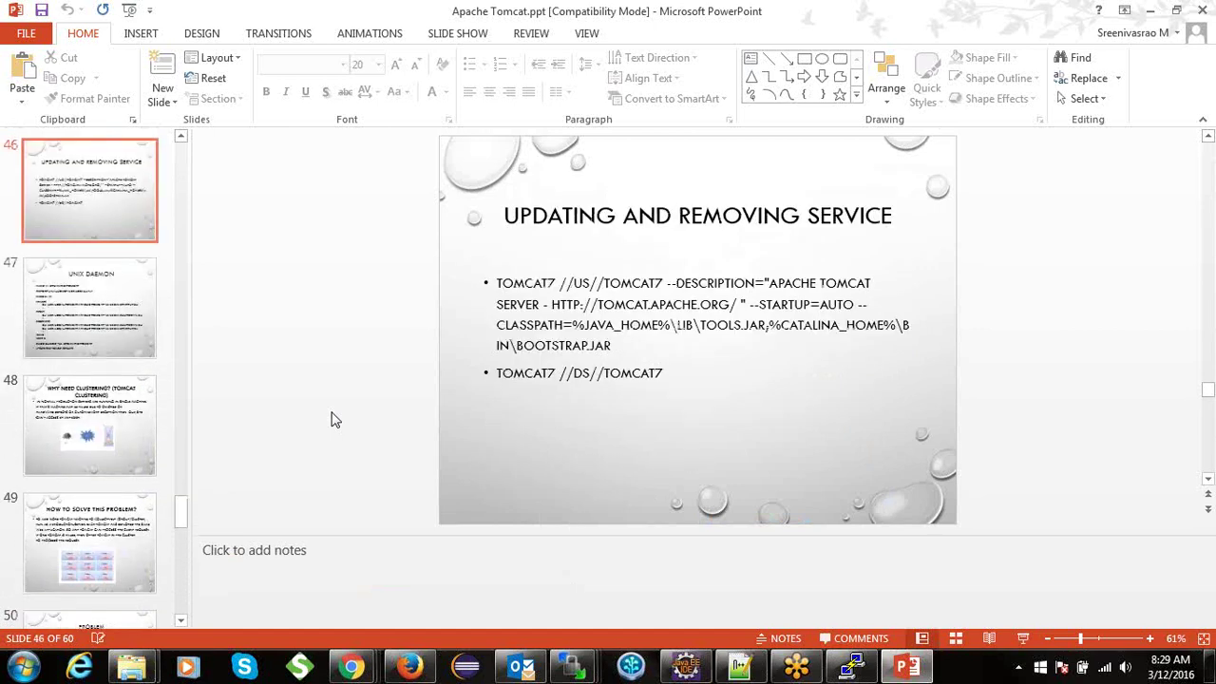
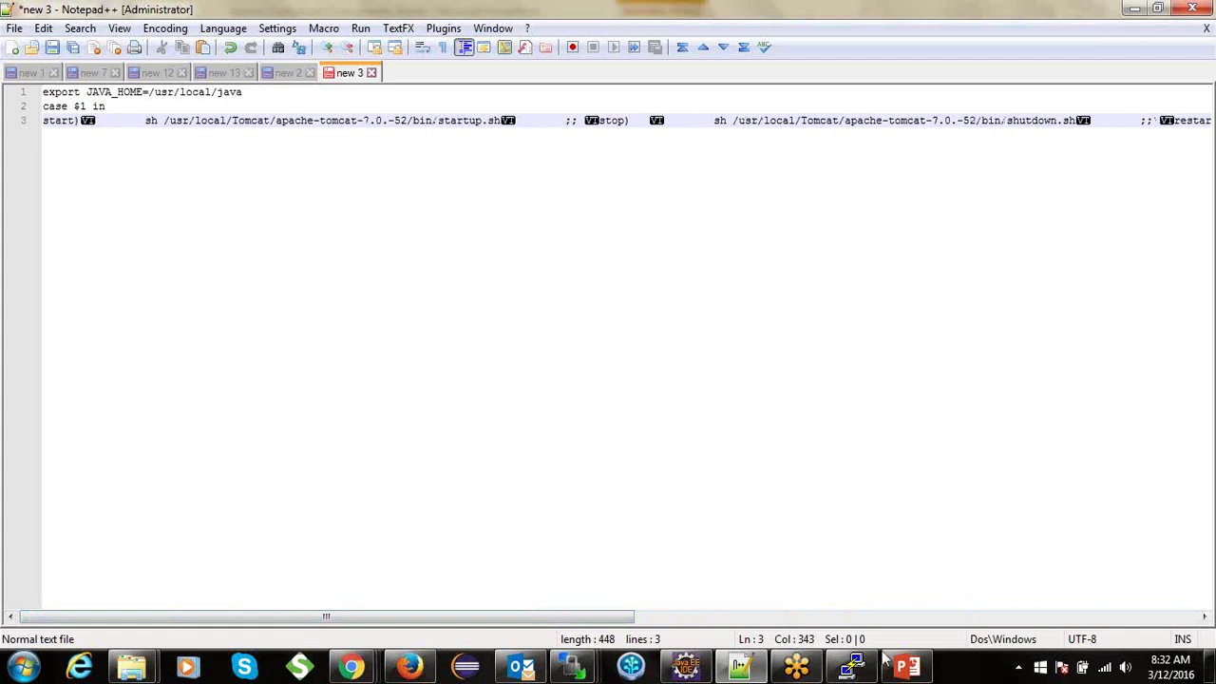
Erase all old text from /etc/init.d/tomcat in nano, then go back to the Notepad++ script.
{"action": "left_click", "coordinate": [854, 666]}
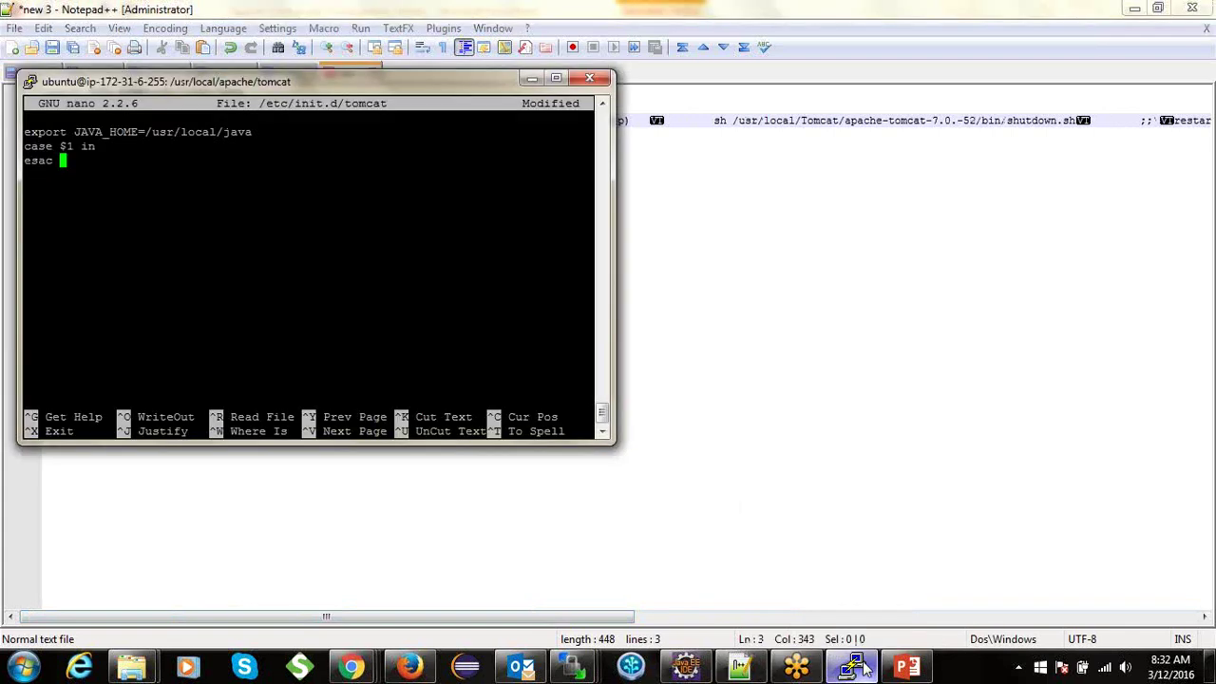
{"action": "key", "text": "BackSpace"}
{"action": "key", "text": "BackSpace"}
{"action": "key", "text": "BackSpace"}
{"action": "key", "text": "BackSpace"}
{"action": "key", "text": "BackSpace"}
{"action": "key", "text": "BackSpace"}
{"action": "key", "text": "BackSpace"}
{"action": "key", "text": "BackSpace"}
{"action": "key", "text": "BackSpace"}
{"action": "key", "text": "BackSpace"}
{"action": "key", "text": "BackSpace"}
{"action": "key", "text": "BackSpace"}
{"action": "key", "text": "BackSpace"}
{"action": "key", "text": "BackSpace"}
{"action": "key", "text": "BackSpace"}
{"action": "key", "text": "BackSpace"}
{"action": "key", "text": "BackSpace"}
{"action": "key", "text": "BackSpace"}
{"action": "key", "text": "BackSpace"}
{"action": "key", "text": "BackSpace"}
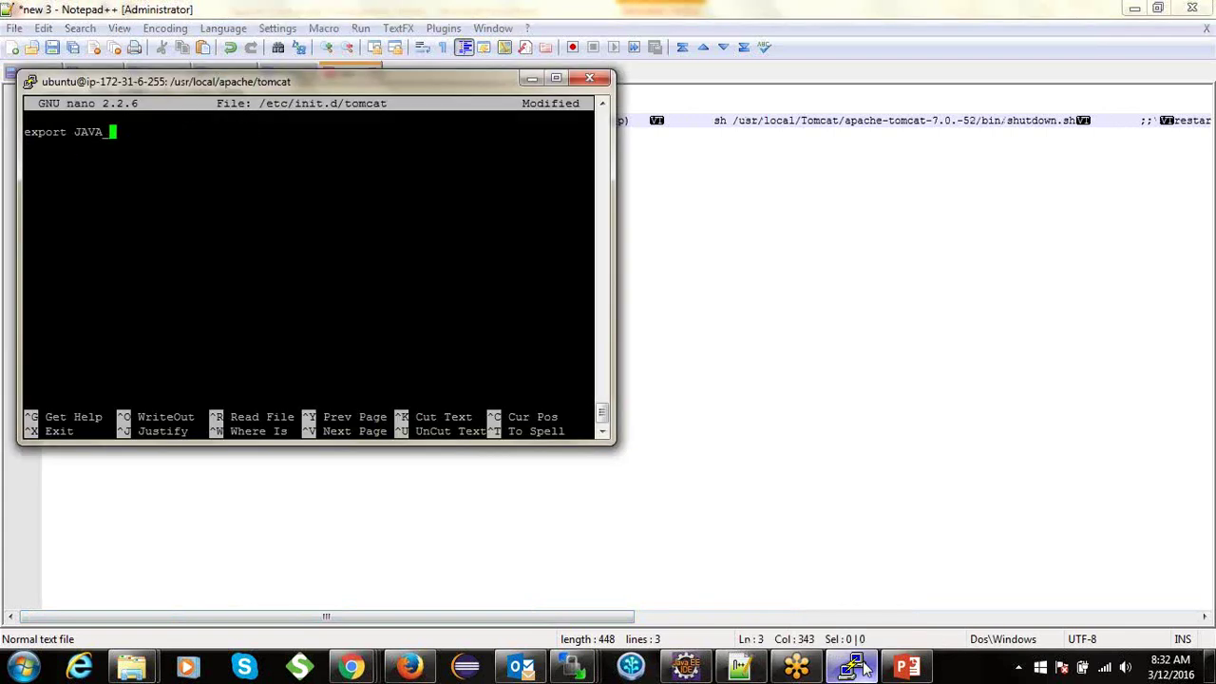
{"action": "key", "text": "BackSpace"}
{"action": "key", "text": "BackSpace"}
{"action": "key", "text": "BackSpace"}
{"action": "key", "text": "BackSpace"}
{"action": "key", "text": "BackSpace"}
{"action": "key", "text": "BackSpace"}
{"action": "key", "text": "BackSpace"}
{"action": "key", "text": "BackSpace"}
{"action": "key", "text": "BackSpace"}
{"action": "key", "text": "BackSpace"}
{"action": "key", "text": "BackSpace"}
{"action": "key", "text": "BackSpace"}
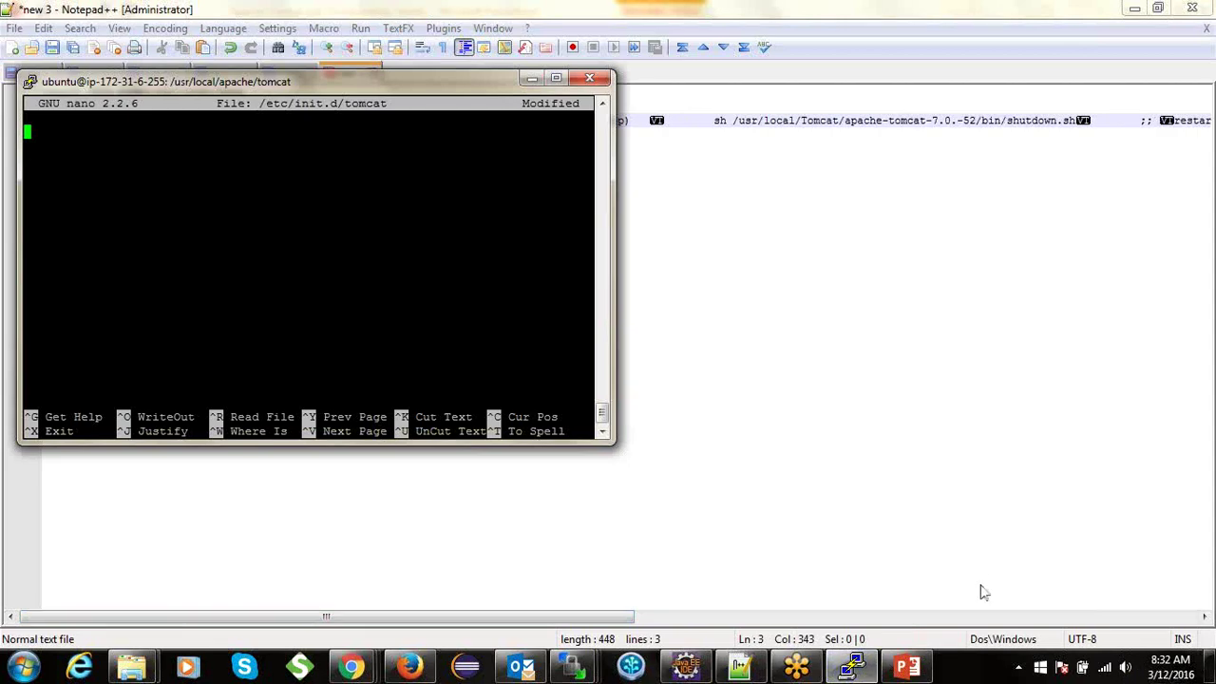
{"action": "left_click", "coordinate": [907, 665]}
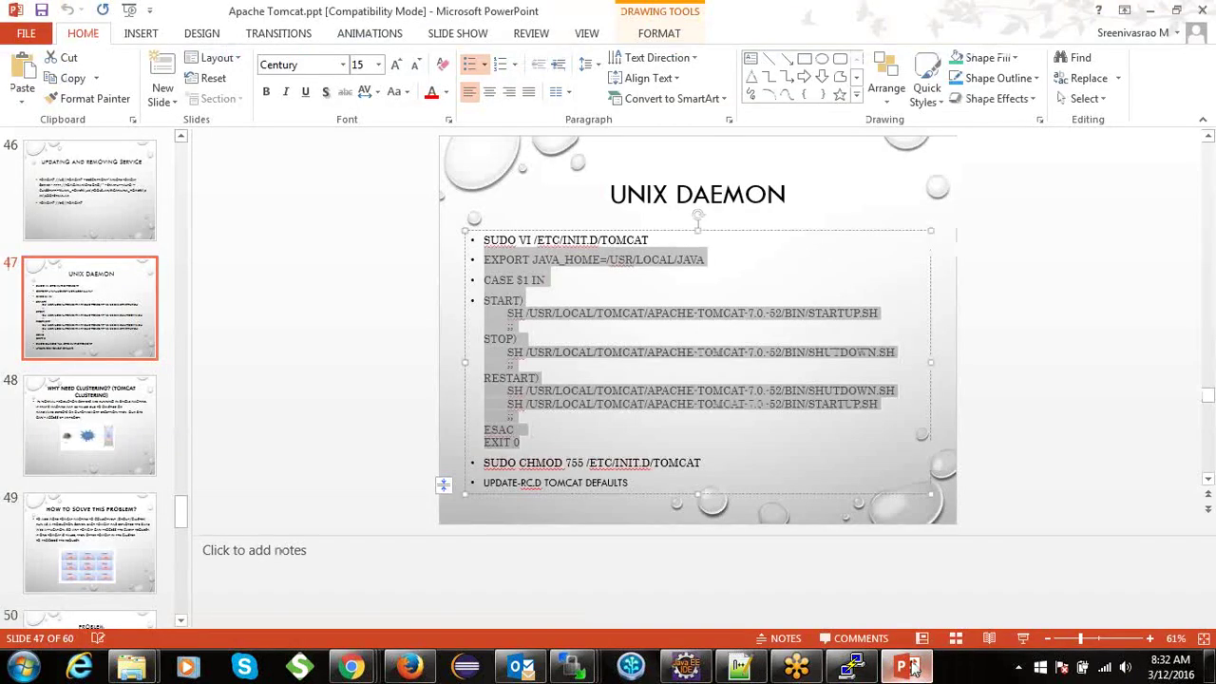
{"action": "left_click", "coordinate": [909, 668]}
{"action": "left_click", "coordinate": [744, 420]}
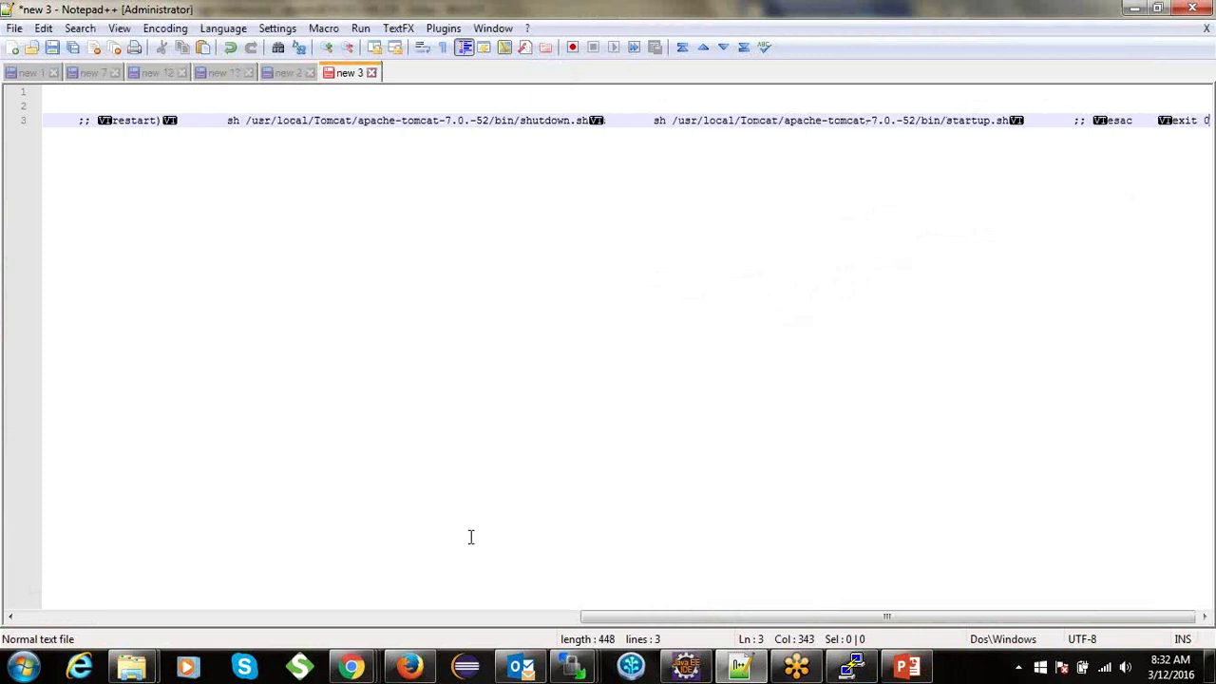
Replace the VT marks after start) and after startup.sh with line breaks.
{"action": "left_click_drag", "start_coordinate": [427, 616], "coordinate": [225, 622]}
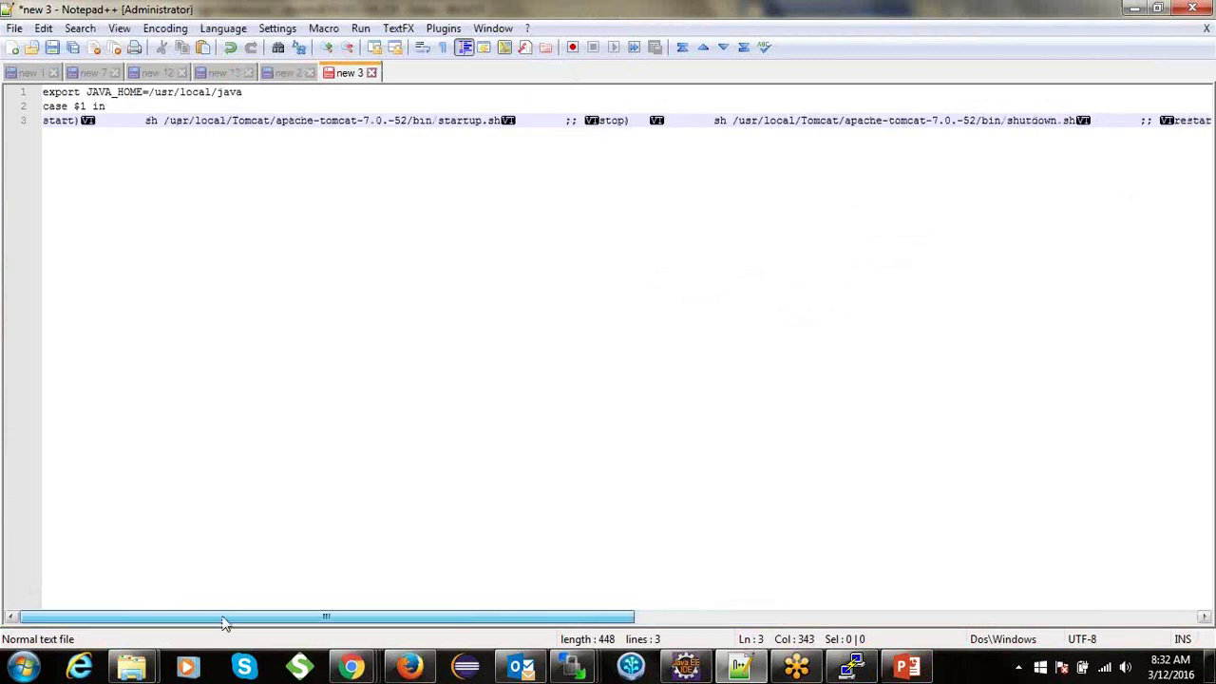
{"action": "left_click", "coordinate": [103, 120]}
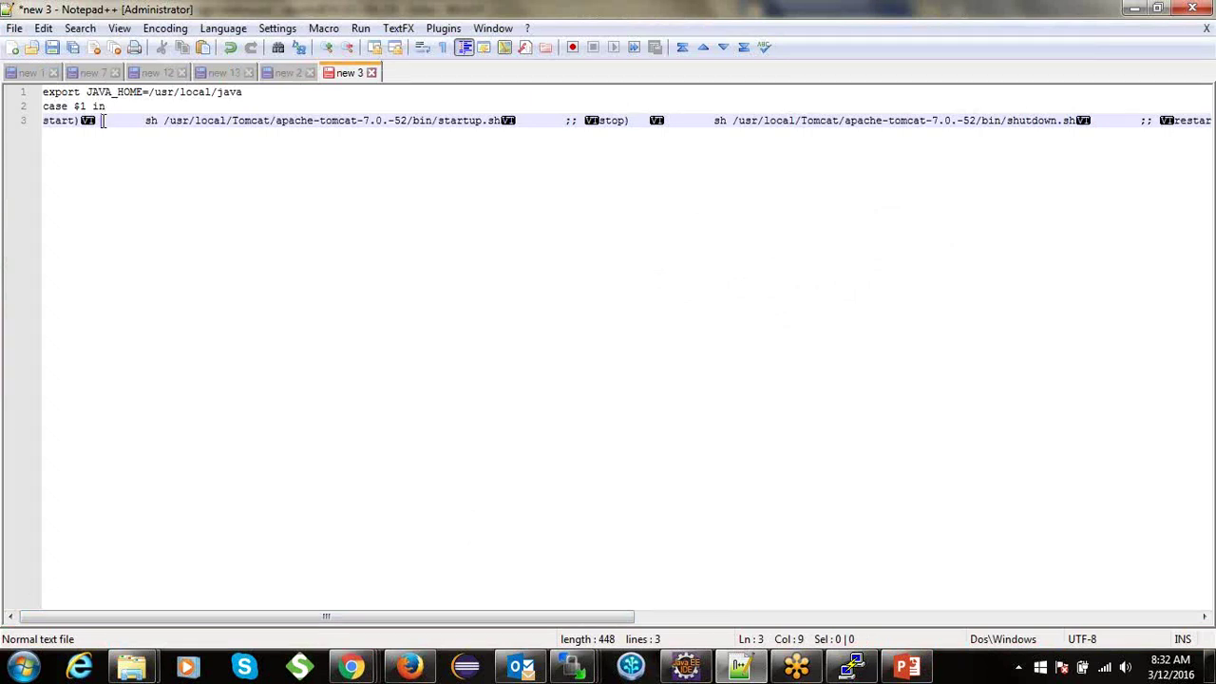
{"action": "key", "text": "BackSpace"}
{"action": "key", "text": "BackSpace"}
{"action": "key", "text": "BackSpace"}
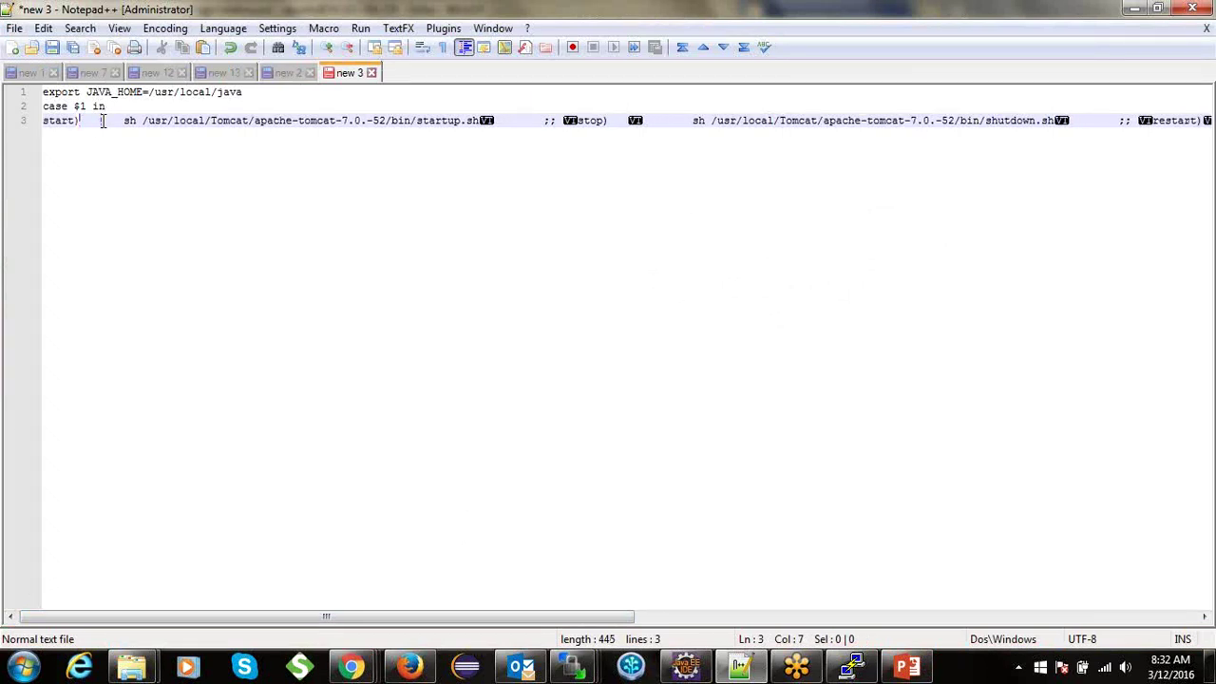
{"action": "key", "text": "Return"}
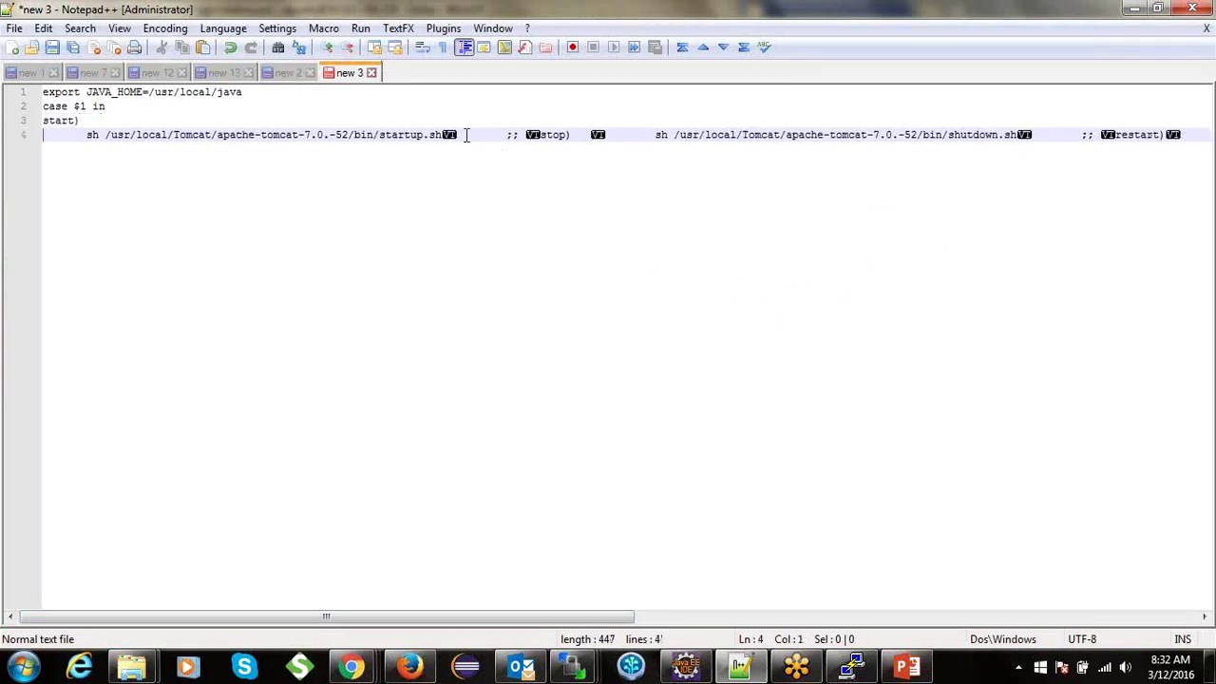
{"action": "right_click", "coordinate": [464, 135]}
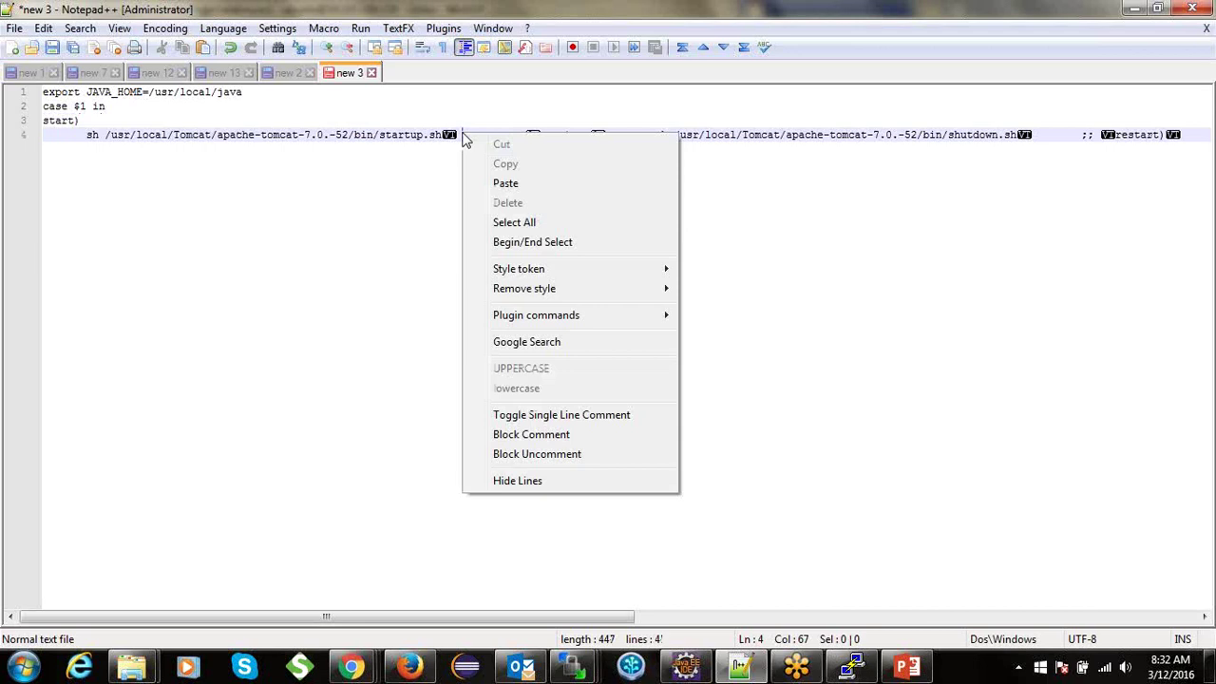
{"action": "key", "text": "Escape"}
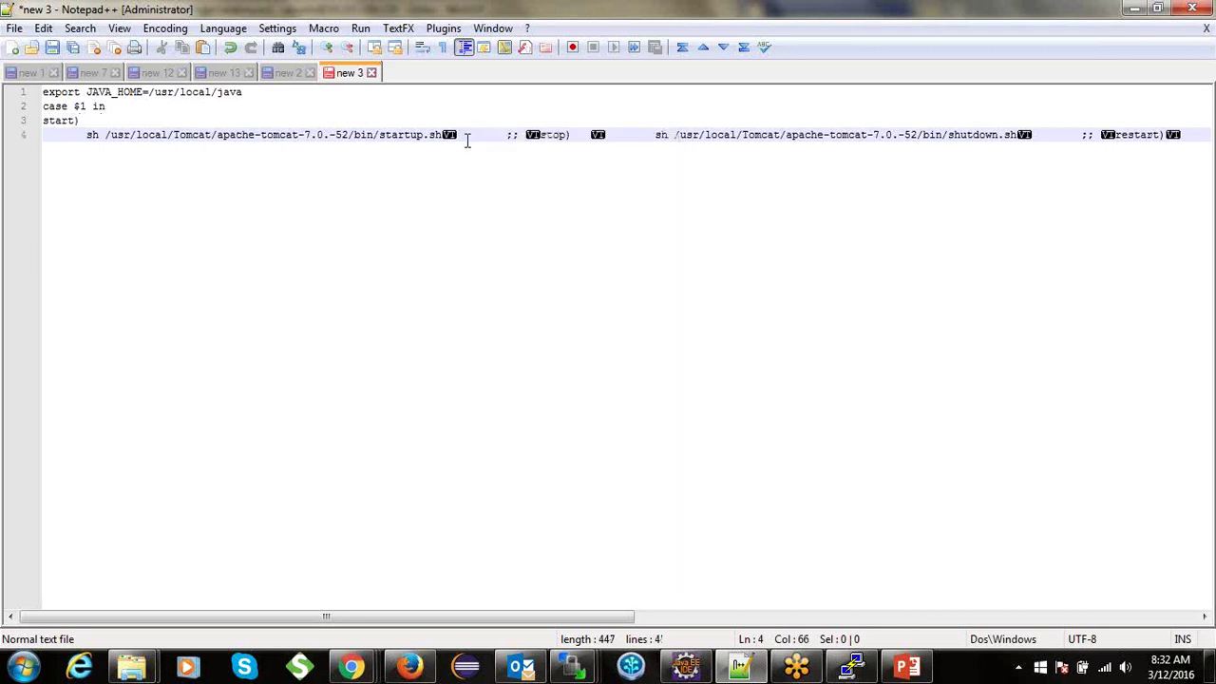
{"action": "key", "text": "BackSpace"}
{"action": "key", "text": "BackSpace"}
{"action": "key", "text": "Return"}
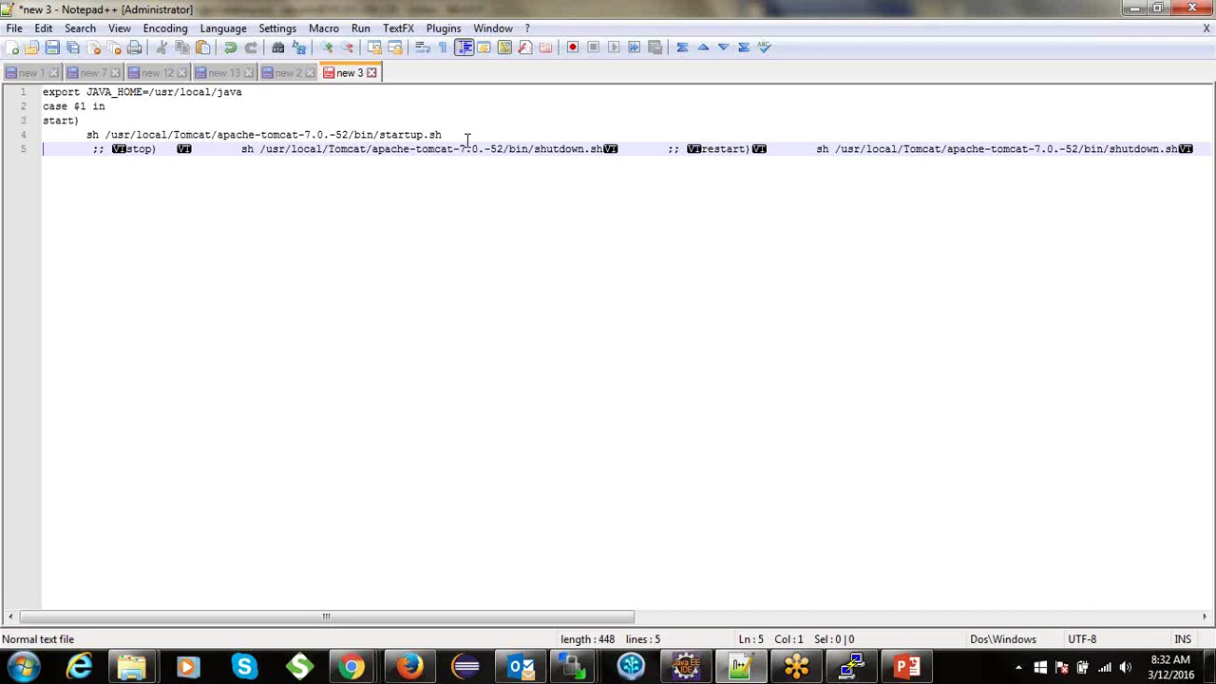
{"action": "left_click", "coordinate": [907, 667]}
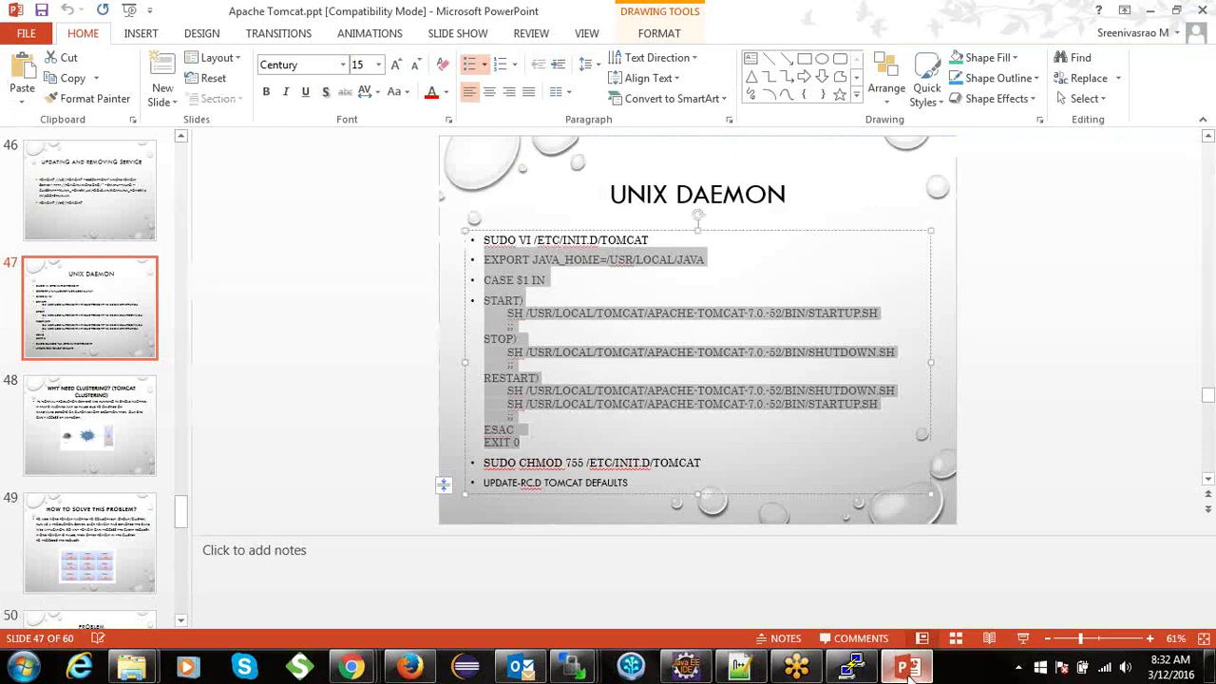
{"action": "left_click", "coordinate": [907, 668]}
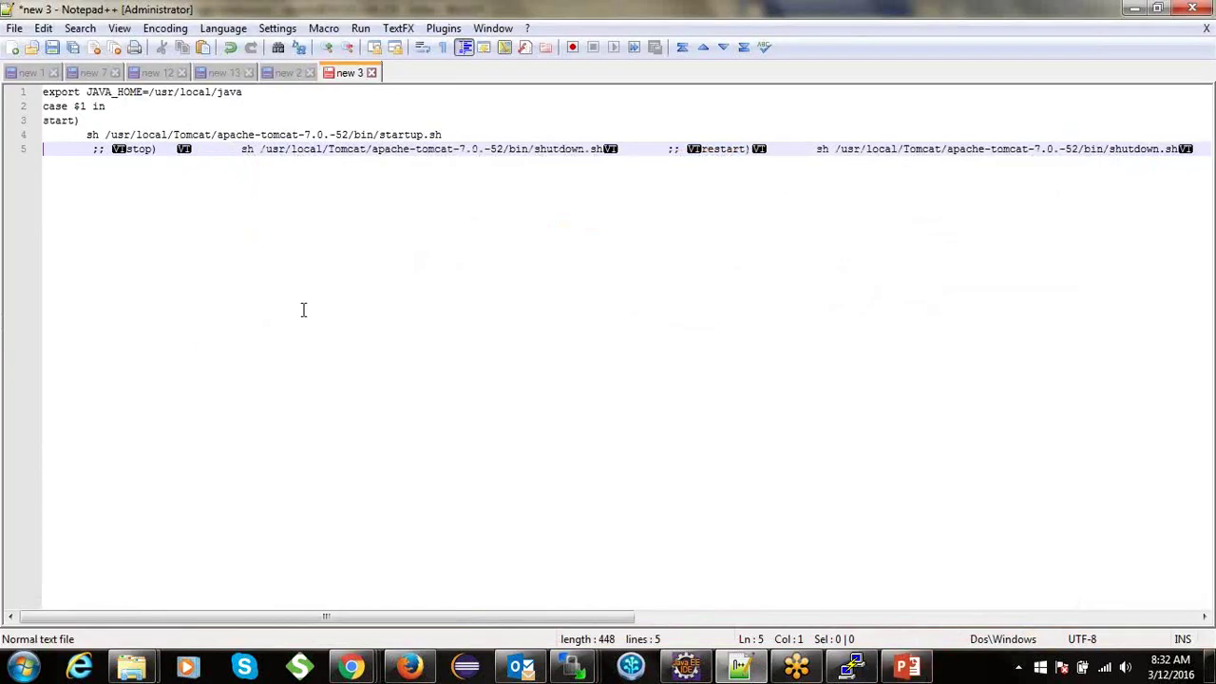
Put stop) and its shutdown.sh command on separate lines, breaking after shutdown.sh.
{"action": "left_click", "coordinate": [129, 150]}
{"action": "key", "text": "BackSpace"}
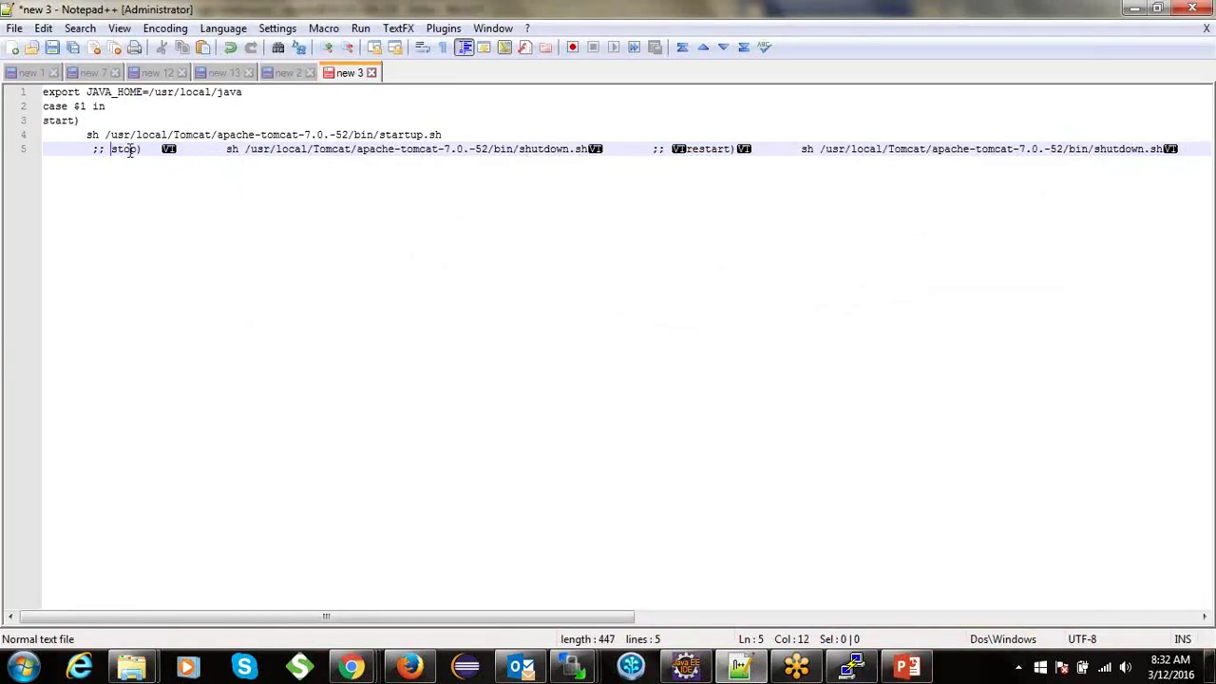
{"action": "key", "text": "Return"}
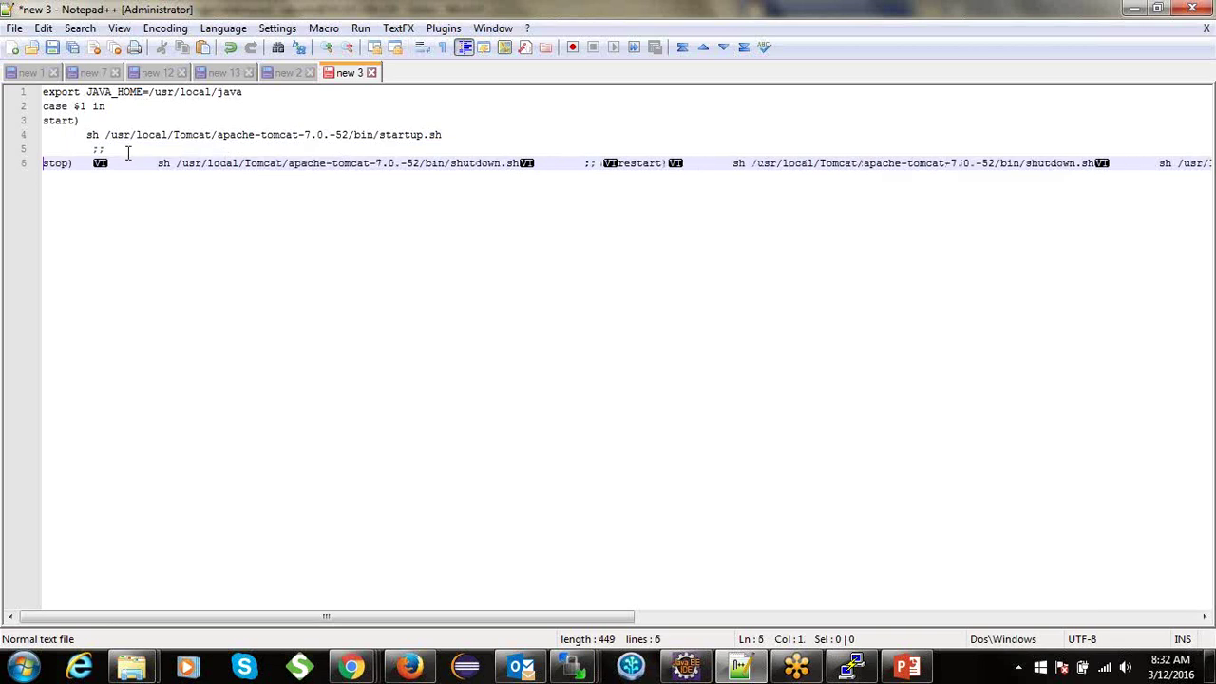
{"action": "left_click", "coordinate": [110, 164]}
{"action": "key", "text": "BackSpace"}
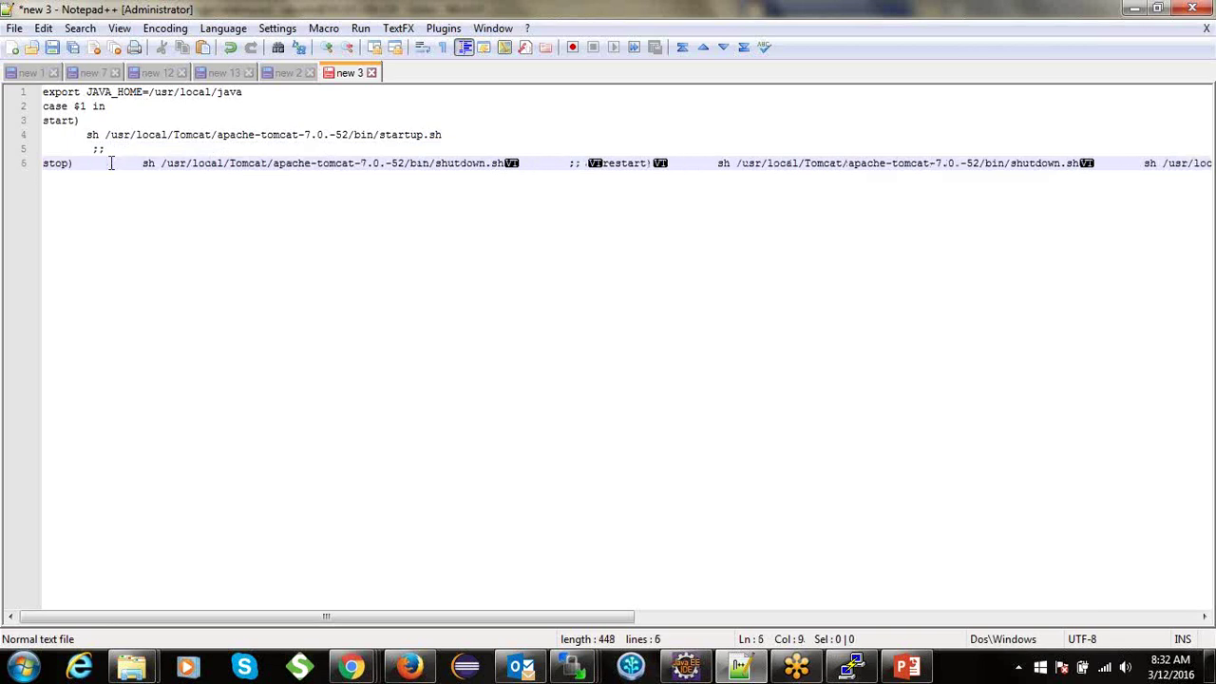
{"action": "key", "text": "BackSpace"}
{"action": "key", "text": "BackSpace"}
{"action": "key", "text": "BackSpace"}
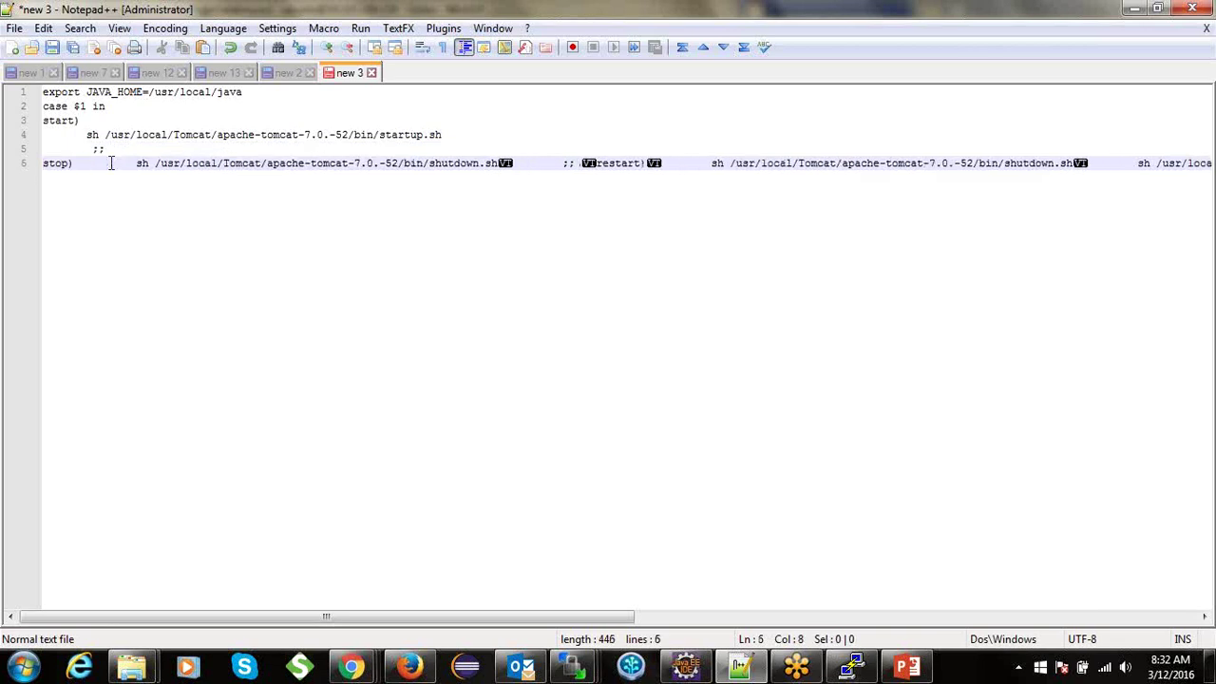
{"action": "key", "text": "Return"}
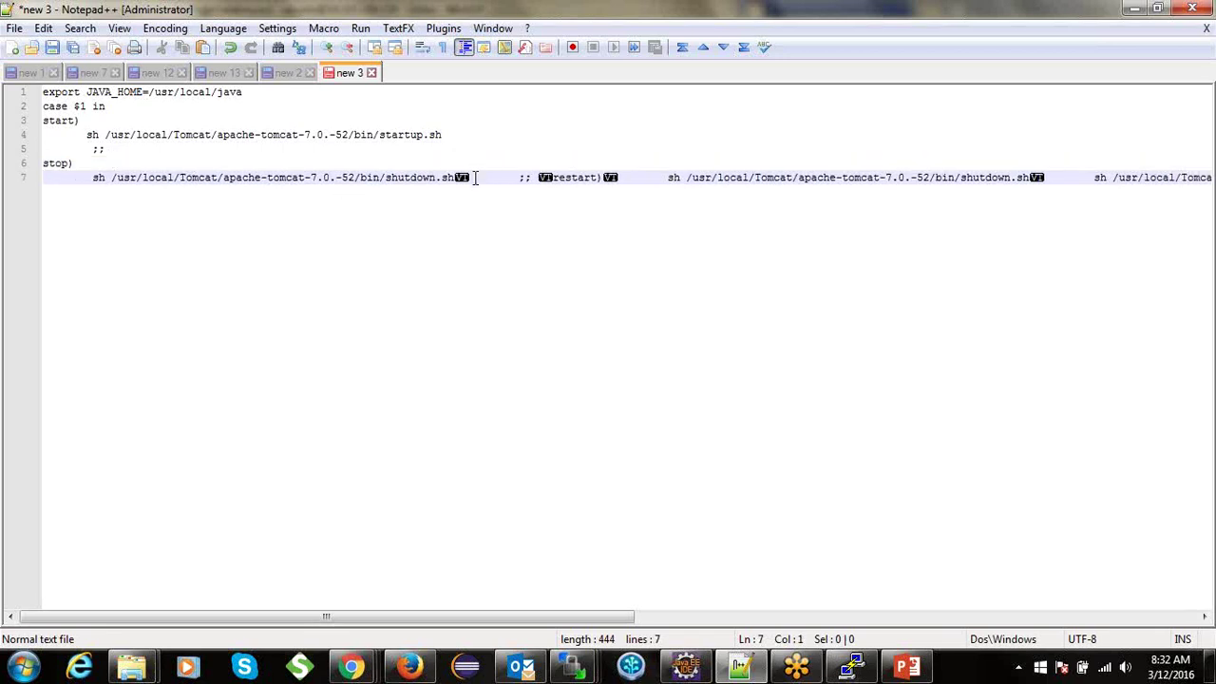
{"action": "left_click", "coordinate": [473, 178]}
{"action": "key", "text": "BackSpace"}
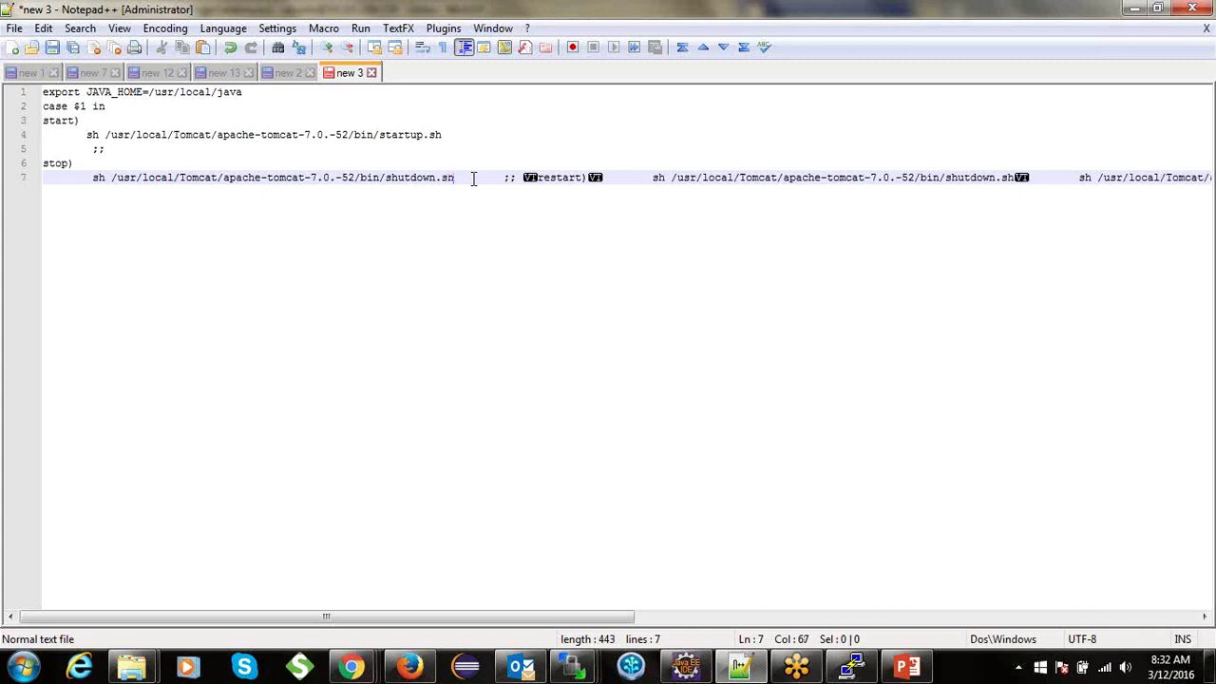
{"action": "key", "text": "Return"}
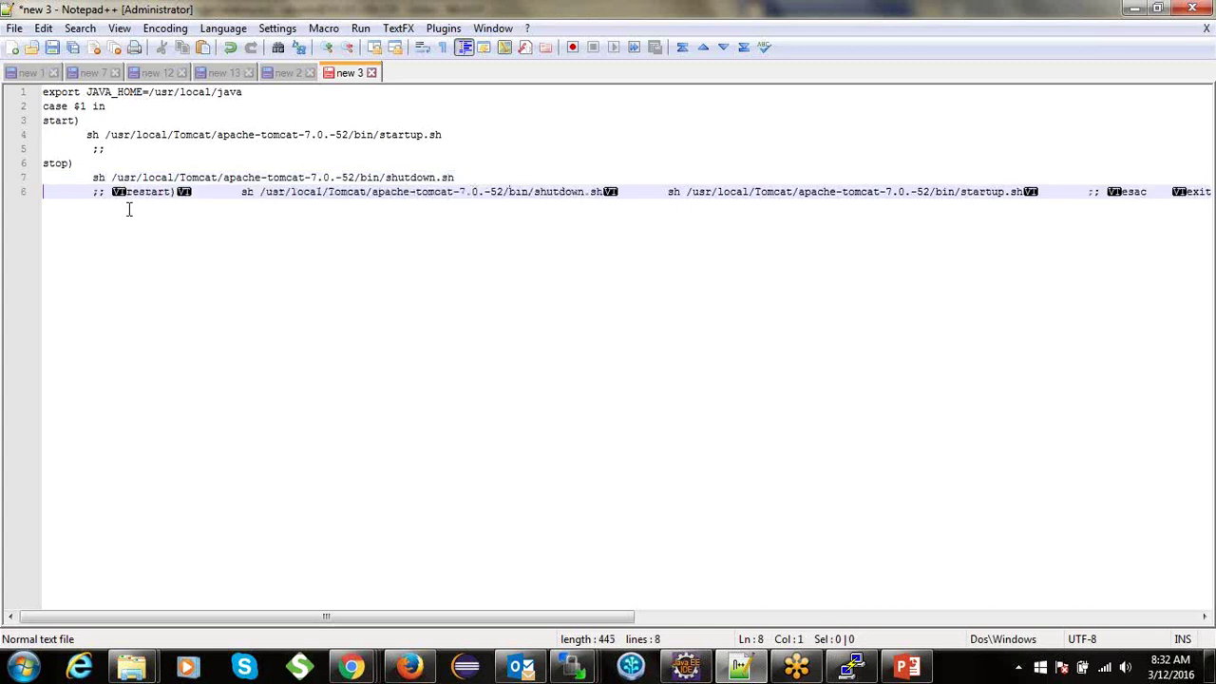
Split the restart) entry so restart), shutdown.sh and startup.sh each sit on their own line.
{"action": "left_click", "coordinate": [123, 189]}
{"action": "key", "text": "BackSpace"}
{"action": "key", "text": "Return"}
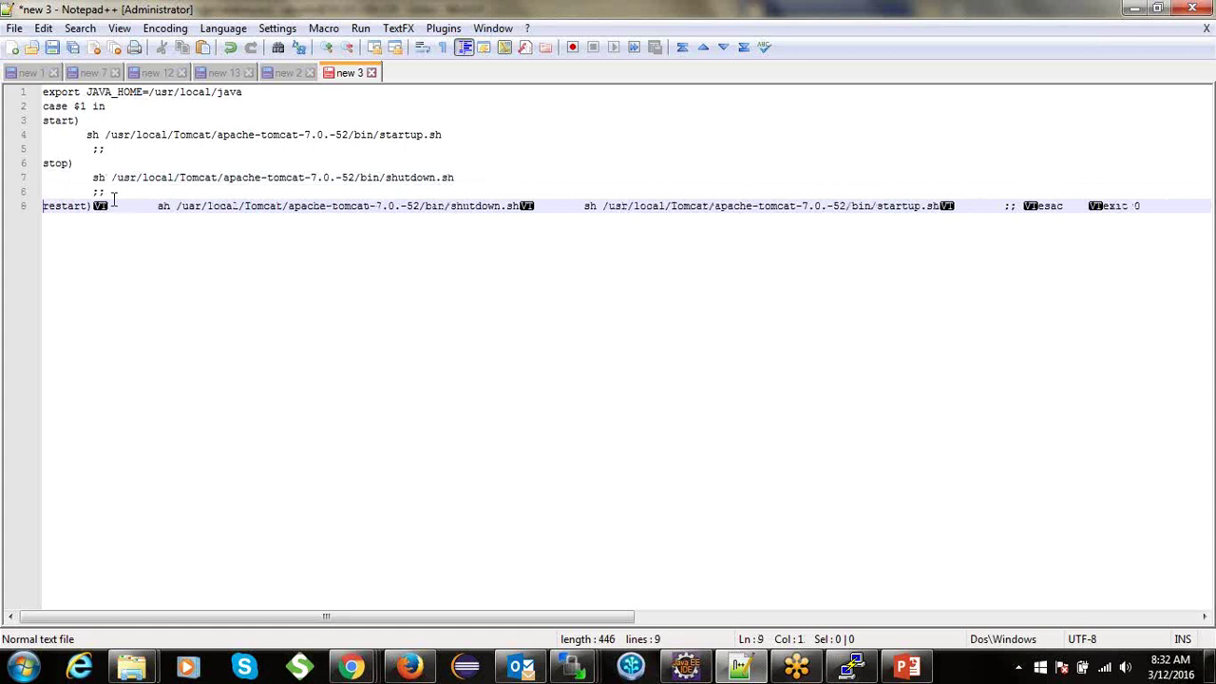
{"action": "left_click", "coordinate": [108, 207]}
{"action": "key", "text": "BackSpace"}
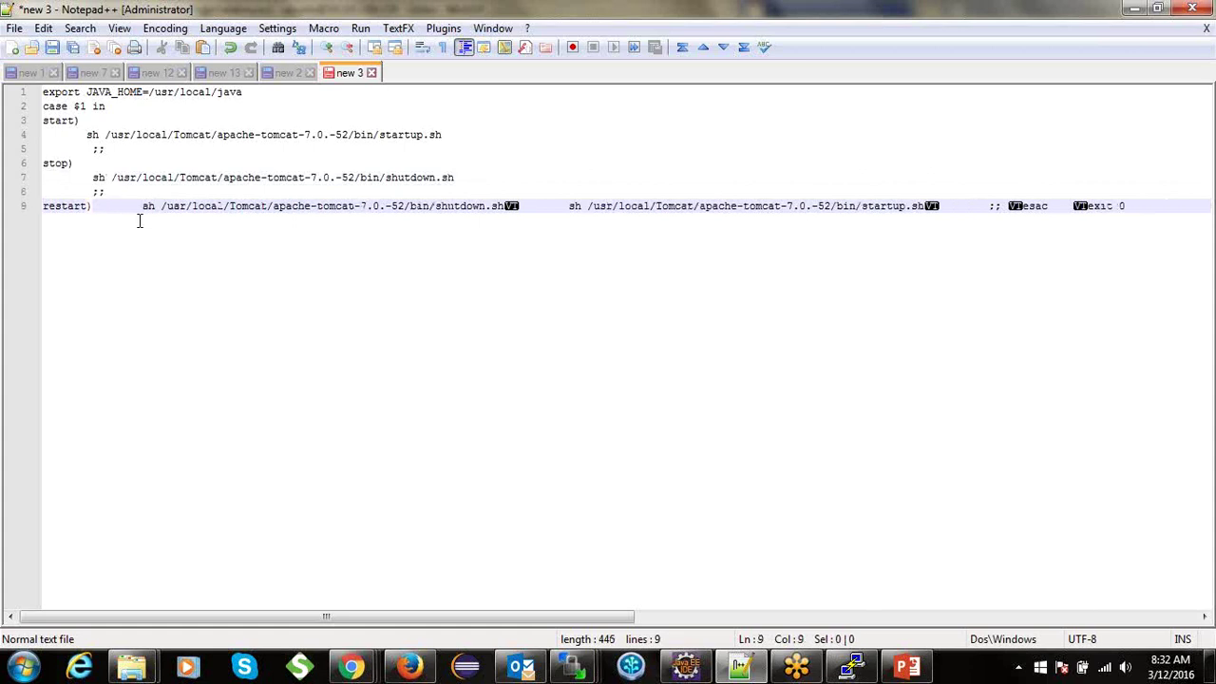
{"action": "key", "text": "Return"}
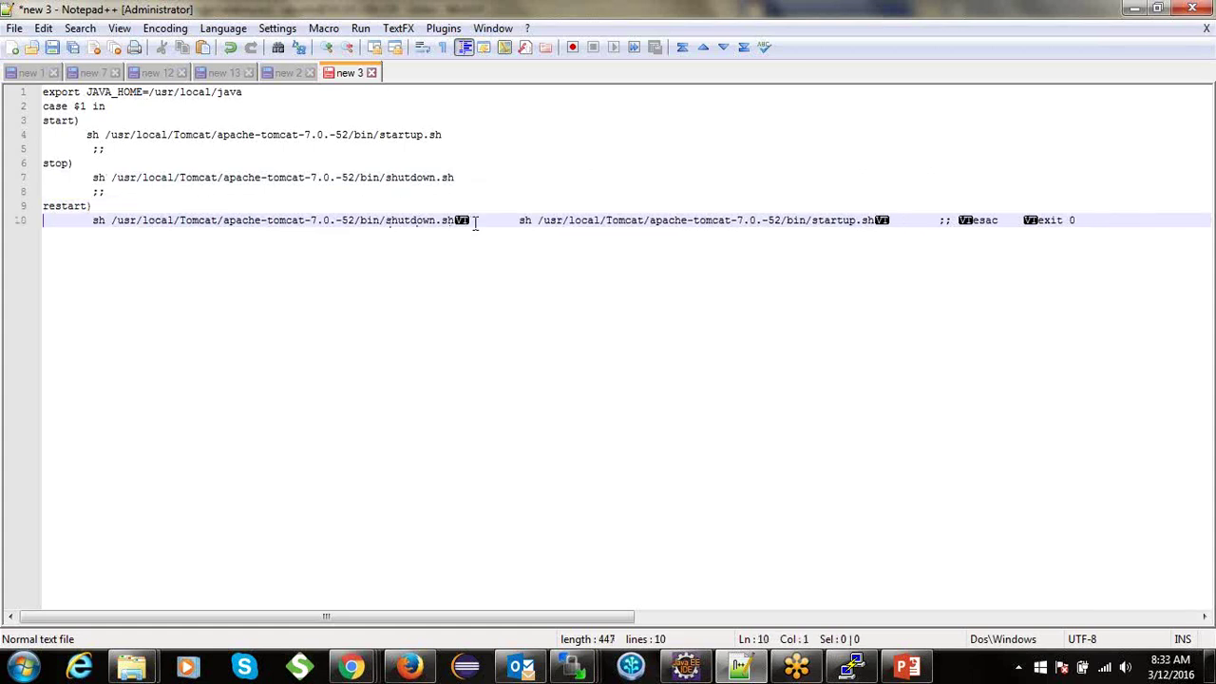
{"action": "left_click", "coordinate": [474, 220]}
{"action": "key", "text": "BackSpace"}
{"action": "key", "text": "BackSpace"}
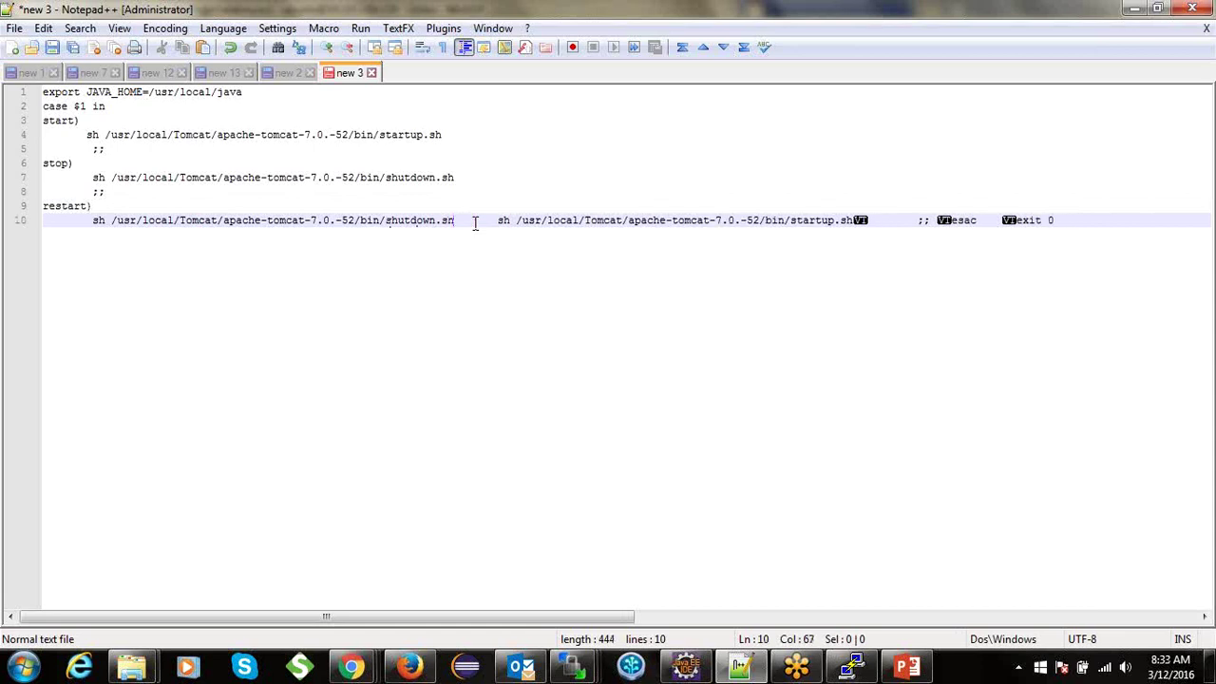
{"action": "key", "text": "Return"}
{"action": "left_click", "coordinate": [460, 233]}
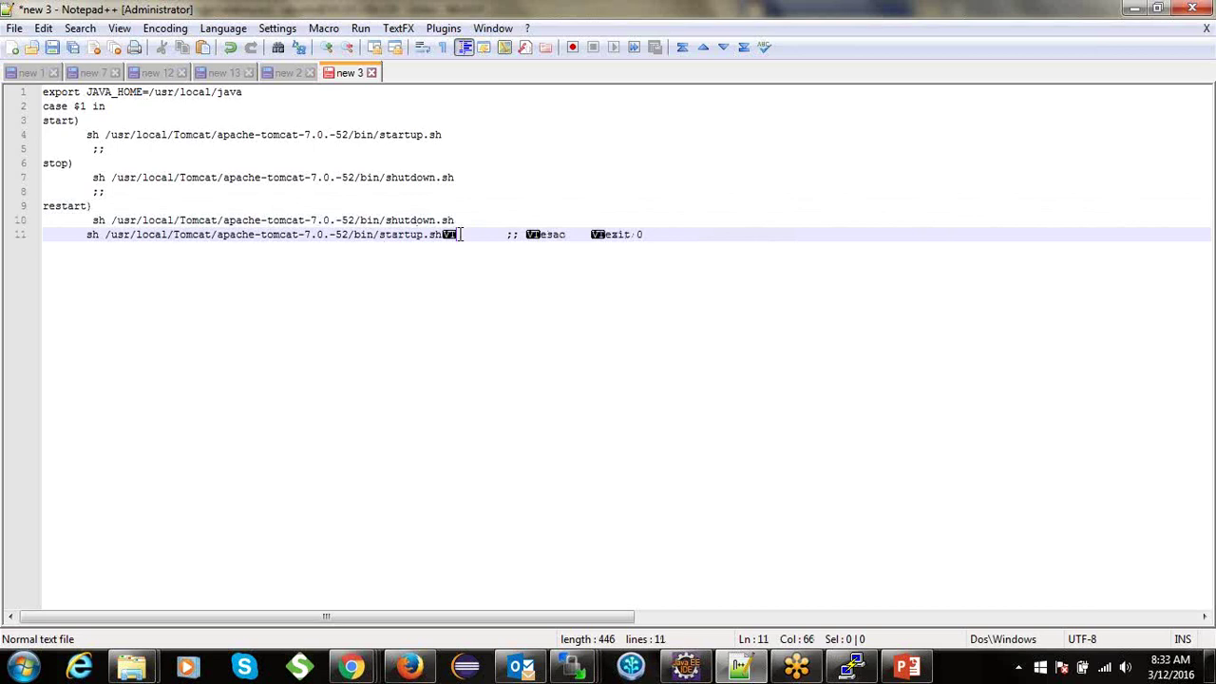
{"action": "key", "text": "BackSpace"}
{"action": "key", "text": "Return"}
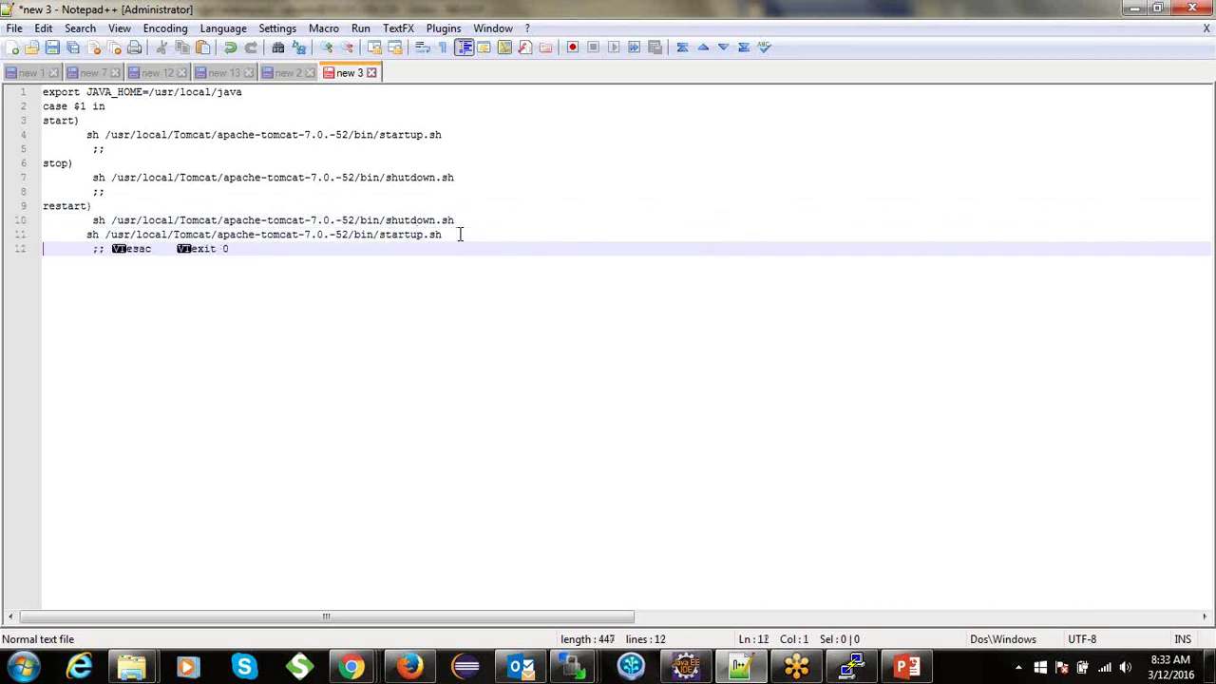
Put esac and exit 0 on their own lines by removing the stray control characters.
{"action": "left_click", "coordinate": [127, 247]}
{"action": "key", "text": "BackSpace"}
{"action": "key", "text": "Return"}
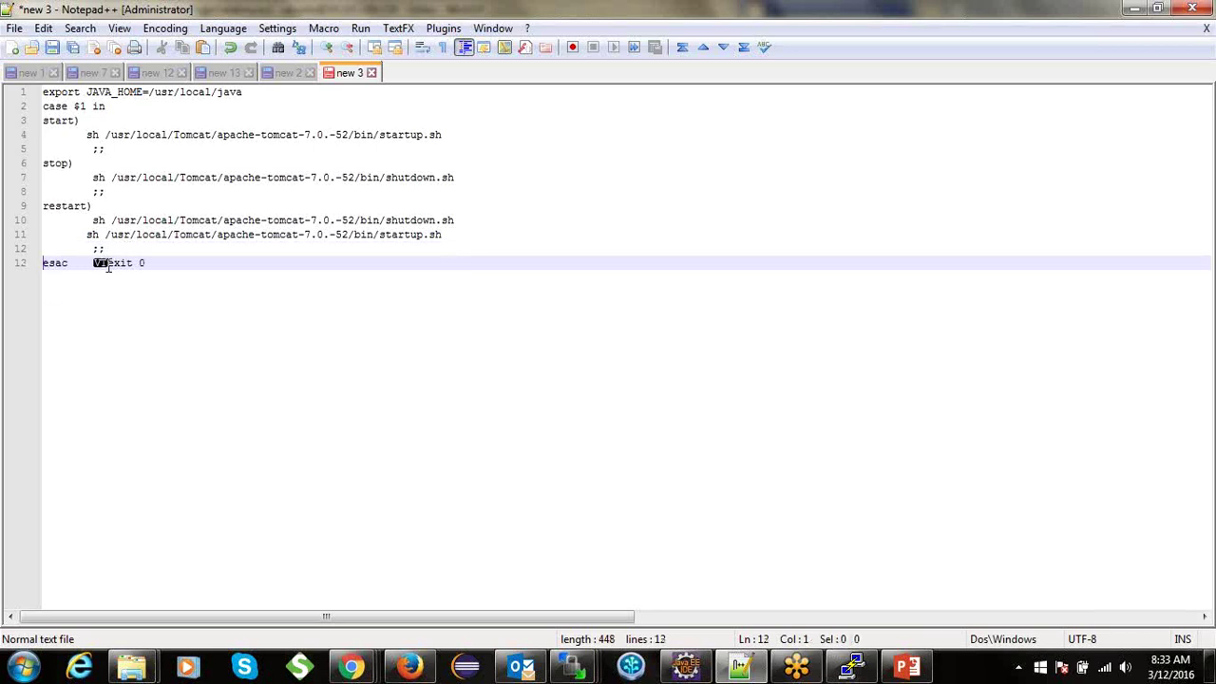
{"action": "left_click", "coordinate": [108, 264]}
{"action": "key", "text": "BackSpace"}
{"action": "key", "text": "Return"}
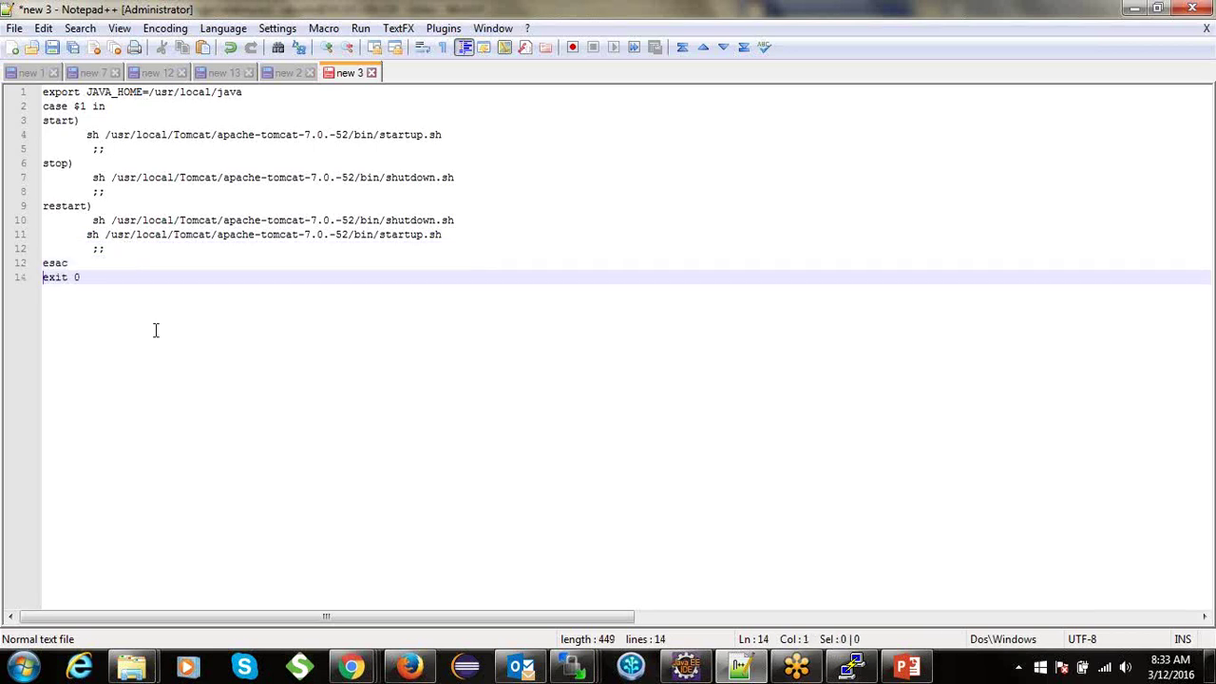
Copy the whole reformatted script and paste it into the nano /etc/init.d/tomcat file.
{"action": "left_click_drag", "start_coordinate": [81, 278], "coordinate": [34, 97]}
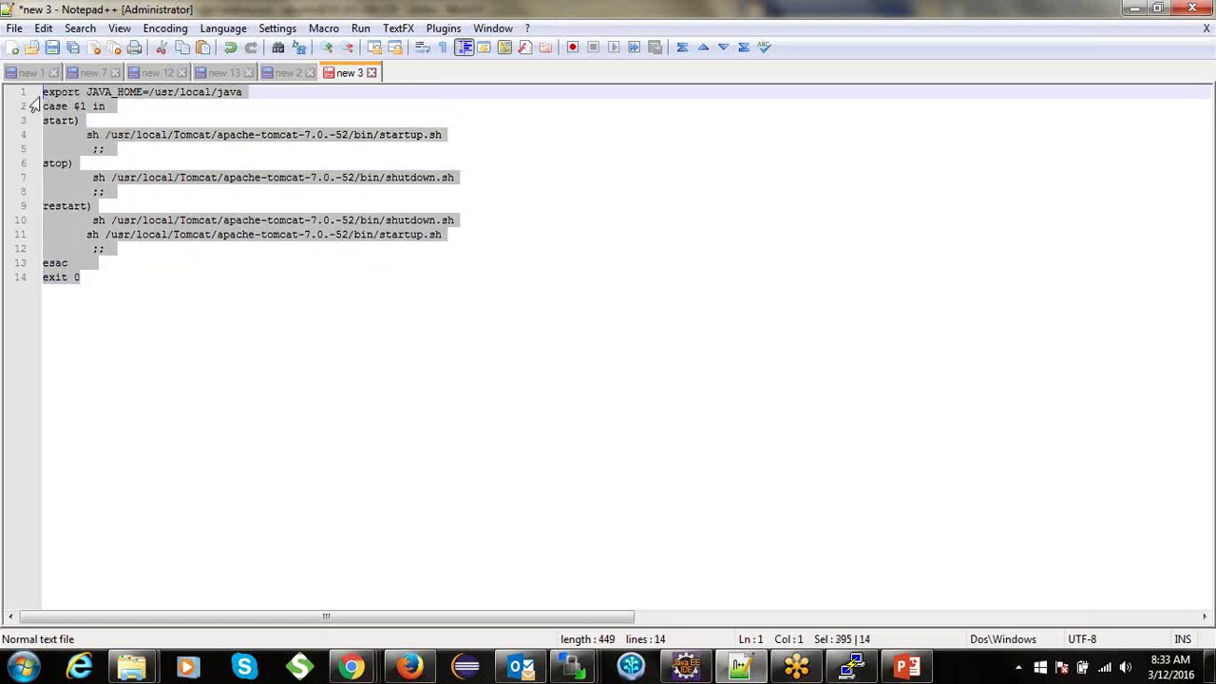
{"action": "left_click", "coordinate": [852, 667]}
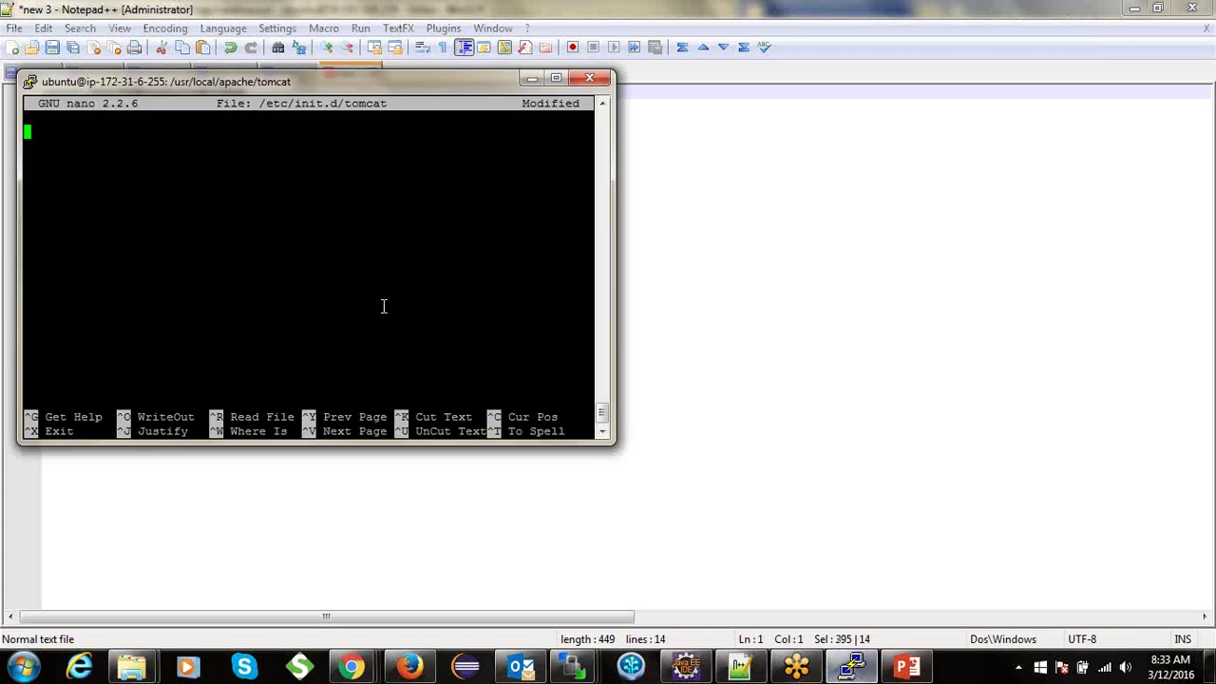
{"action": "right_click", "coordinate": [243, 194]}
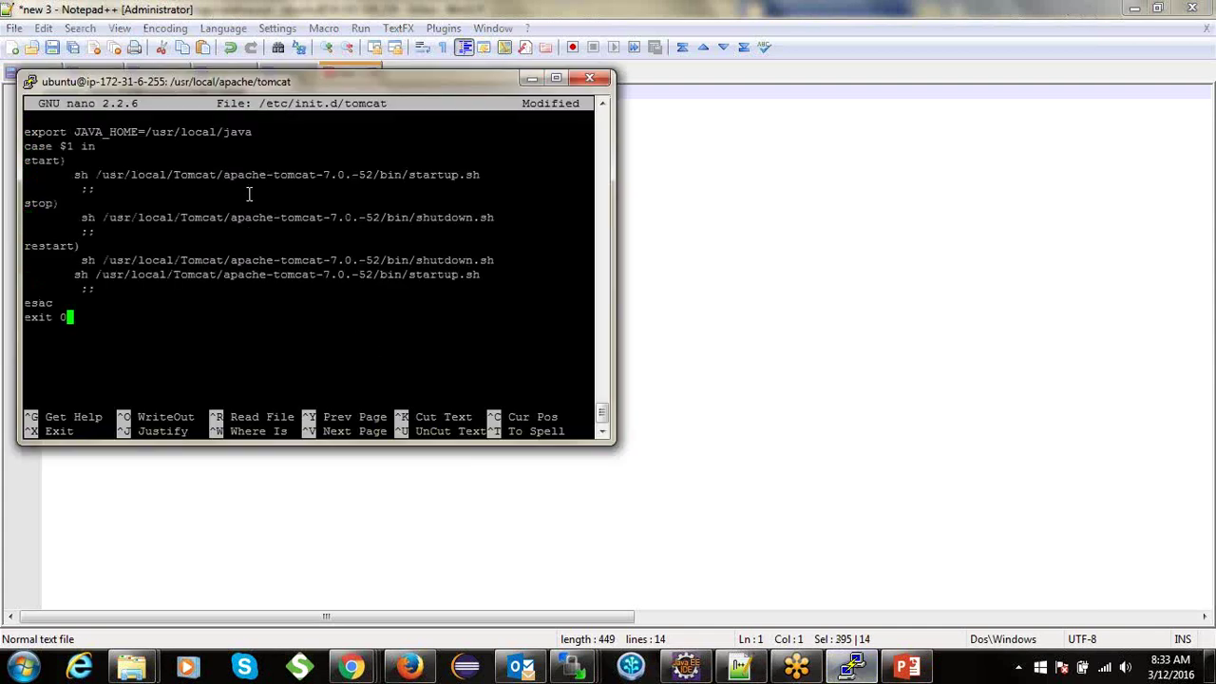
Check the apache-tomcat-8.0.32 folder name under /usr/local/apache/tomcat in WinSCP against the nano script.
{"action": "left_click", "coordinate": [582, 670]}
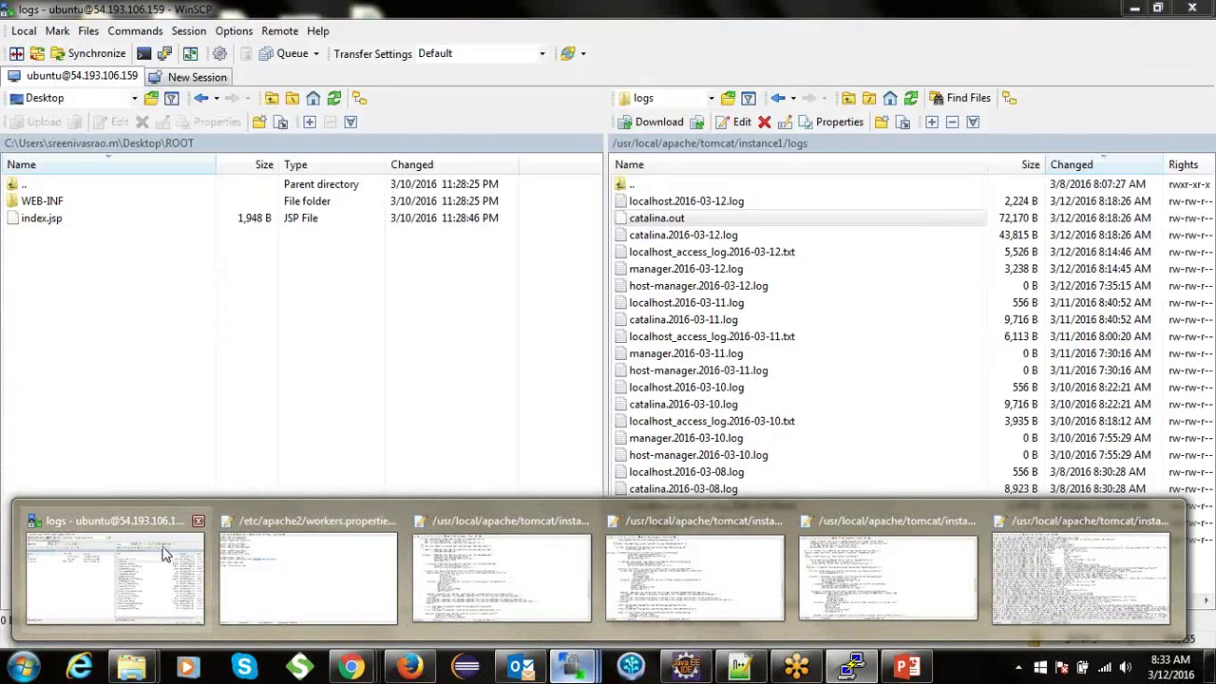
{"action": "left_click", "coordinate": [162, 549]}
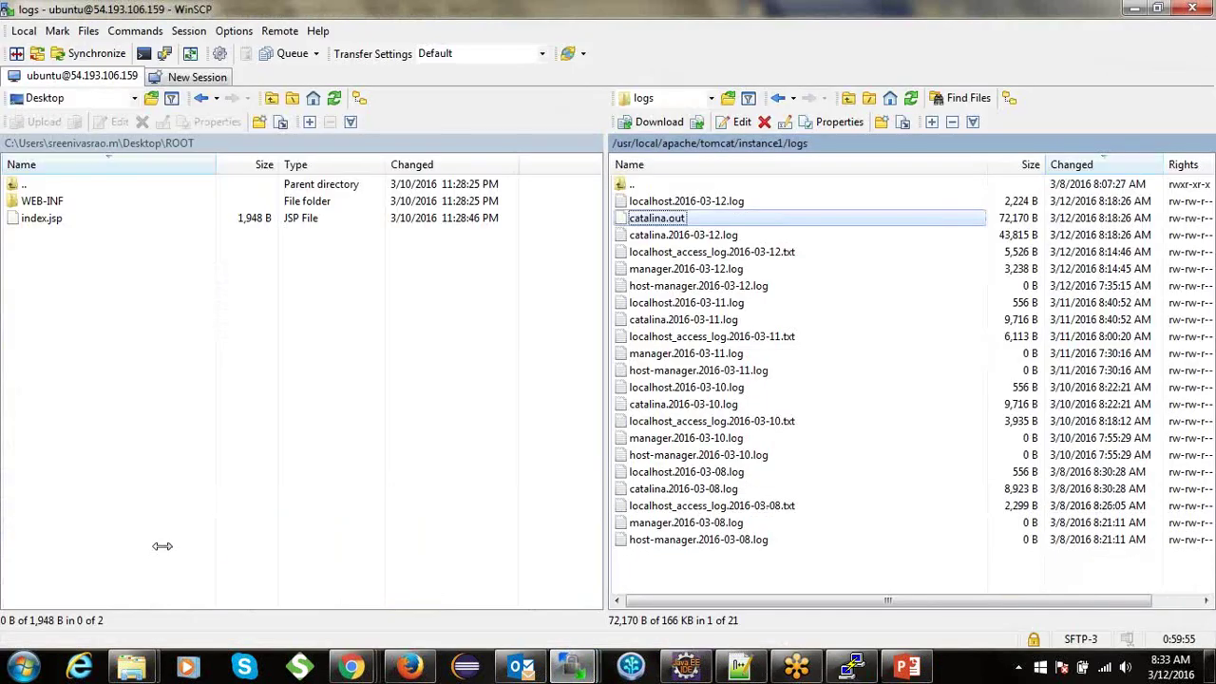
{"action": "left_click", "coordinate": [722, 142]}
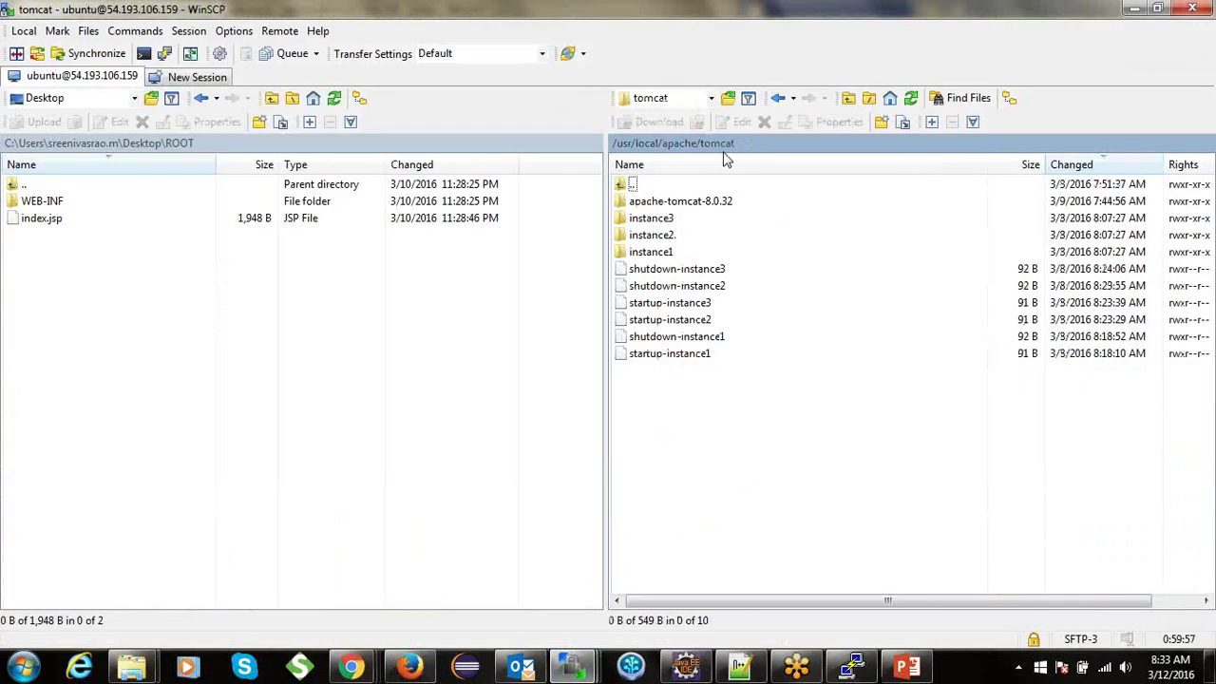
{"action": "left_click", "coordinate": [707, 204]}
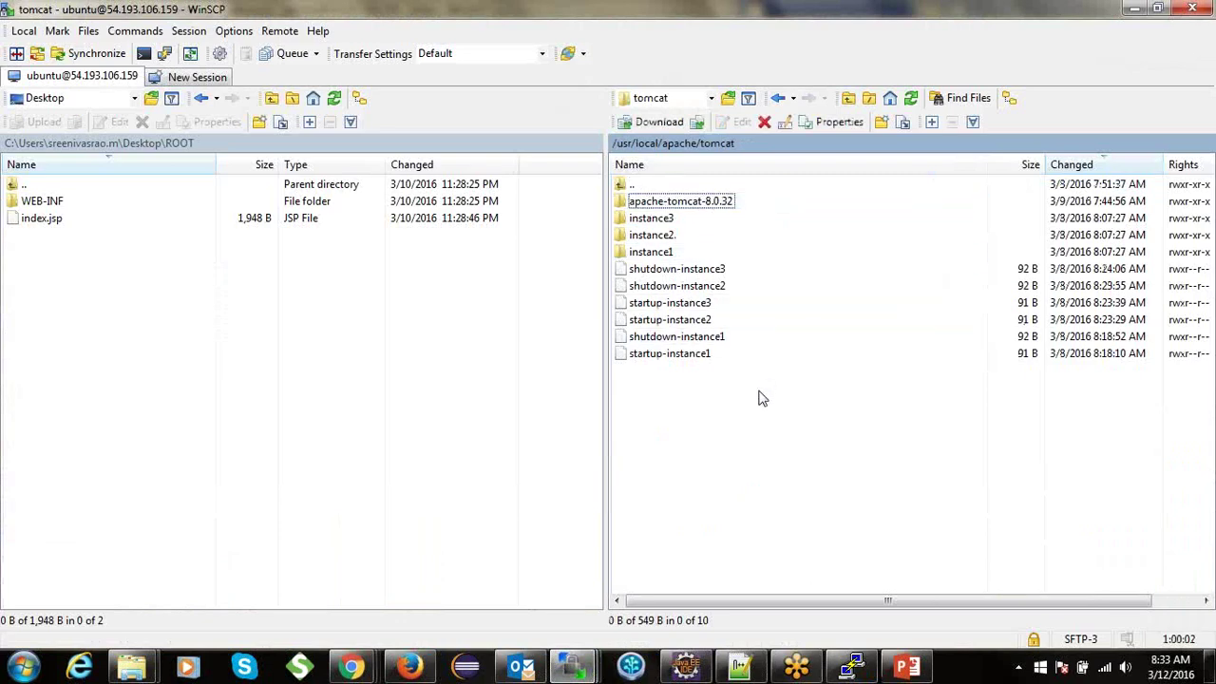
{"action": "key", "text": "alt+Tab"}
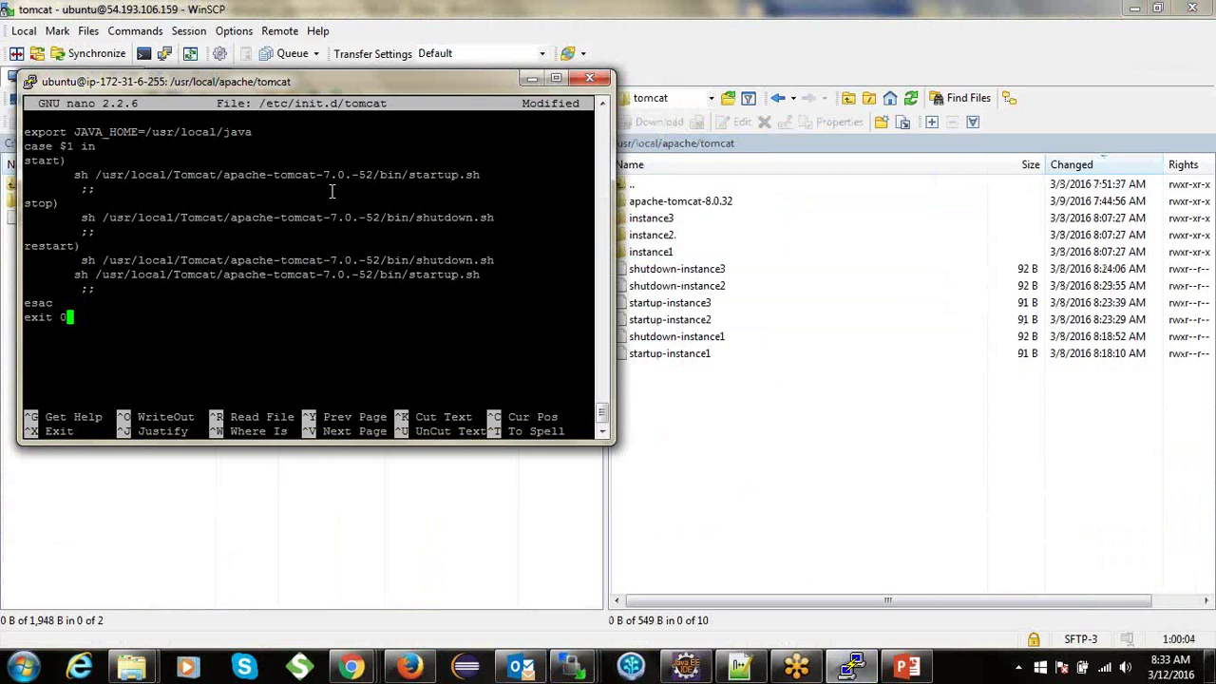
{"action": "key", "text": "Up"}
{"action": "key", "text": "Up"}
{"action": "key", "text": "Up"}
{"action": "key", "text": "Up"}
{"action": "key", "text": "Up"}
{"action": "key", "text": "Up"}
{"action": "key", "text": "Up"}
{"action": "key", "text": "Up"}
{"action": "key", "text": "Up"}
{"action": "key", "text": "Up"}
{"action": "key", "text": "Up"}
{"action": "key", "text": "Up"}
{"action": "key", "text": "Up"}
Browse to /usr/local/java and copy the jdk1.8.0_65 folder name from its rename field.
{"action": "left_click", "coordinate": [649, 143]}
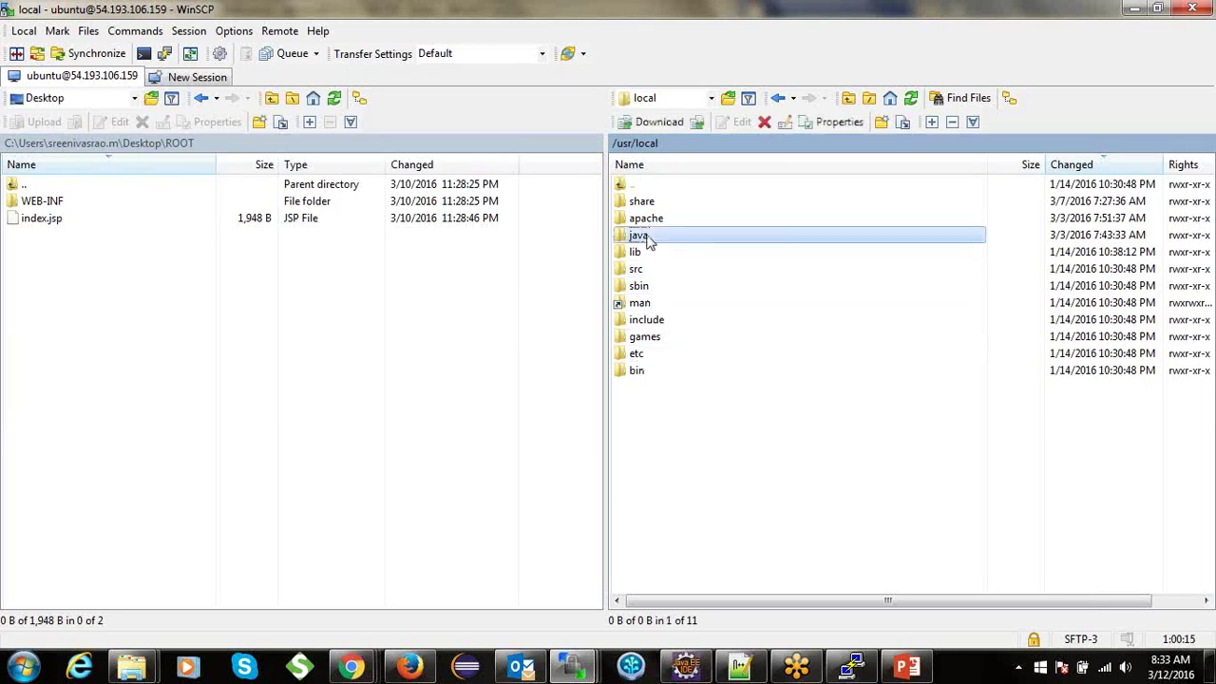
{"action": "double_click", "coordinate": [650, 237]}
{"action": "double_click", "coordinate": [668, 203]}
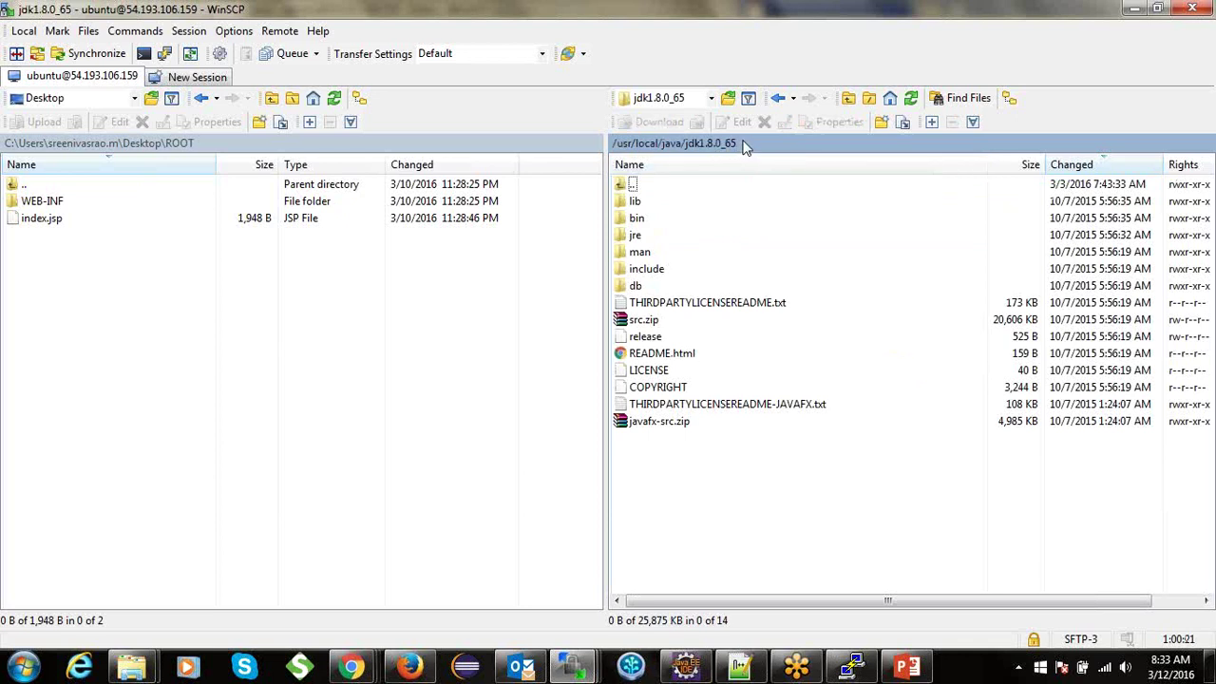
{"action": "left_click", "coordinate": [675, 150]}
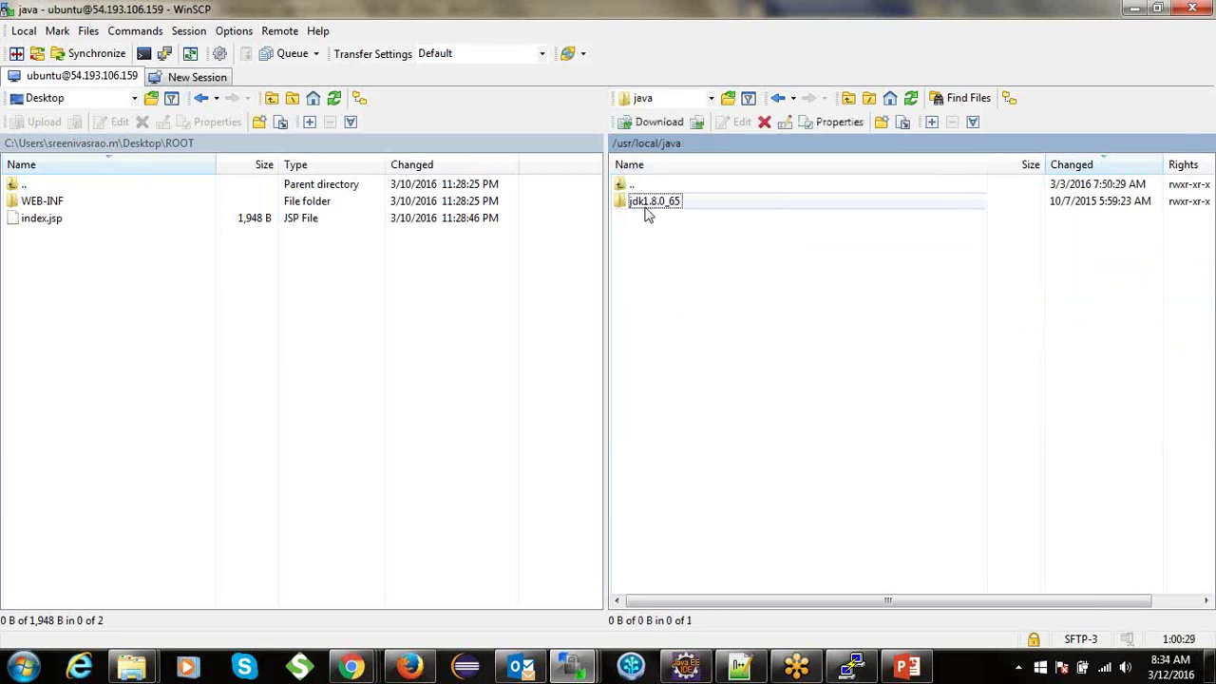
{"action": "double_click", "coordinate": [646, 203]}
{"action": "left_click", "coordinate": [674, 144]}
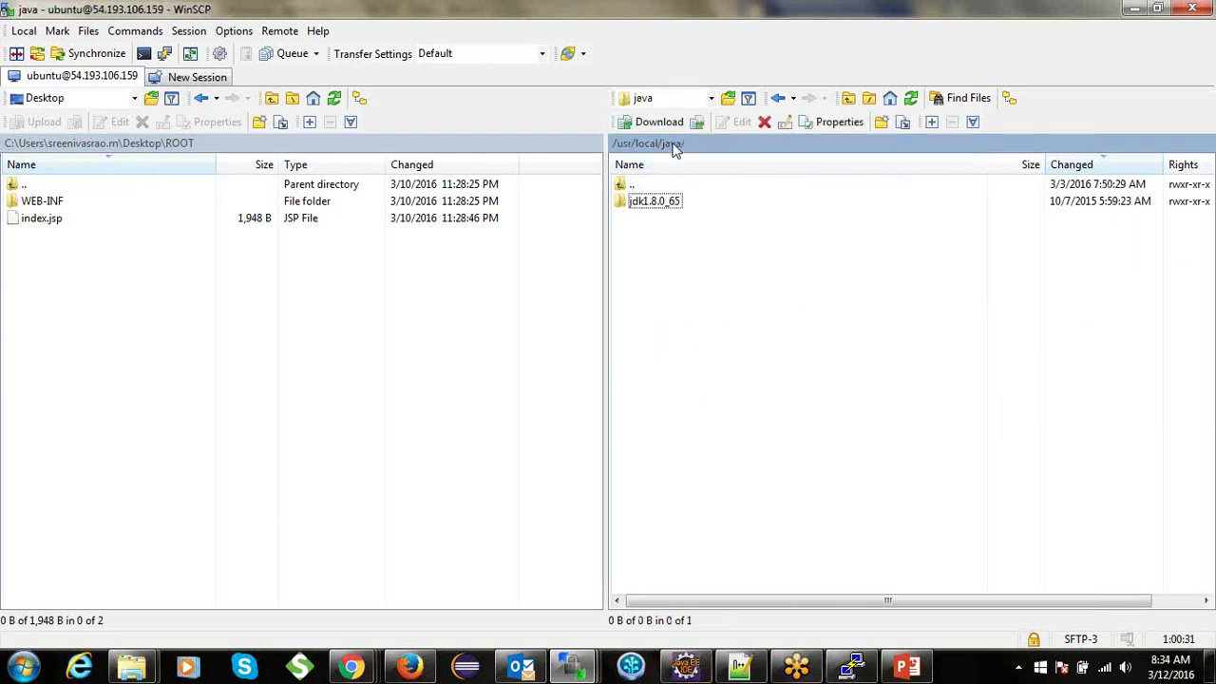
{"action": "left_click", "coordinate": [657, 203]}
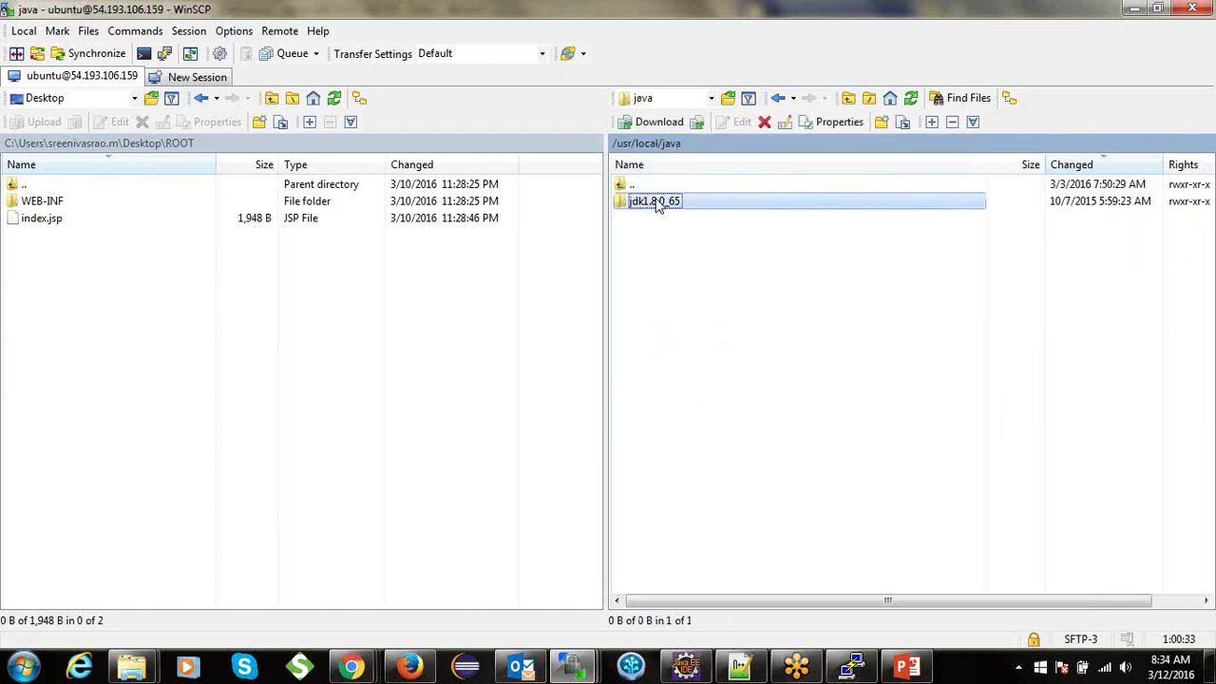
{"action": "left_click", "coordinate": [657, 204]}
{"action": "key", "text": "ctrl+c"}
{"action": "key", "text": "Escape"}
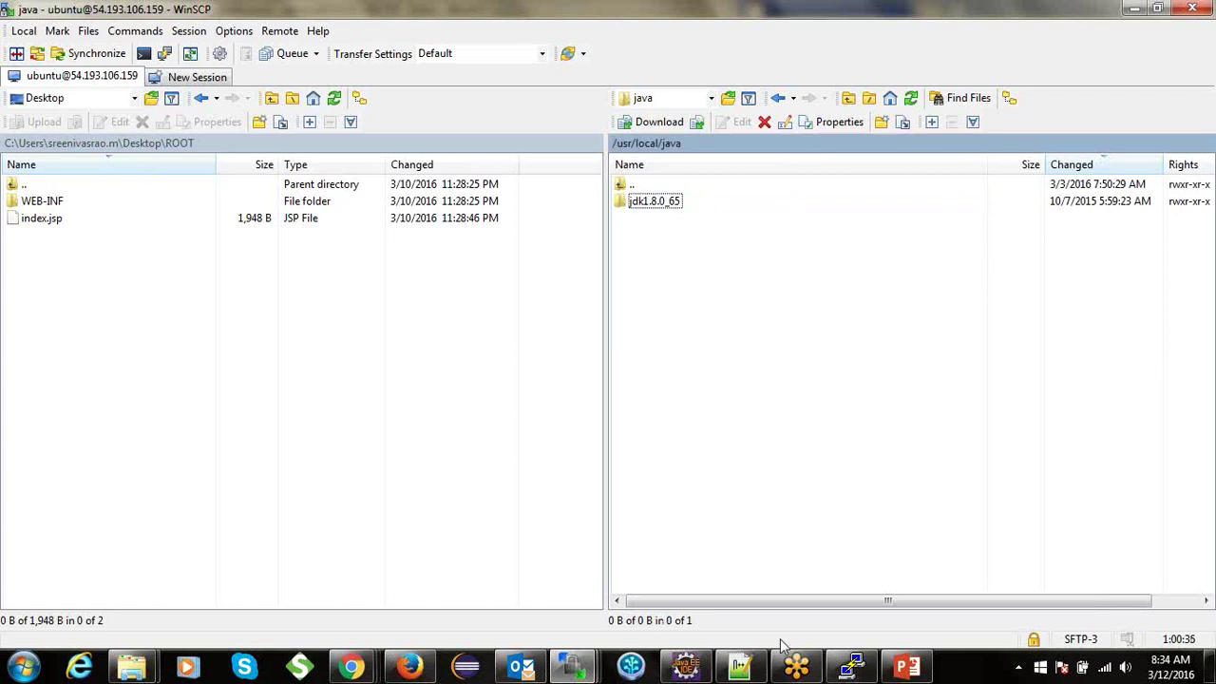
Set JAVA_HOME to /usr/local/java/jdk1.8.0_65 by appending the pasted folder name.
{"action": "left_click", "coordinate": [855, 670]}
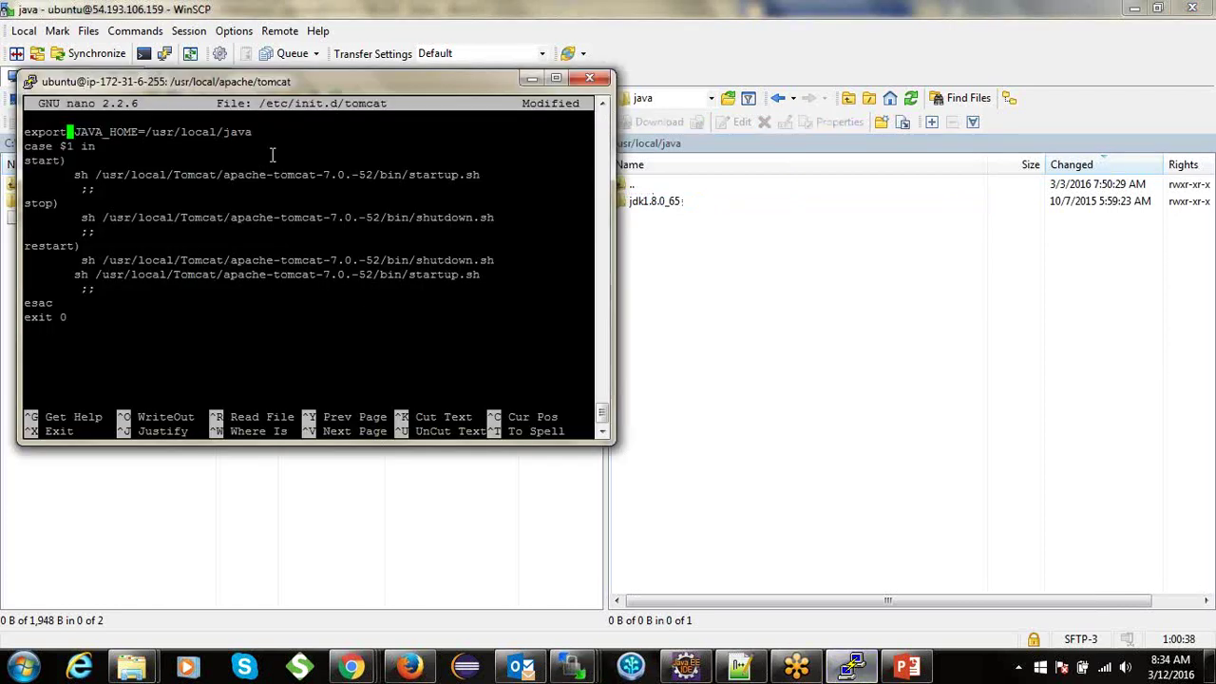
{"action": "key", "text": "End"}
{"action": "type", "text": "/"}
{"action": "right_click", "coordinate": [273, 154]}
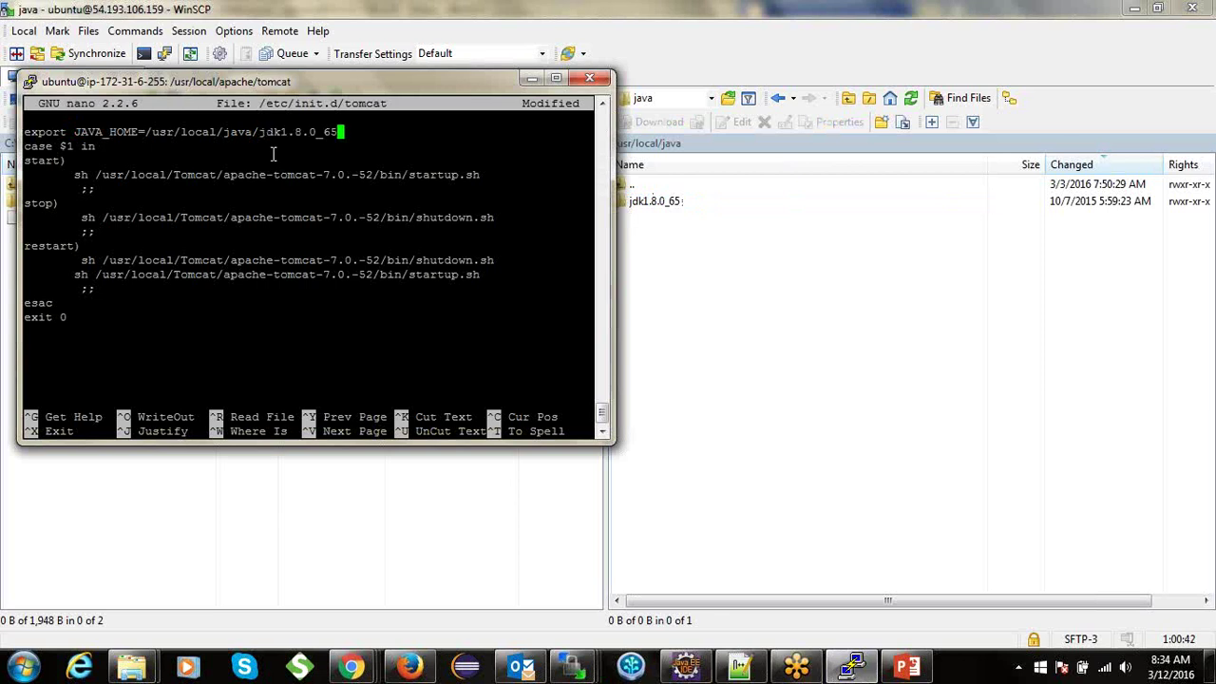
Change the start) path to /usr/local/apache/tomcat/apache-tomcat-8.0.32/bin/startup.sh.
{"action": "key", "text": "Down"}
{"action": "key", "text": "Down"}
{"action": "key", "text": "Down"}
{"action": "key", "text": "Right"}
{"action": "key", "text": "Right"}
{"action": "key", "text": "Right"}
{"action": "key", "text": "Right"}
{"action": "key", "text": "Right"}
{"action": "key", "text": "Right"}
{"action": "key", "text": "Right"}
{"action": "key", "text": "Right"}
{"action": "key", "text": "Right"}
{"action": "key", "text": "Right"}
{"action": "key", "text": "Right"}
{"action": "key", "text": "Right"}
{"action": "key", "text": "Right"}
{"action": "key", "text": "Right"}
{"action": "key", "text": "Right"}
{"action": "key", "text": "Right"}
{"action": "key", "text": "Right"}
{"action": "key", "text": "Right"}
{"action": "key", "text": "Right"}
{"action": "key", "text": "Right"}
{"action": "type", "text": "apache"}
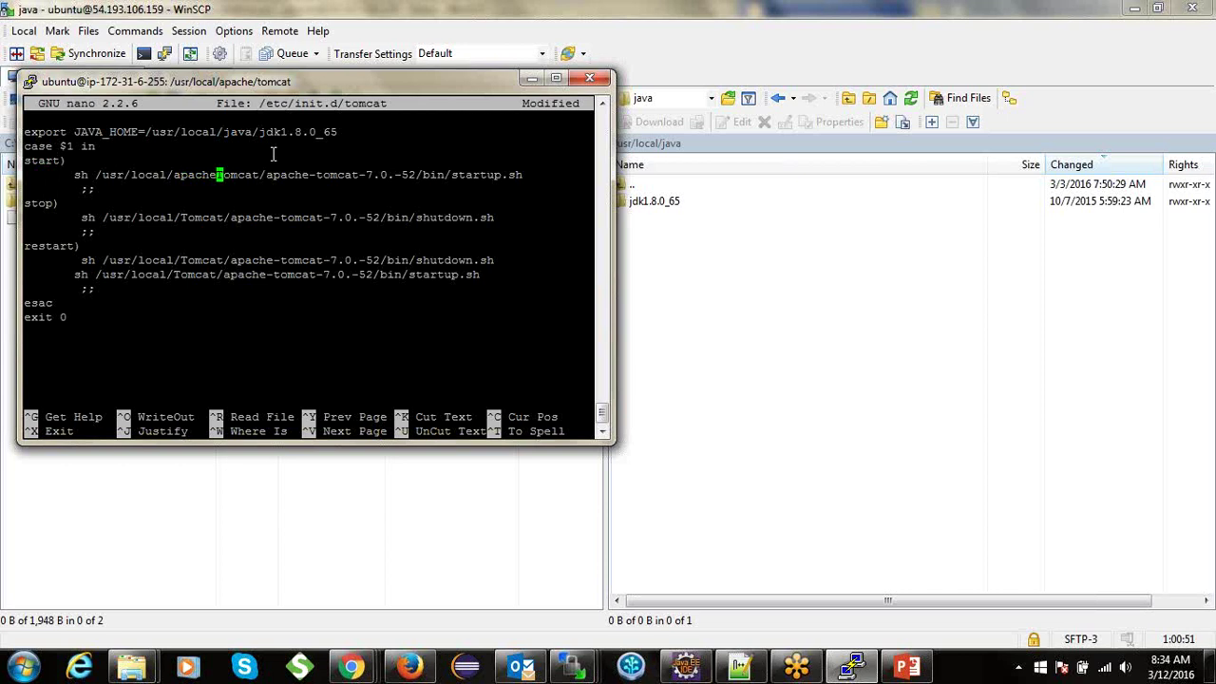
{"action": "type", "text": "/t"}
{"action": "key", "text": "Delete"}
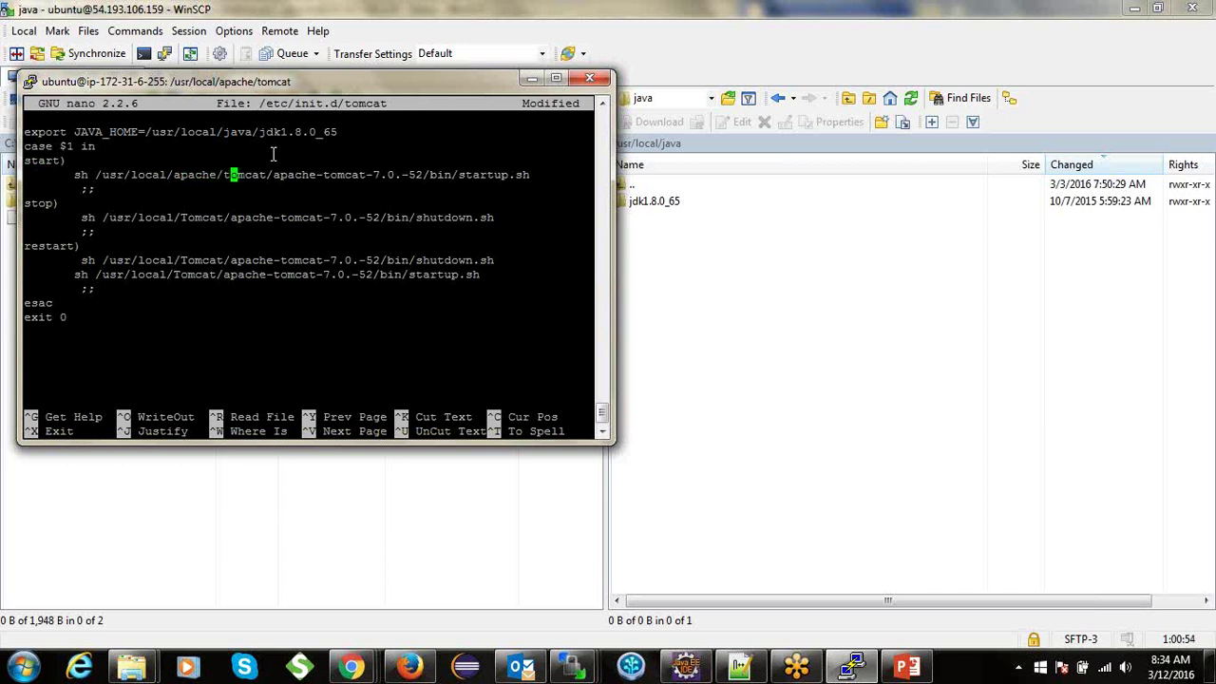
{"action": "key", "text": "Right"}
{"action": "key", "text": "Right"}
{"action": "key", "text": "Right"}
{"action": "key", "text": "Right"}
{"action": "key", "text": "Right"}
{"action": "key", "text": "Right"}
{"action": "key", "text": "Right"}
{"action": "key", "text": "Right"}
{"action": "key", "text": "Right"}
{"action": "key", "text": "Right"}
{"action": "key", "text": "Right"}
{"action": "key", "text": "Right"}
{"action": "key", "text": "Right"}
{"action": "key", "text": "Right"}
{"action": "key", "text": "Right"}
{"action": "key", "text": "Right"}
{"action": "key", "text": "Right"}
{"action": "key", "text": "Right"}
{"action": "key", "text": "Right"}
{"action": "key", "text": "Right"}
{"action": "key", "text": "Delete"}
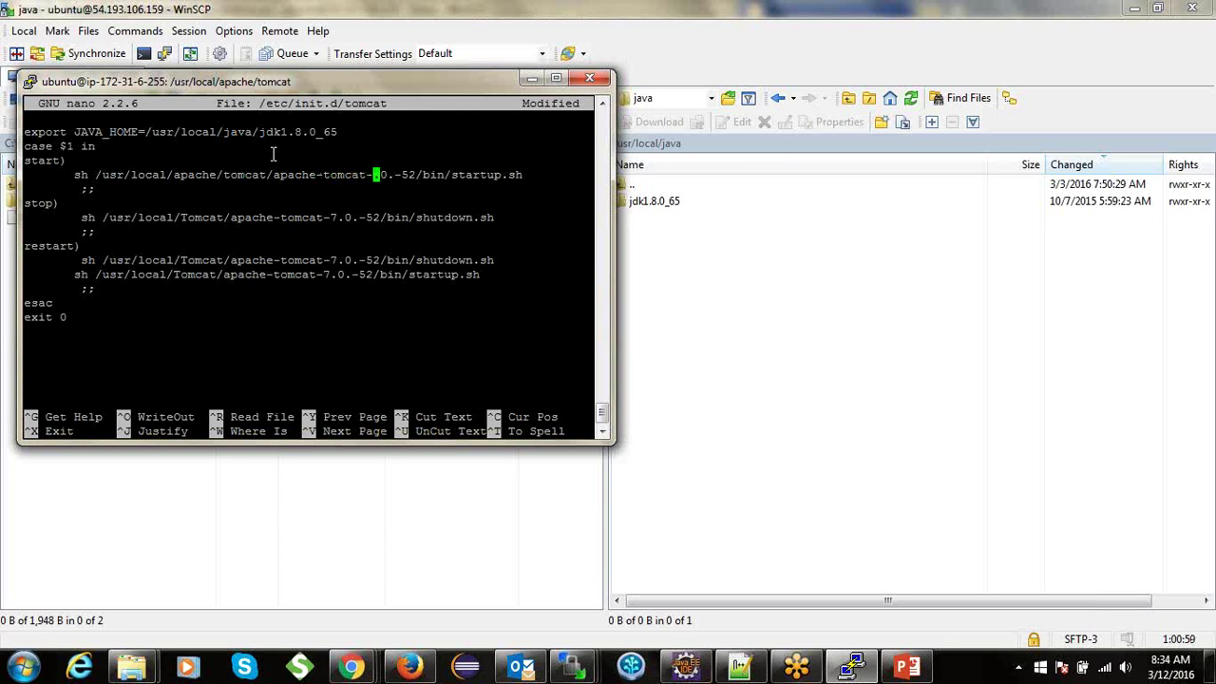
{"action": "type", "text": "8"}
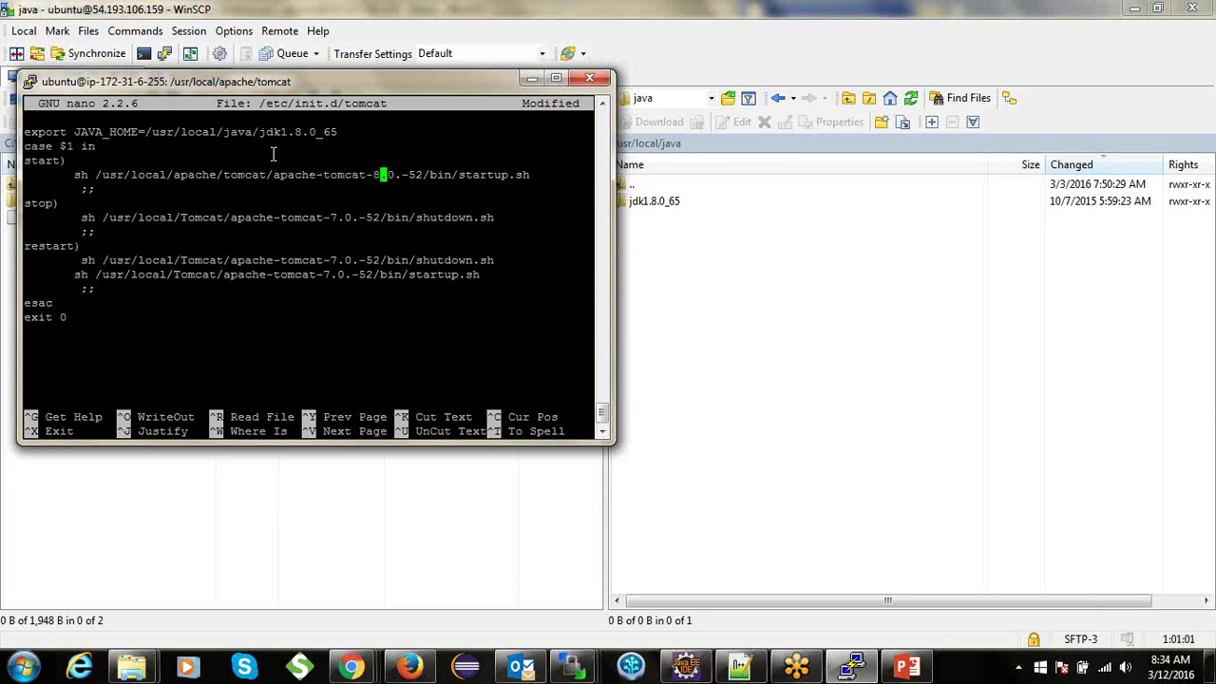
{"action": "key", "text": "Right"}
{"action": "key", "text": "Right"}
{"action": "key", "text": "Right"}
{"action": "key", "text": "Delete"}
{"action": "key", "text": "Delete"}
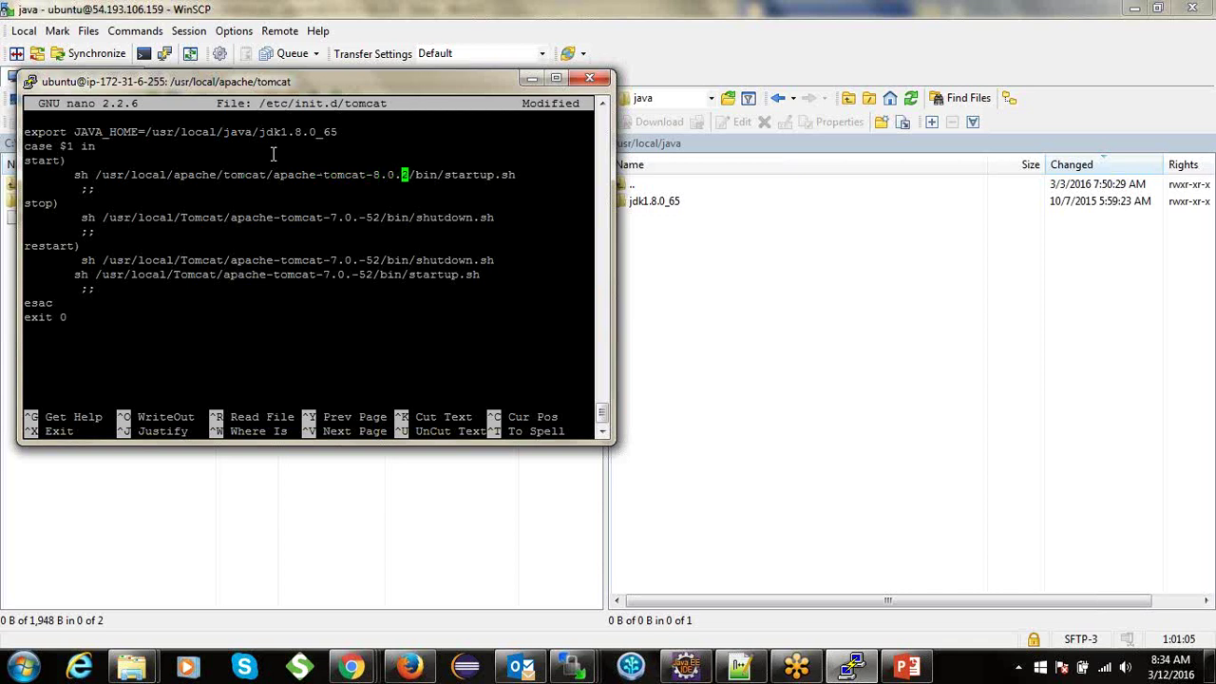
{"action": "type", "text": "3"}
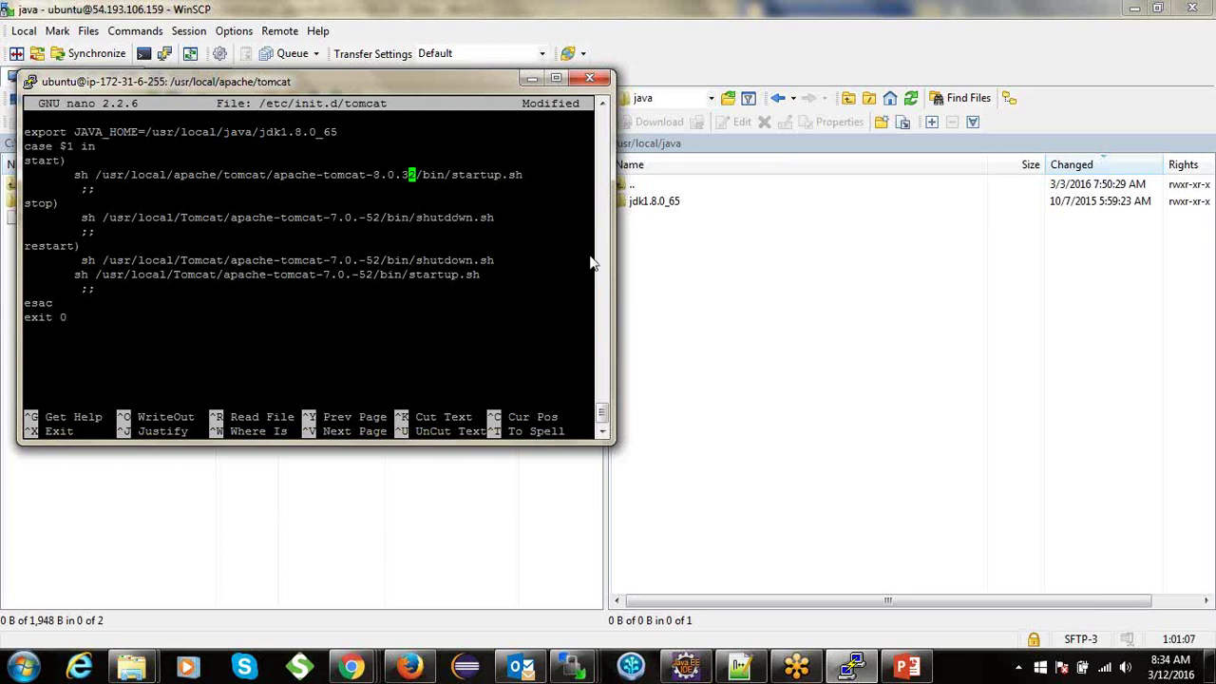
{"action": "left_click", "coordinate": [696, 161]}
Open /usr/local/apache/tomcat/apache-tomcat-8.0.32 in WinSCP's remote panel to verify its name, then return to PuTTY.
{"action": "double_click", "coordinate": [694, 141]}
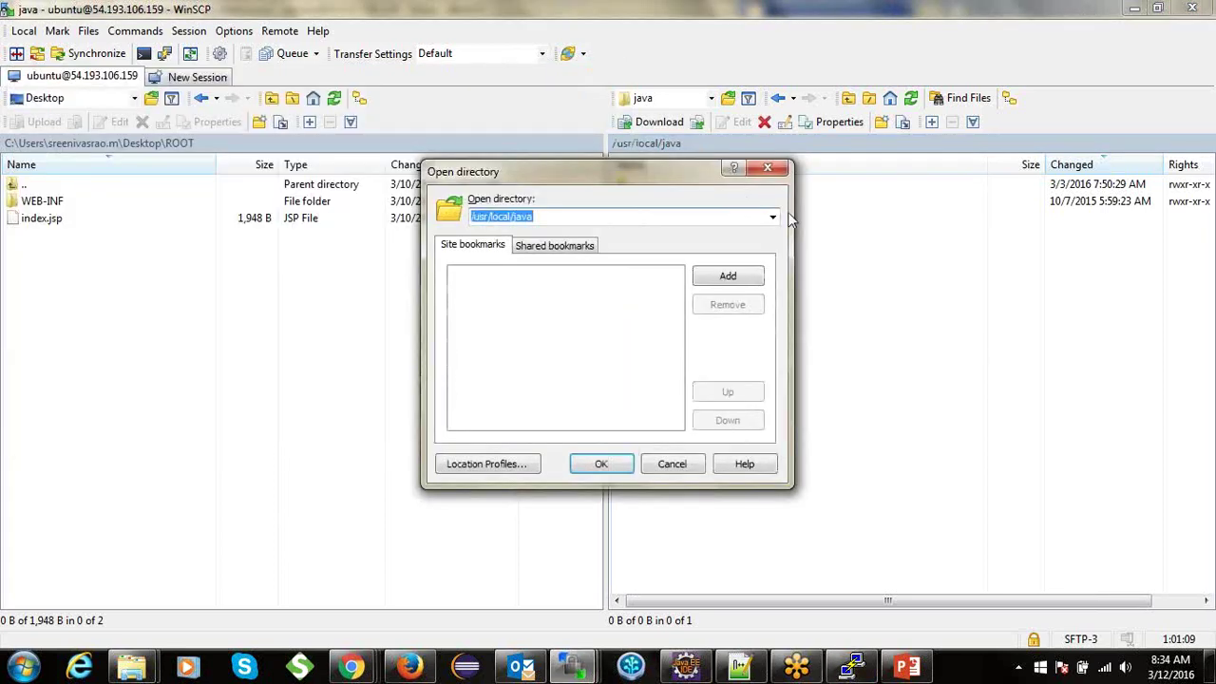
{"action": "left_click", "coordinate": [772, 217]}
{"action": "scroll", "coordinate": [773, 285], "scroll_direction": "down", "scroll_amount": 2}
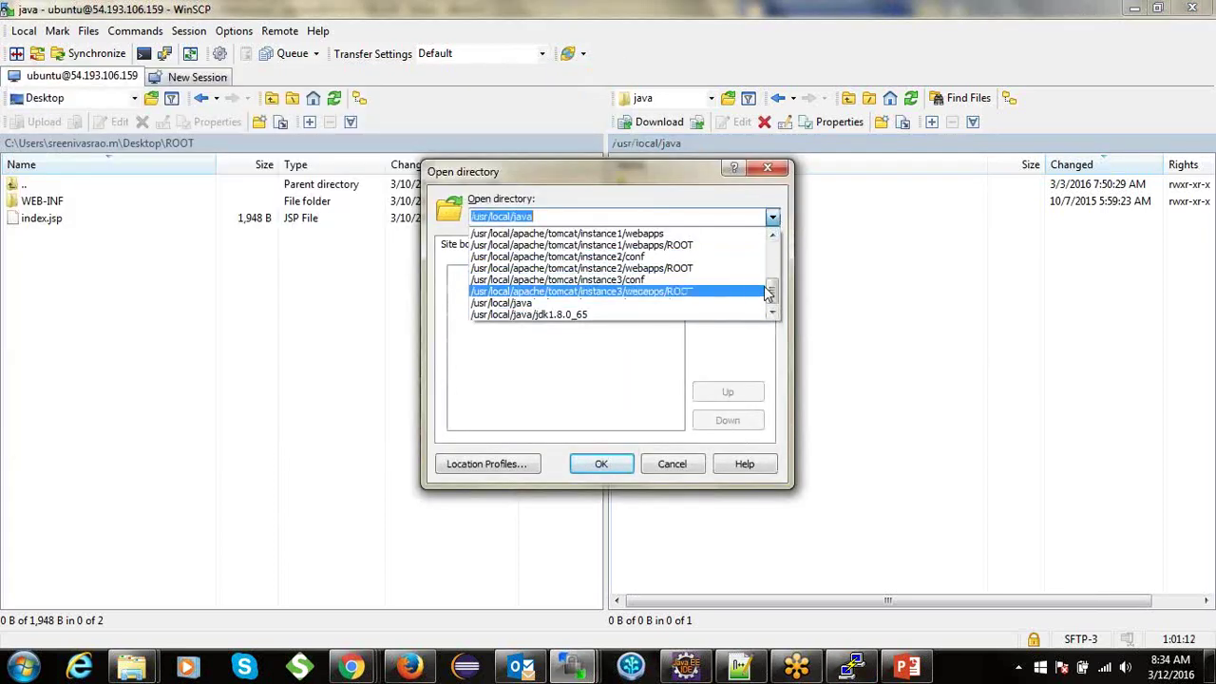
{"action": "scroll", "coordinate": [773, 294], "scroll_direction": "up", "scroll_amount": 3}
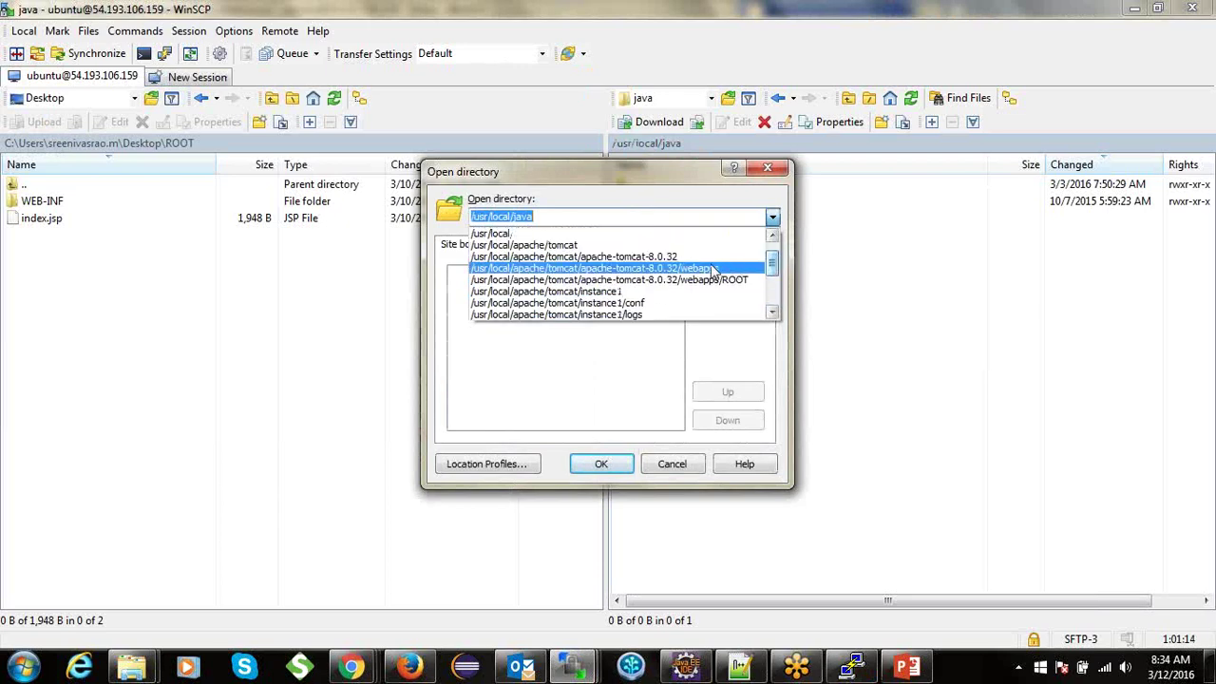
{"action": "left_click", "coordinate": [700, 260]}
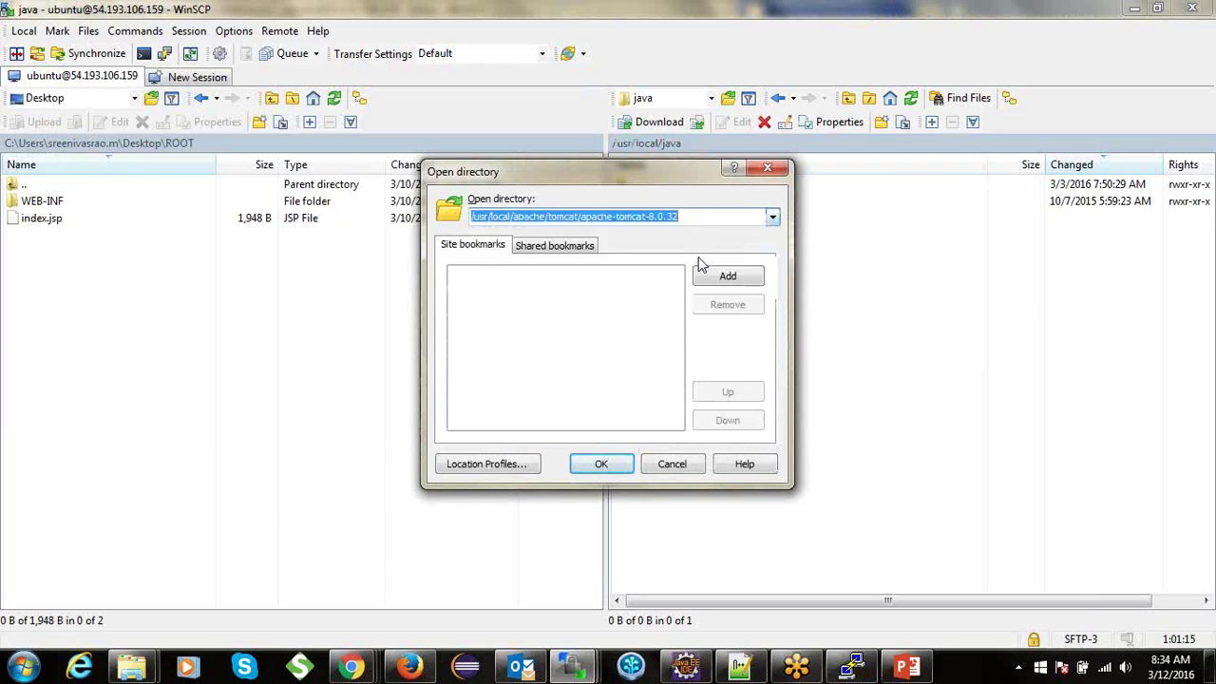
{"action": "left_click", "coordinate": [598, 464]}
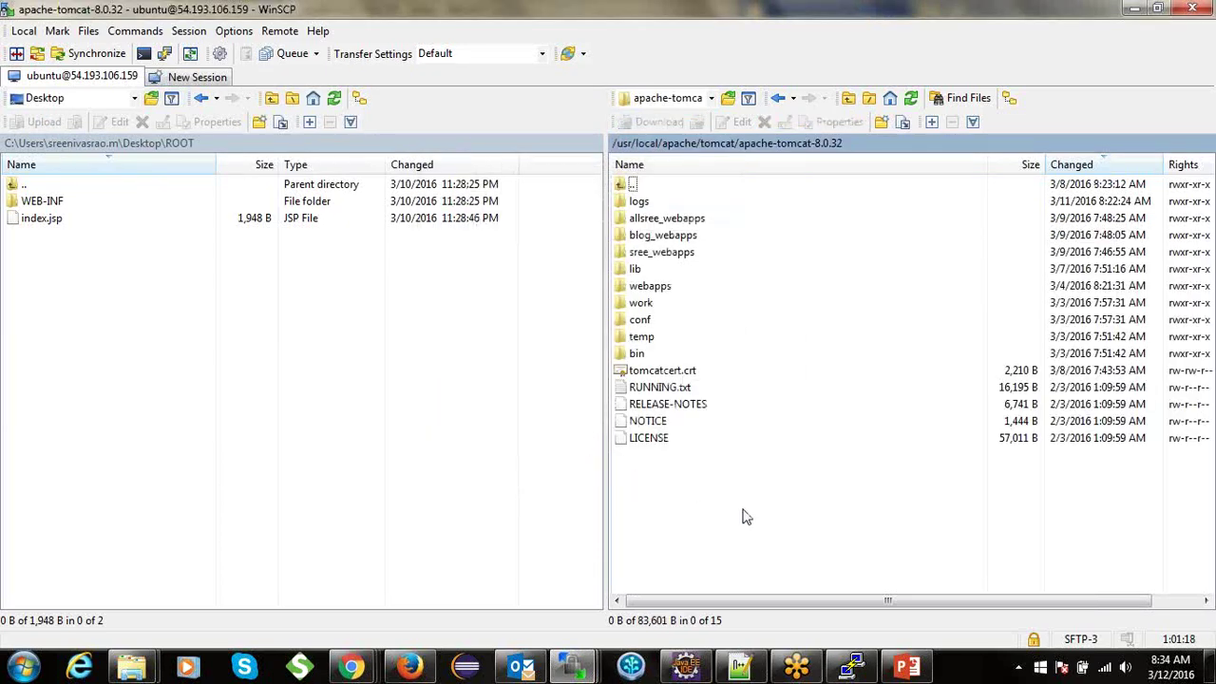
{"action": "left_click", "coordinate": [854, 665]}
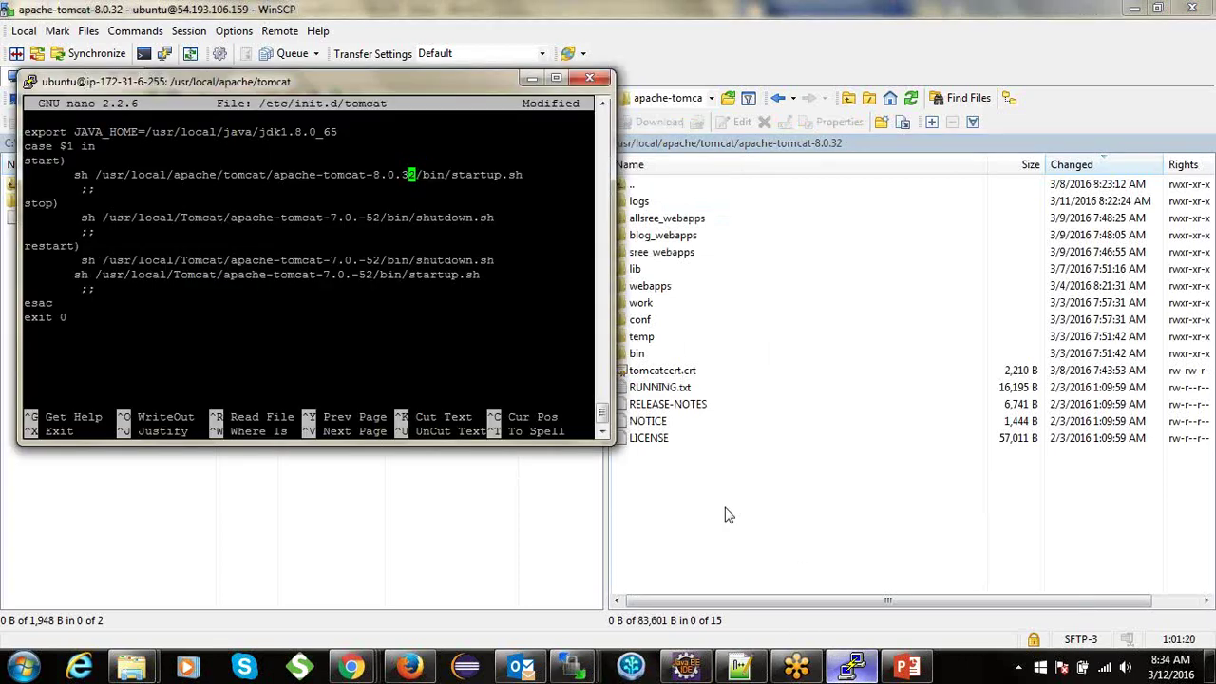
In the stop) shutdown.sh path, insert apache/ and lowercase Tomcat to tomcat.
{"action": "key", "text": "Down"}
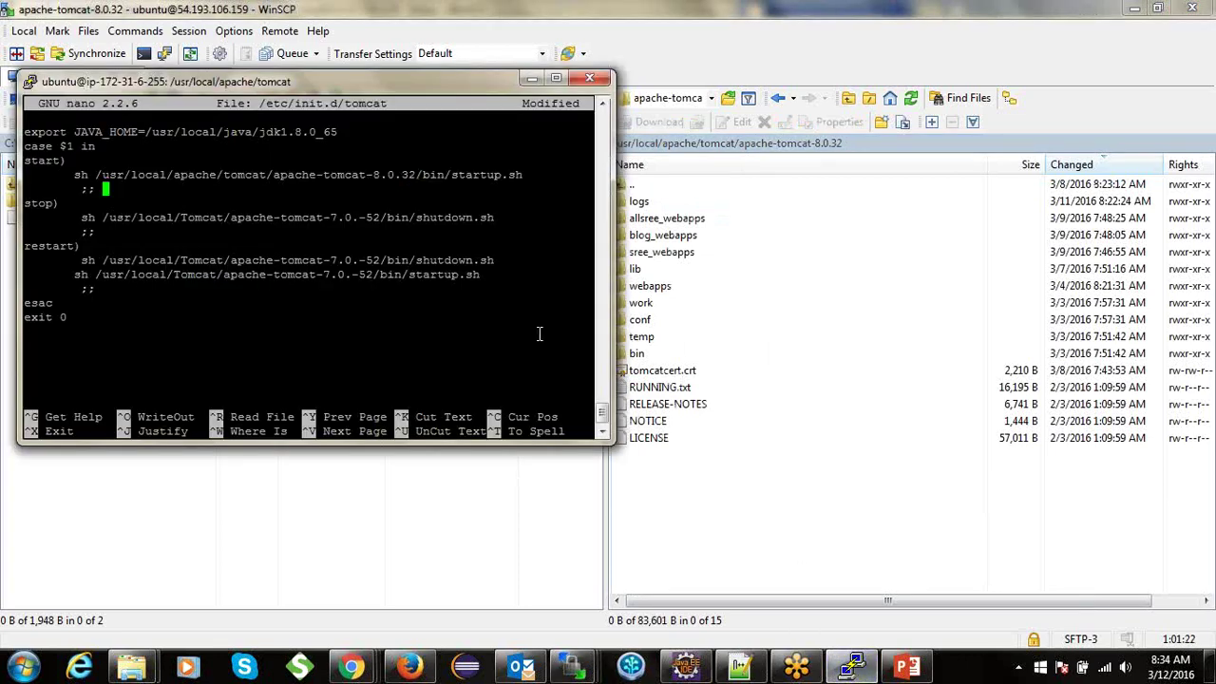
{"action": "key", "text": "Down"}
{"action": "key", "text": "Down"}
{"action": "key", "text": "Right"}
{"action": "key", "text": "Right"}
{"action": "key", "text": "Right"}
{"action": "key", "text": "Right"}
{"action": "key", "text": "Right"}
{"action": "key", "text": "Right"}
{"action": "key", "text": "Right"}
{"action": "key", "text": "Right"}
{"action": "key", "text": "Right"}
{"action": "key", "text": "Right"}
{"action": "key", "text": "Right"}
{"action": "key", "text": "Right"}
{"action": "key", "text": "Right"}
{"action": "key", "text": "Right"}
{"action": "key", "text": "Right"}
{"action": "key", "text": "Right"}
{"action": "key", "text": "Right"}
{"action": "key", "text": "Right"}
{"action": "key", "text": "Right"}
{"action": "key", "text": "Right"}
{"action": "key", "text": "Right"}
{"action": "key", "text": "Right"}
{"action": "key", "text": "Left"}
{"action": "key", "text": "Left"}
{"action": "key", "text": "Left"}
{"action": "key", "text": "Right"}
{"action": "type", "text": "apache"}
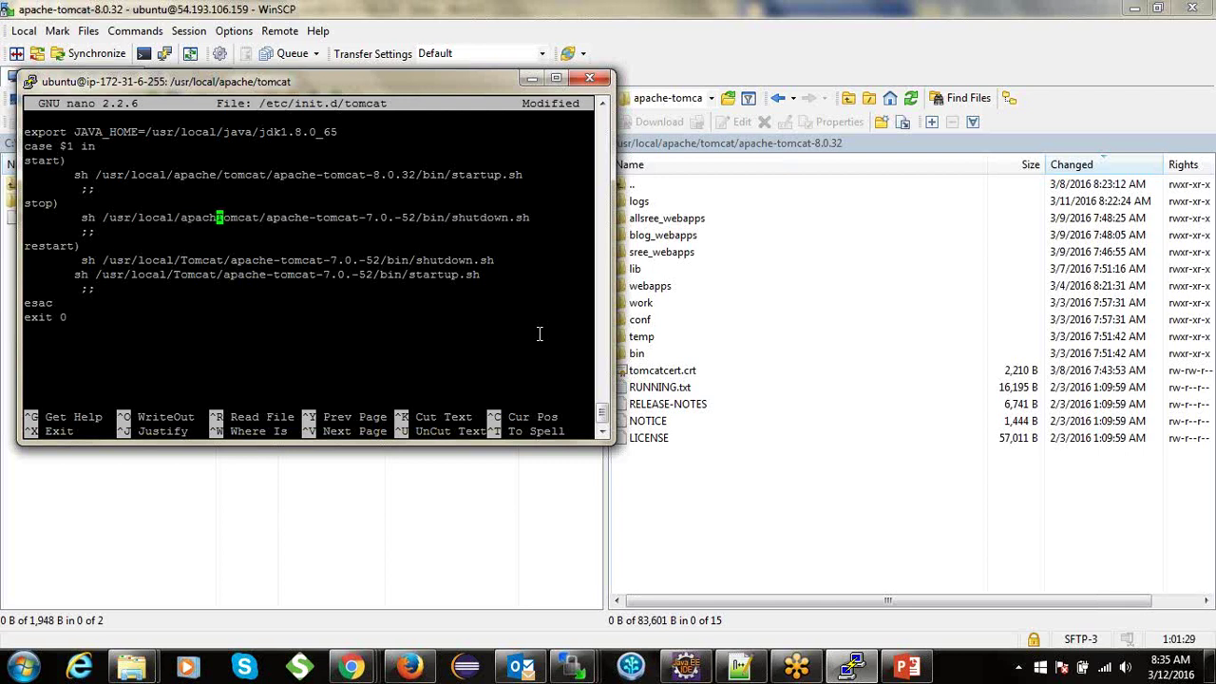
{"action": "type", "text": "/"}
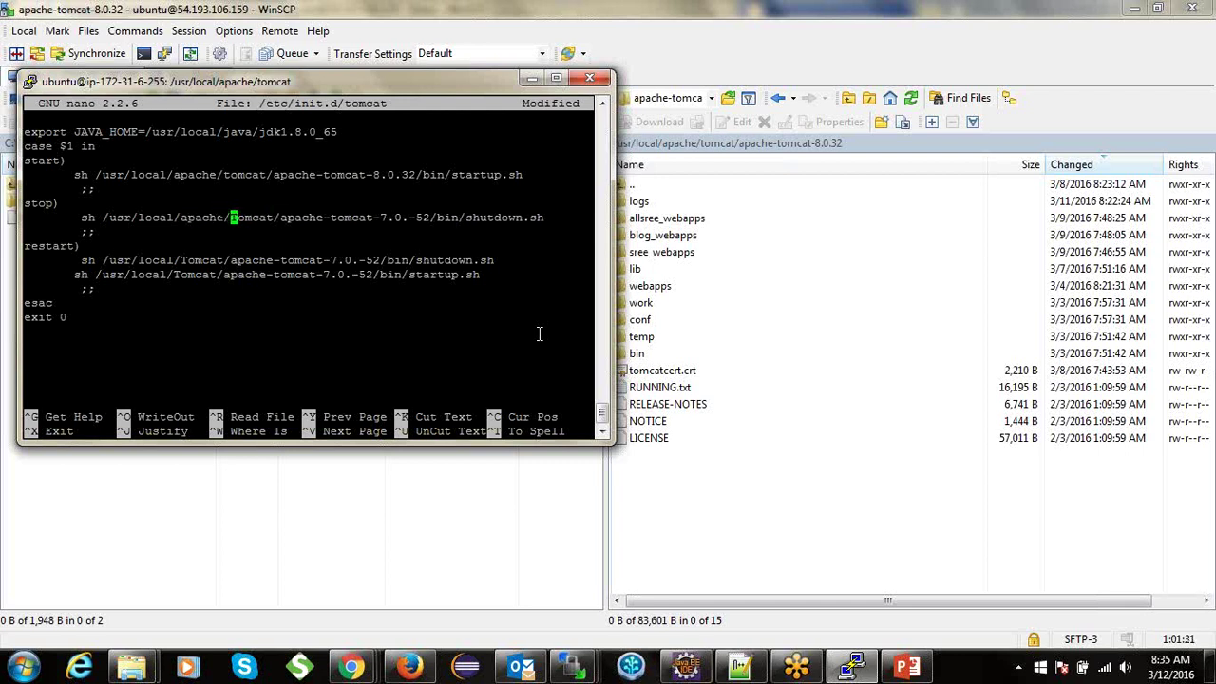
{"action": "key", "text": "Delete"}
{"action": "type", "text": "t"}
Change the shutdown path's version from 7.0.-52 to 8.0.32.
{"action": "key", "text": "Right"}
{"action": "key", "text": "Right"}
{"action": "key", "text": "Right"}
{"action": "key", "text": "Right"}
{"action": "key", "text": "Right"}
{"action": "key", "text": "Right"}
{"action": "key", "text": "Right"}
{"action": "key", "text": "Right"}
{"action": "key", "text": "Right"}
{"action": "key", "text": "Right"}
{"action": "key", "text": "Right"}
{"action": "key", "text": "Right"}
{"action": "key", "text": "Right"}
{"action": "key", "text": "Right"}
{"action": "key", "text": "Right"}
{"action": "key", "text": "Right"}
{"action": "key", "text": "Right"}
{"action": "key", "text": "Right"}
{"action": "key", "text": "Right"}
{"action": "key", "text": "Right"}
{"action": "key", "text": "Right"}
{"action": "key", "text": "BackSpace"}
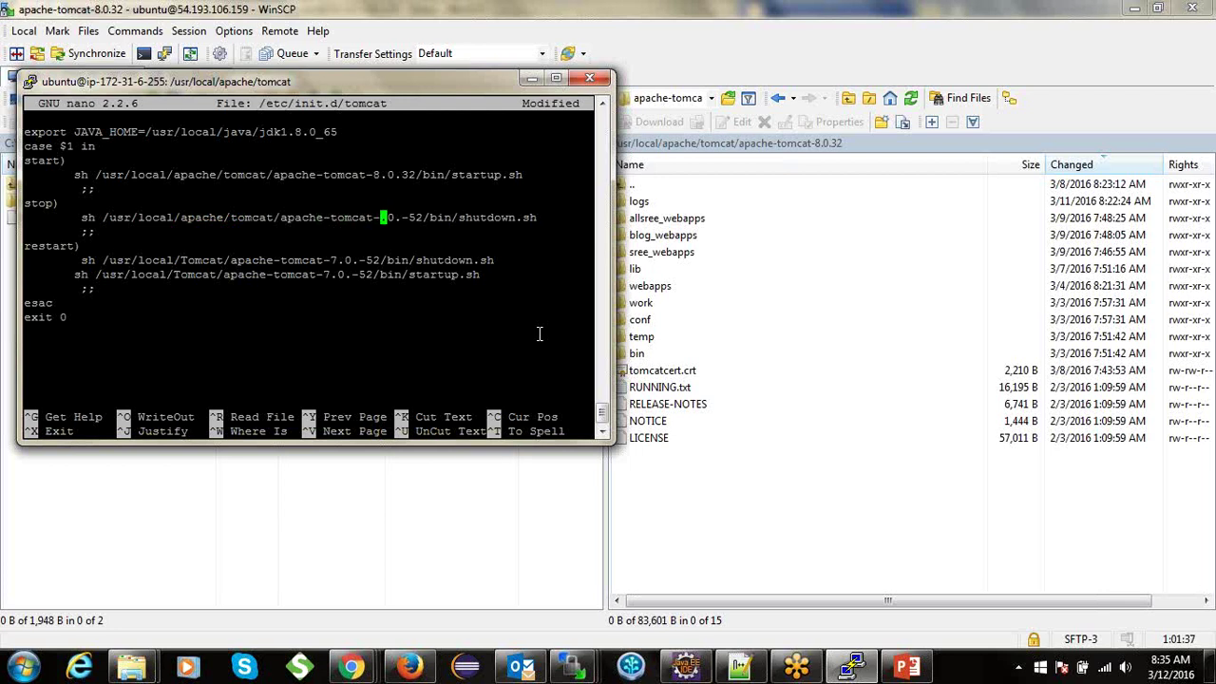
{"action": "type", "text": "8"}
{"action": "key", "text": "Right"}
{"action": "key", "text": "Right"}
{"action": "key", "text": "Right"}
{"action": "key", "text": "Right"}
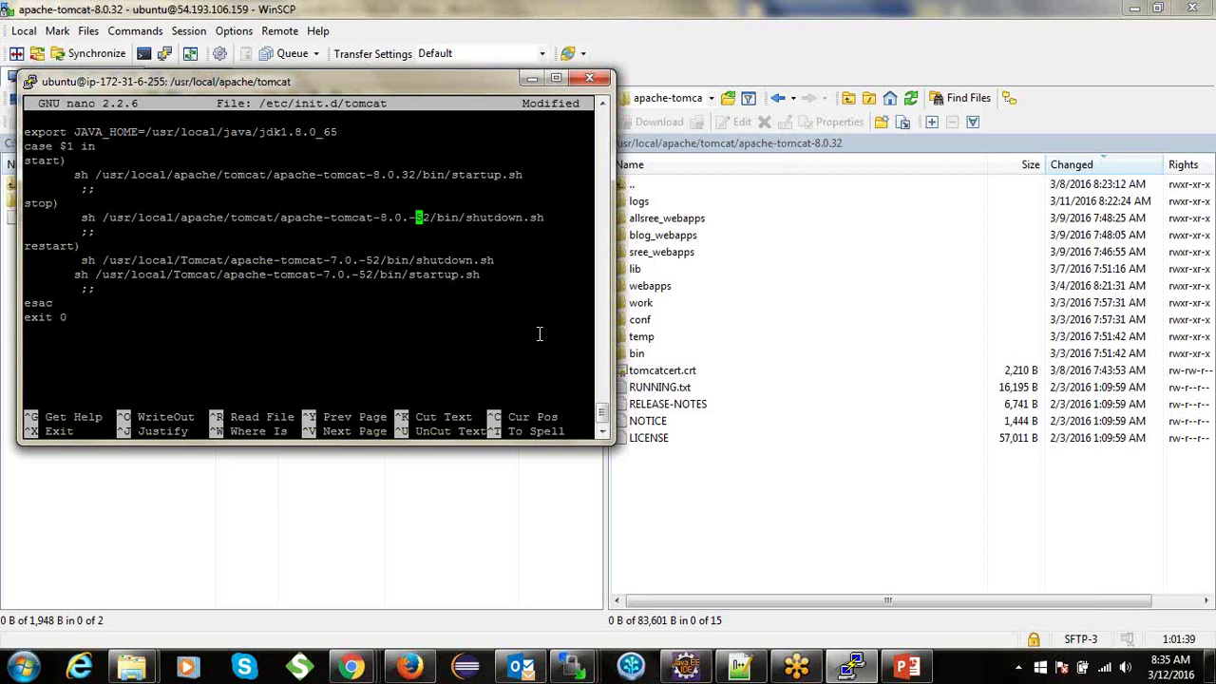
{"action": "key", "text": "BackSpace"}
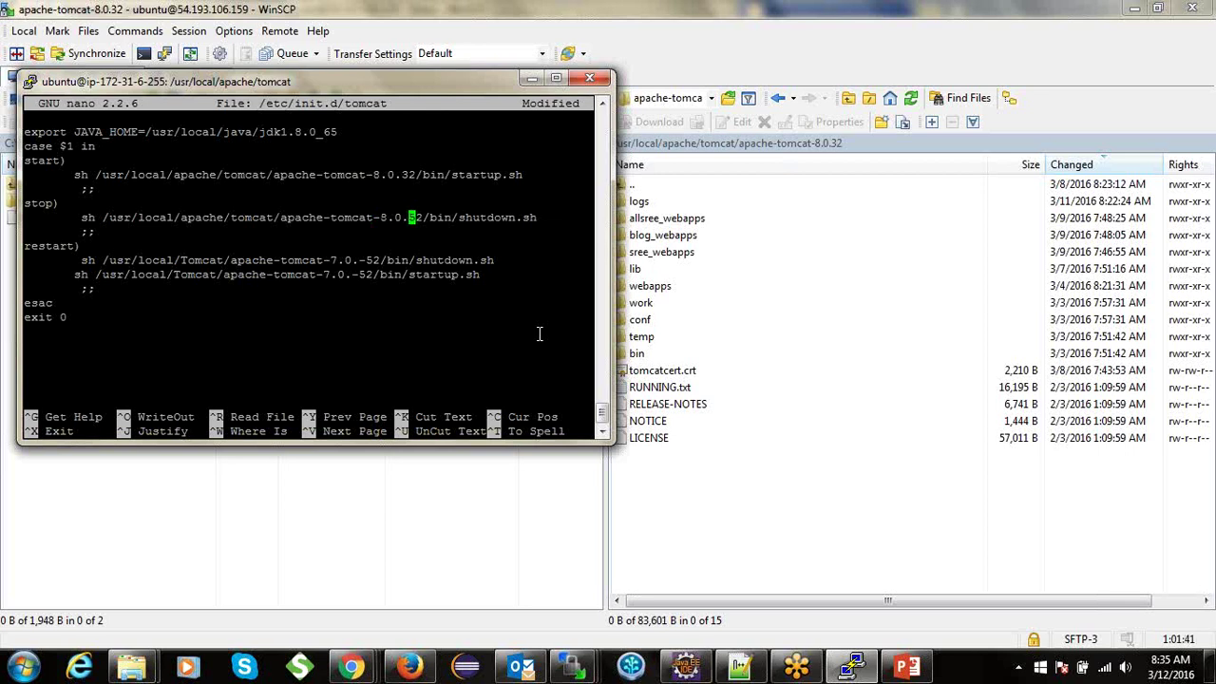
{"action": "key", "text": "Delete"}
{"action": "type", "text": "3"}
{"action": "key", "text": "Down"}
{"action": "key", "text": "Down"}
{"action": "key", "text": "Down"}
{"action": "key", "text": "Left"}
{"action": "key", "text": "Left"}
{"action": "key", "text": "Left"}
{"action": "key", "text": "Left"}
{"action": "key", "text": "Left"}
{"action": "key", "text": "Left"}
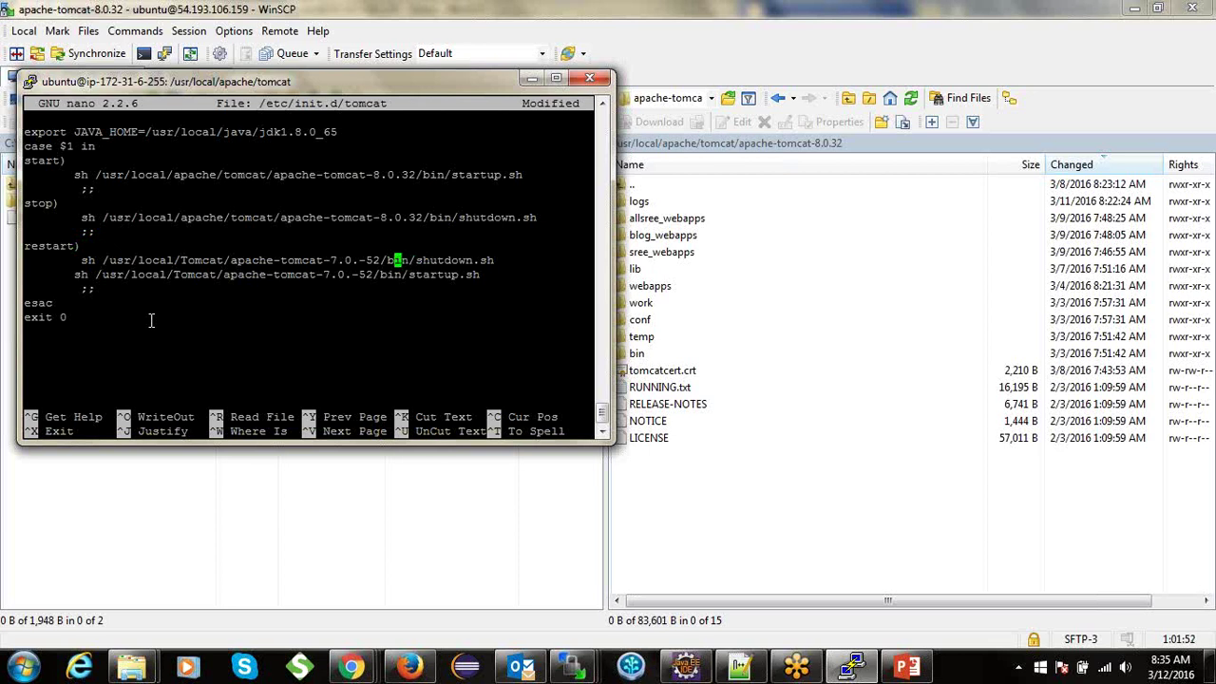